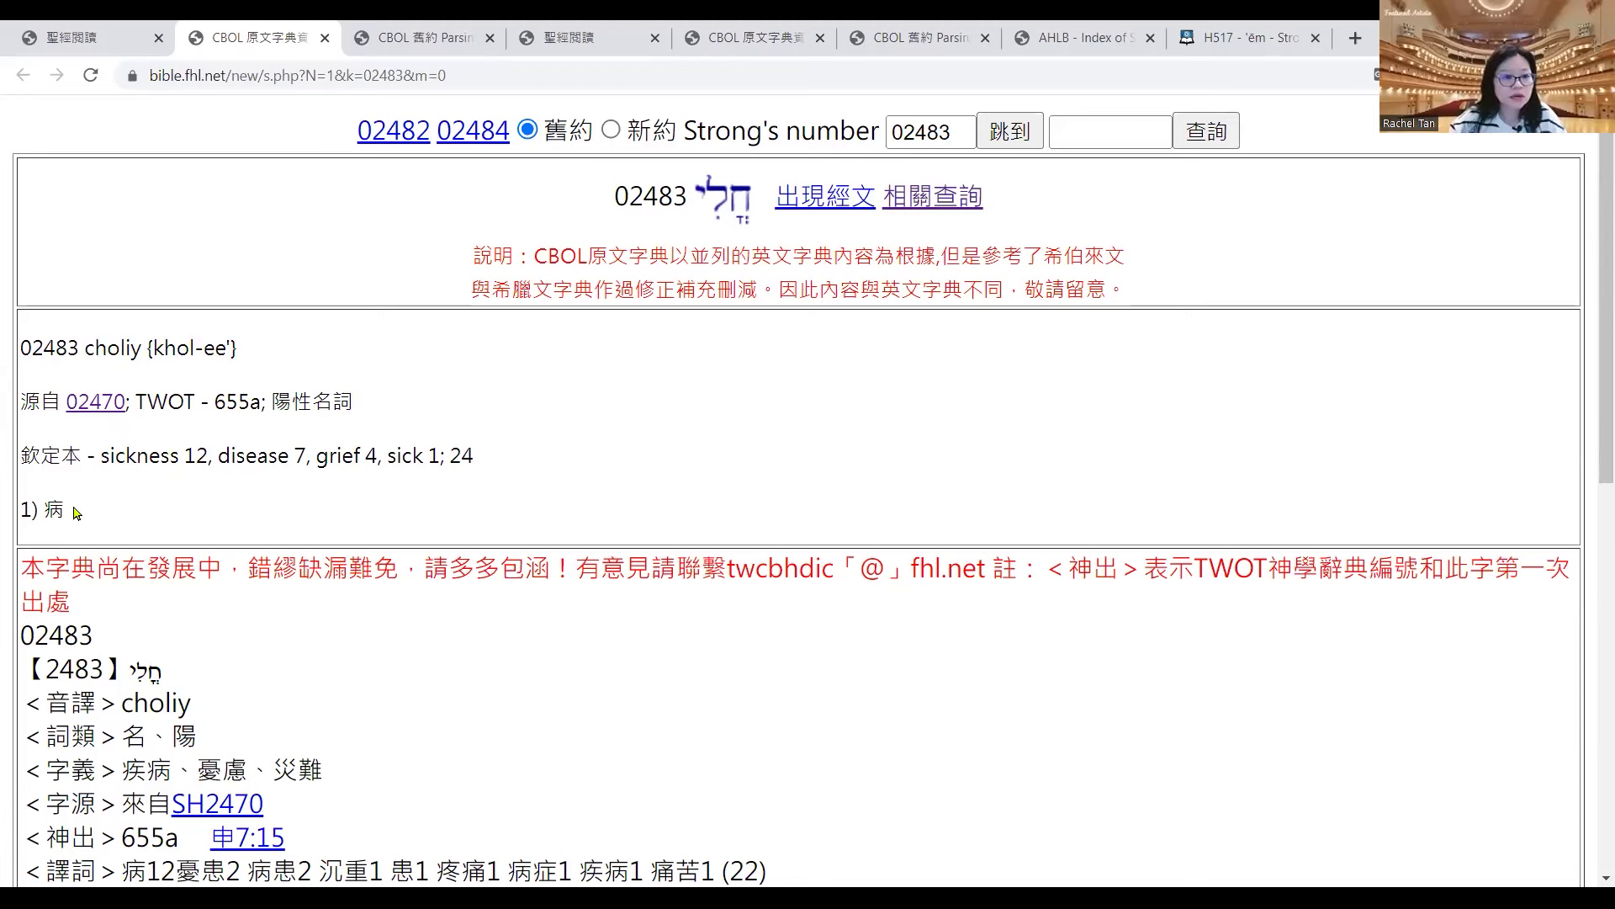
- Examine the meanings, translation words, explanations and English gloss in the dictionary entry 02483 choliy
drag(31, 511, 65, 511)
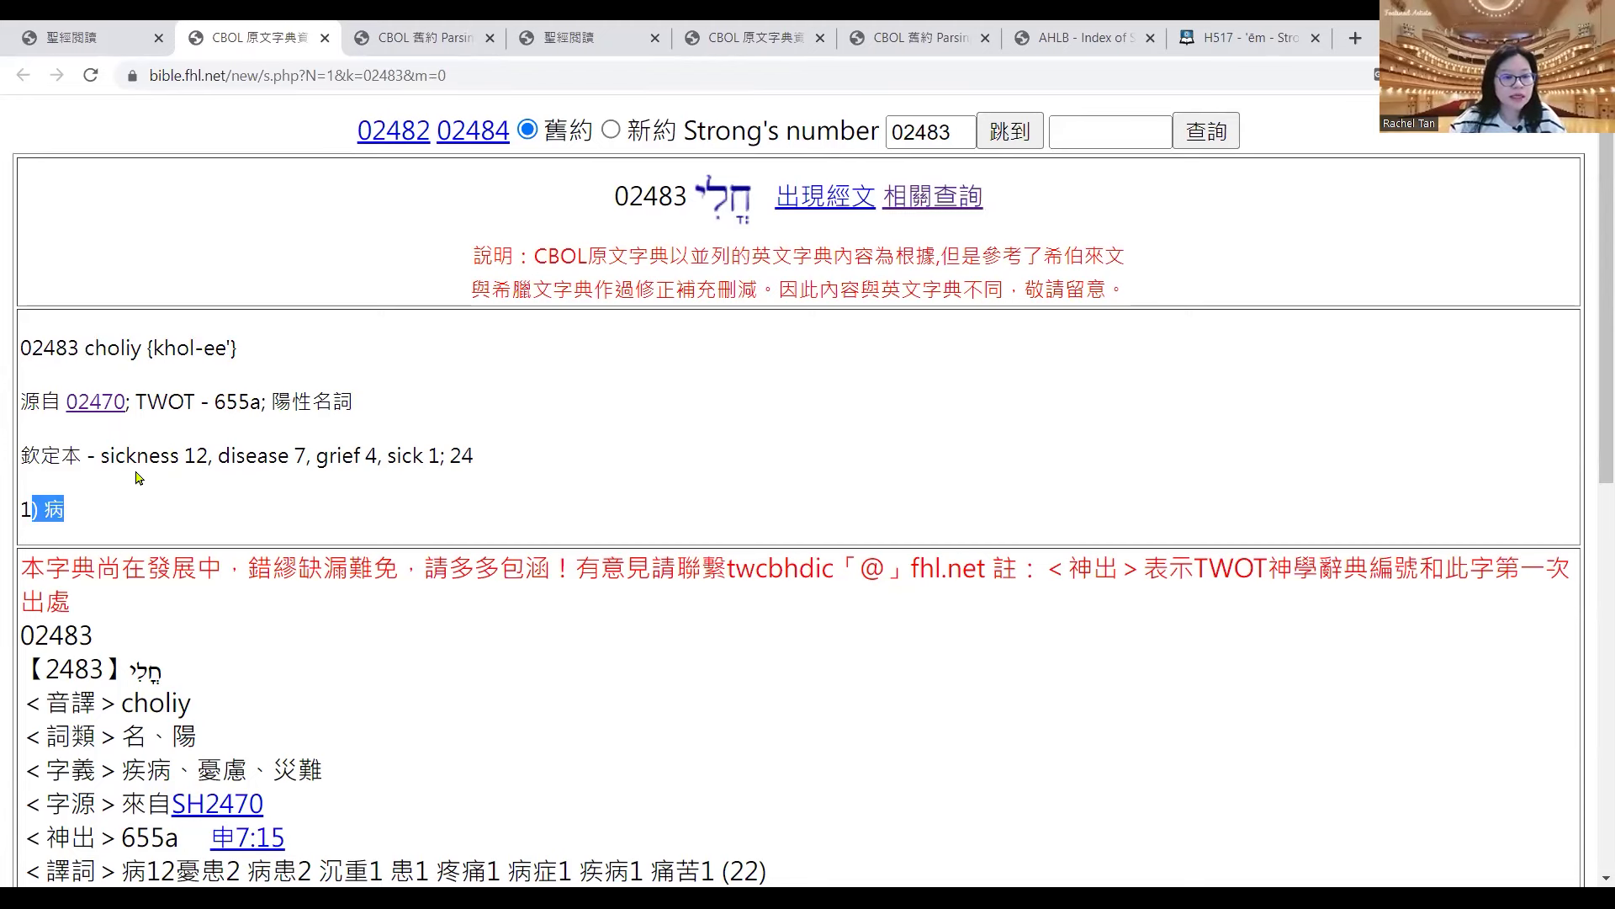
scroll(603, 459, down, 5)
scroll(580, 457, up, 5)
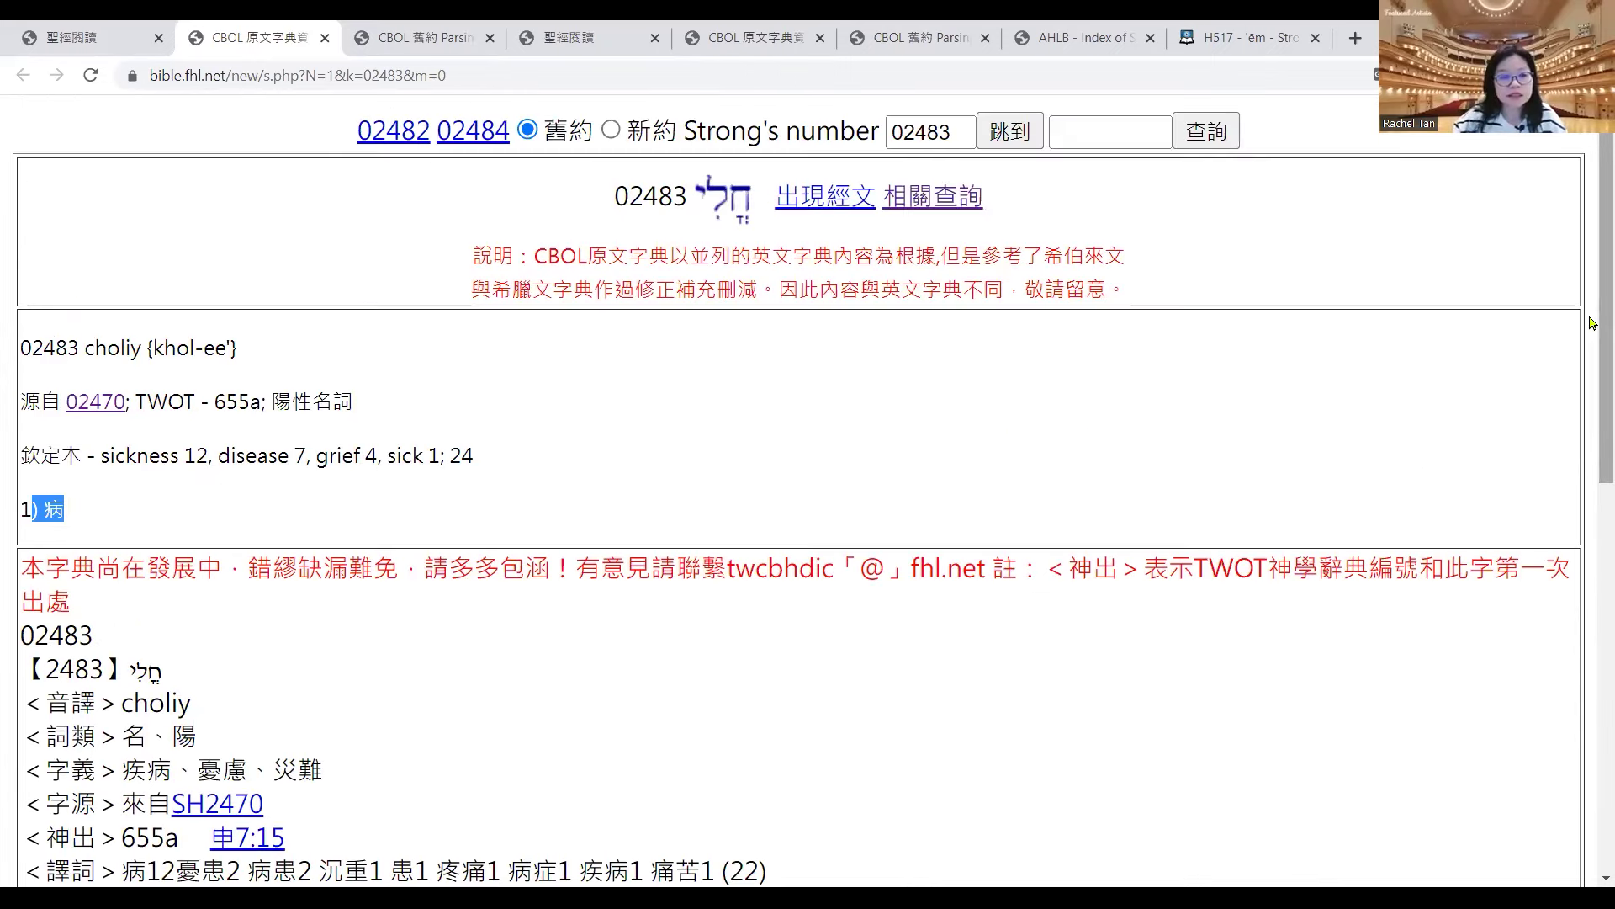
drag(1592, 326, 1592, 511)
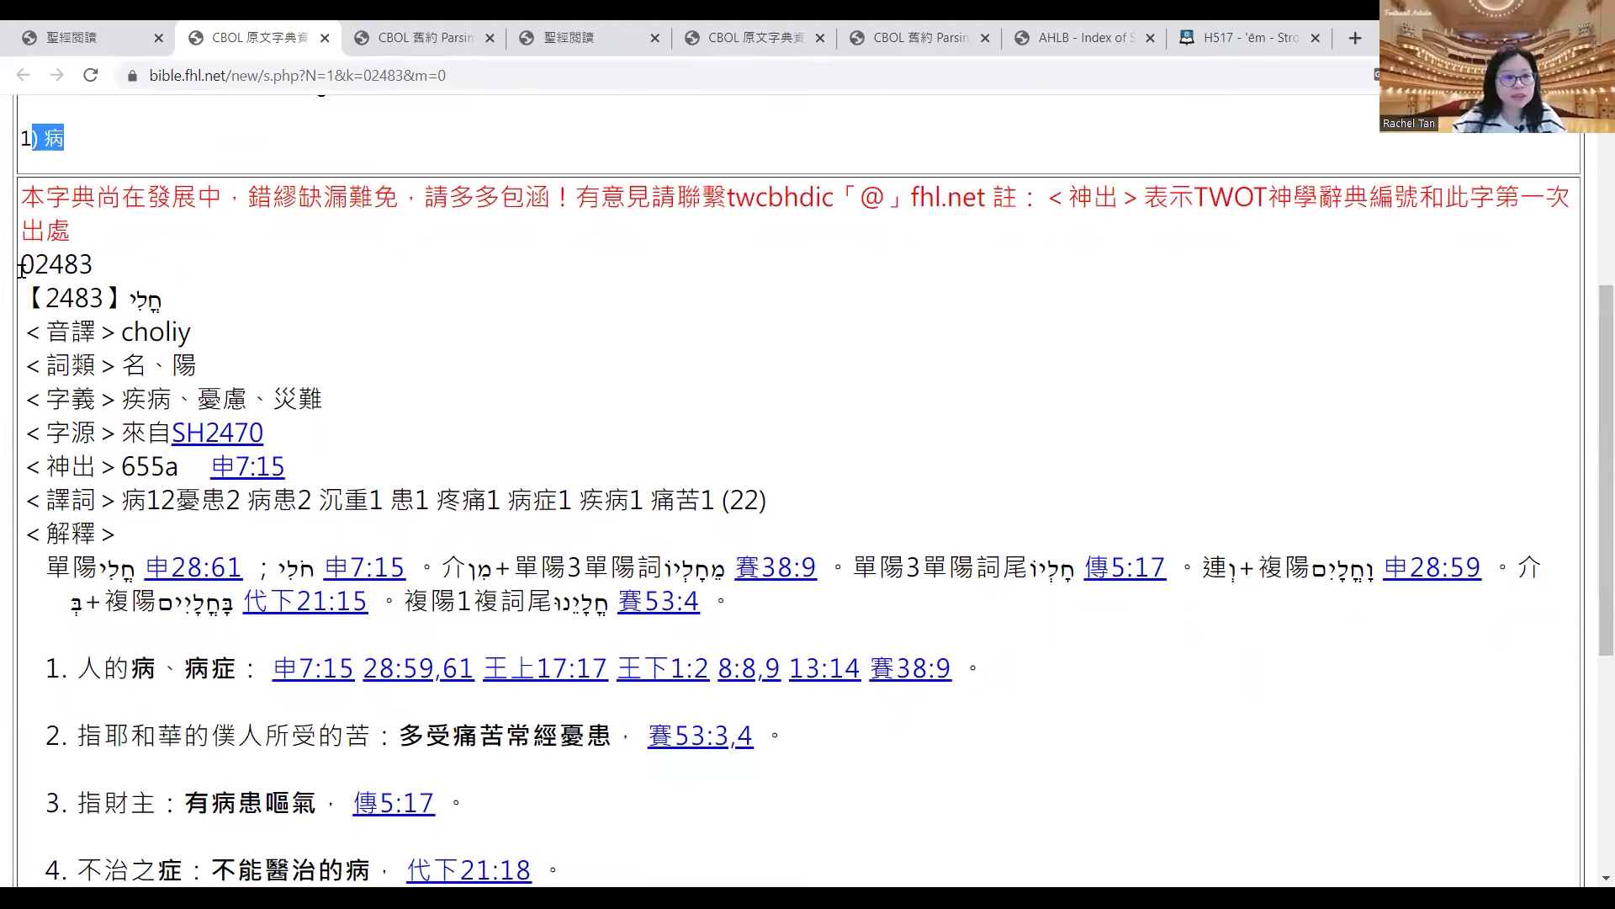
drag(29, 299, 778, 500)
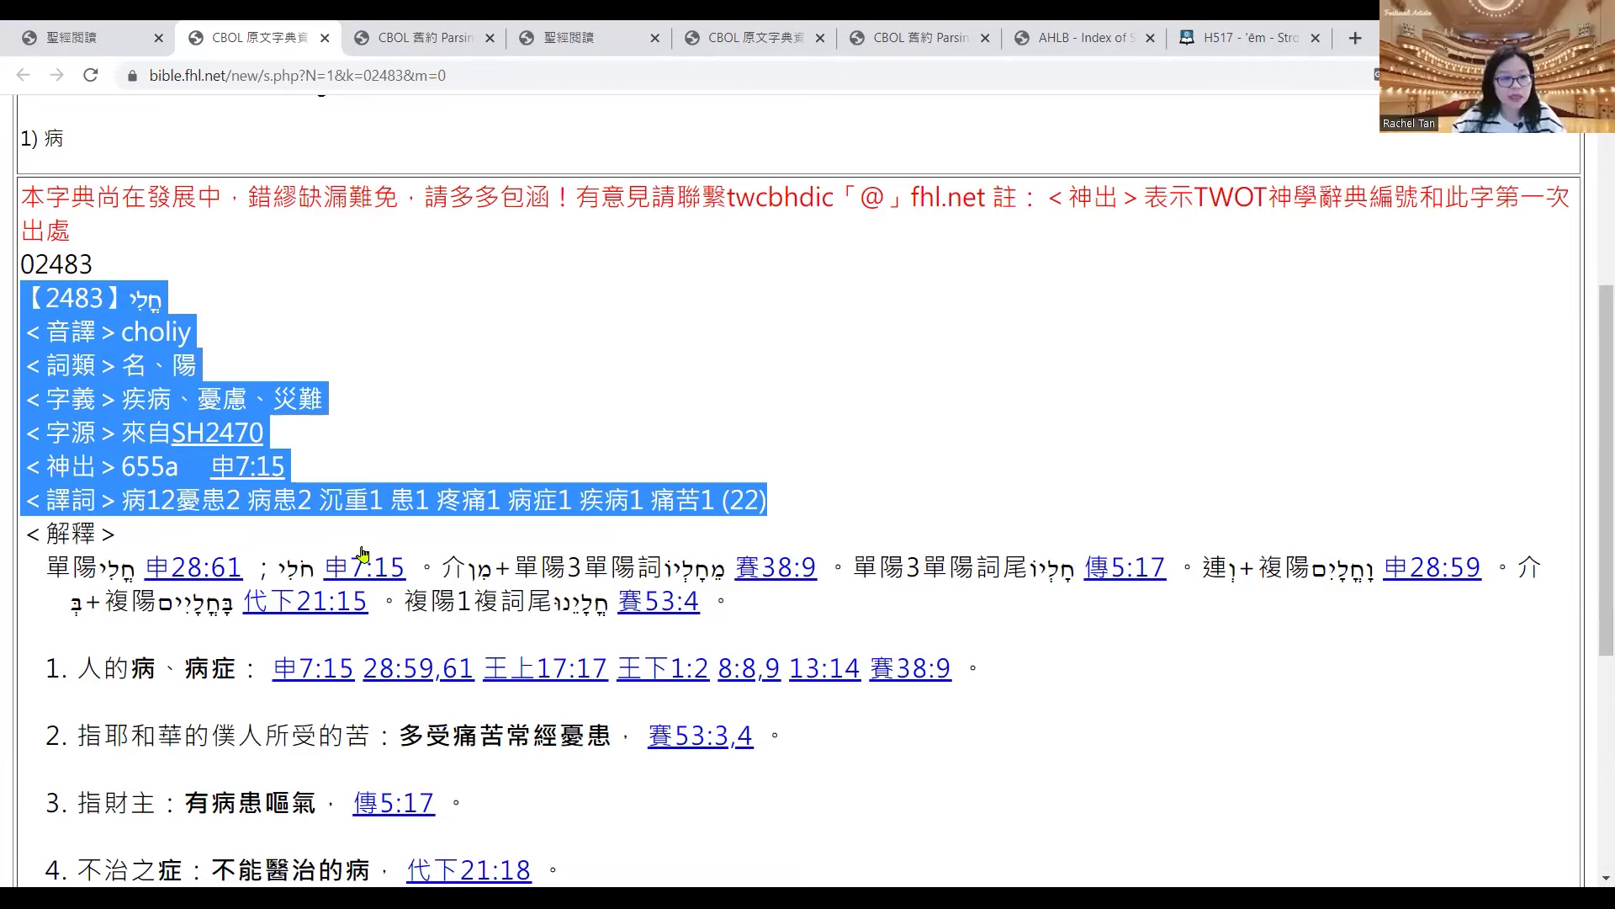
drag(1593, 392, 1592, 510)
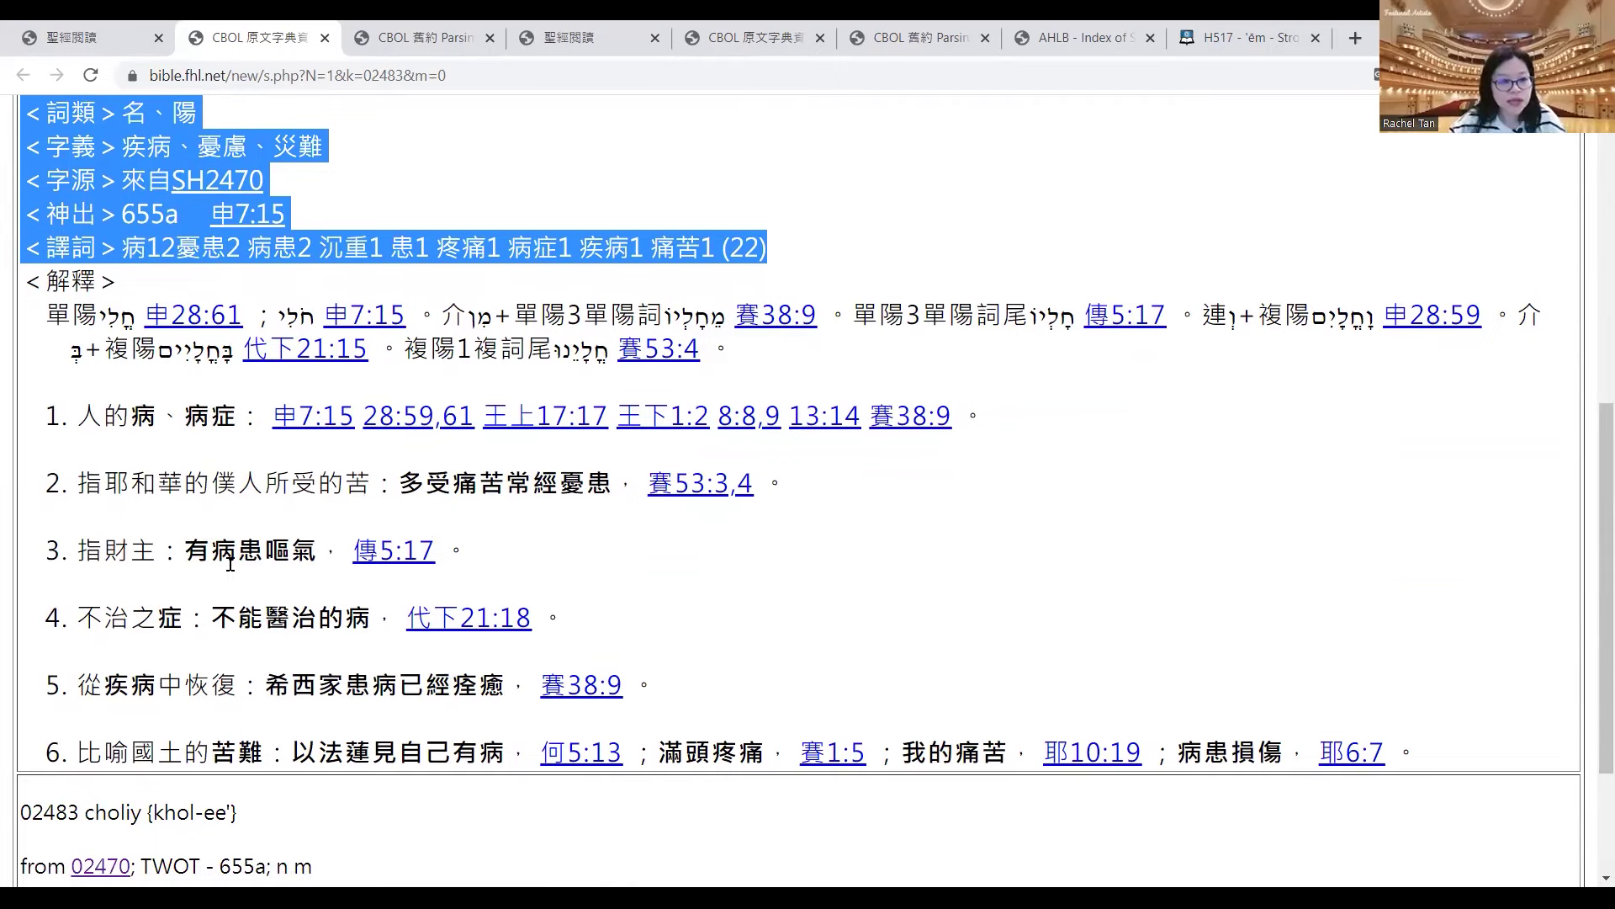
scroll(1592, 503, down, 1)
scroll(1593, 503, down, 2)
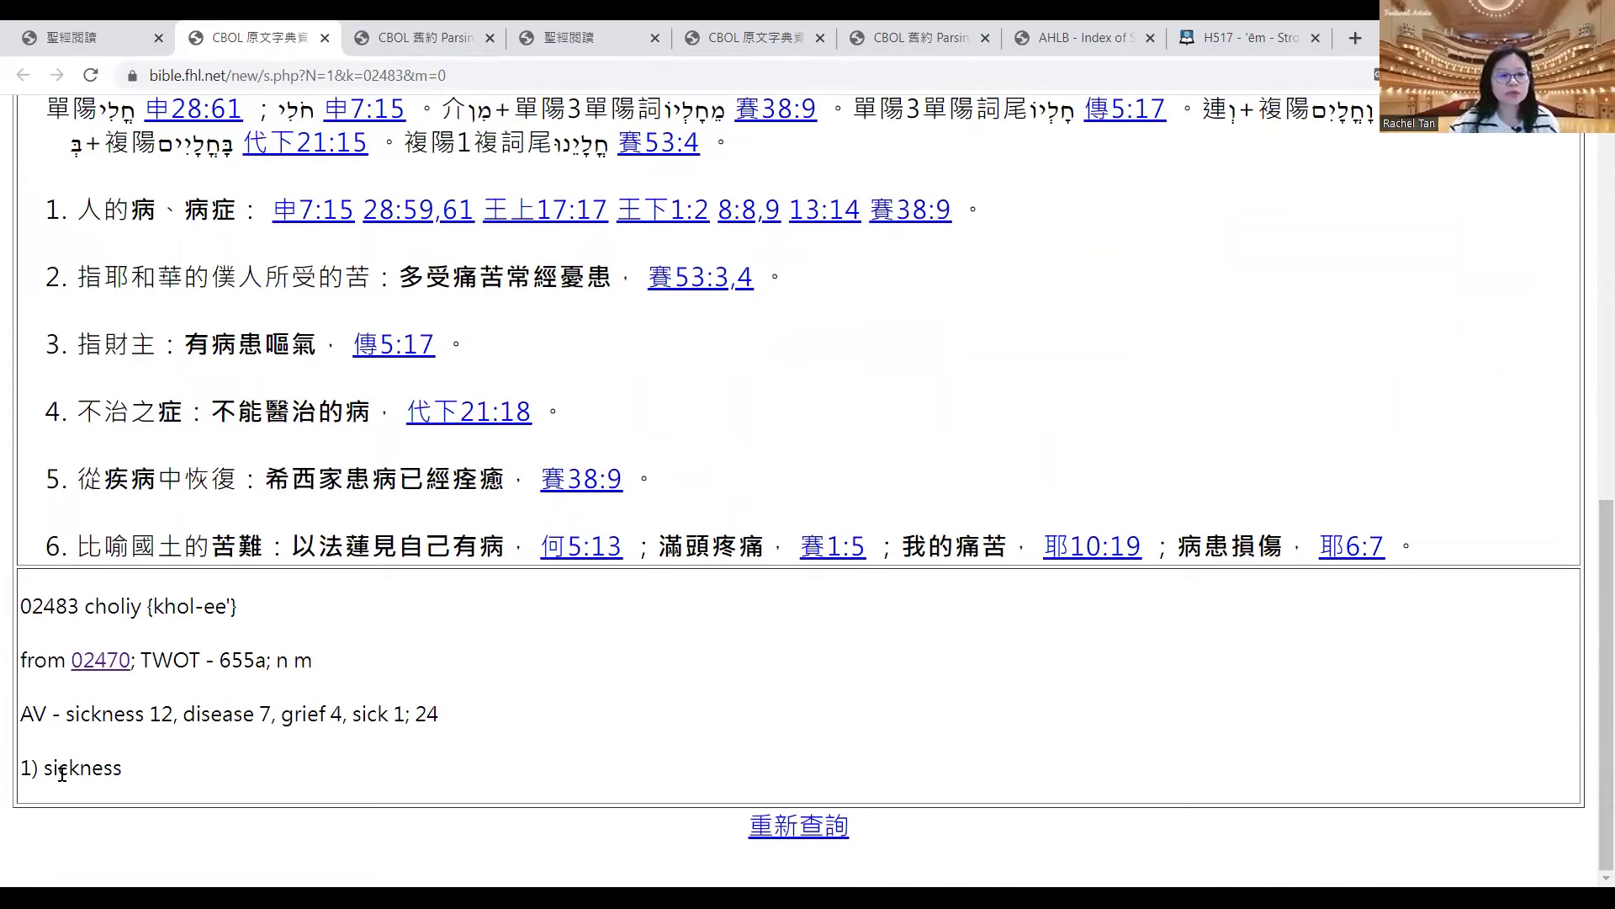
scroll(1256, 581, up, 9)
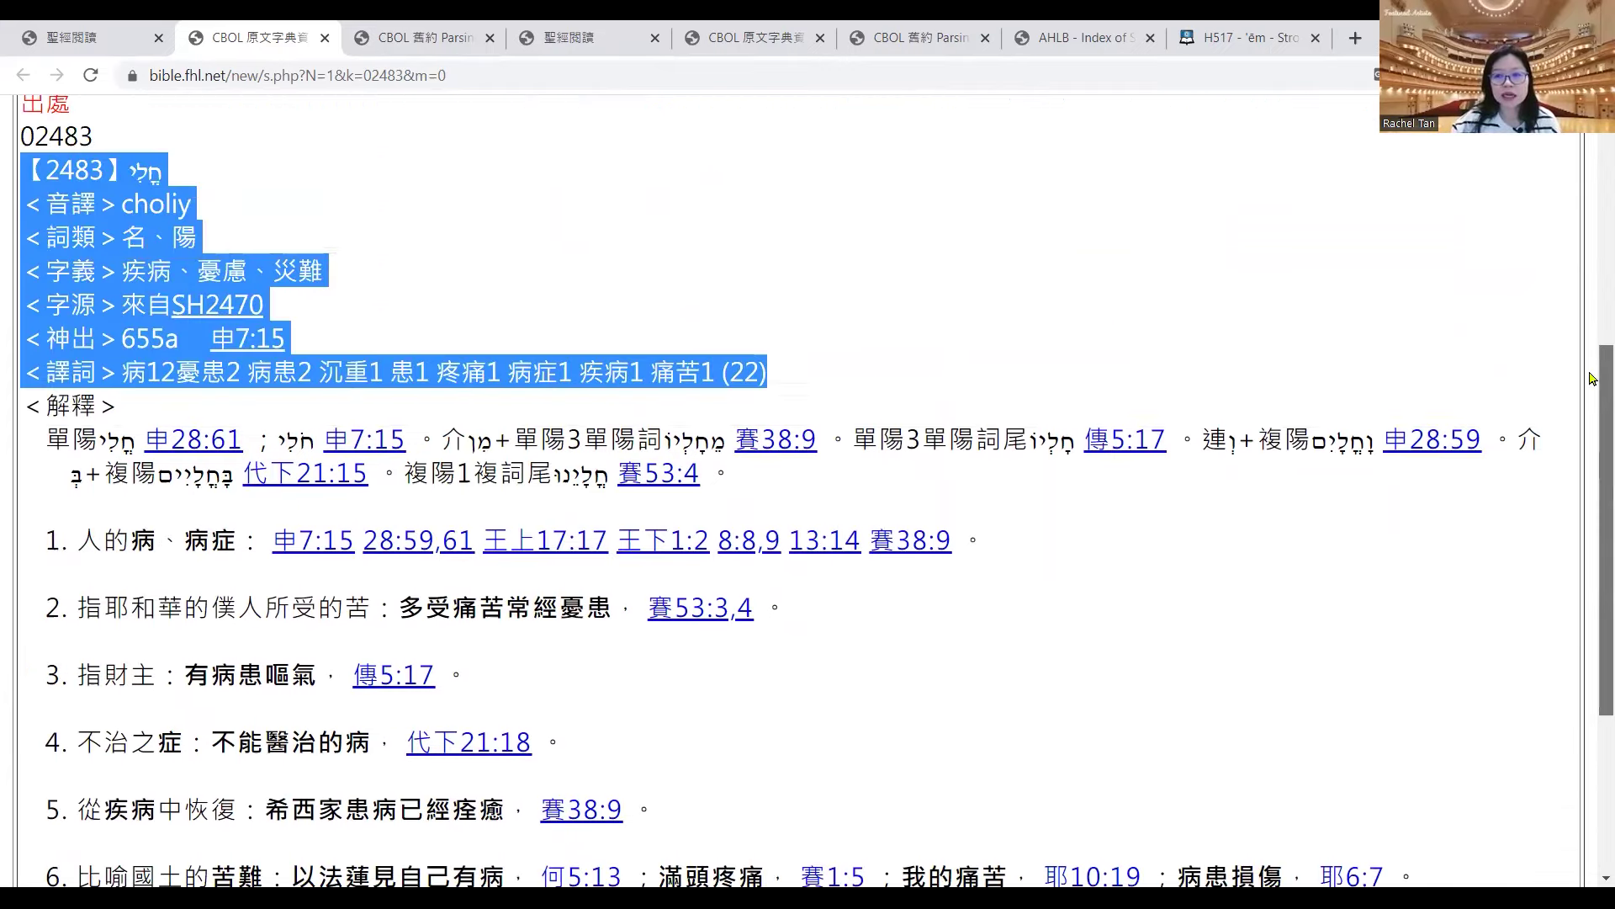
click(104, 348)
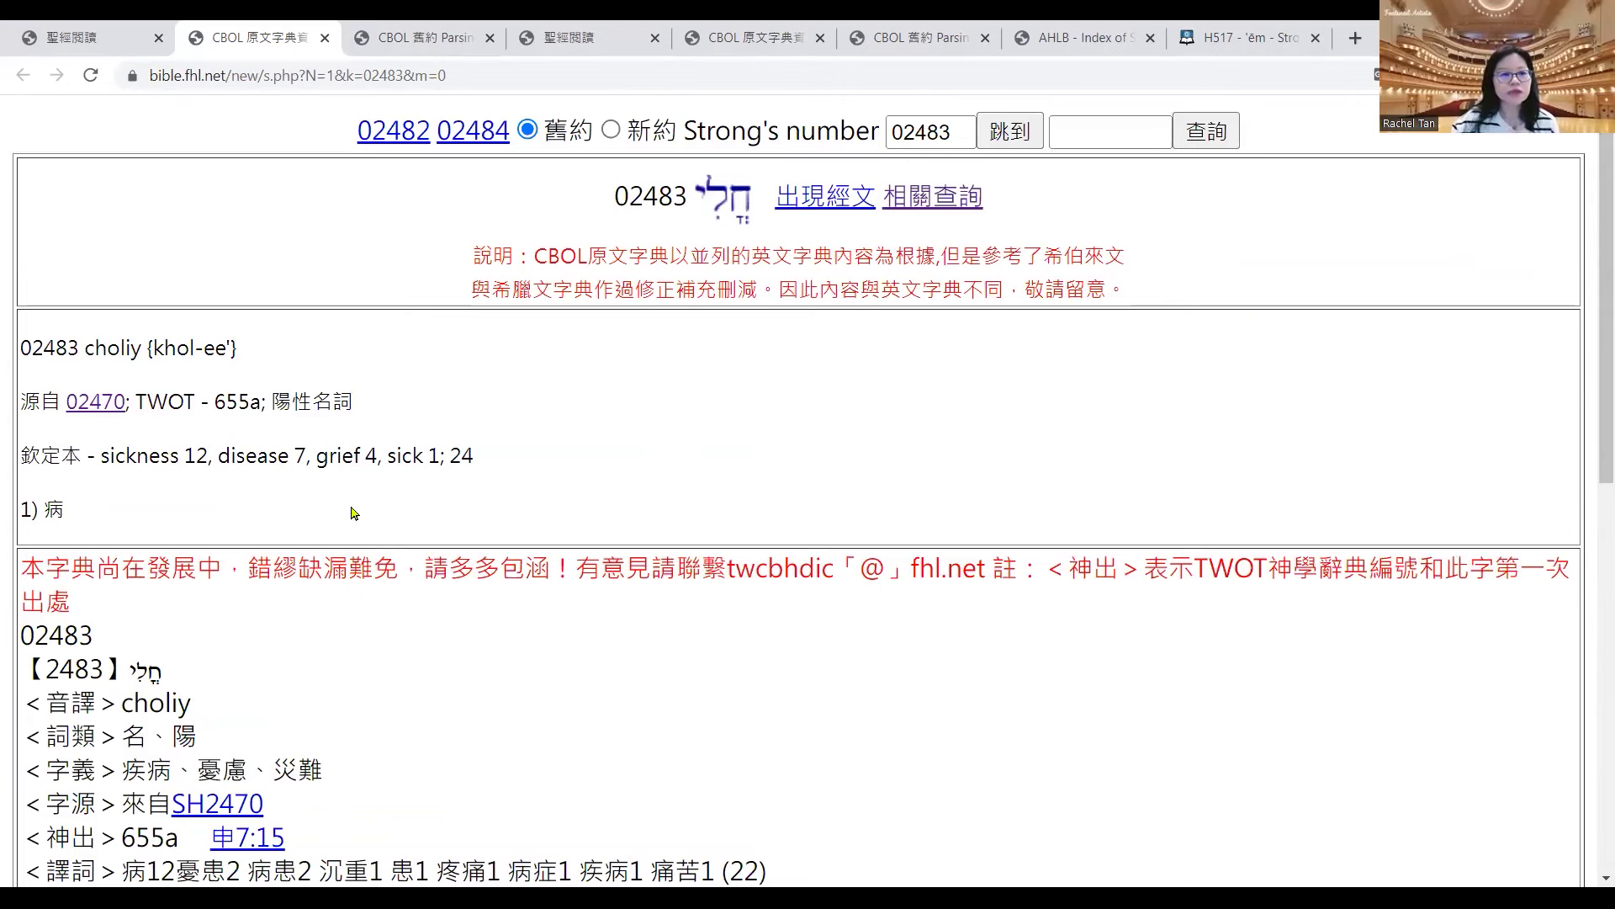
scroll(1593, 295, down, 1)
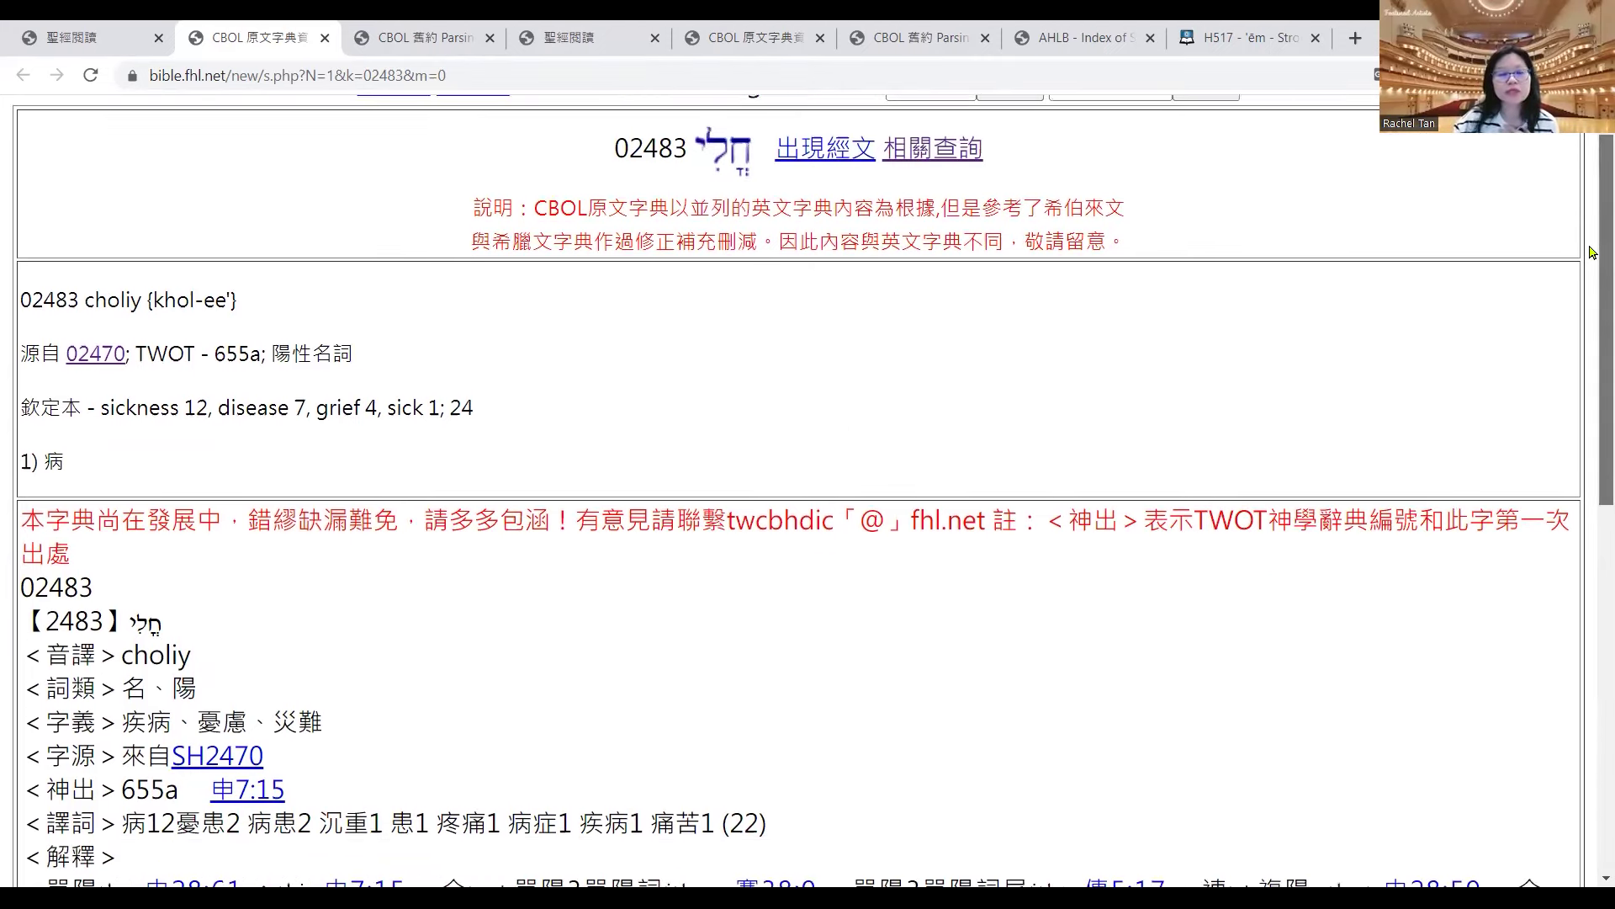
scroll(1593, 252, up, 1)
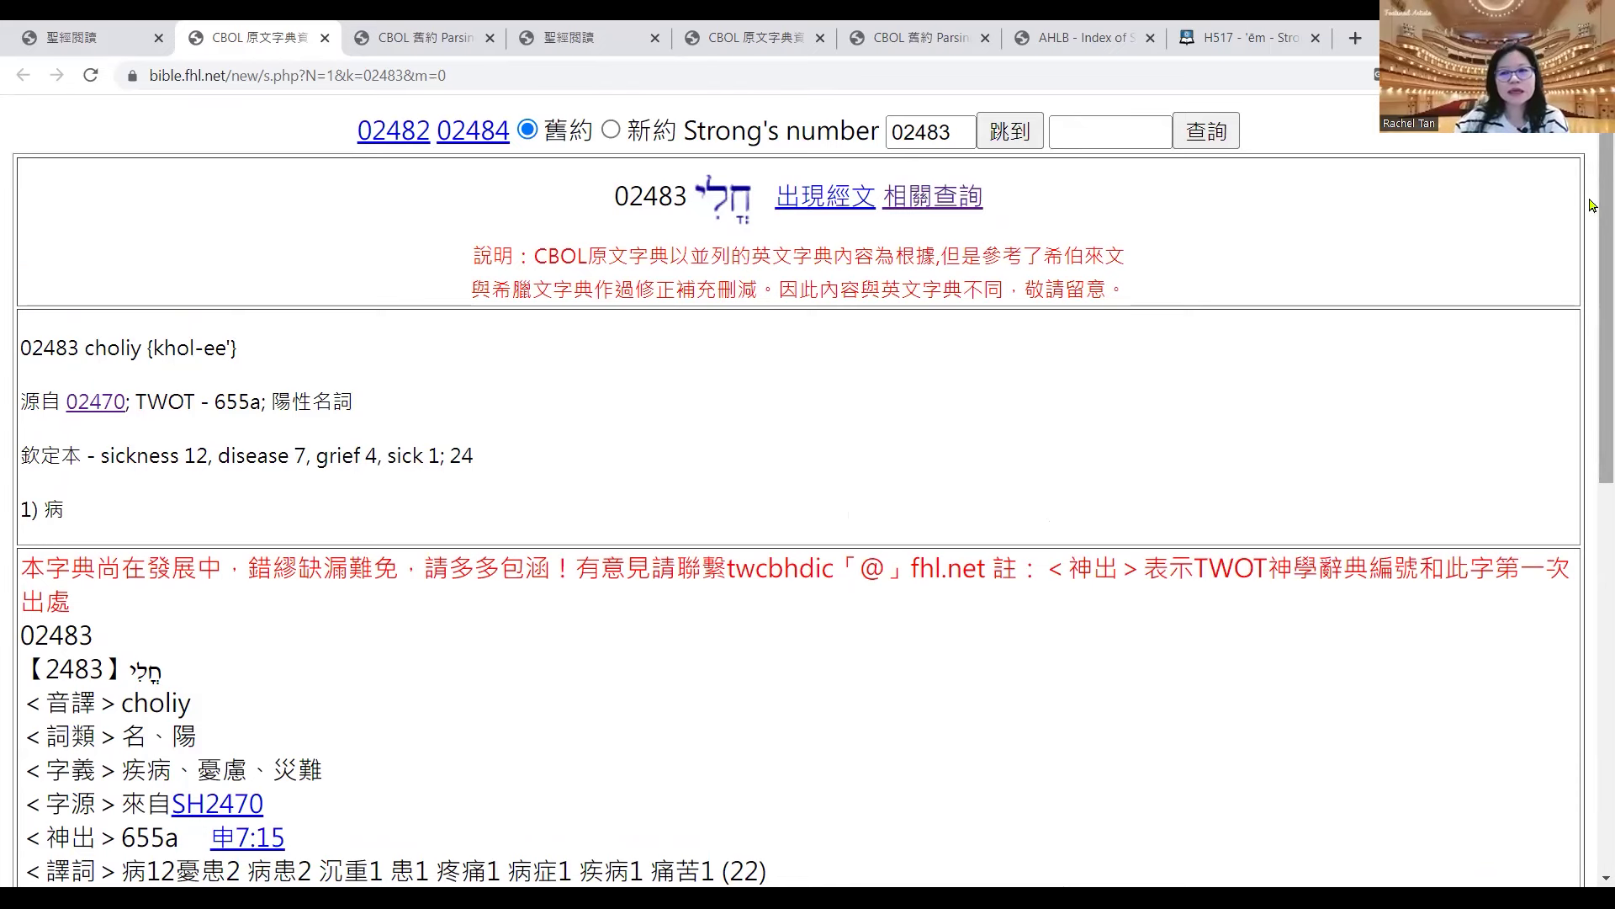
scroll(1593, 205, down, 1)
scroll(1592, 205, up, 1)
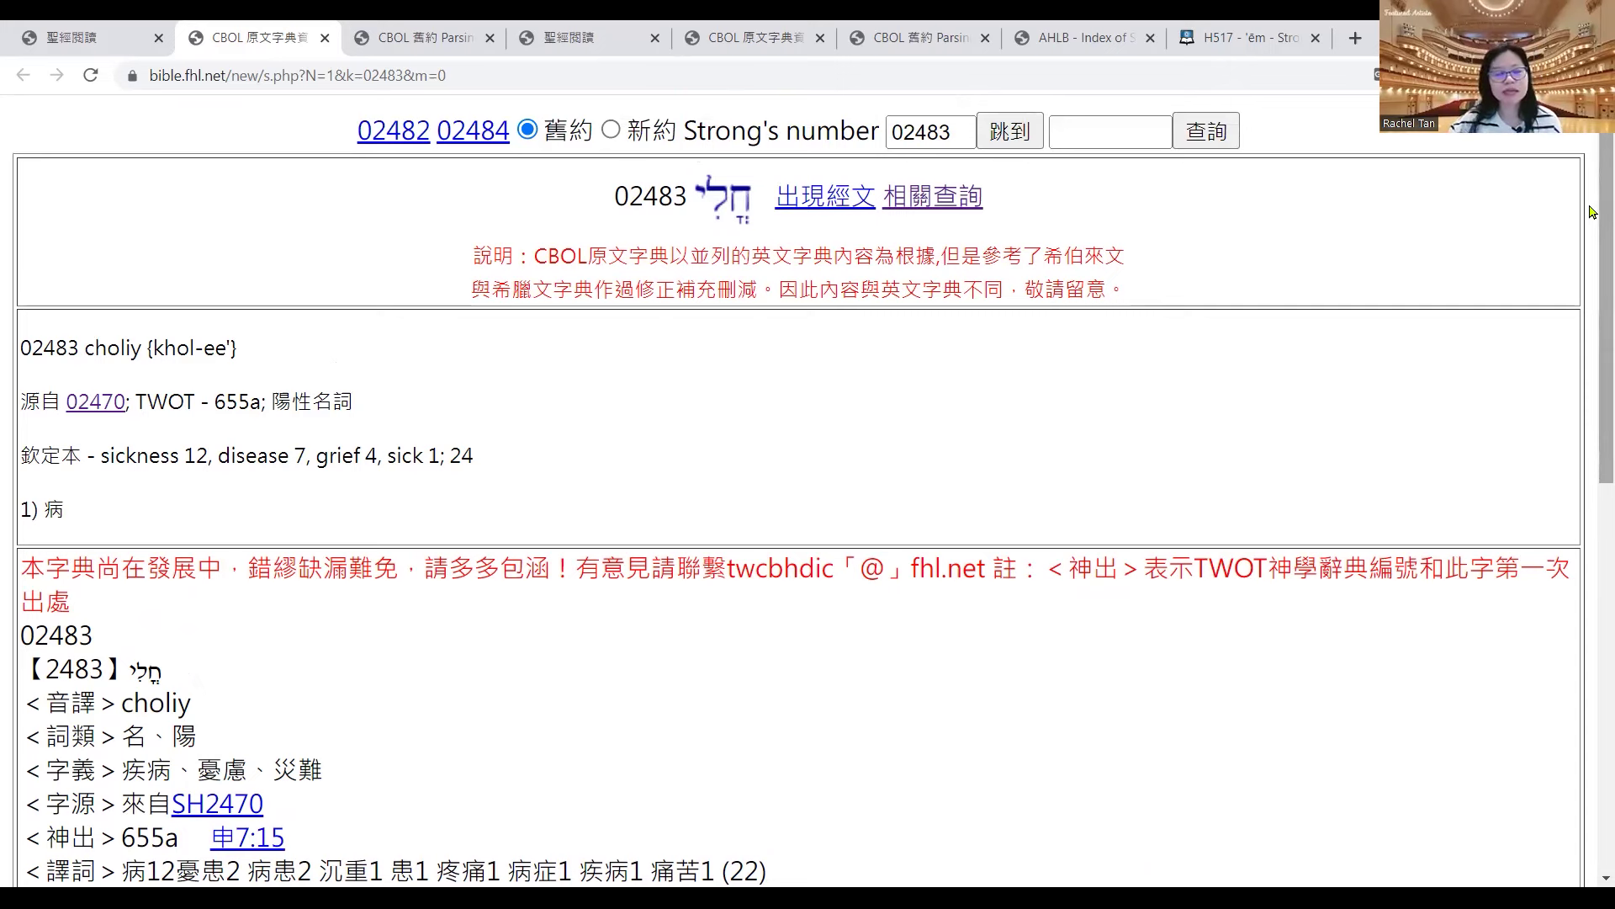
- Copy the dictionary block of entry 02483 from the 【2483】 line through the 譯詞 line
scroll(1592, 219, down, 2)
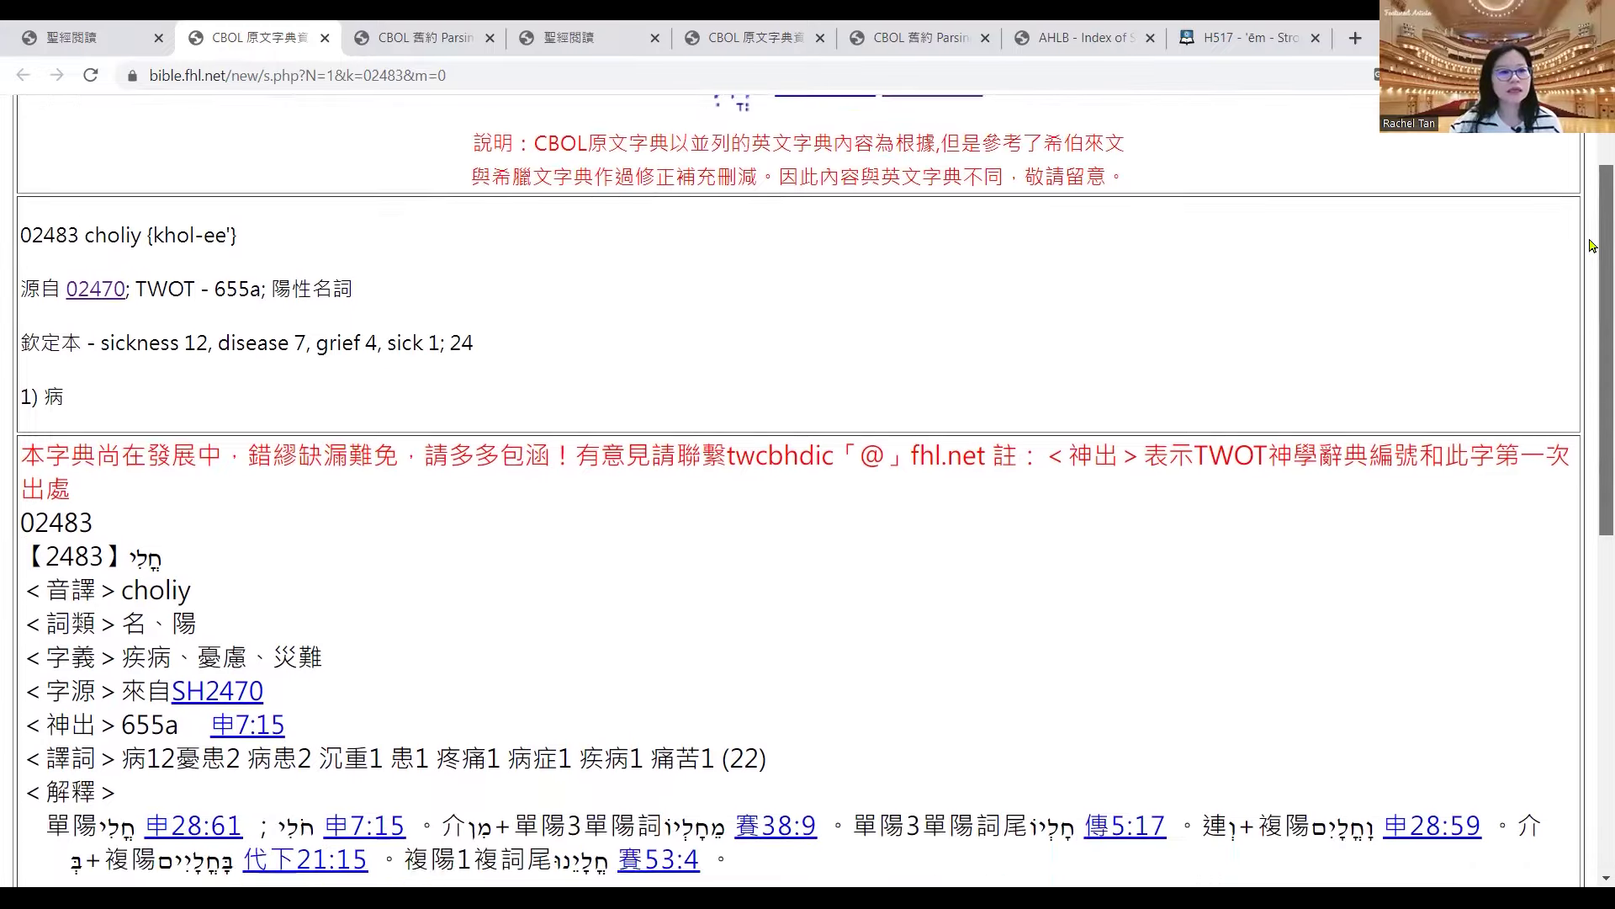
scroll(1593, 246, down, 2)
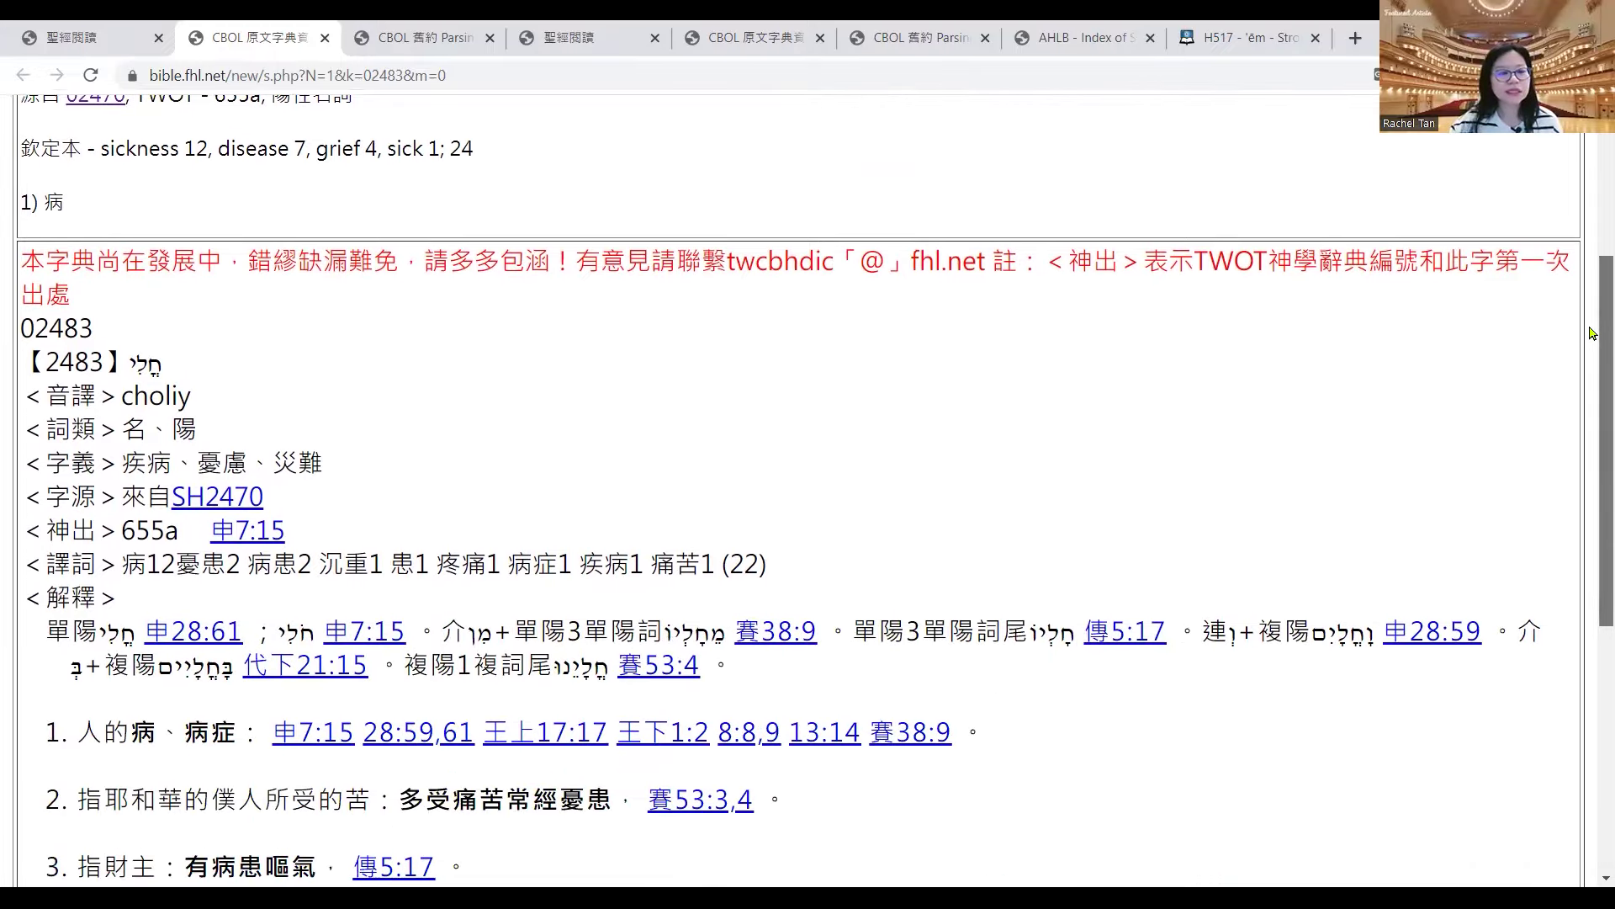
scroll(1593, 332, down, 1)
scroll(1592, 333, up, 2)
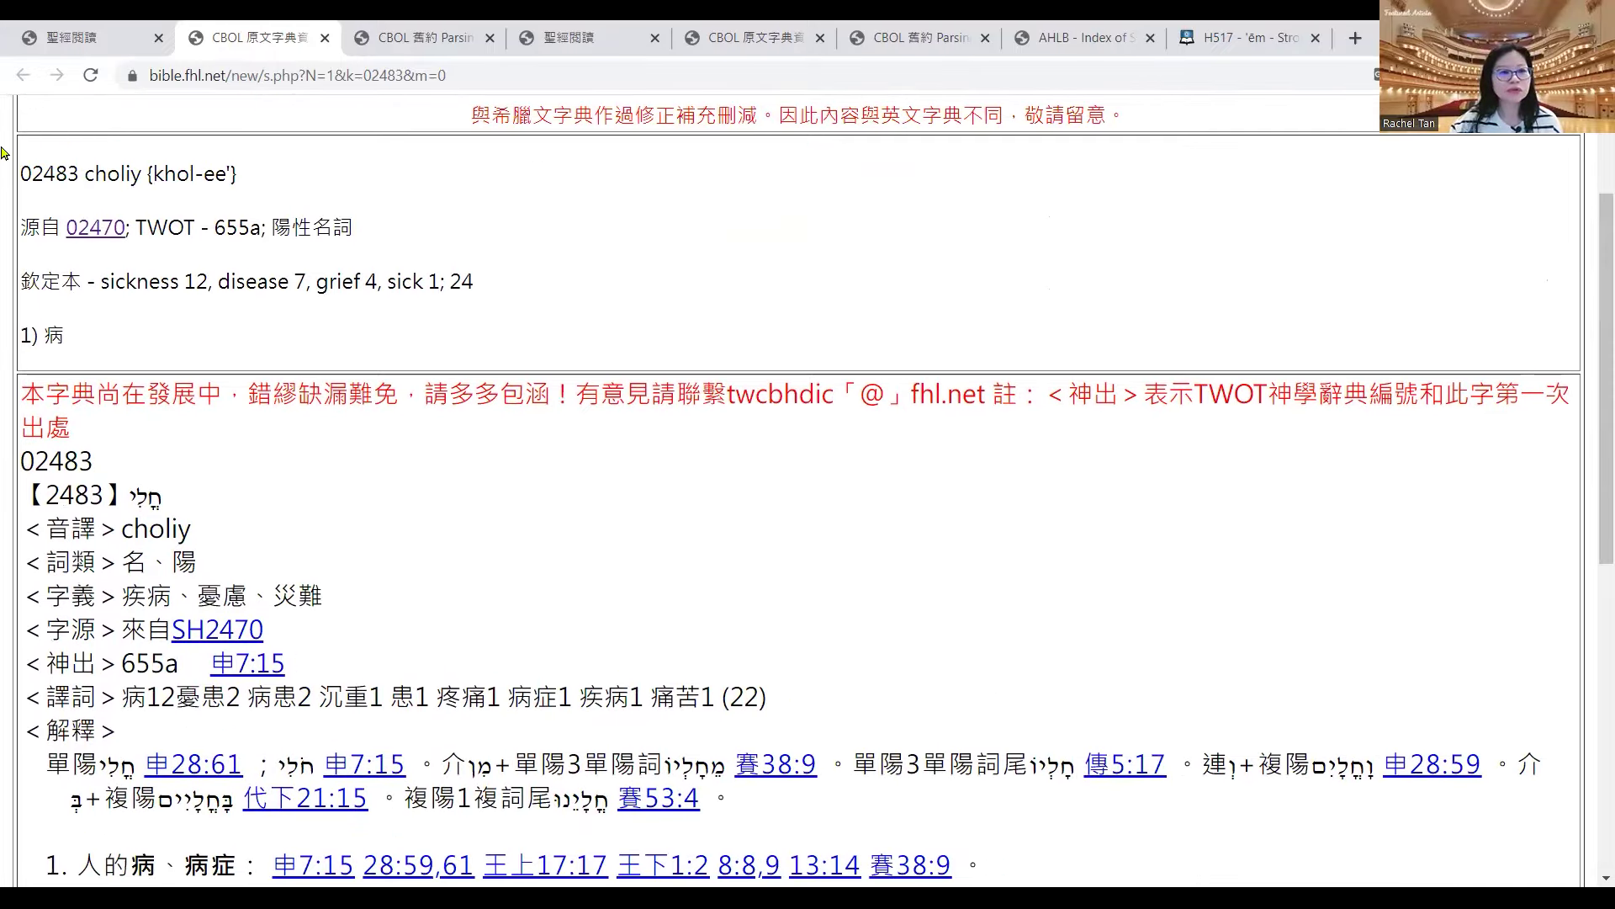
scroll(1592, 253, down, 1)
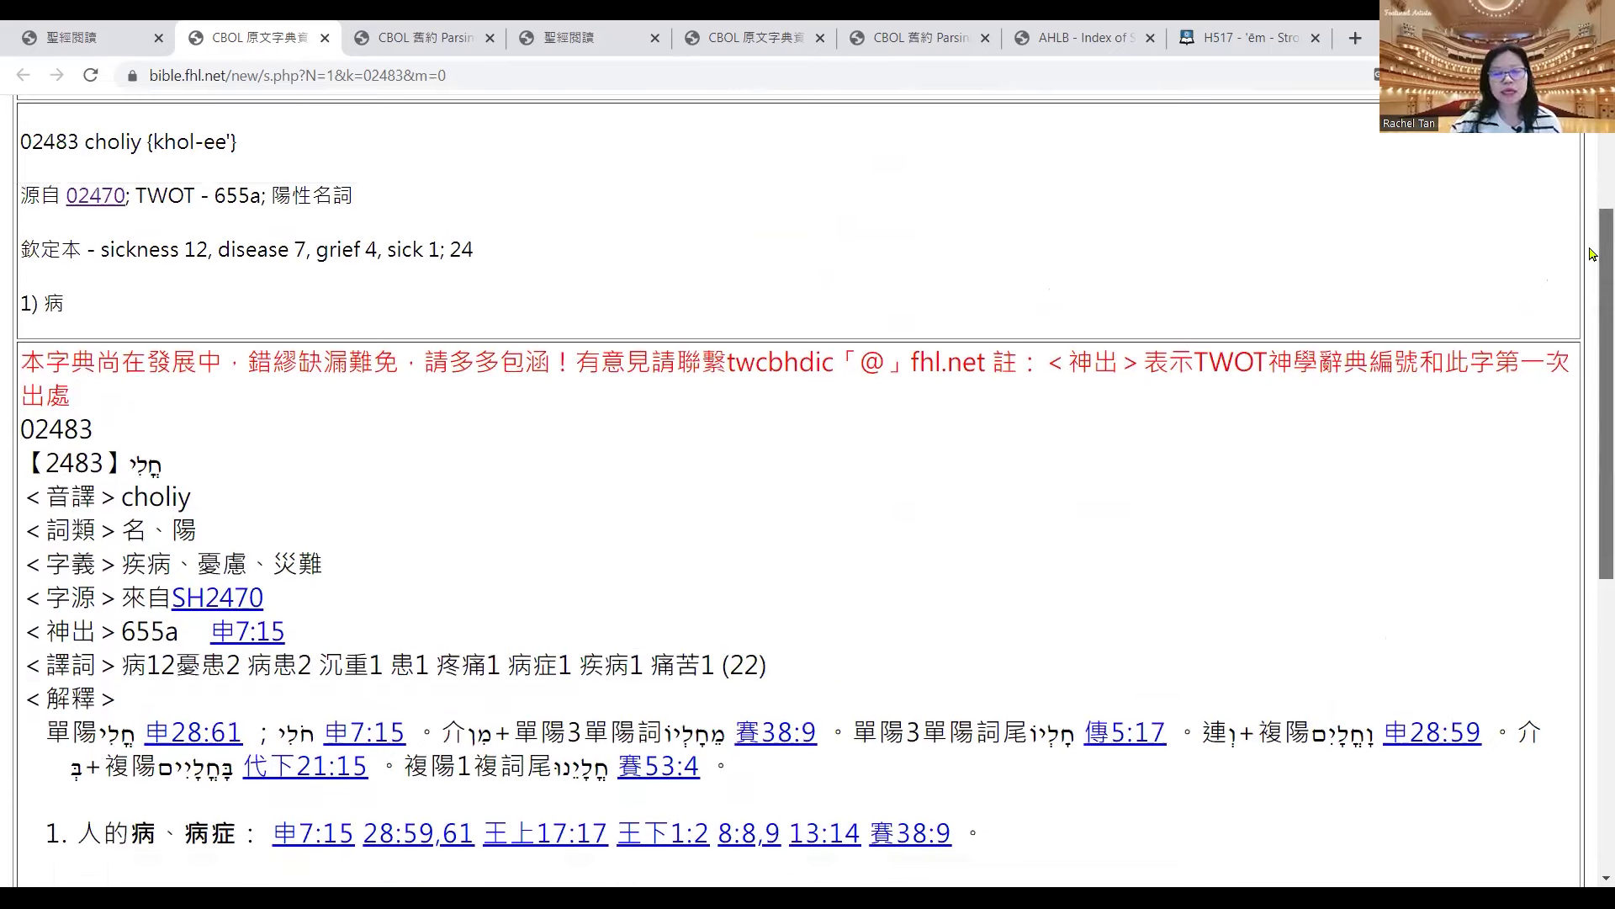
scroll(1593, 254, down, 2)
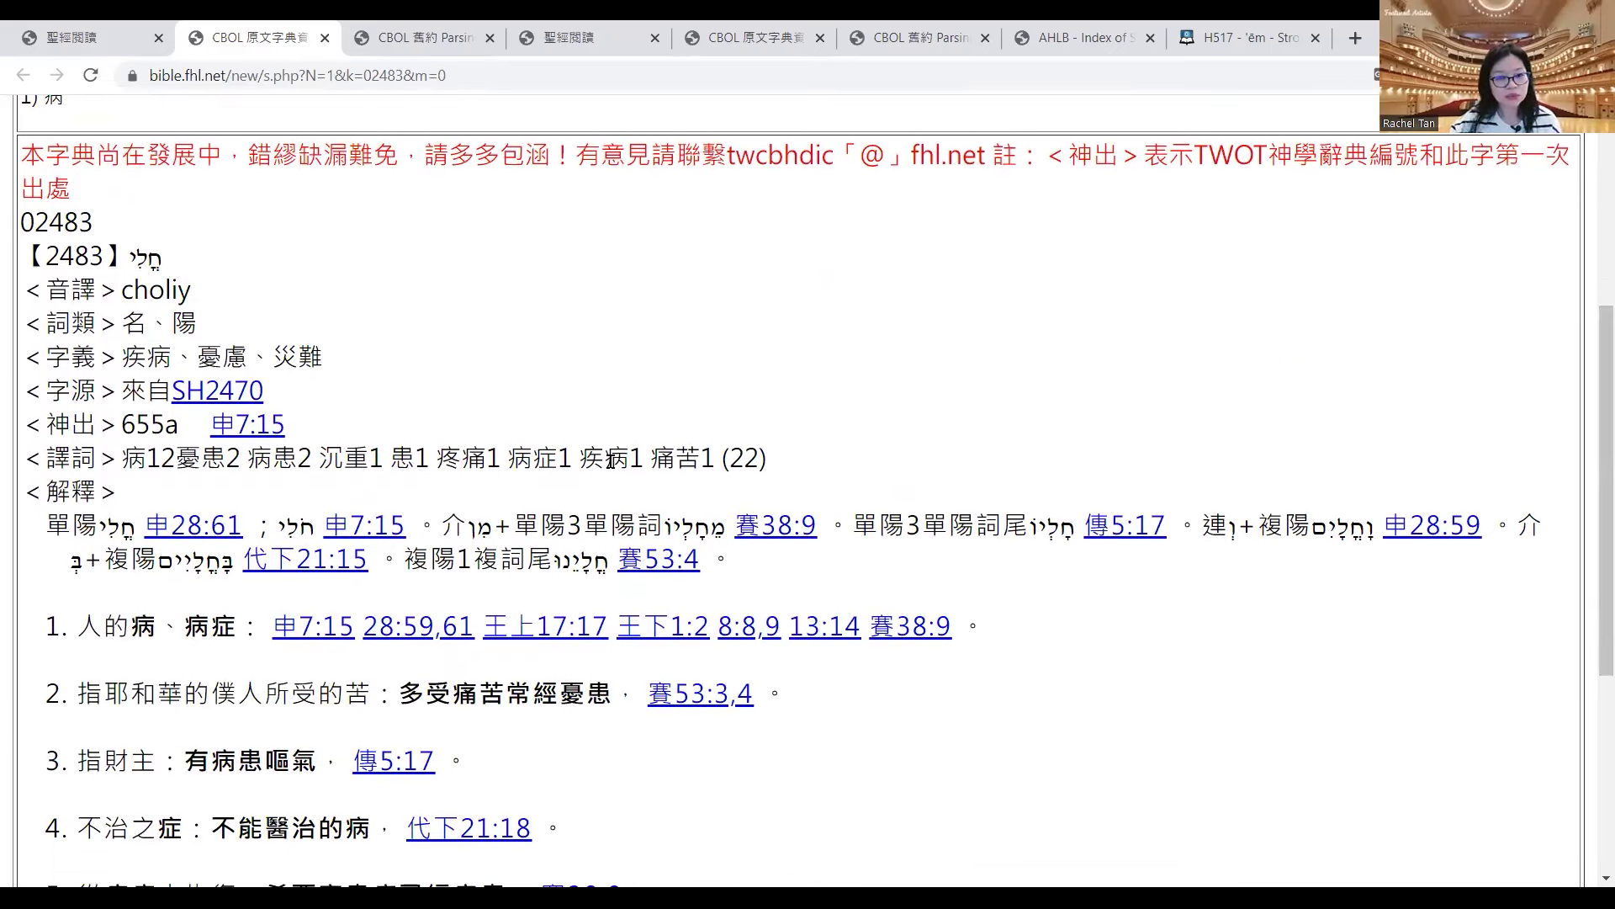
drag(23, 264, 834, 465)
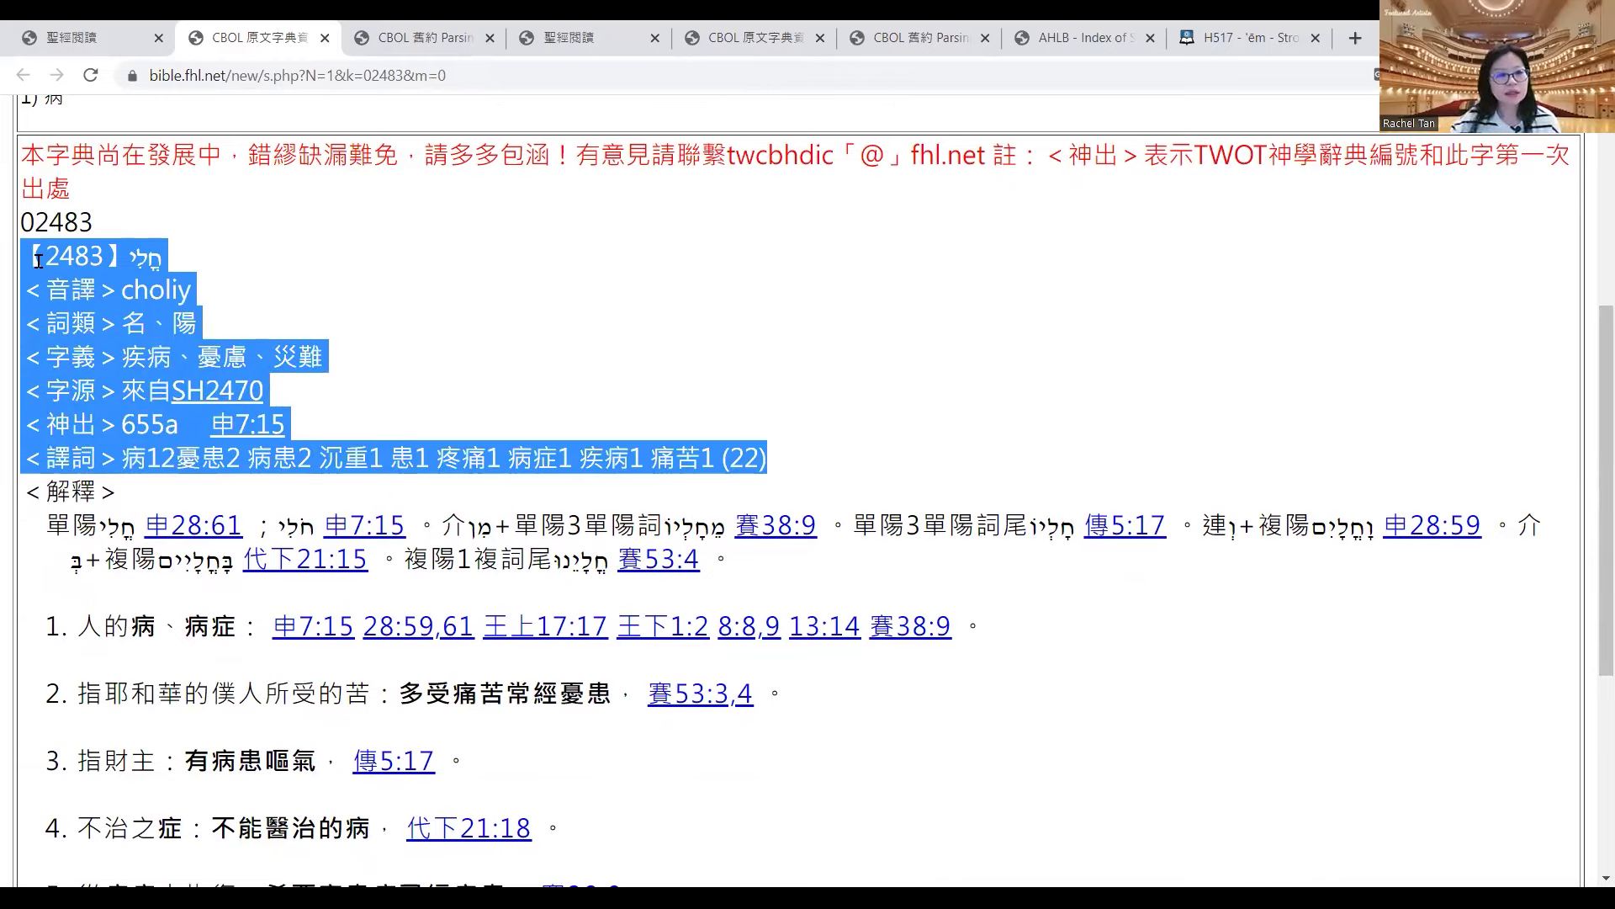
right_click(93, 300)
click(162, 311)
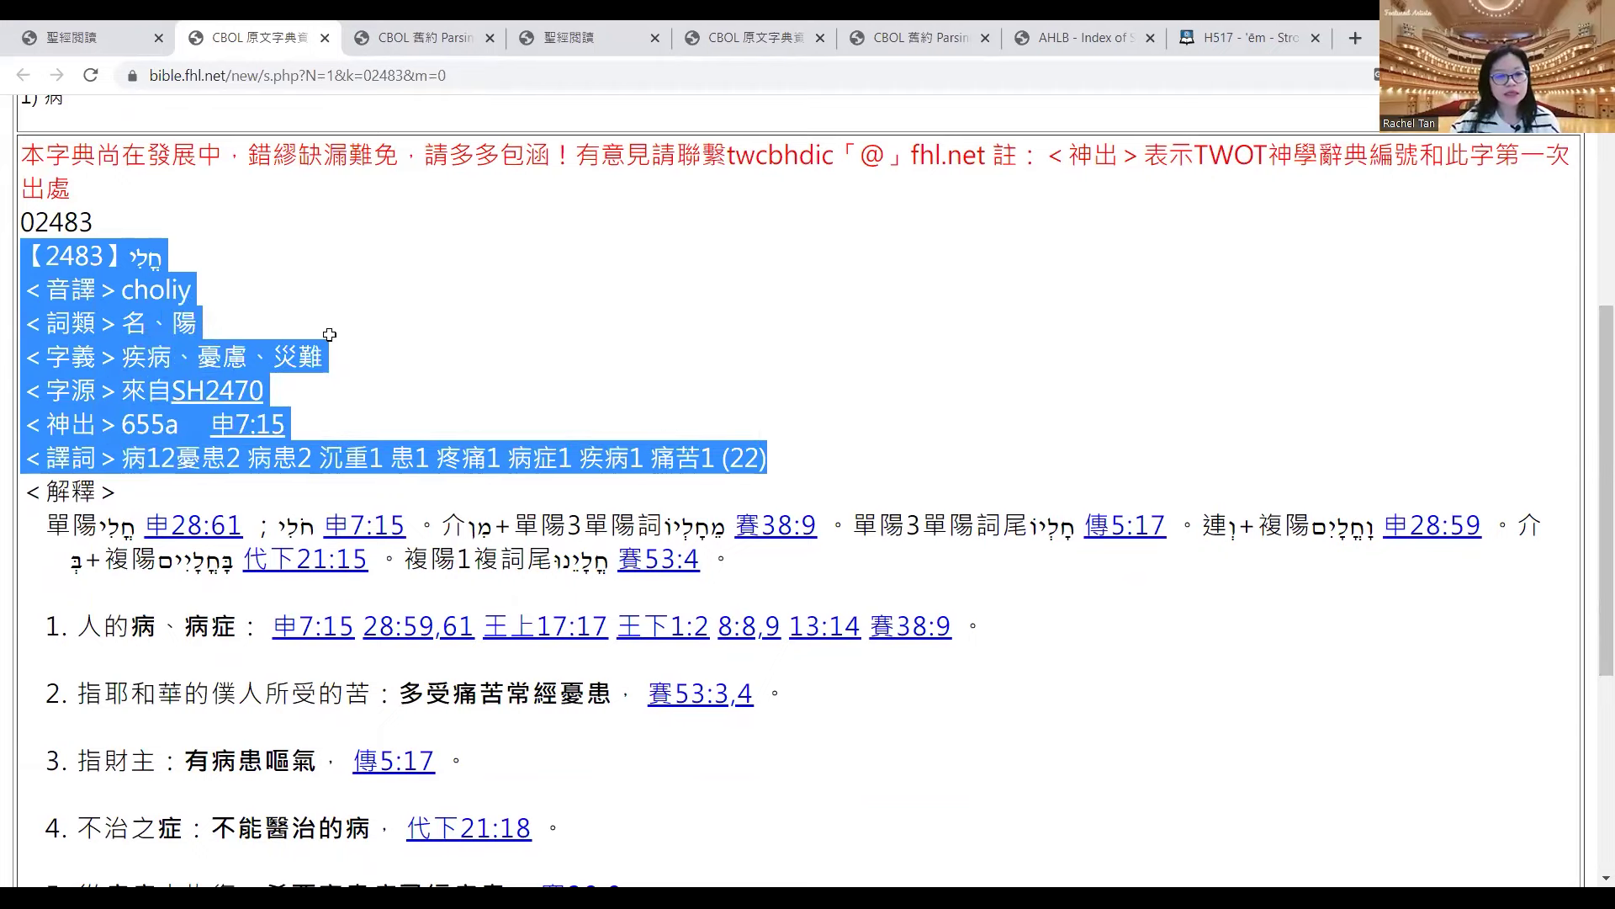
- Switch to the Excel word study workbook and paste the copied dictionary text into D2 with destination formatting
key(alt+Tab)
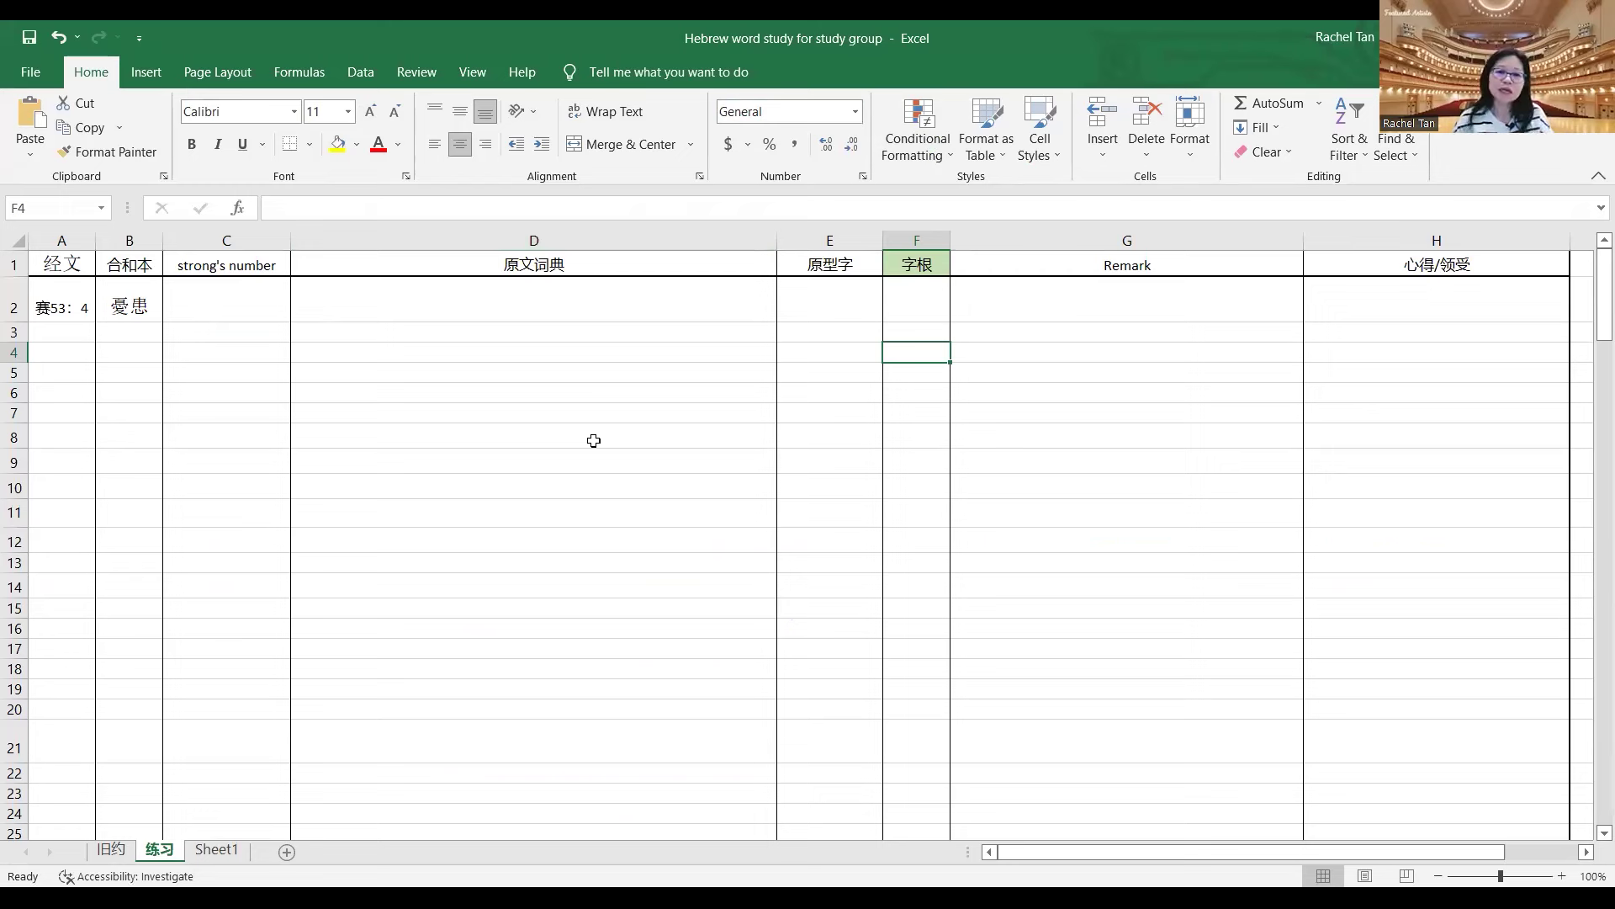
click(533, 302)
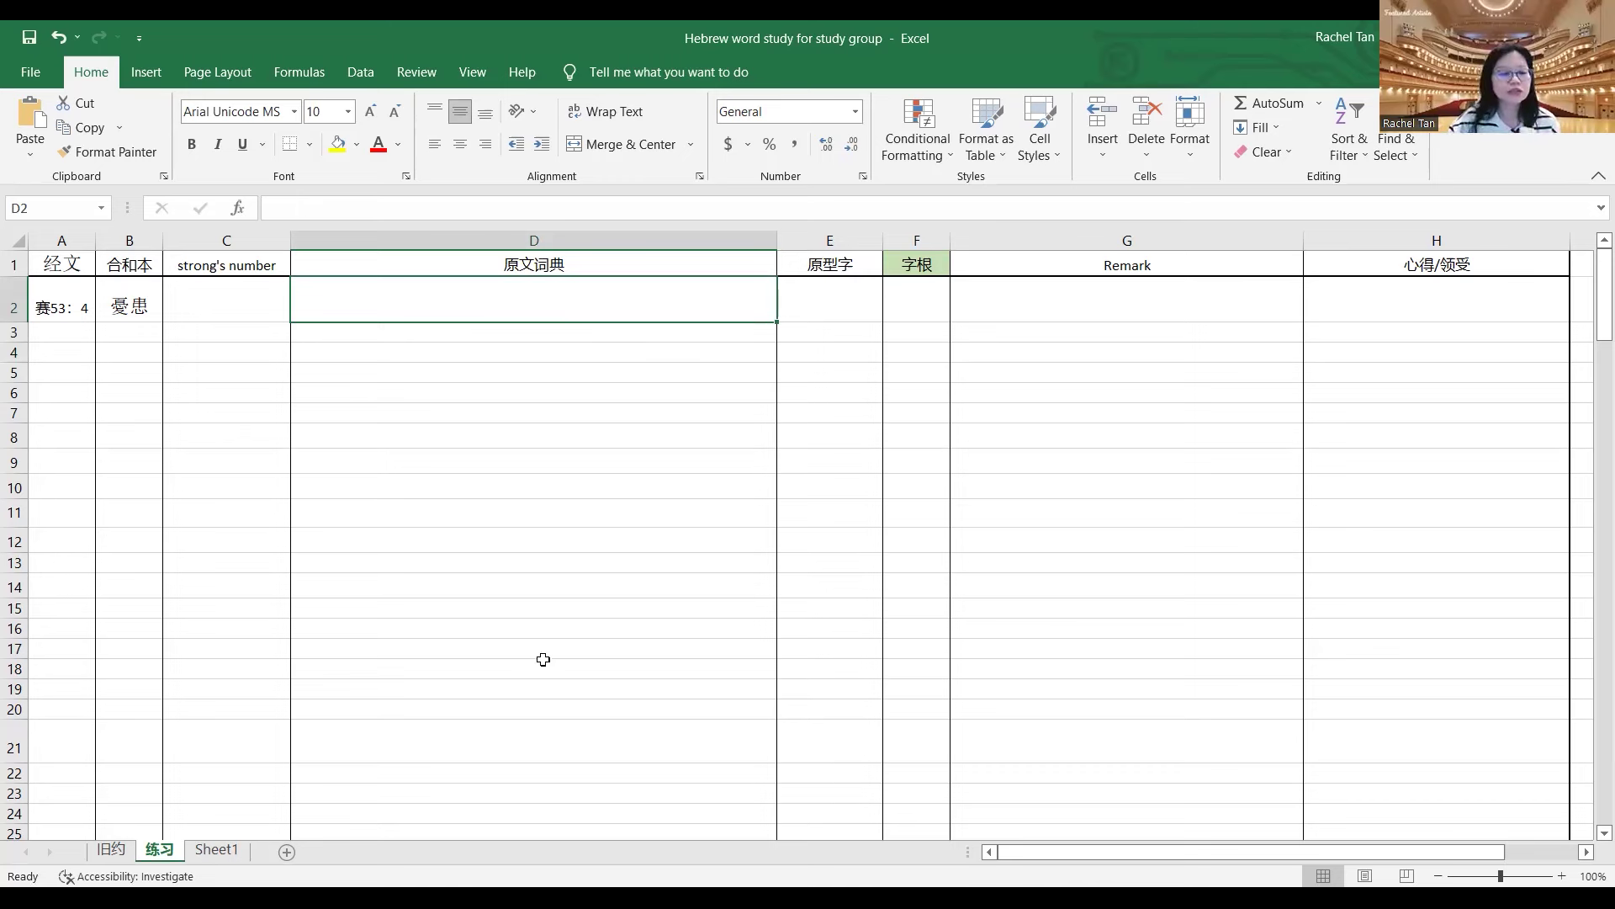
right_click(504, 299)
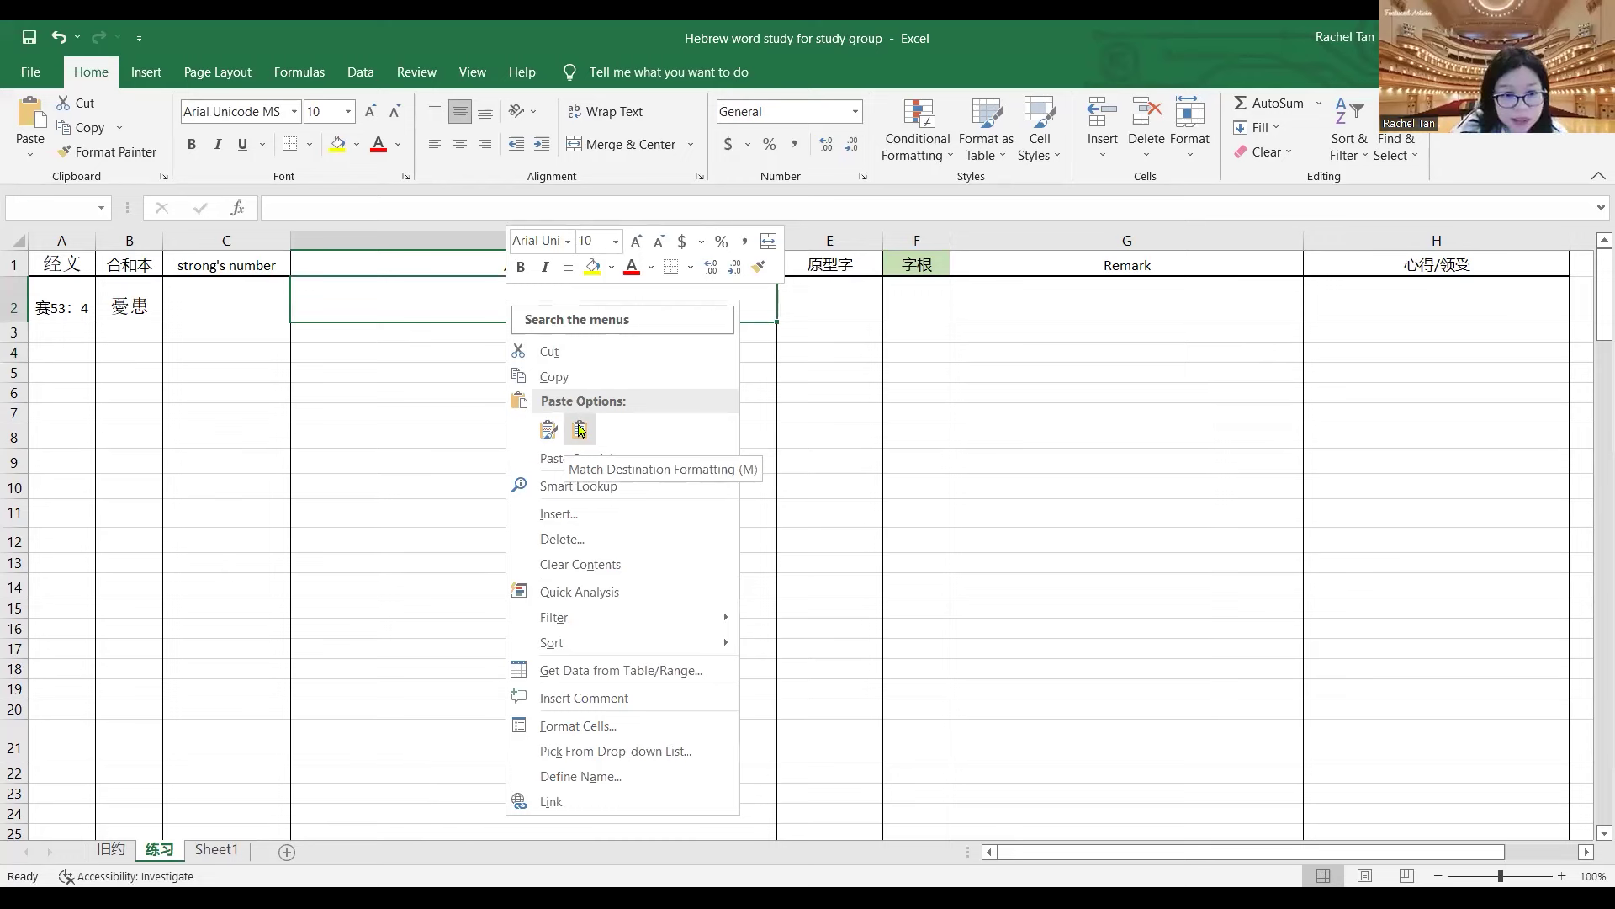
click(580, 429)
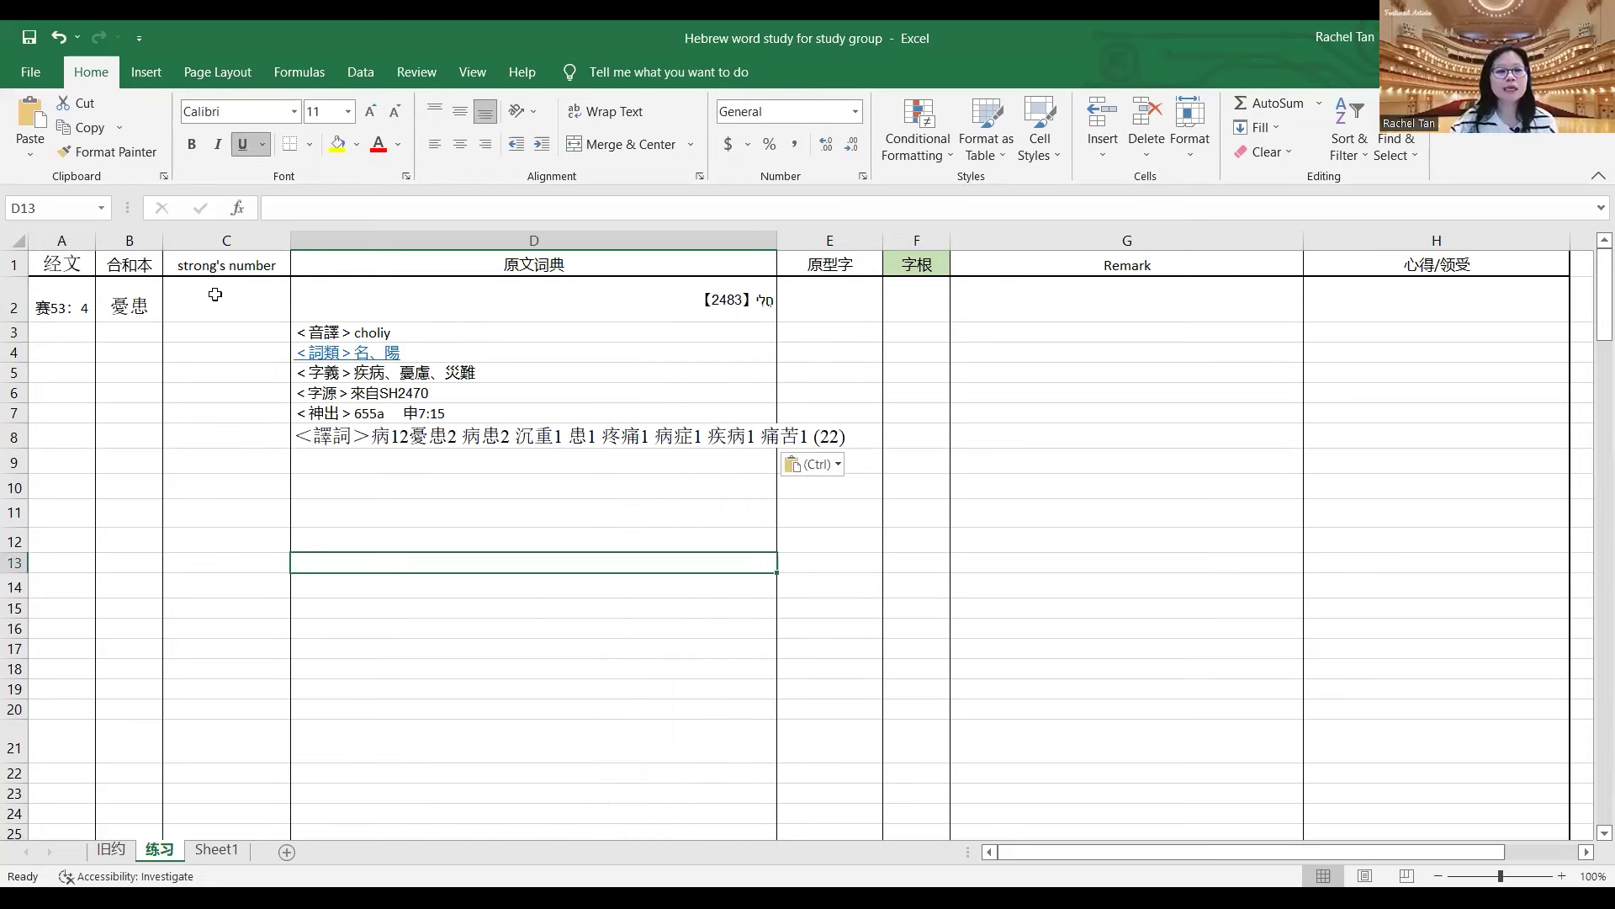
- Enter H2483 as the strong's number in C2 for the verse 赛53：4
click(215, 293)
click(73, 302)
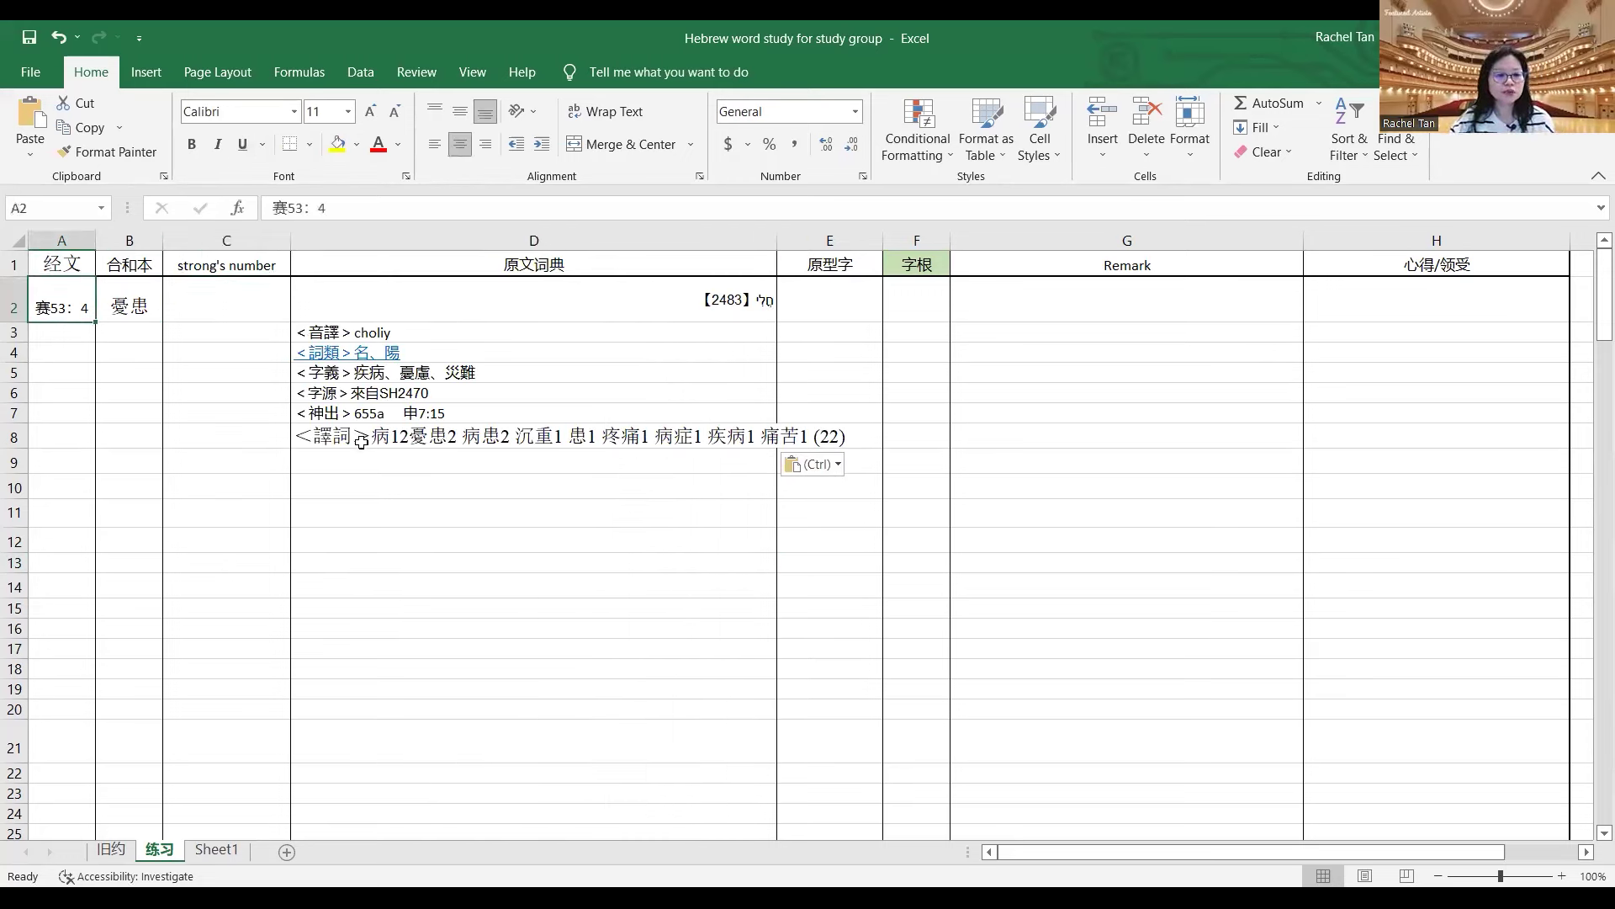
click(148, 313)
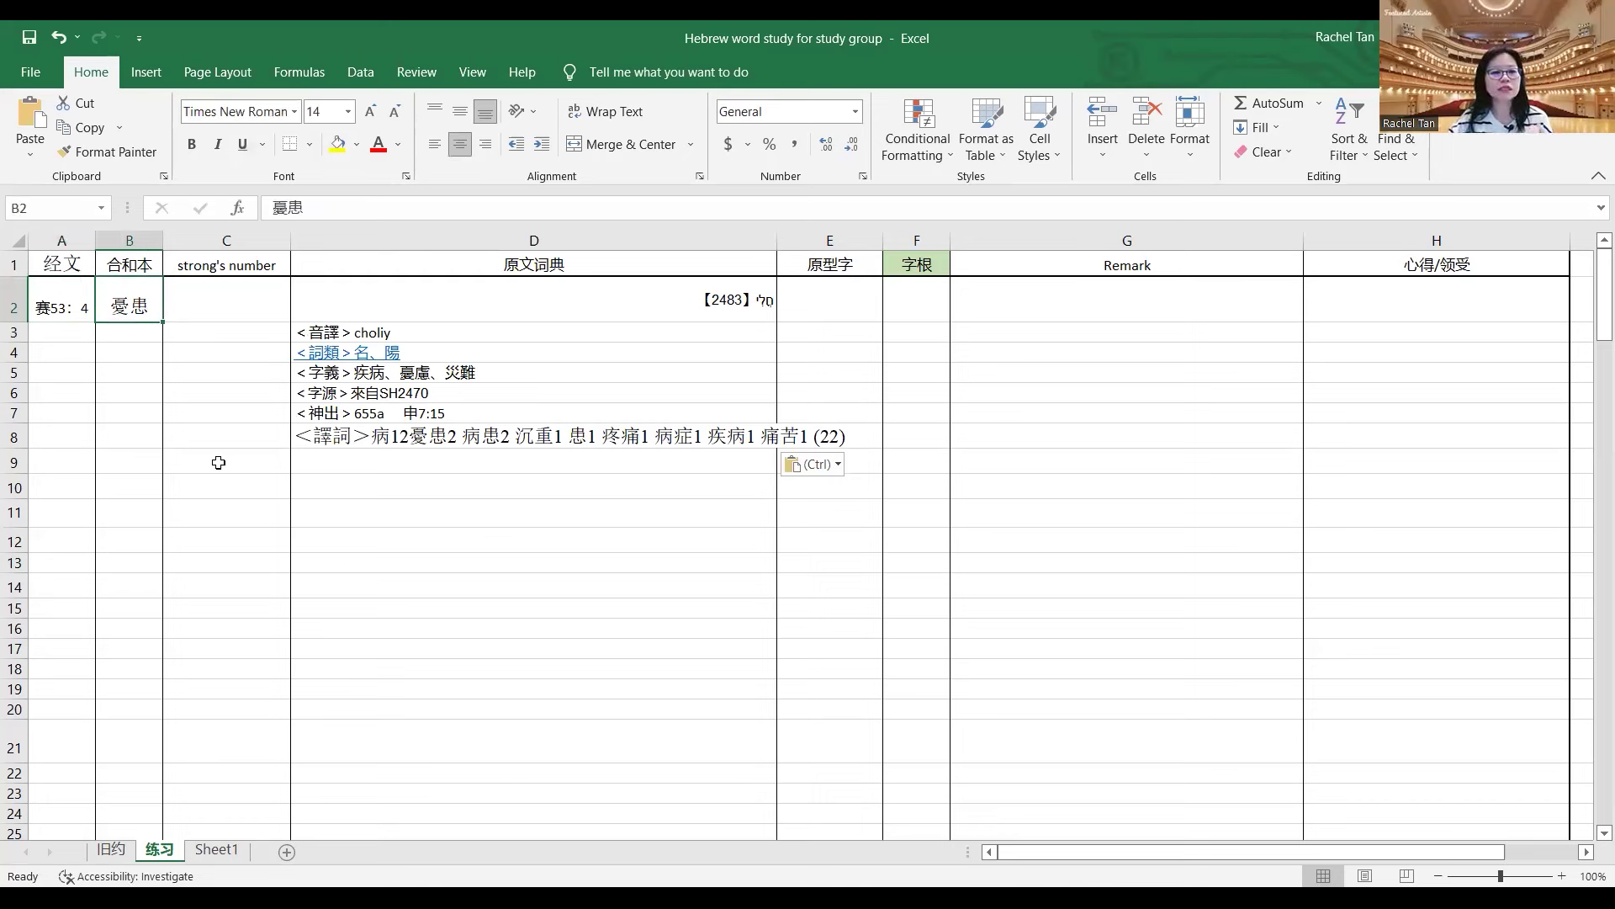
click(207, 300)
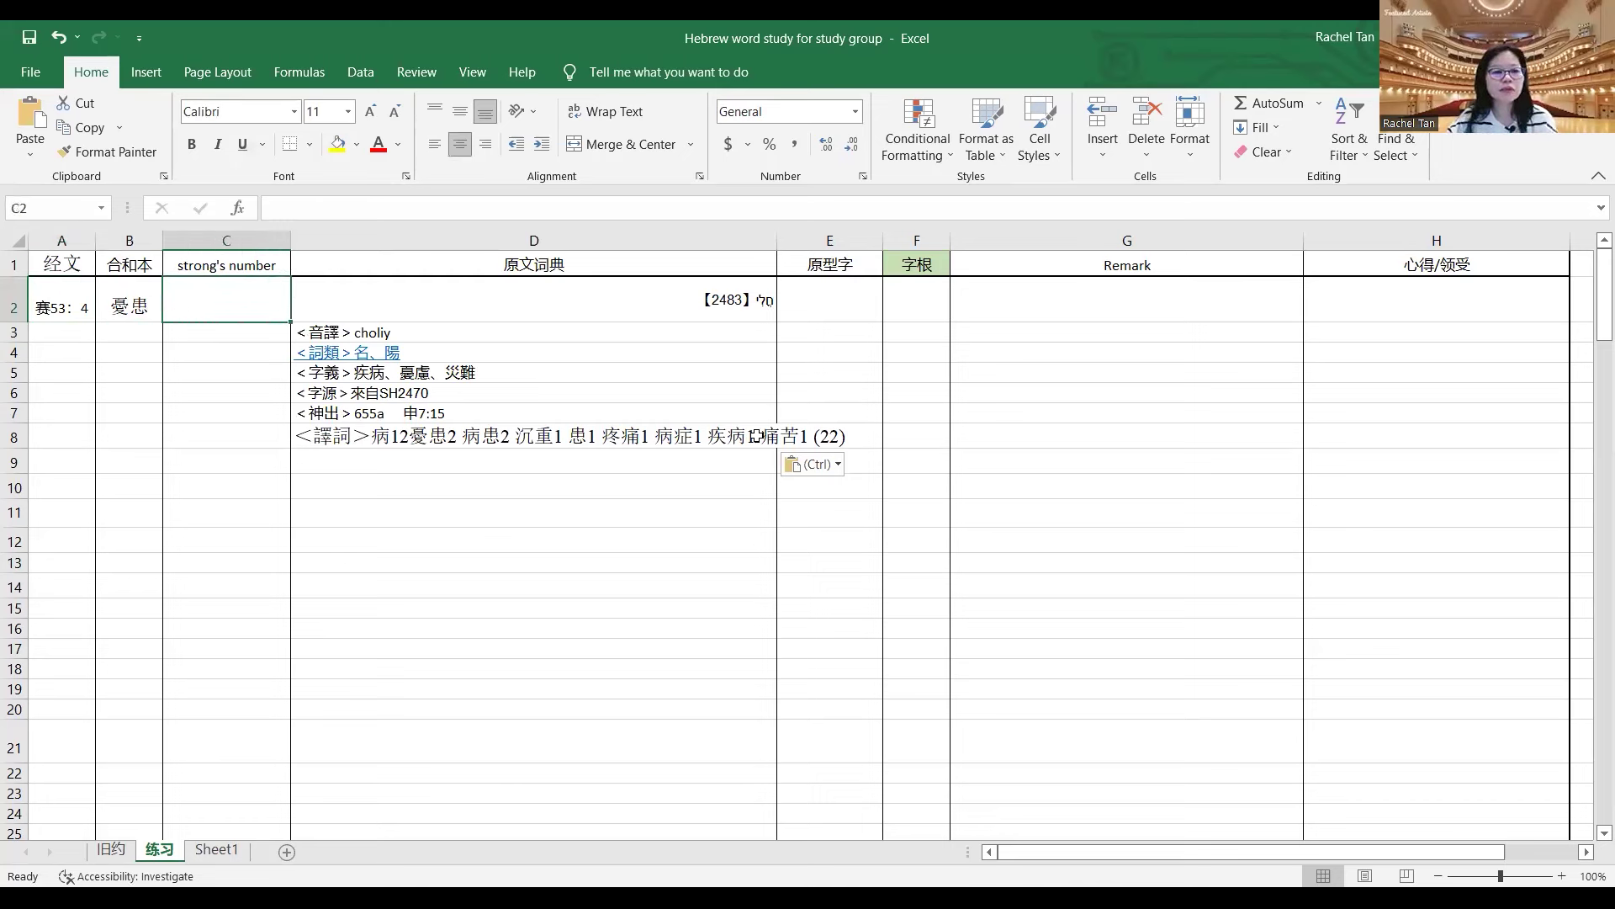
text(H)
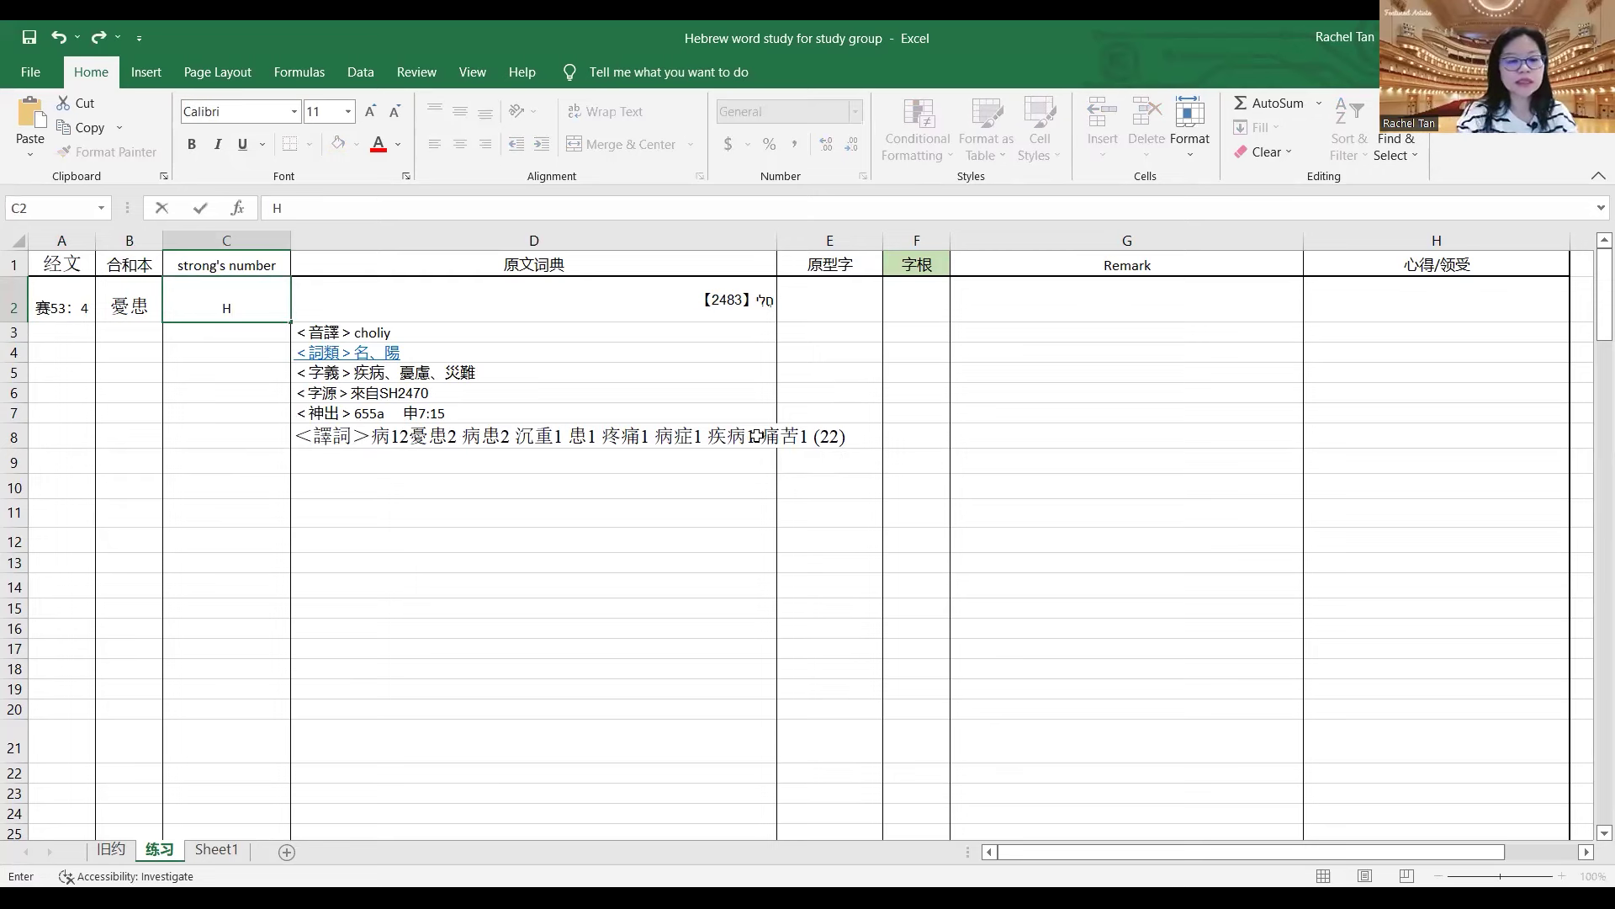
text(24)
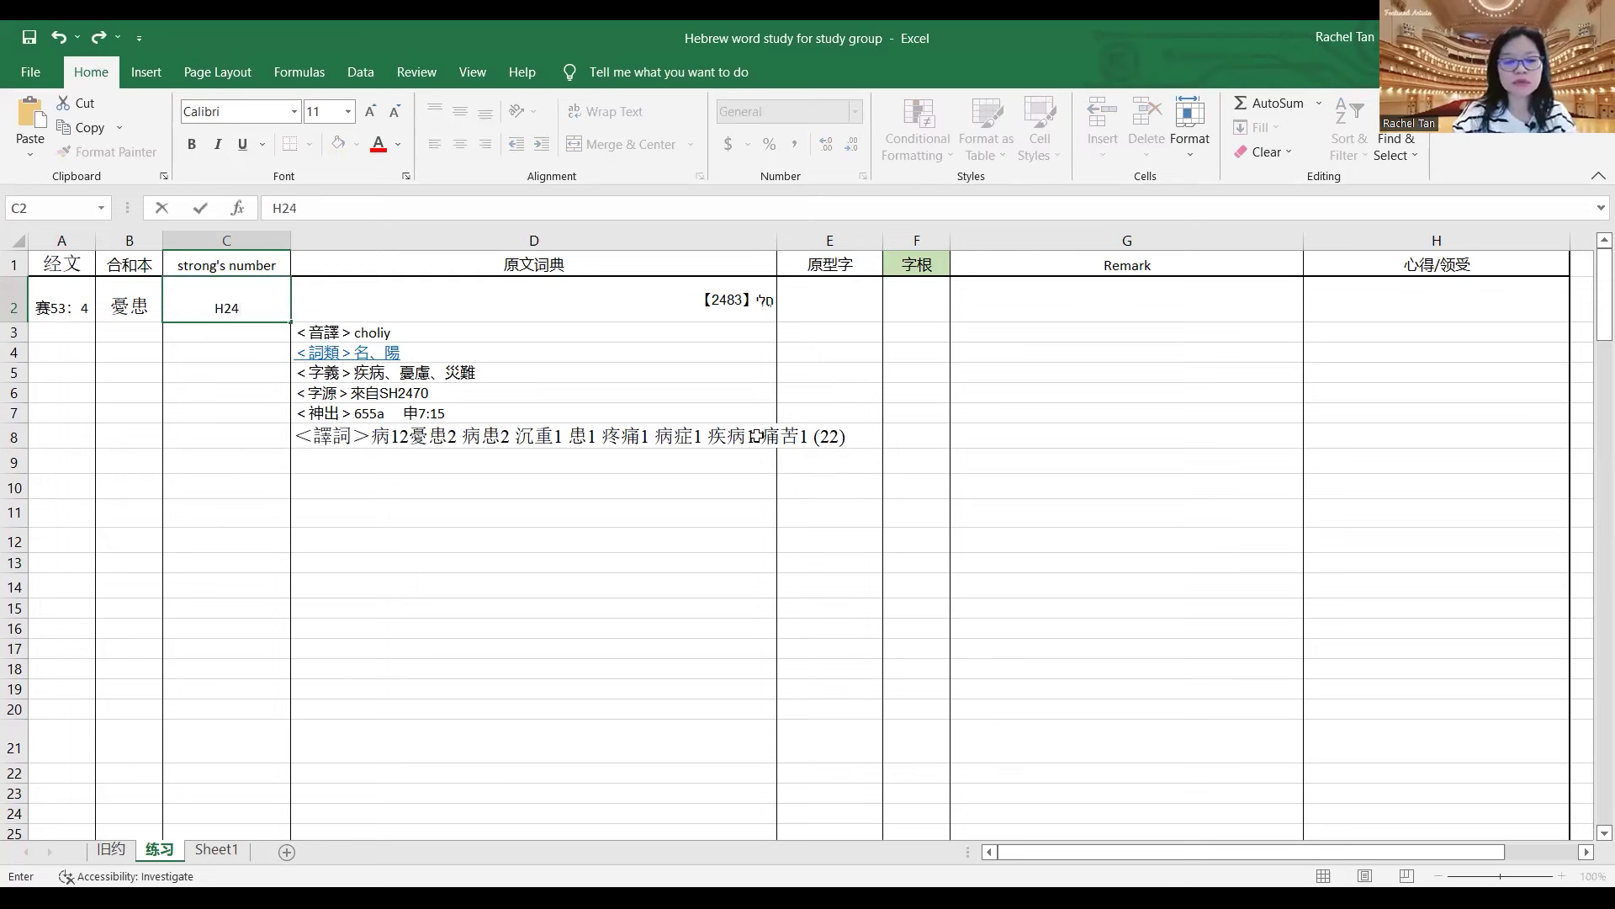
text(83)
scroll(768, 325, down, 8)
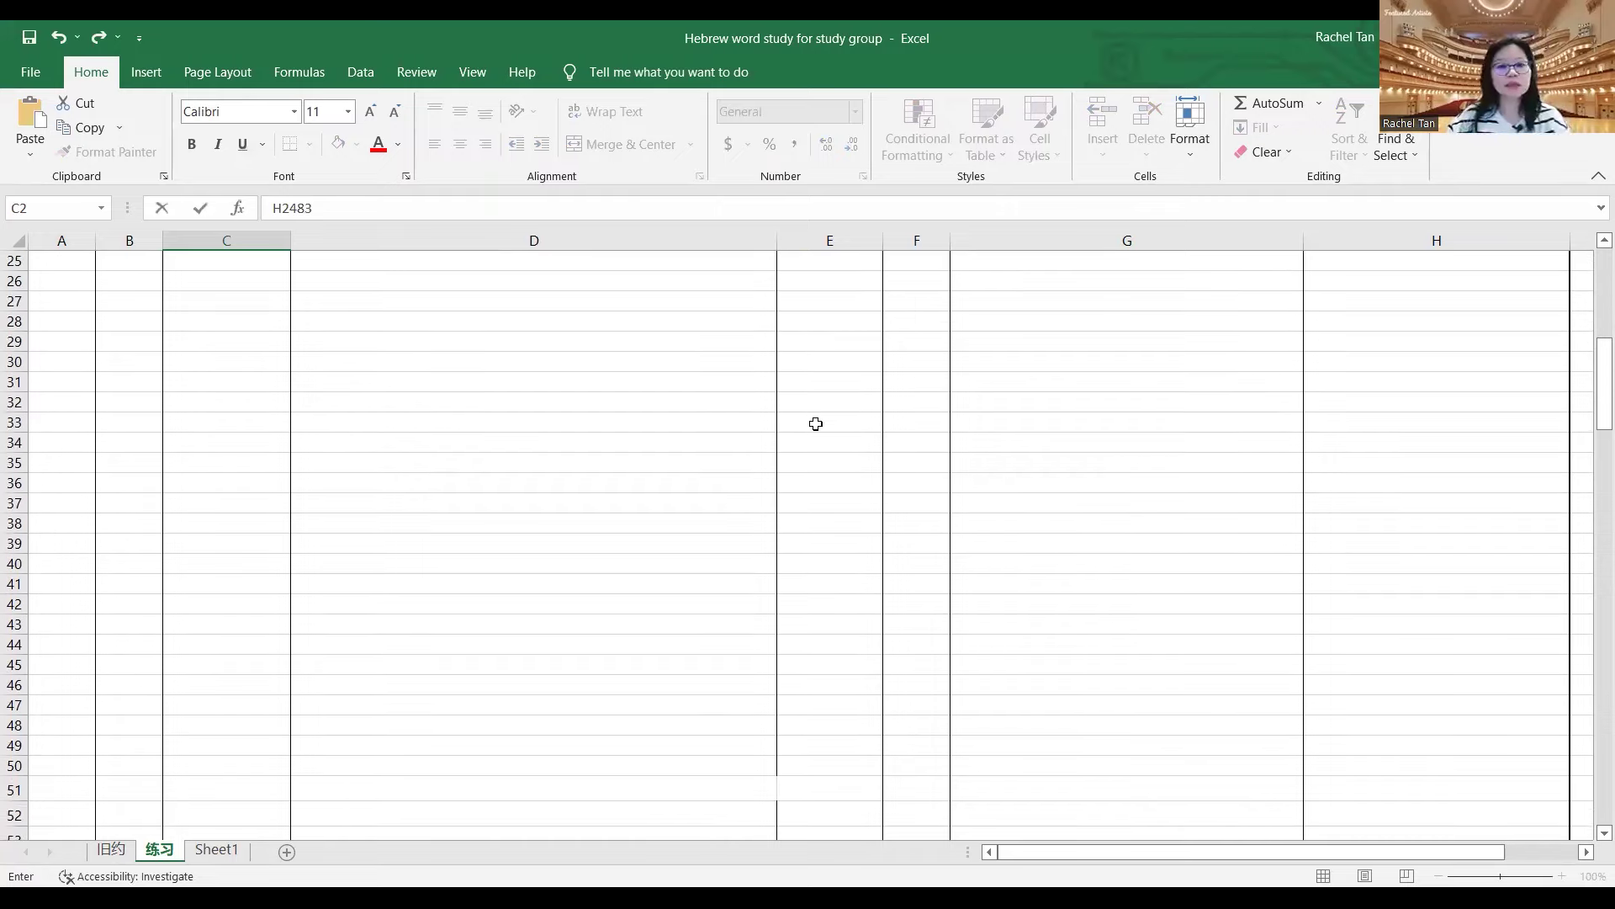
click(815, 424)
scroll(850, 434, up, 8)
- Select E2 for the original word form, then switch to the CBOL dictionary and copy the Hebrew headword beside 【2483】
click(813, 298)
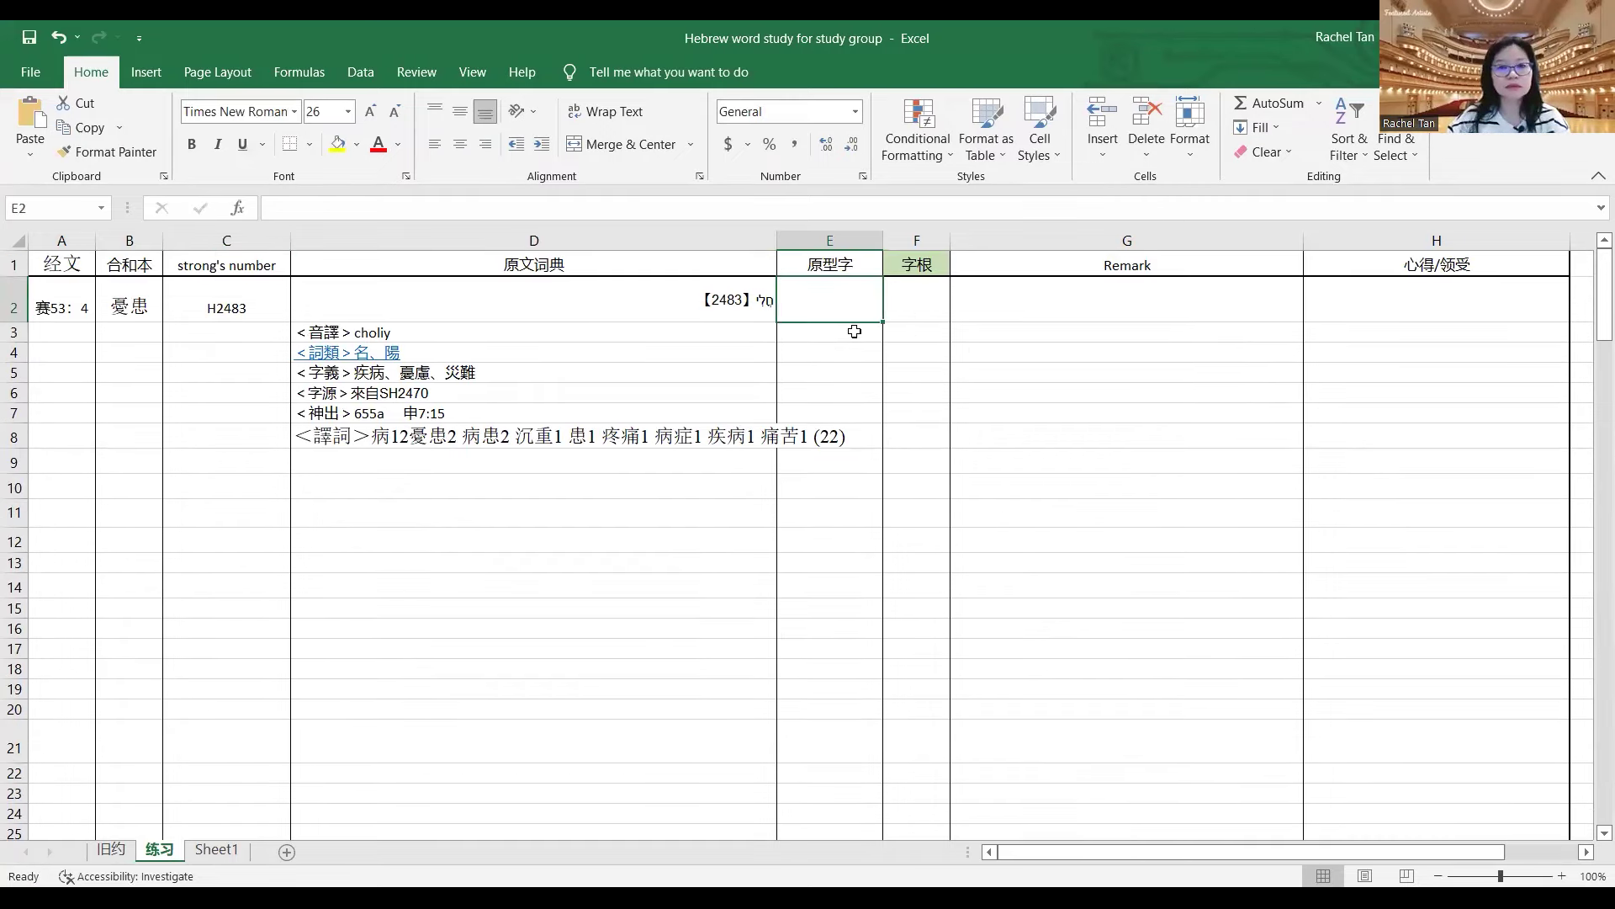
click(763, 303)
click(830, 290)
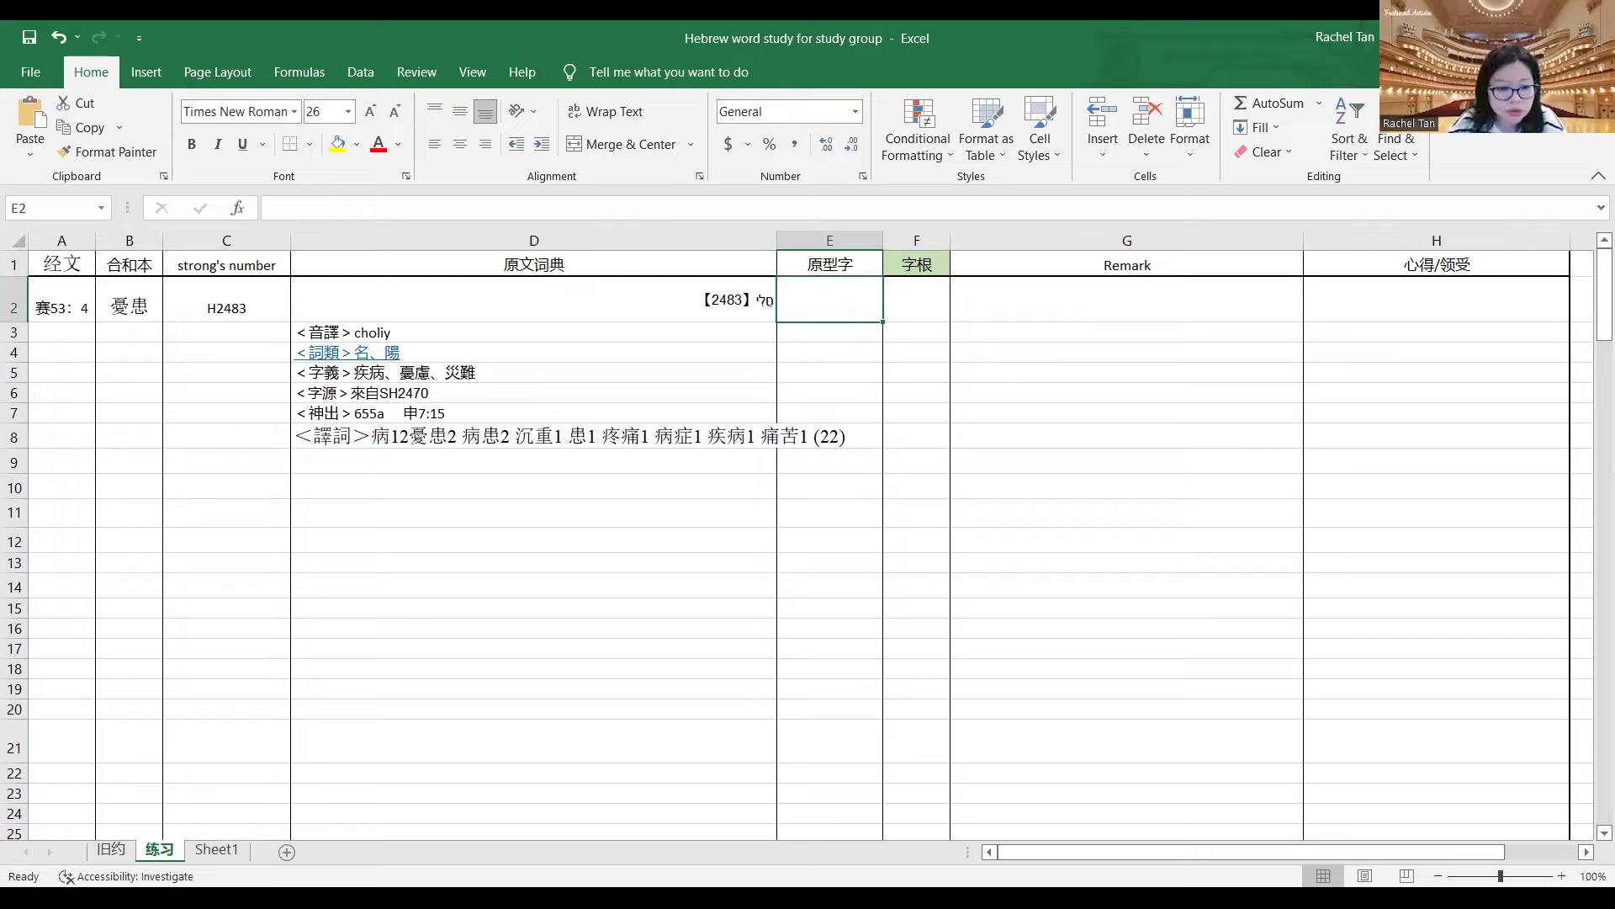
key(alt+Tab)
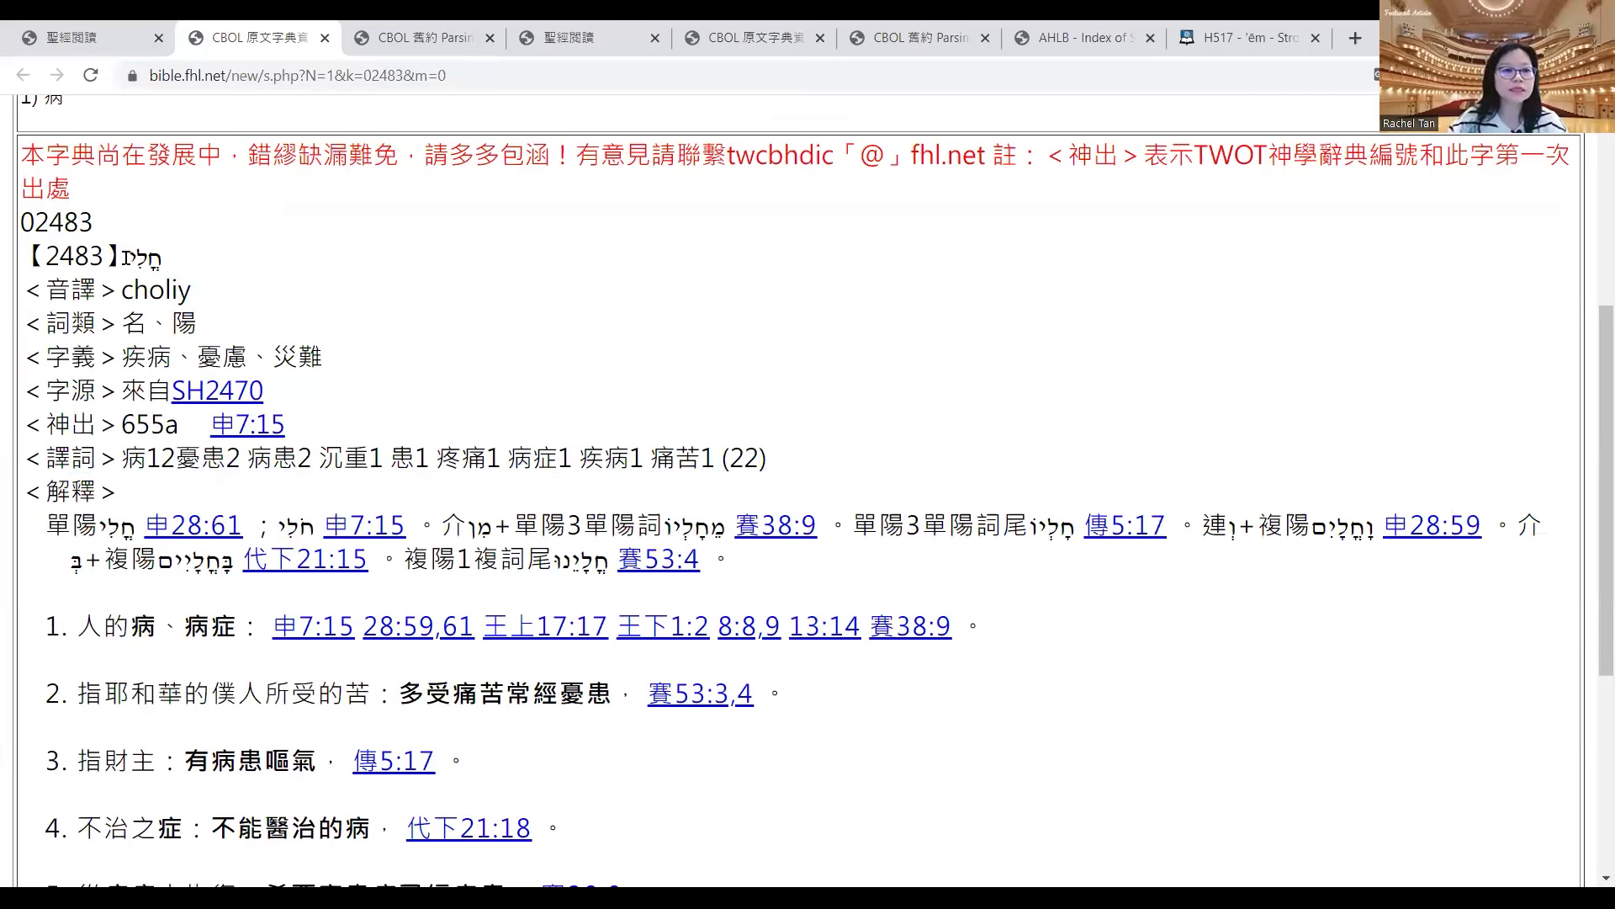
drag(127, 256, 157, 259)
right_click(144, 260)
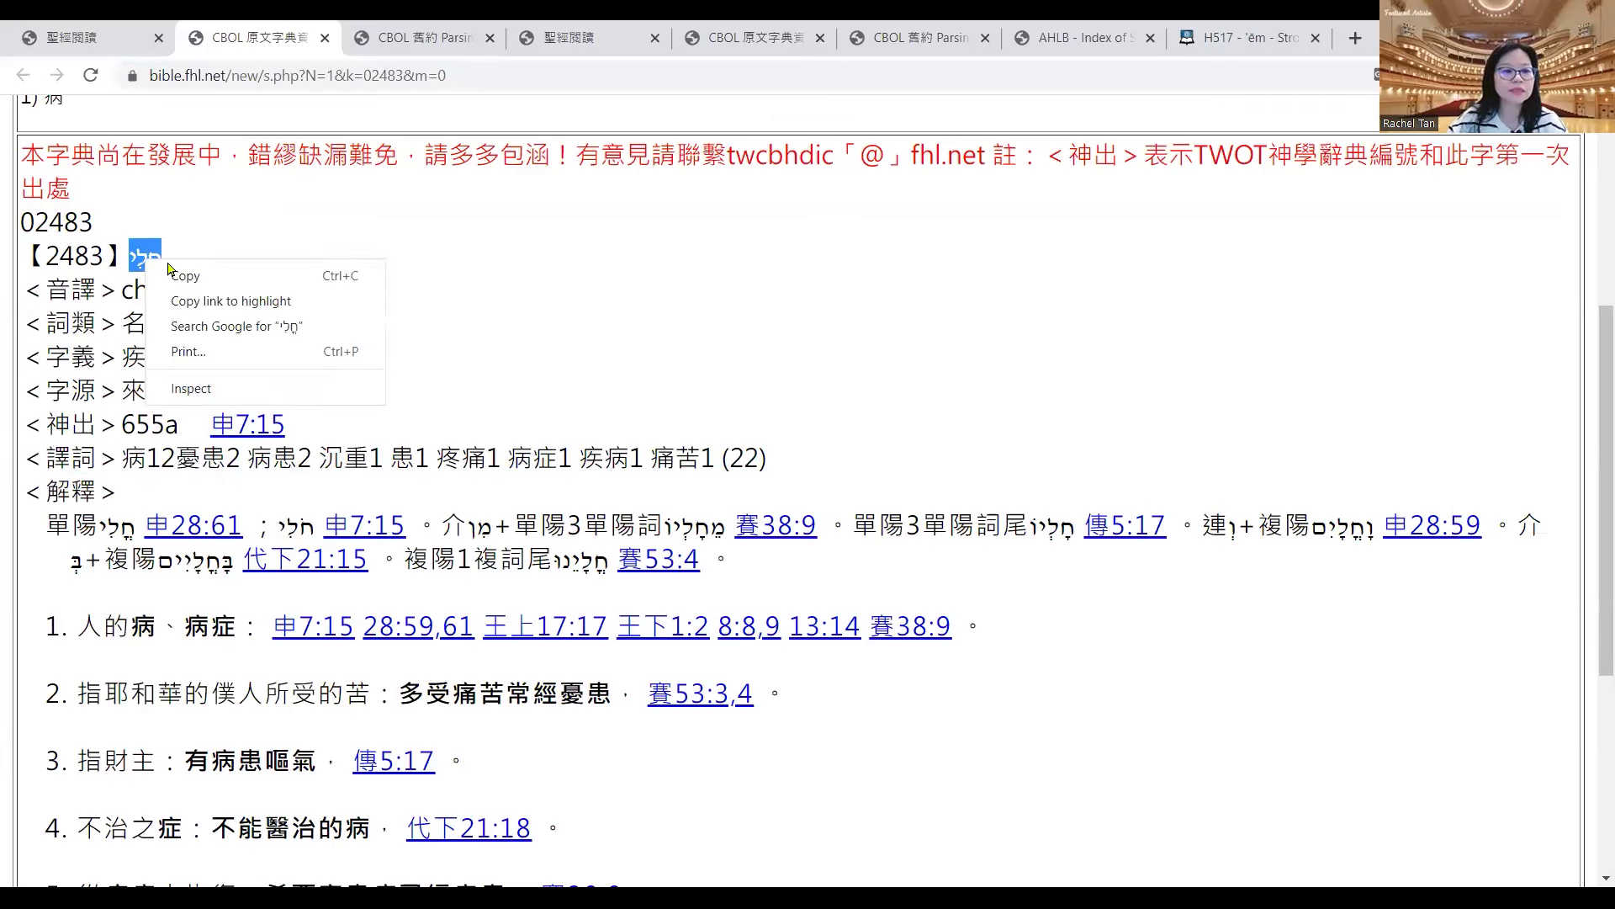
click(173, 271)
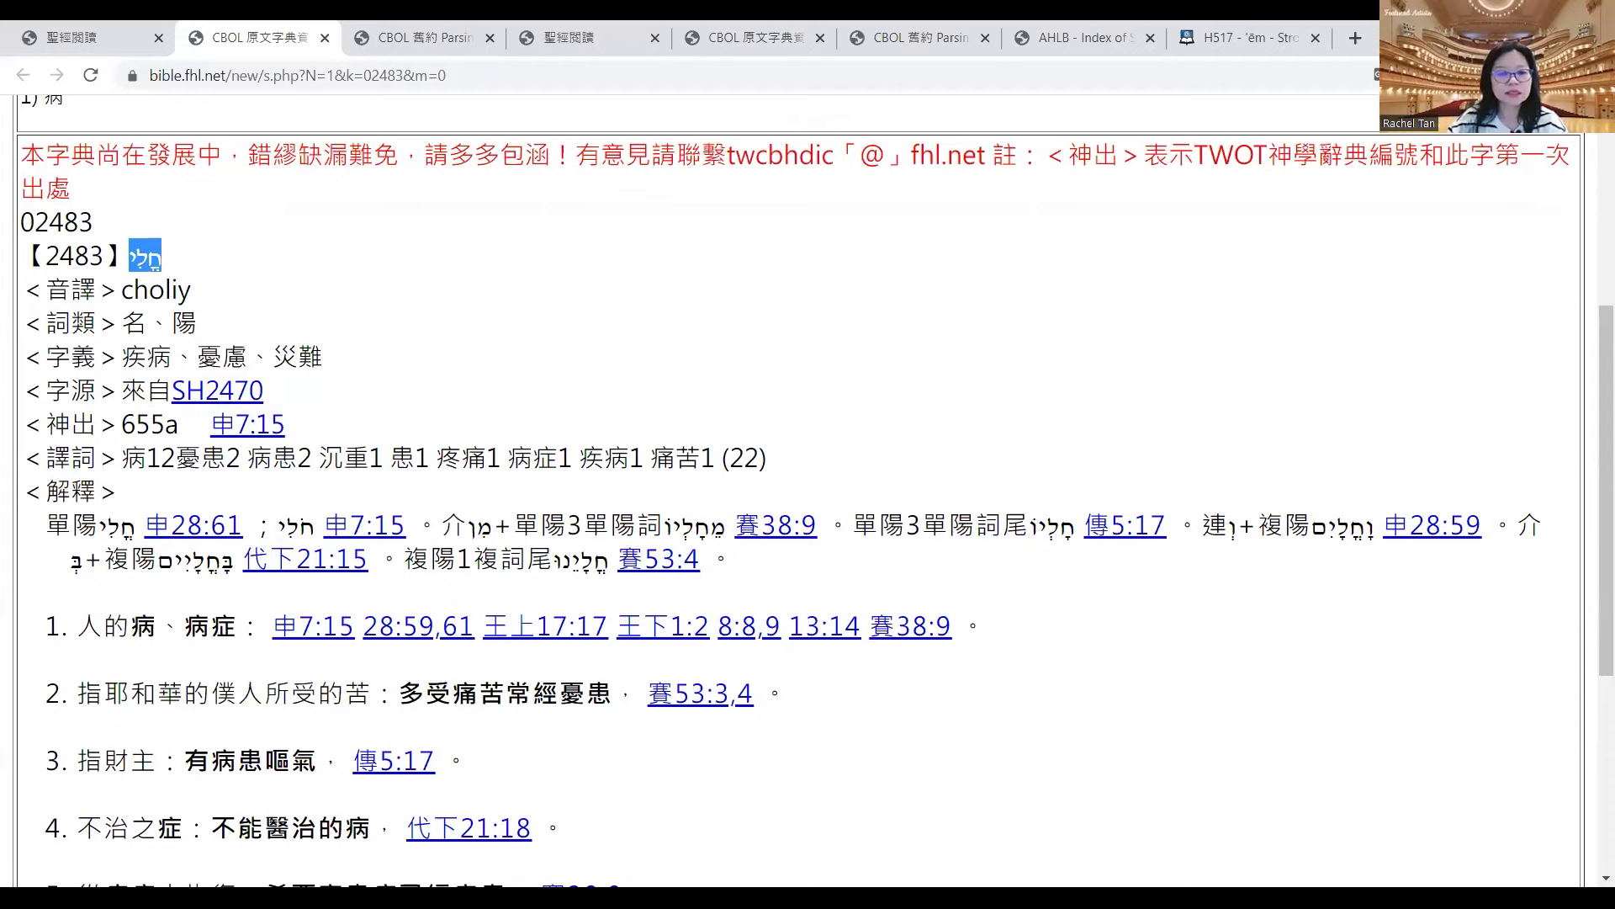
- Switch to the Excel workbook and paste the copied Hebrew word into E2 under 原型字 with destination formatting
key(alt+Tab)
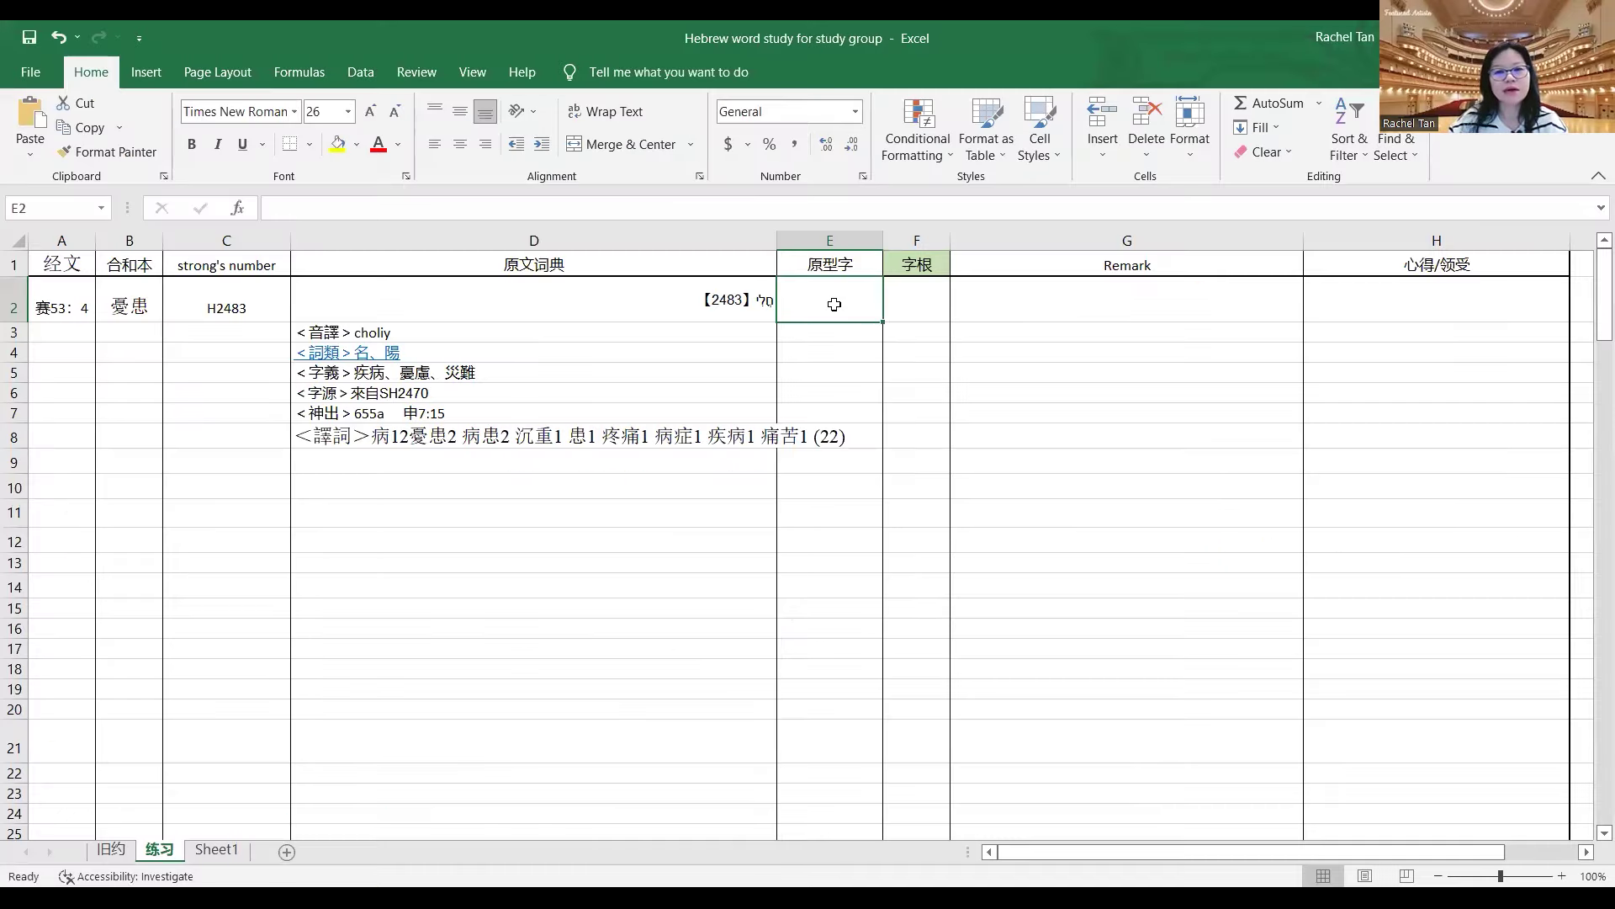
right_click(834, 303)
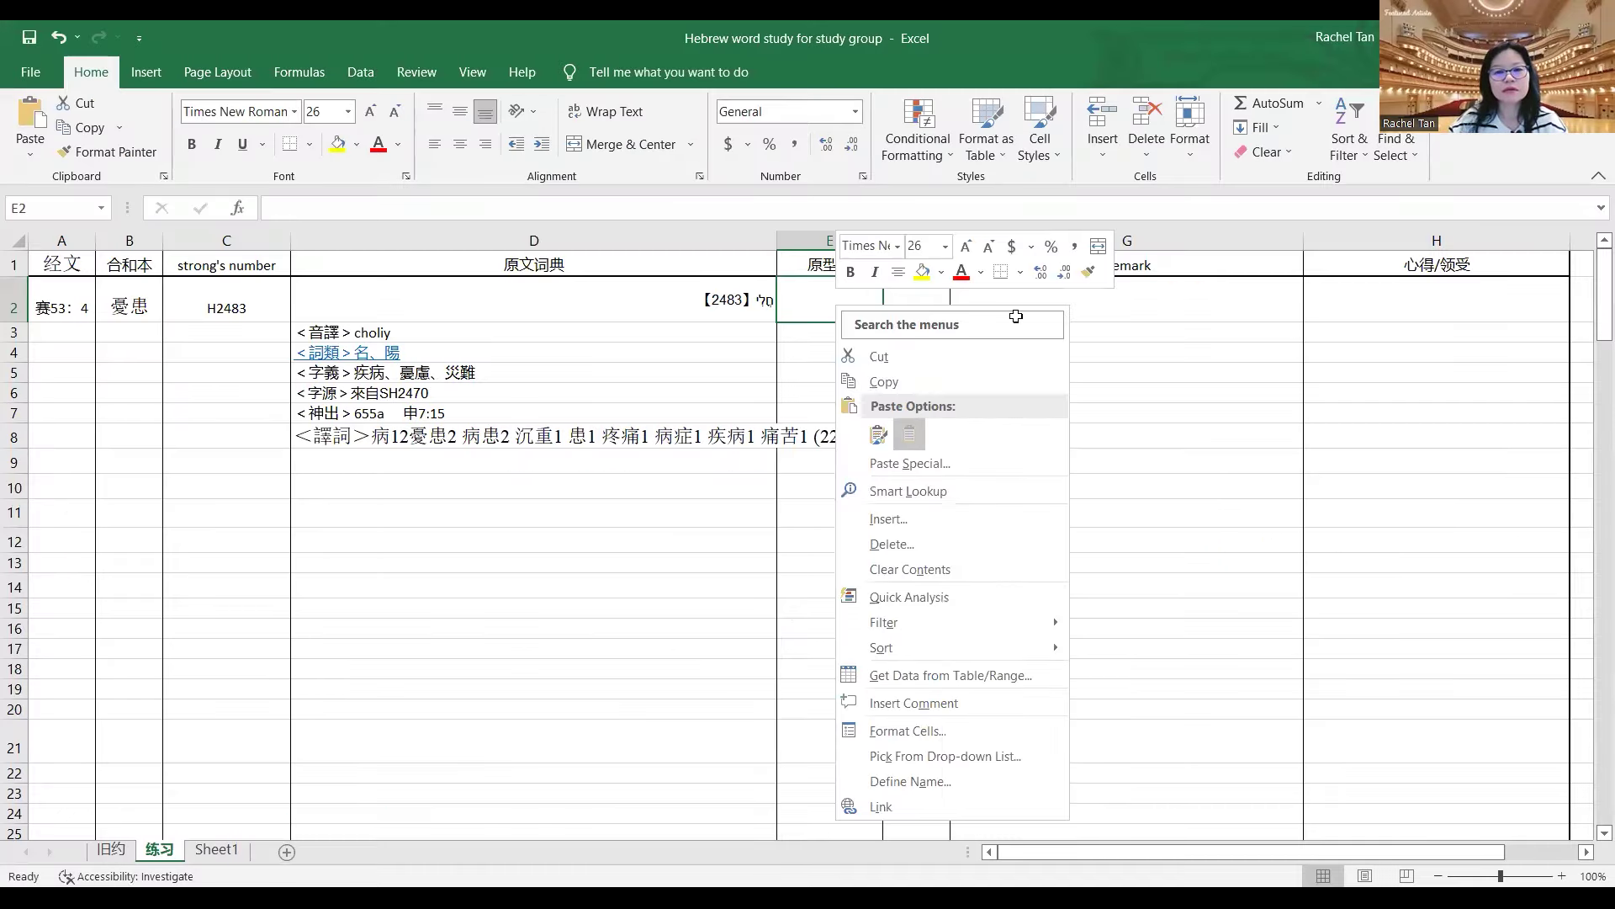
click(910, 435)
click(1161, 350)
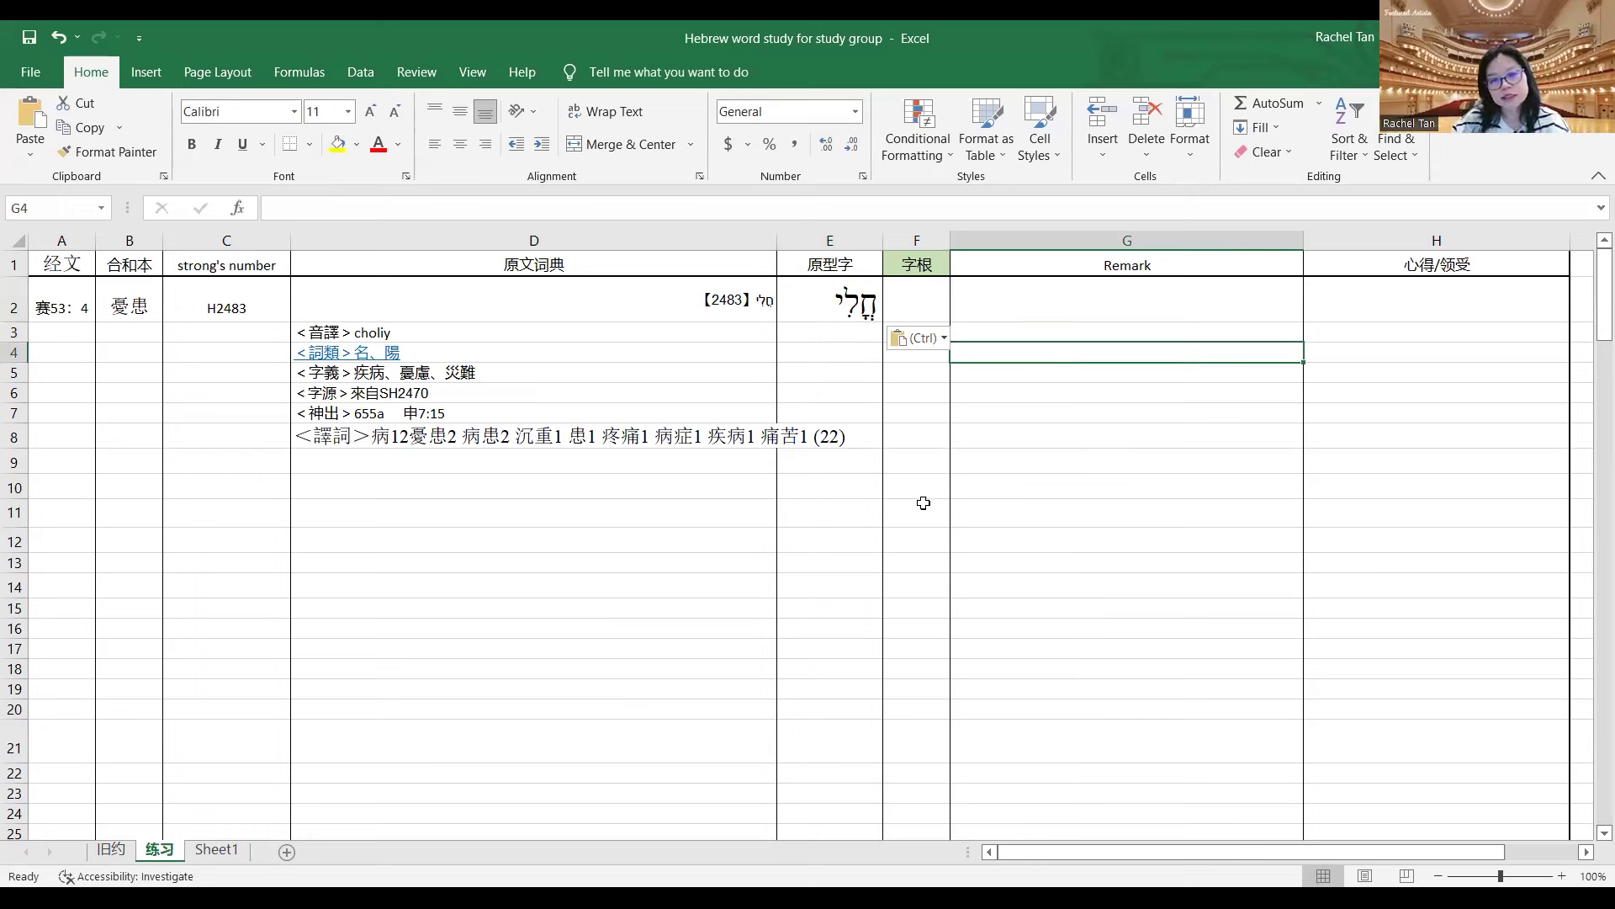
- Select D12 in the workbook, then switch to the CBOL dictionary and open source entry 02470 linked from entry 02483
click(352, 538)
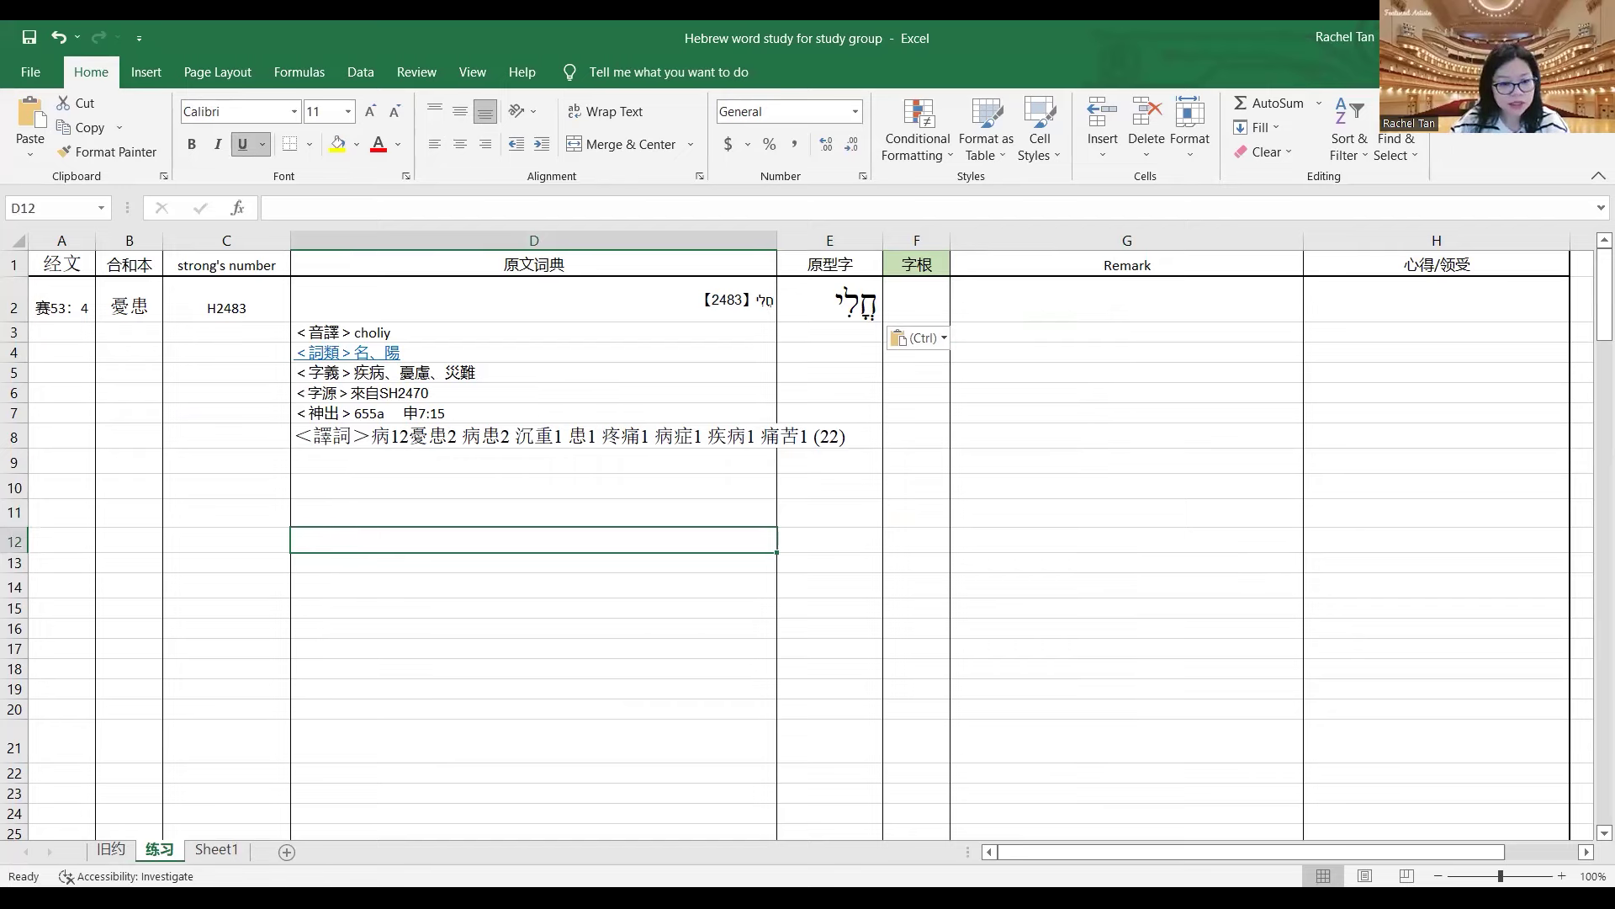
key(alt+Tab)
scroll(160, 443, up, 5)
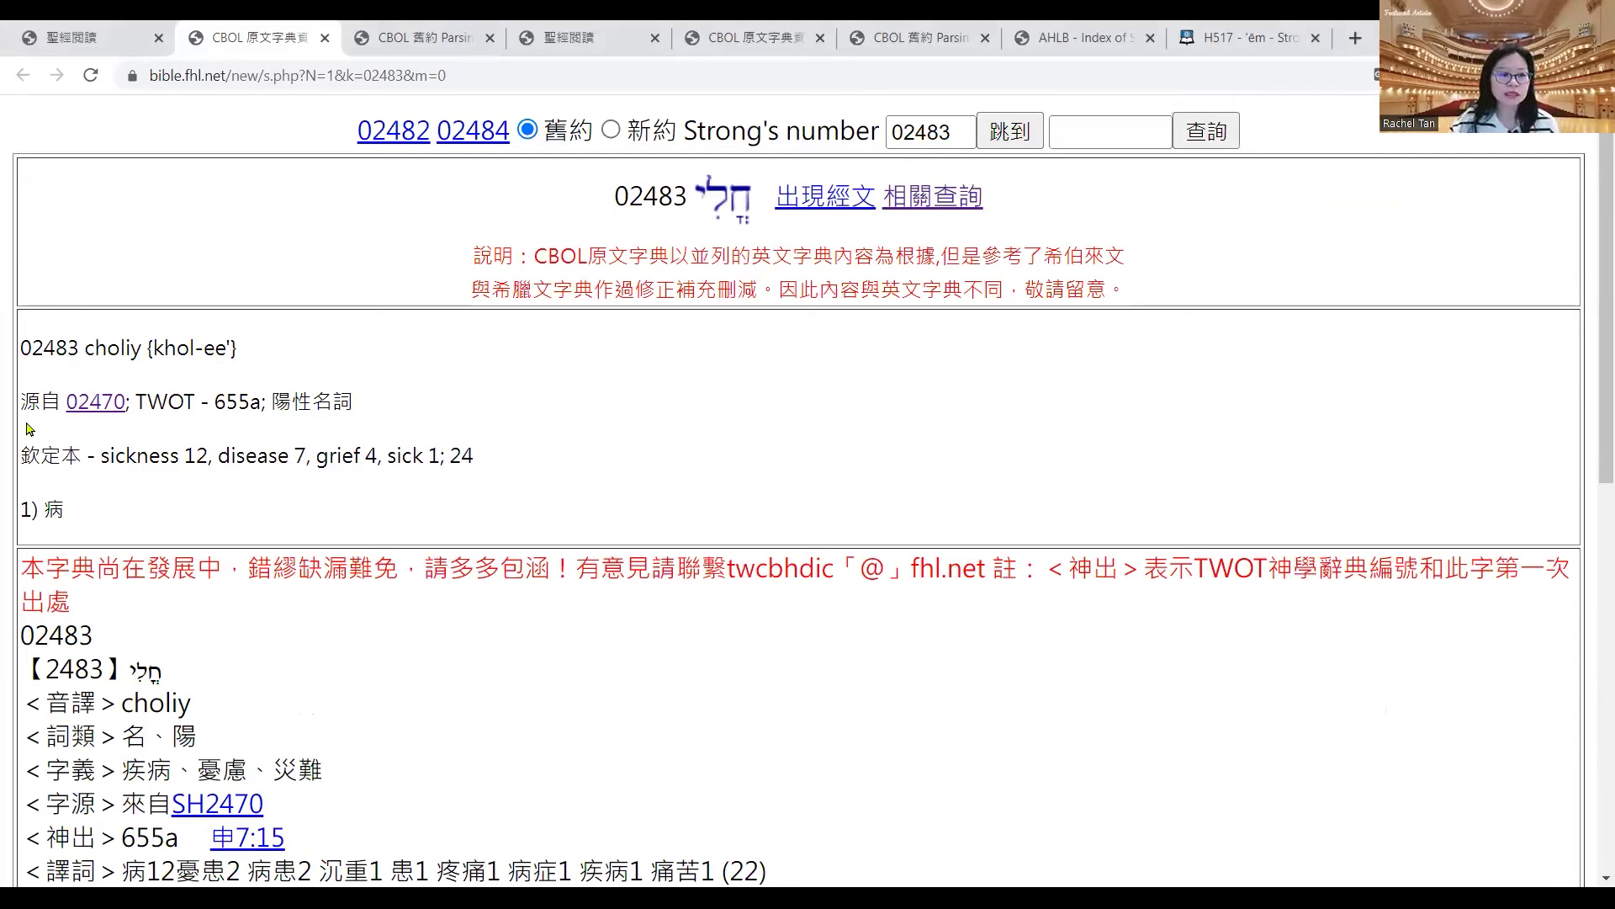
click(95, 402)
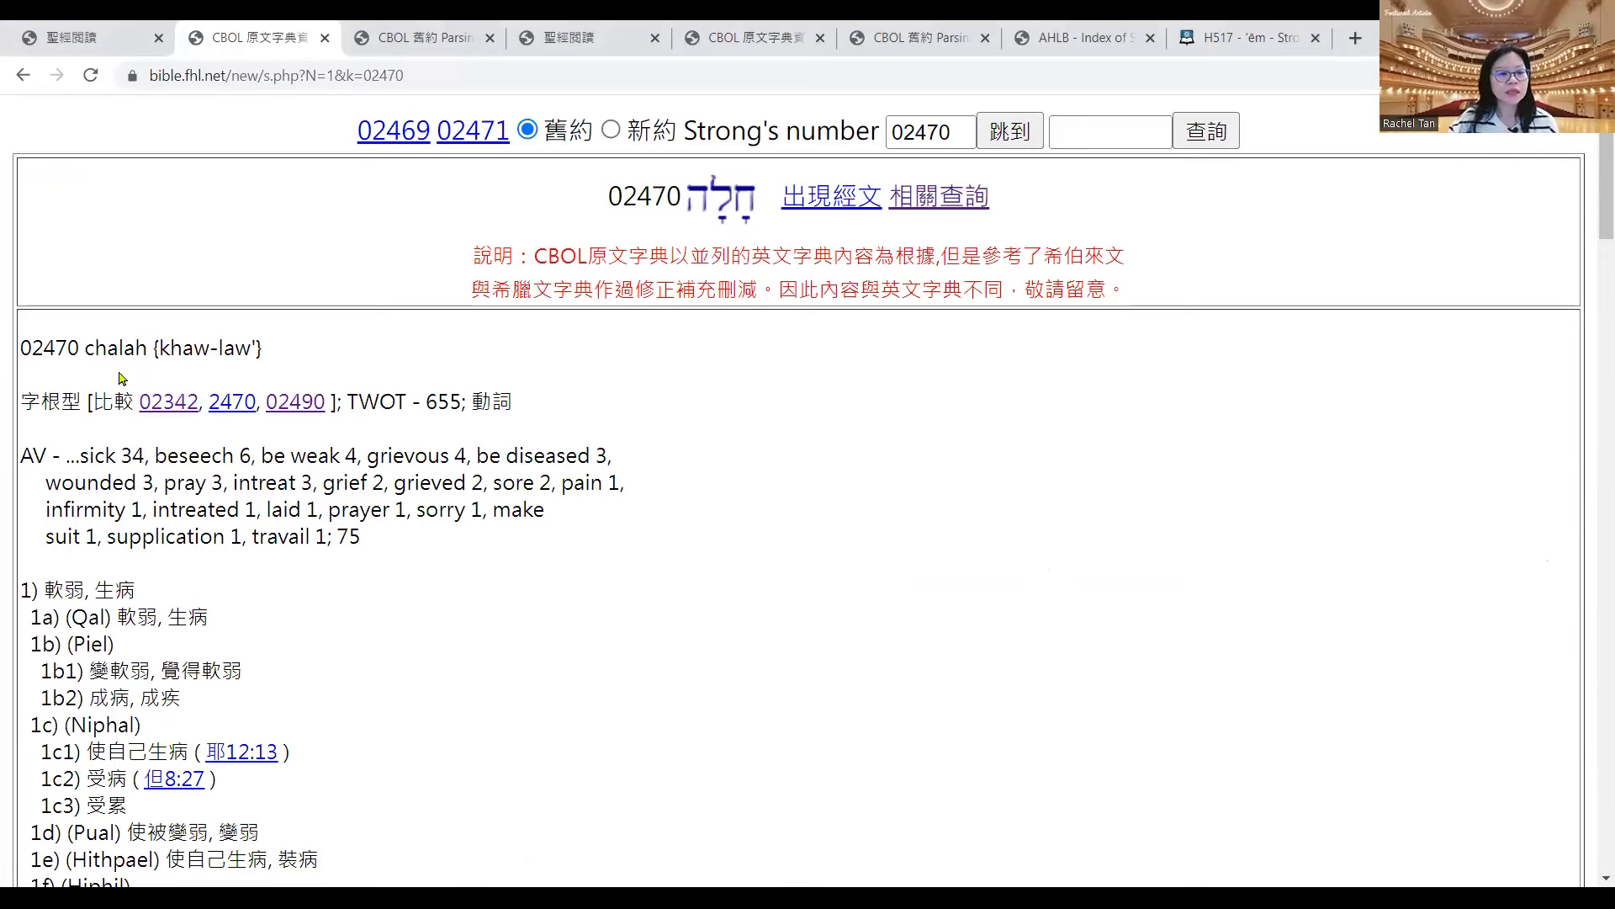
- Examine the root note, AV translation words and numbered list of verb-stem meanings in the dictionary entry 02470 chalah
scroll(1593, 232, down, 1)
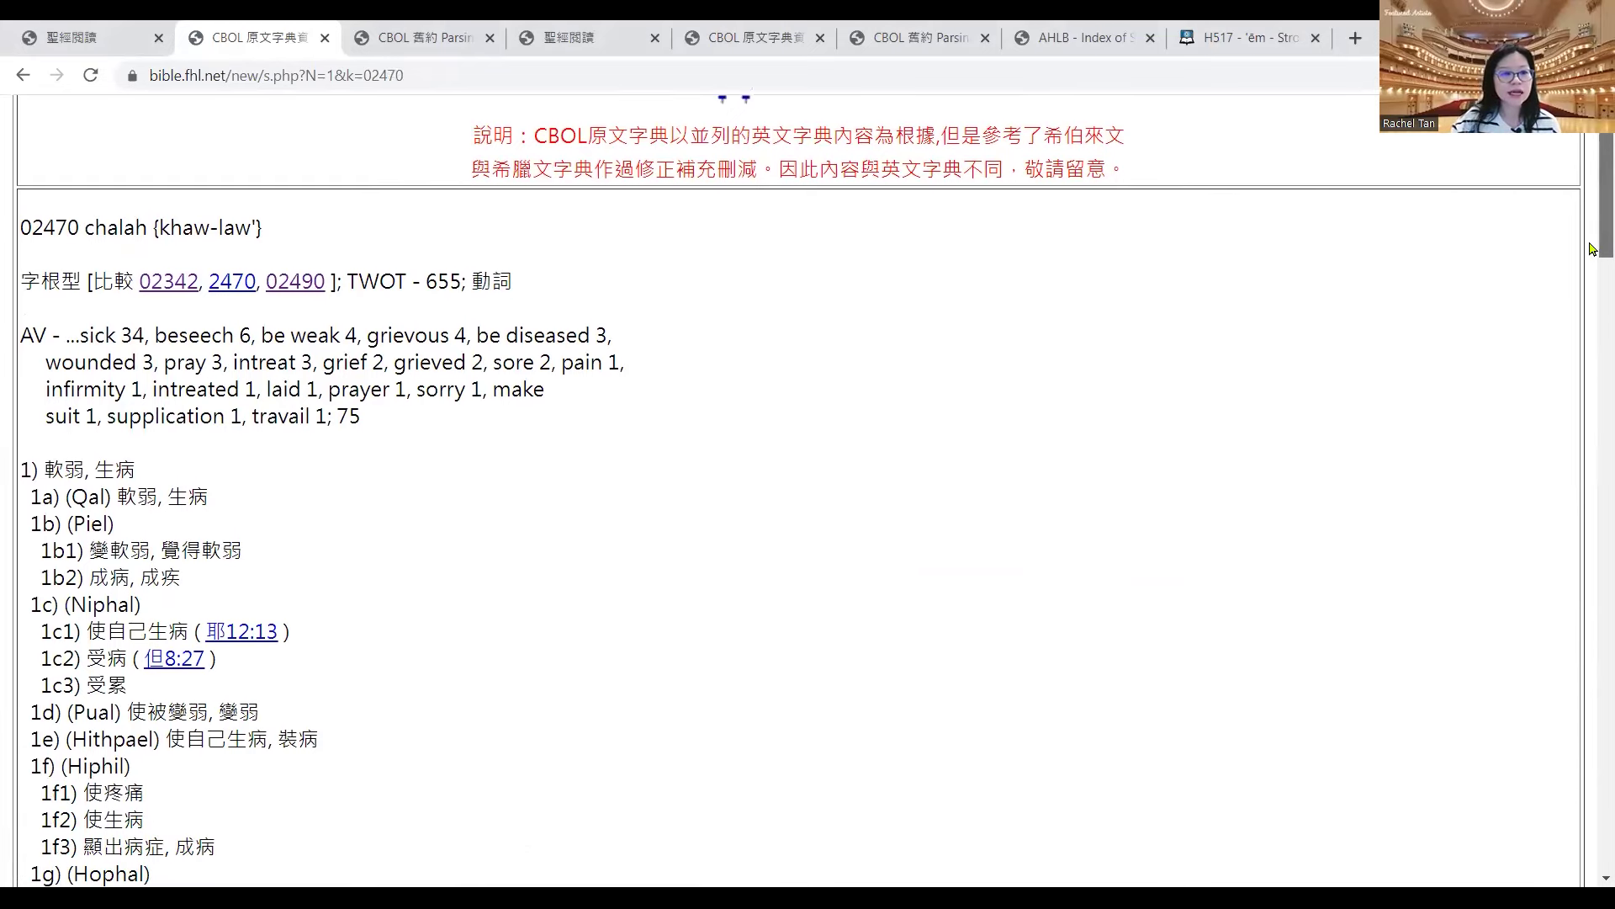
drag(27, 284, 64, 283)
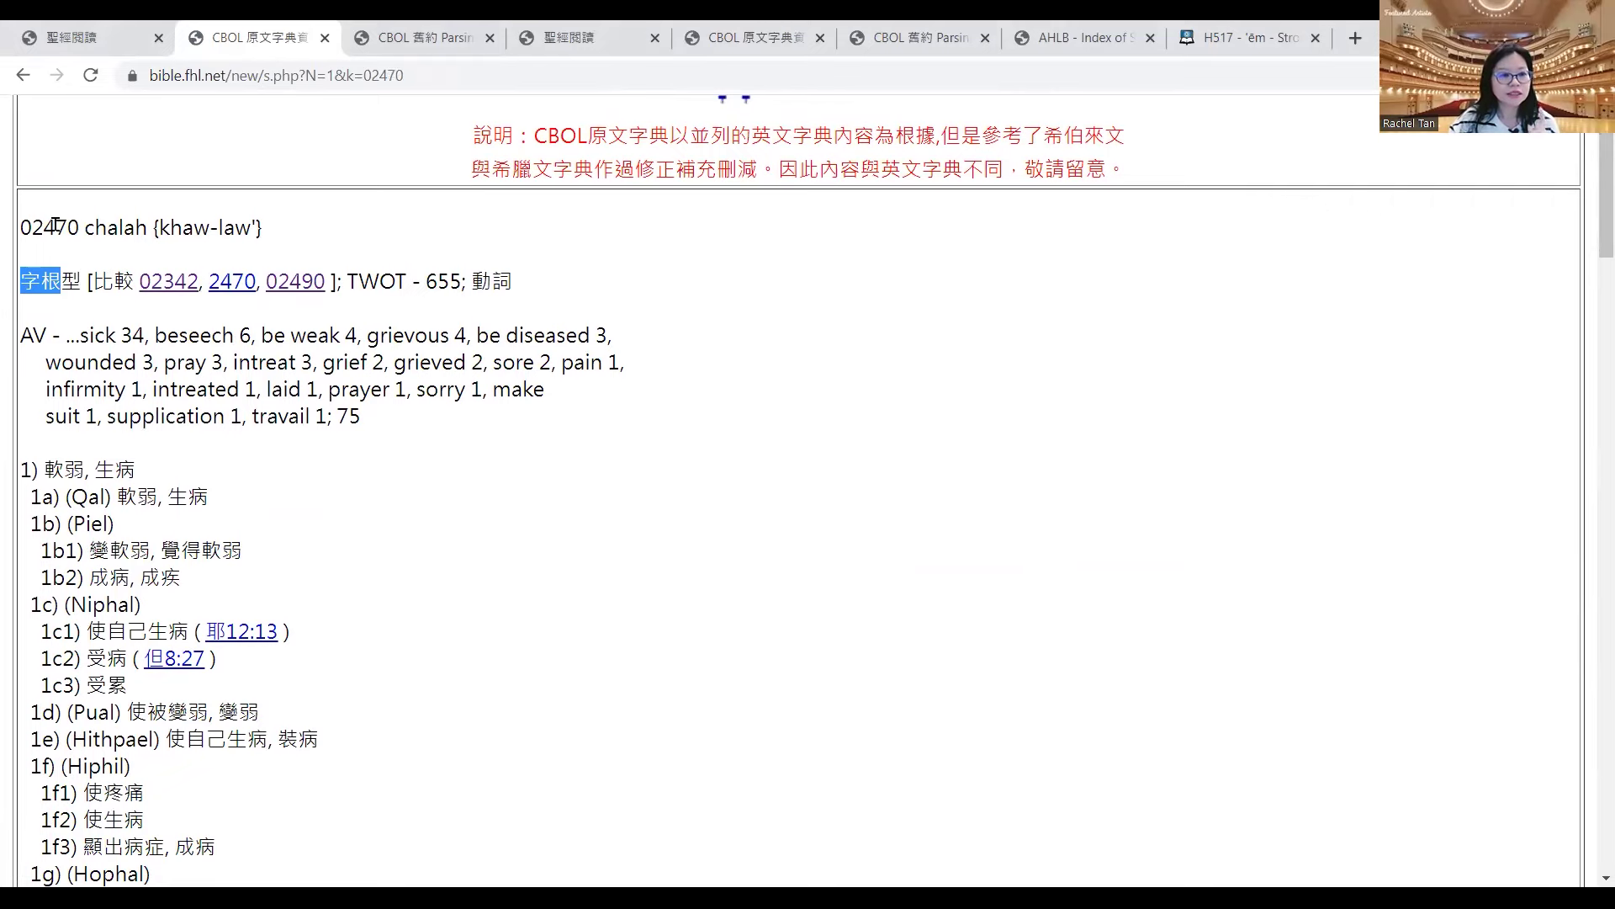
scroll(1594, 260, up, 1)
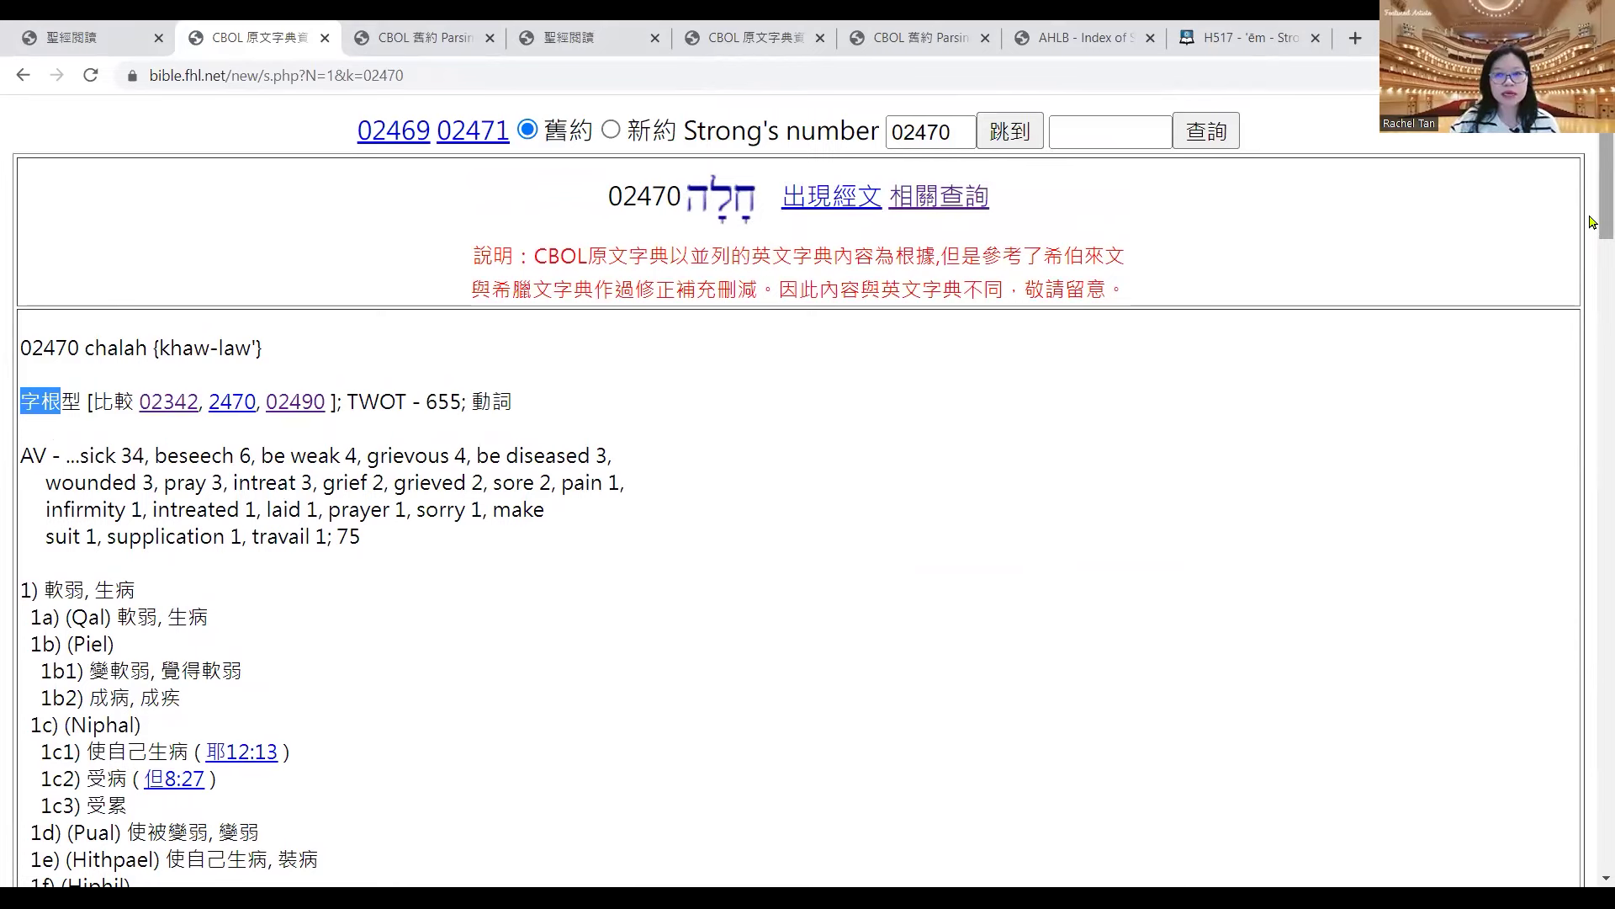
scroll(1592, 230, down, 1)
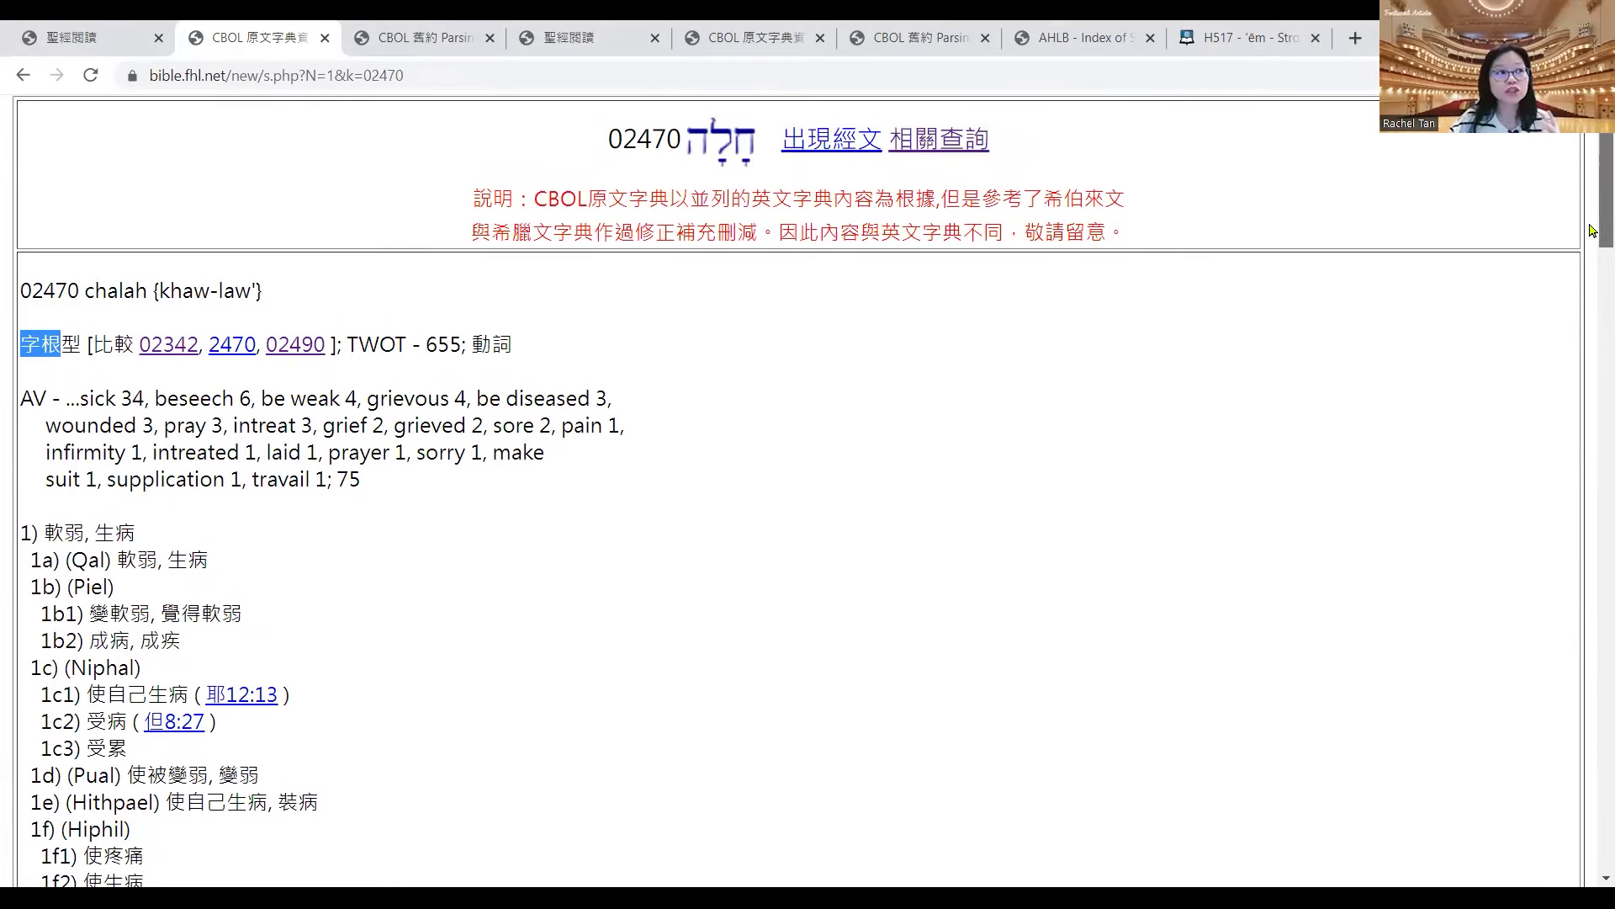
scroll(1591, 235, down, 1)
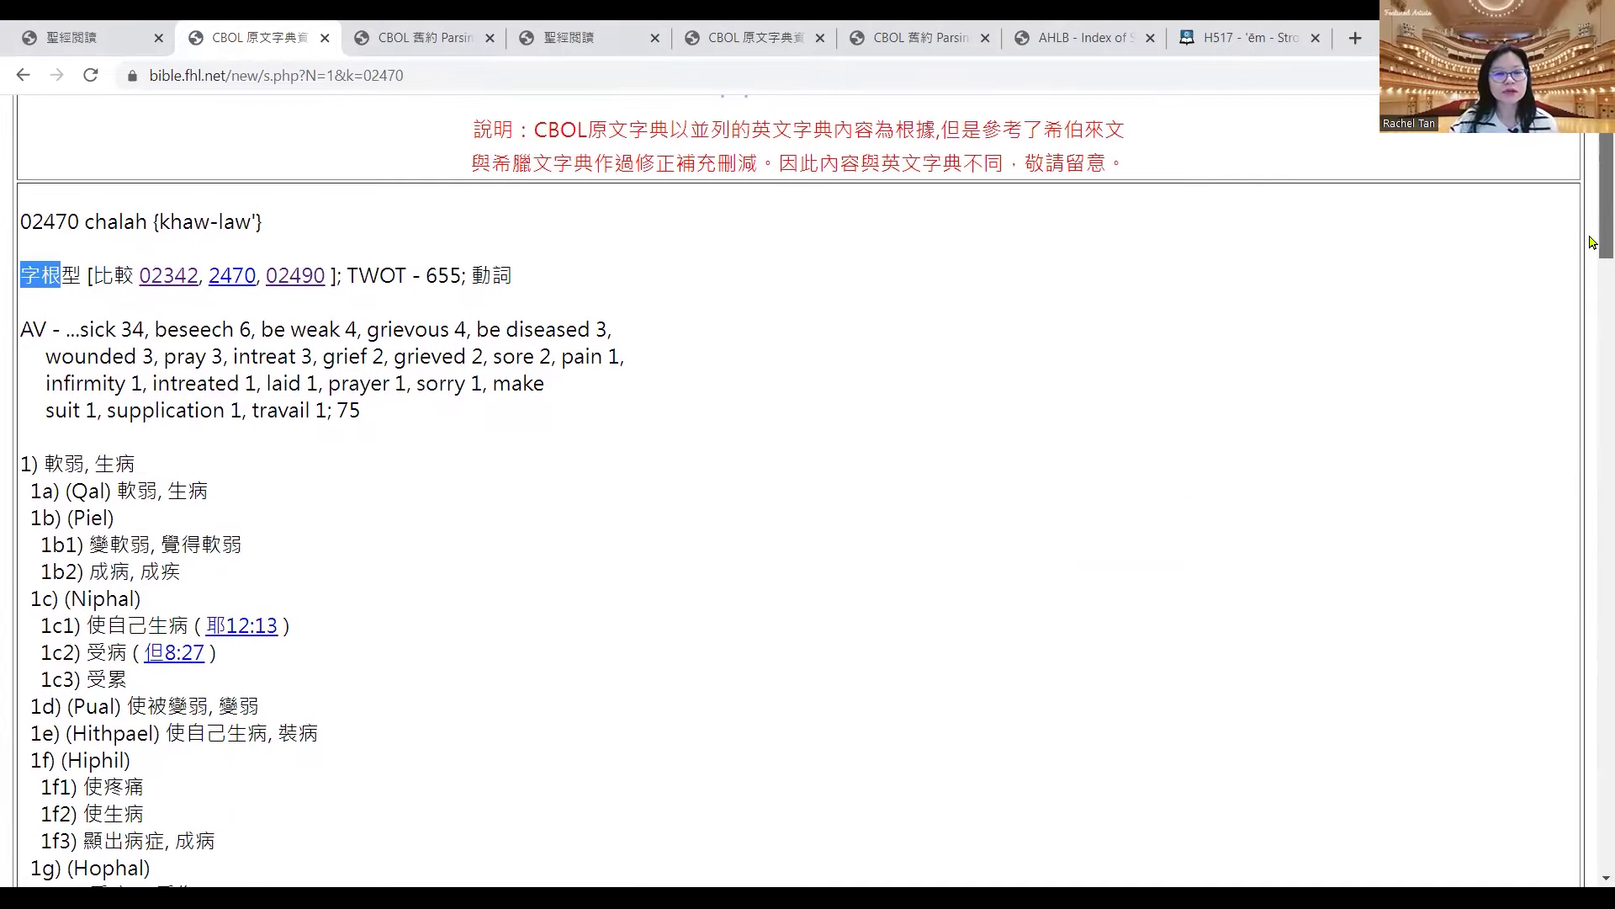
scroll(1592, 252, down, 5)
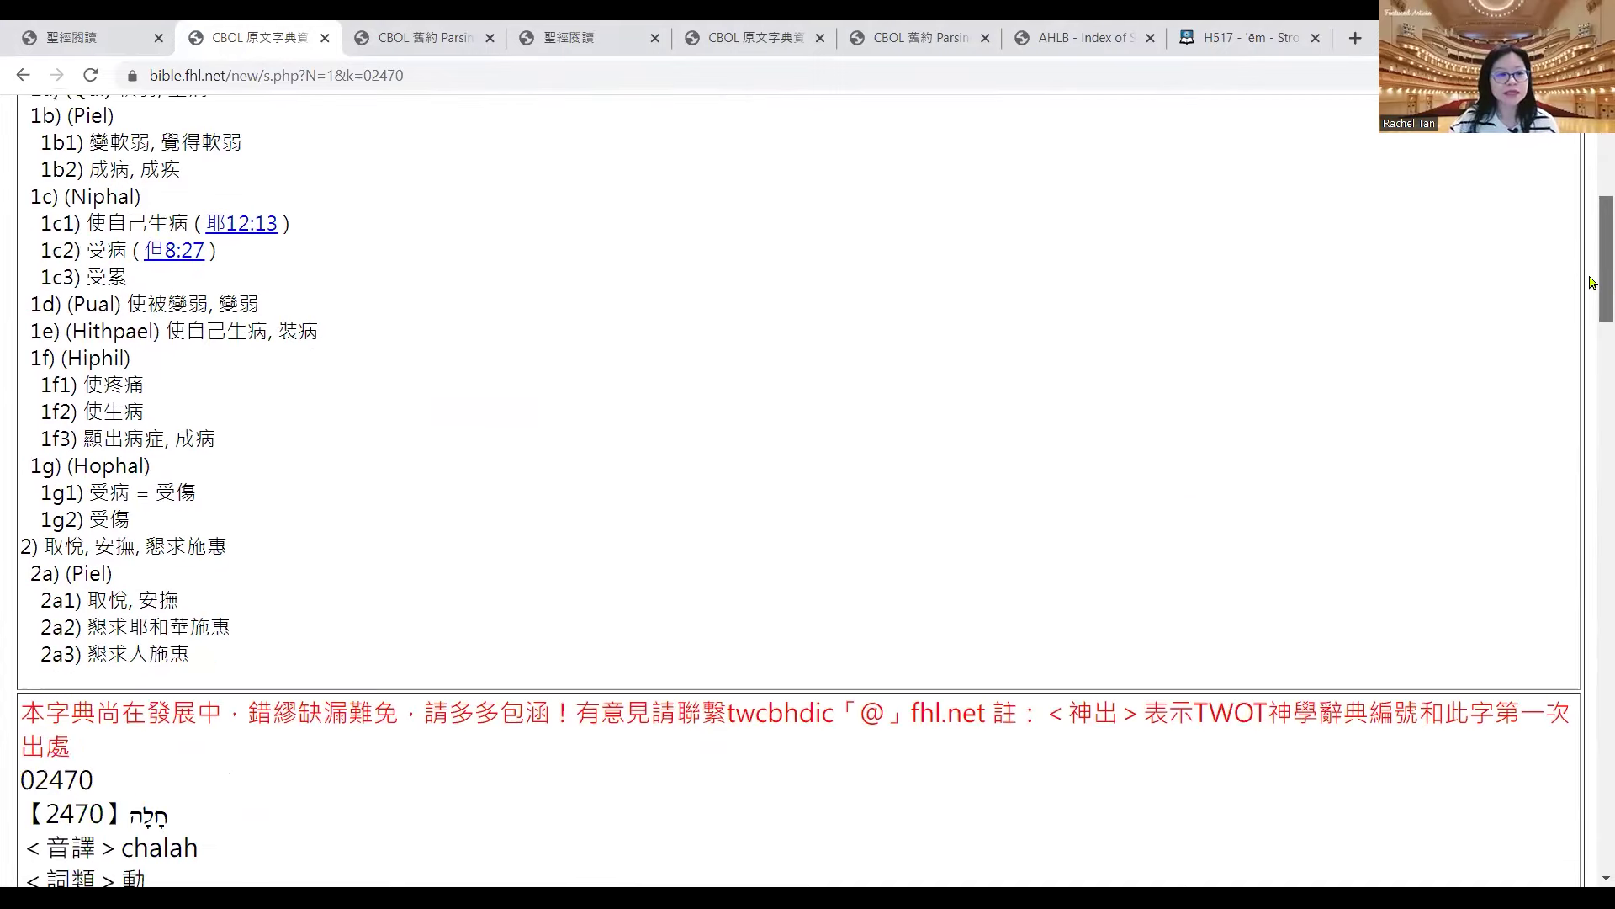
scroll(1592, 283, up, 4)
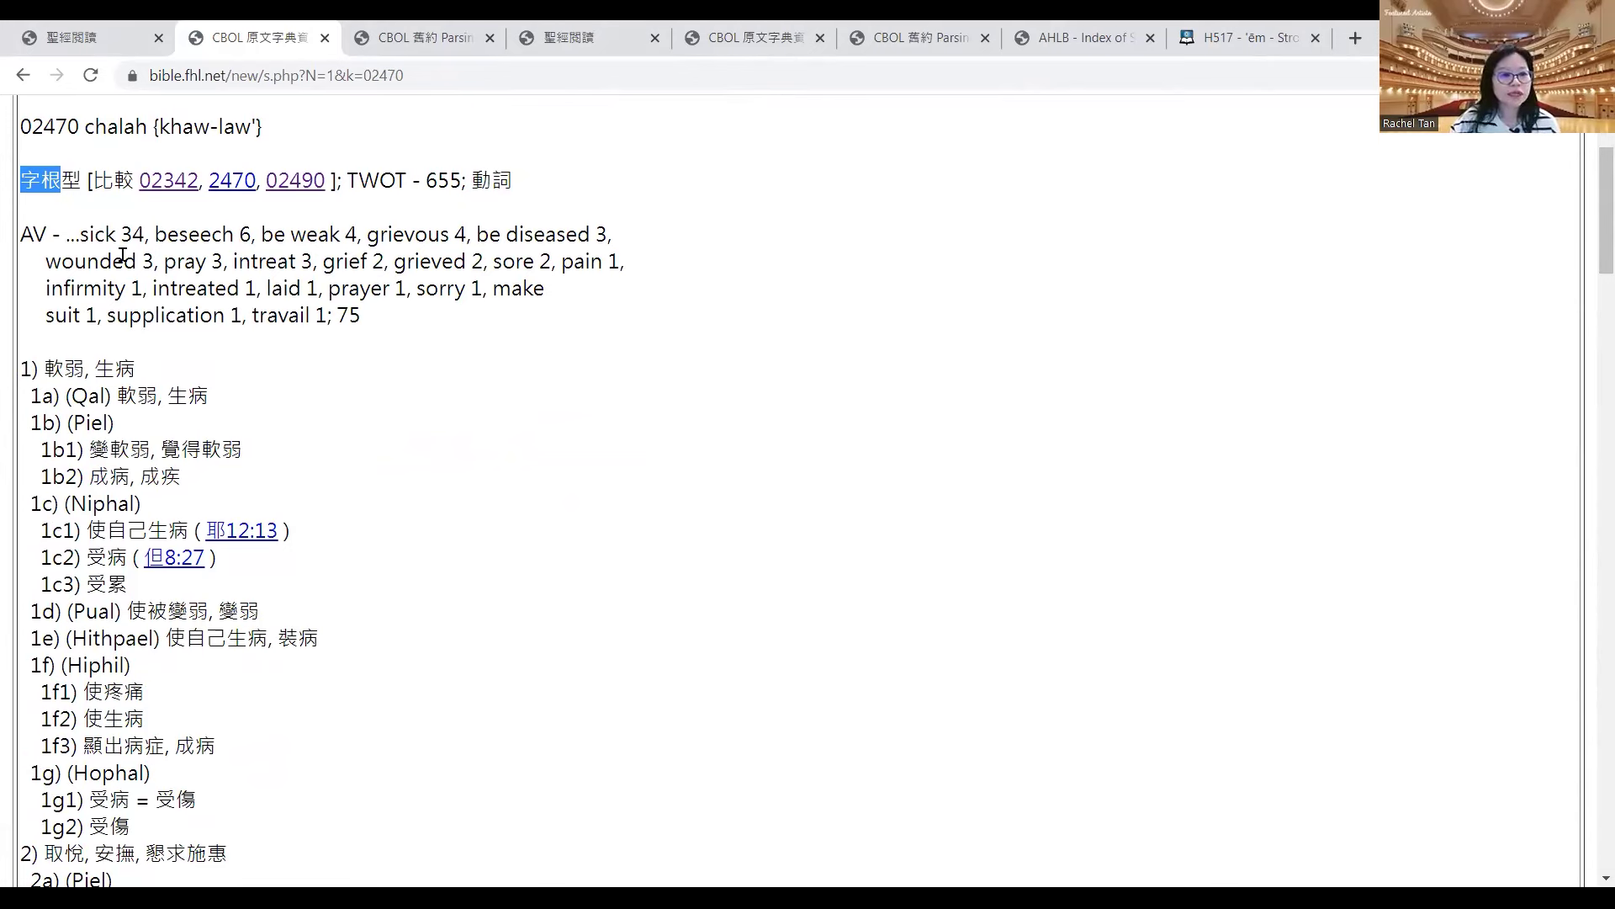
drag(29, 237, 490, 361)
click(98, 227)
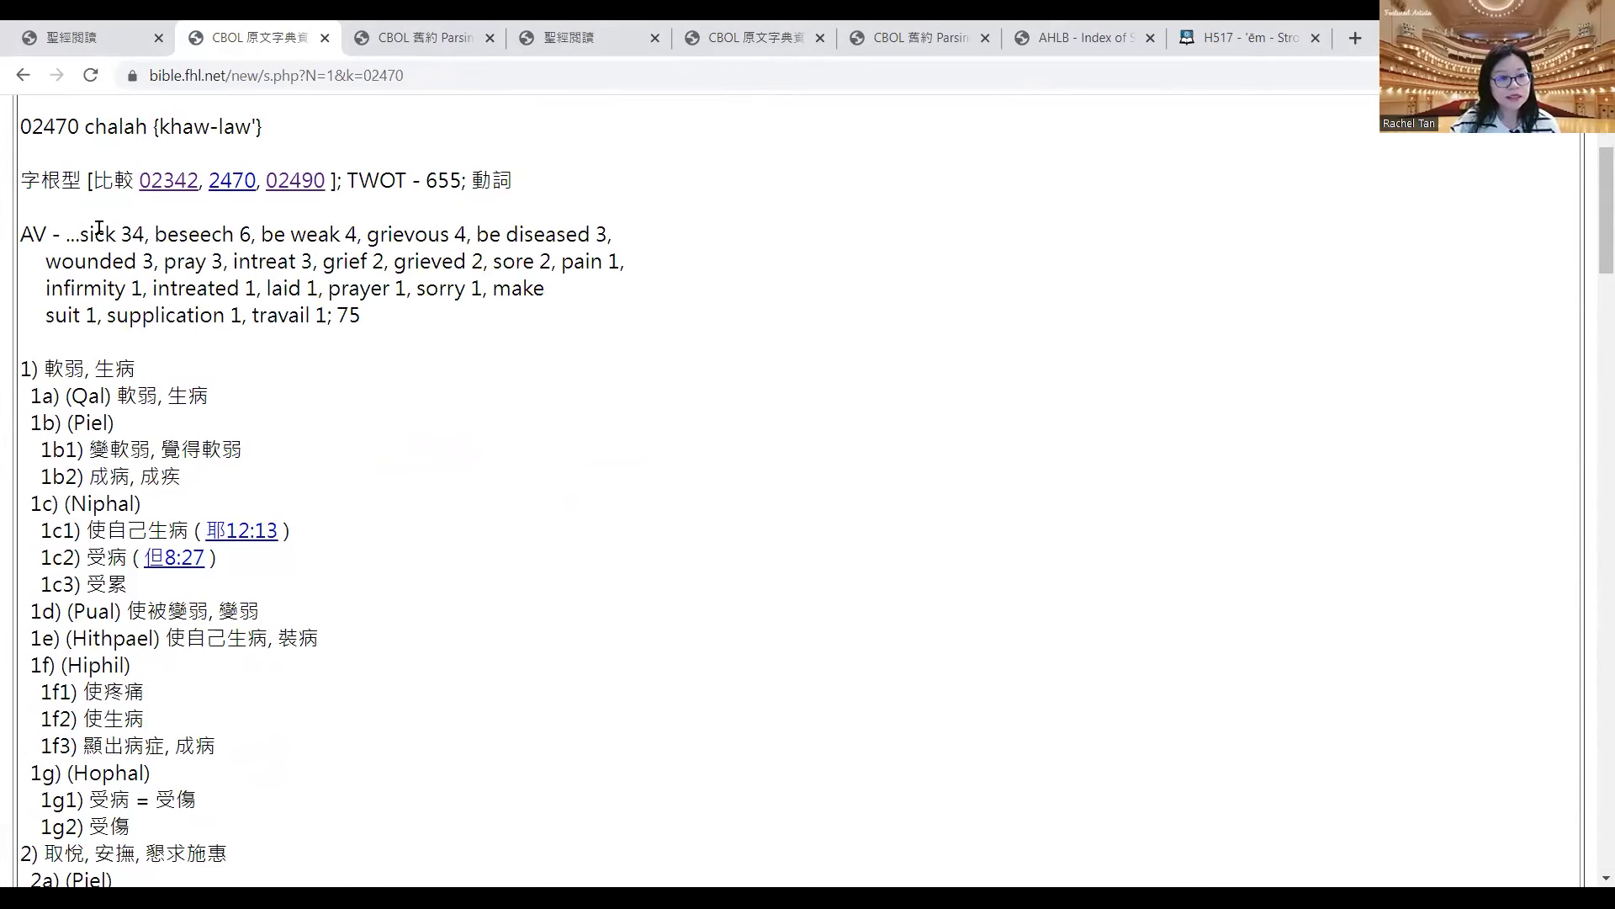
shift+click(404, 324)
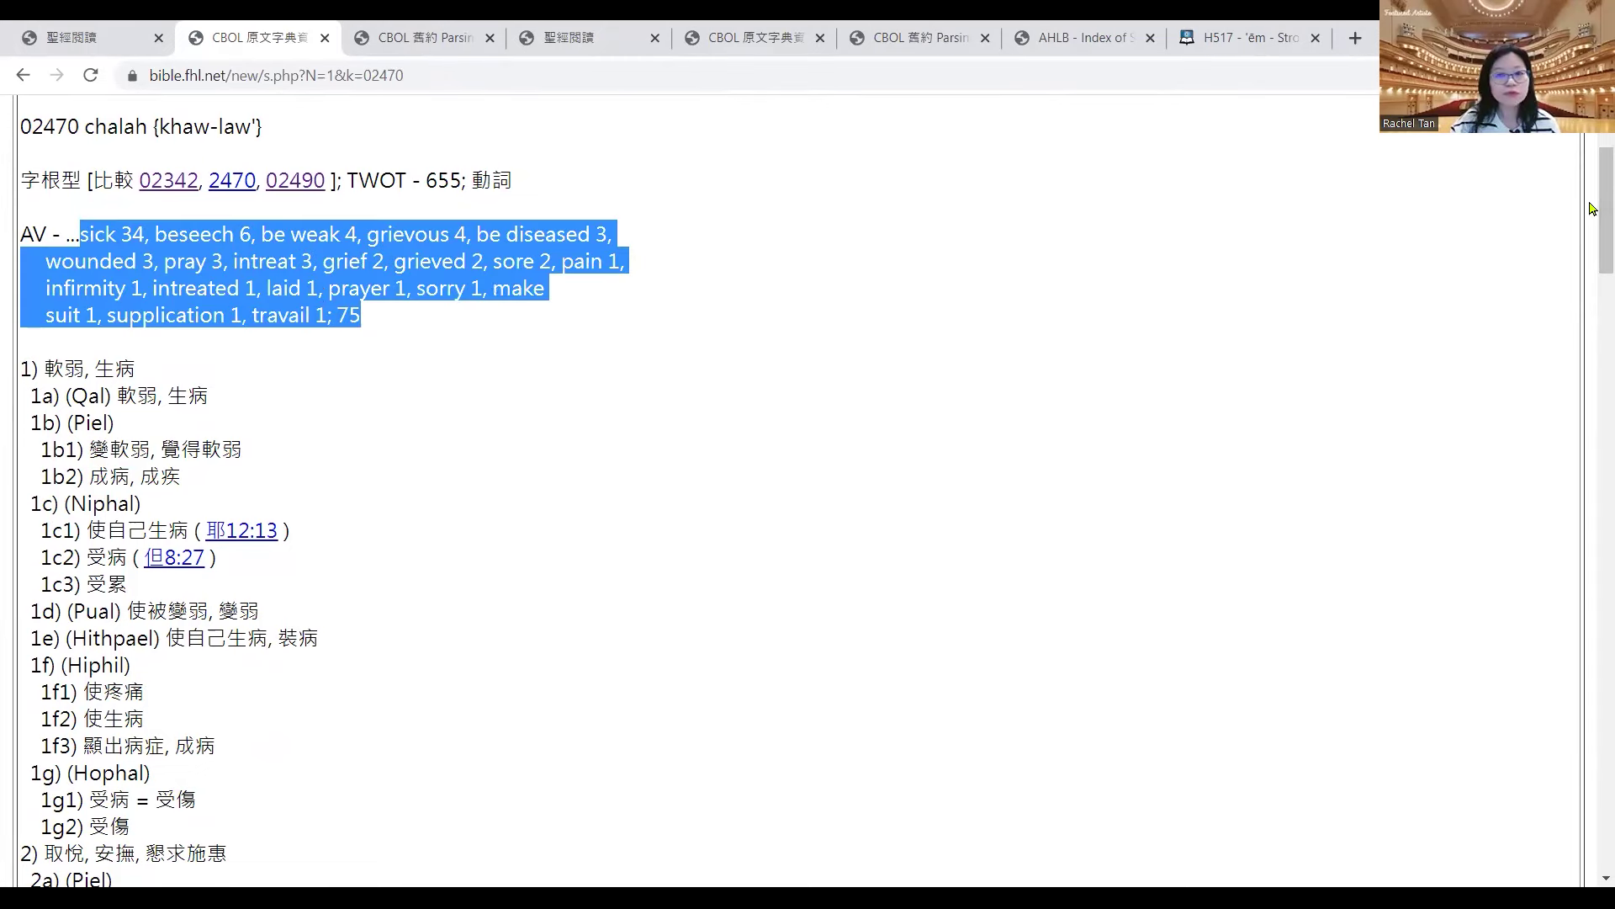
scroll(1603, 219, down, 3)
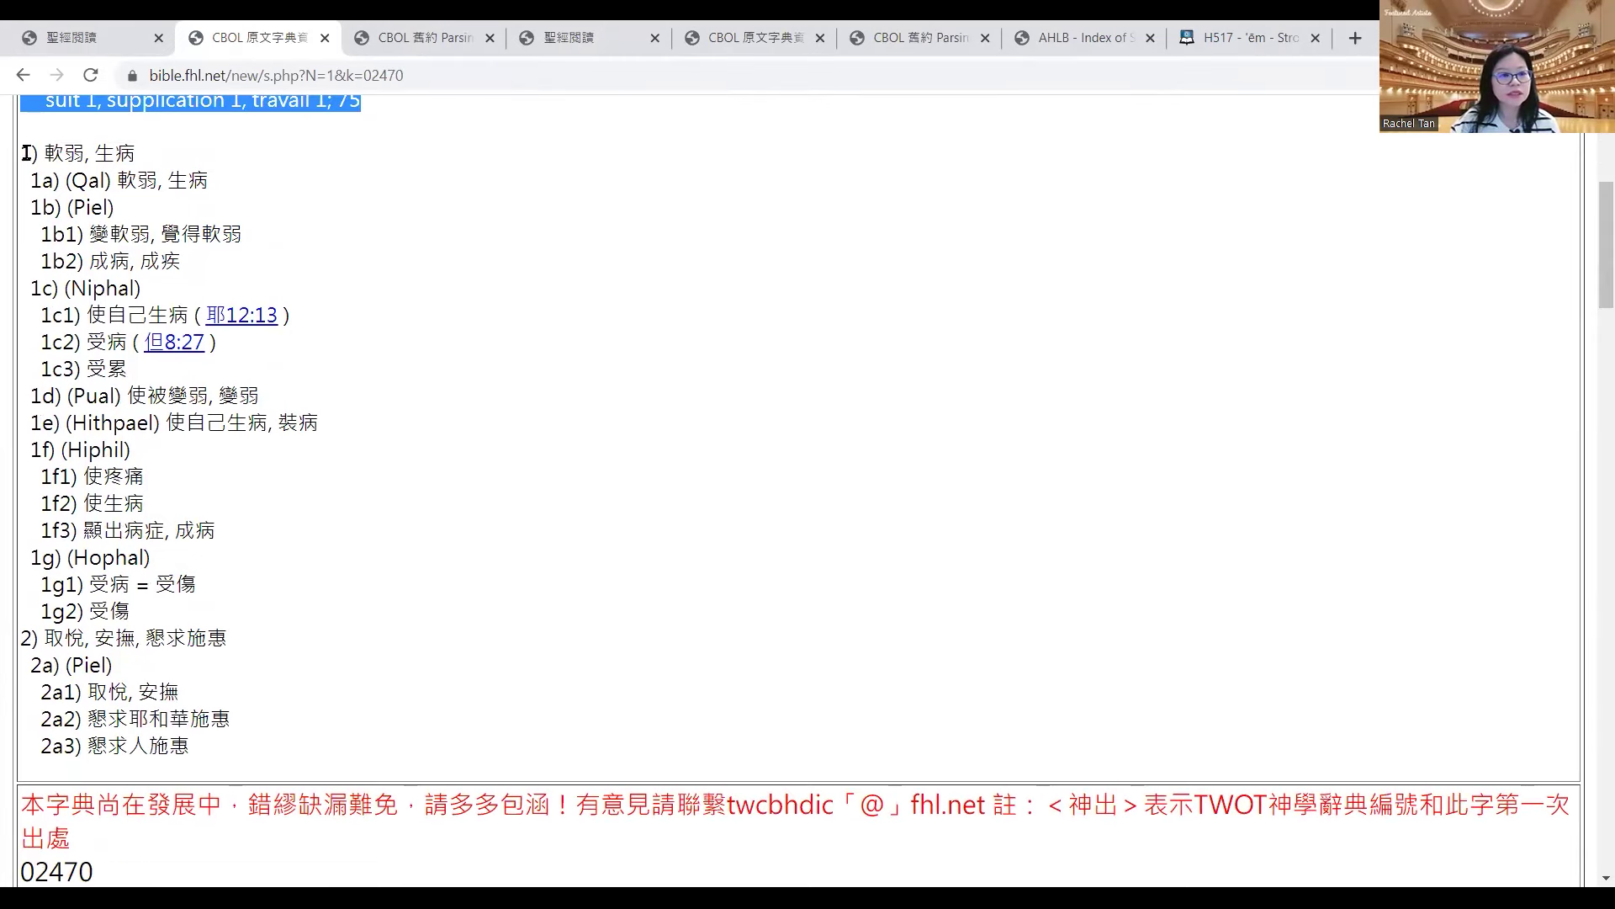
click(26, 153)
drag(26, 153, 1039, 500)
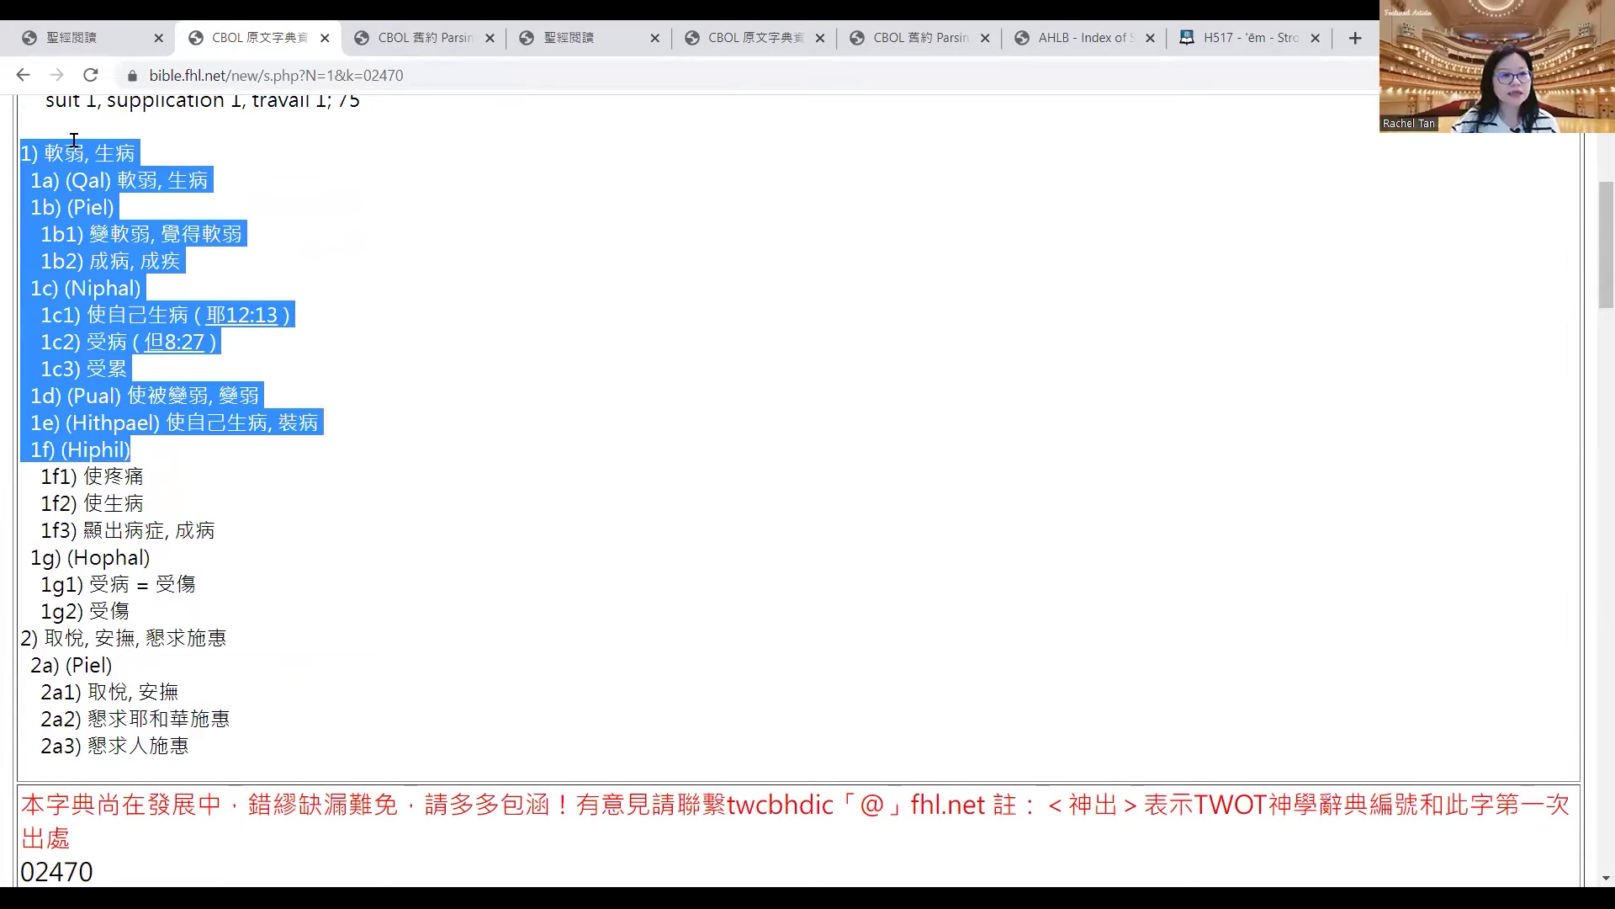
click(27, 157)
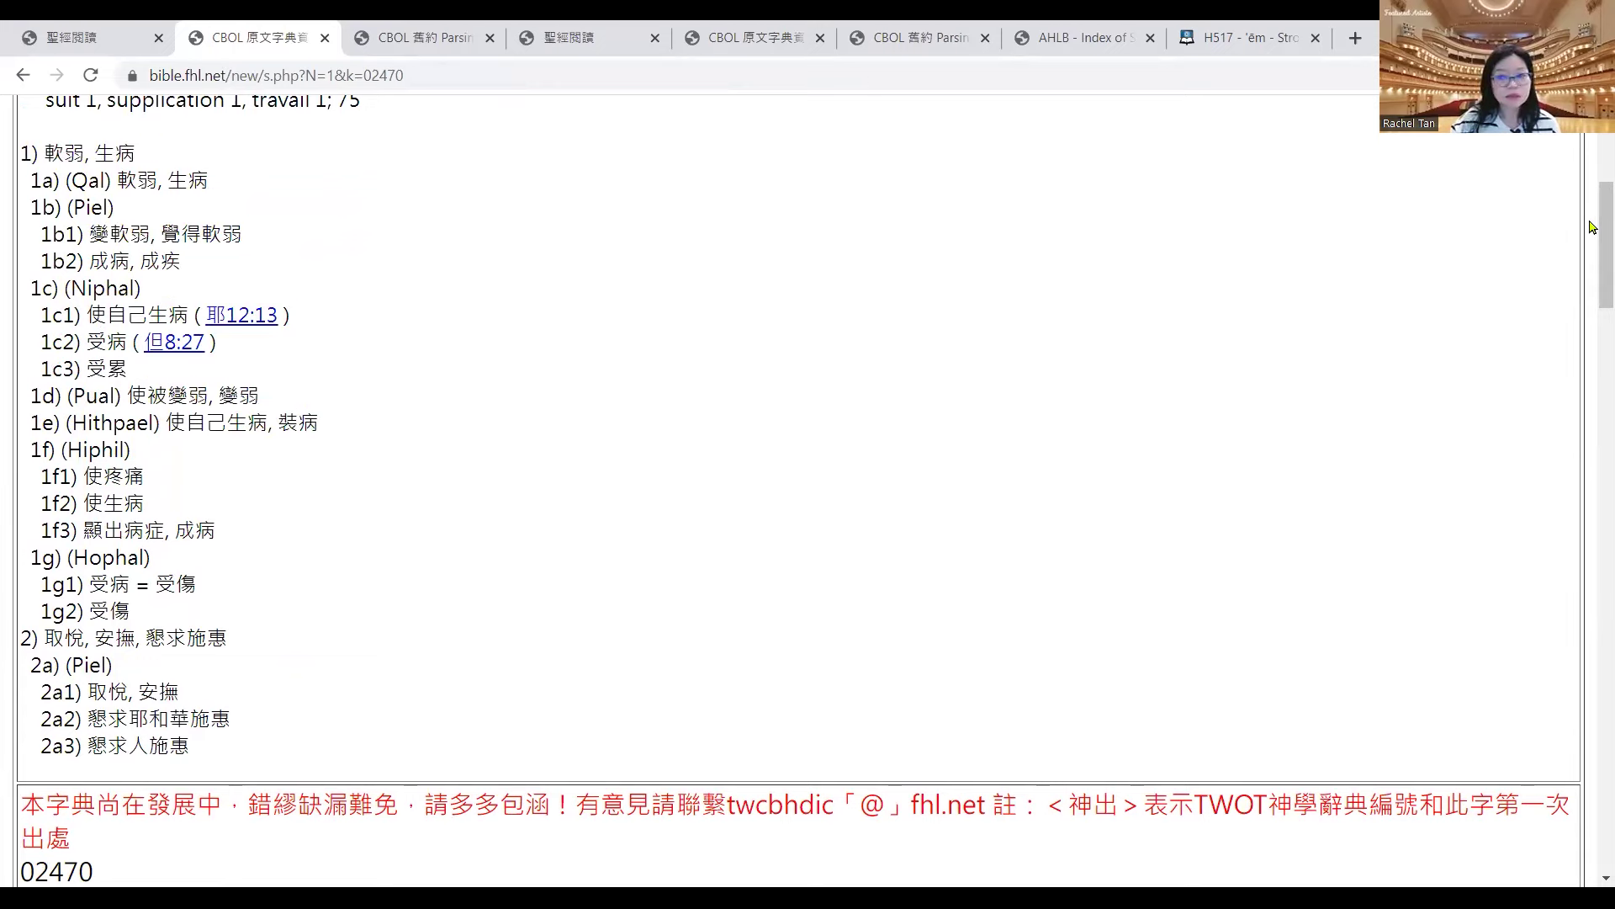
- Copy the dictionary block of entry 02470 from the 【2470】 line through the 譯詞 line
drag(1591, 227, 1178, 291)
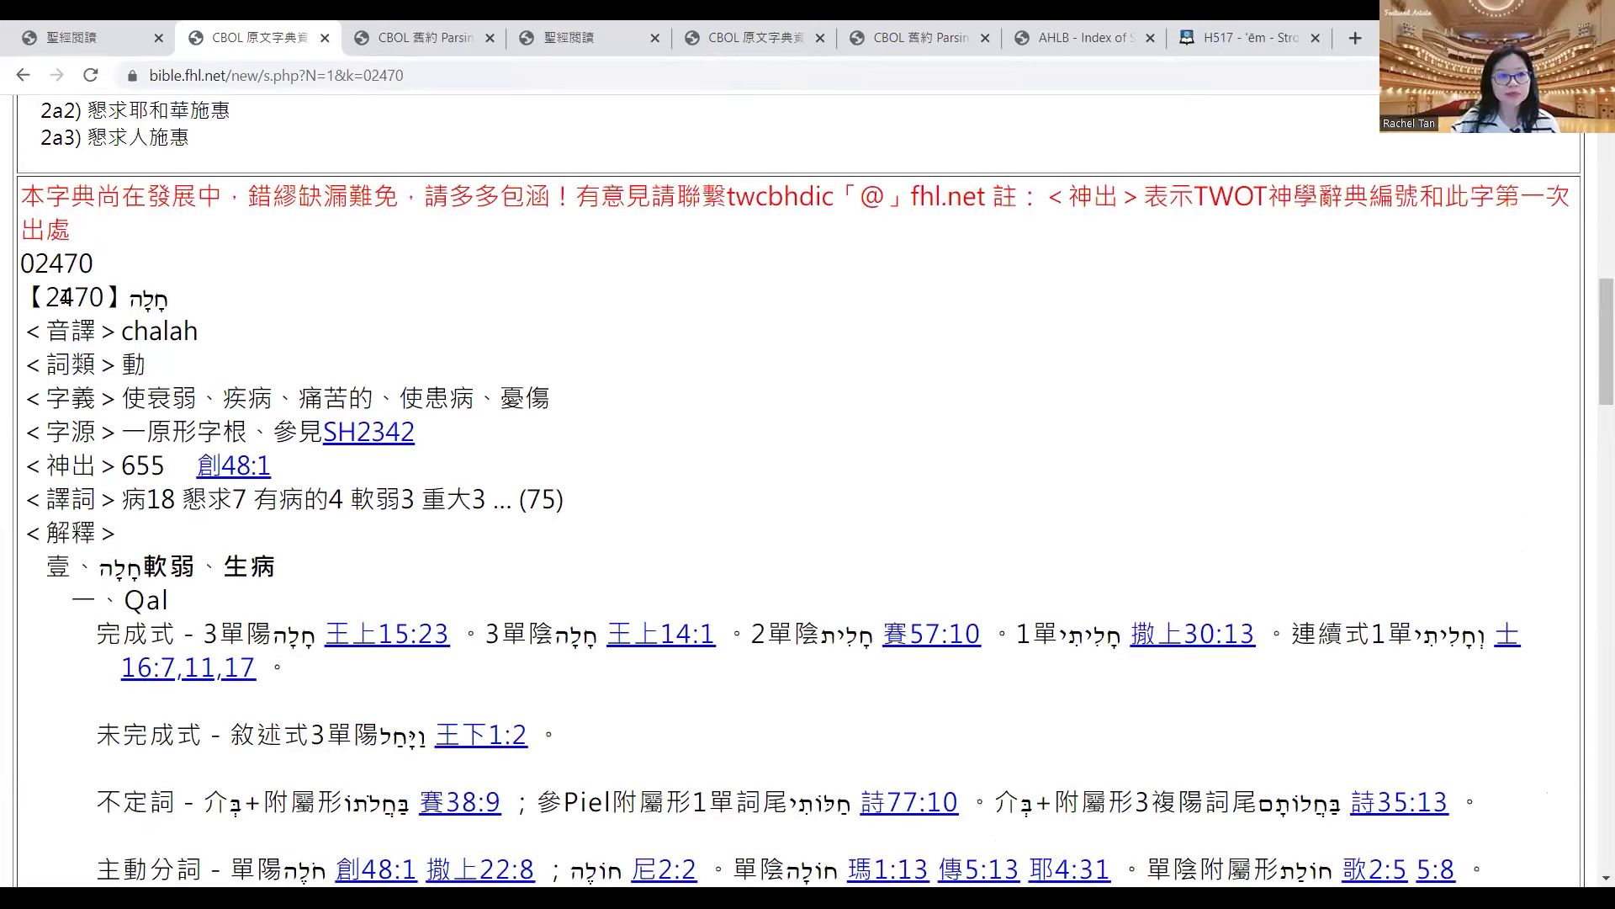
drag(24, 296, 644, 509)
right_click(114, 326)
click(147, 333)
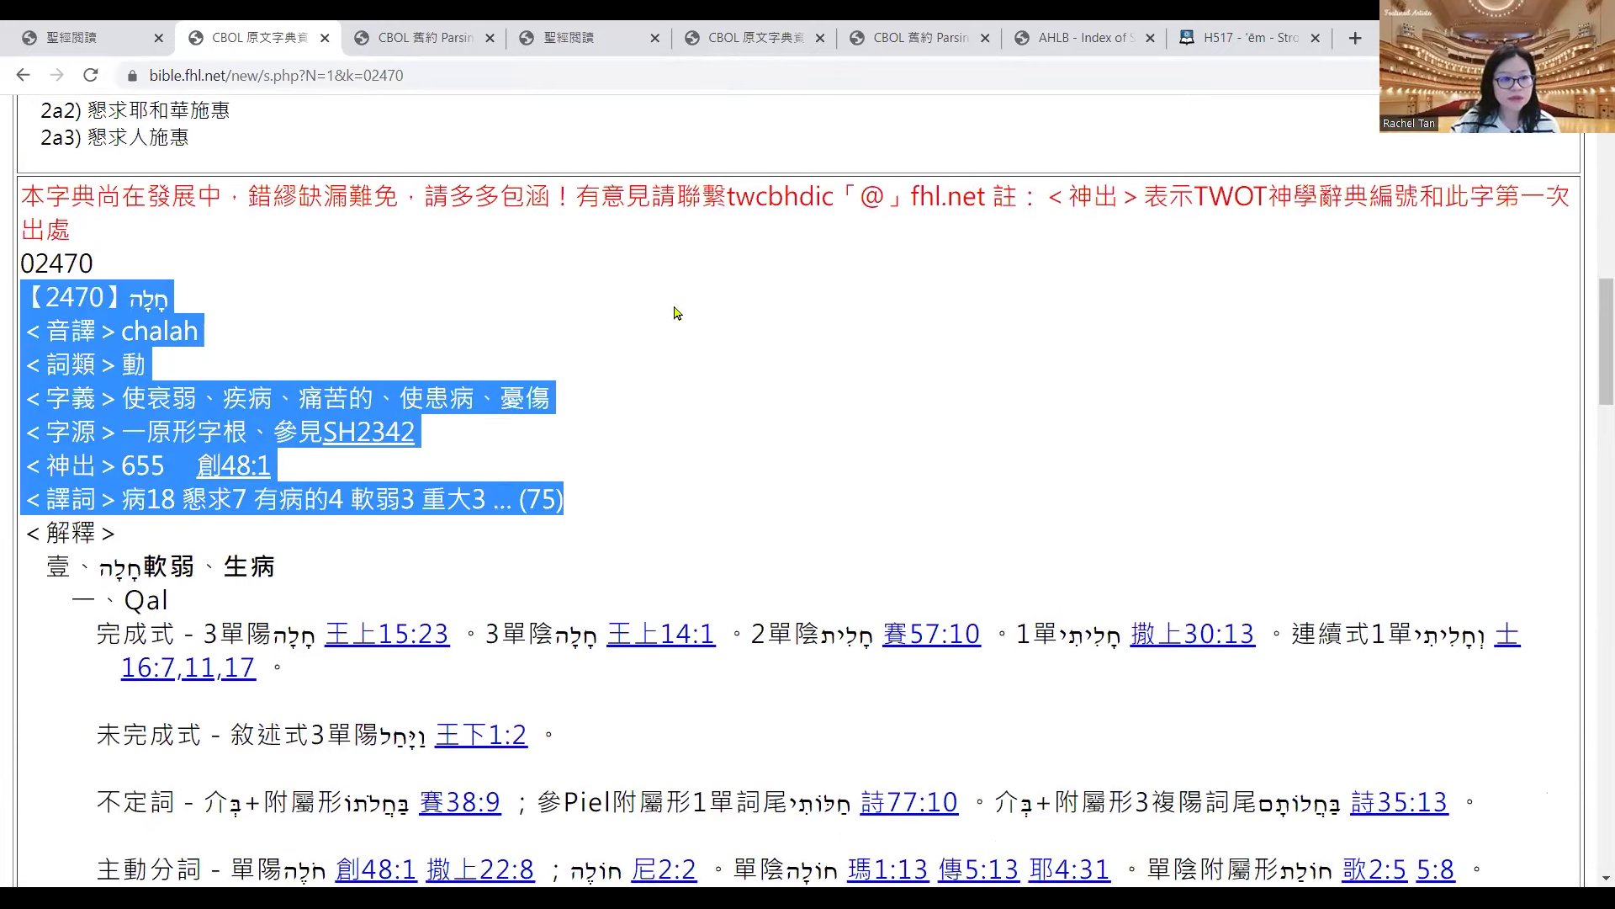
- Switch to the Excel workbook and paste the copied 2470 dictionary text into D12 with destination formatting
key(alt+Tab)
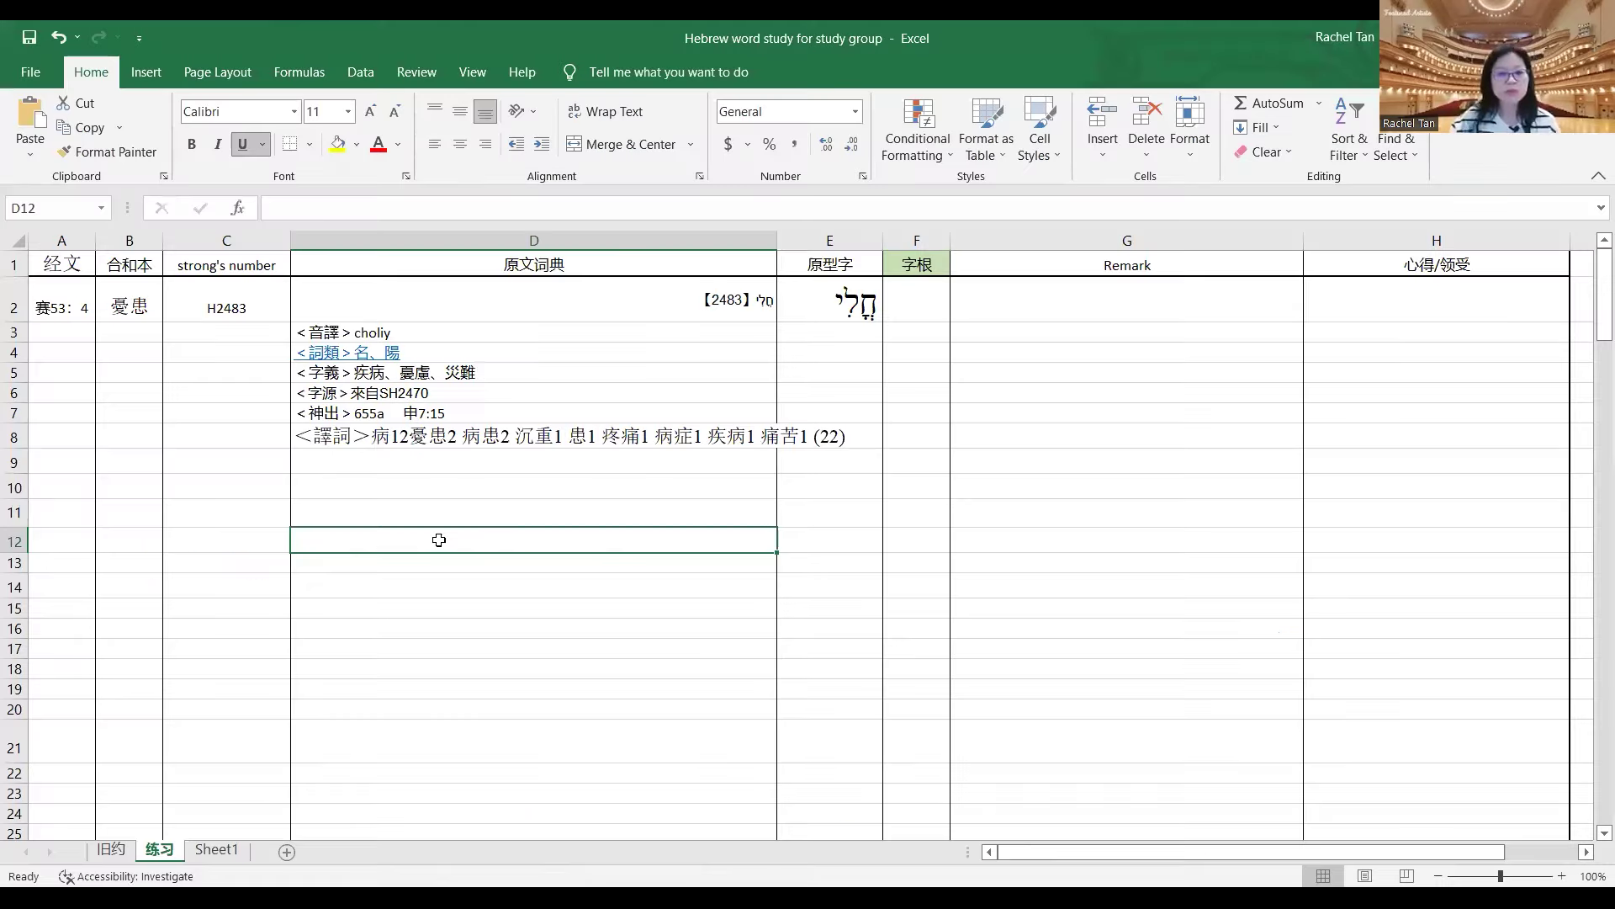
right_click(439, 540)
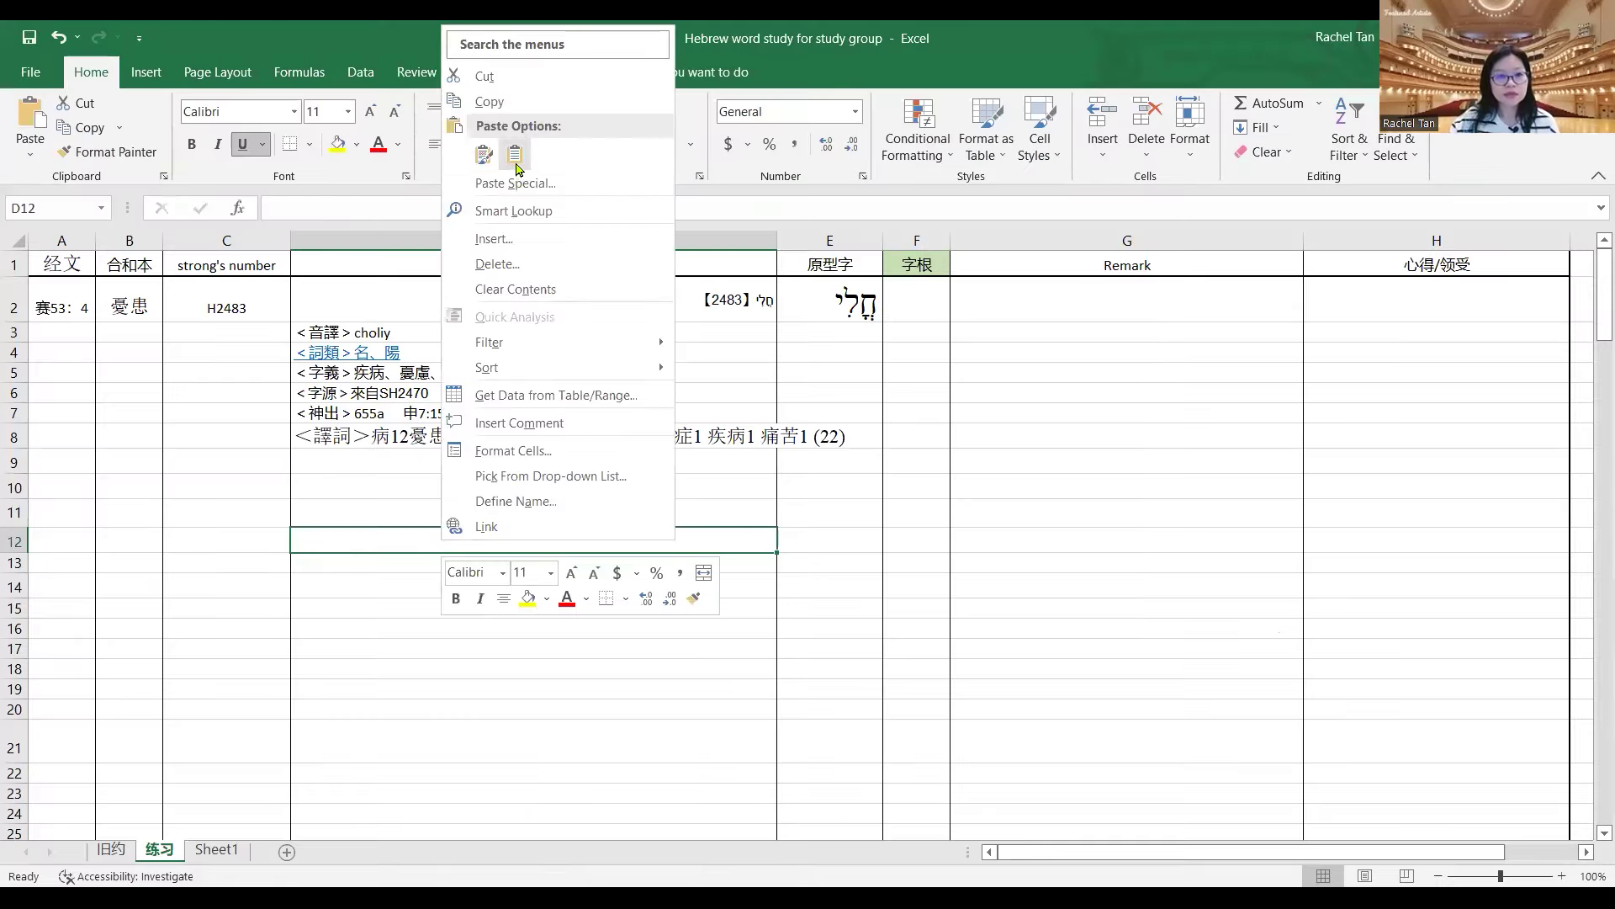
click(515, 155)
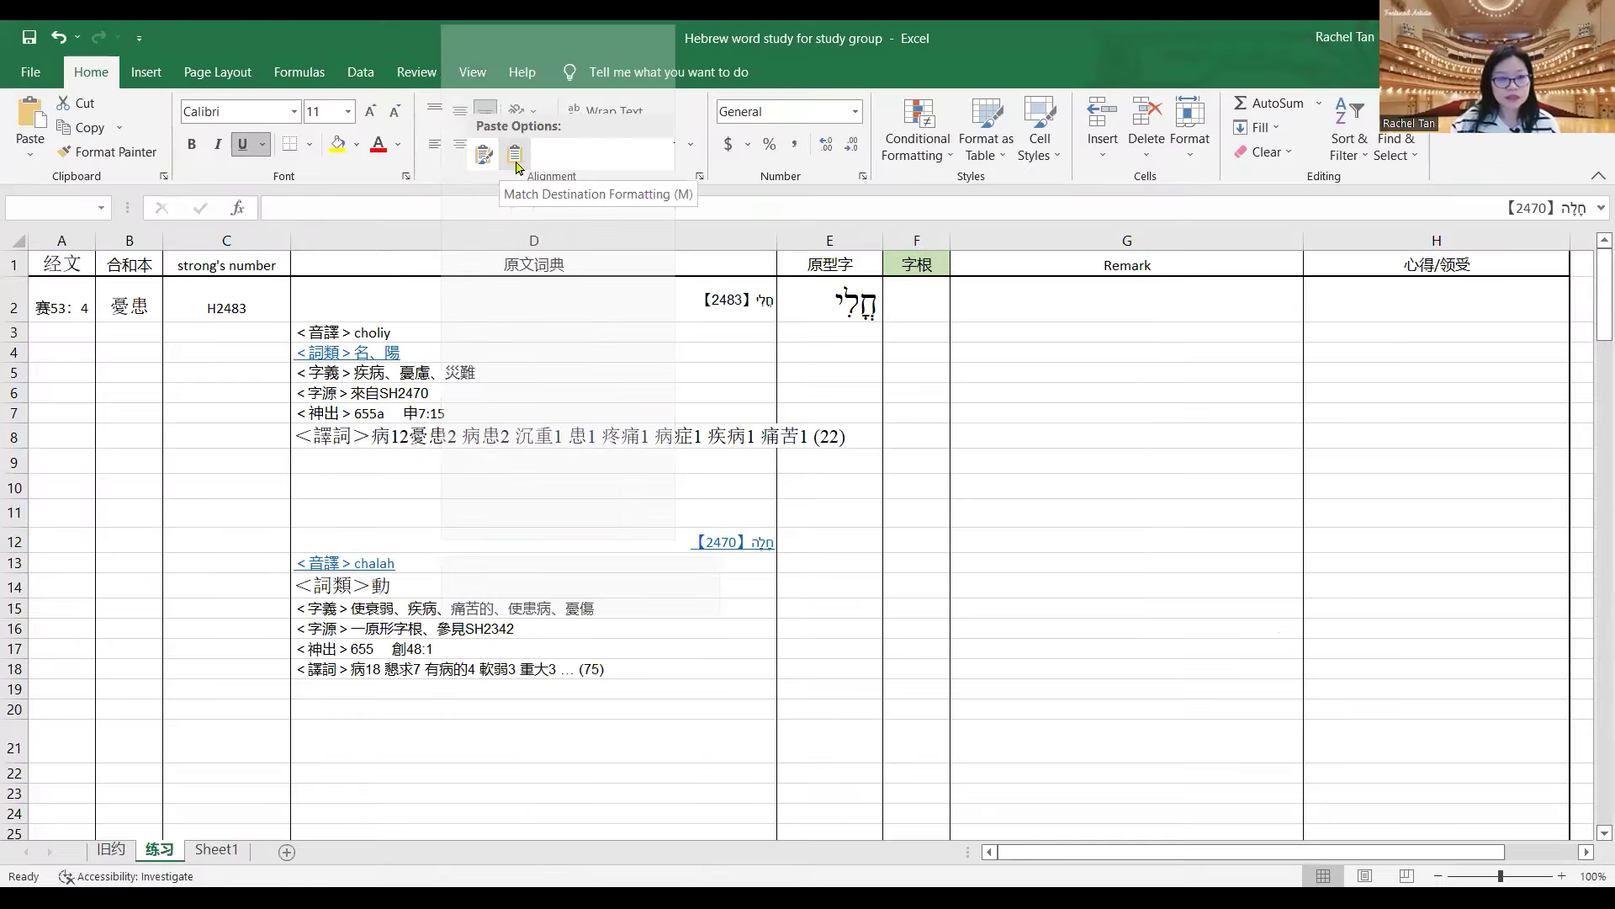
click(581, 753)
click(518, 711)
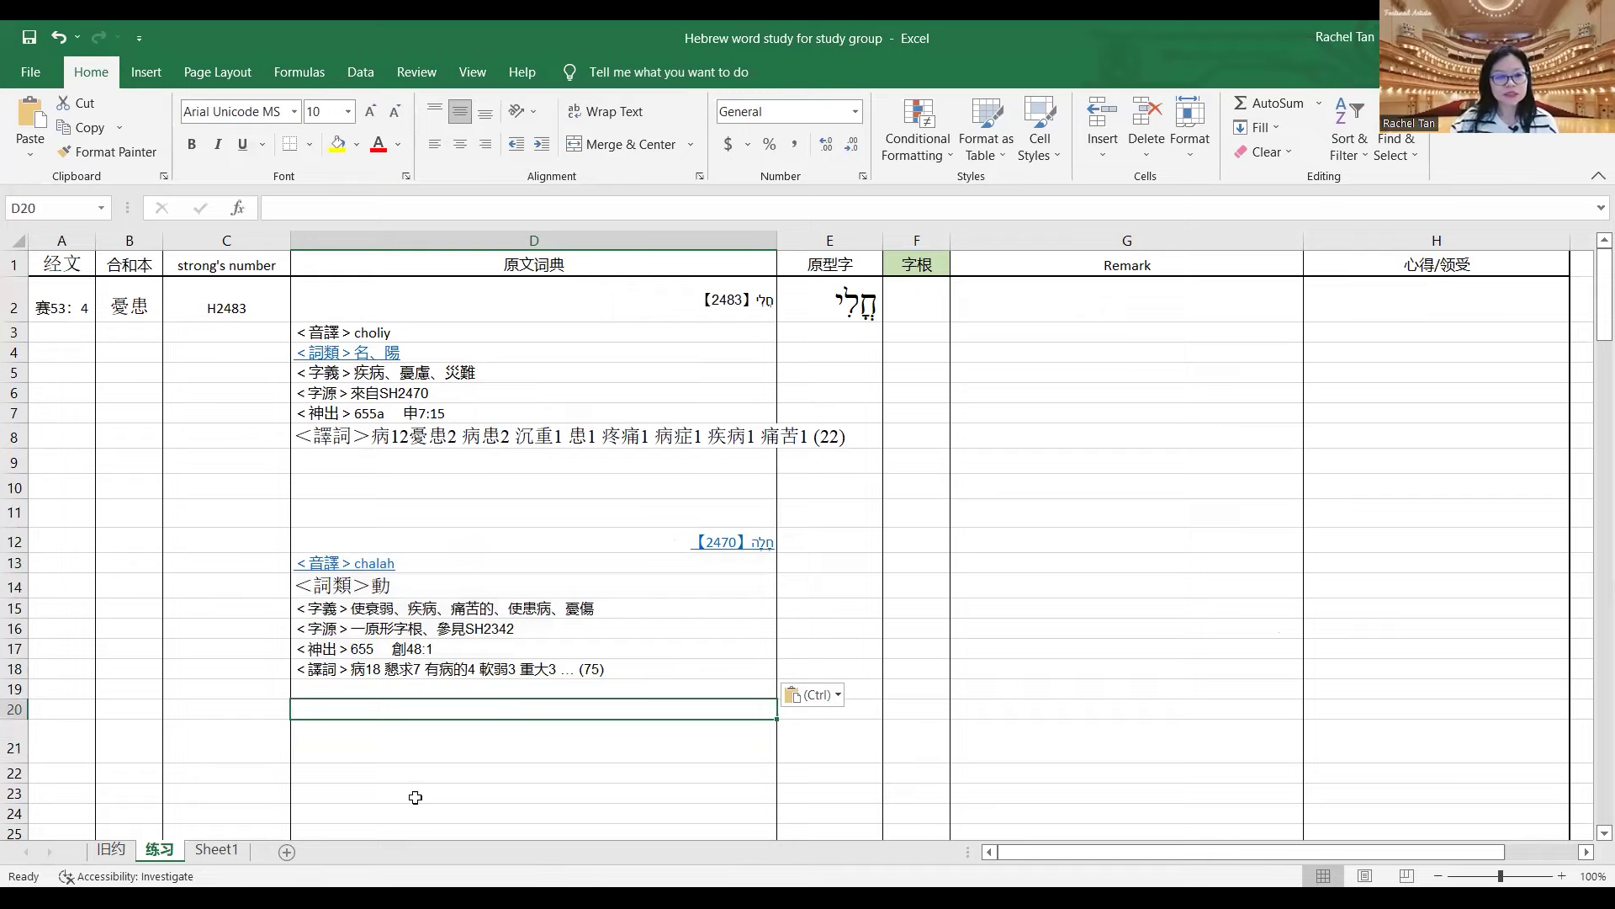
- Switch to the dictionary entry 02470 and copy the numbered meanings list from 1) 軟弱, 生病 through 2a3) 懇求人施惠
key(alt+Tab)
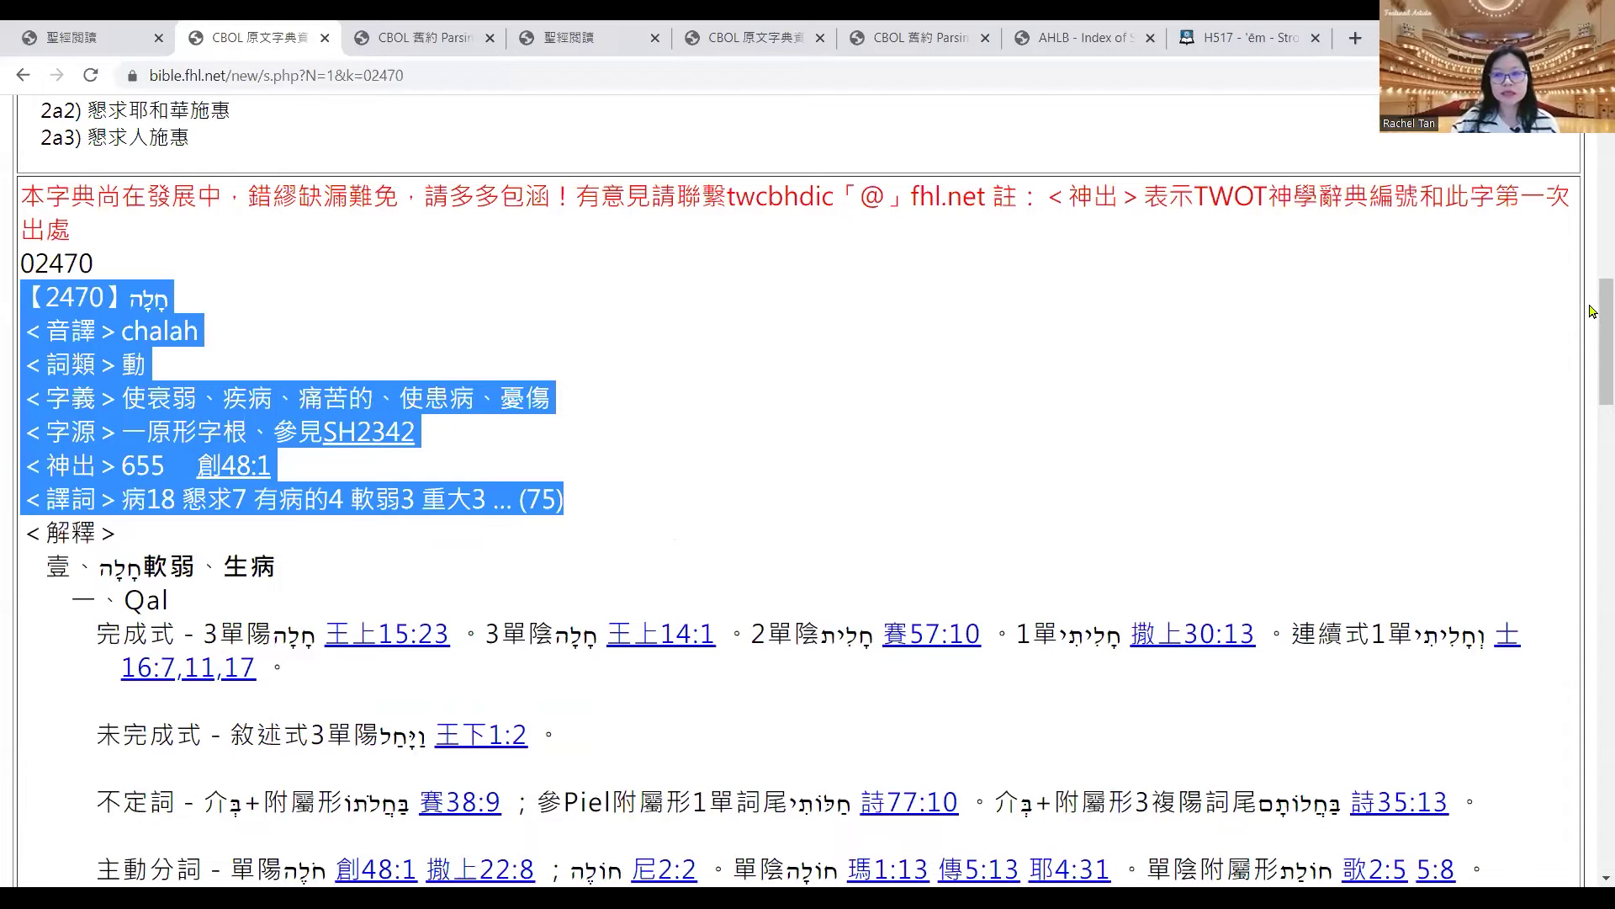
scroll(1592, 354, down, 10)
scroll(1593, 285, down, 2)
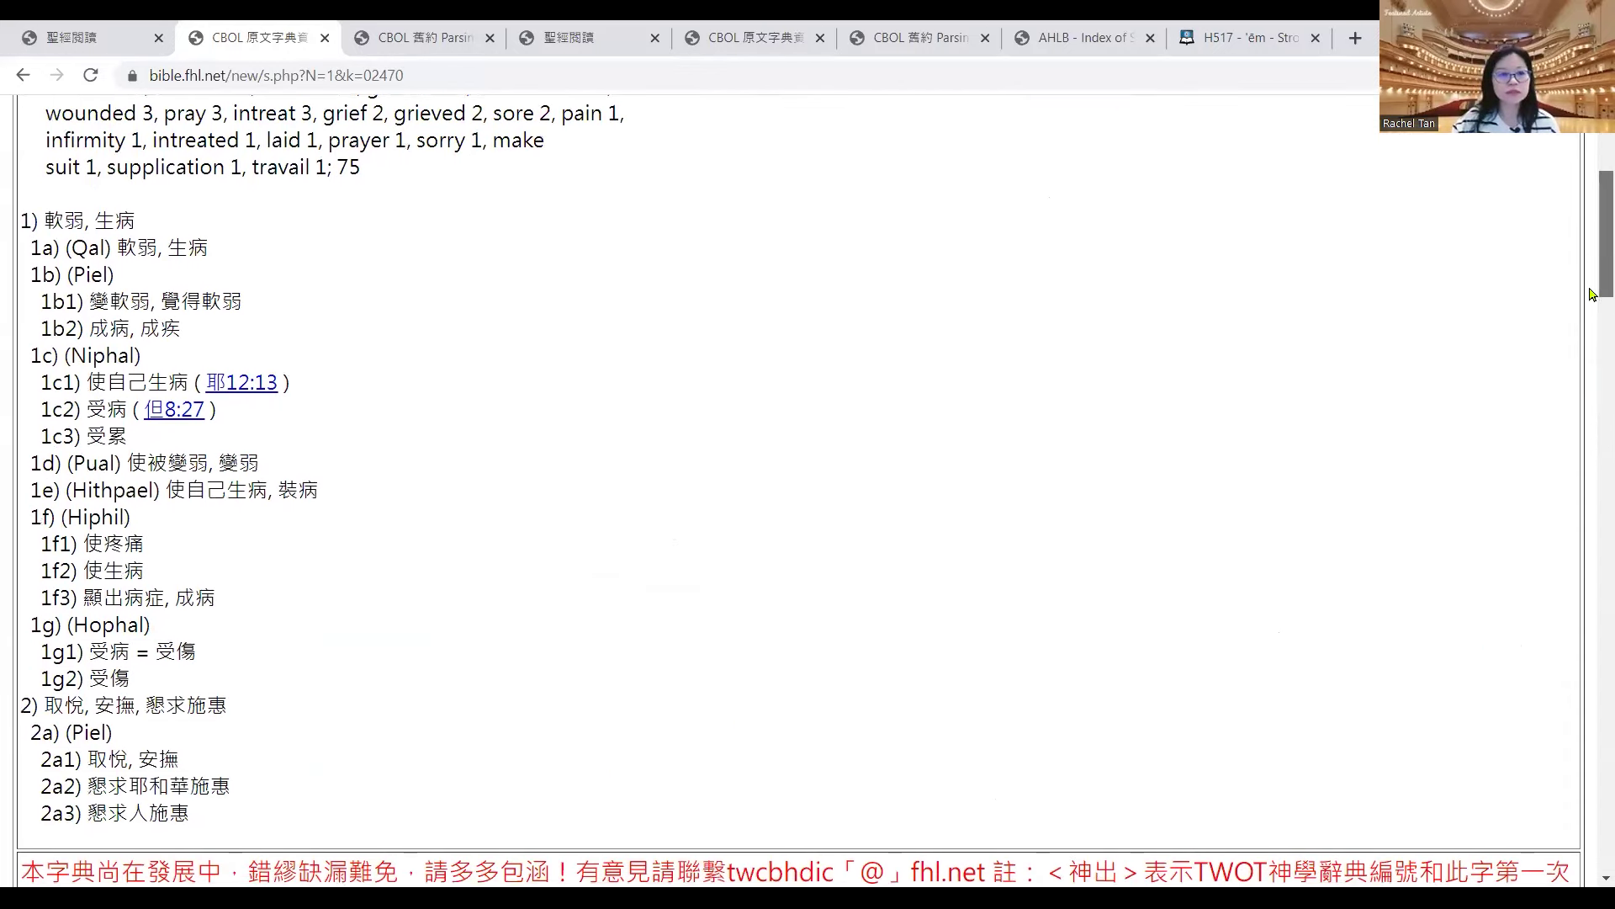
drag(24, 165, 458, 760)
right_click(71, 220)
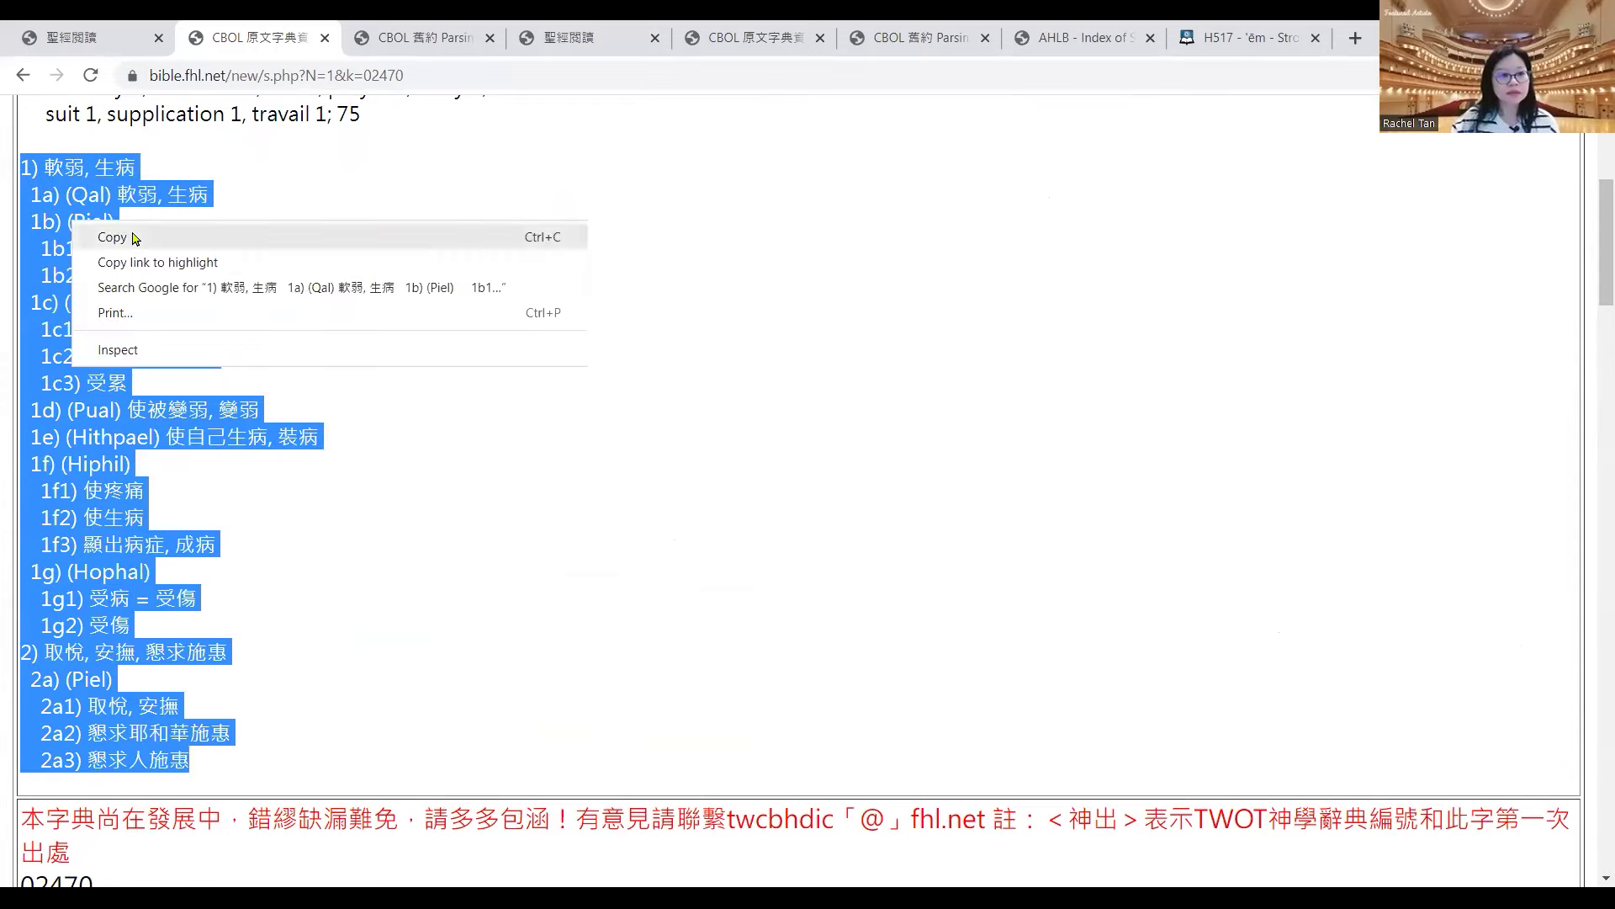
click(134, 235)
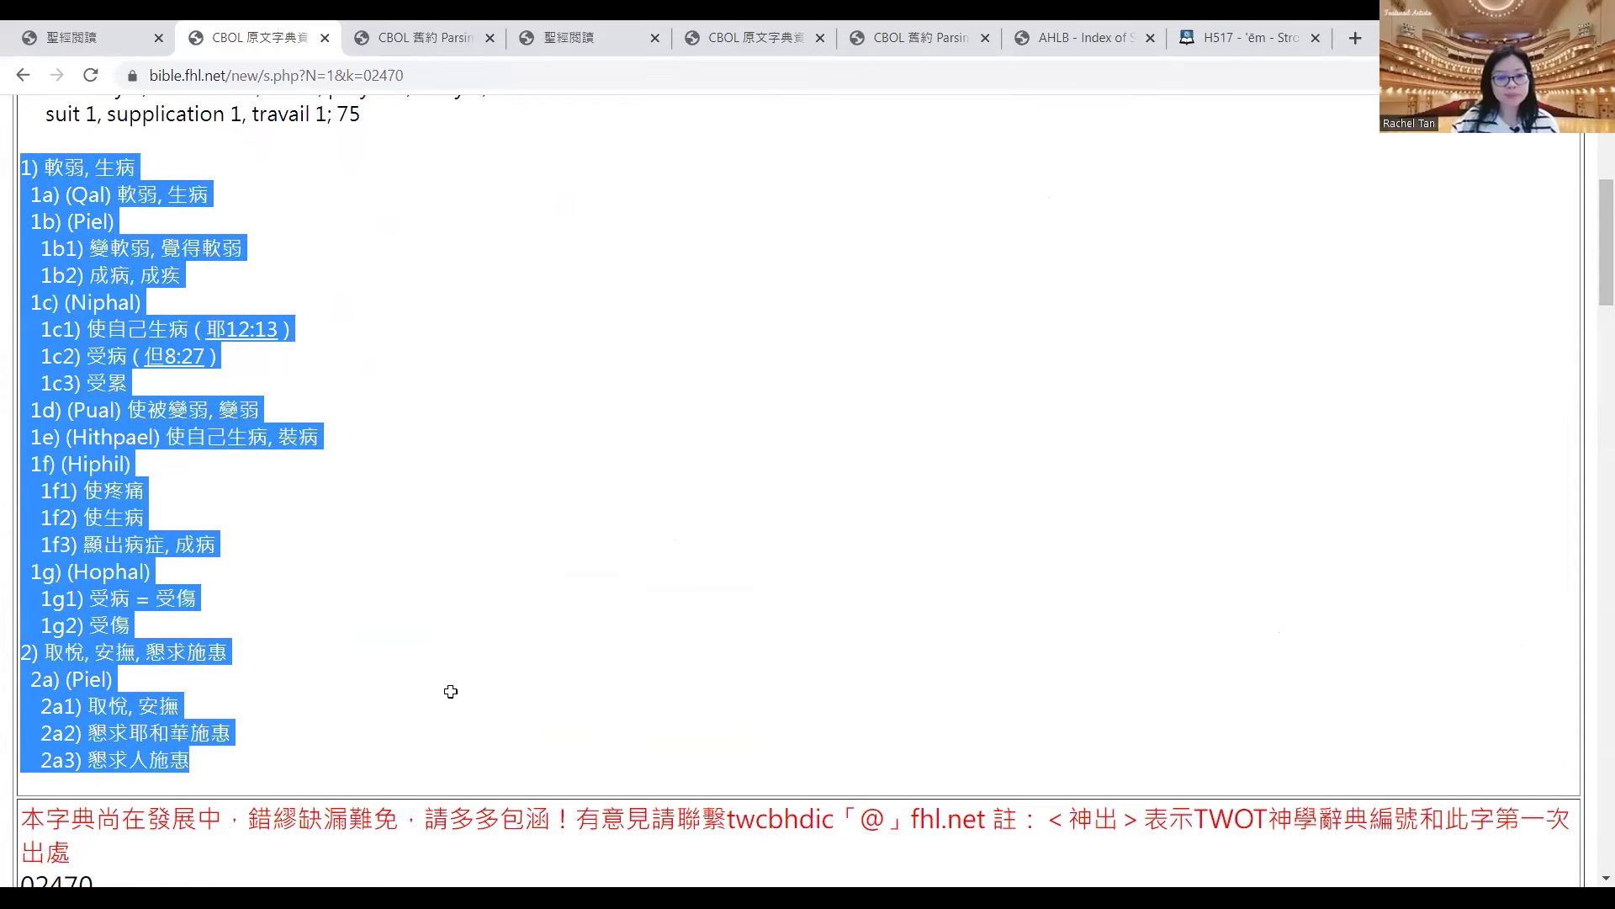
- Switch to the Excel workbook and paste the copied list of meanings into D21 with destination formatting
key(alt+Tab)
click(461, 745)
right_click(461, 744)
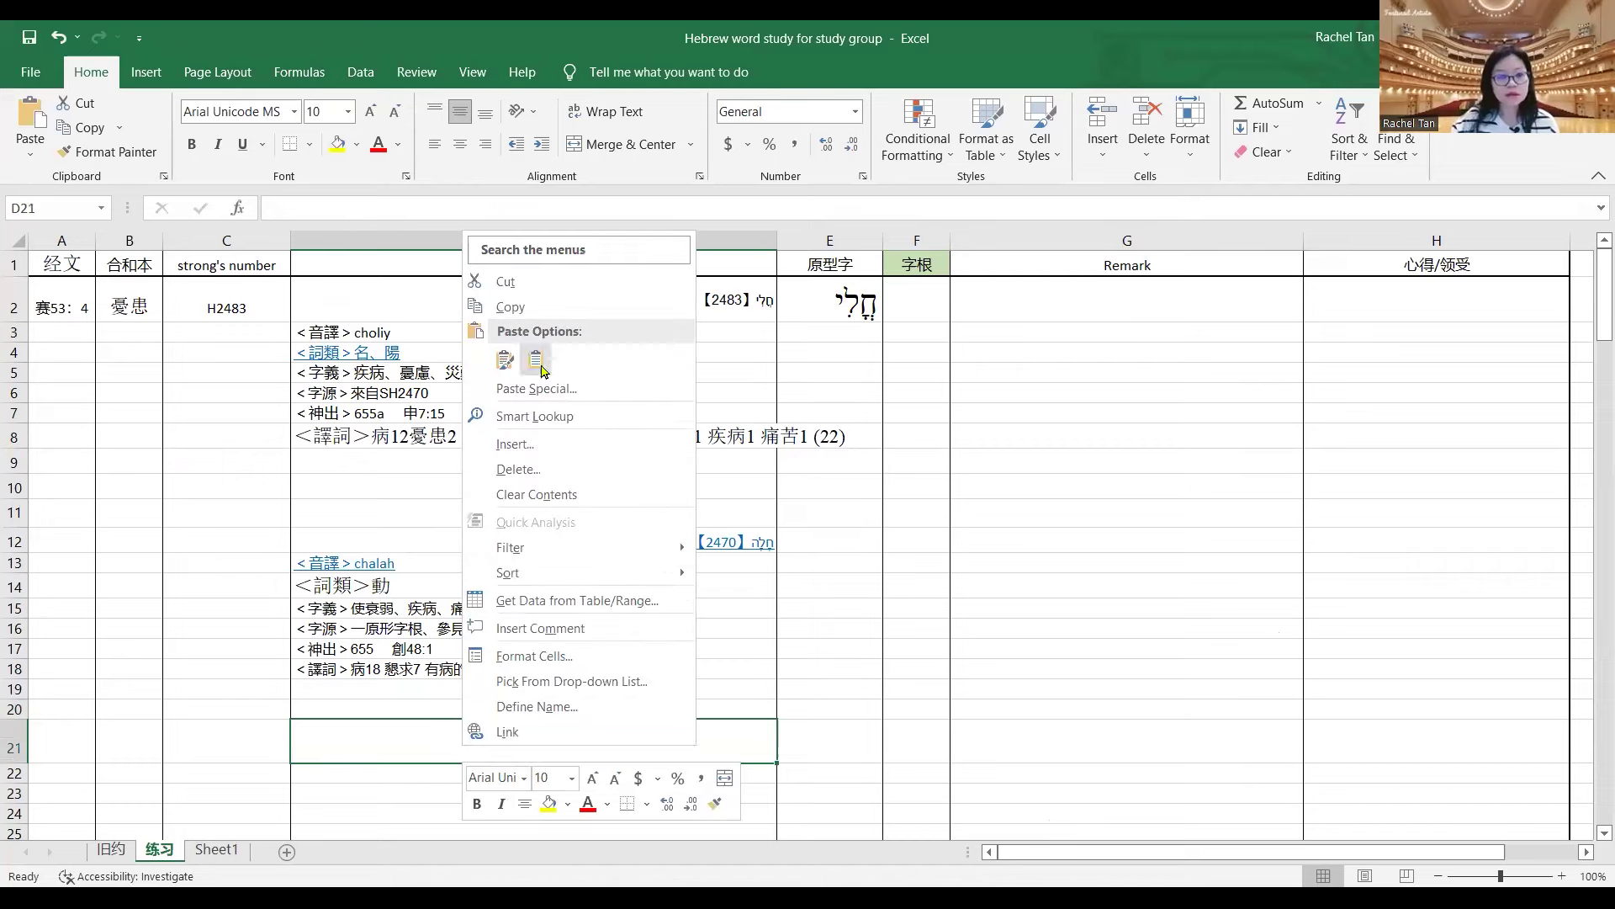
click(536, 361)
click(209, 538)
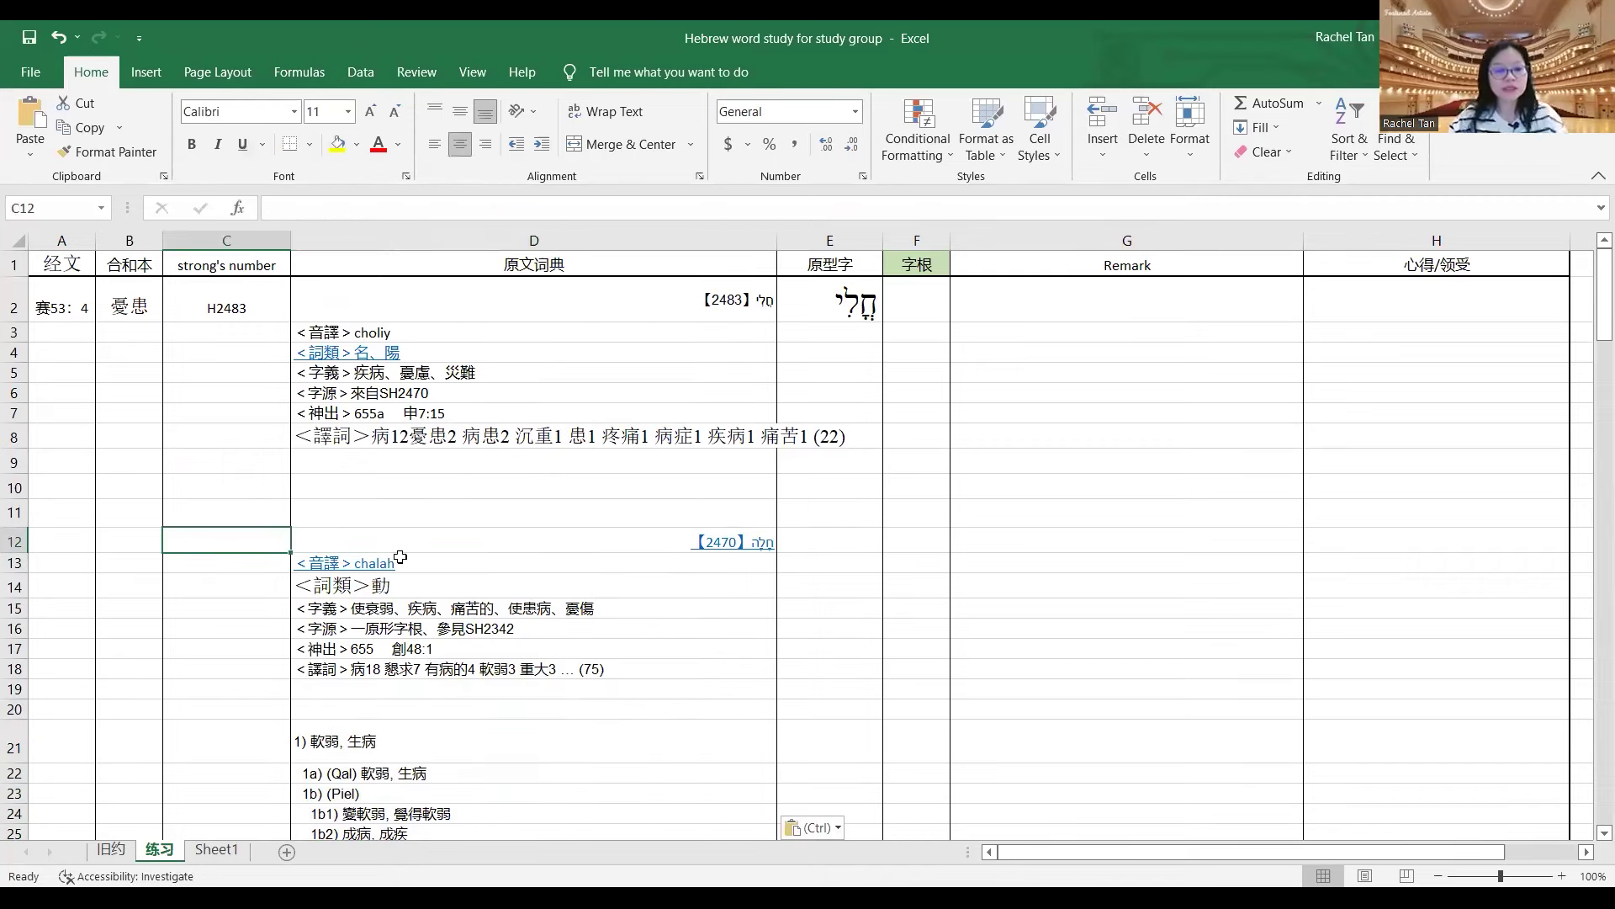
- Enter H2470 as the strong's number in C12 and select D47, below the list of meanings
text(H2470)
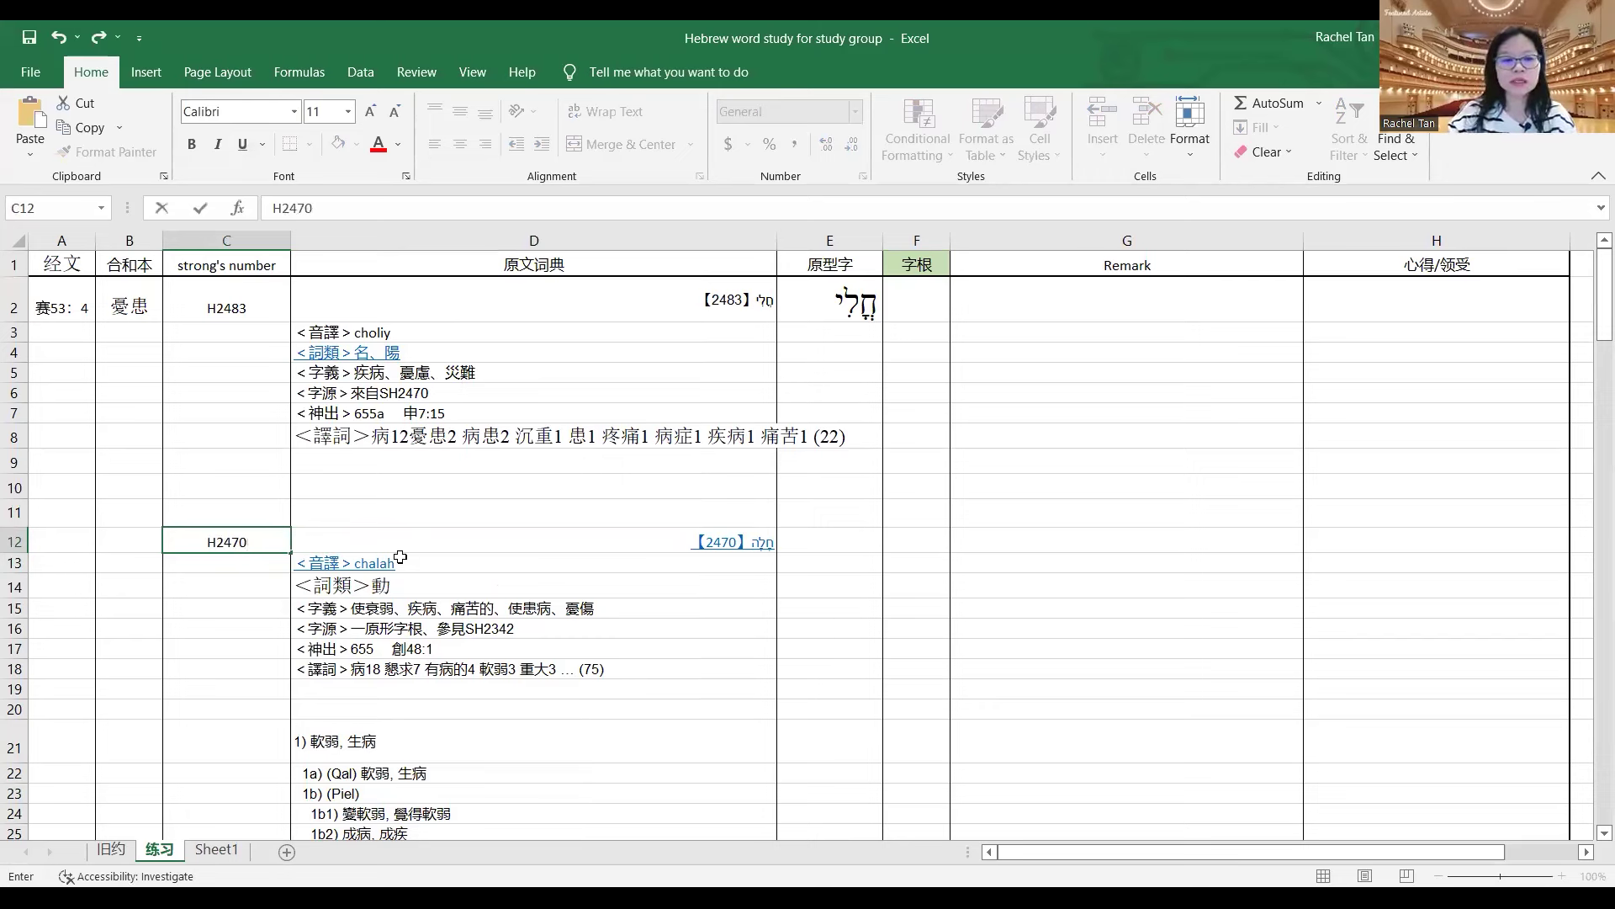
key(Return)
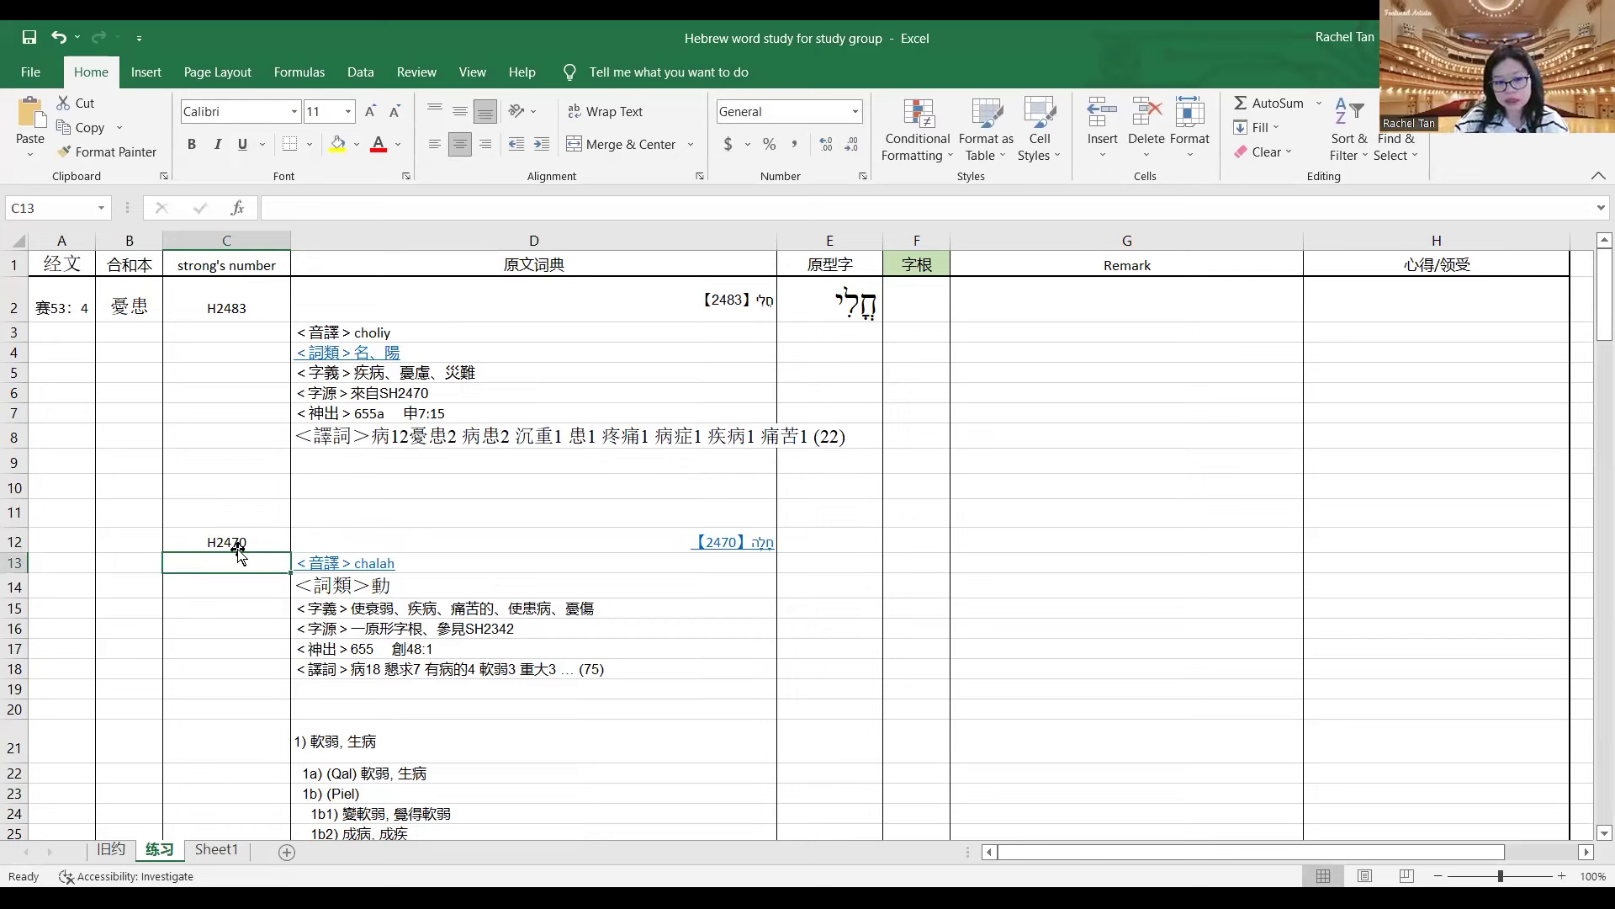
click(266, 543)
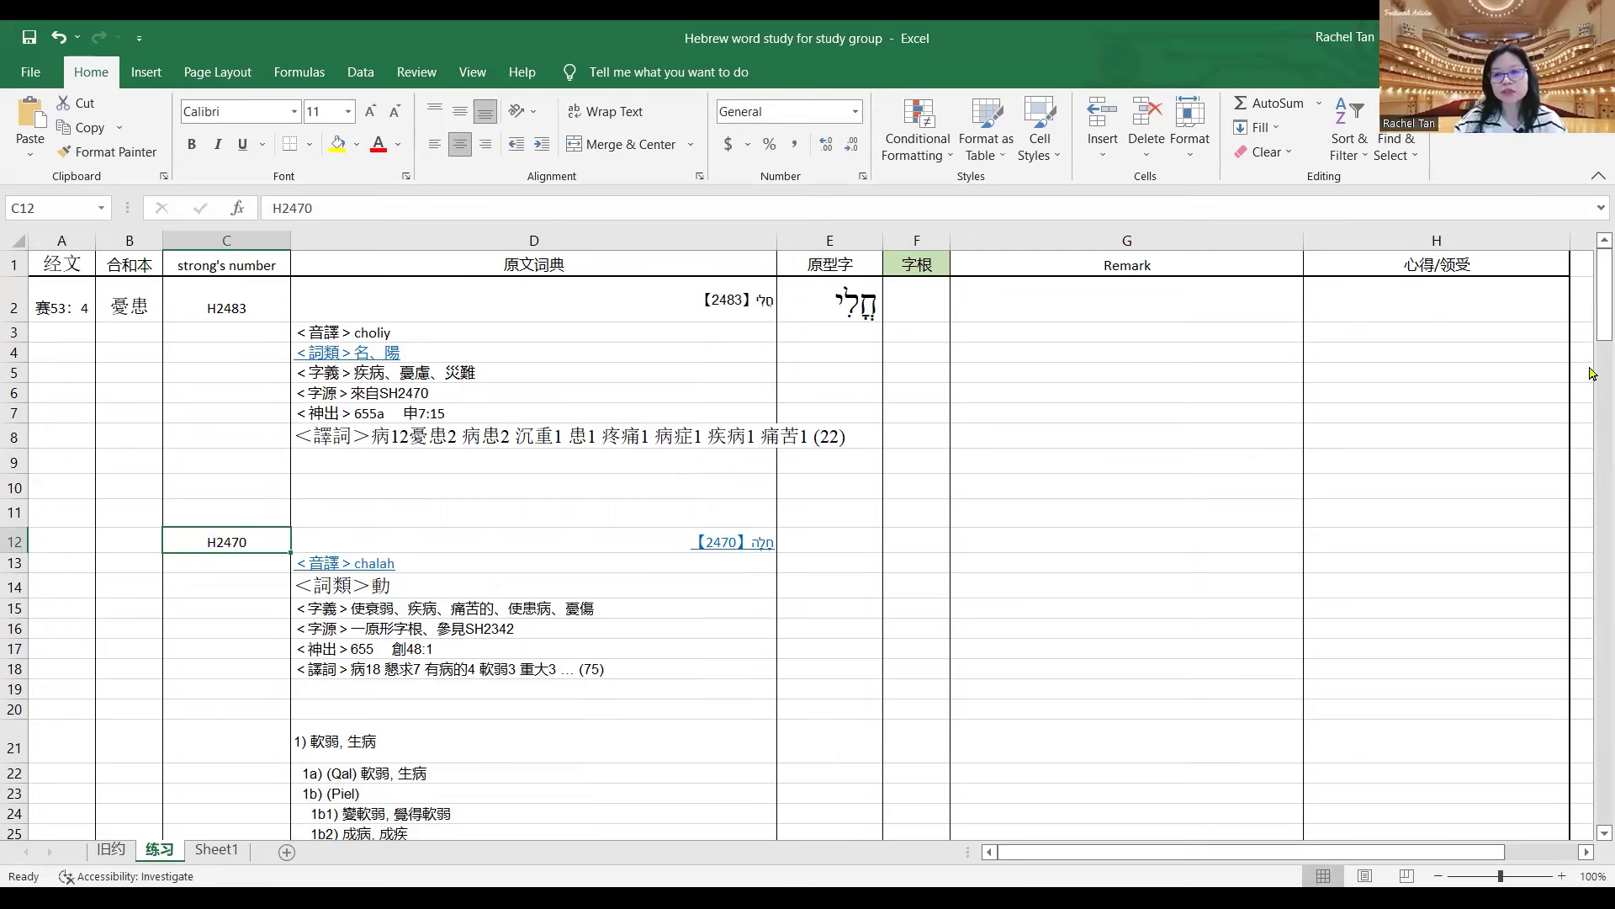
drag(1604, 337, 1417, 465)
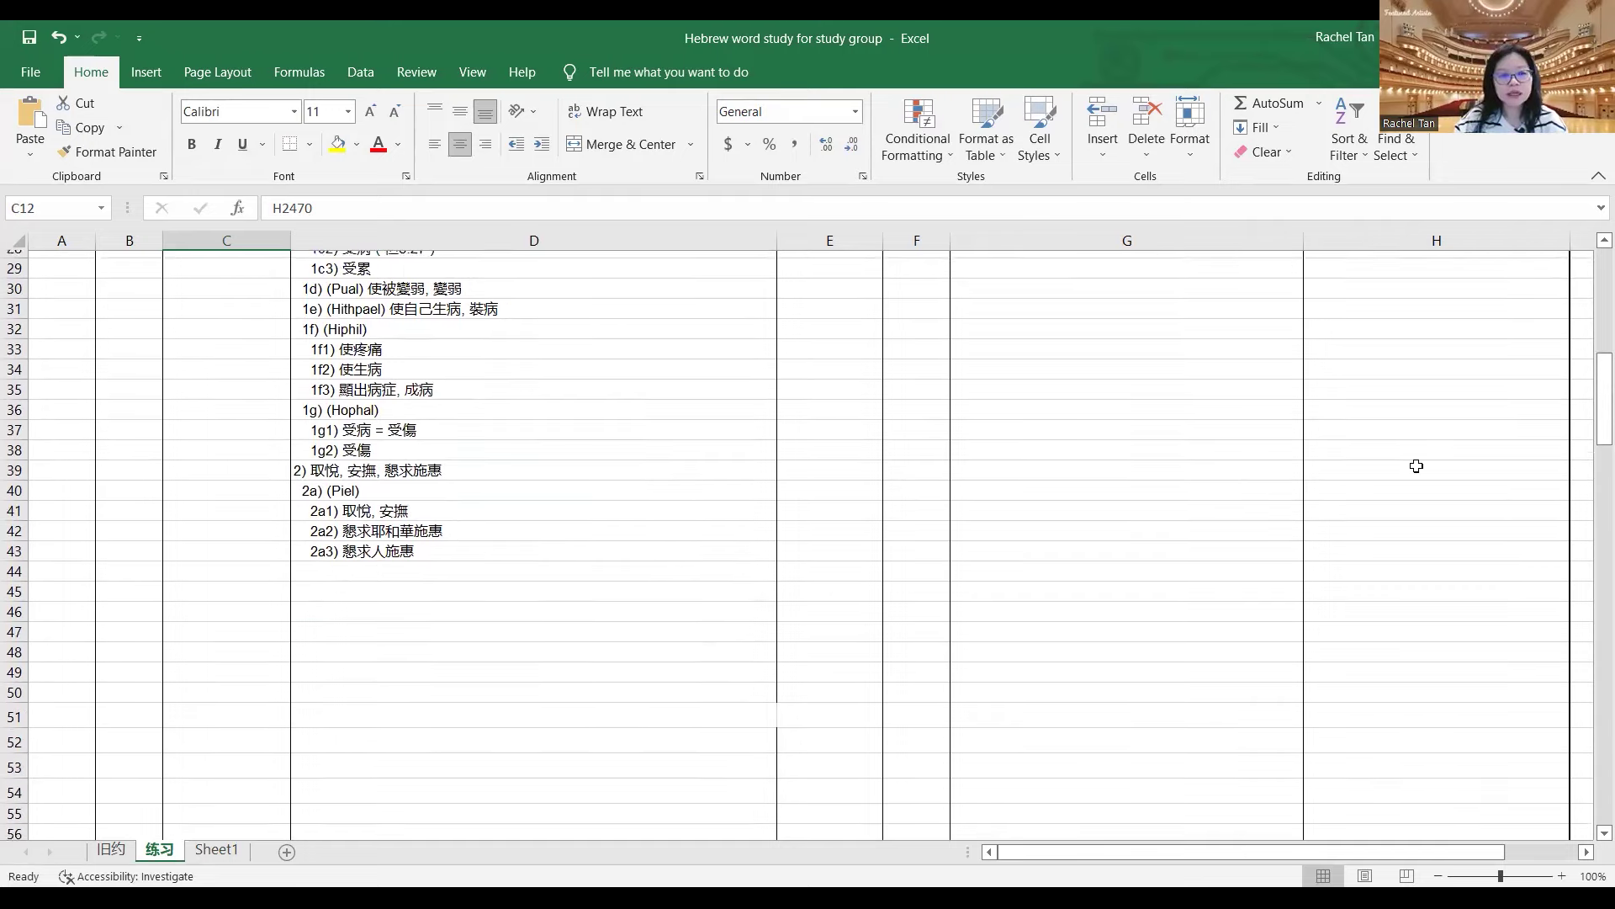
click(558, 627)
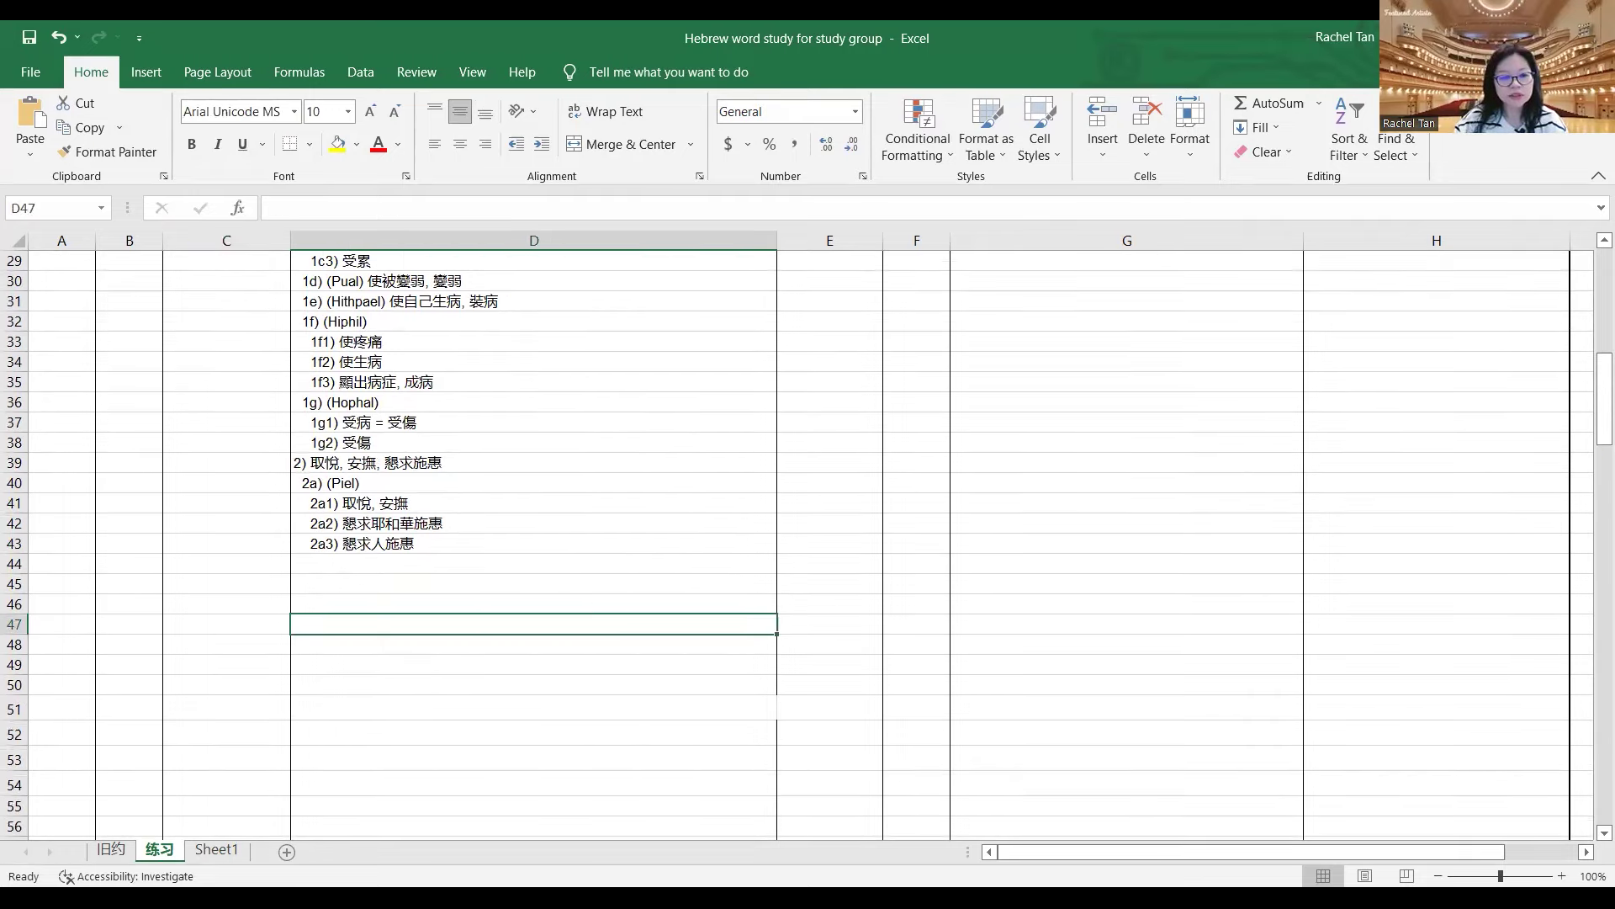
- Switch to the dictionary, look through entry 02470 and open its compared entry 02342
key(alt+Tab)
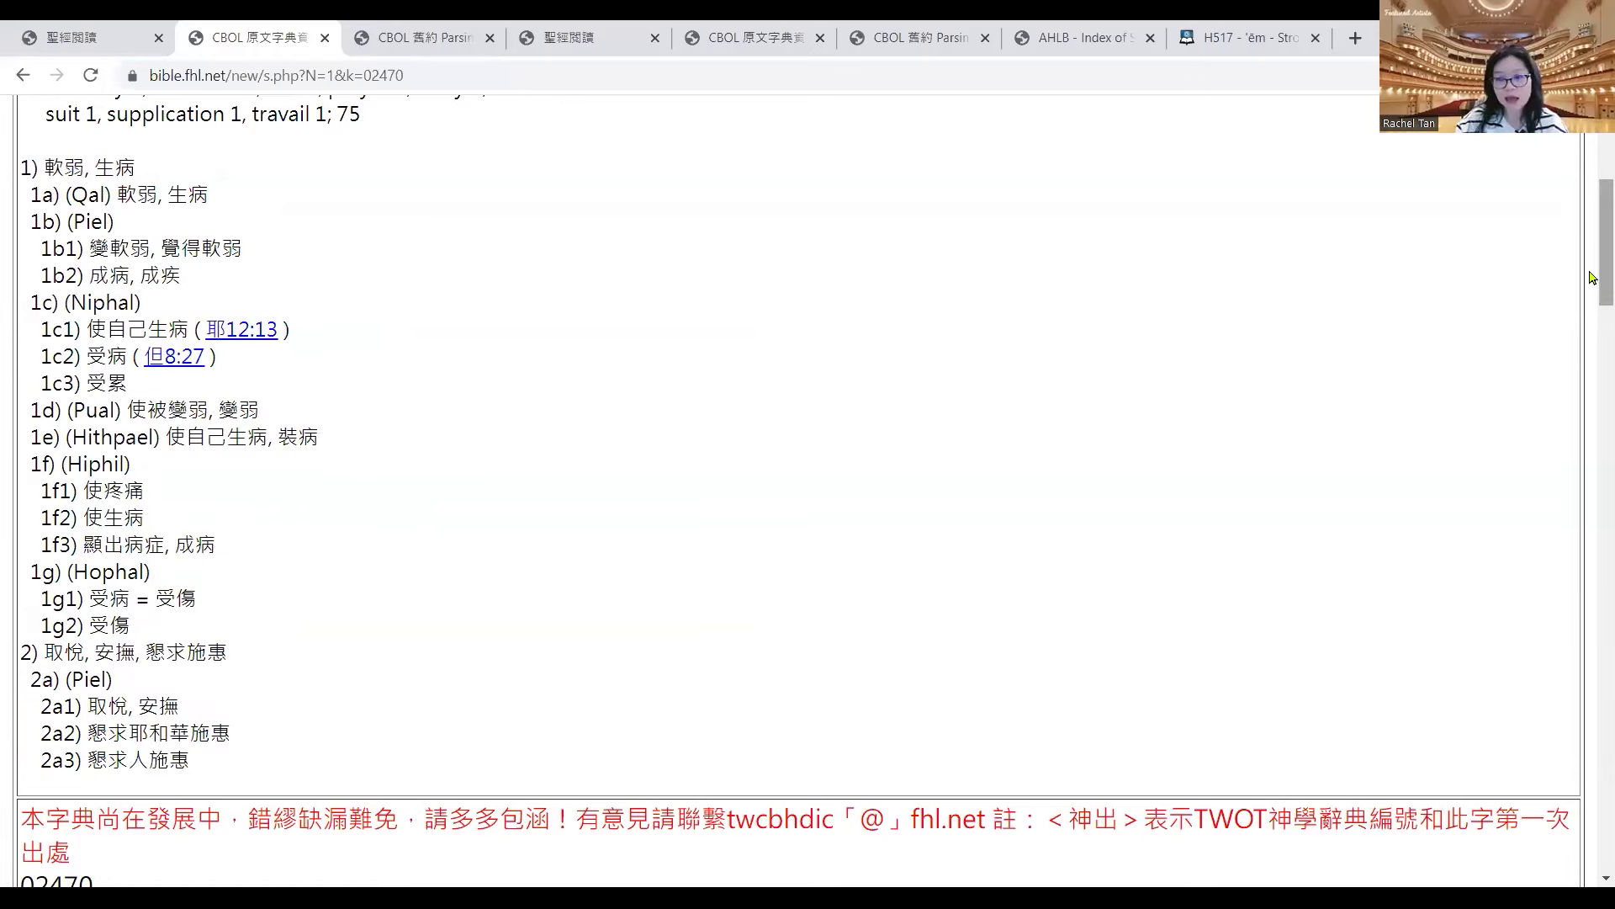
scroll(1593, 340, down, 3)
scroll(1593, 340, down, 20)
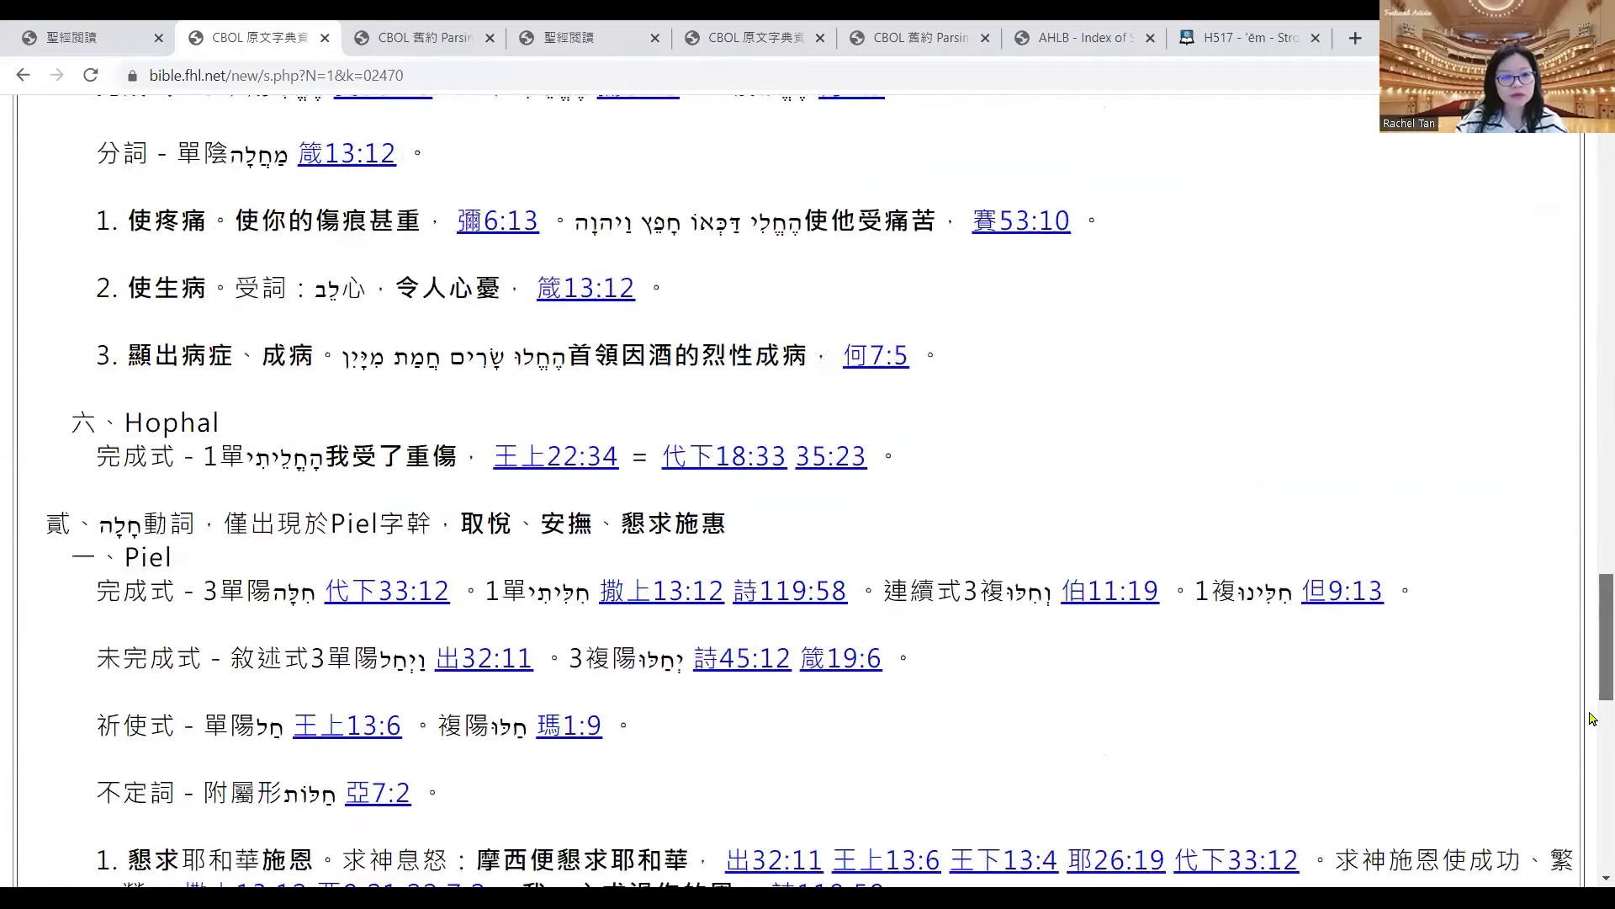
scroll(1592, 793, down, 8)
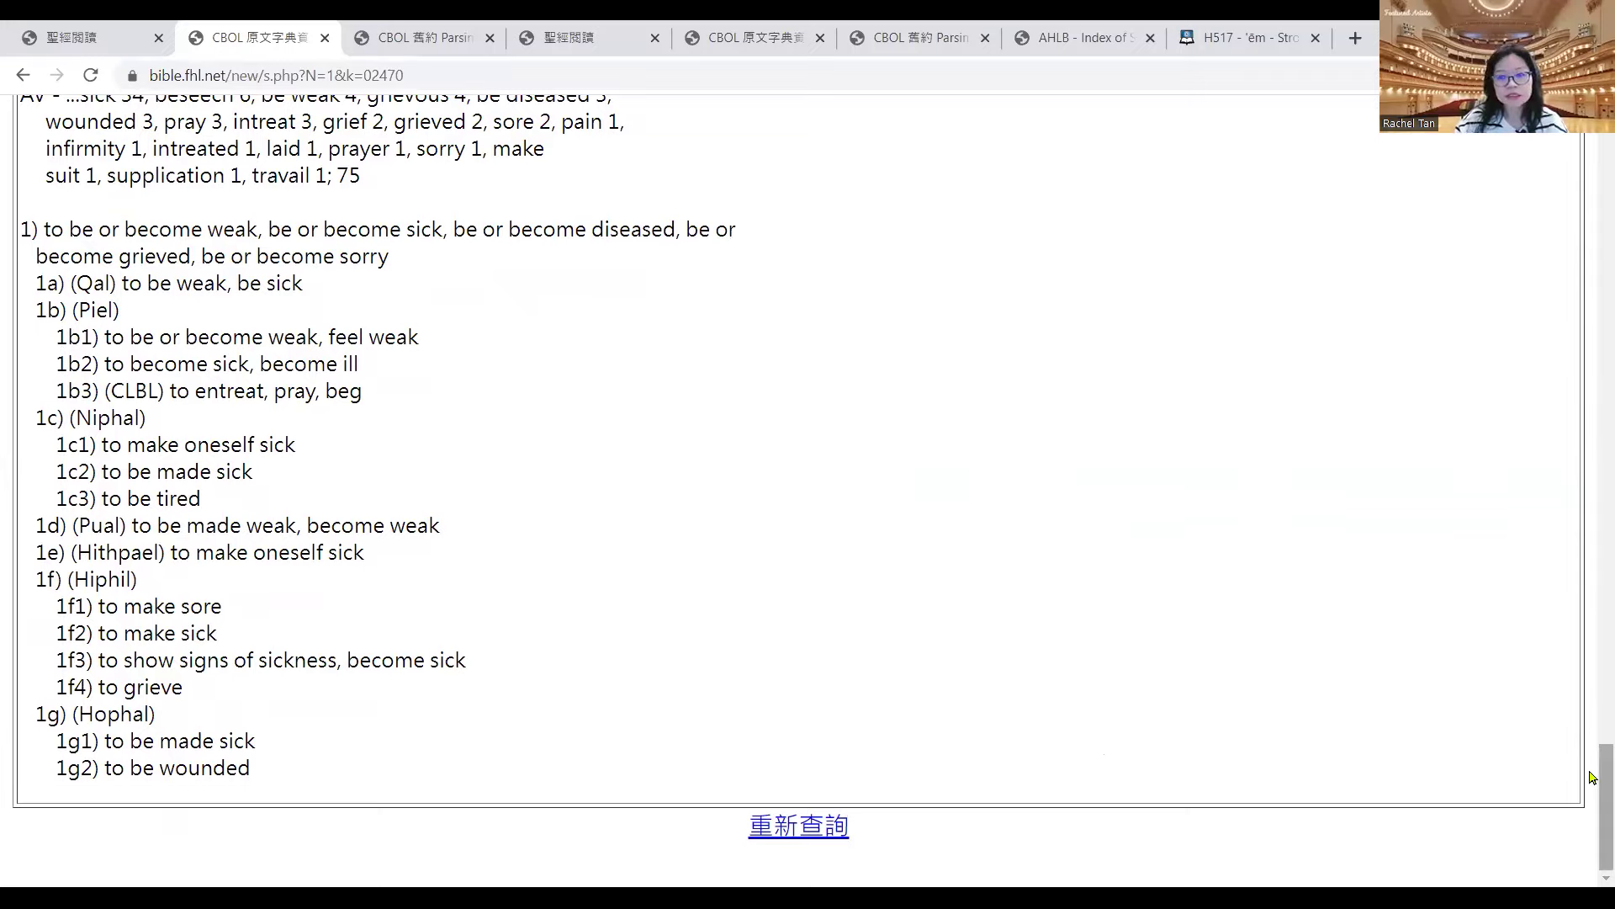
scroll(1593, 775, up, 1)
scroll(1593, 775, up, 8)
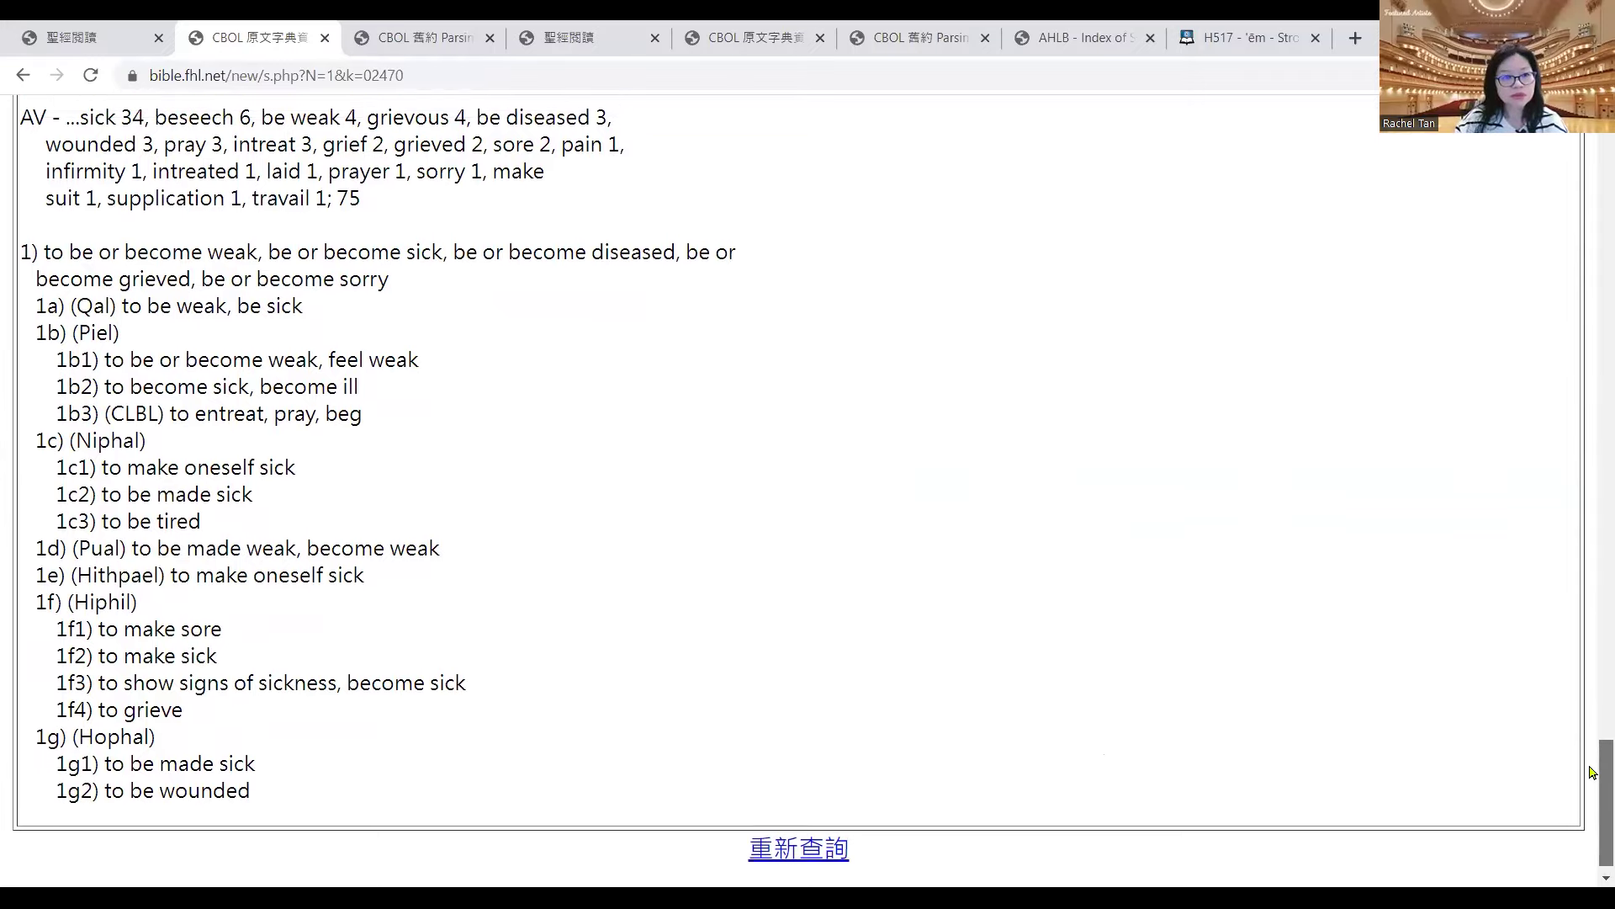
scroll(1592, 566, up, 20)
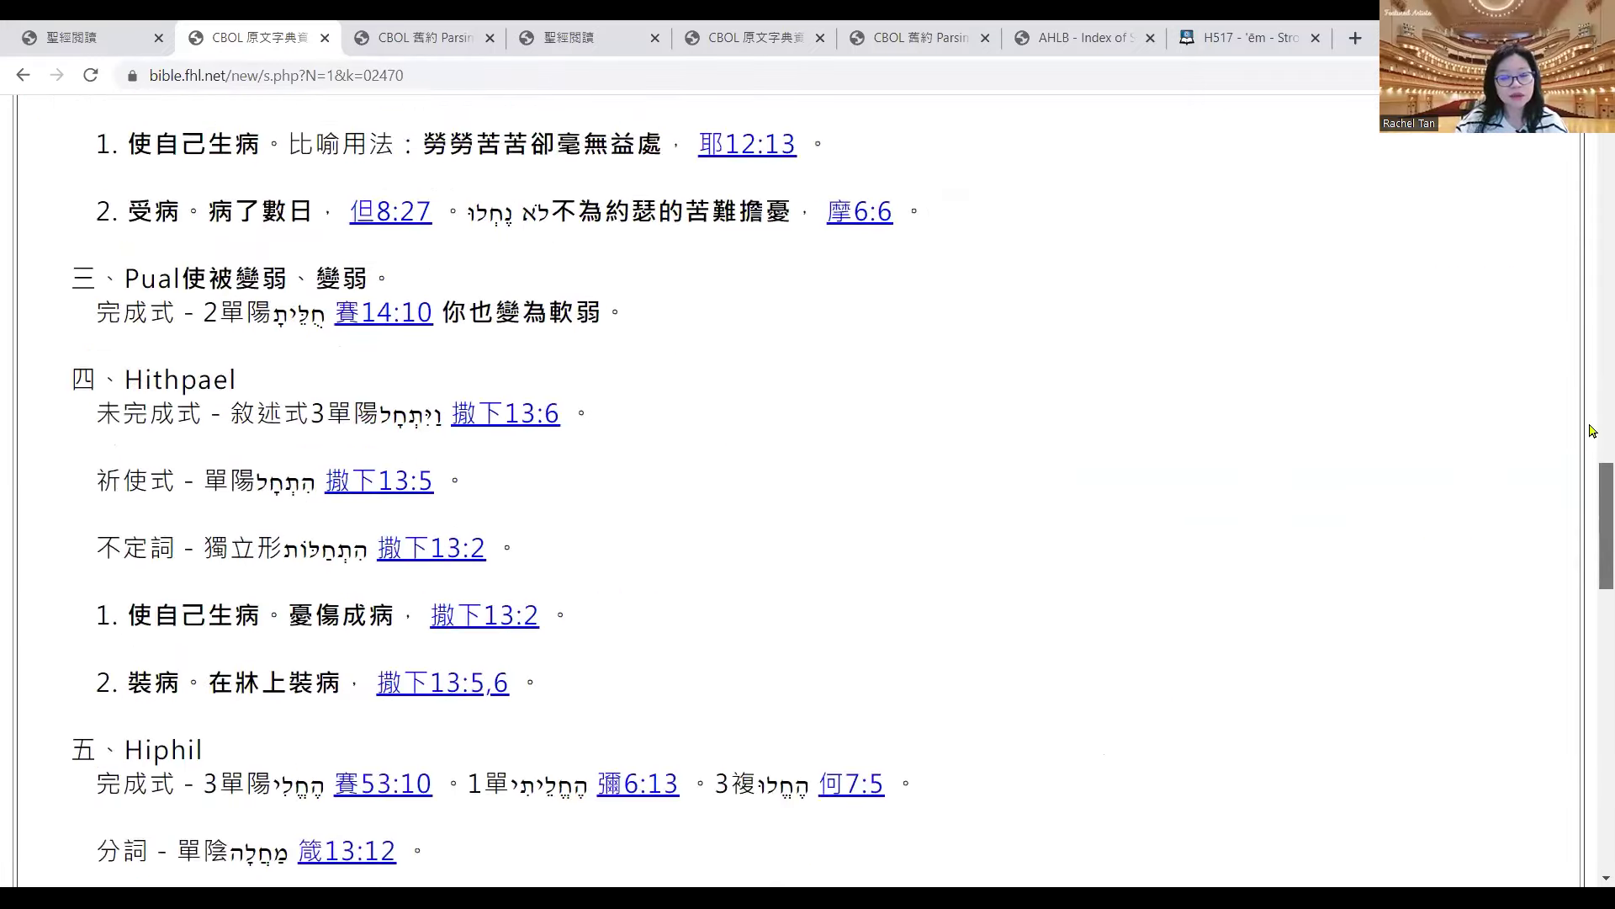
mouse_move(1593, 165)
mouse_down()
mouse_move(1593, 207)
mouse_move(1593, 145)
mouse_up()
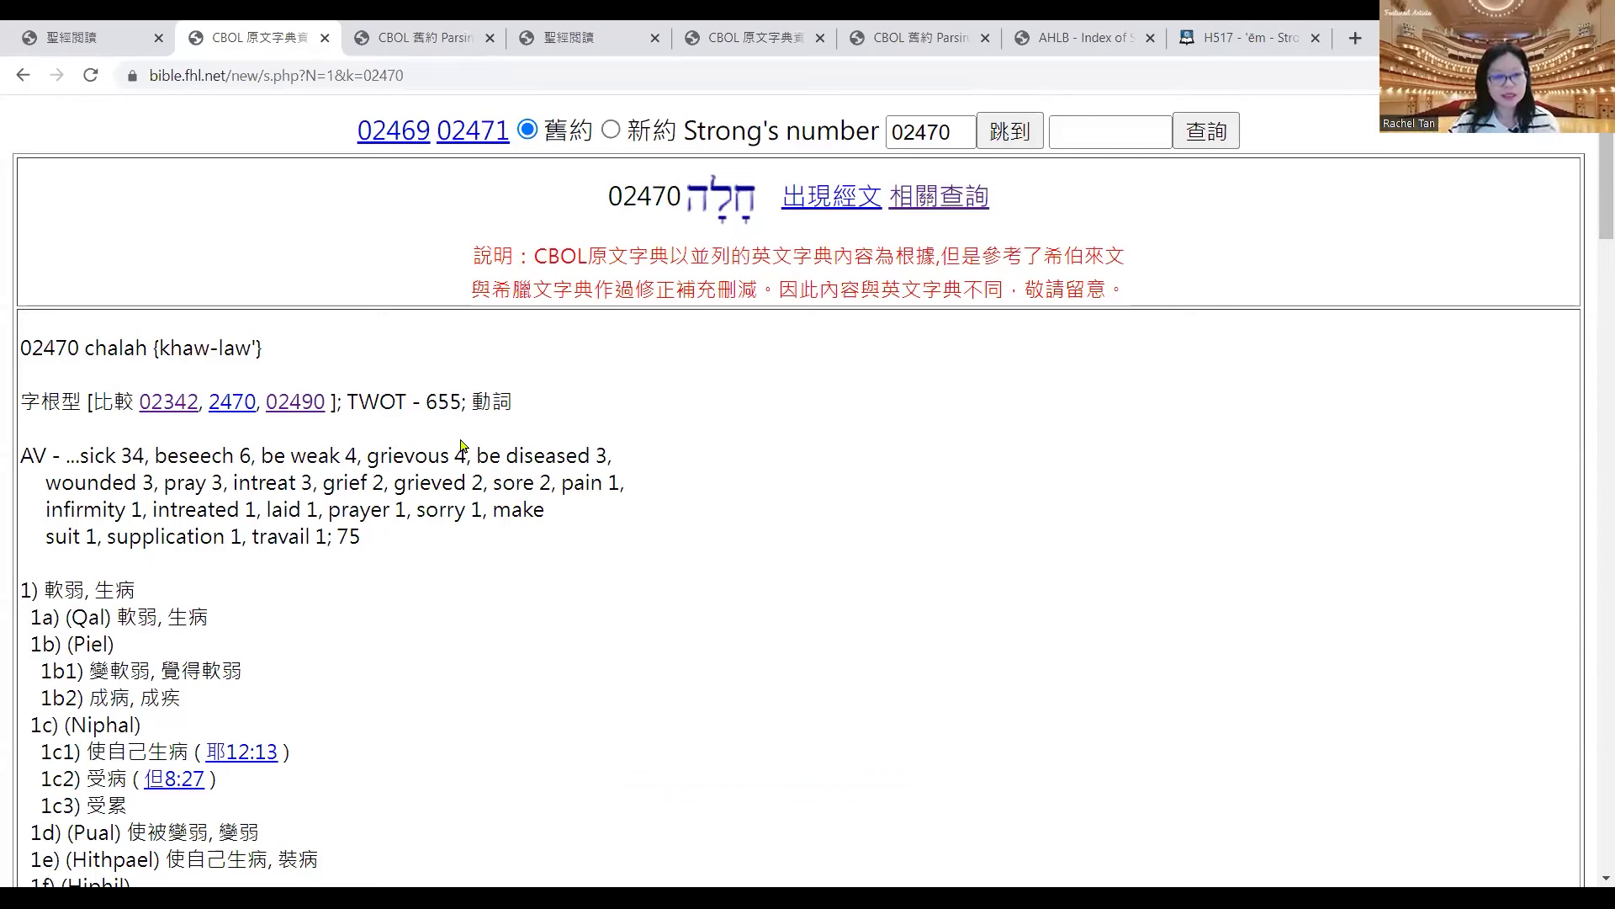
click(166, 409)
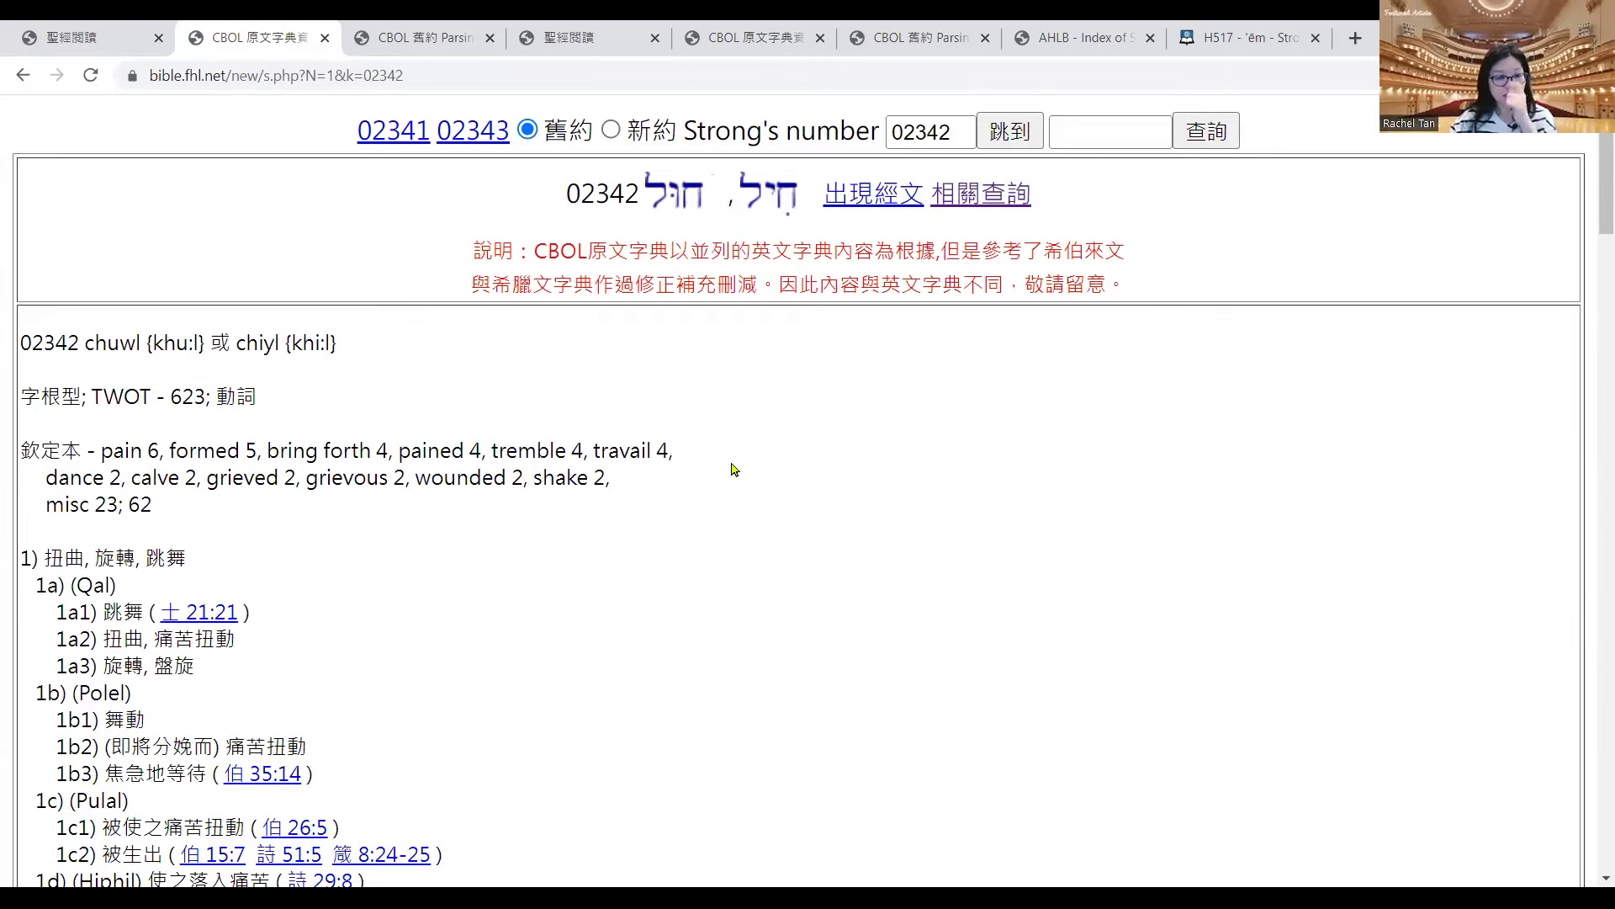
- Copy the dictionary block of entry 02342 from the 【2342】 line through the 譯詞 line
drag(1592, 220, 1593, 269)
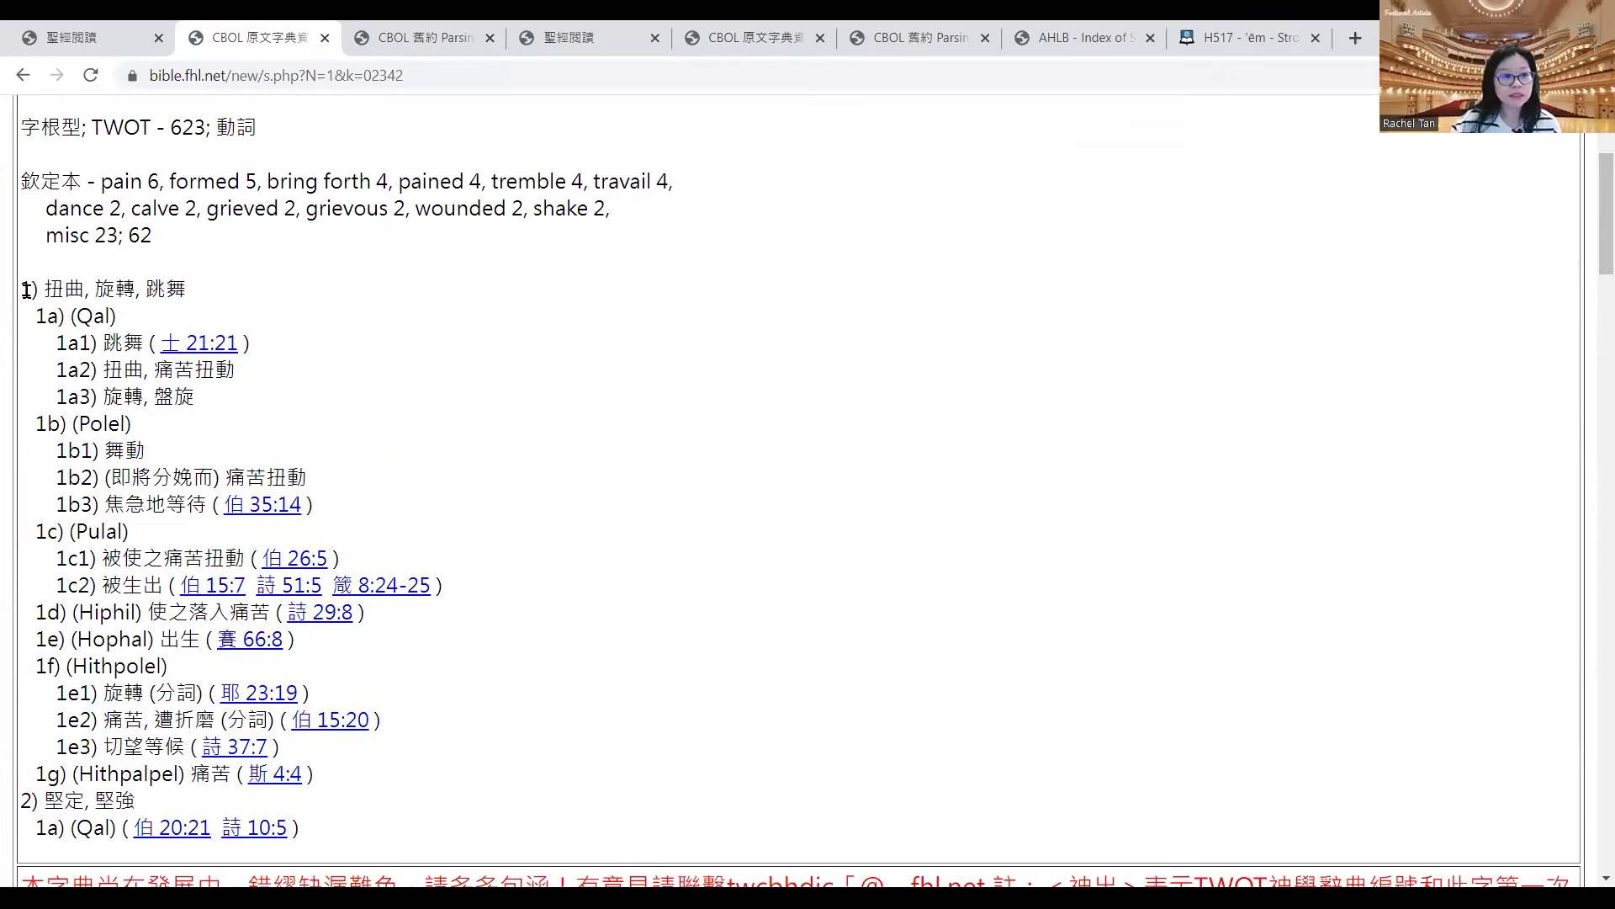
drag(23, 290, 509, 797)
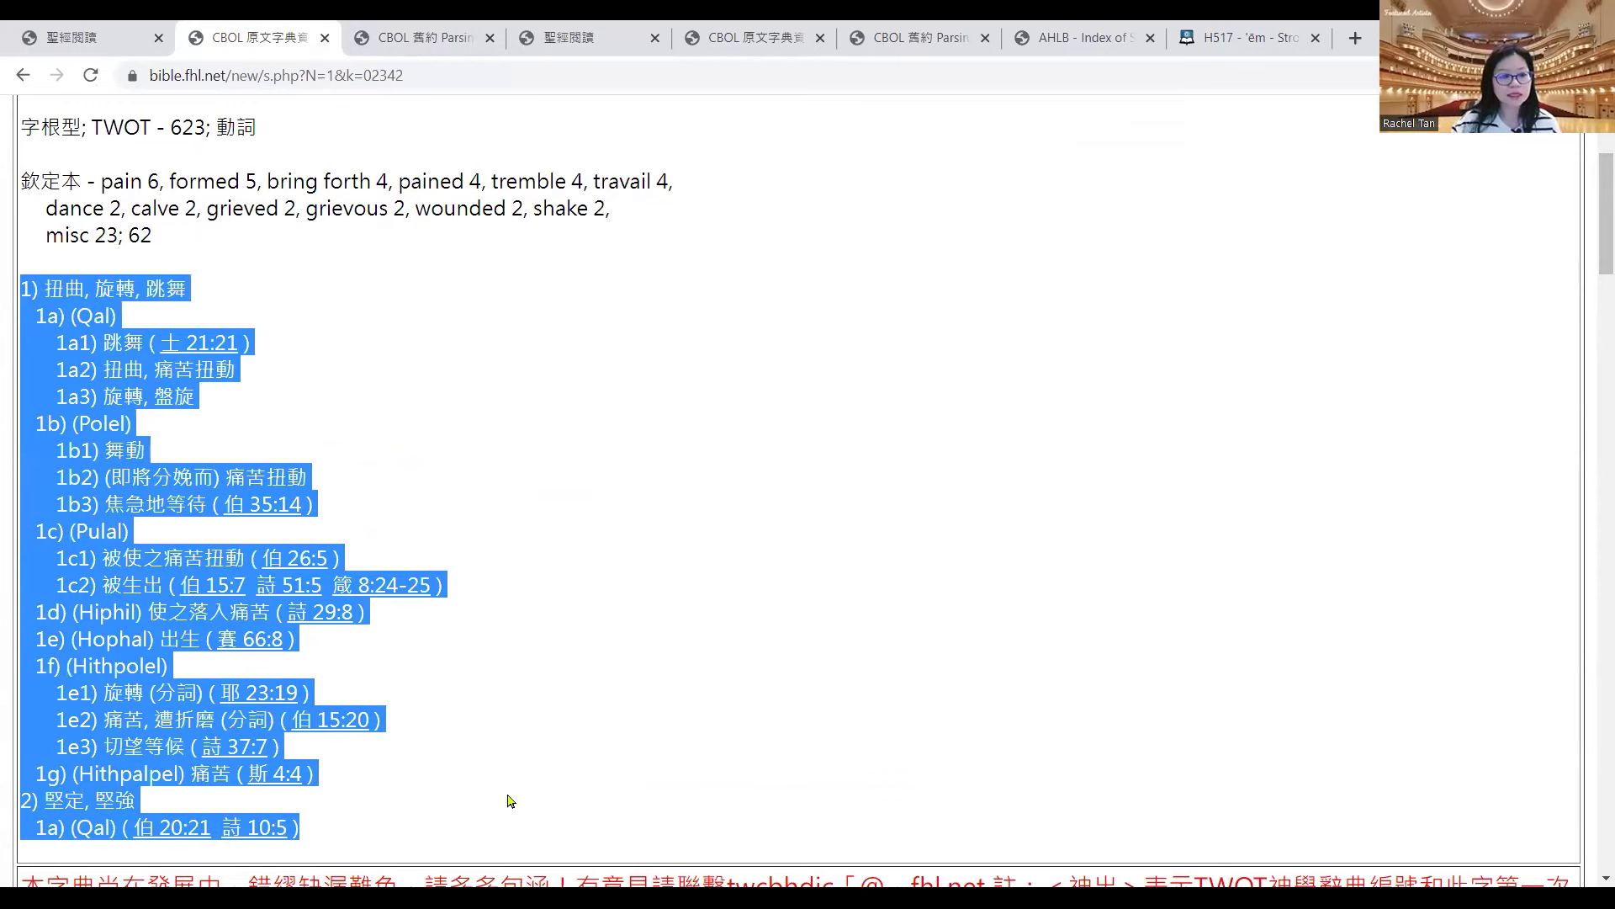
scroll(882, 488, down, 5)
scroll(881, 487, down, 2)
drag(27, 294, 906, 497)
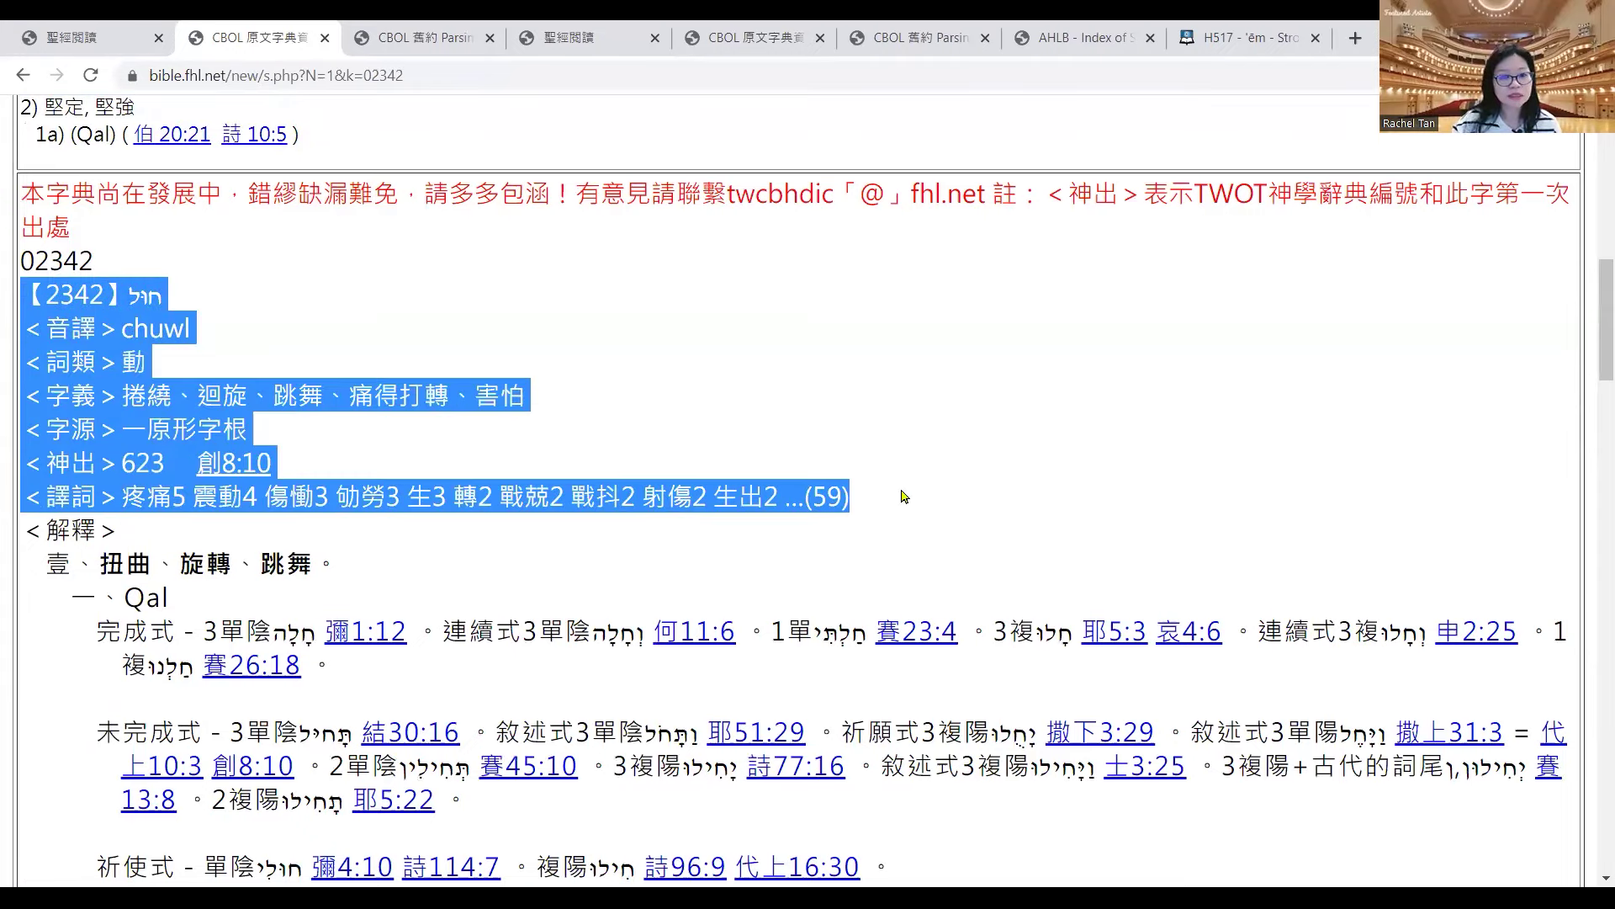
right_click(115, 311)
click(199, 334)
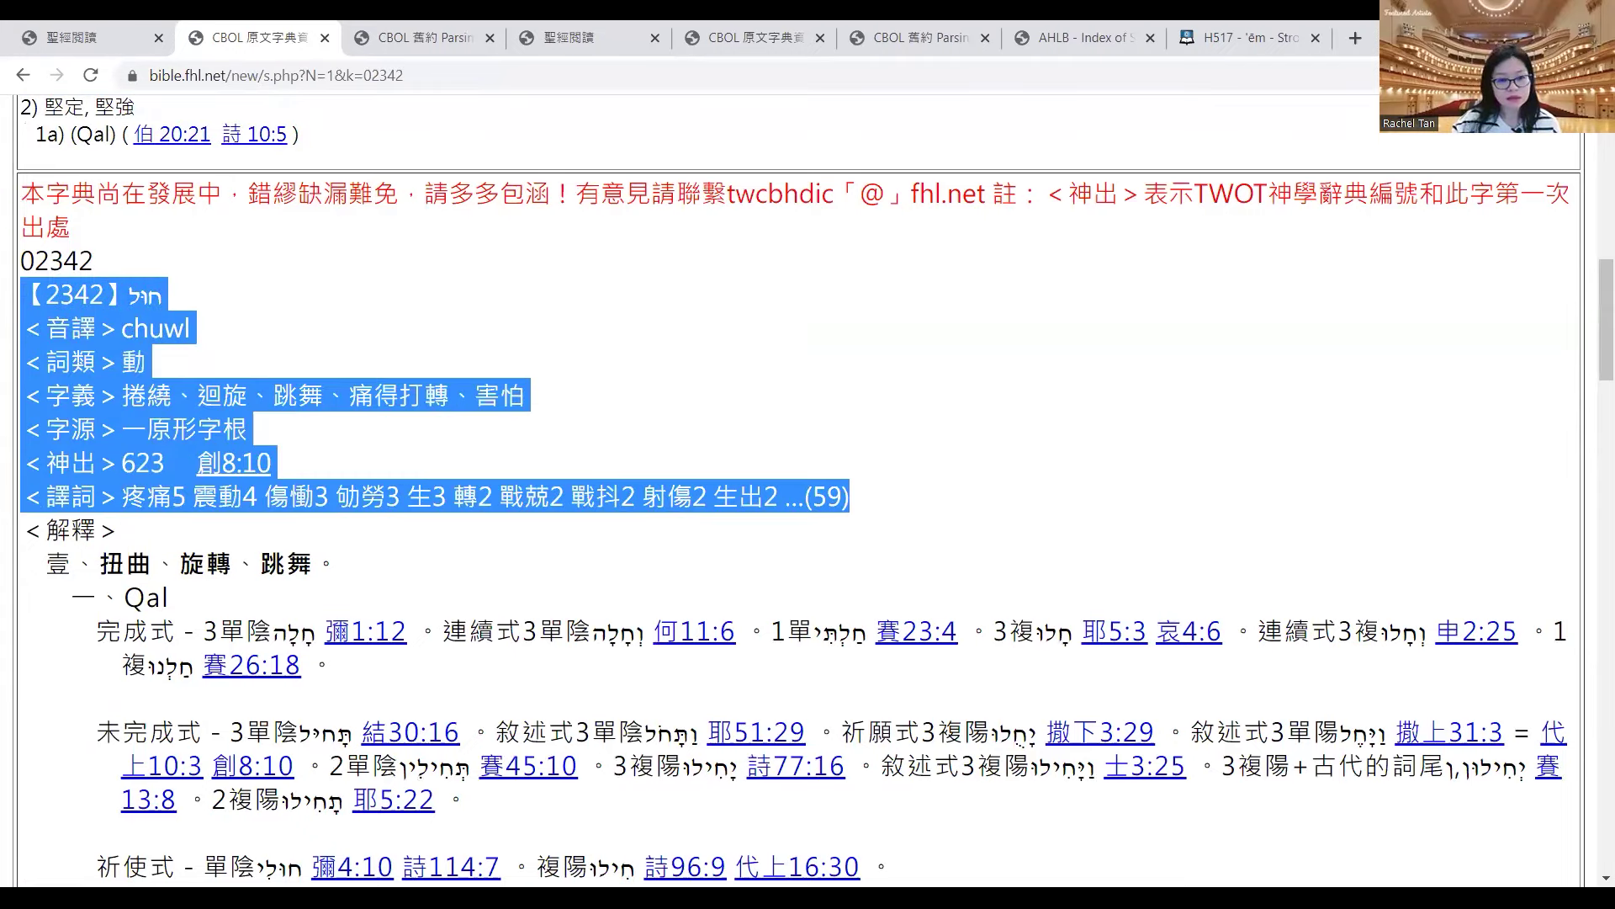
- Switch to the Excel workbook, paste the copied 2342 dictionary text into D47 with destination formatting, and select D55
key(alt+Tab)
right_click(417, 630)
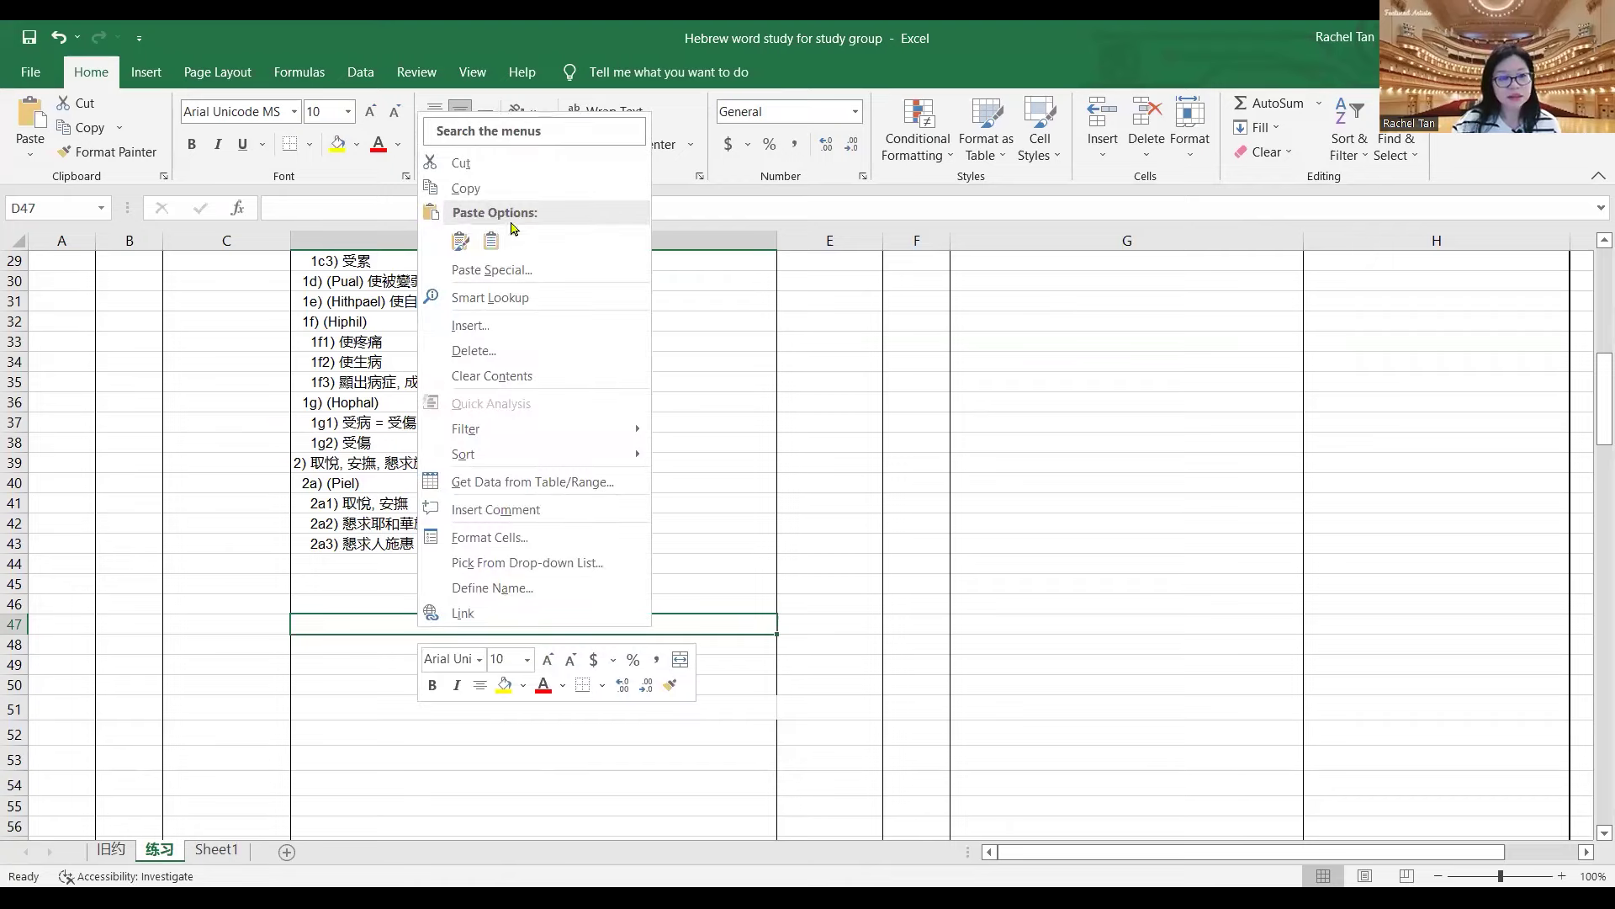
click(492, 242)
click(446, 803)
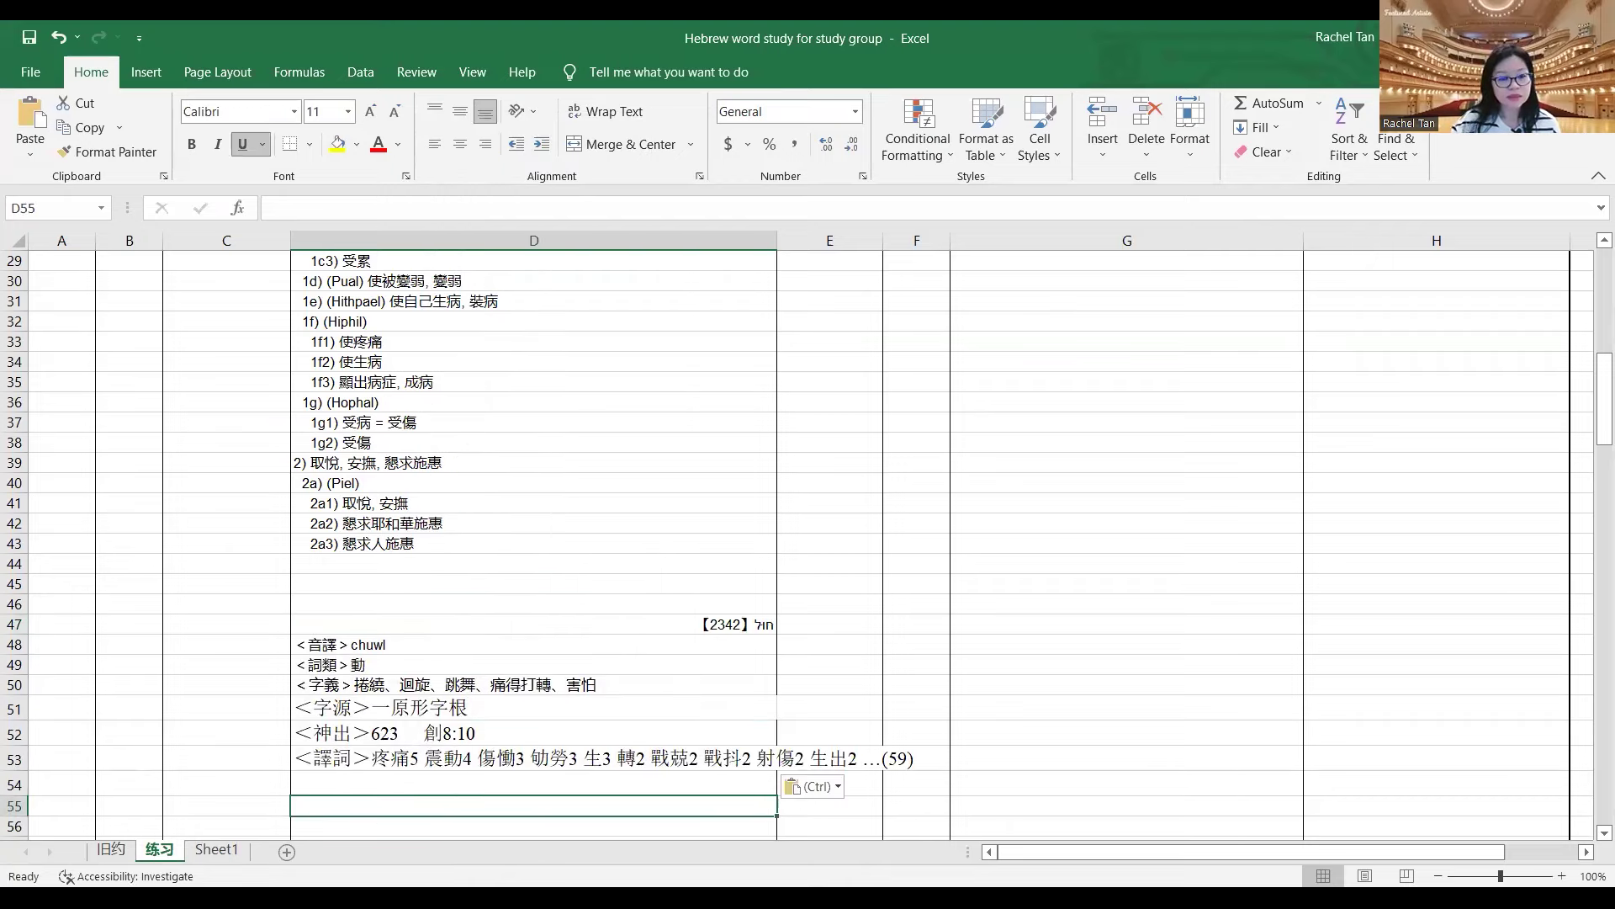
- Switch to dictionary entry 02342 and copy the numbered meanings list from 1) 扭曲, 旋轉, 跳舞 through the (Qal) line under 2) 堅定, 堅強
key(alt+Tab)
scroll(558, 263, down, 6)
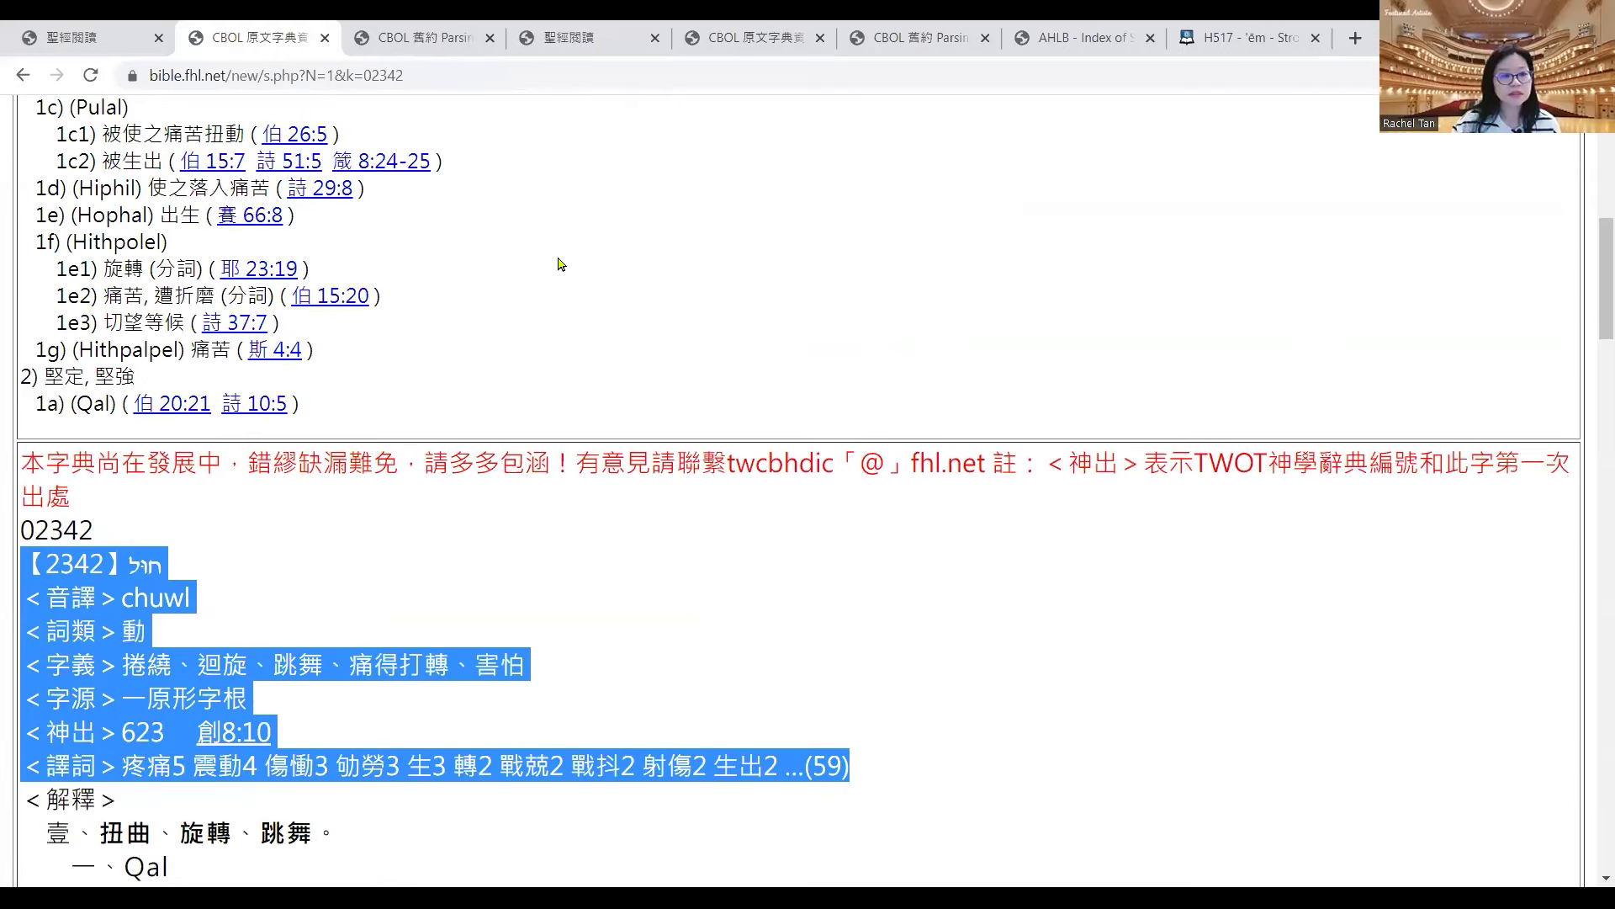
scroll(1593, 255, up, 1)
scroll(1592, 255, up, 2)
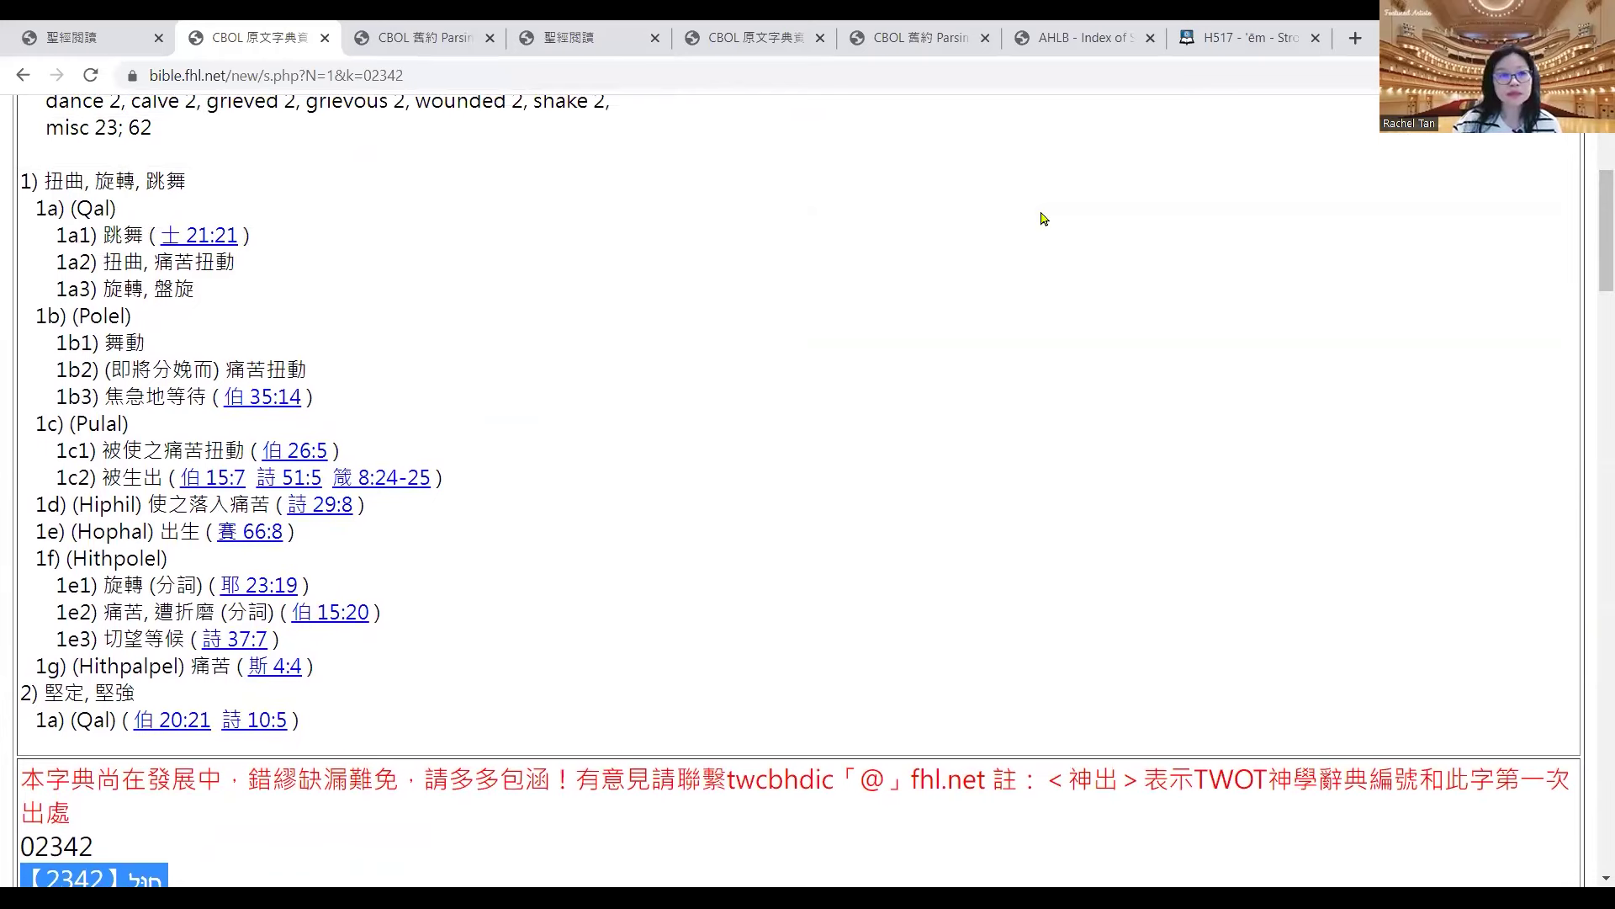
drag(17, 181, 414, 720)
click(137, 288)
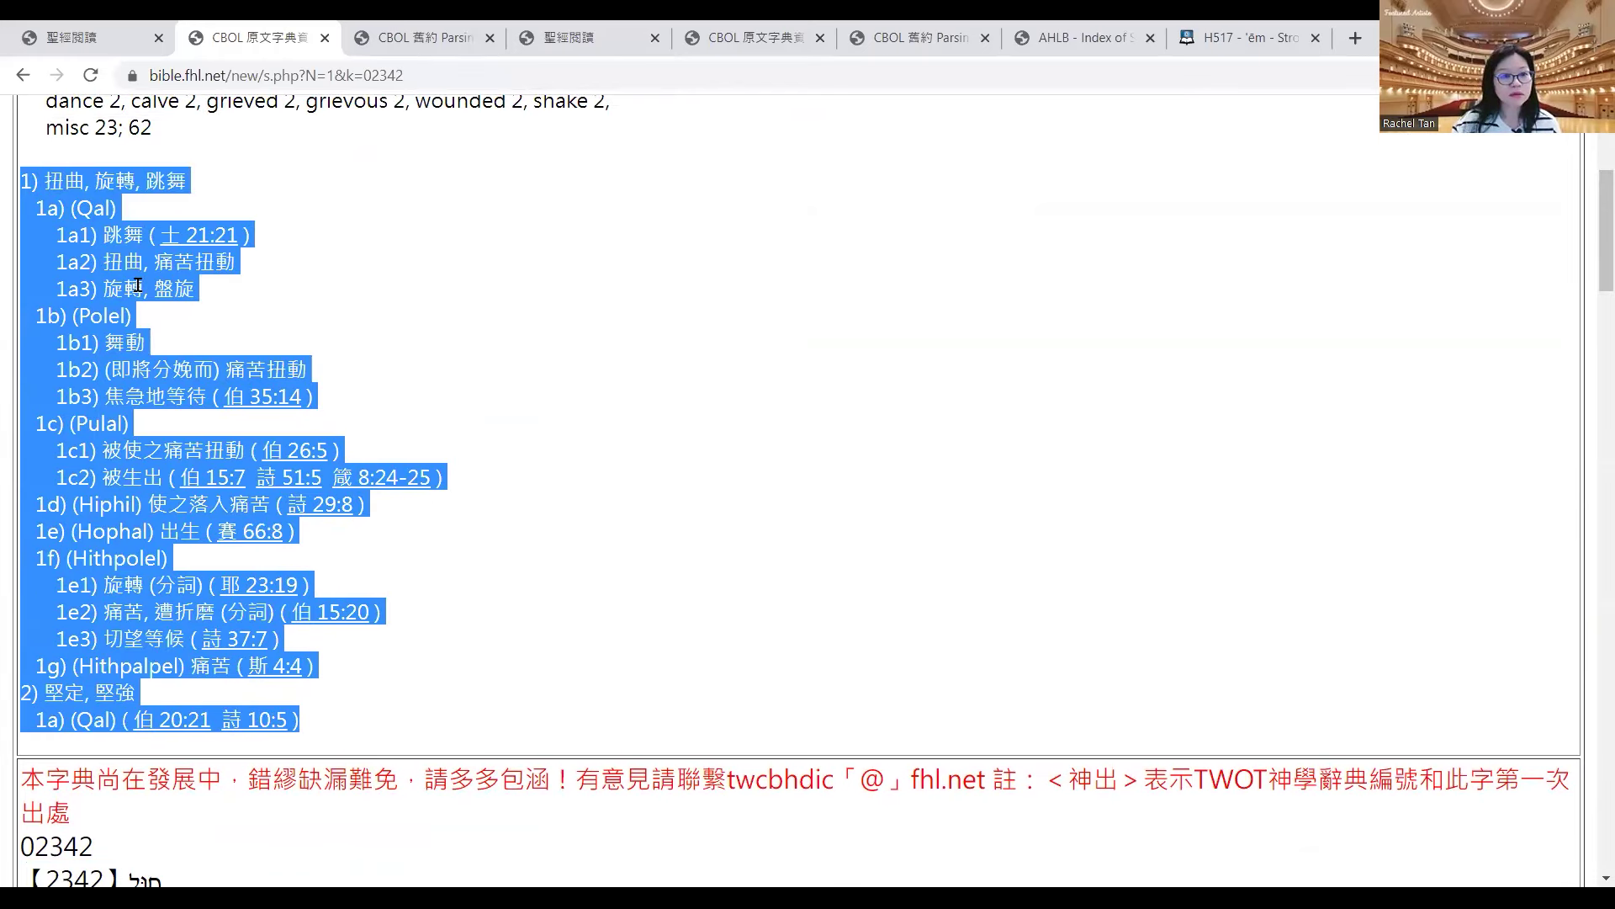
- Switch to the Excel workbook and paste the copied 2342 meanings into D55 with destination formatting
key(alt+Tab)
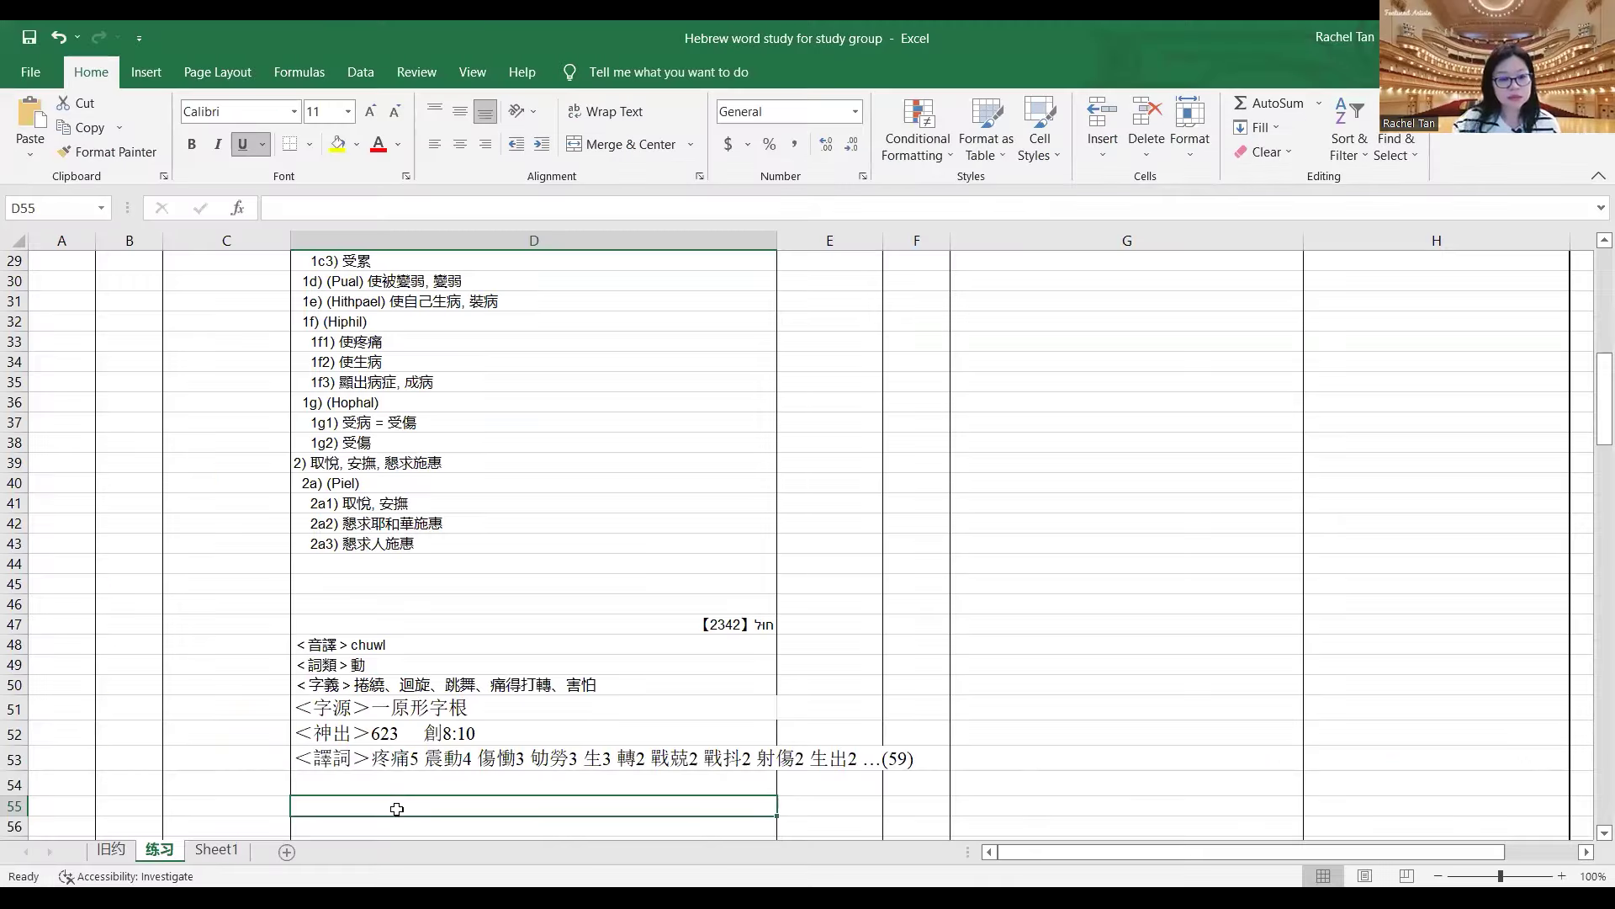
right_click(397, 808)
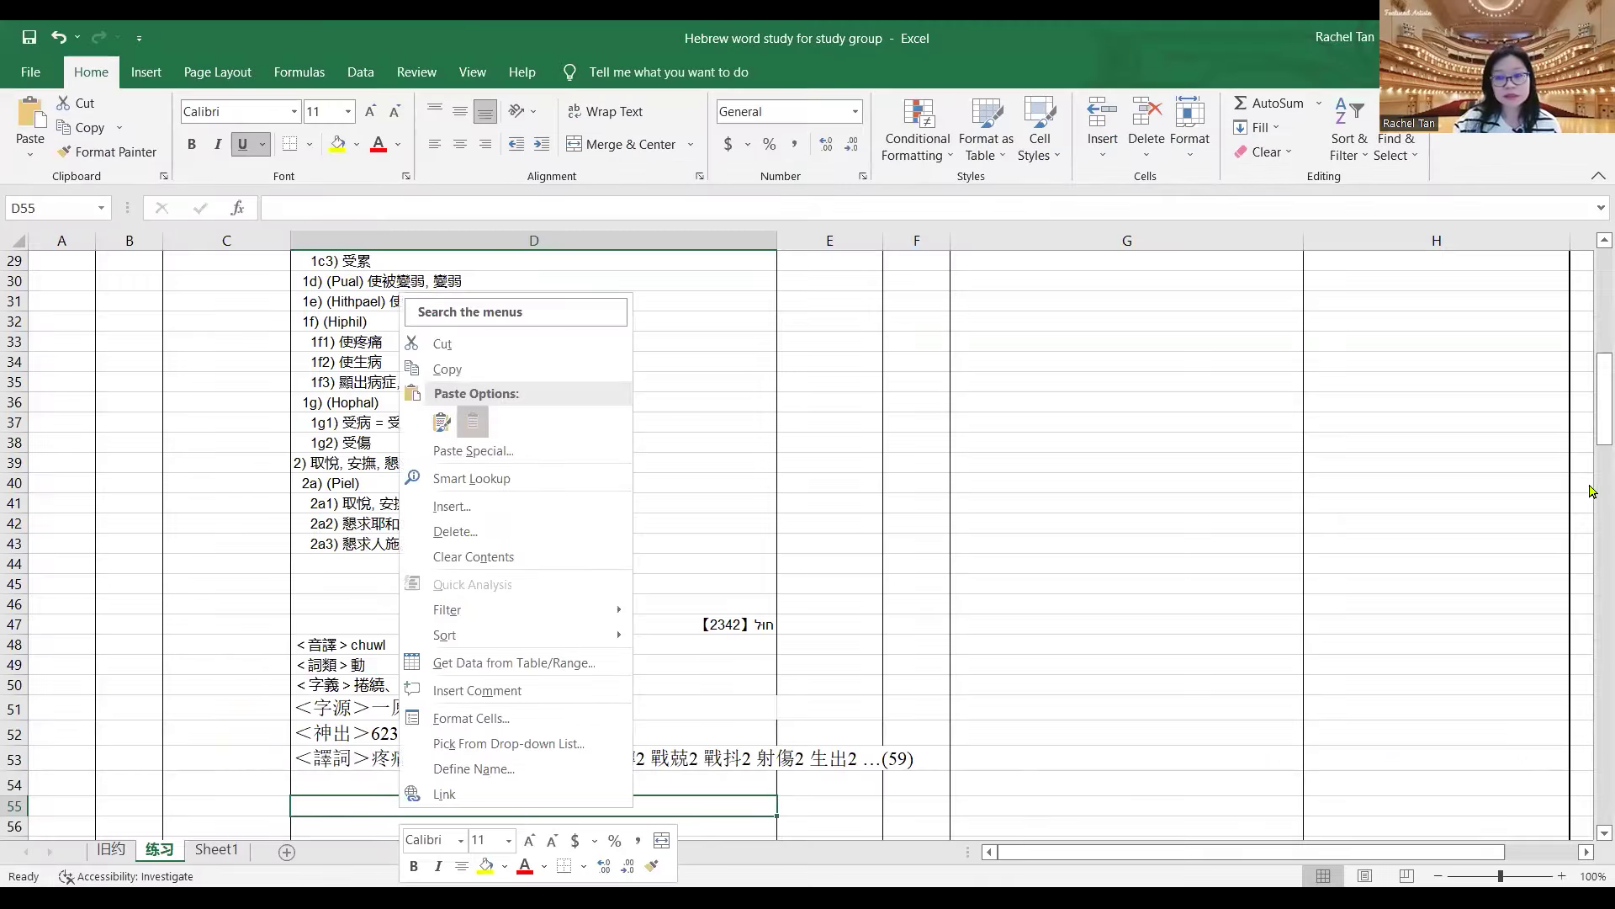
key(ctrl+v)
drag(1593, 431, 1592, 567)
click(612, 629)
drag(1592, 484, 1590, 418)
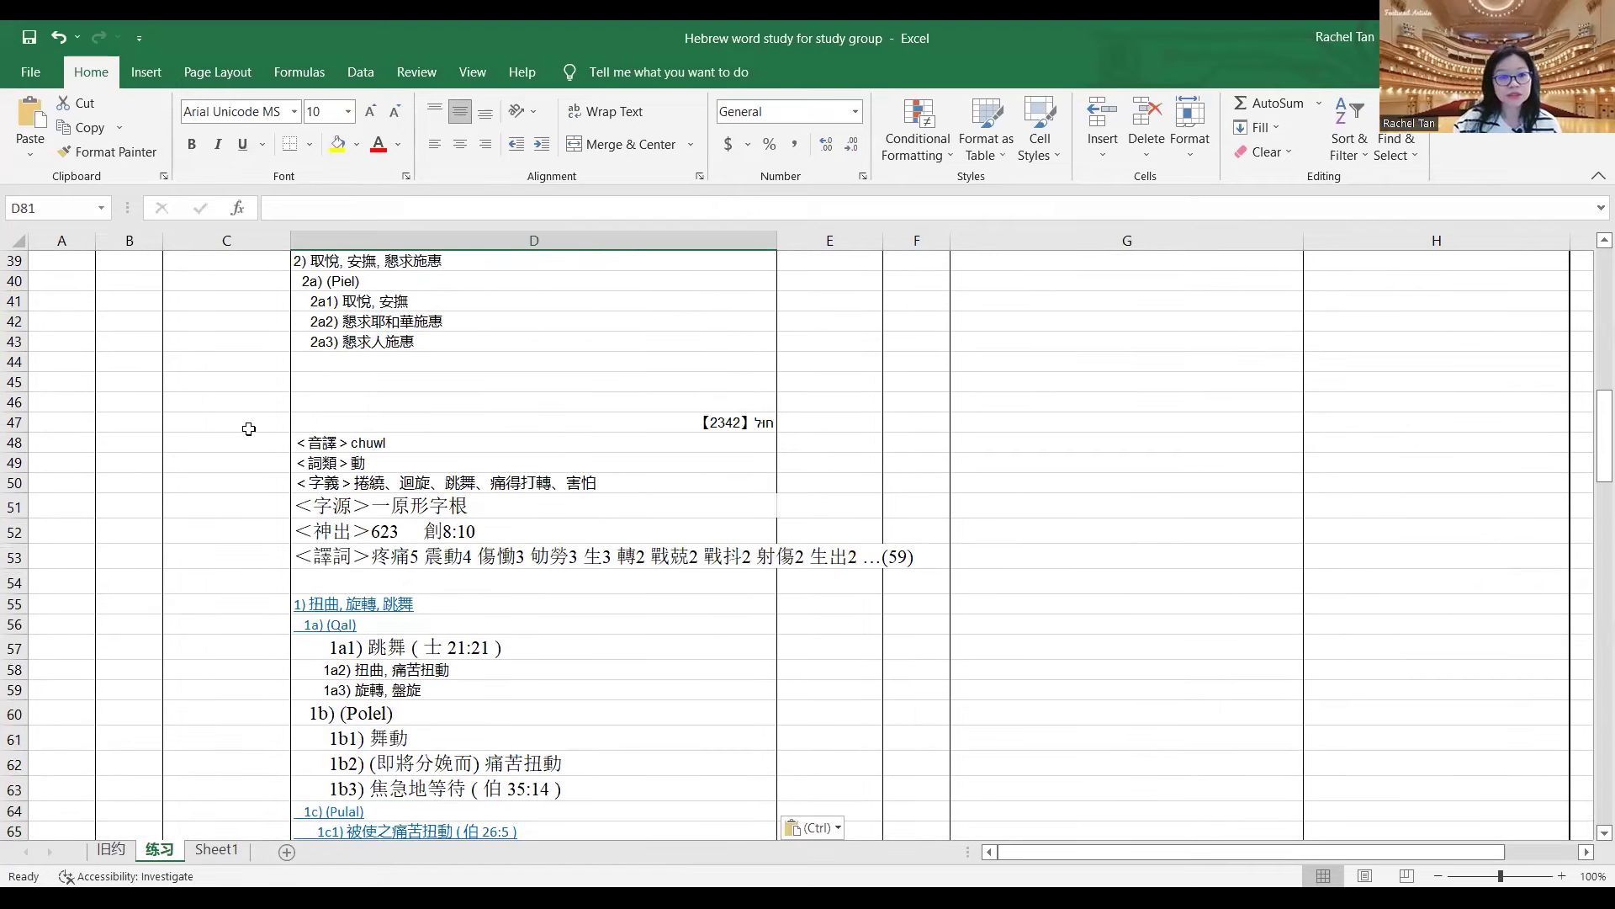
- Enter H2342 as the strong's number in C47, beside the 【2342】 line
click(244, 425)
text(H)
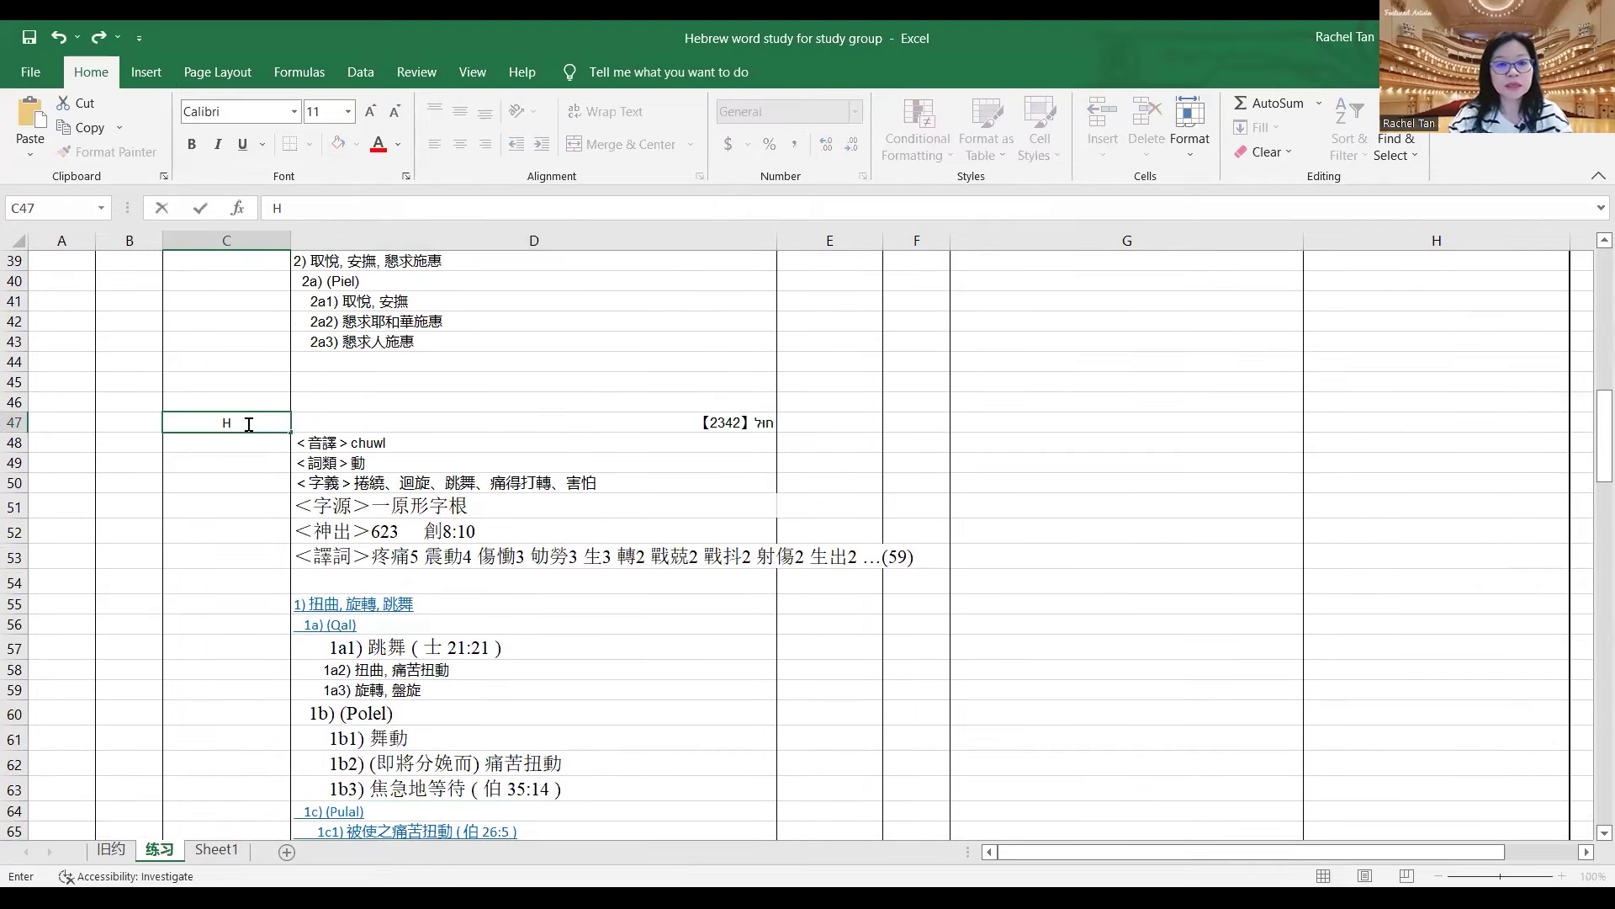
text(2342)
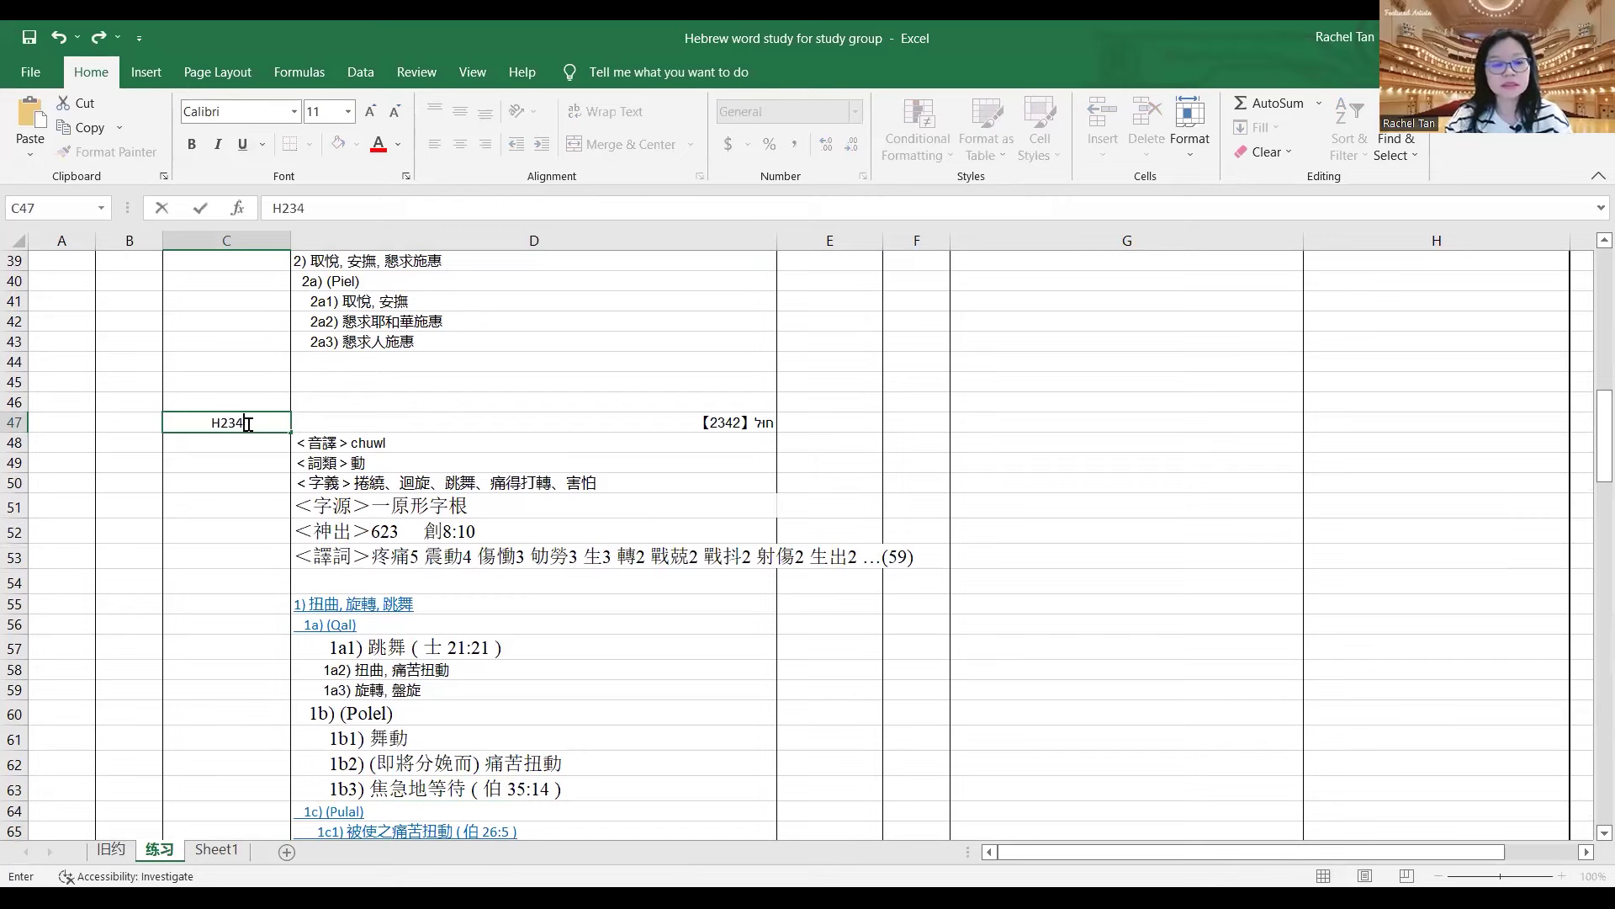
click(136, 605)
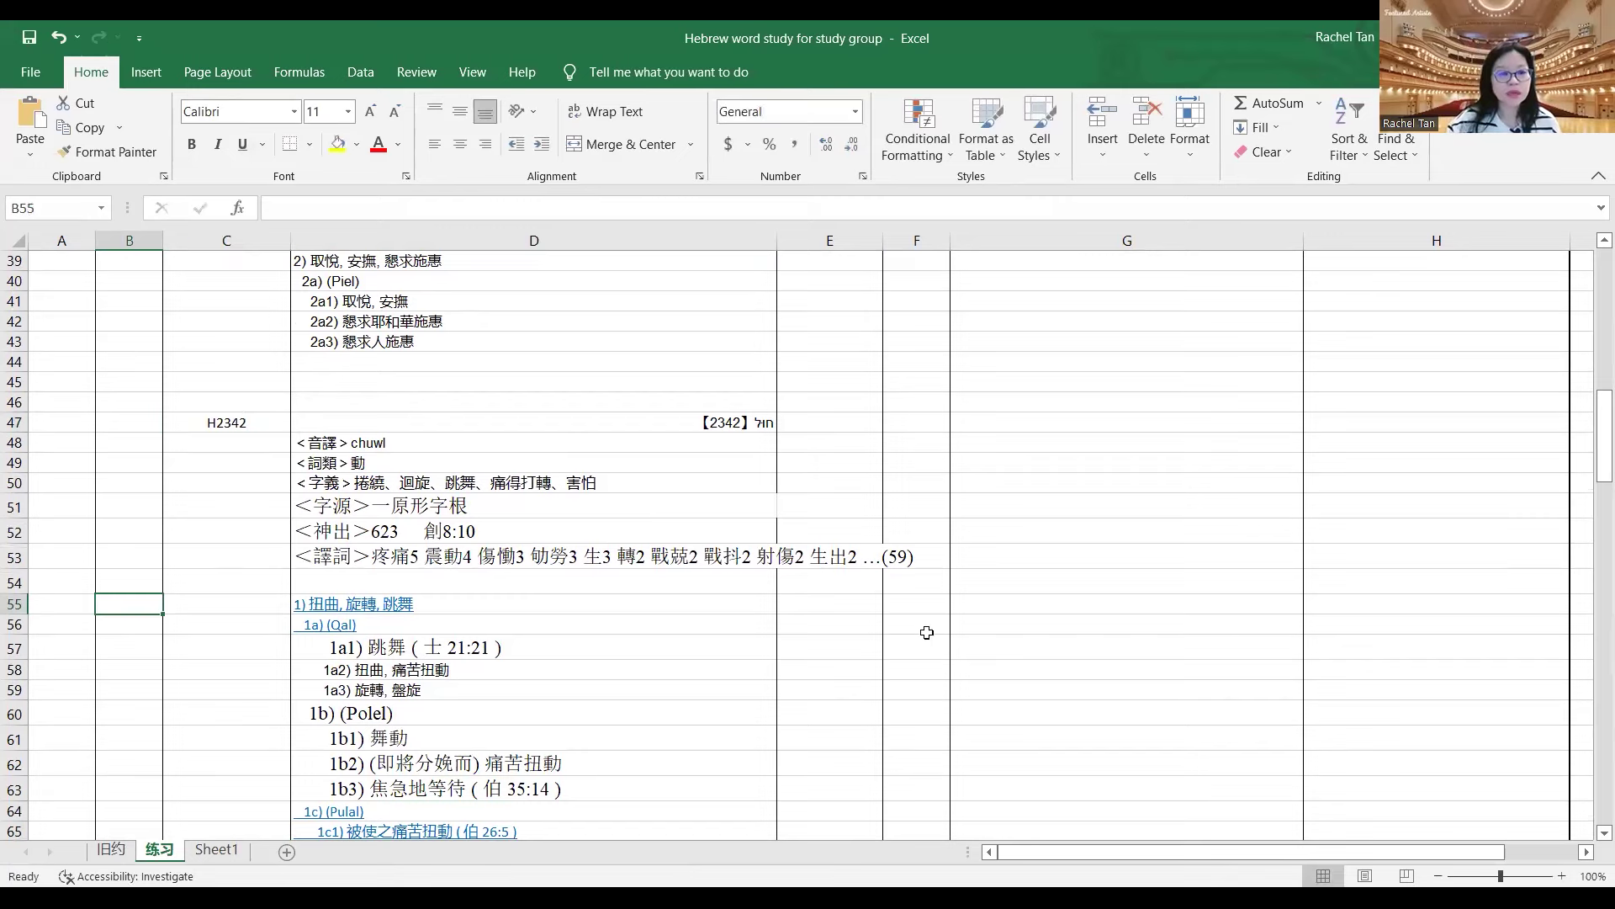
- Fill C12:F12 in the H2470 row with yellow and select F12
drag(1591, 462, 1590, 292)
click(274, 392)
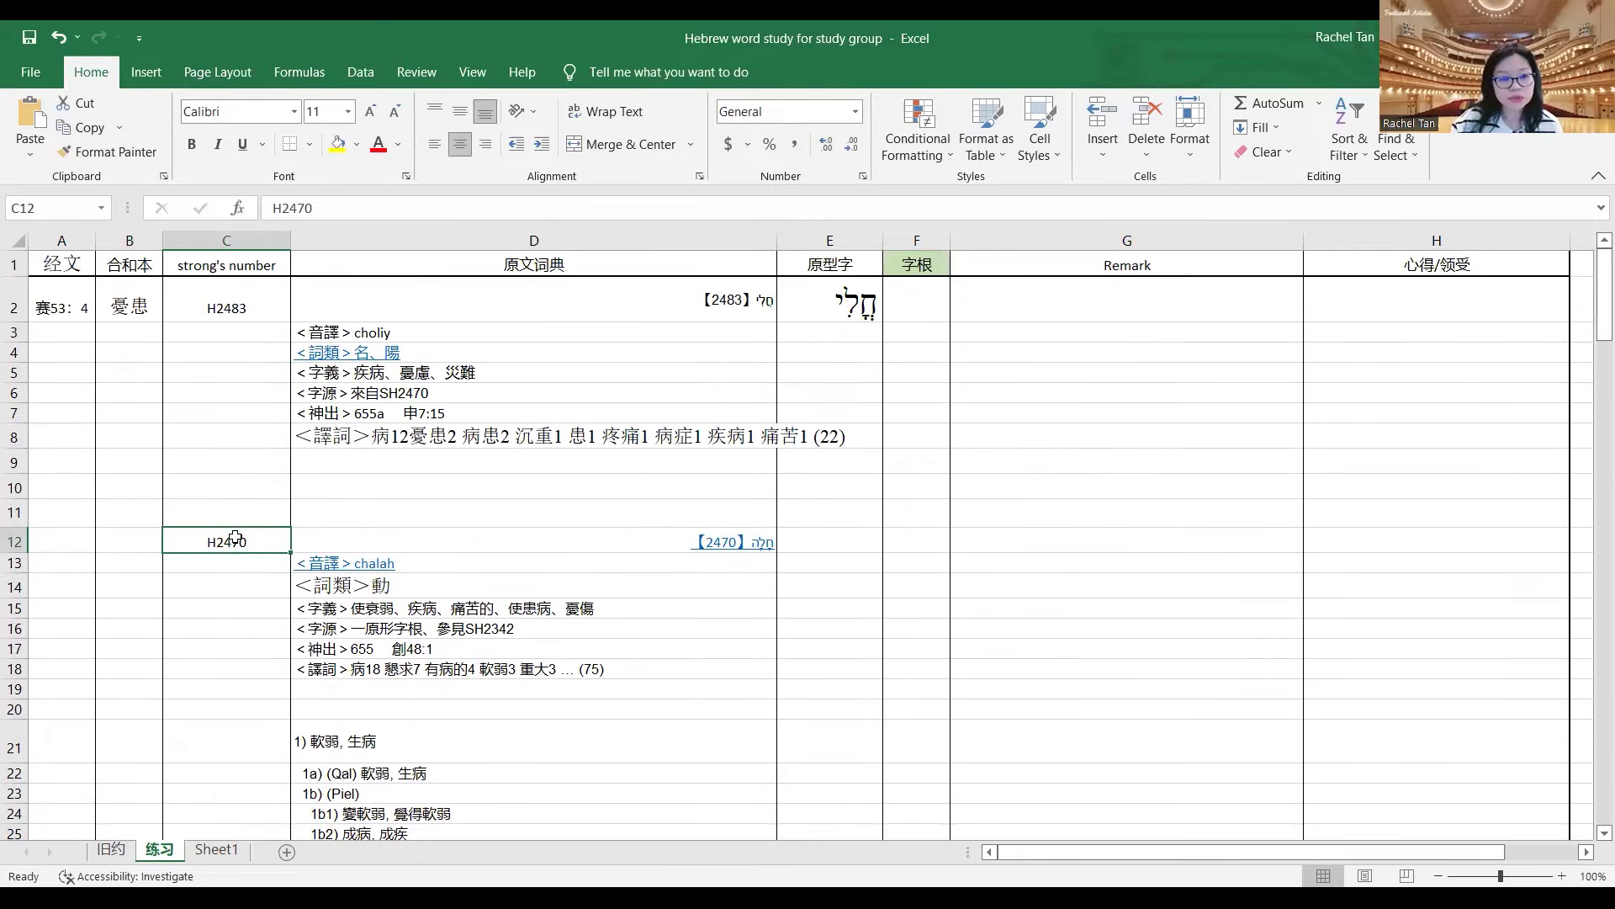
drag(242, 539, 949, 546)
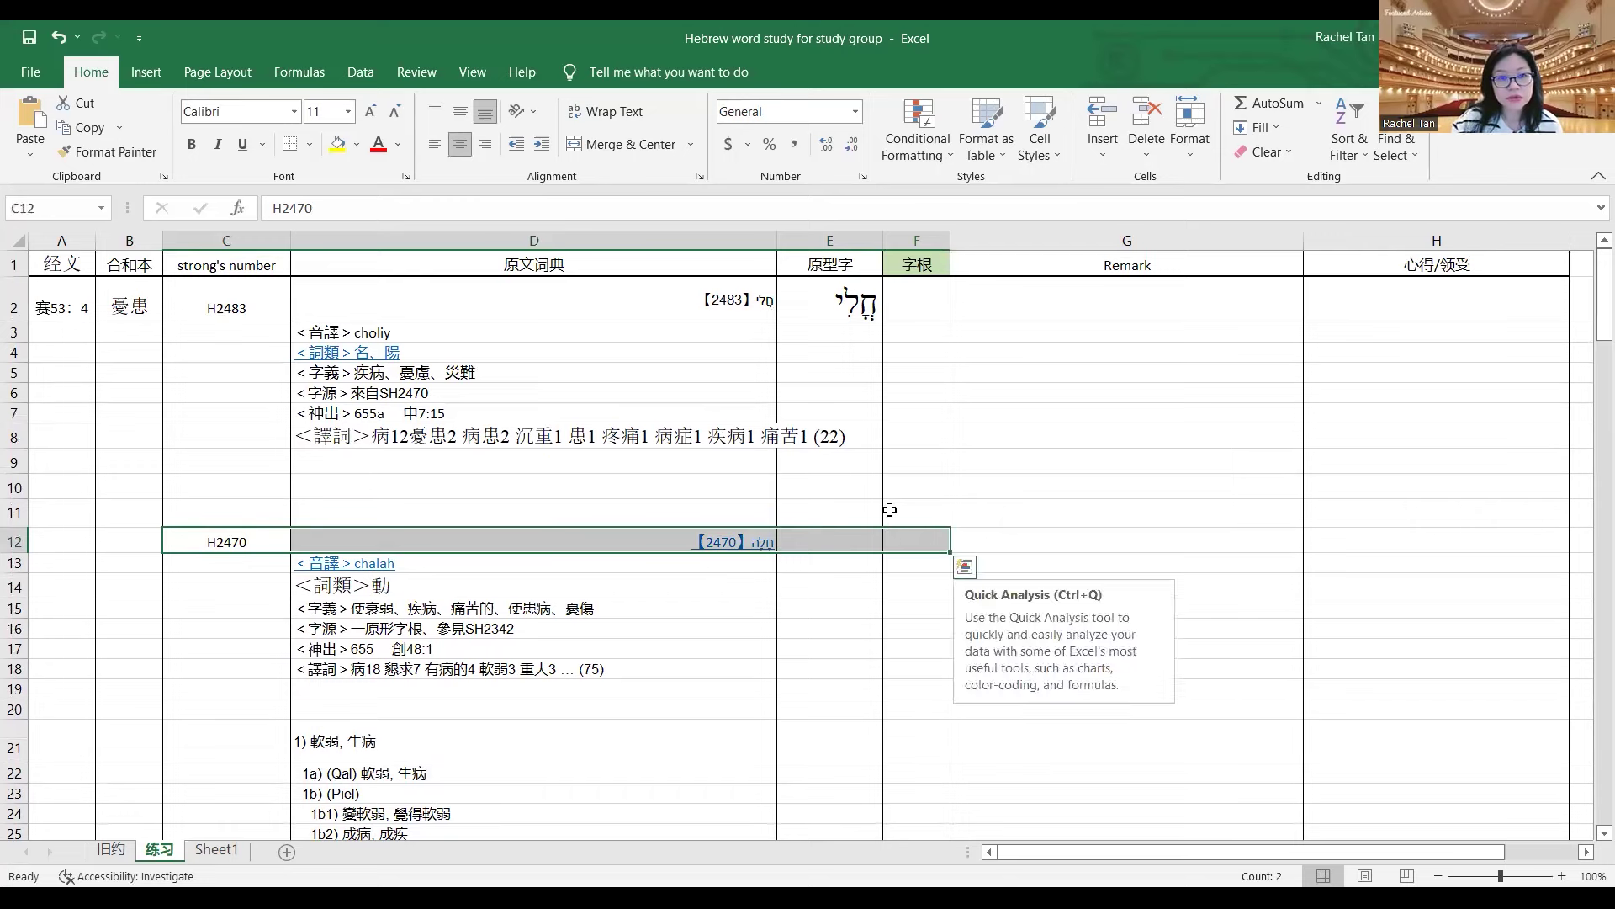
click(340, 144)
click(915, 534)
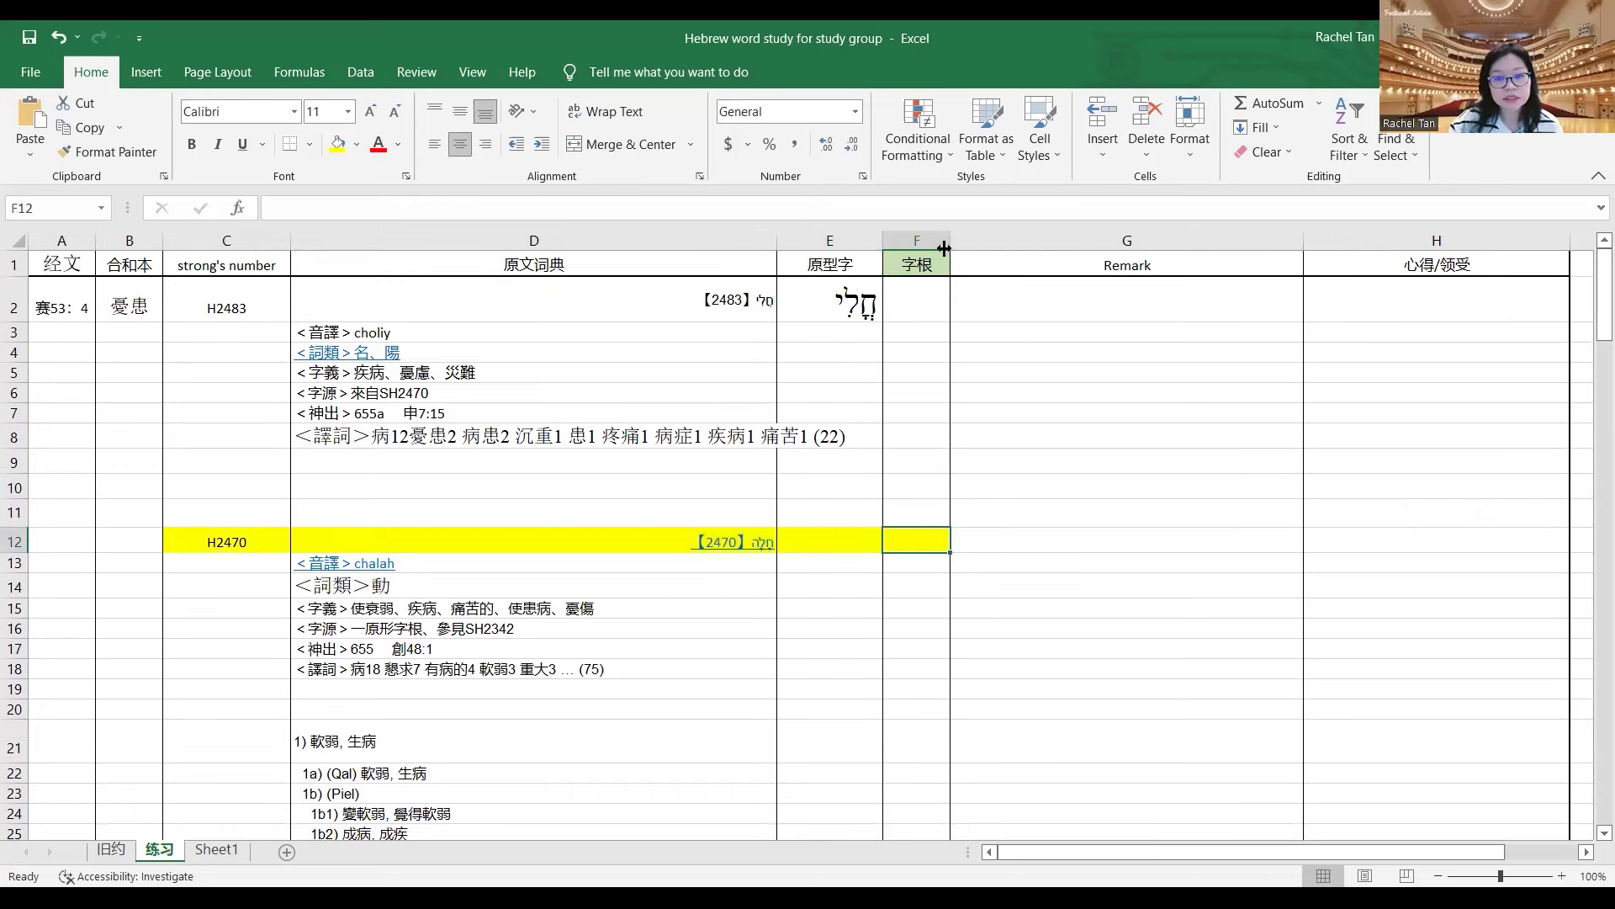
- Copy the 字根 heading from F1 and paste it into F12 as values only
click(926, 266)
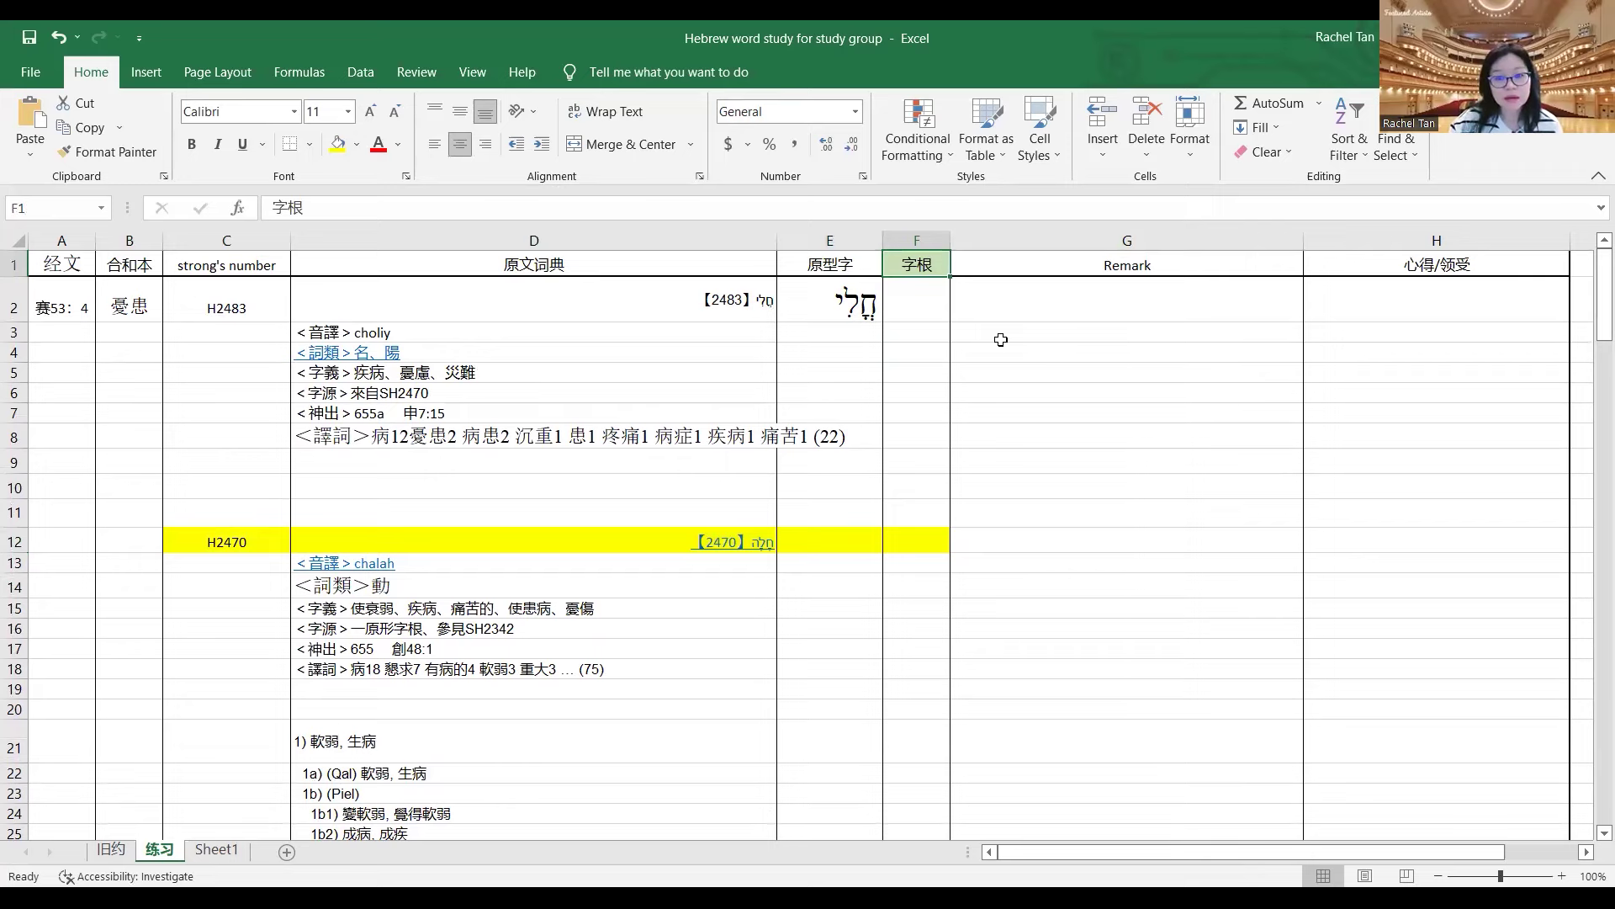
key(ctrl+c)
right_click(932, 545)
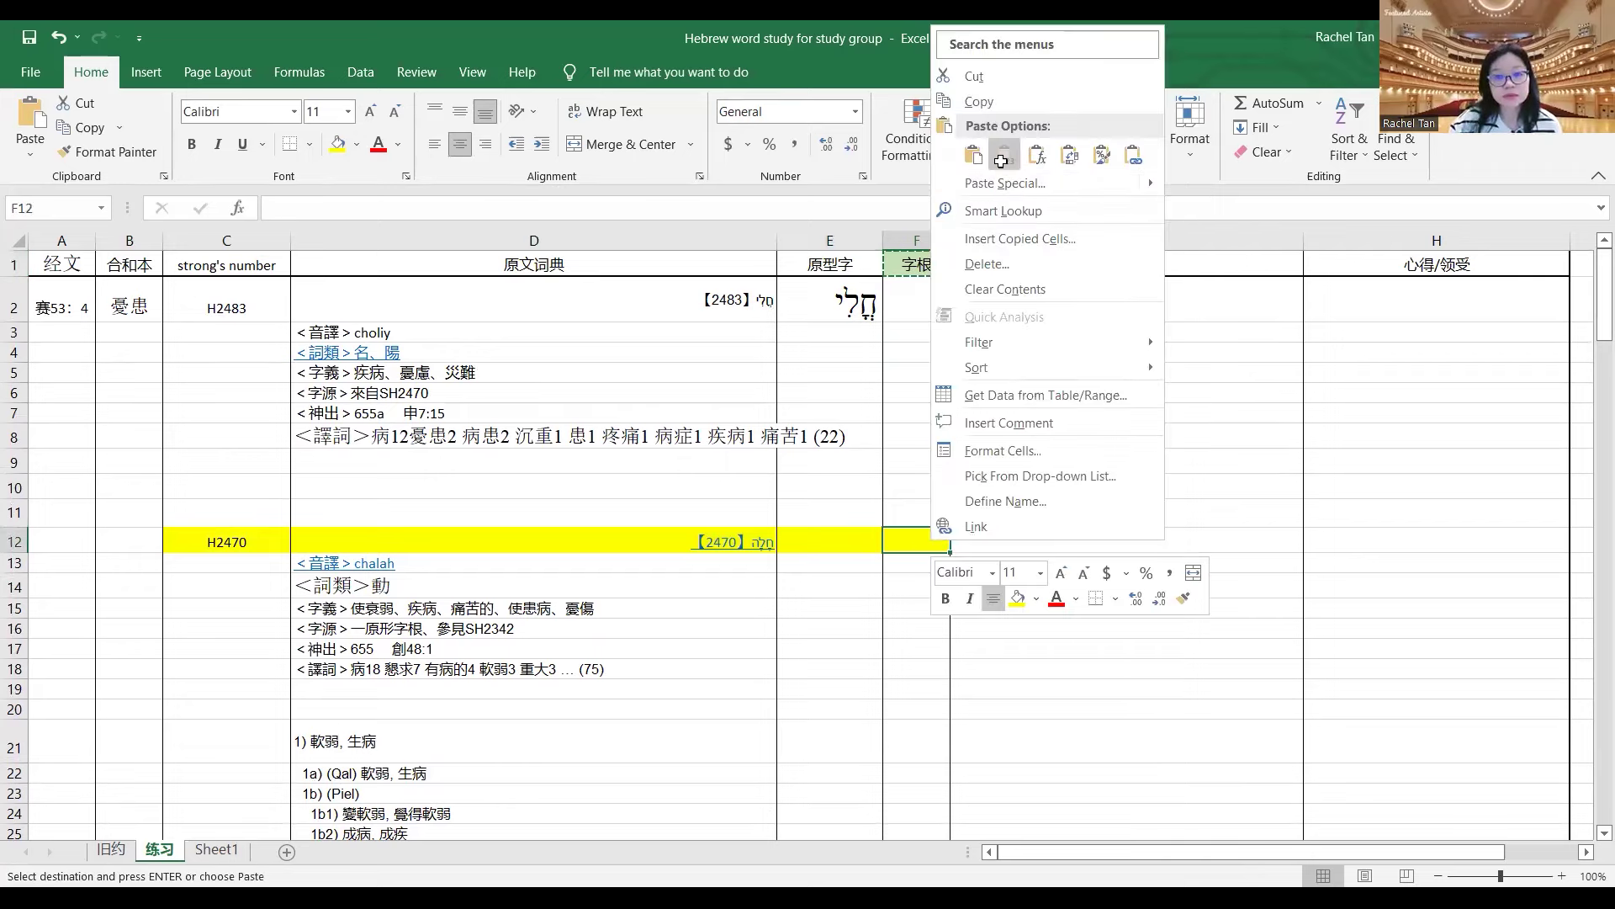
click(1001, 160)
- Select D80 below the 2342 meanings, and in the browser's CBOL dictionary return to 02470 and open its related entry 02490
drag(1603, 325, 1594, 558)
click(430, 474)
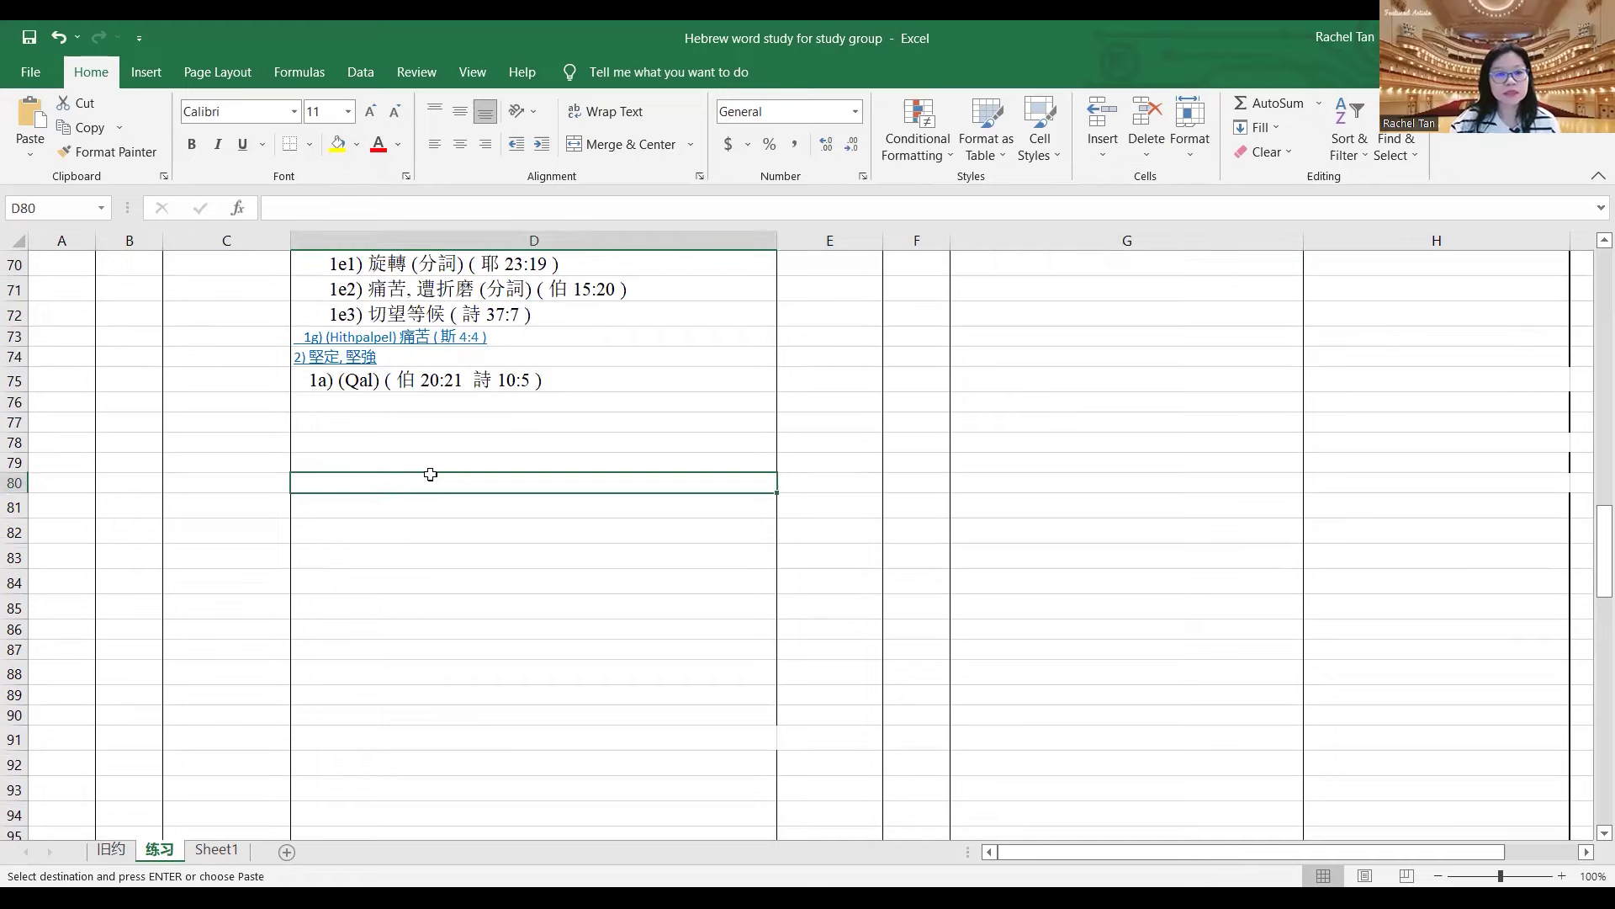
key(alt+Tab)
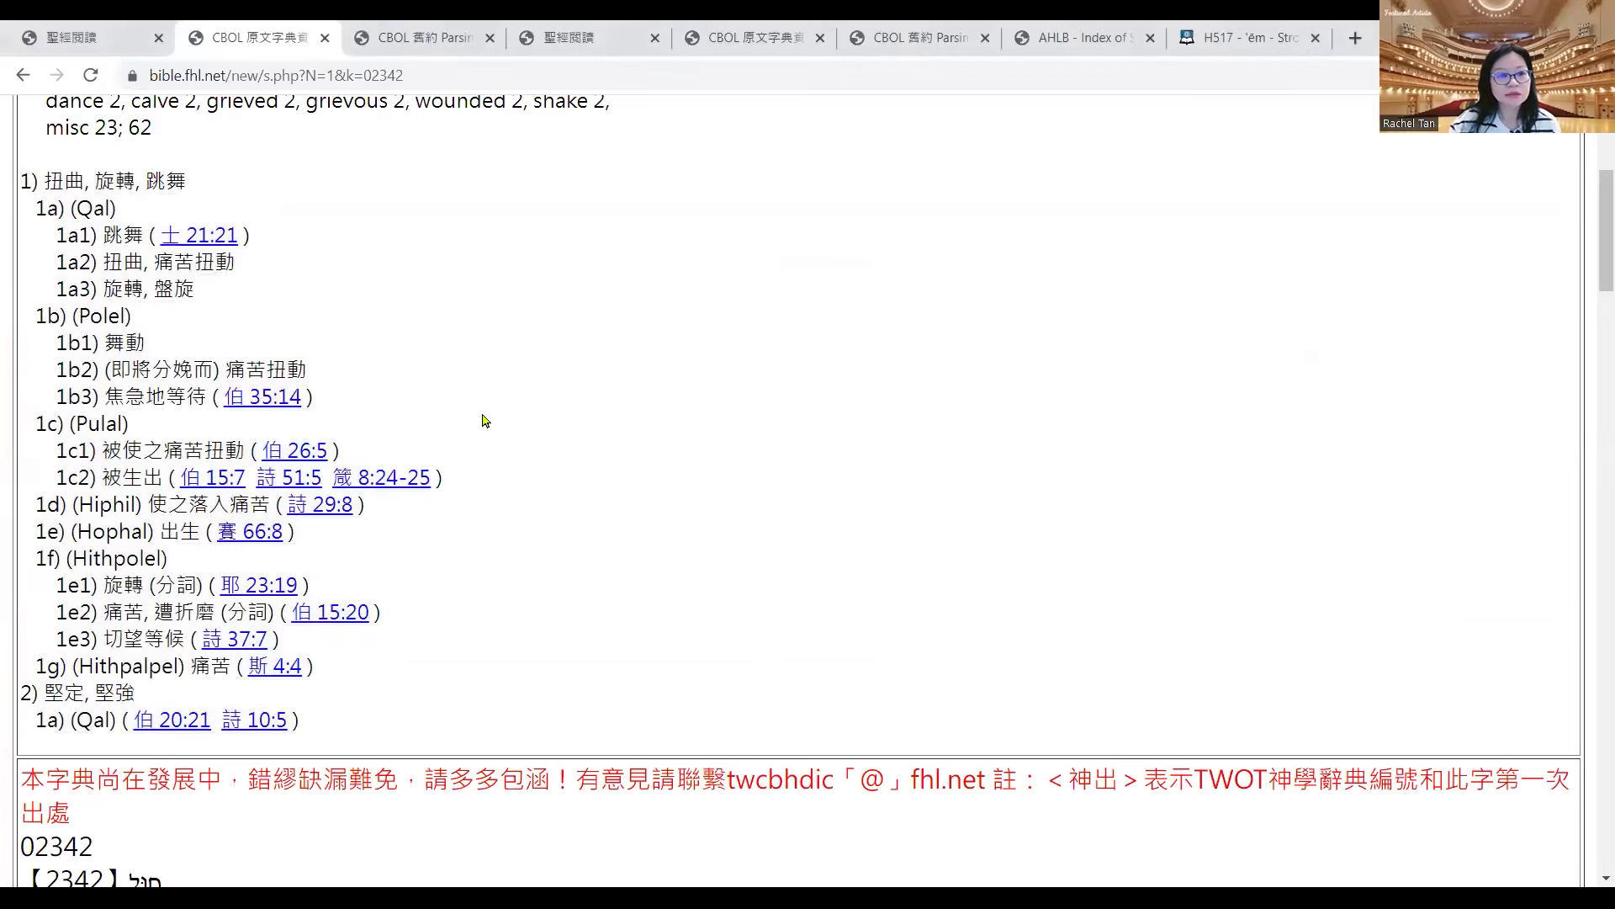
scroll(904, 171, up, 5)
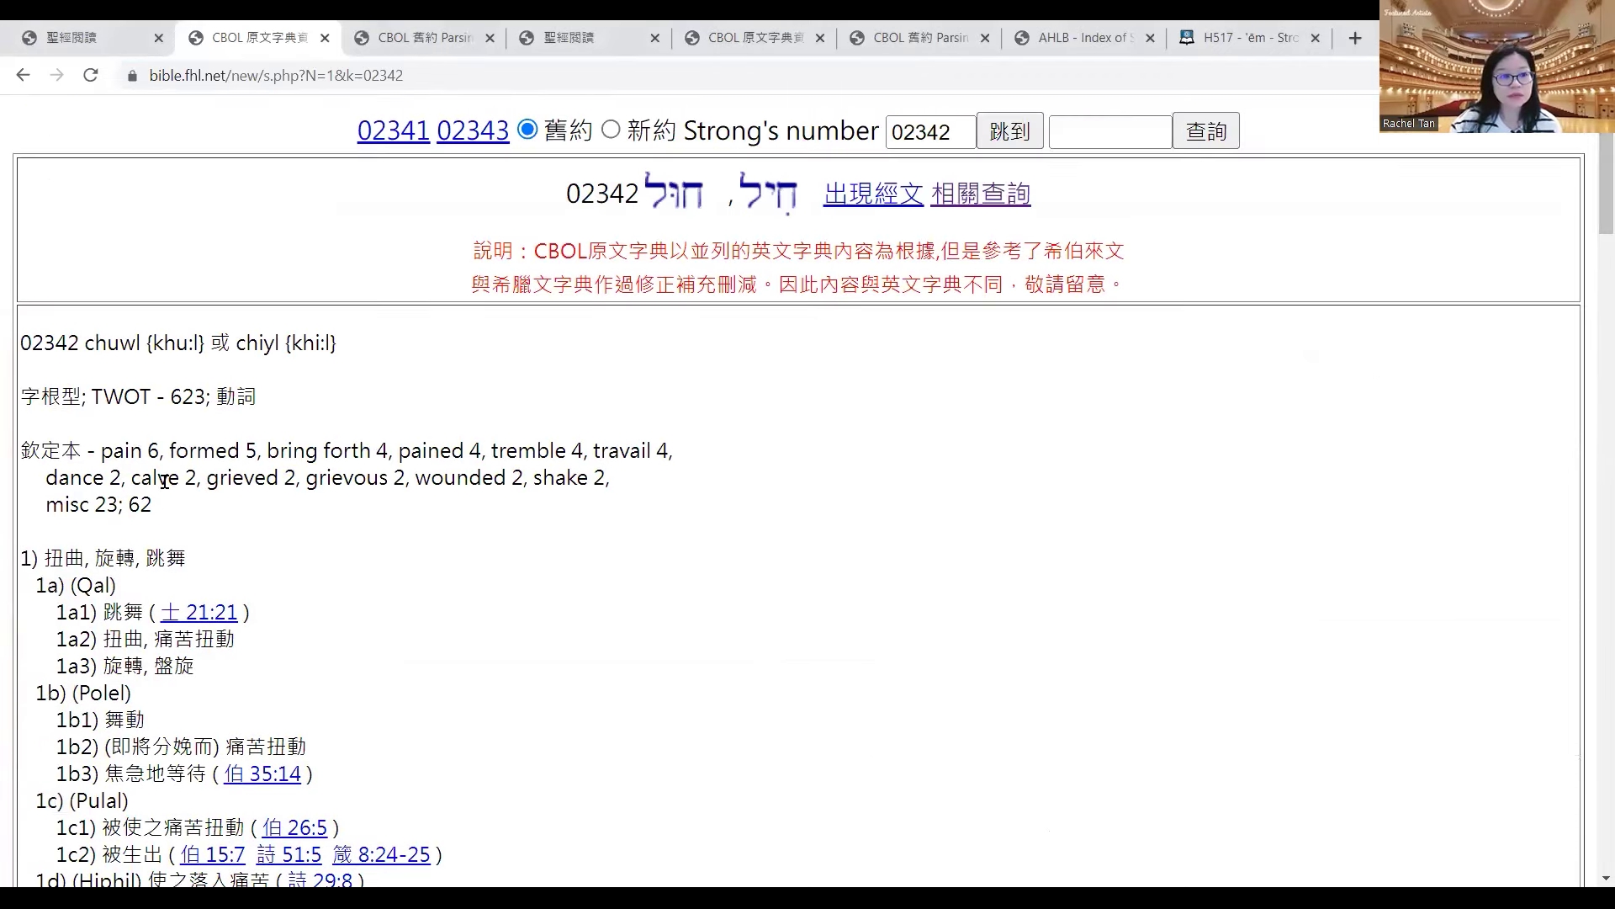
click(24, 75)
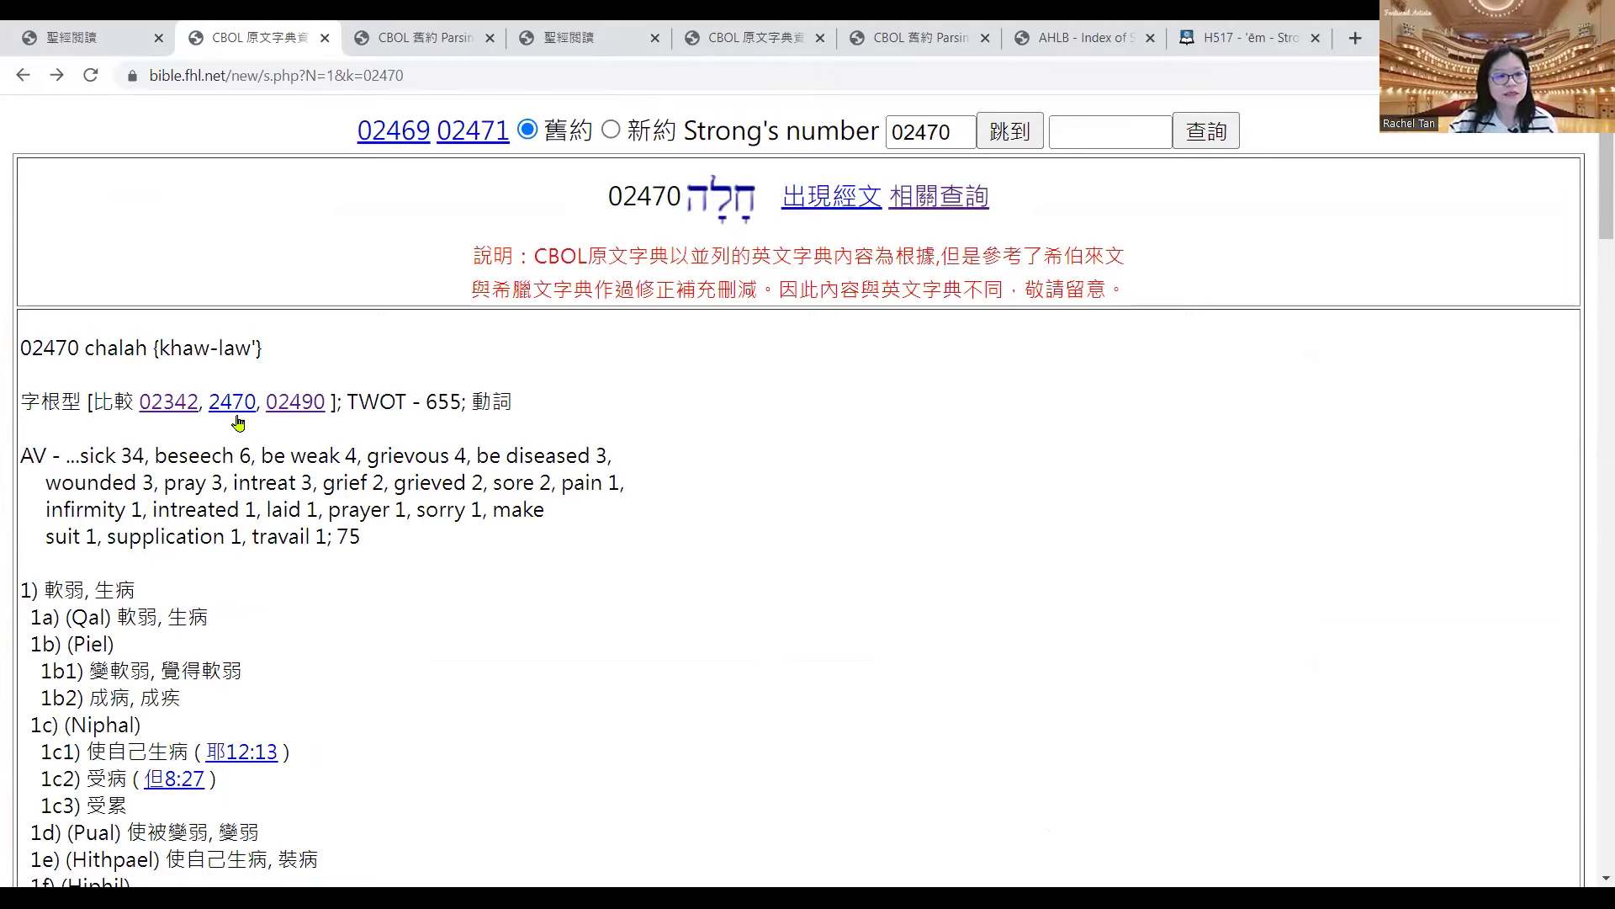
click(302, 407)
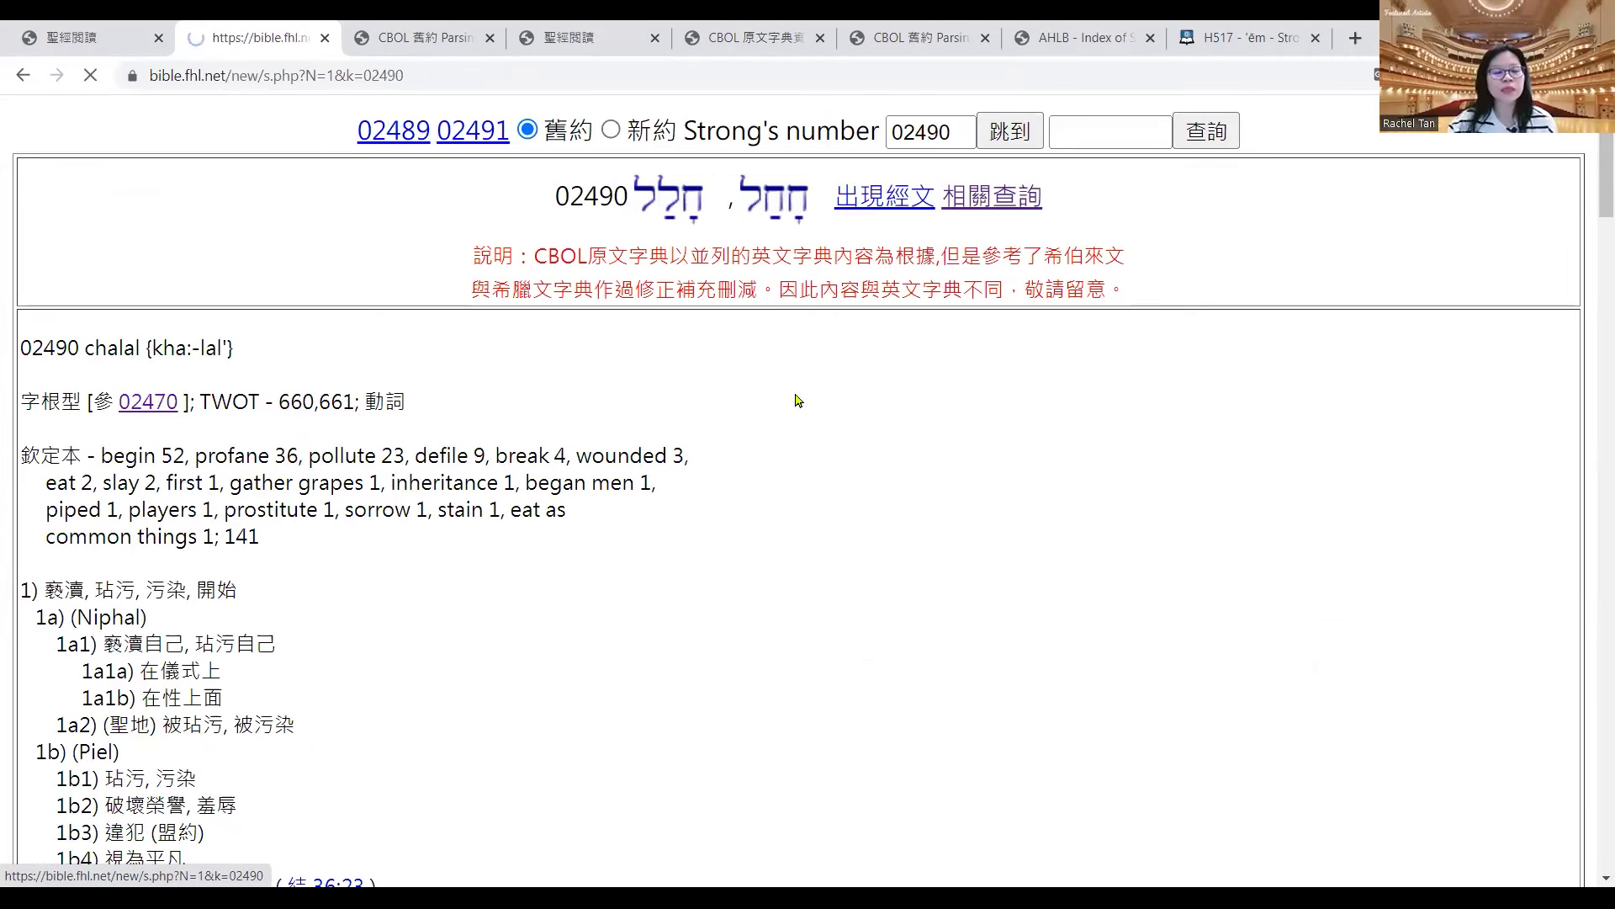
- Copy the 【2490】 entry lines through ＜譯詞＞ and paste them into the Excel sheet at D80
scroll(1590, 248, down, 2)
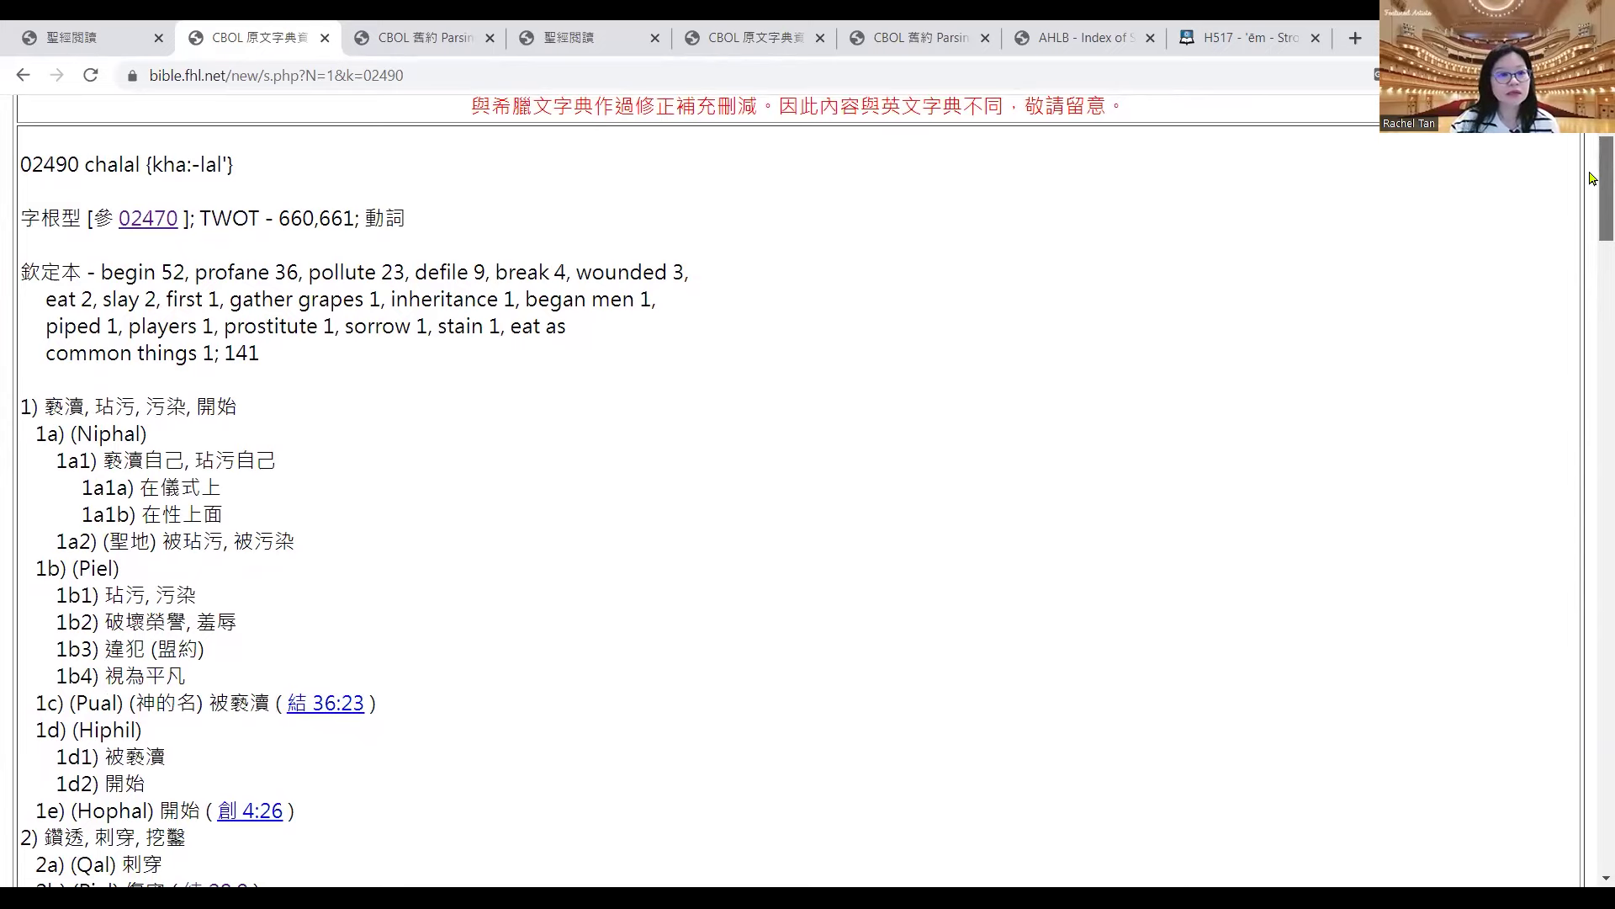
scroll(1592, 175, down, 10)
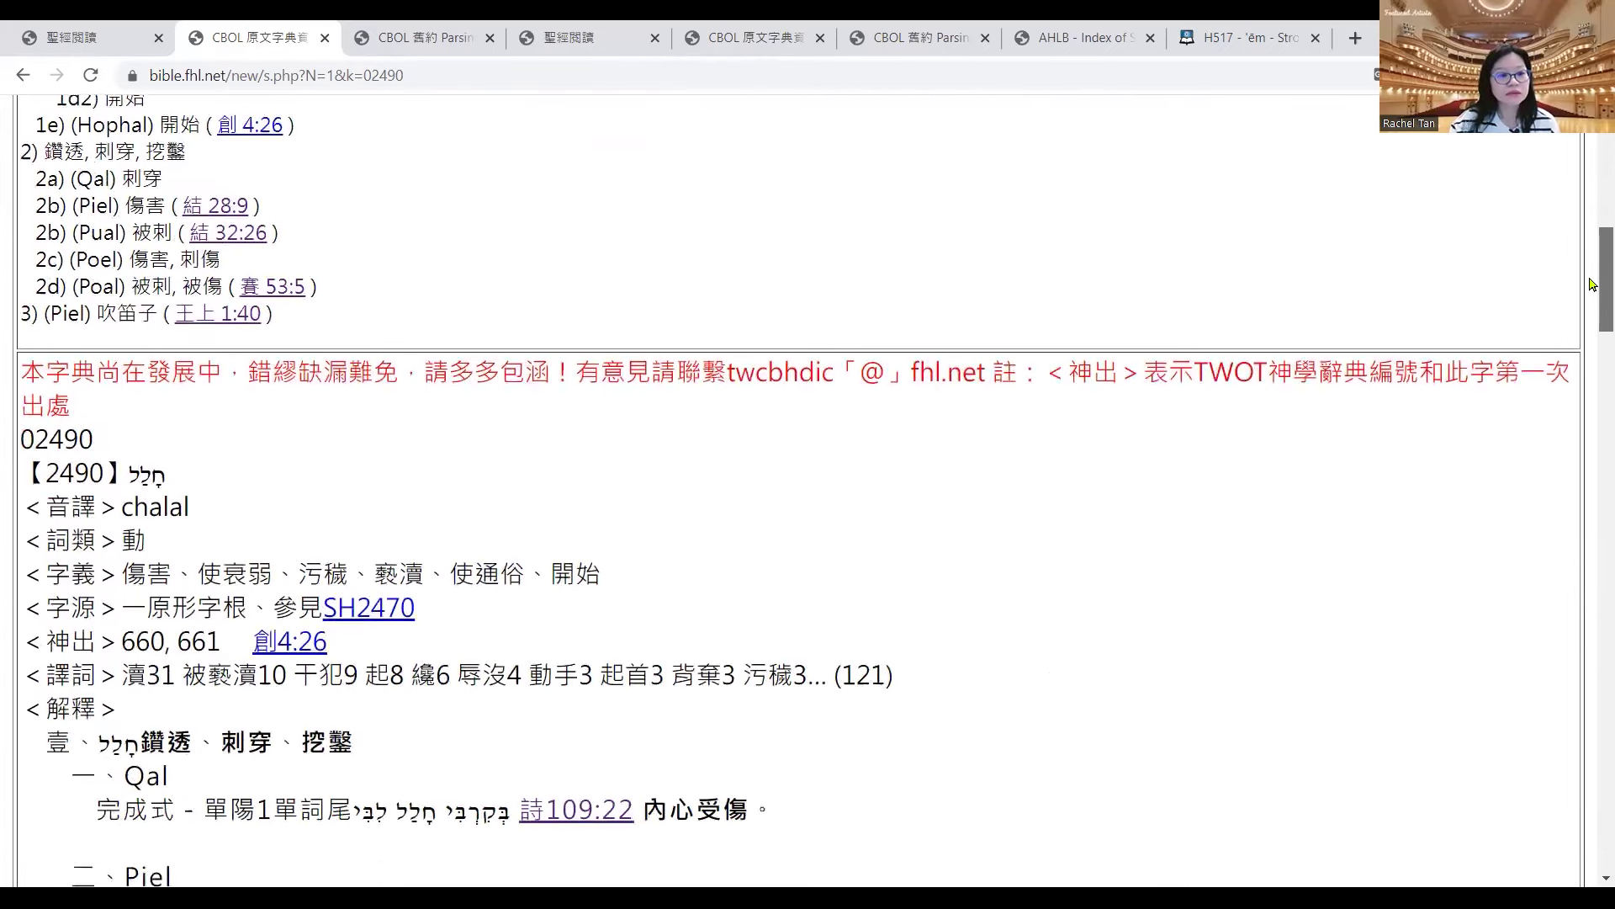
drag(22, 296, 903, 509)
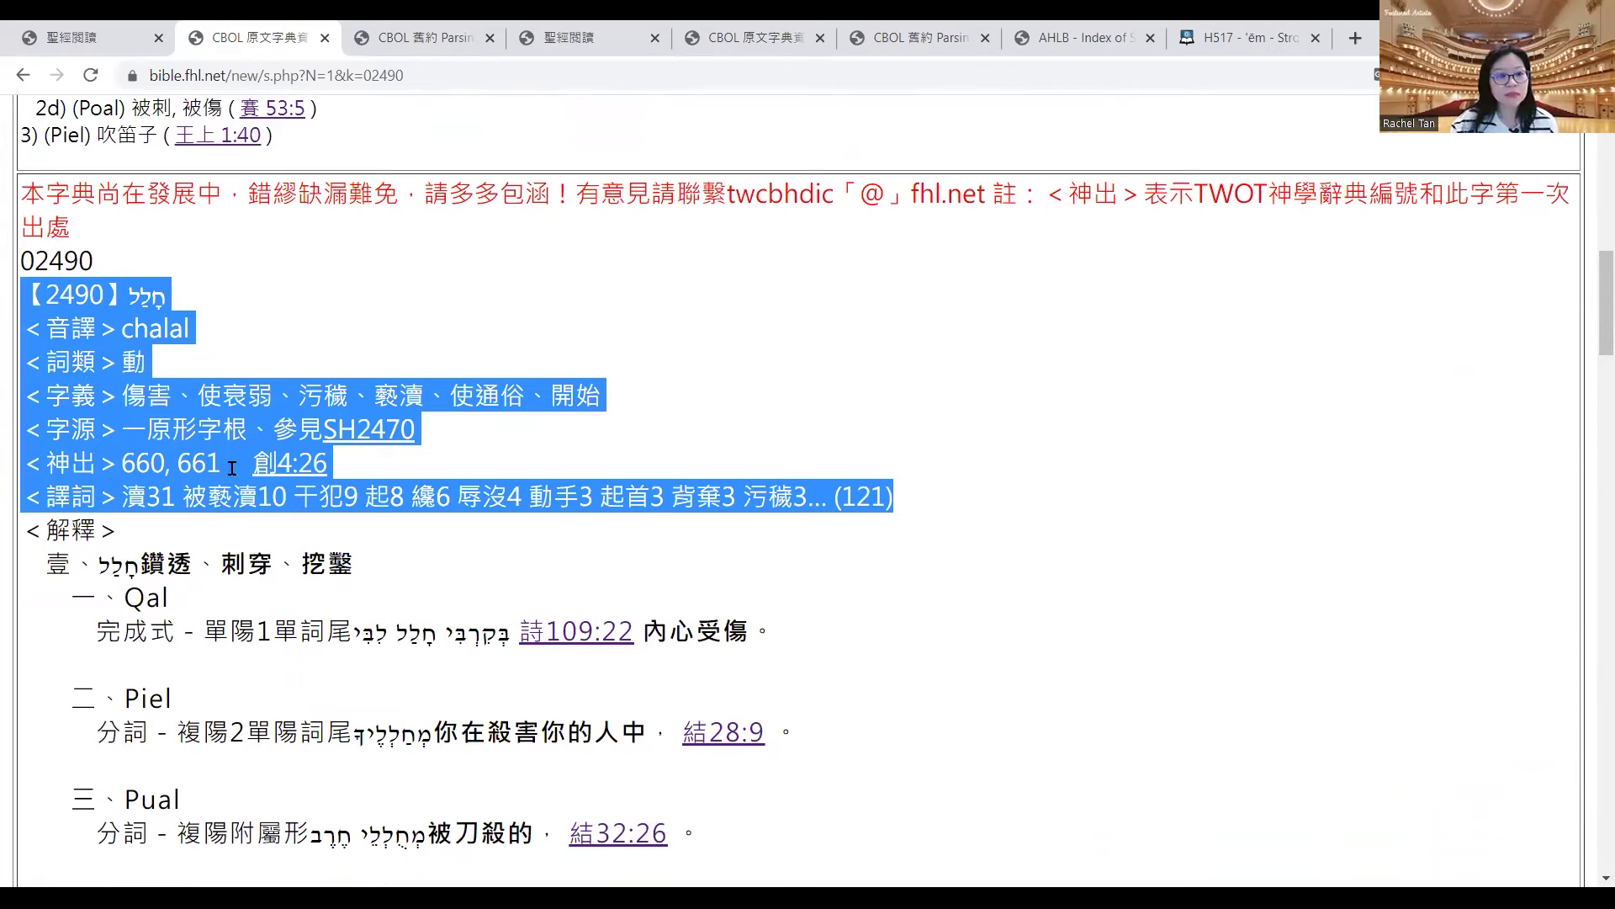
key(alt+Tab)
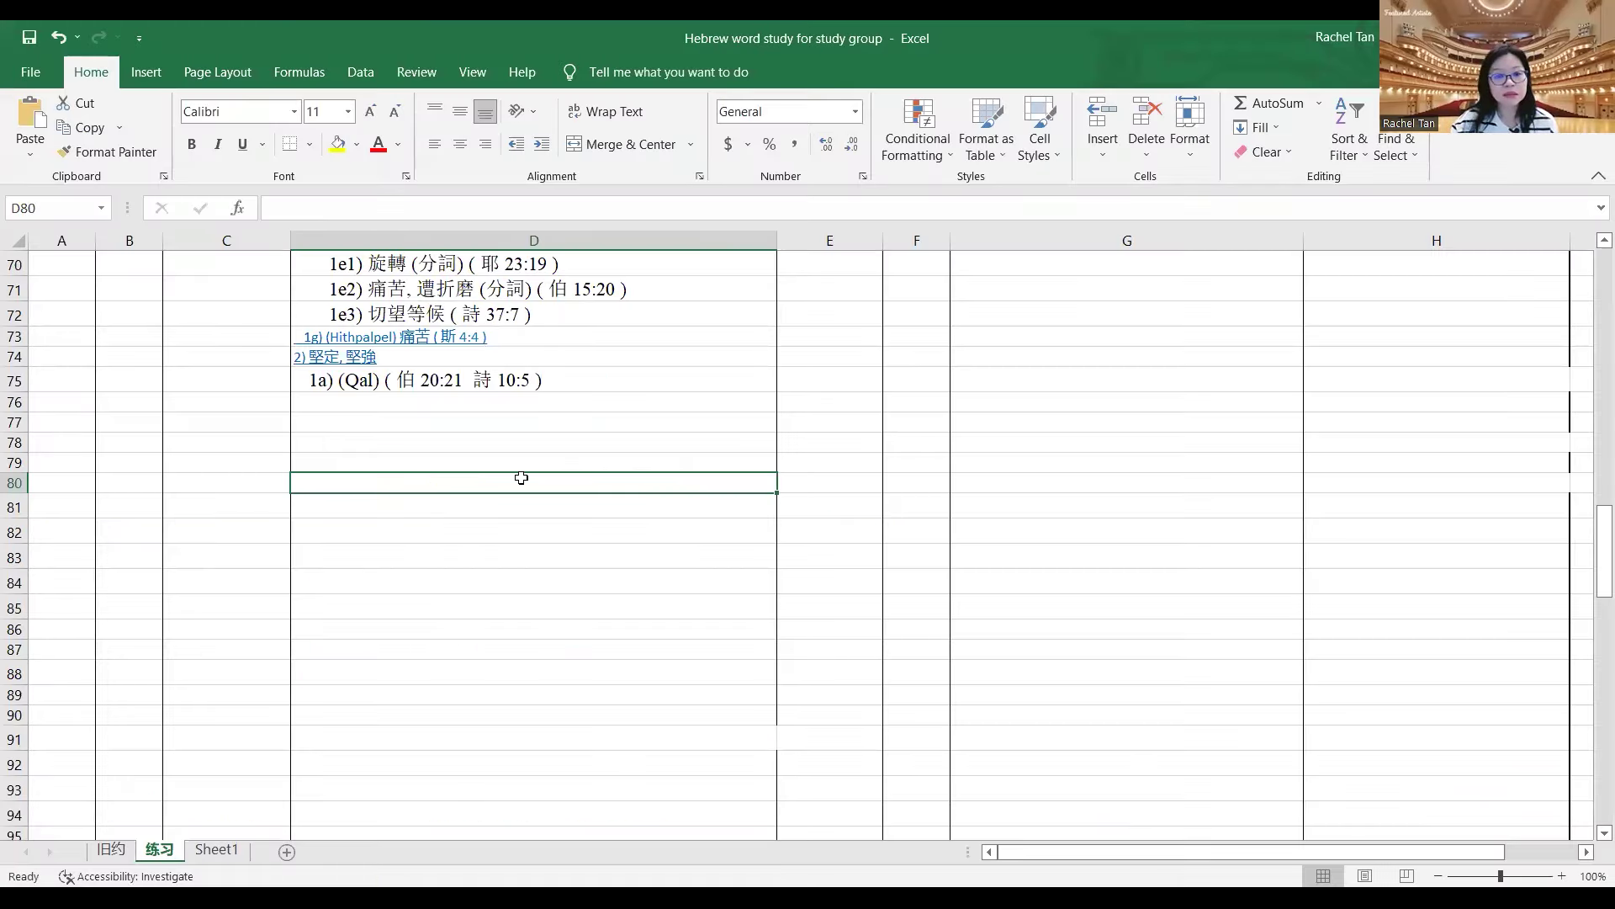
key(ctrl+v)
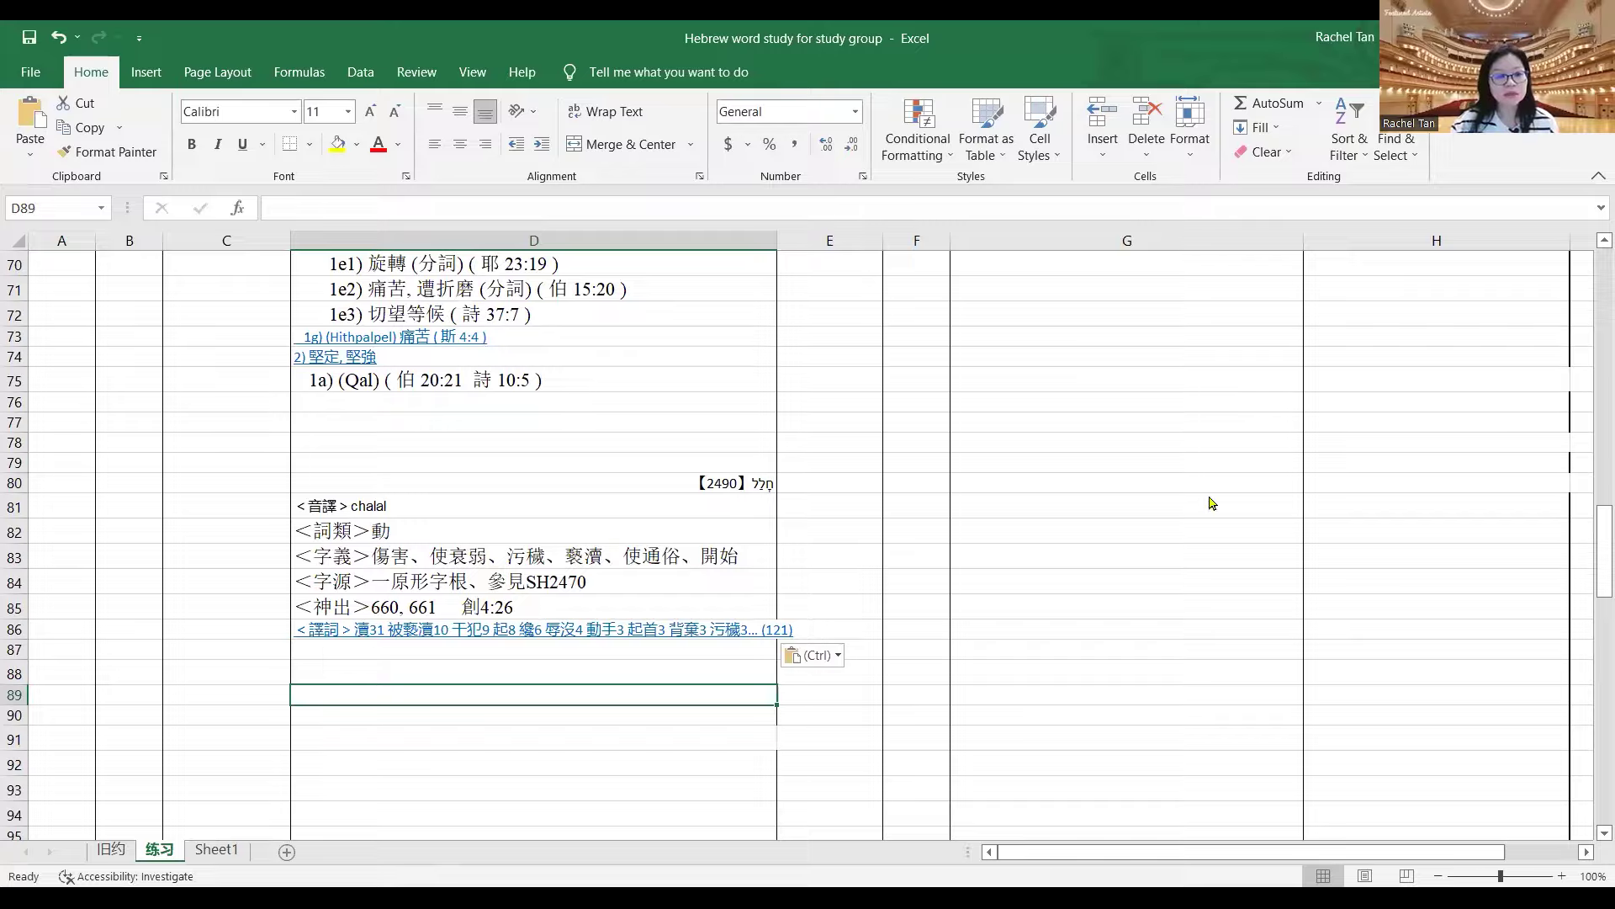
- Switch back to the browser and copy the Chinese meanings 1) through 3) of entry 02490
key(alt+Tab)
drag(1593, 354, 1592, 239)
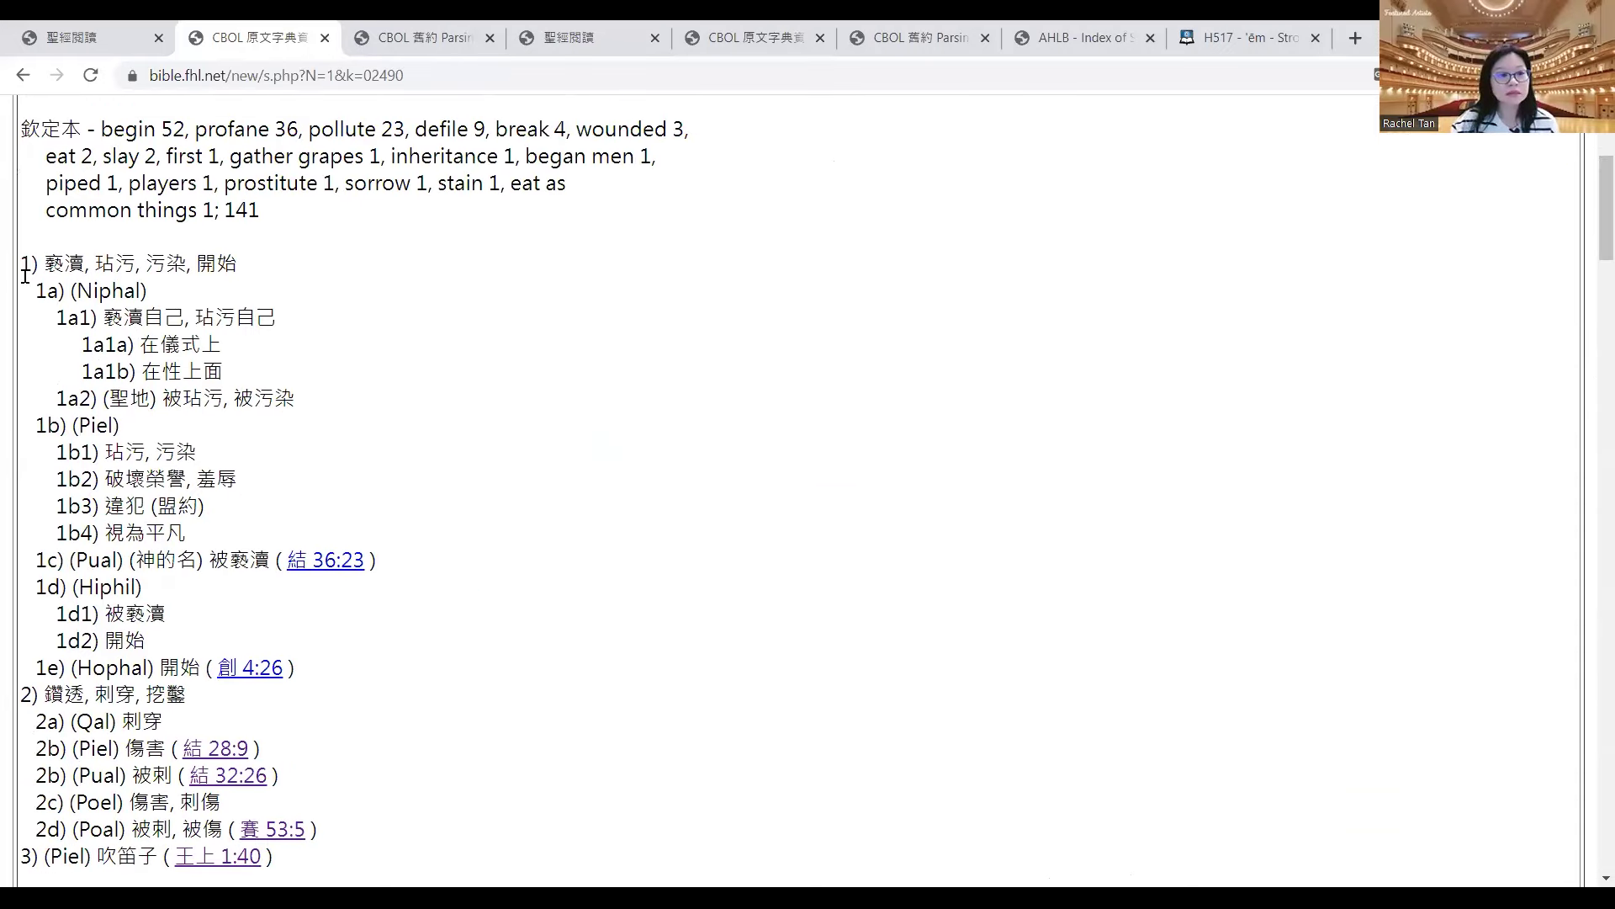
drag(26, 277, 332, 374)
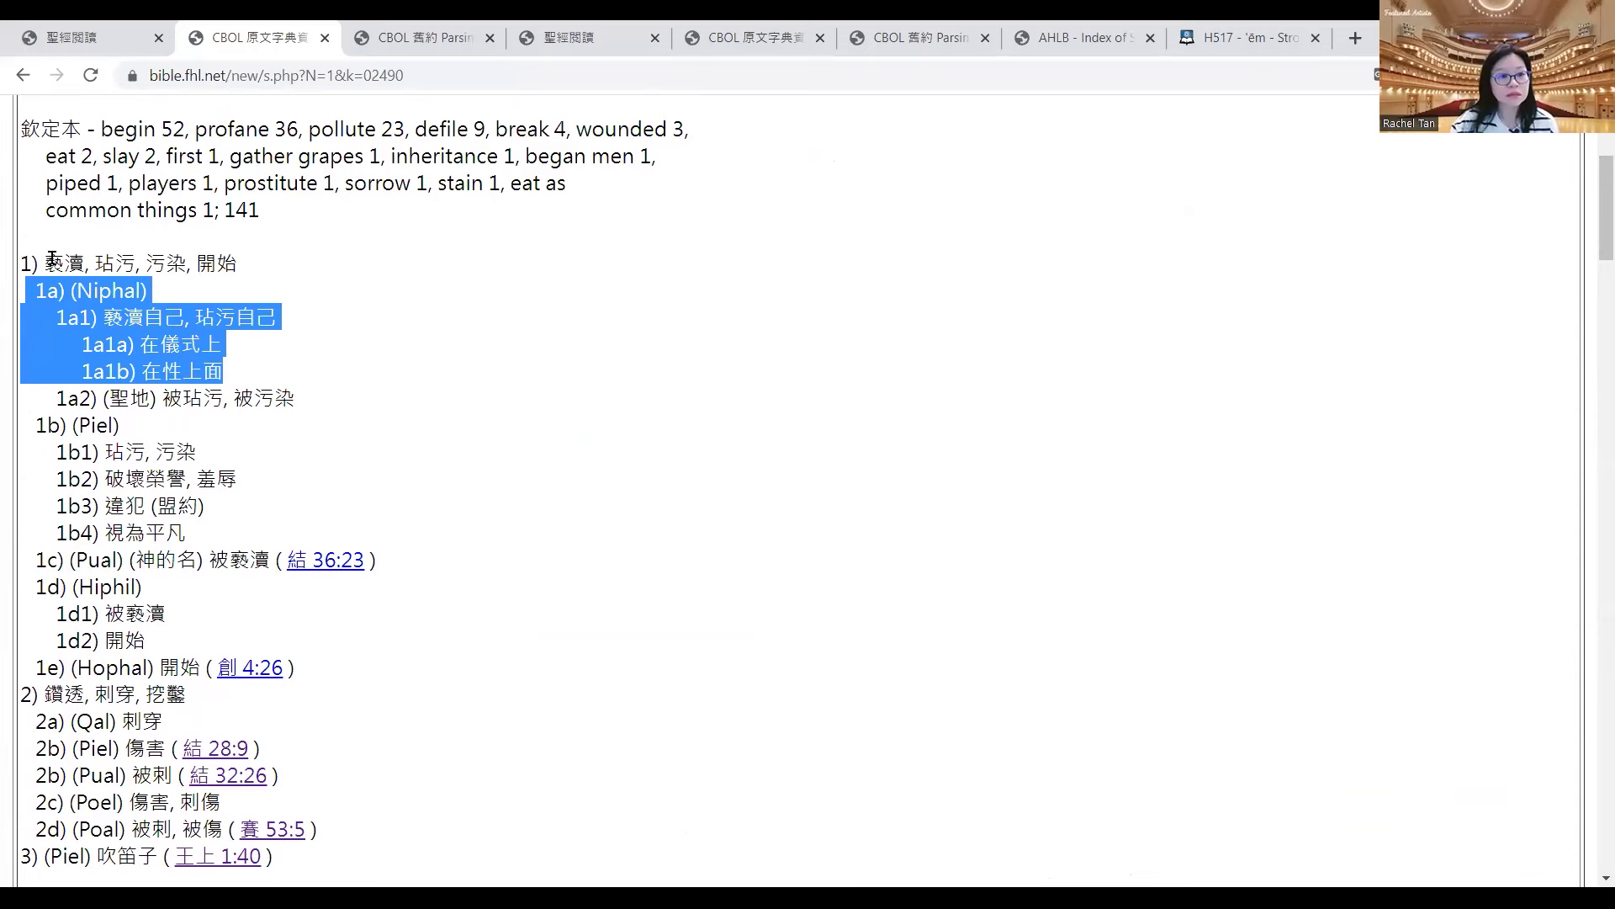
drag(22, 262, 449, 860)
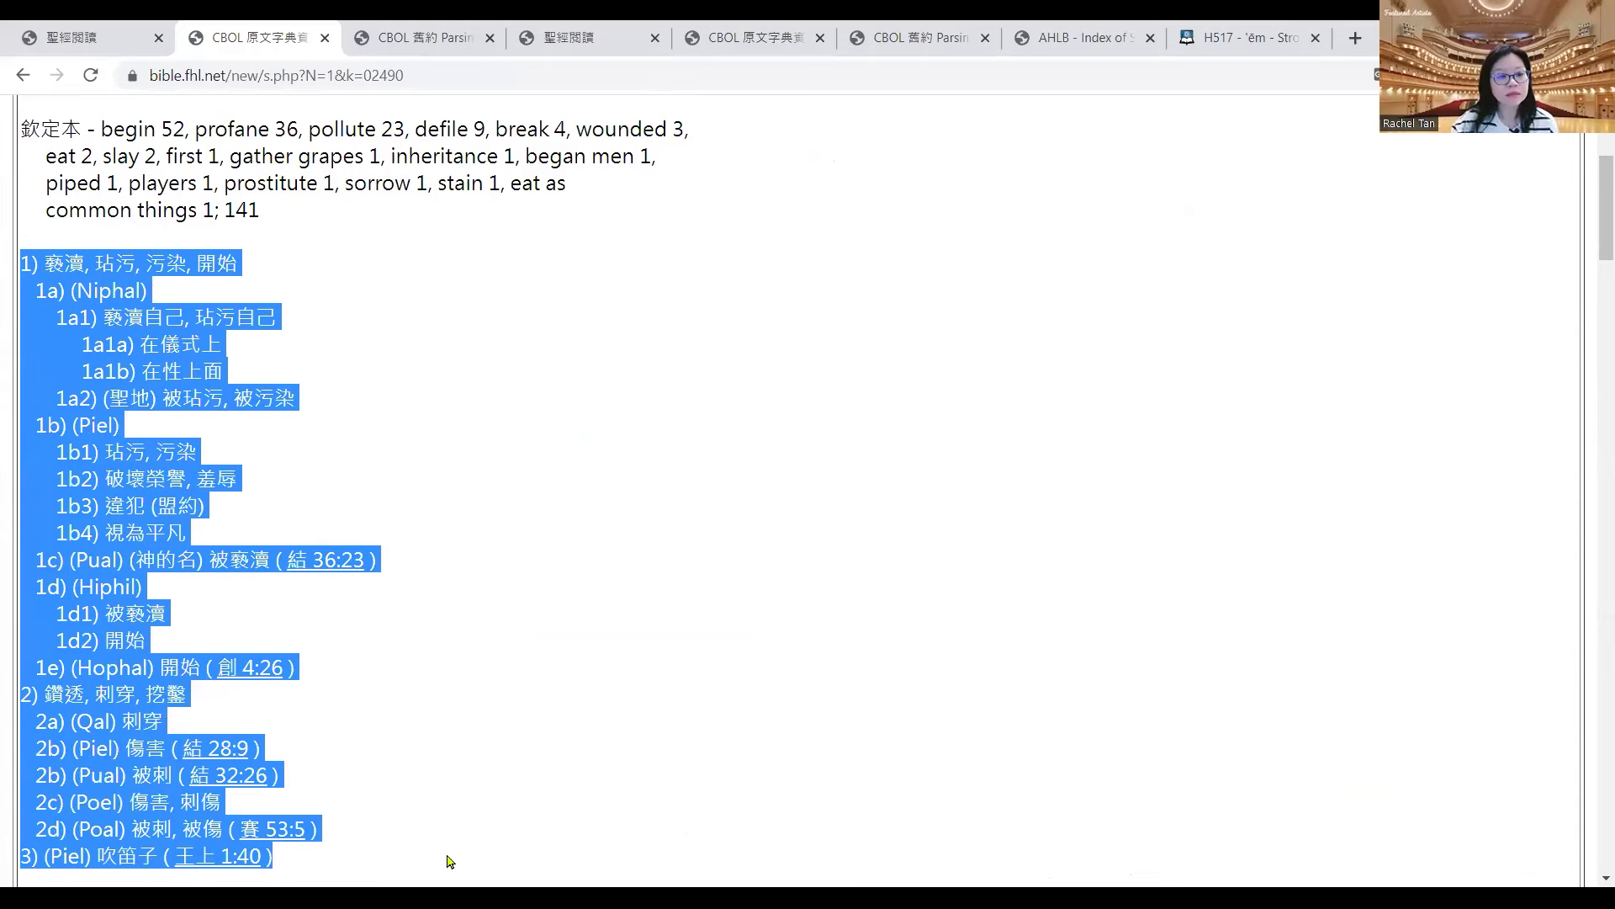
right_click(98, 319)
click(154, 332)
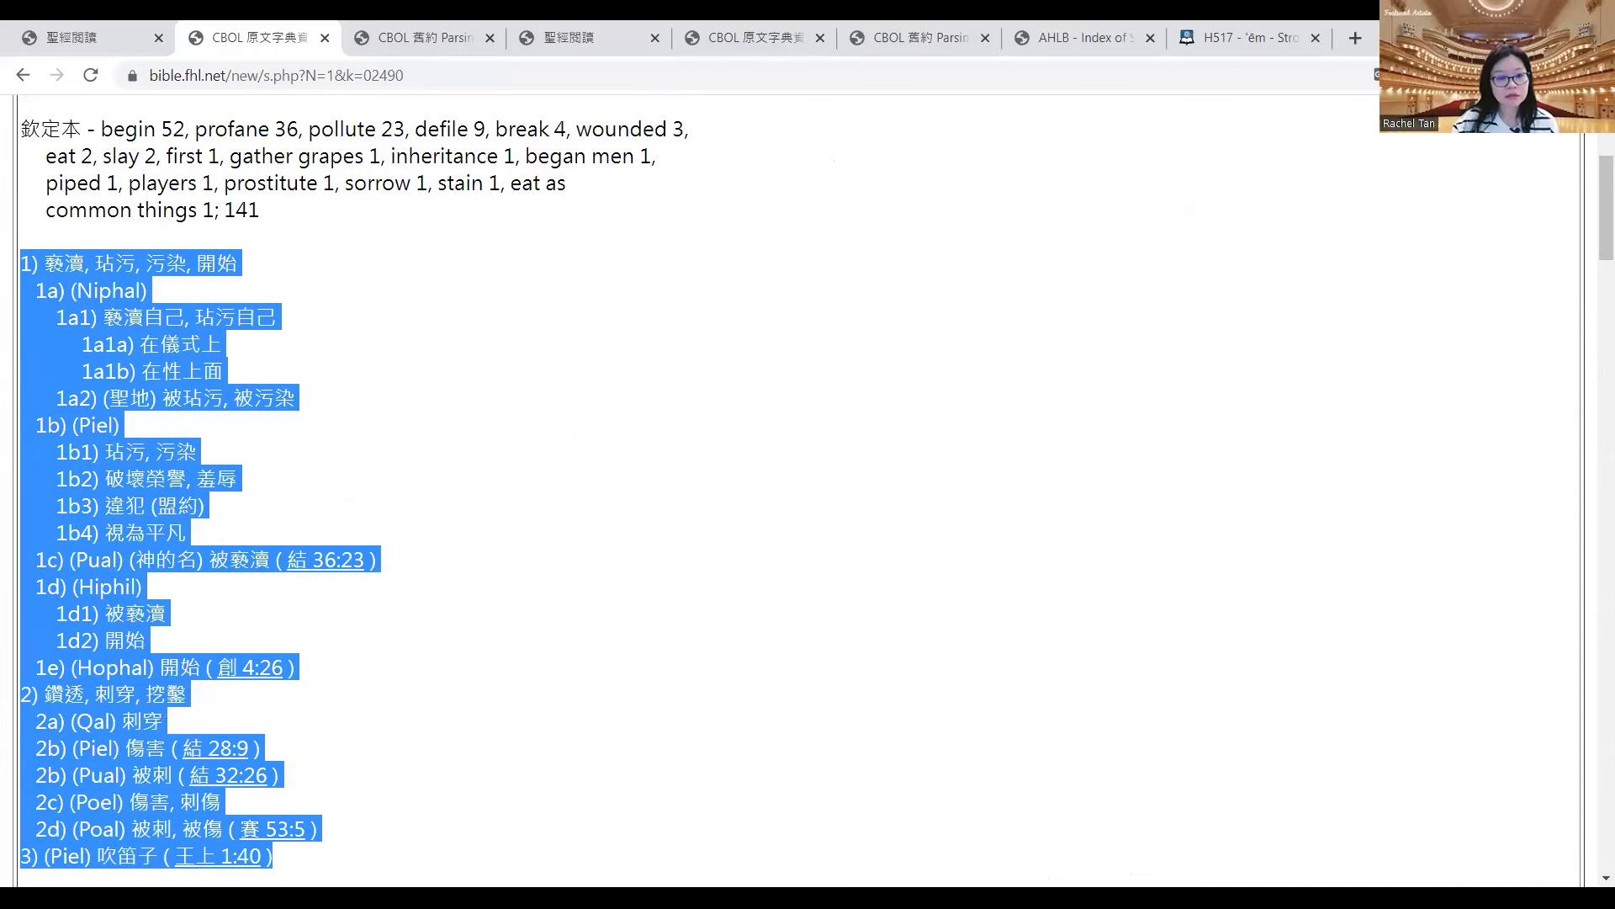
- Switch to Excel, paste the copied 2490 meanings at D89 with destination formatting, and select D115 below them
key(alt+Tab)
right_click(421, 695)
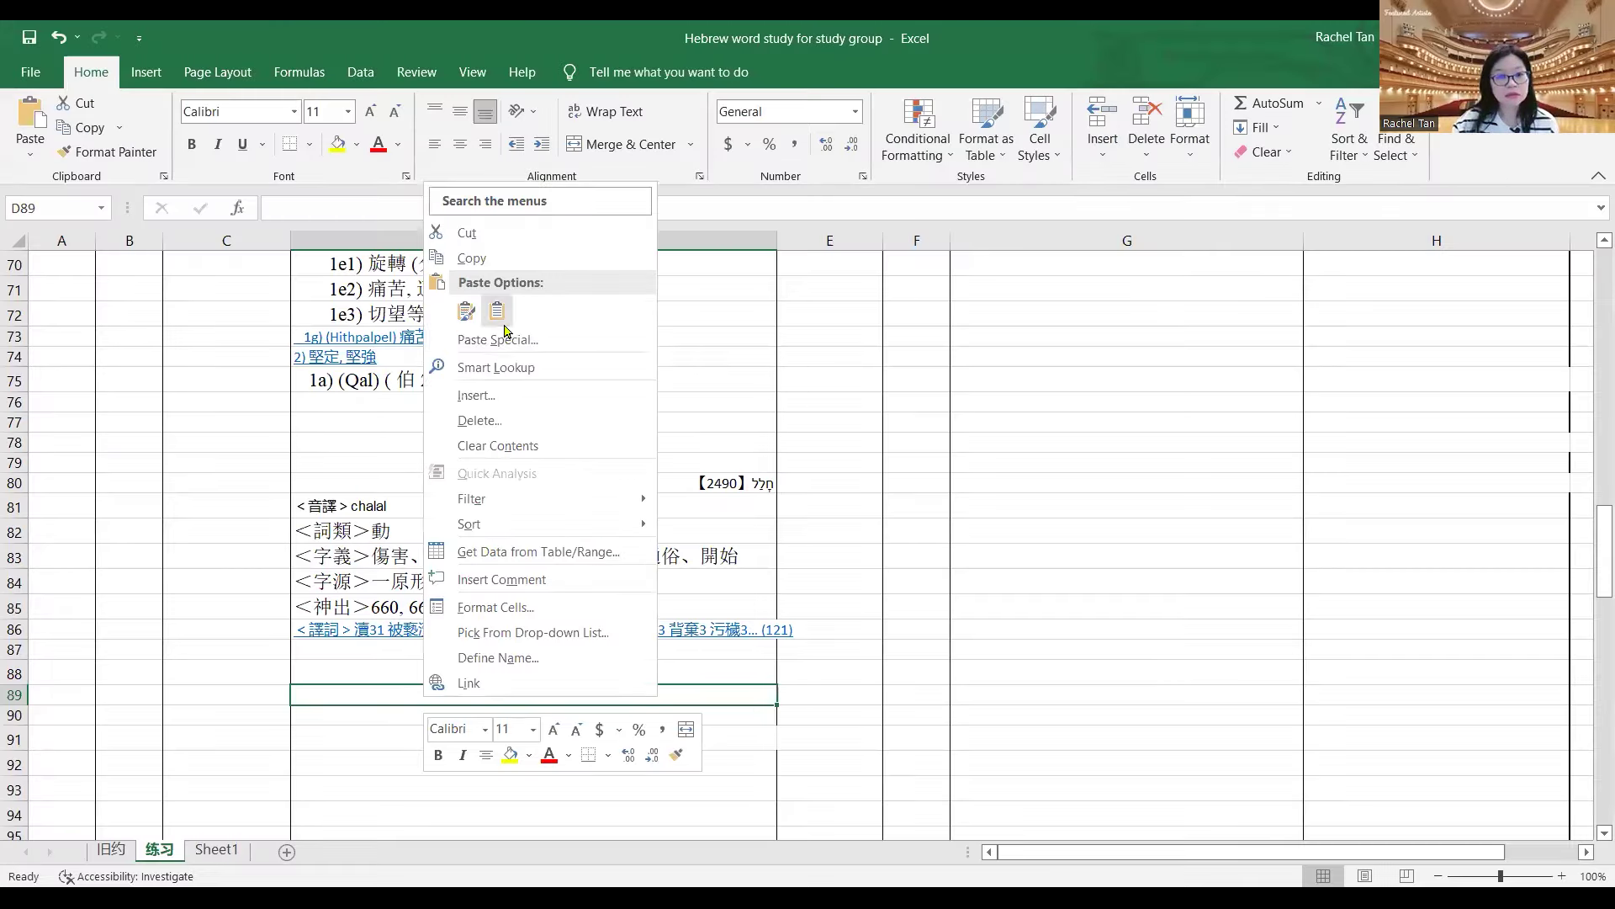
click(503, 328)
drag(1593, 543, 1600, 683)
click(521, 466)
click(509, 429)
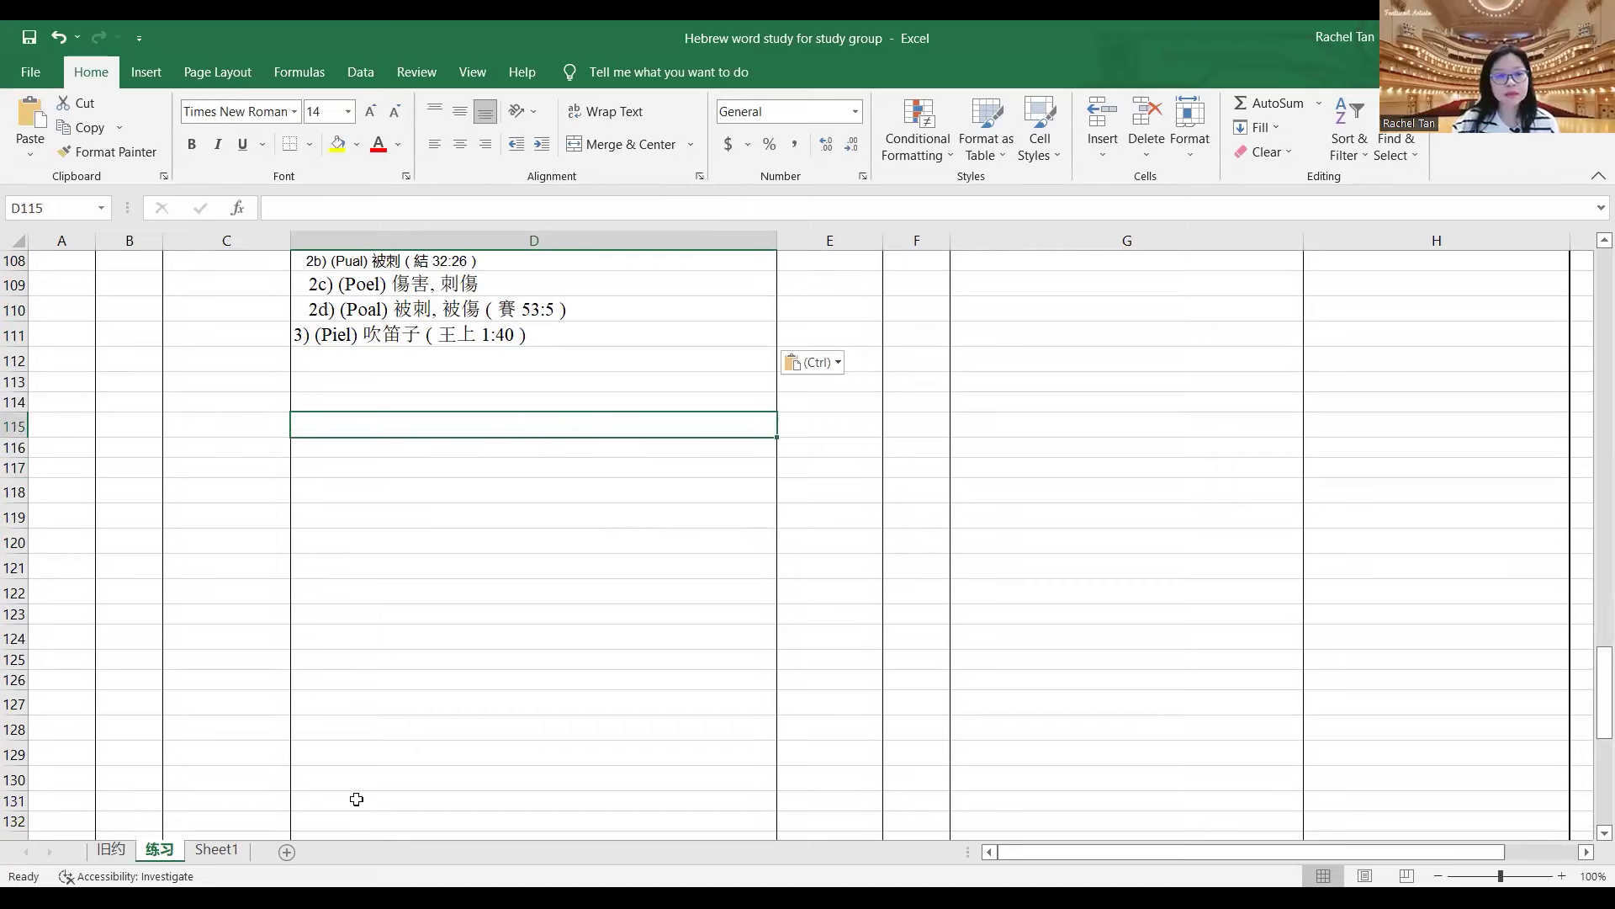
- Switch to the browser, reopen root entry 02470 through the 02483 page, and open the neighbouring entry 02471
key(alt+Tab)
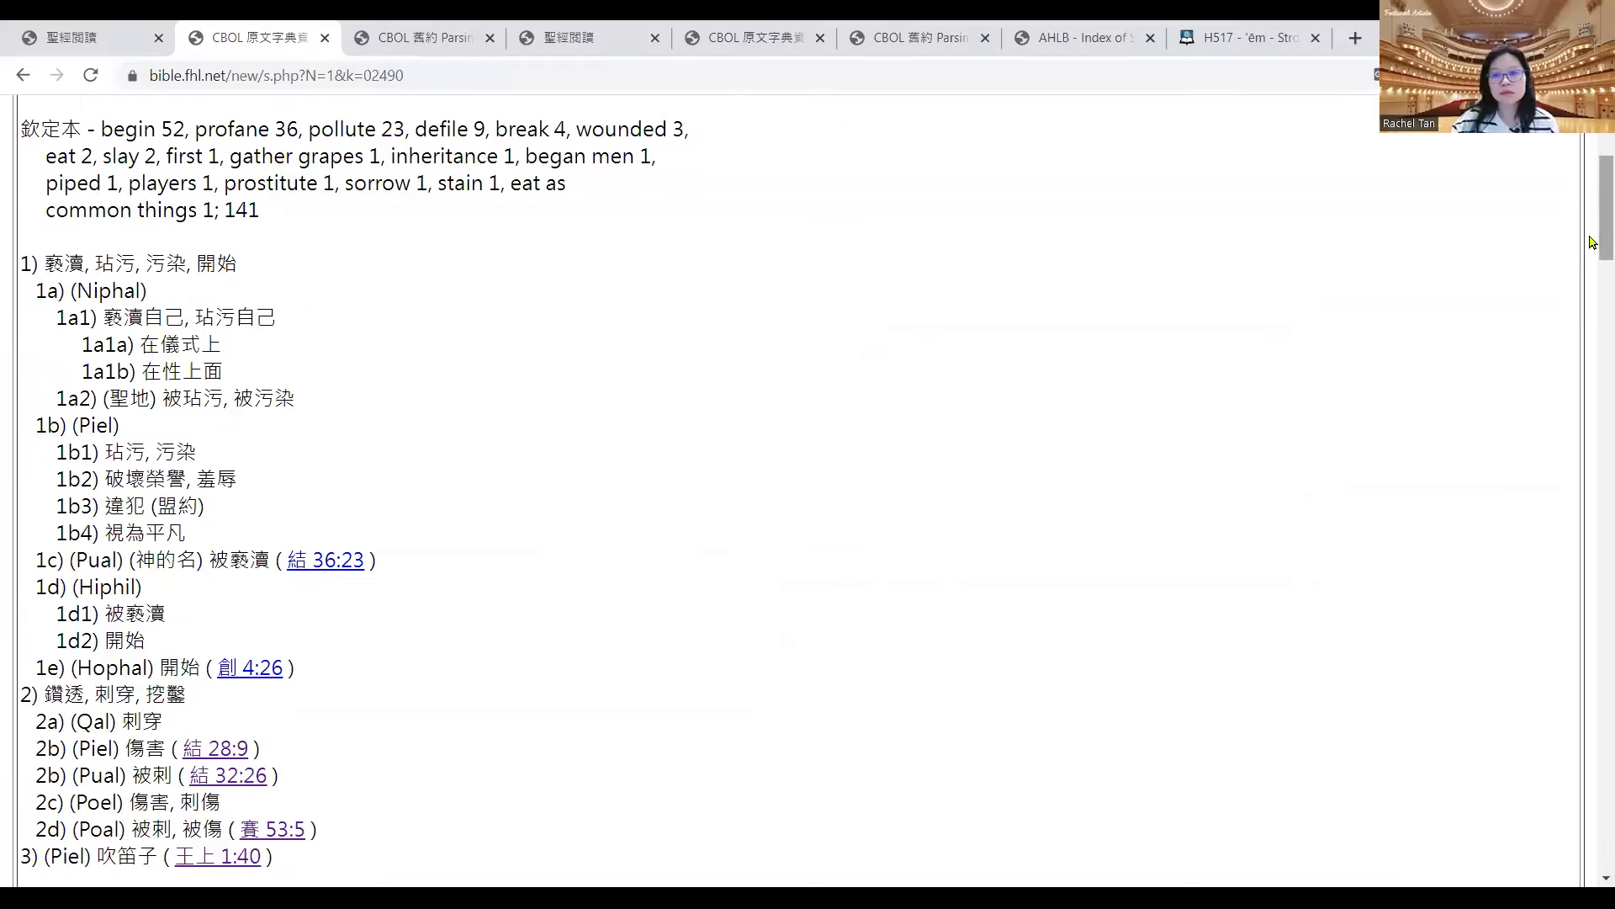
scroll(1020, 200, up, 4)
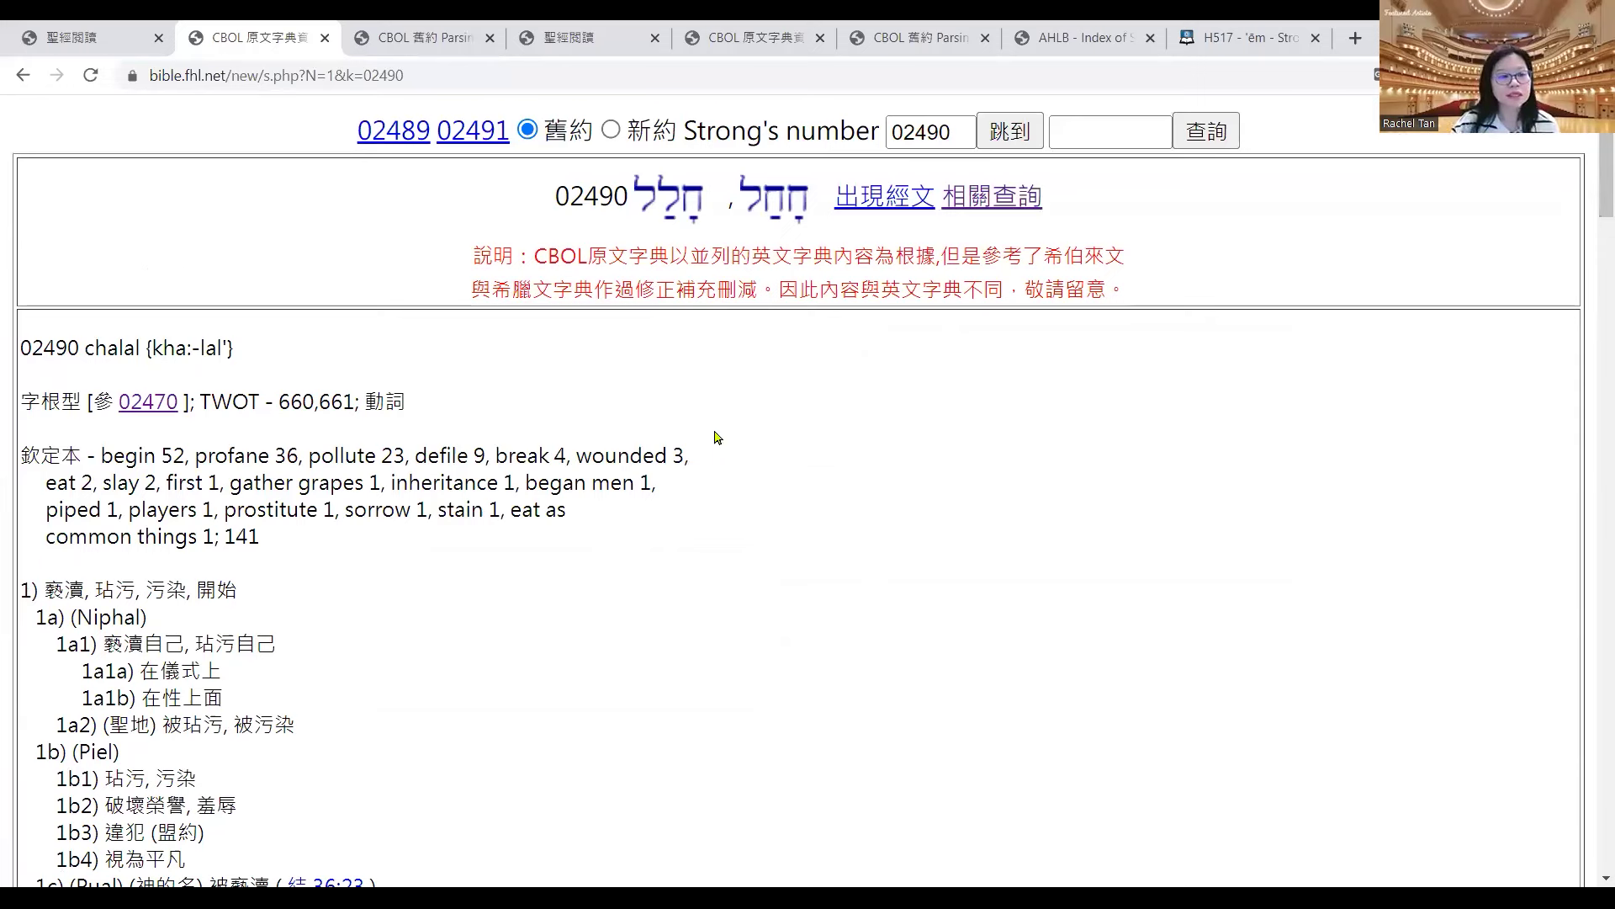
click(22, 76)
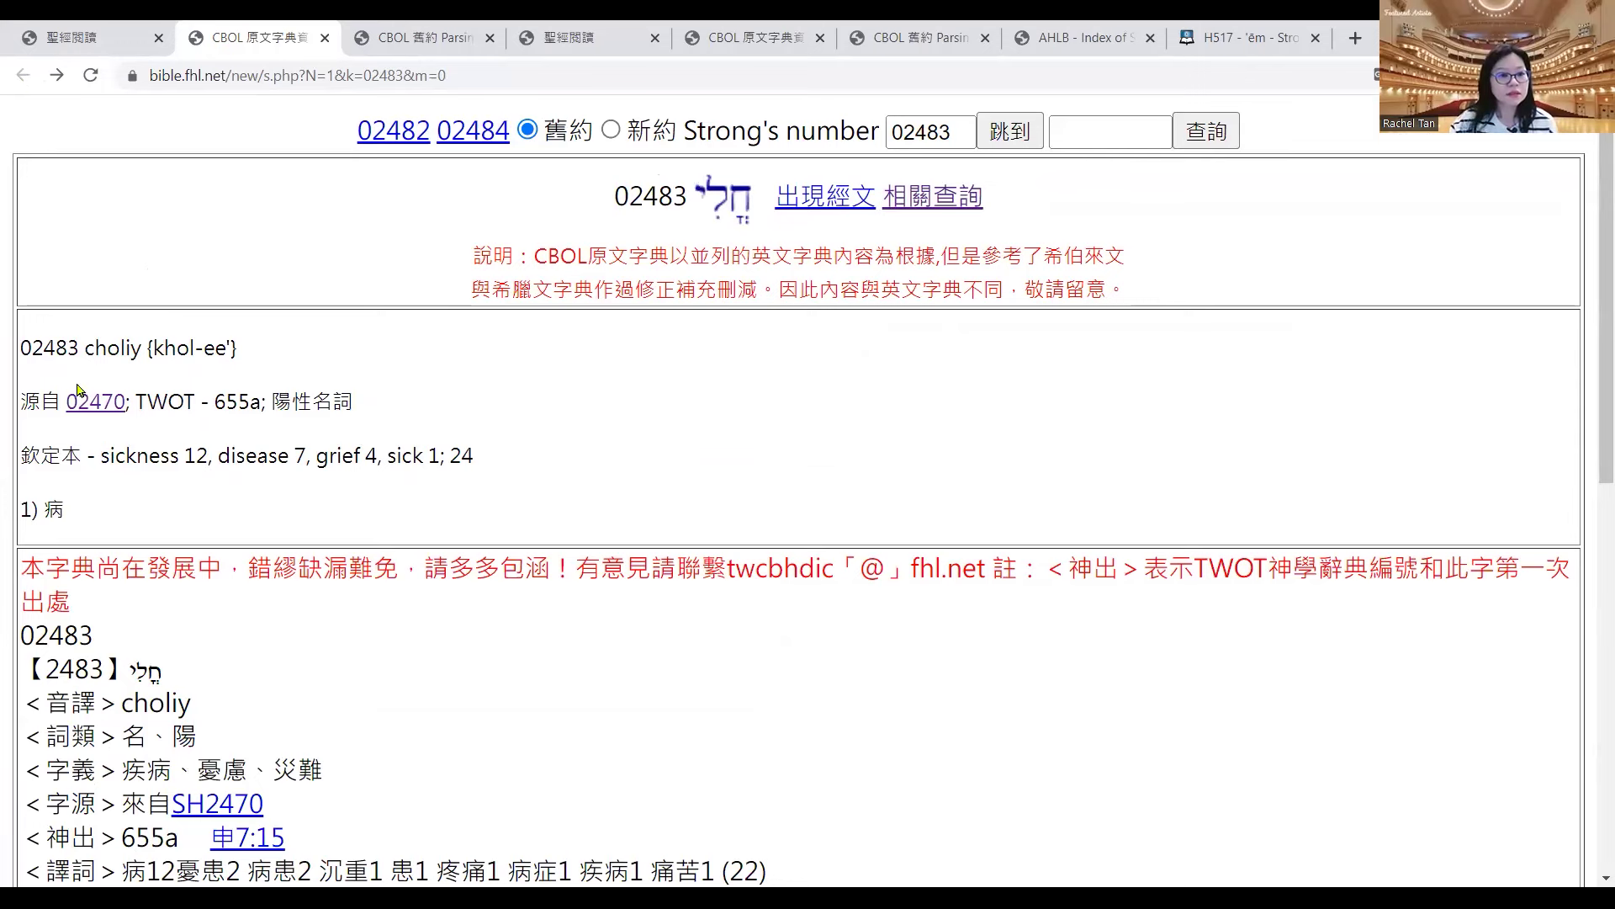
click(92, 404)
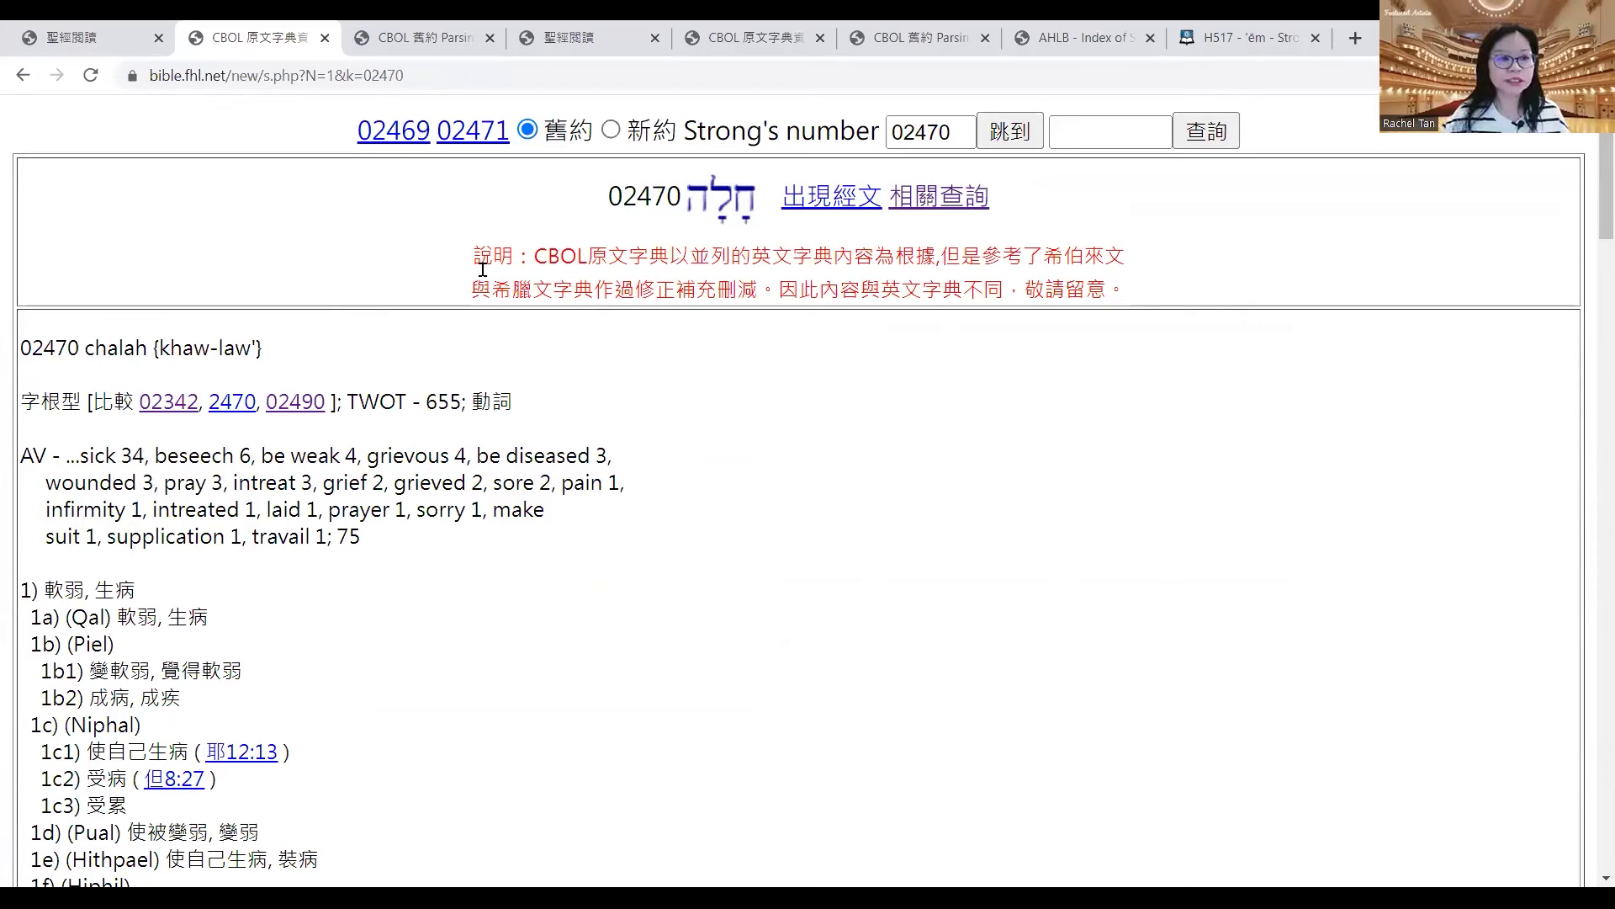
double_click(757, 210)
click(723, 225)
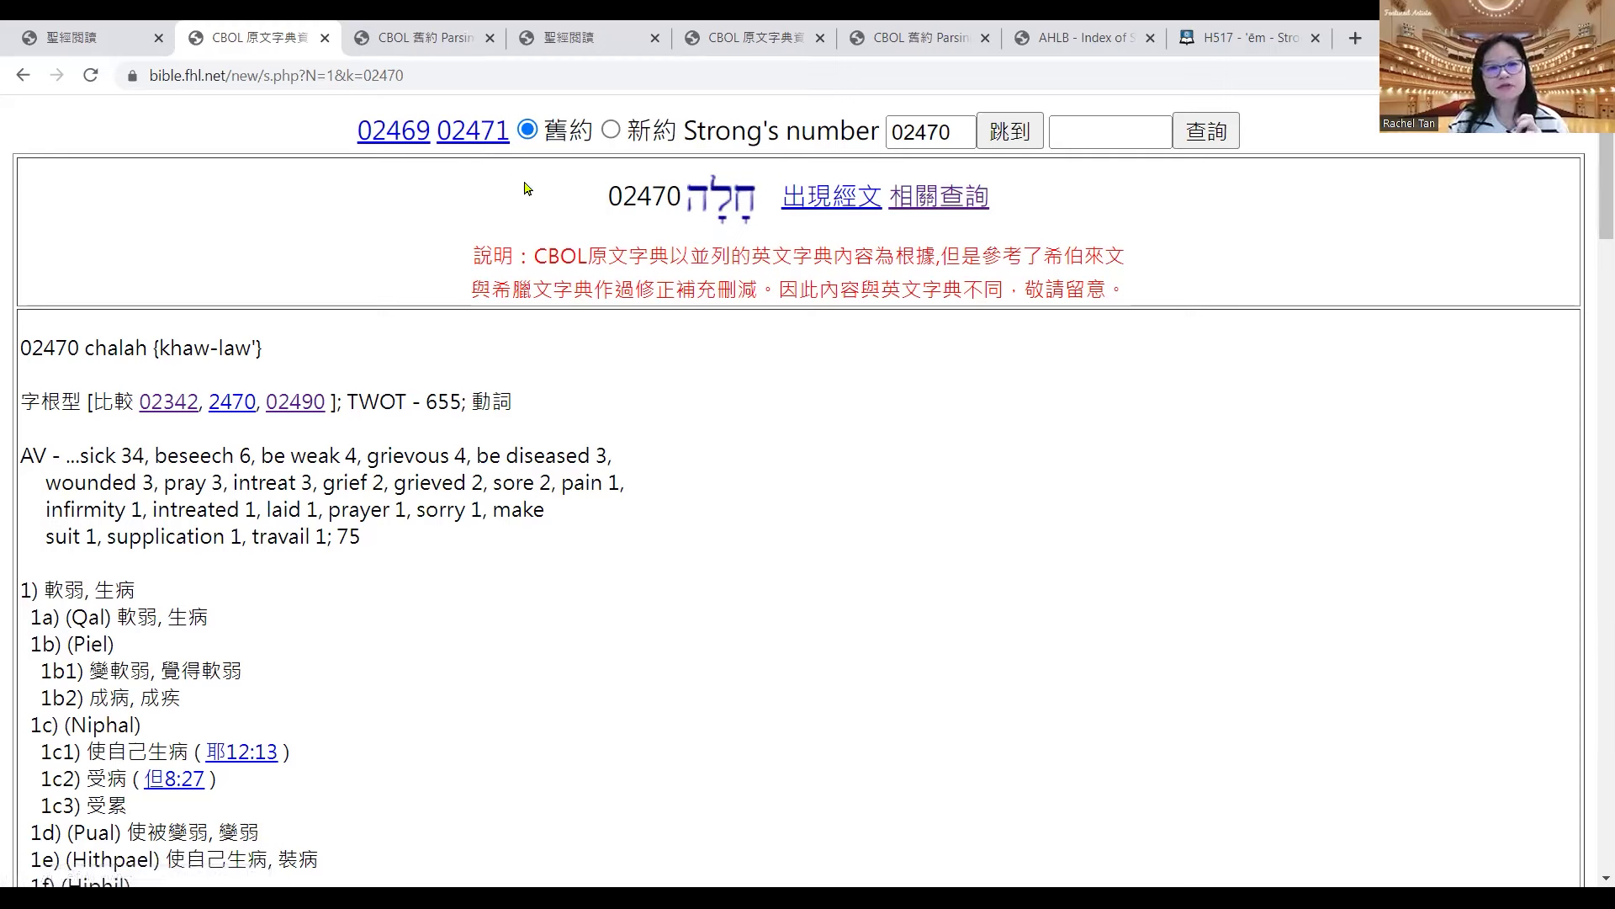
click(468, 134)
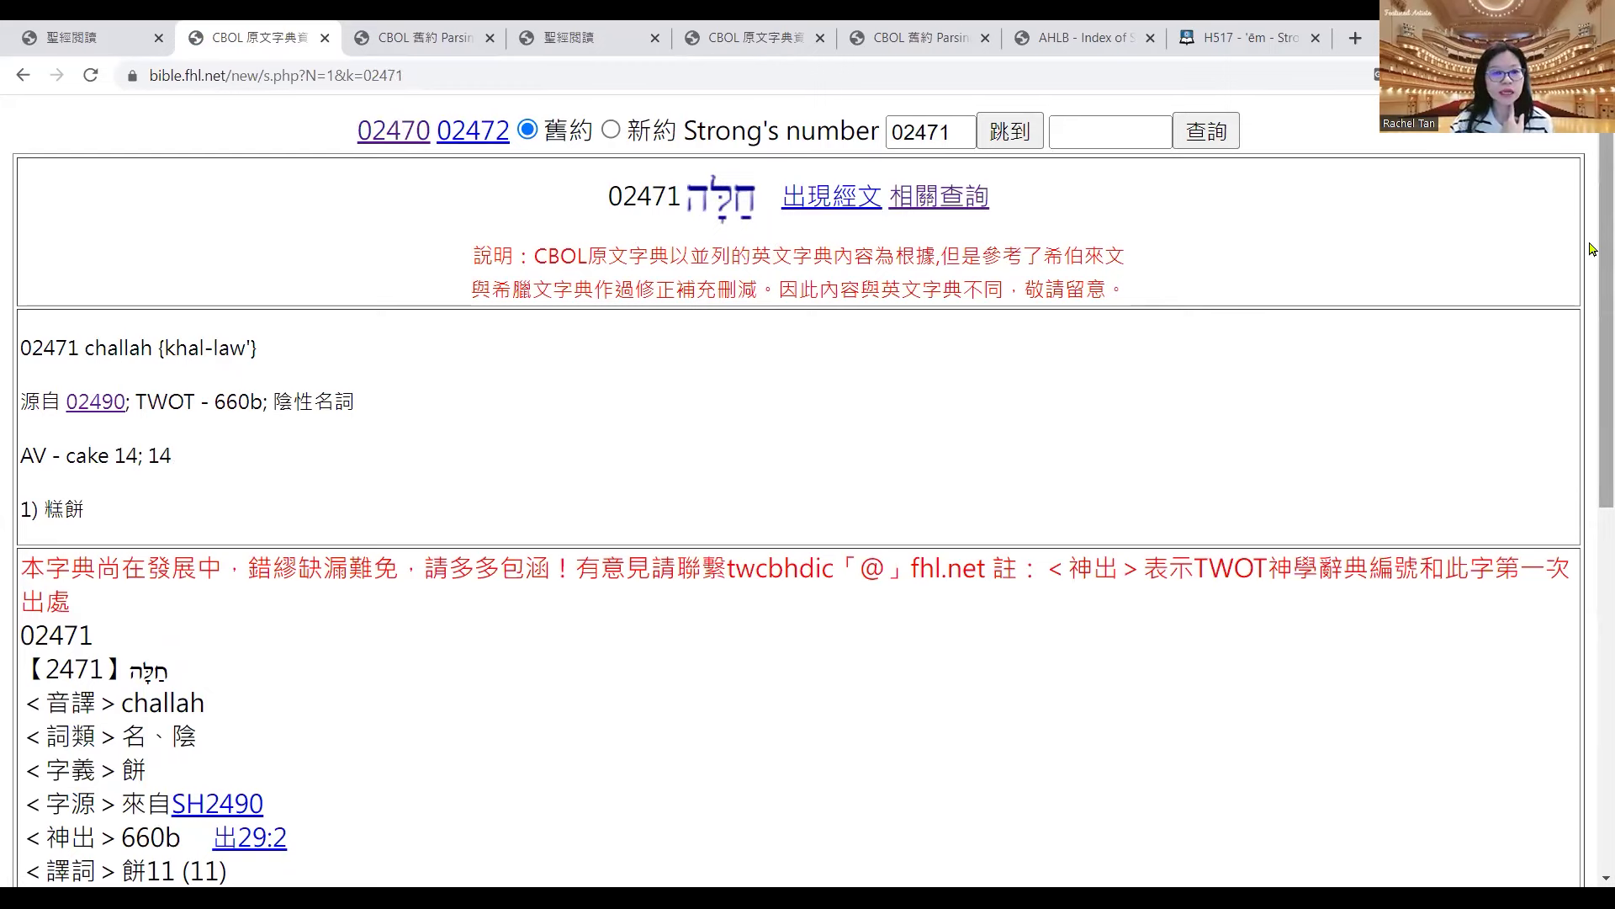
- Copy the 【2471】 entry lines through ＜譯詞＞ and paste them into the Excel sheet at D115
scroll(1593, 324, down, 2)
scroll(1590, 337, down, 1)
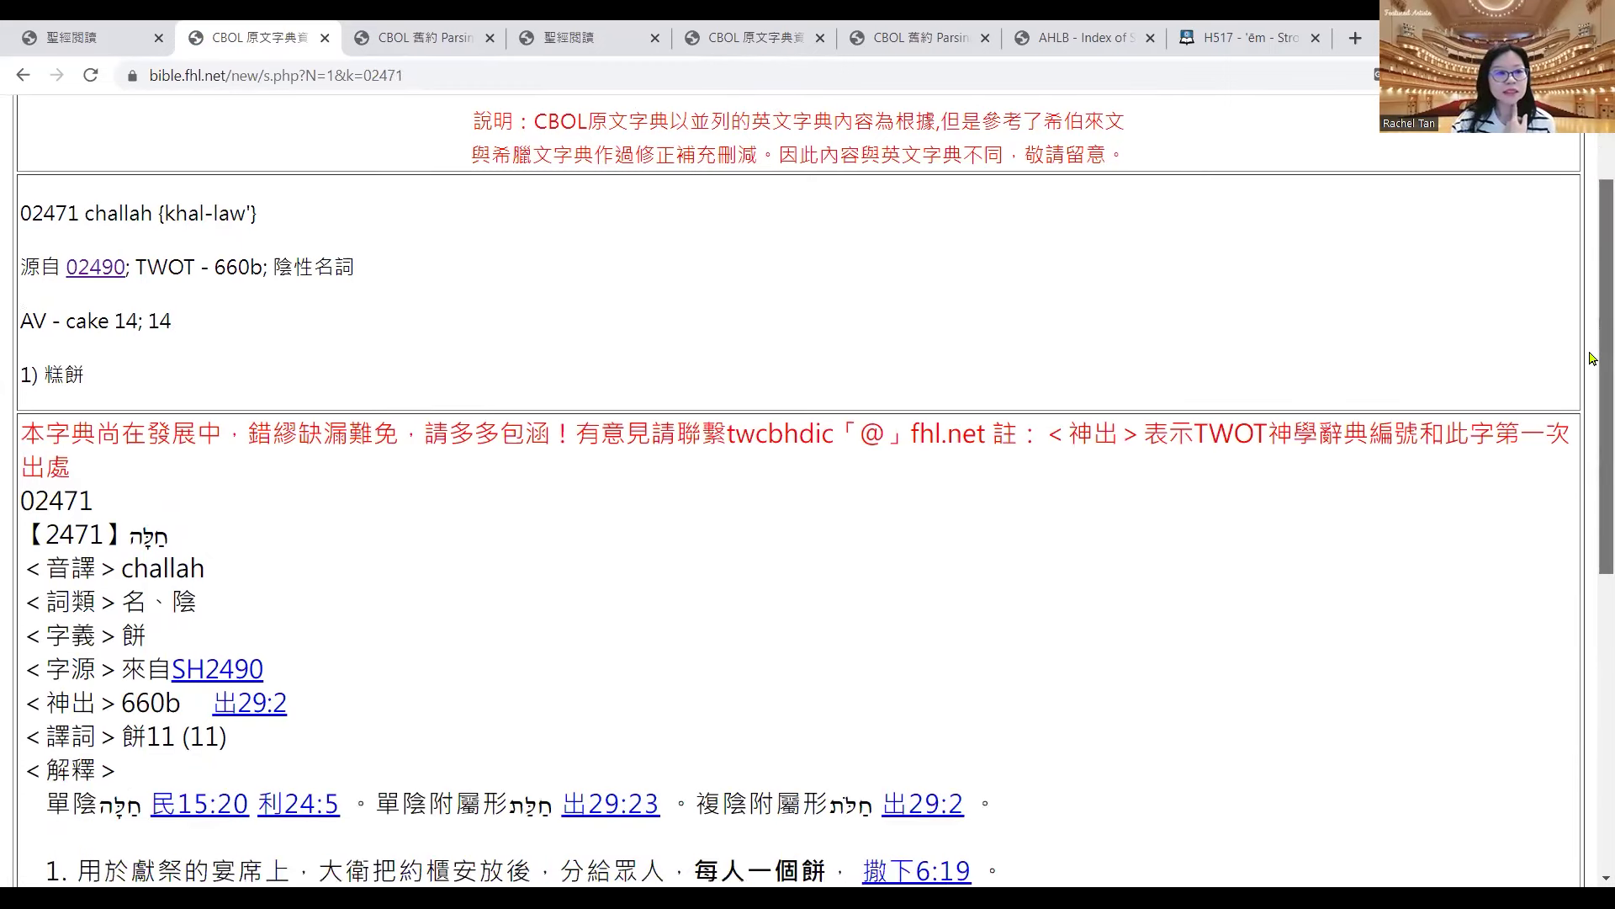
scroll(1592, 371, down, 1)
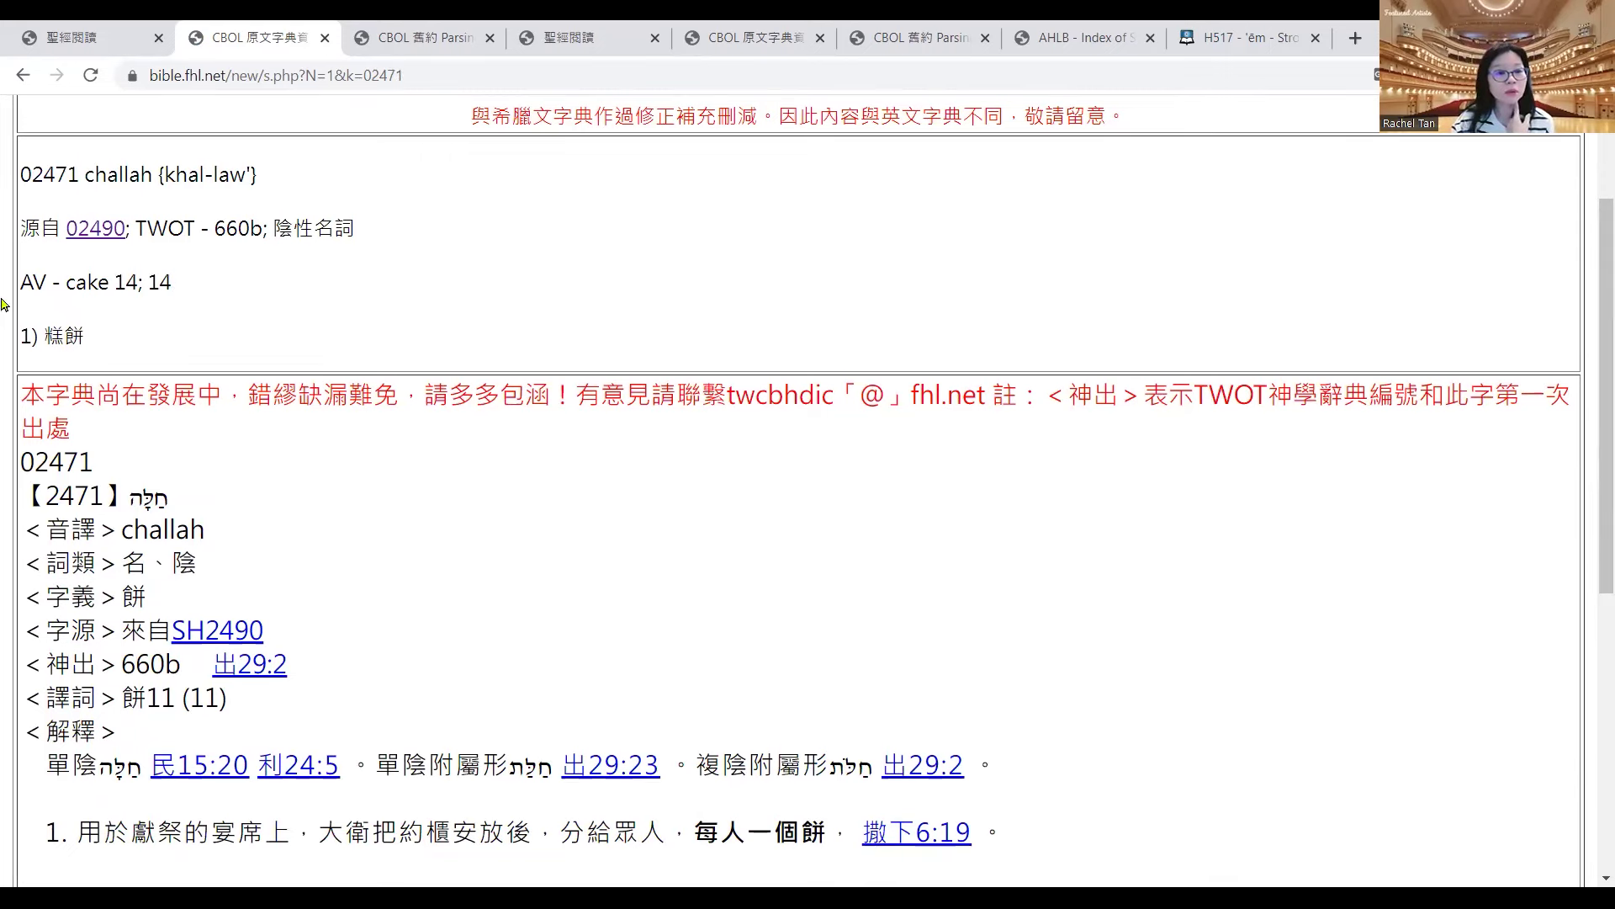
scroll(1592, 286, down, 2)
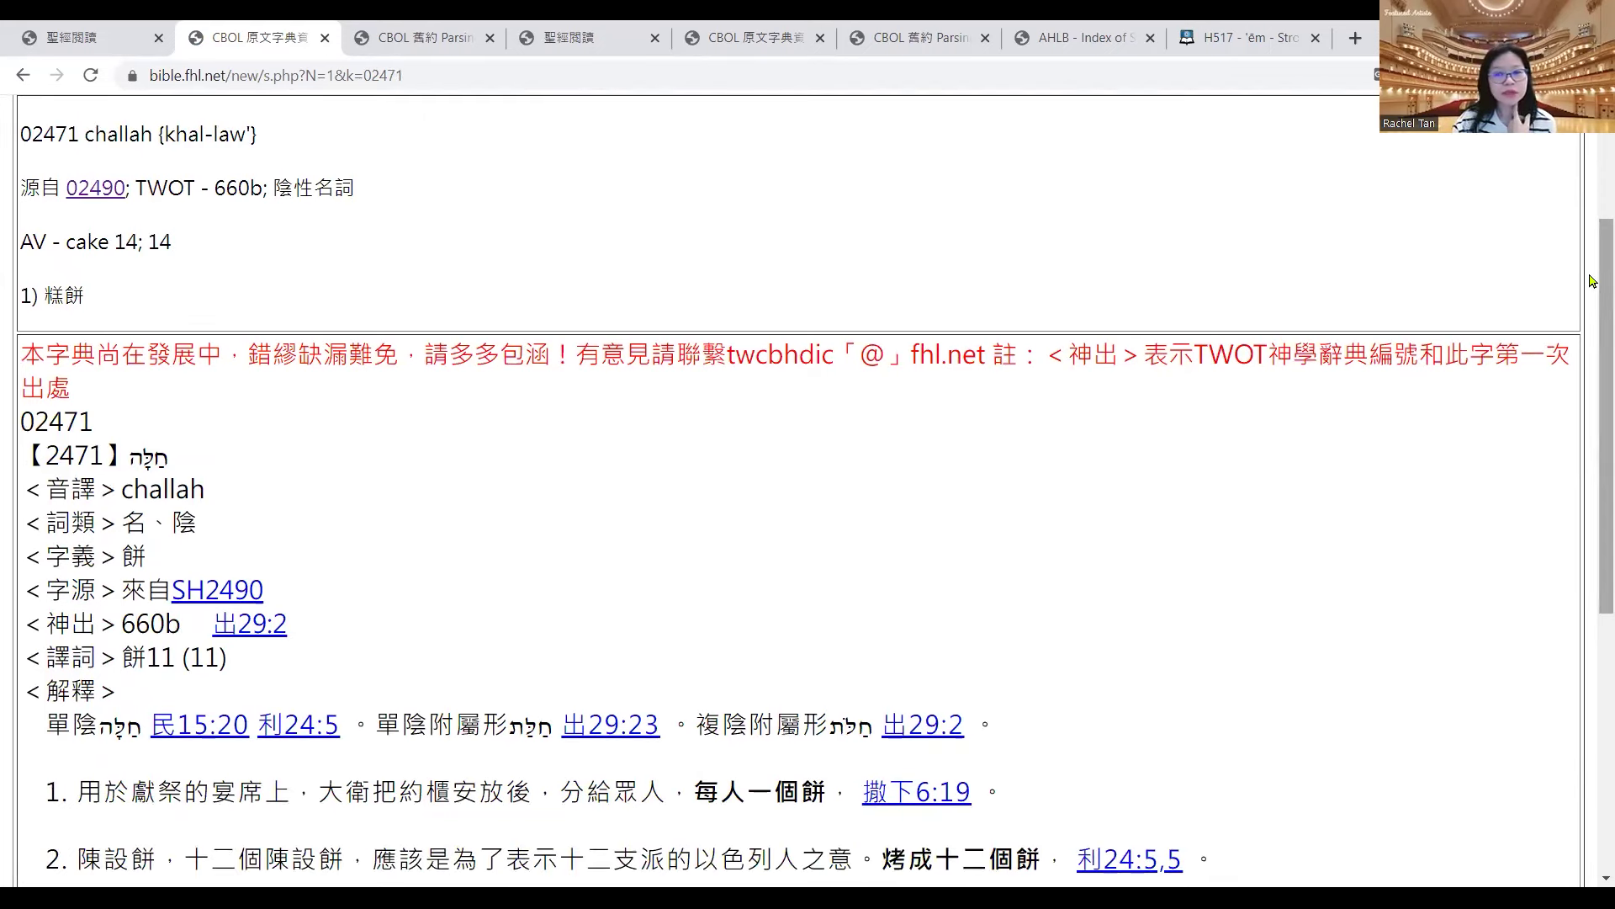
scroll(1592, 314, down, 3)
scroll(1592, 337, up, 2)
scroll(1593, 362, down, 4)
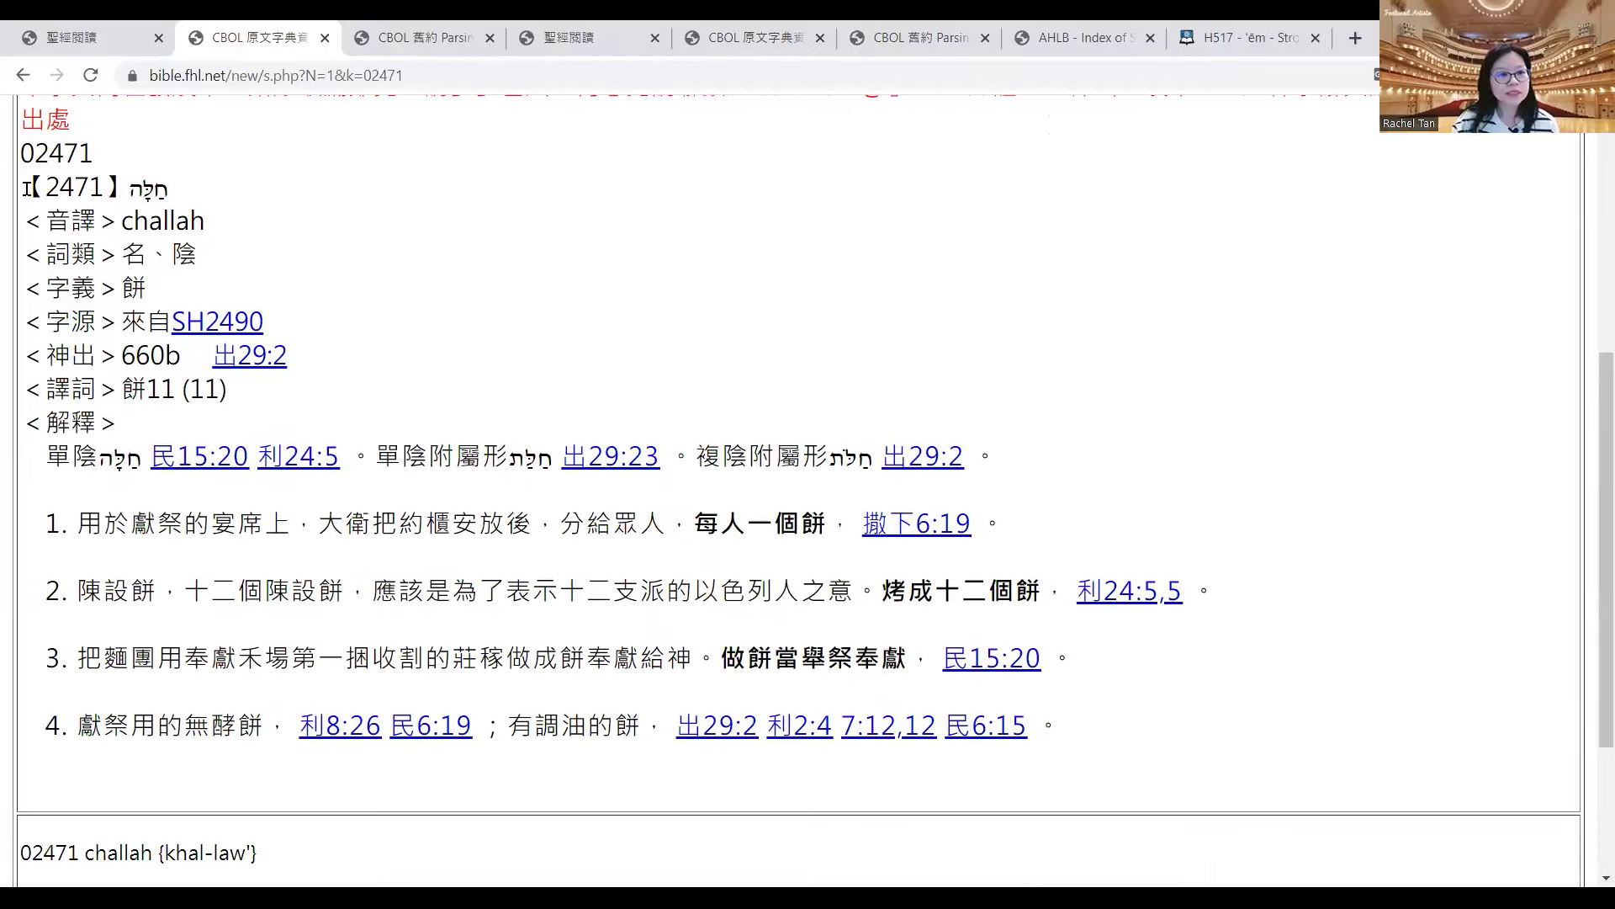
drag(27, 188, 730, 411)
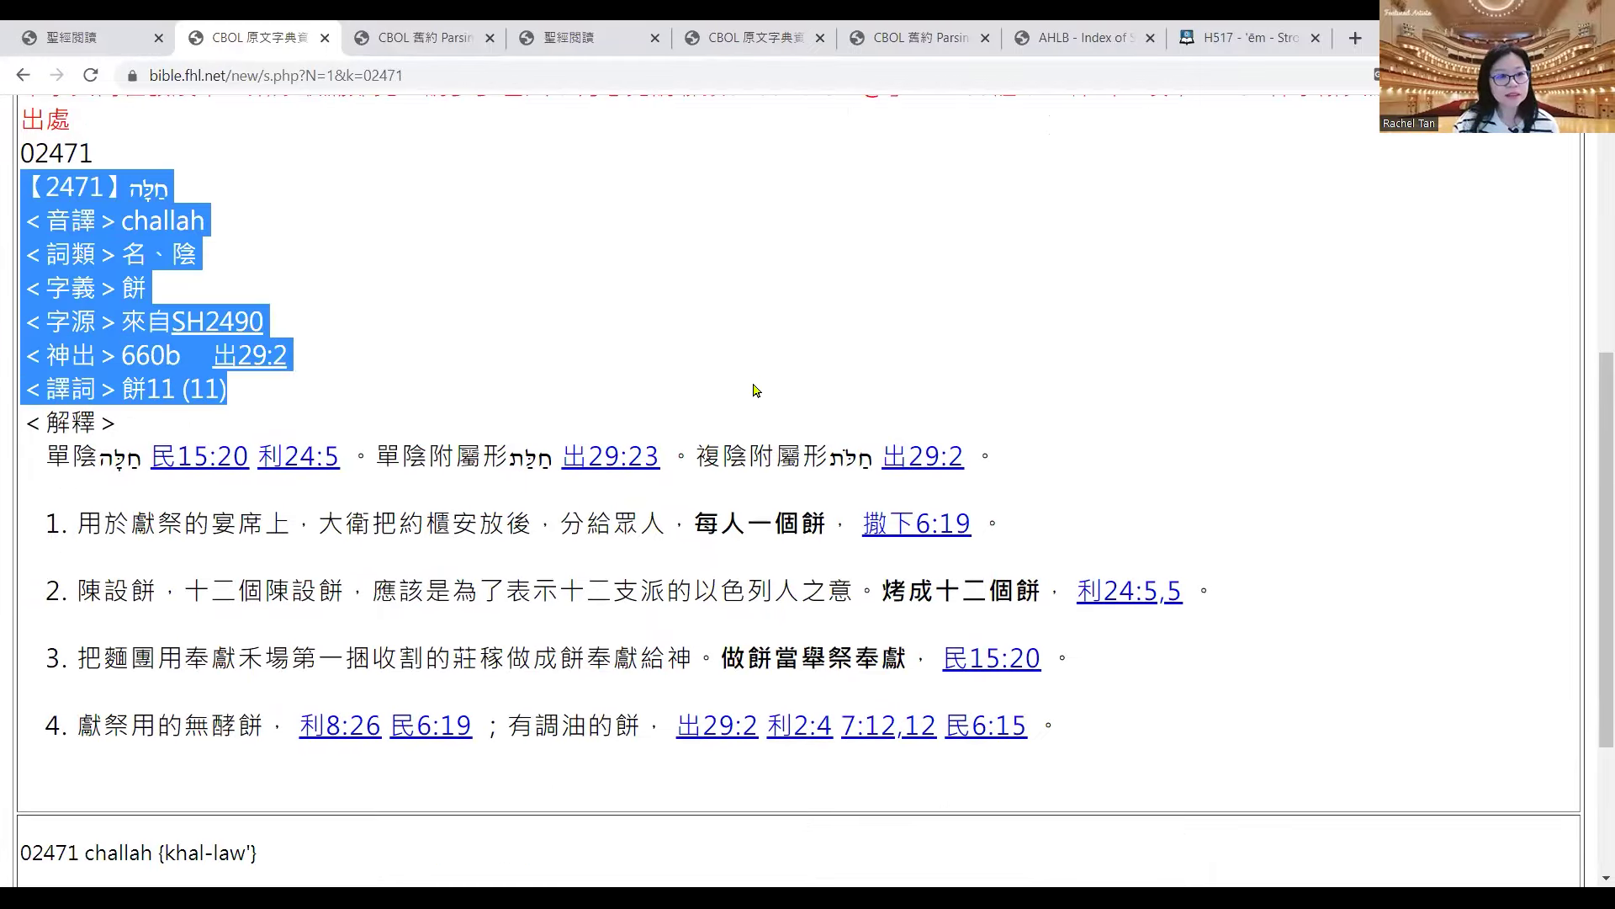
right_click(100, 240)
click(166, 254)
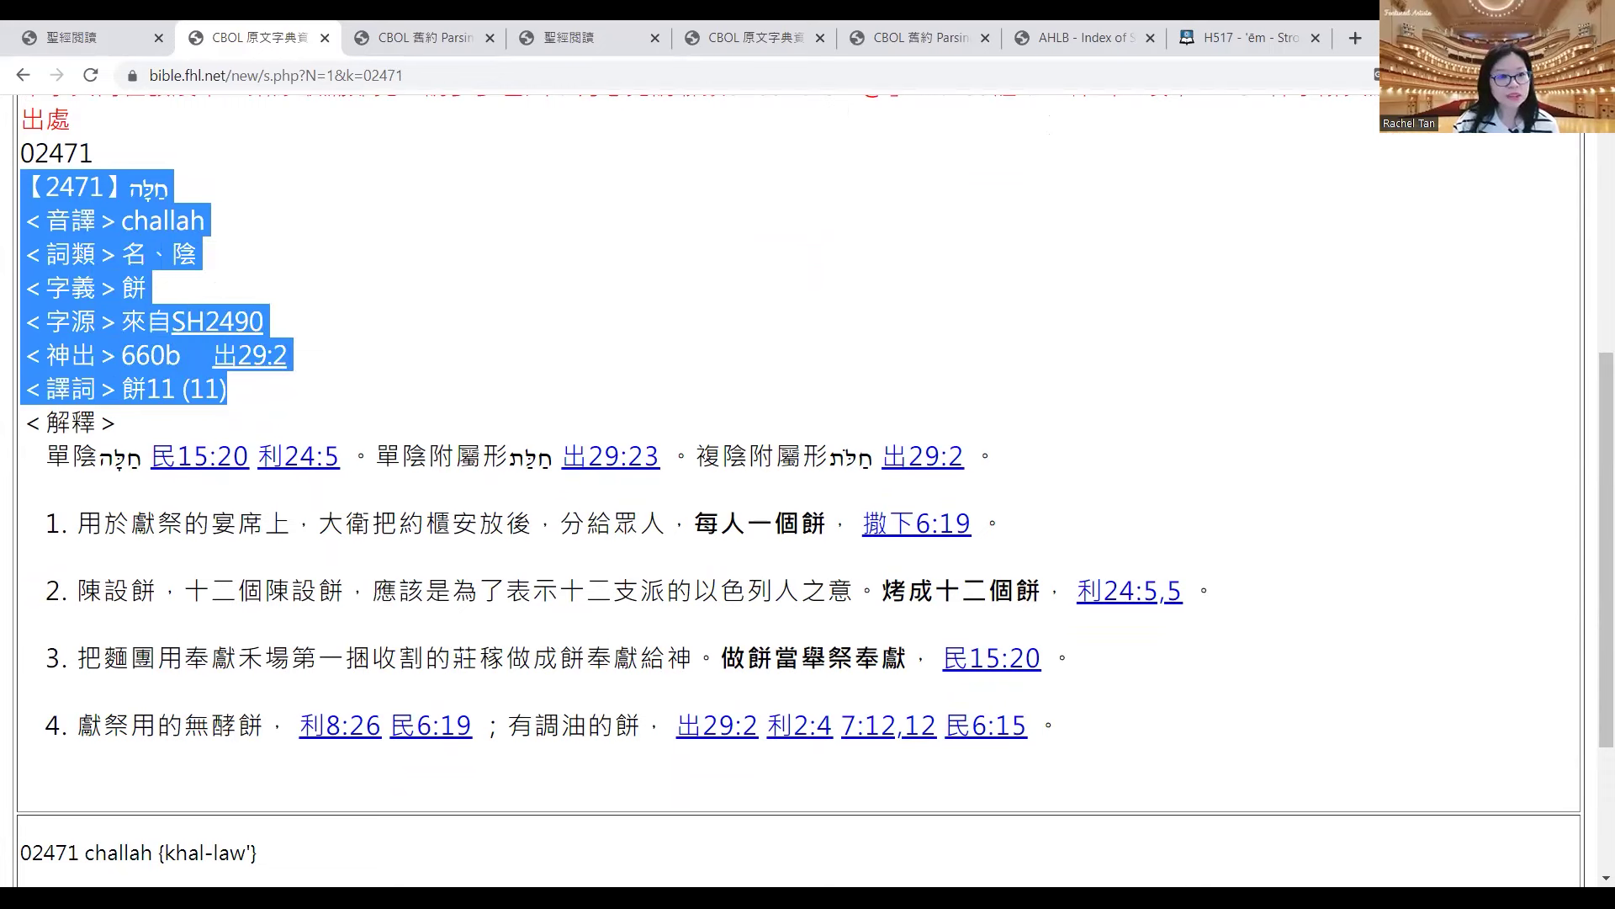
key(alt+Tab)
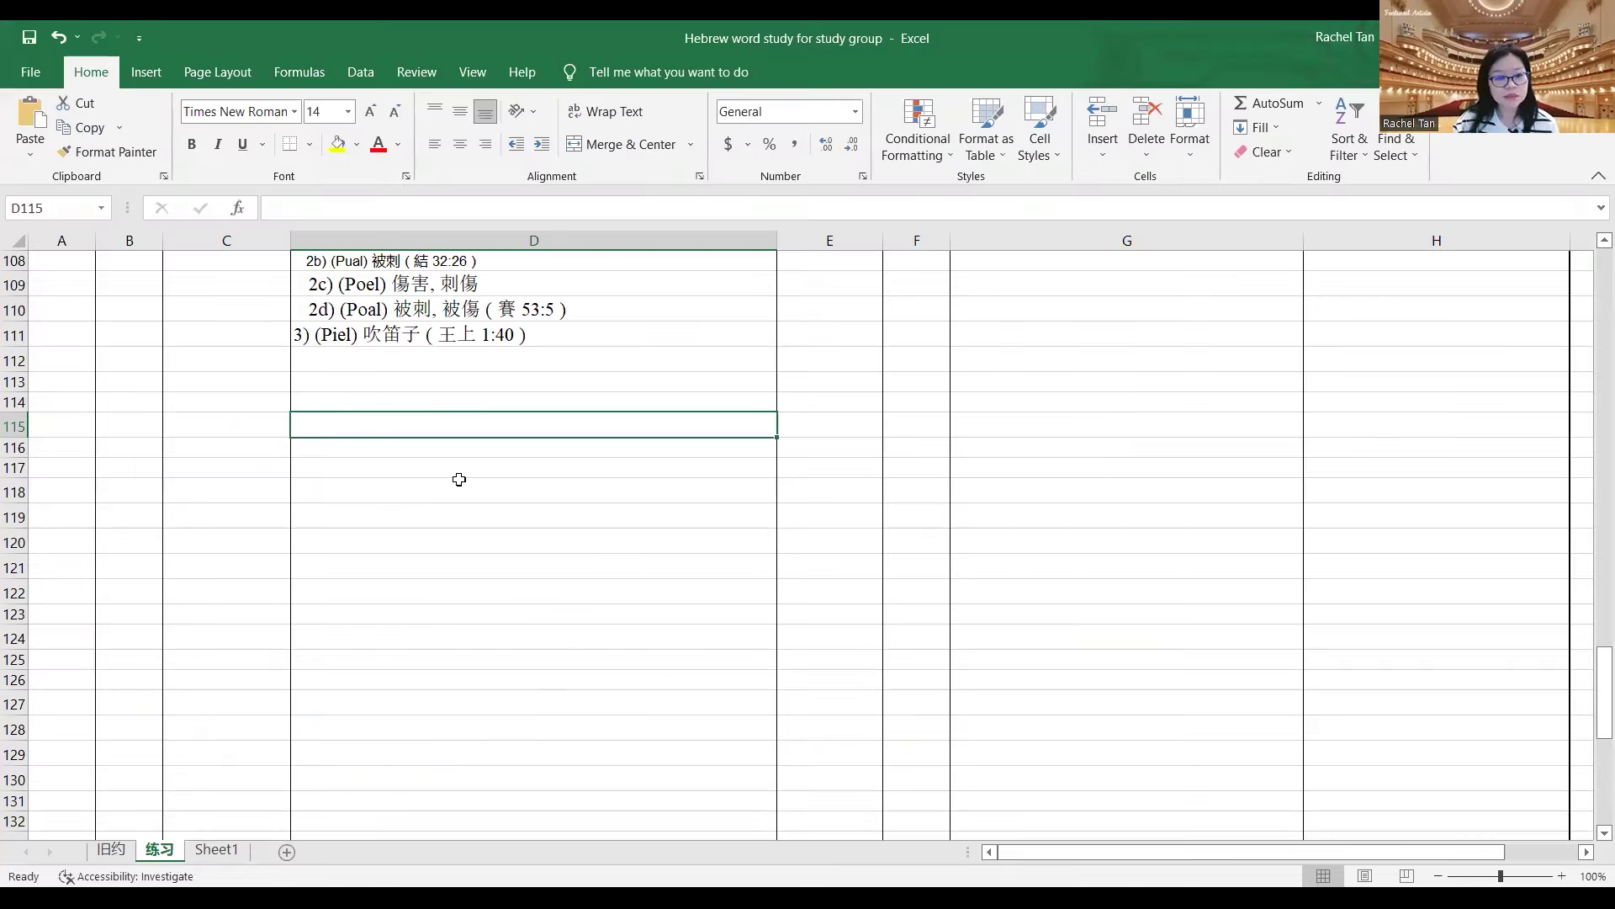
key(ctrl+v)
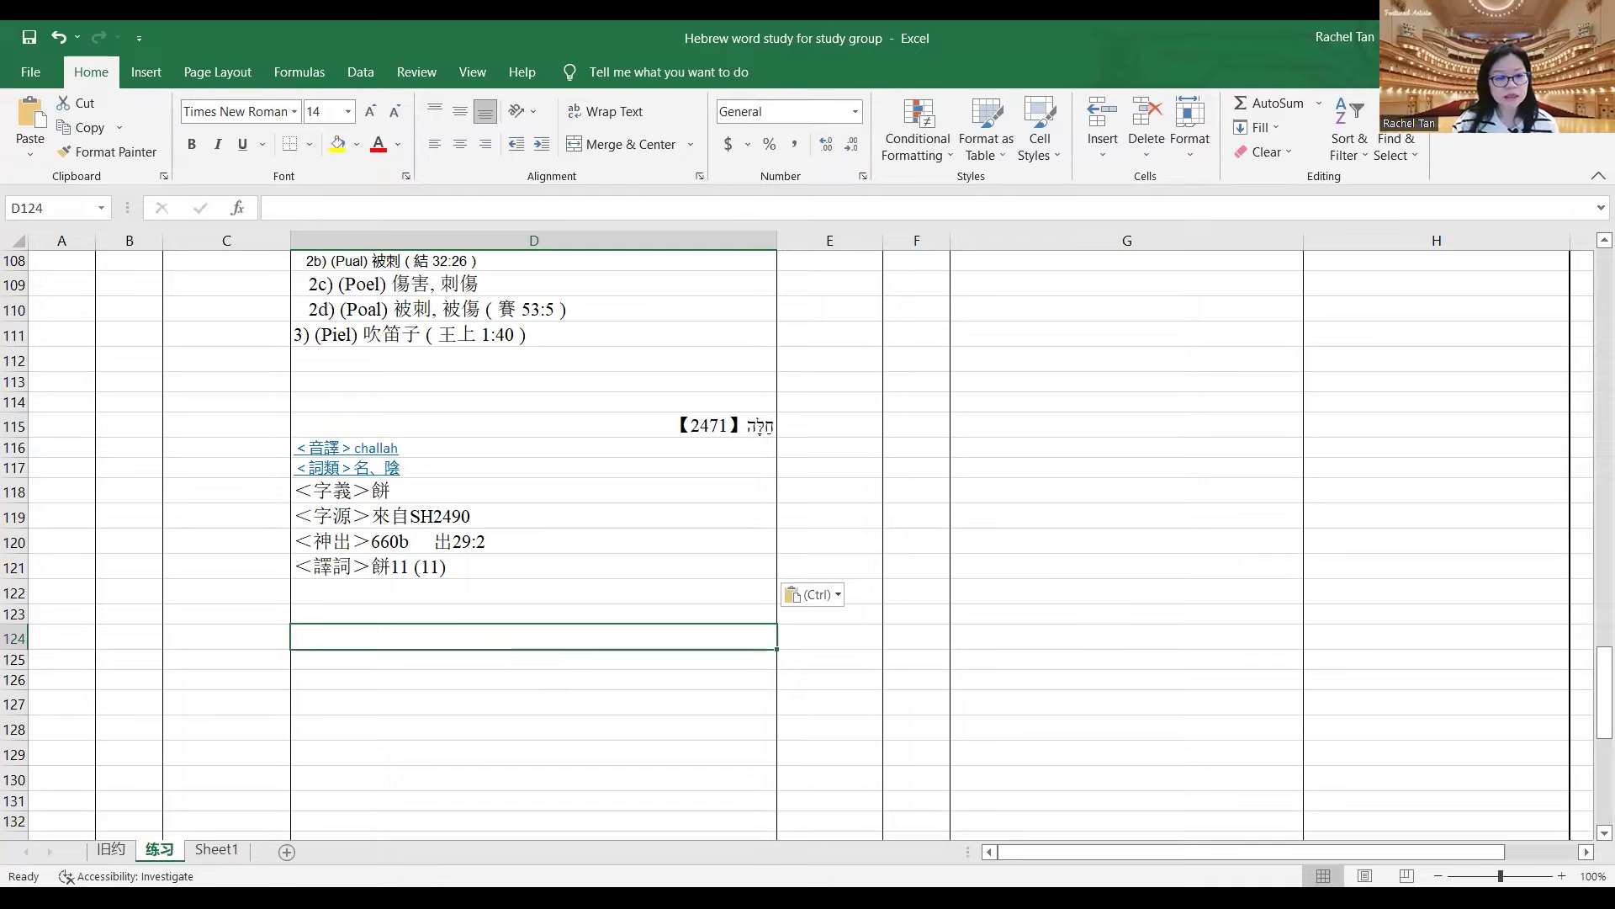
- Switch to the browser and copy the English meaning "1) cake, cake (if pierced) (probably perforated)" of entry 02471
key(alt+Tab)
scroll(391, 617, down, 3)
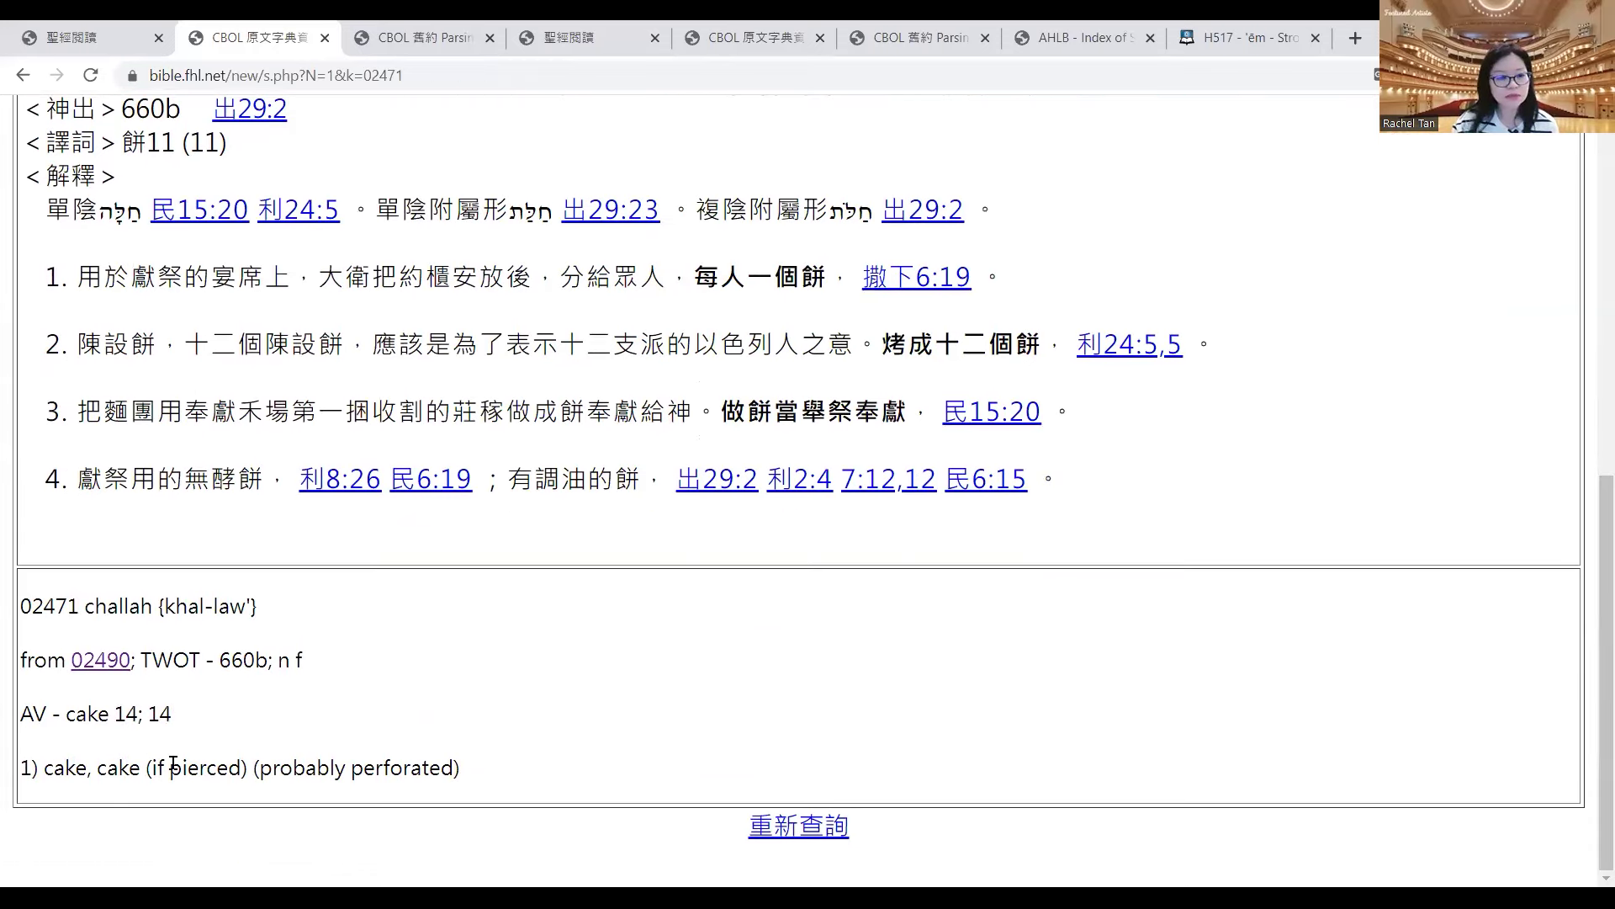
drag(21, 767, 523, 769)
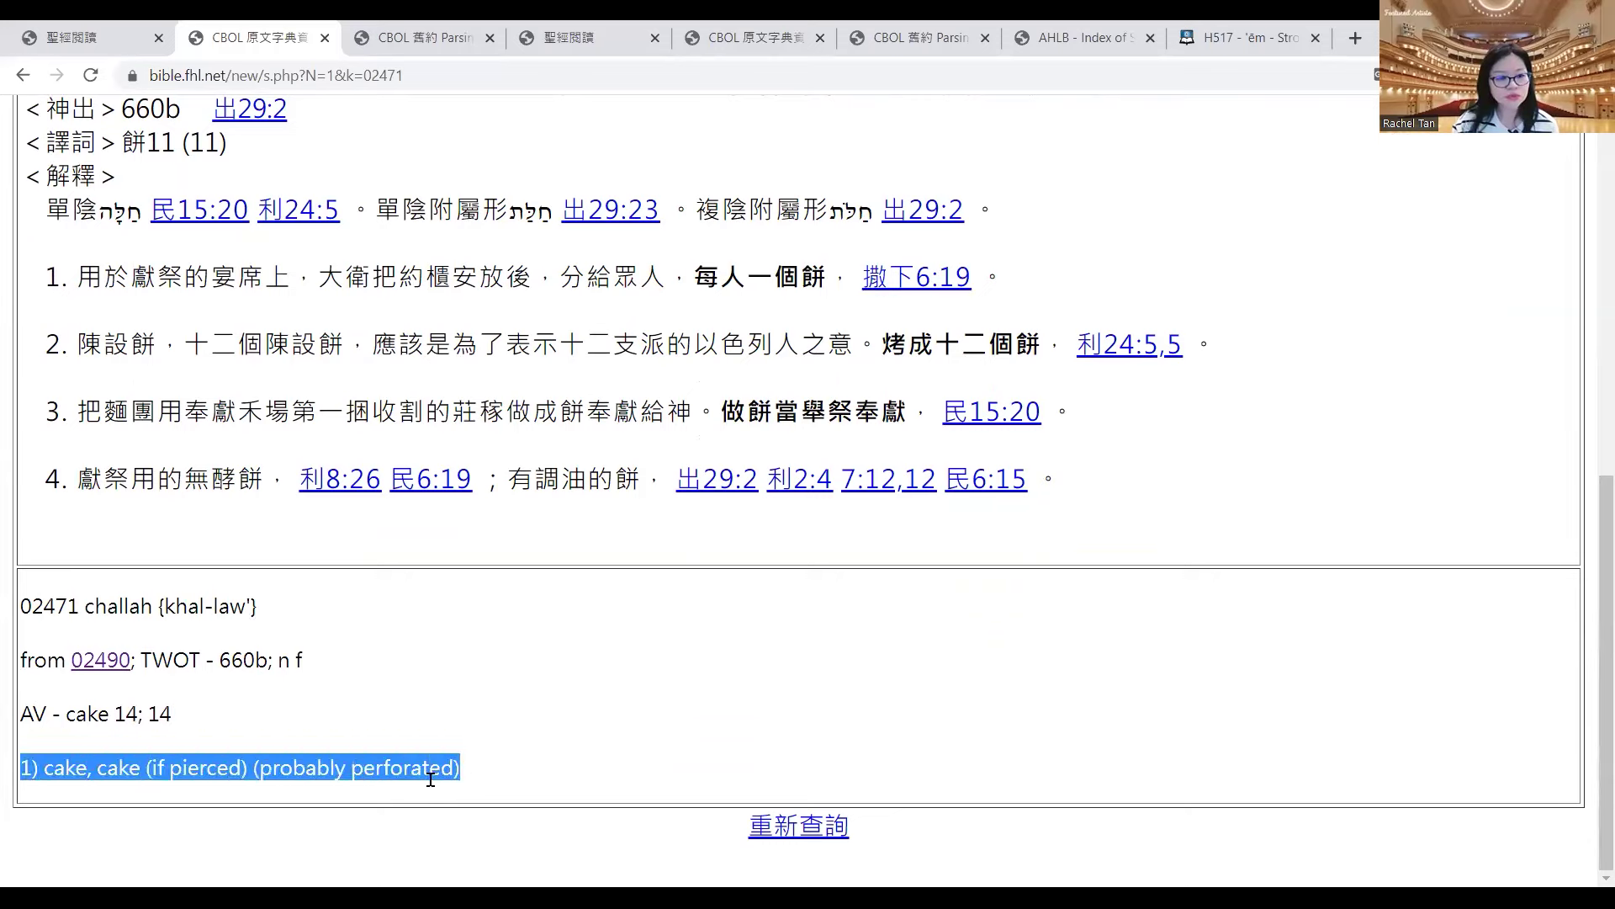
right_click(391, 791)
click(706, 808)
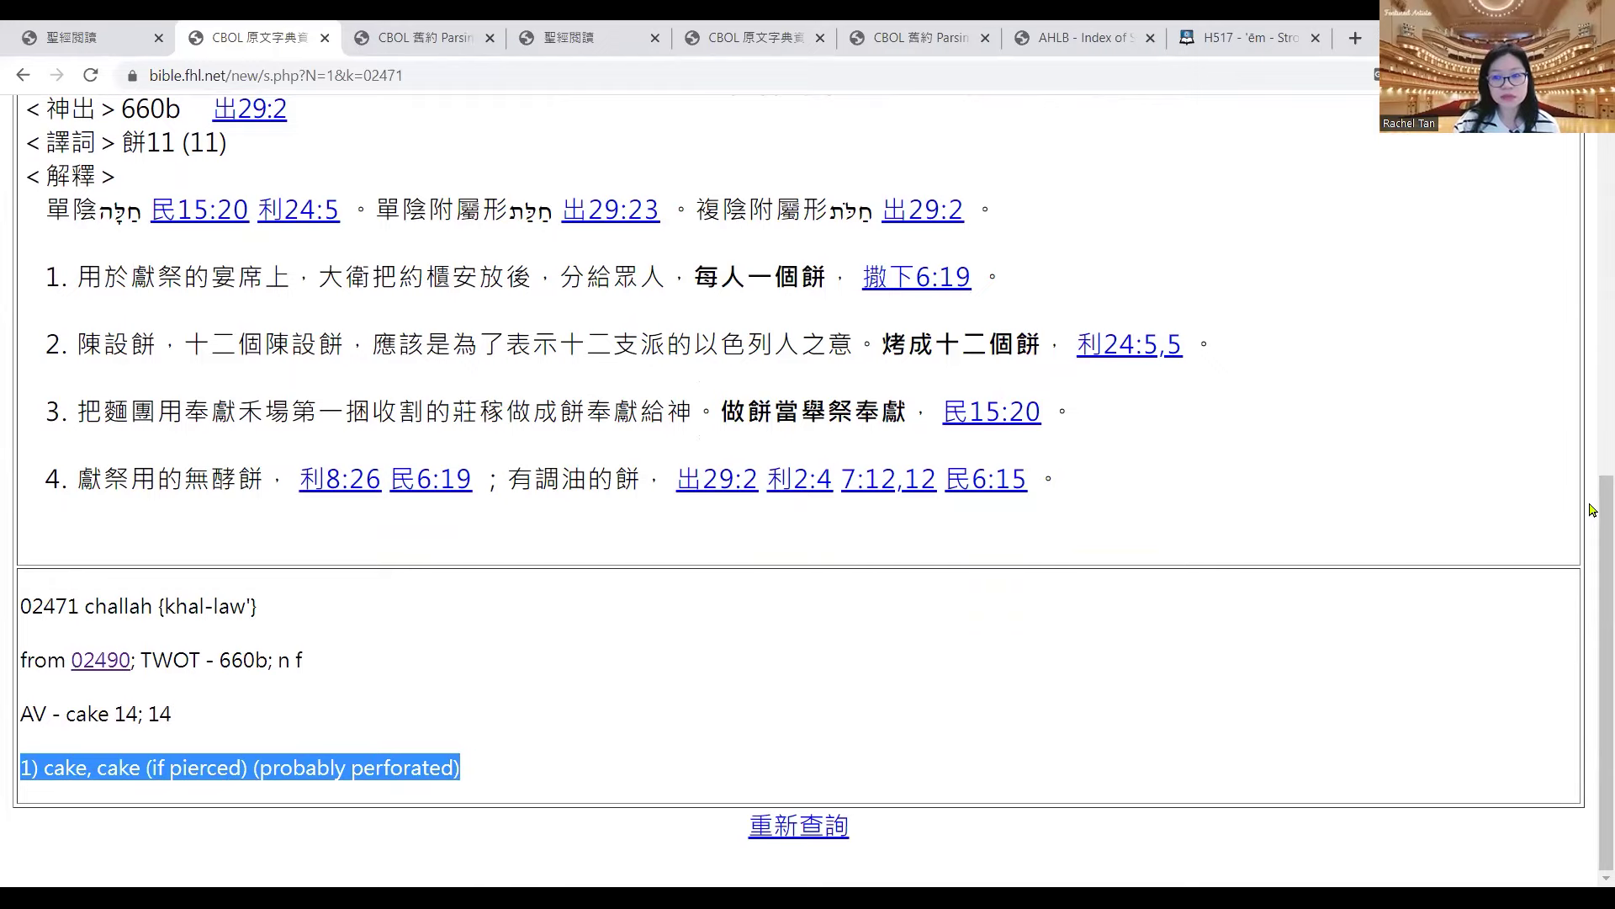
scroll(1593, 497, up, 6)
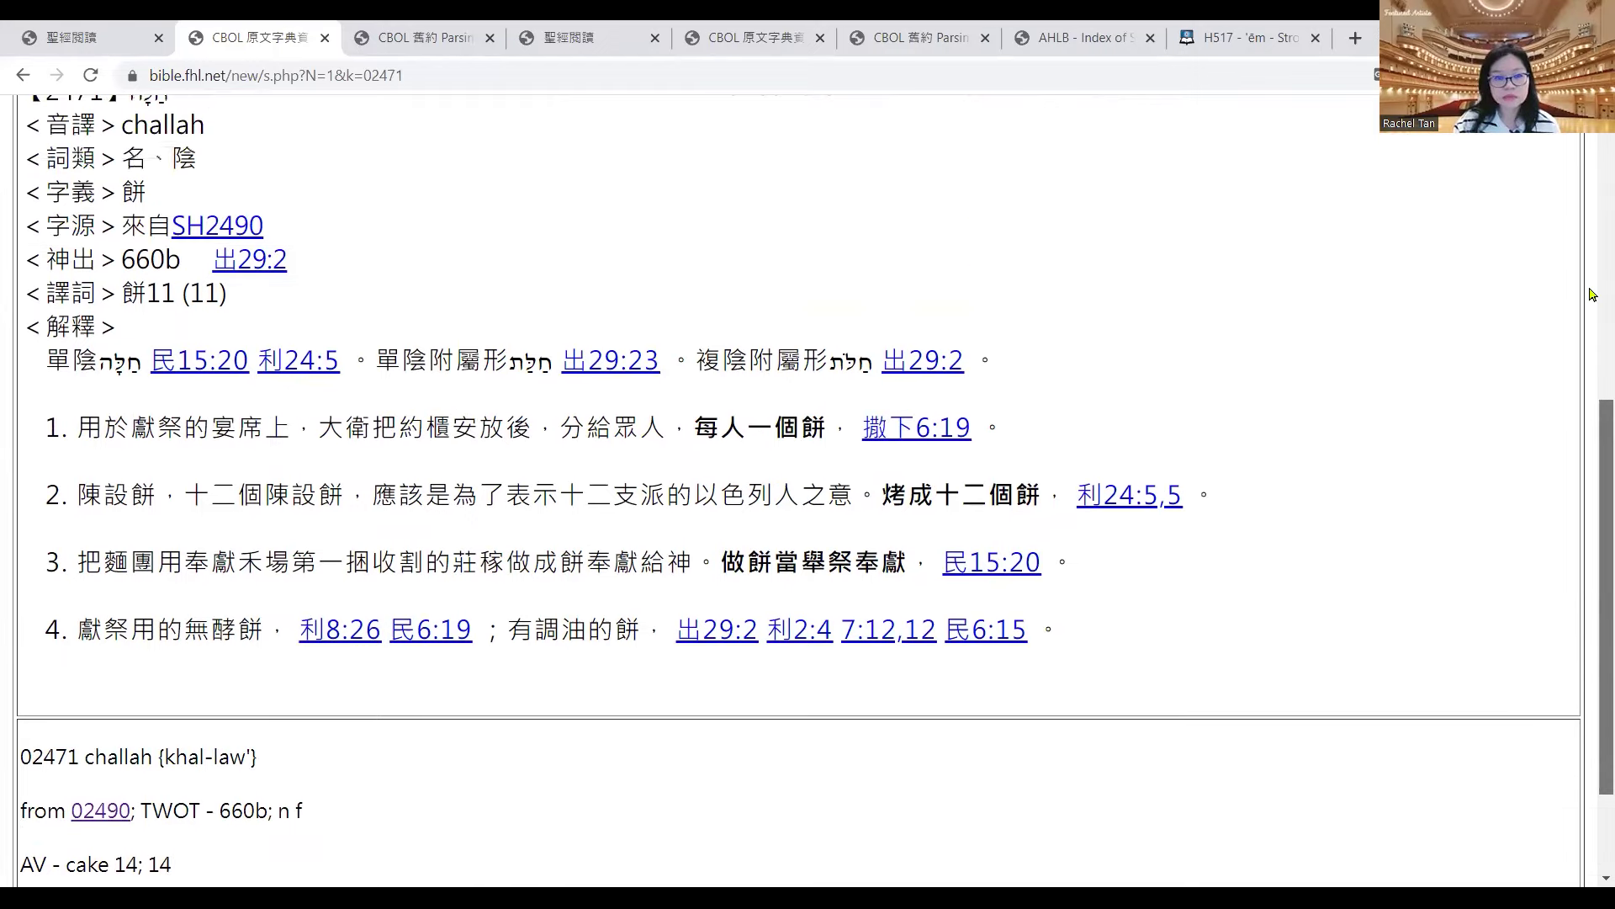
scroll(1592, 184, up, 2)
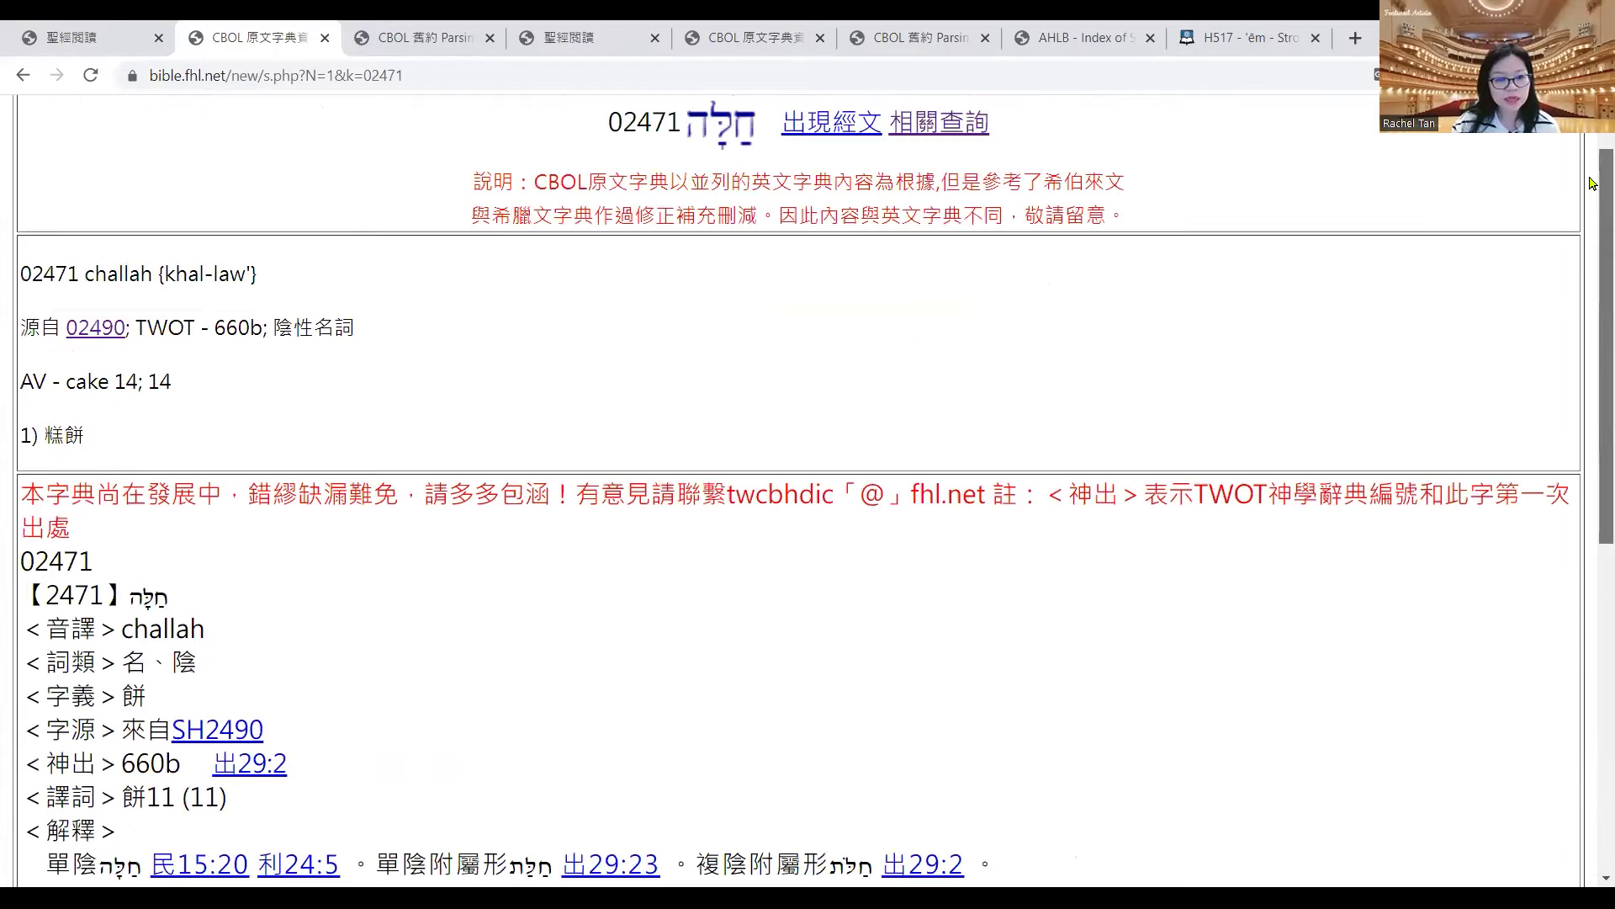
- Switch to Excel and paste the copied meaning "1) cake, cake (if pierced) (probably perforated)" into D124
scroll(1593, 183, up, 1)
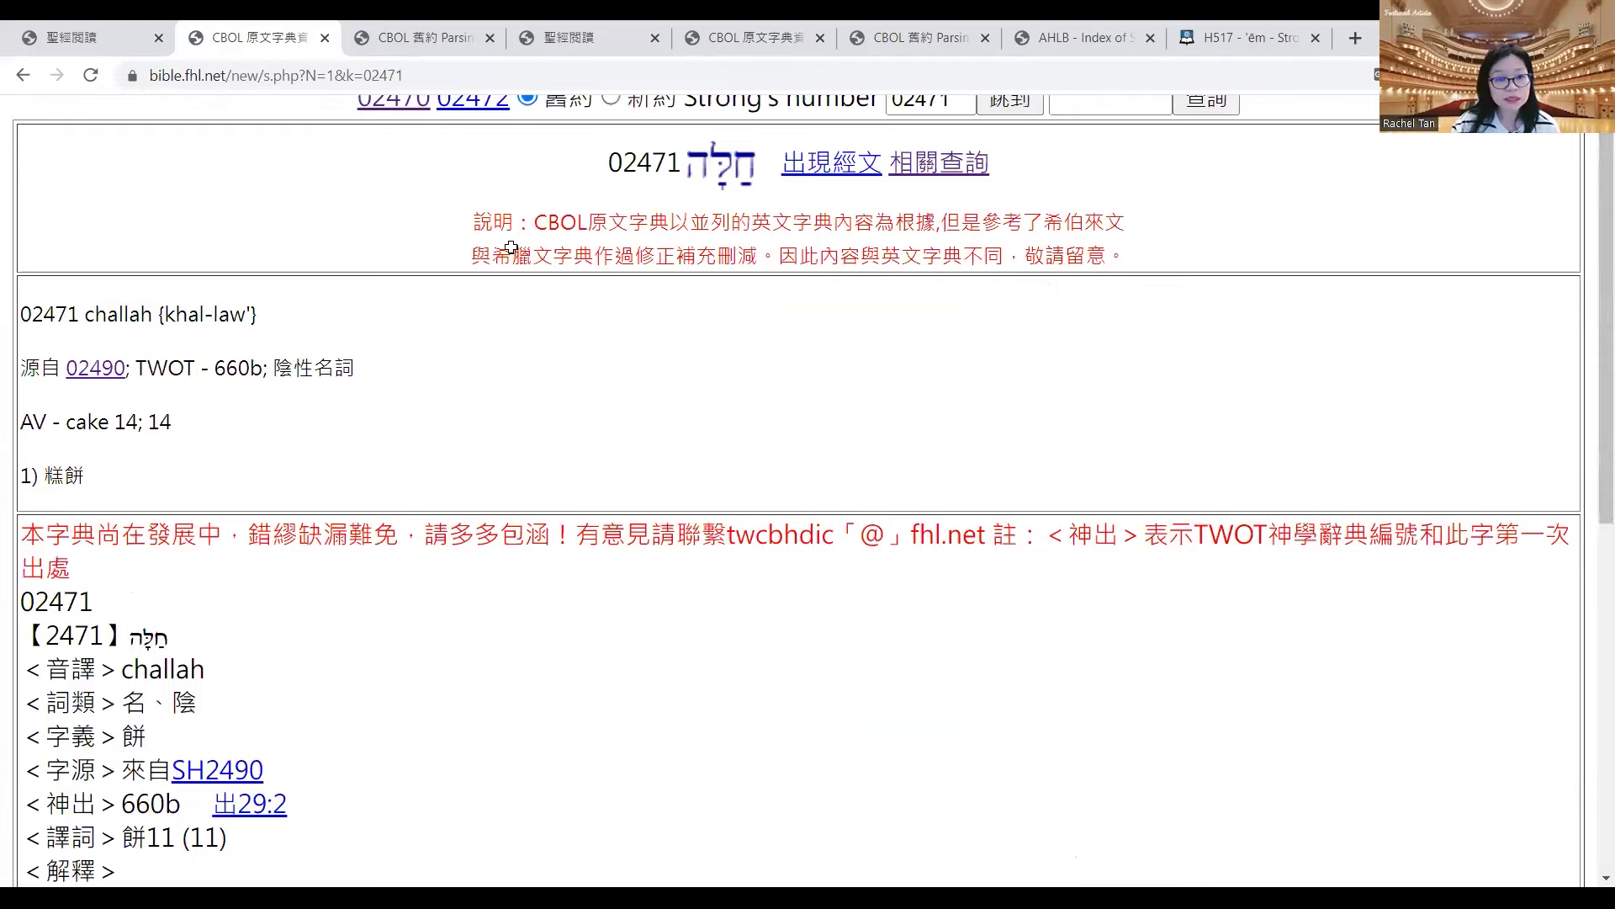
key(alt+Tab)
right_click(390, 648)
click(508, 249)
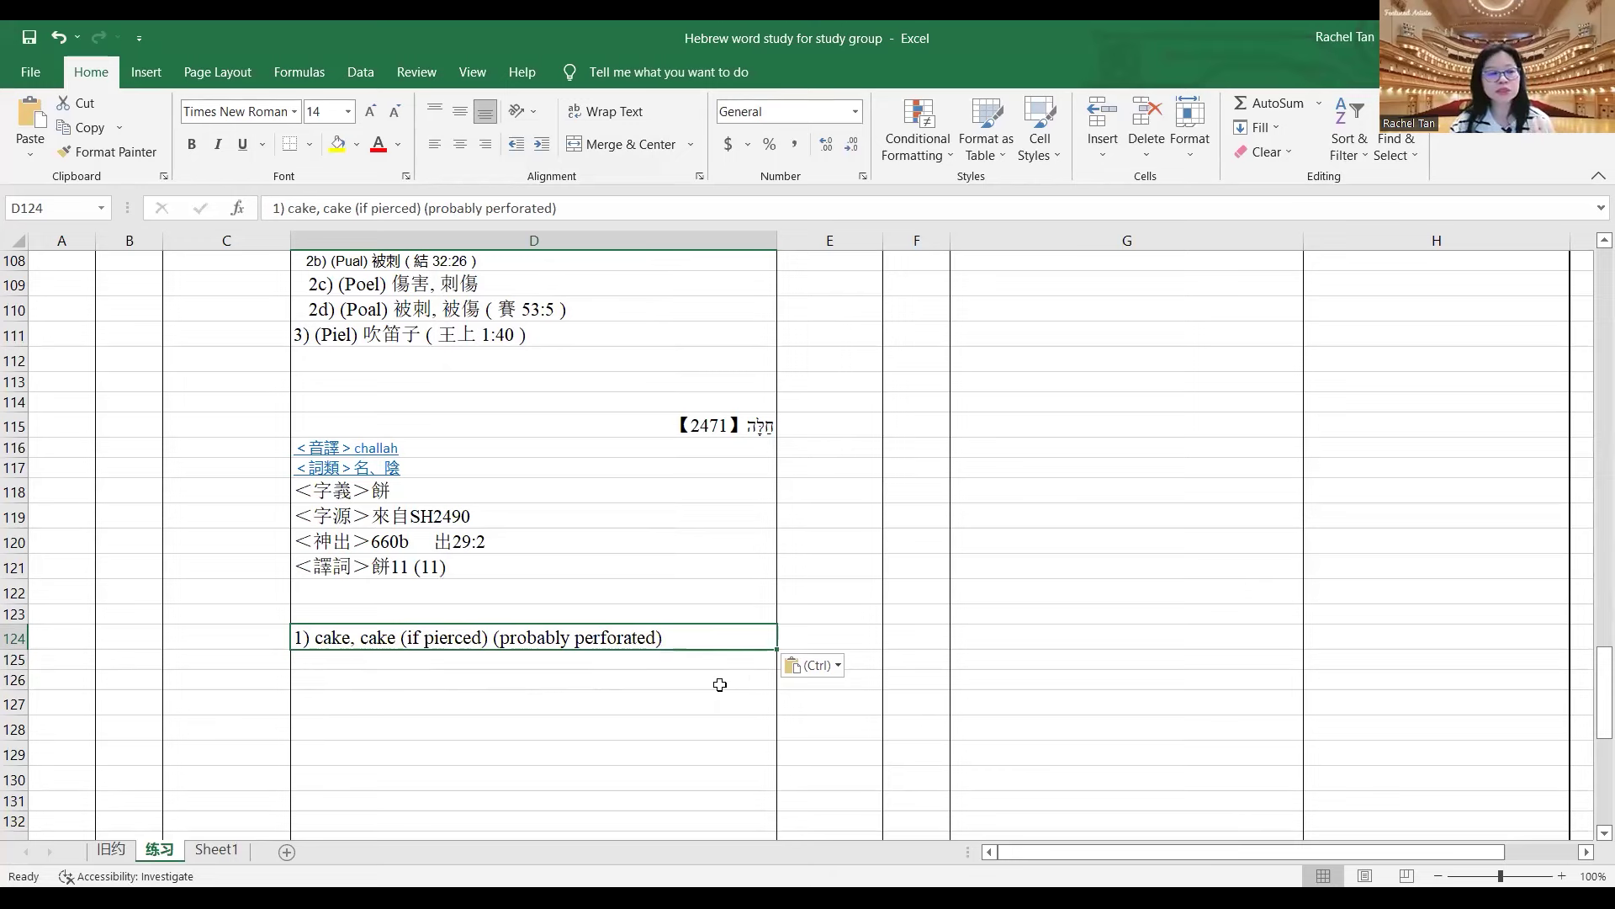
- Check the pasted 2490 and 2471 entries, switch to the browser, view neighbouring entry 02472, and return to entry 02471
scroll(722, 686, up, 8)
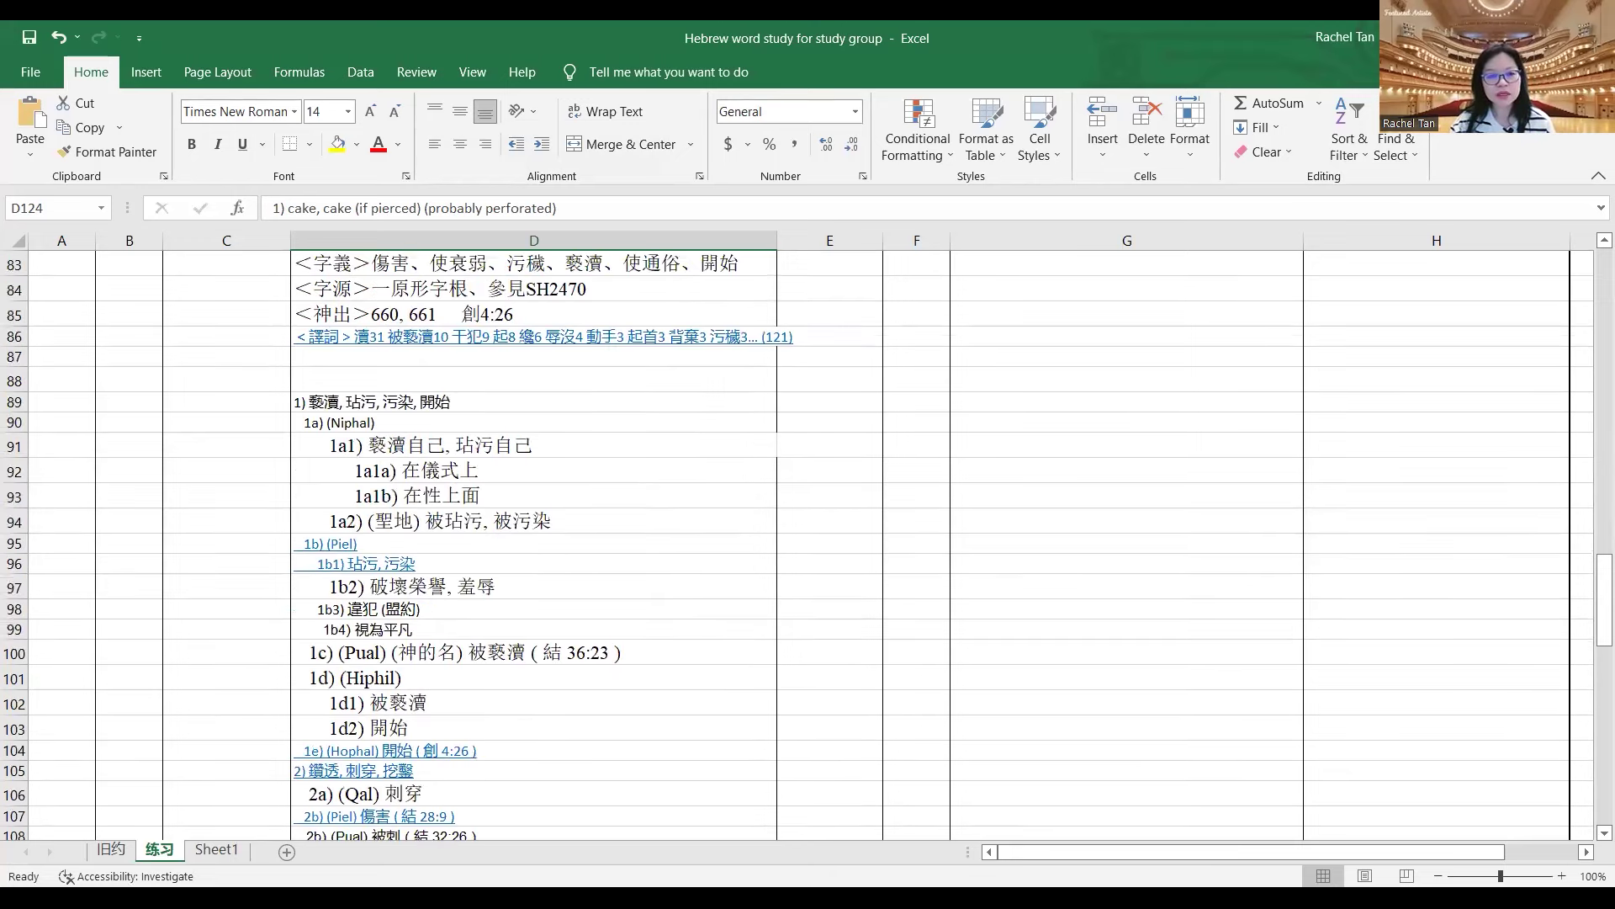
scroll(575, 652, down, 8)
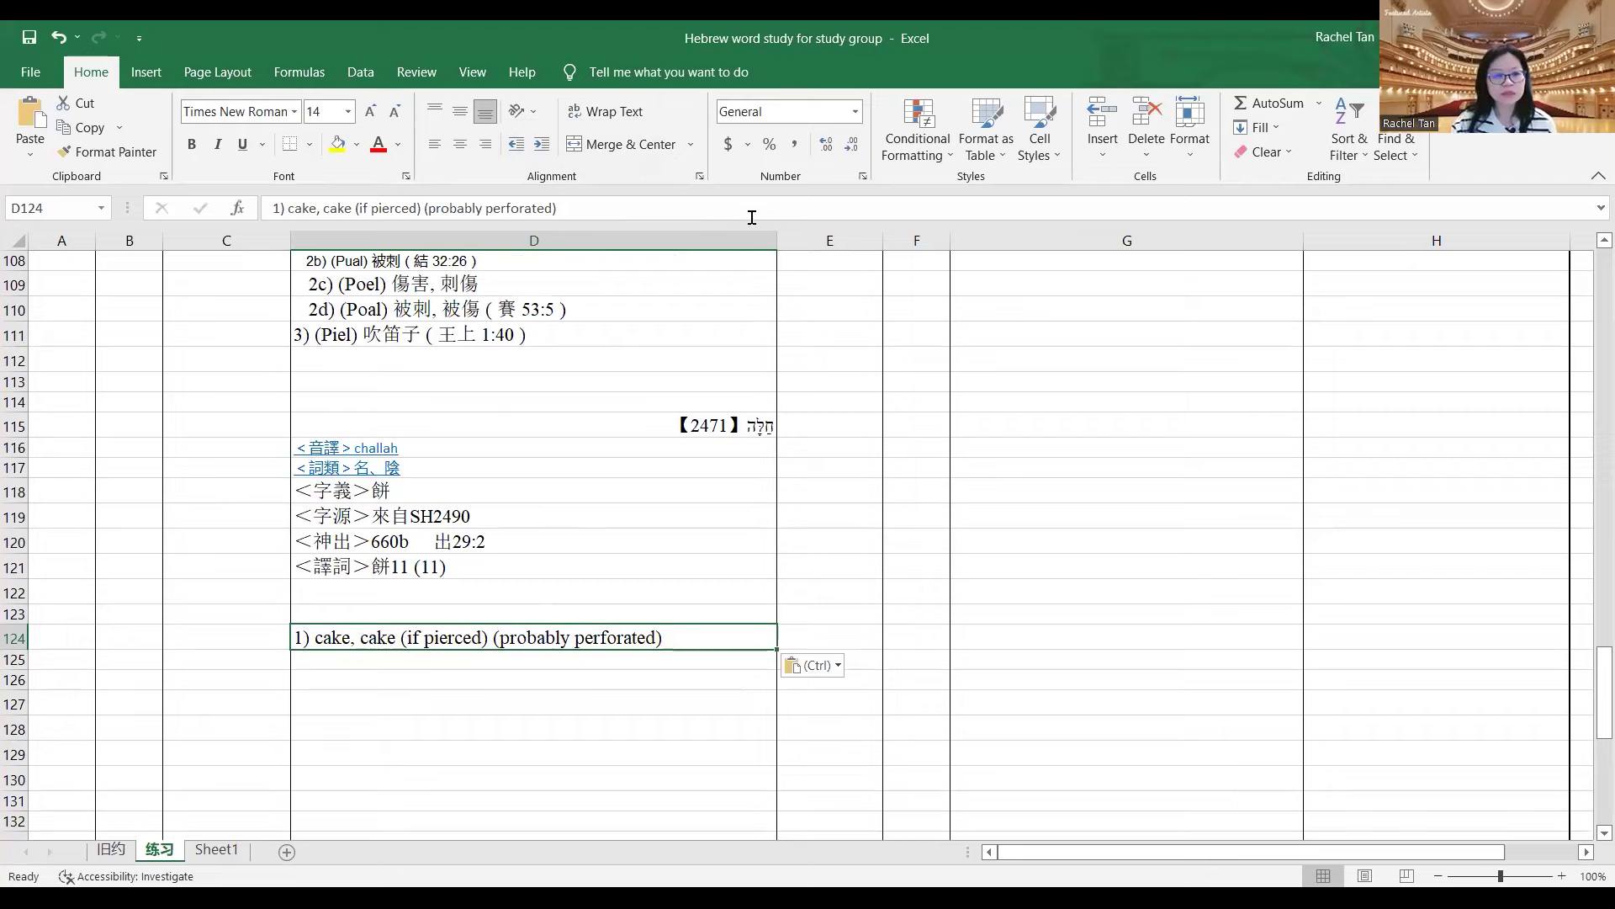
key(alt+Tab)
scroll(698, 234, up, 1)
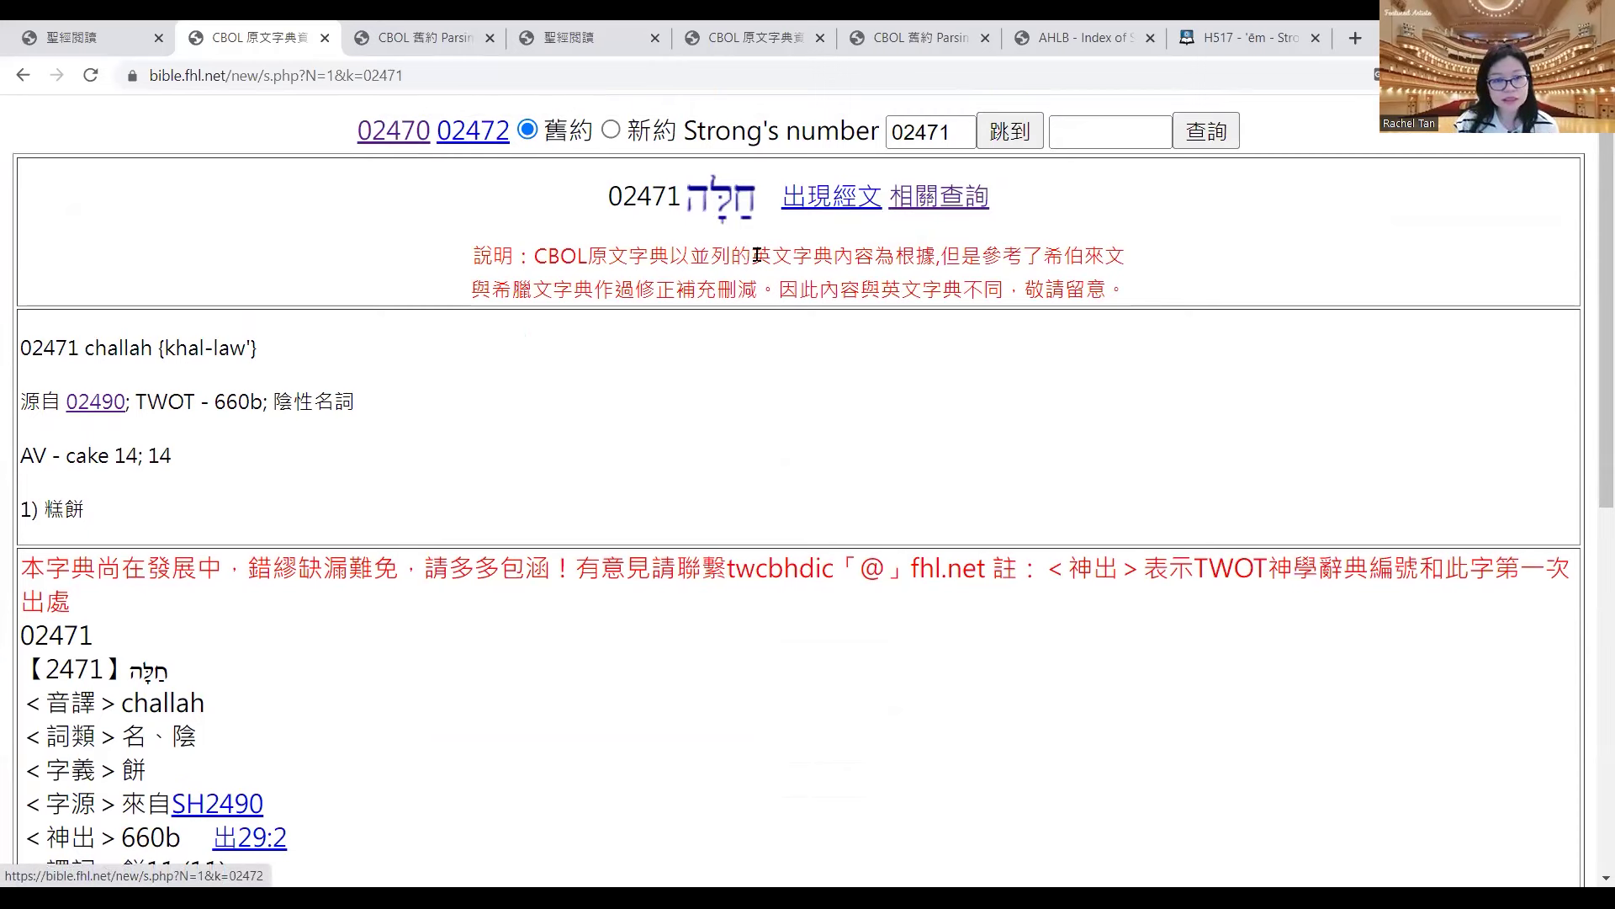
key(F5)
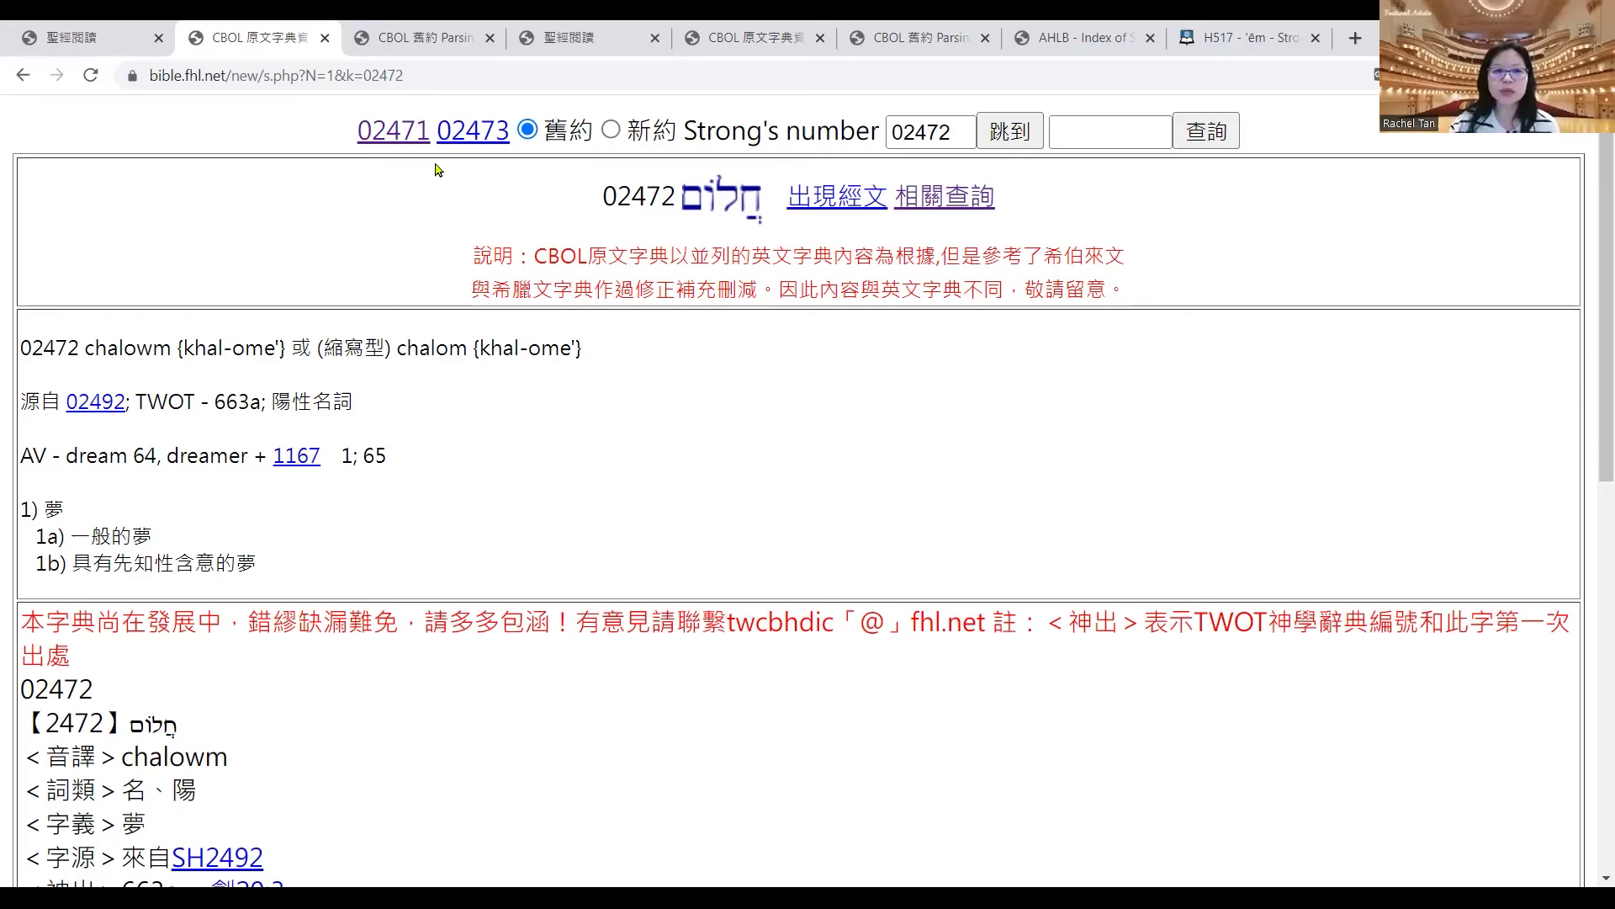
click(395, 139)
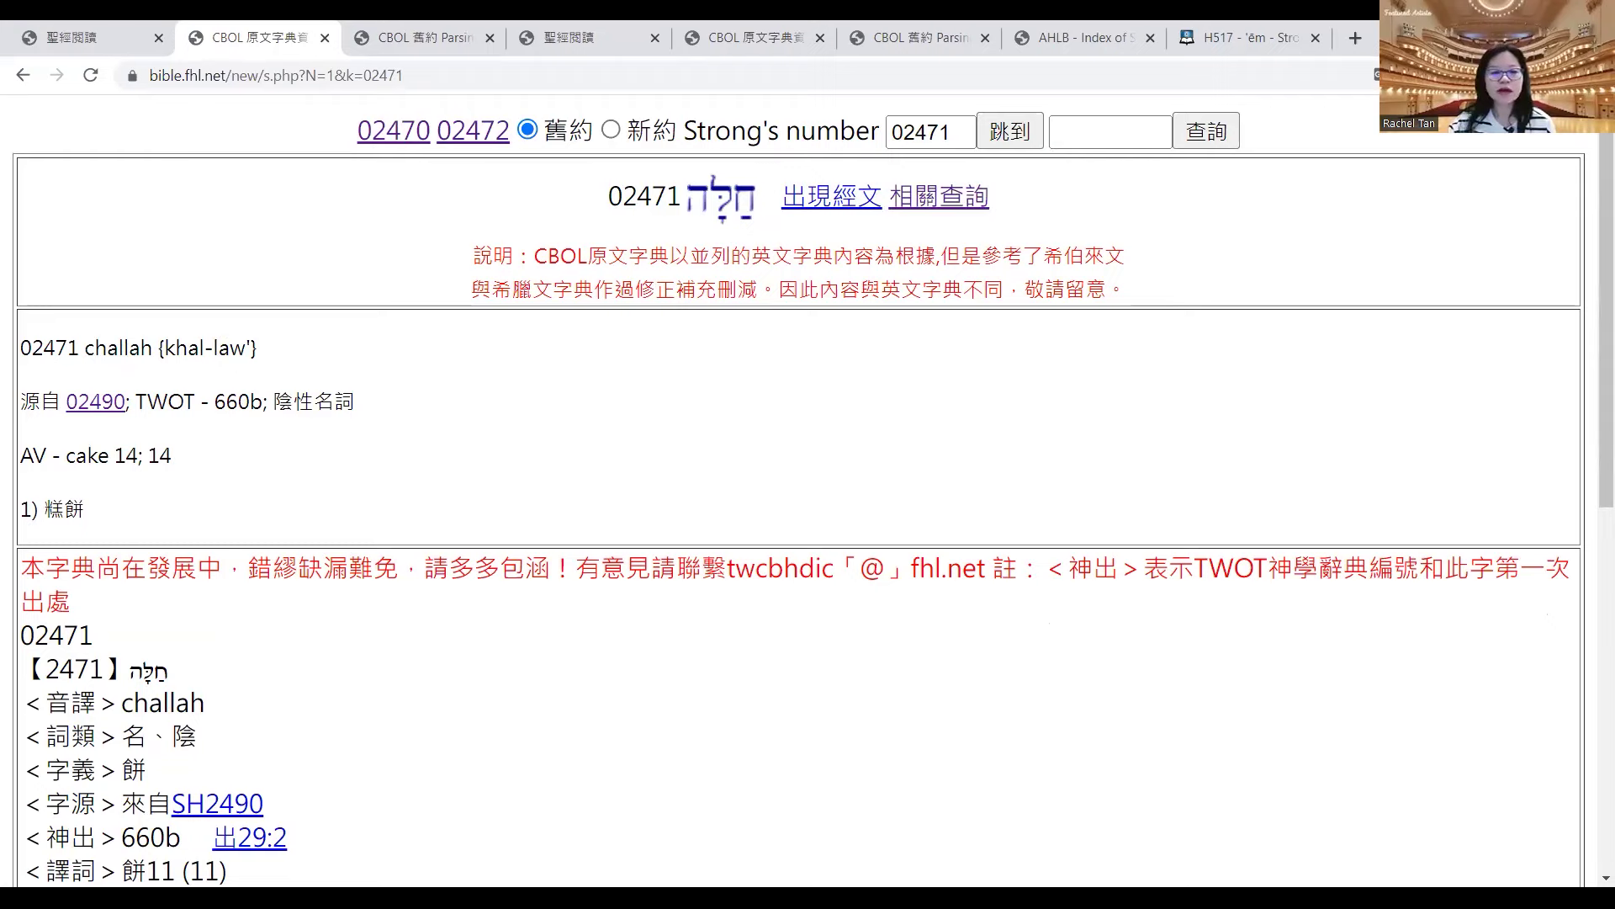
- Switch to Excel and copy the 2483 line ＜字義＞疾病、憂慮、災難 from D5 into Remark cell G5 as values only
key(alt+Tab)
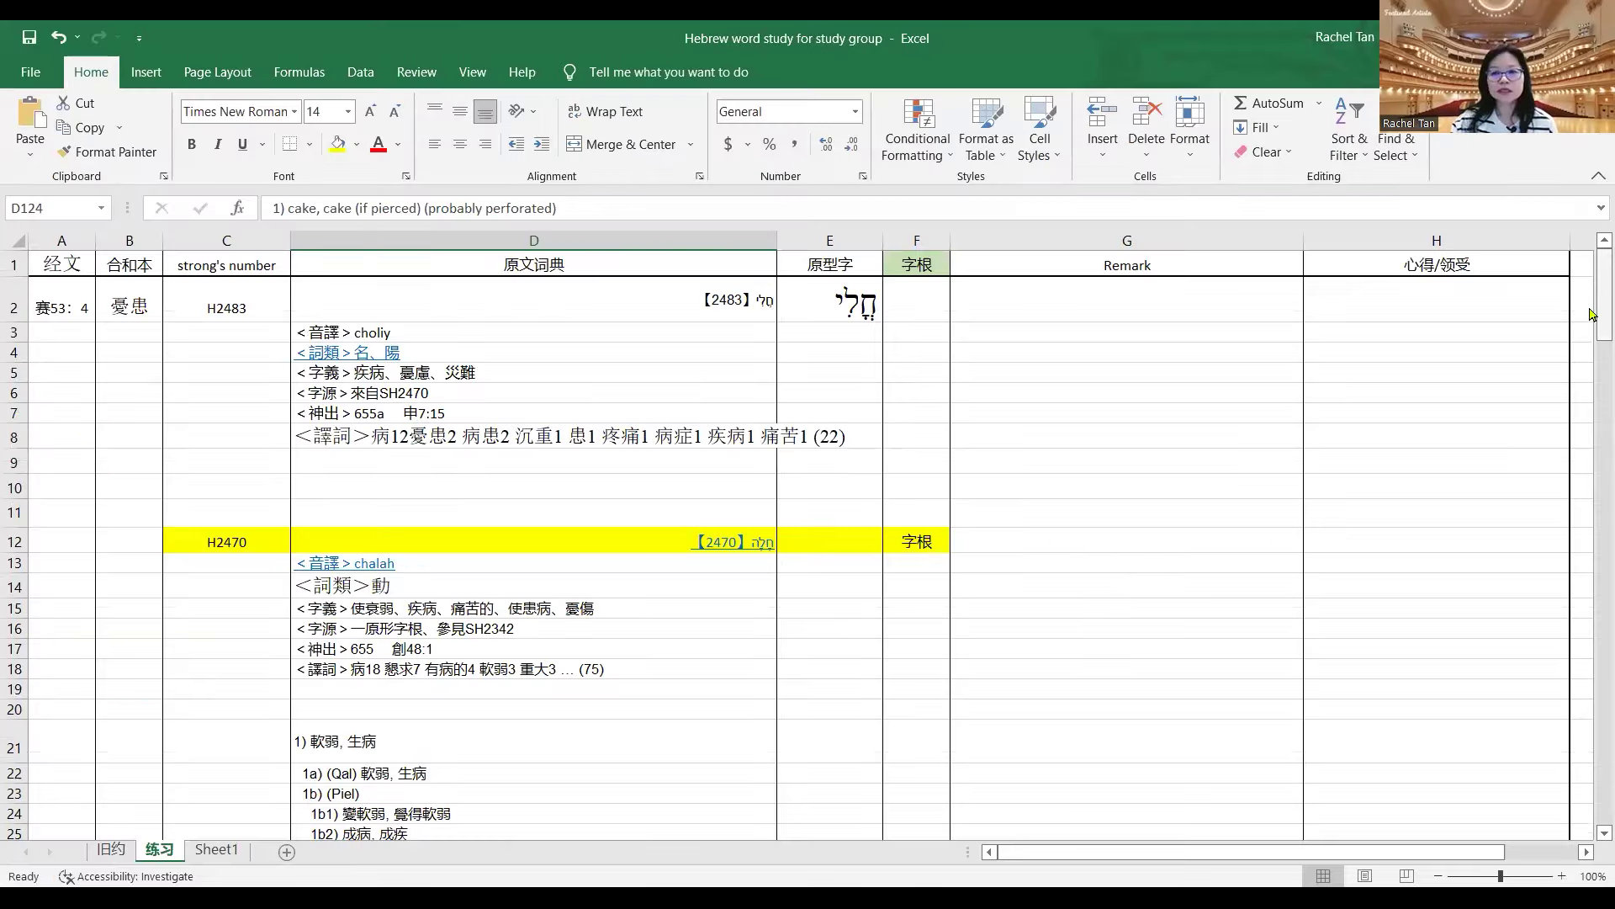
drag(1590, 313, 1591, 277)
click(508, 432)
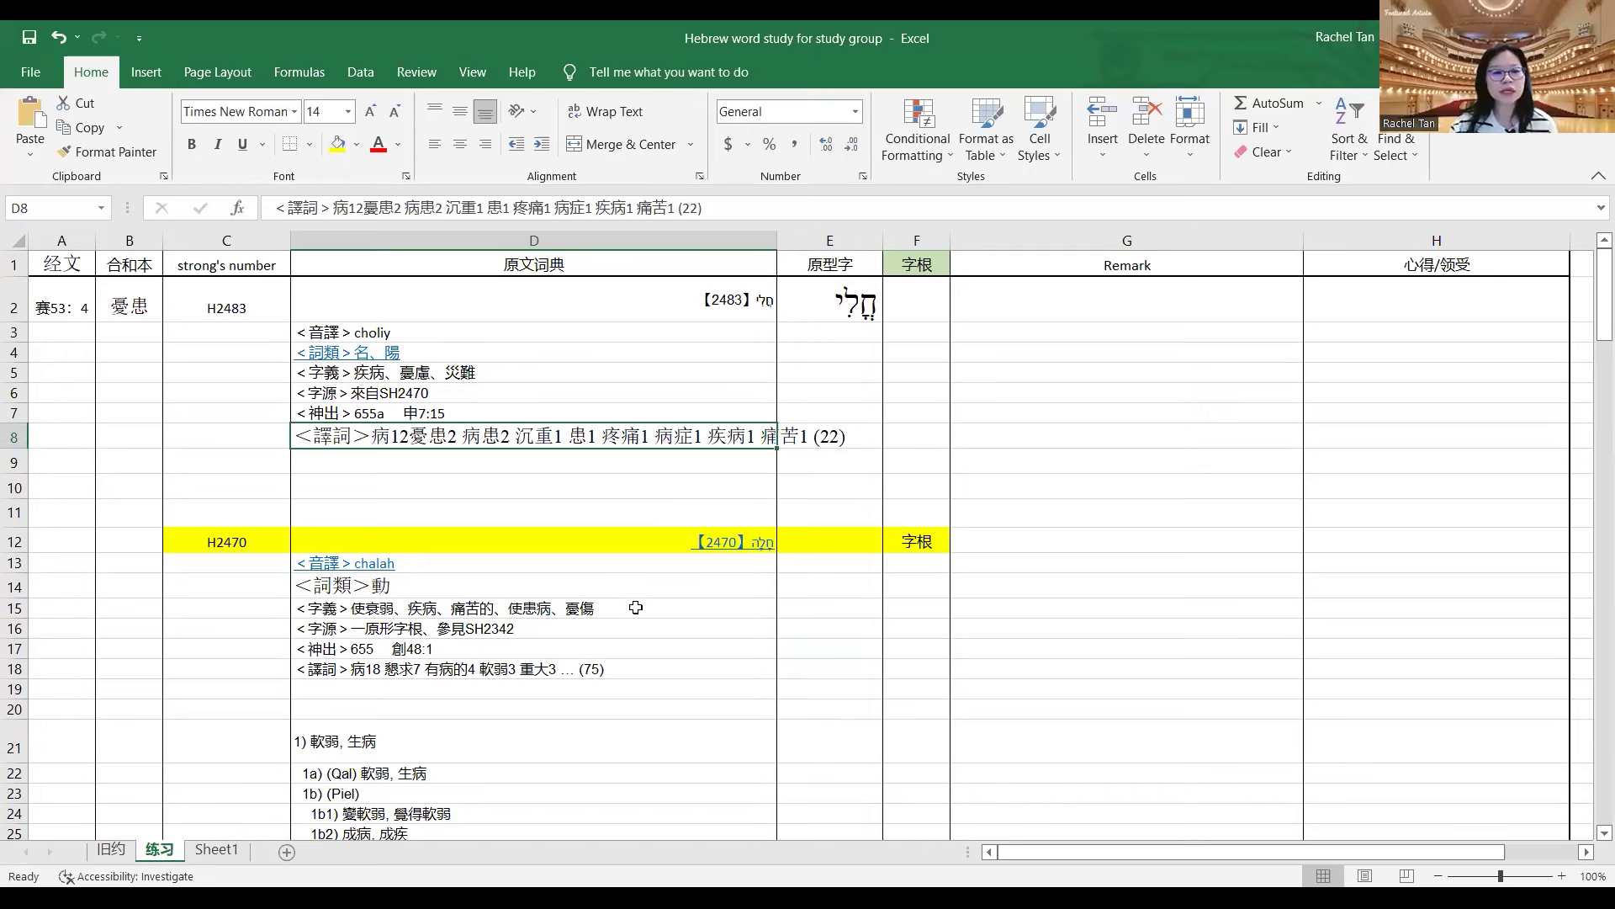
click(605, 393)
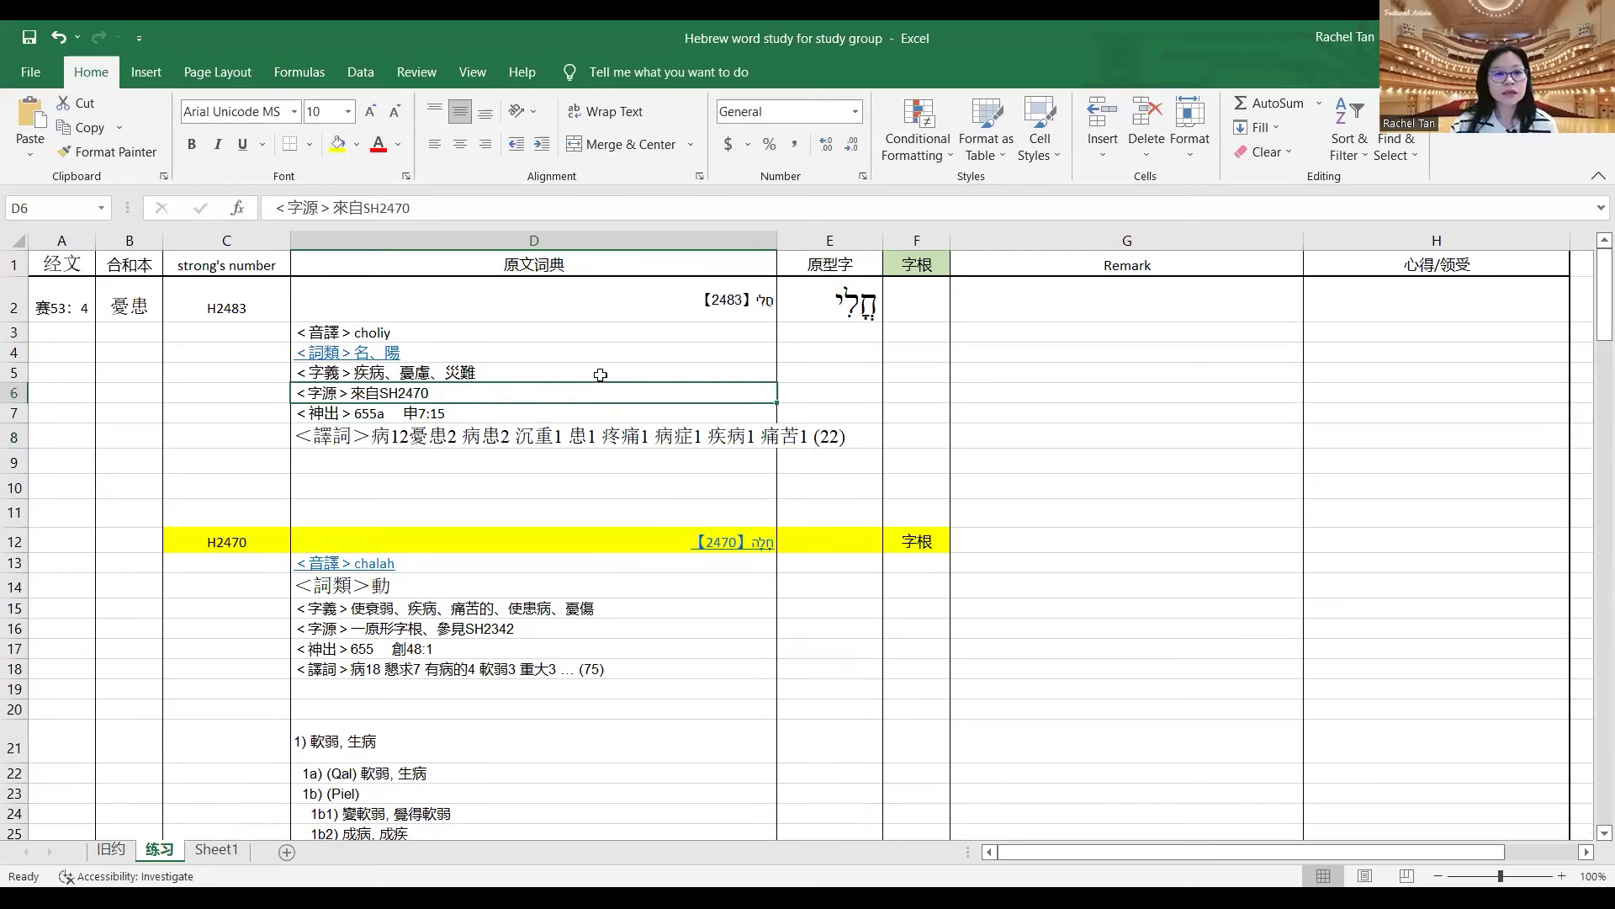
click(594, 370)
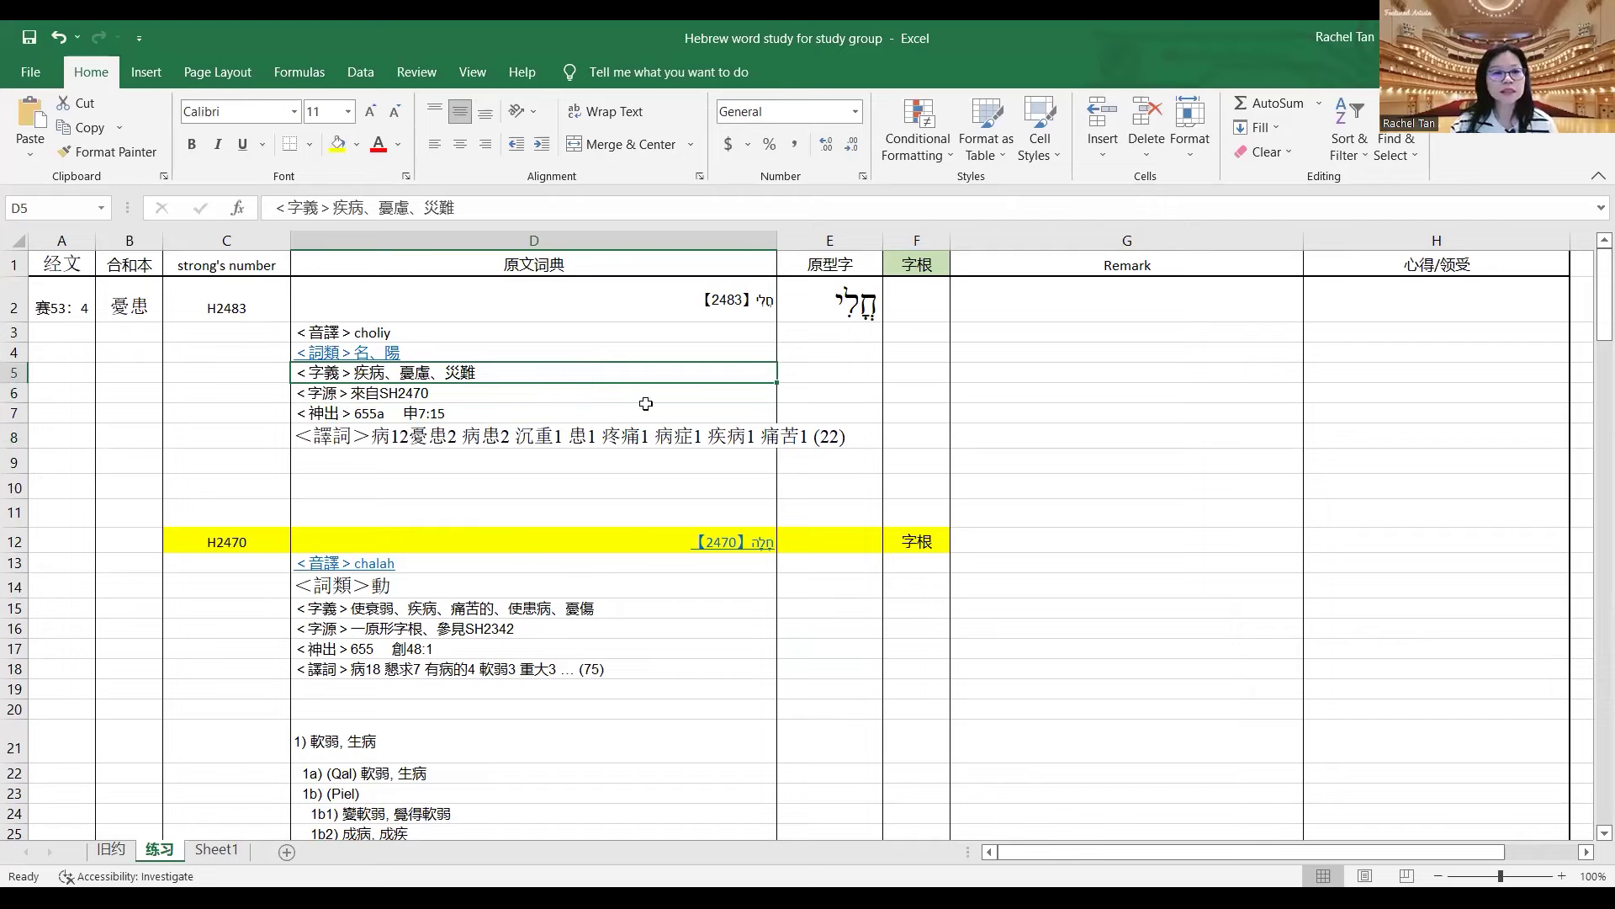
key(ctrl+c)
click(1048, 371)
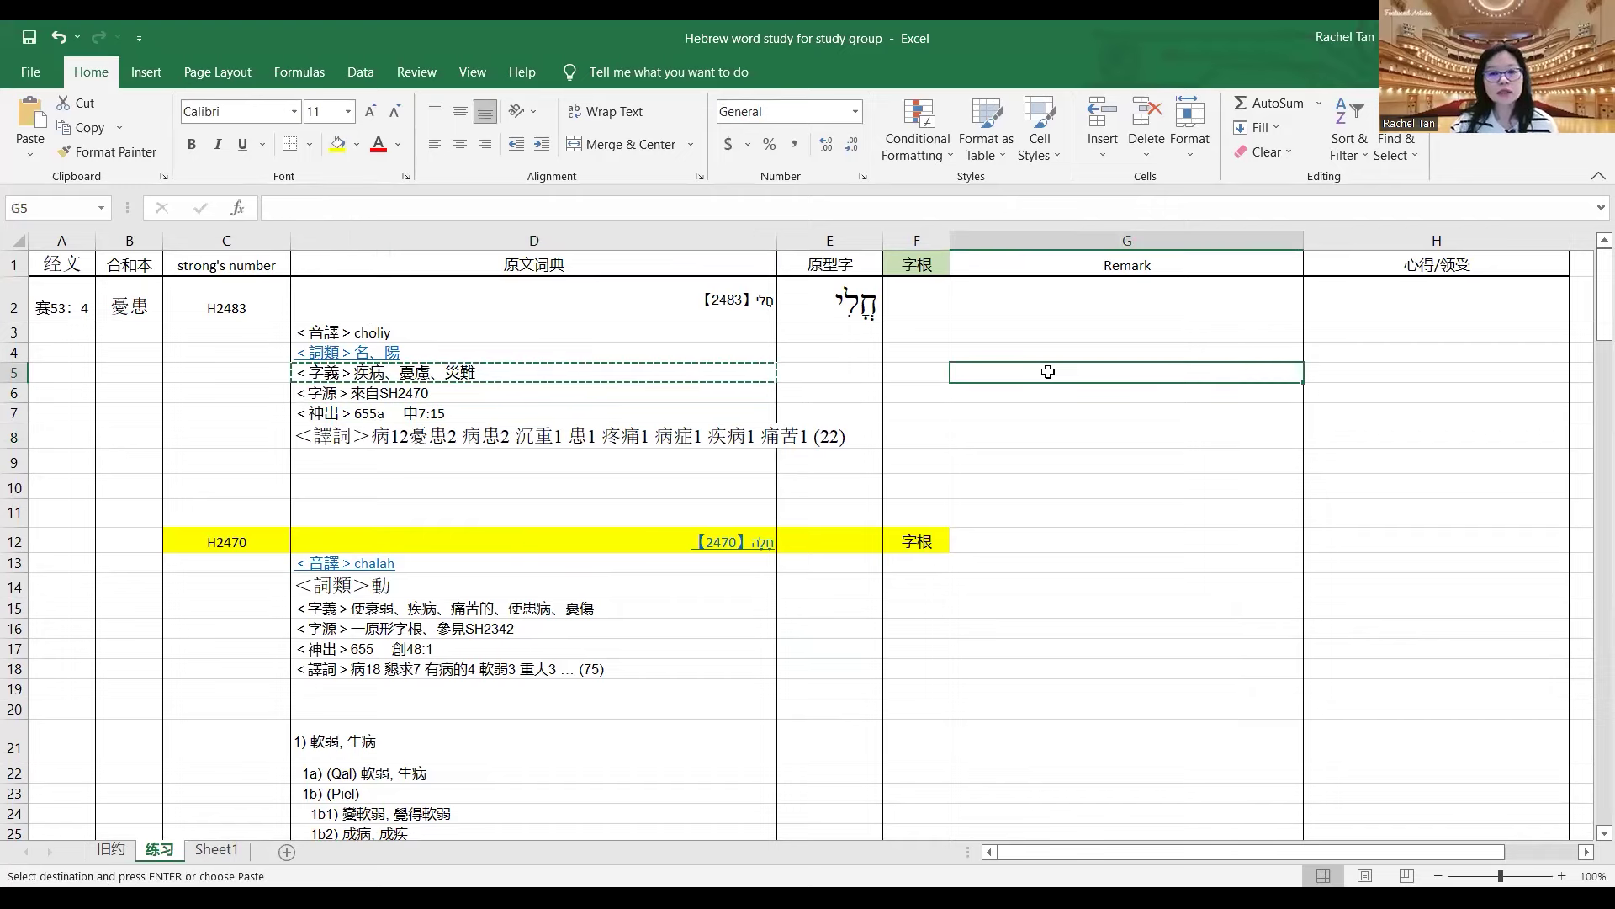
right_click(1048, 371)
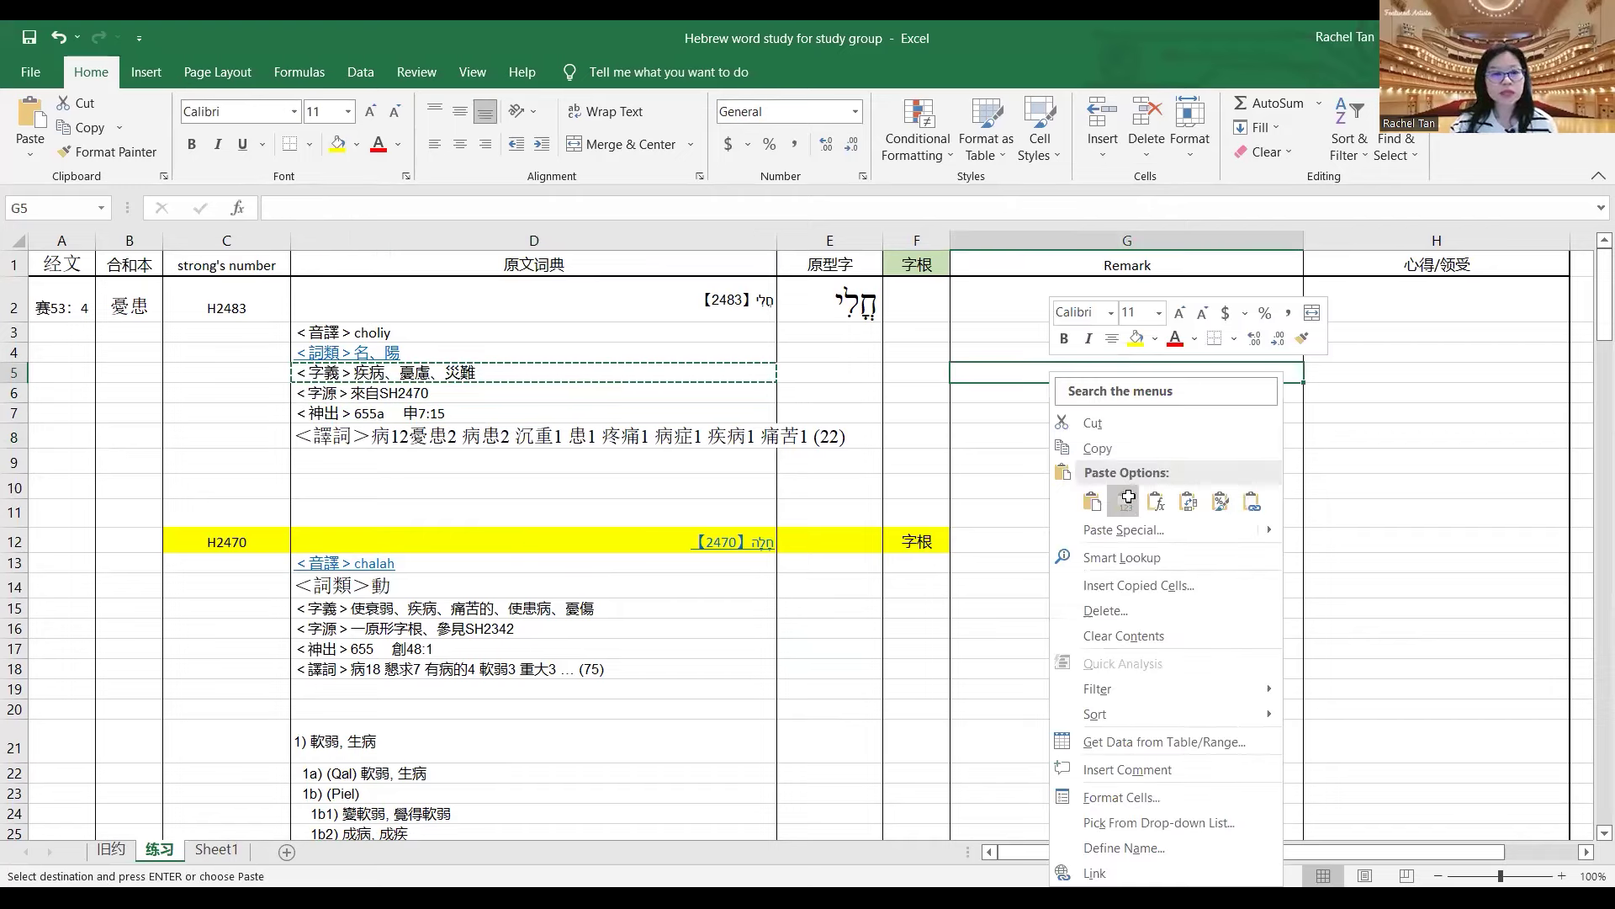
click(1130, 503)
- Copy the H2470 meaning "1) 軟弱, 生病" from D21 into Remark cell G21 as values only
click(762, 629)
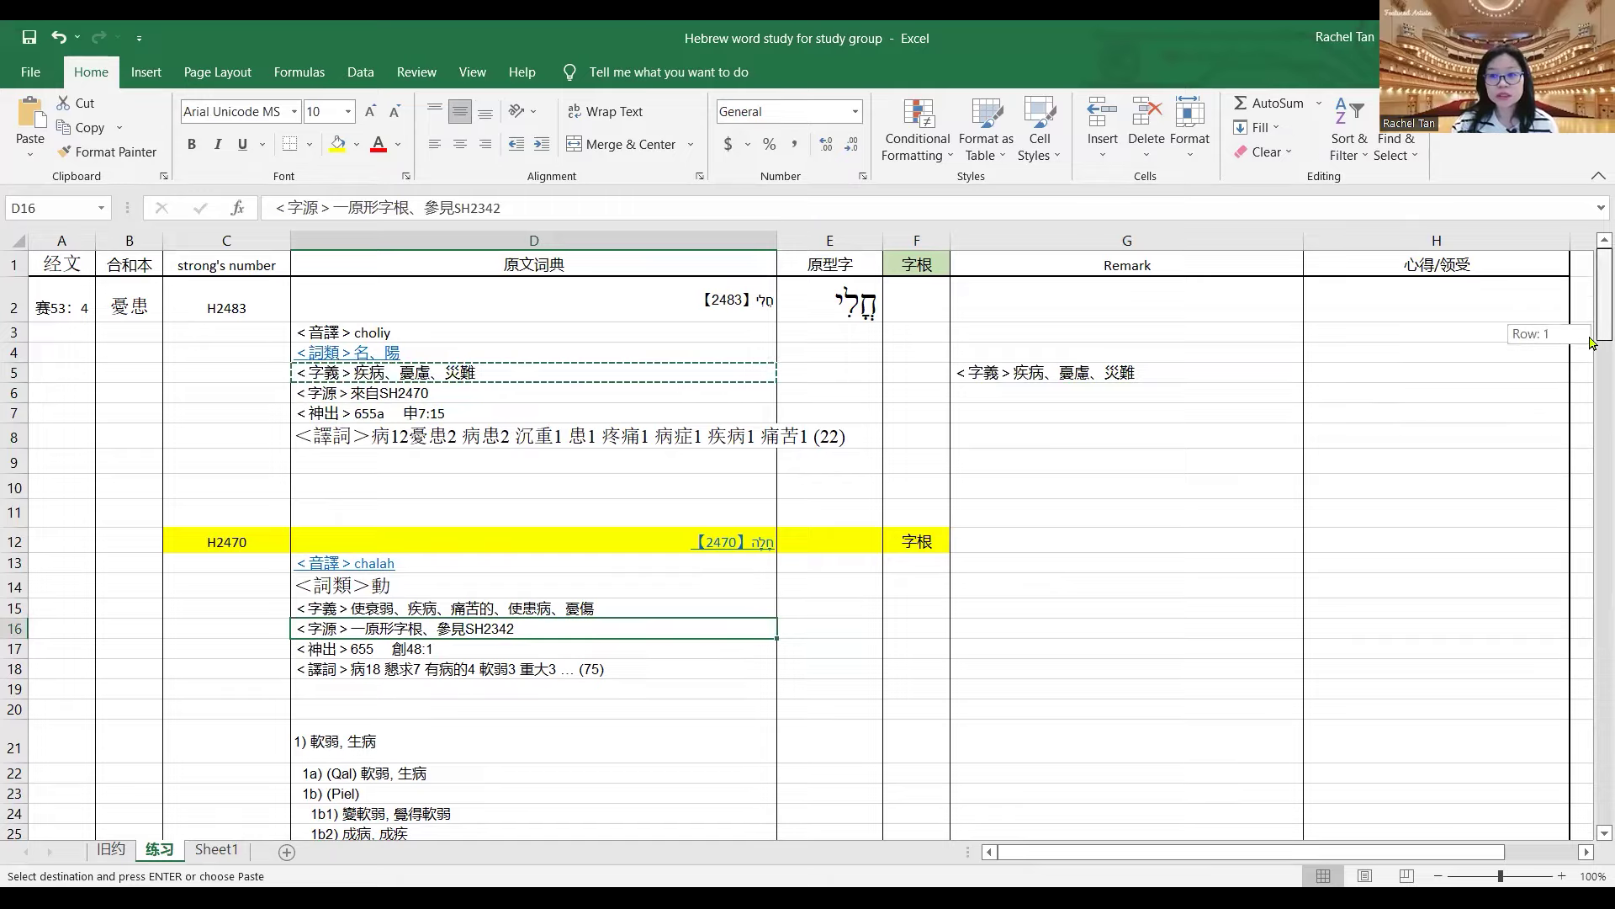
scroll(1515, 379, down, 3)
click(467, 511)
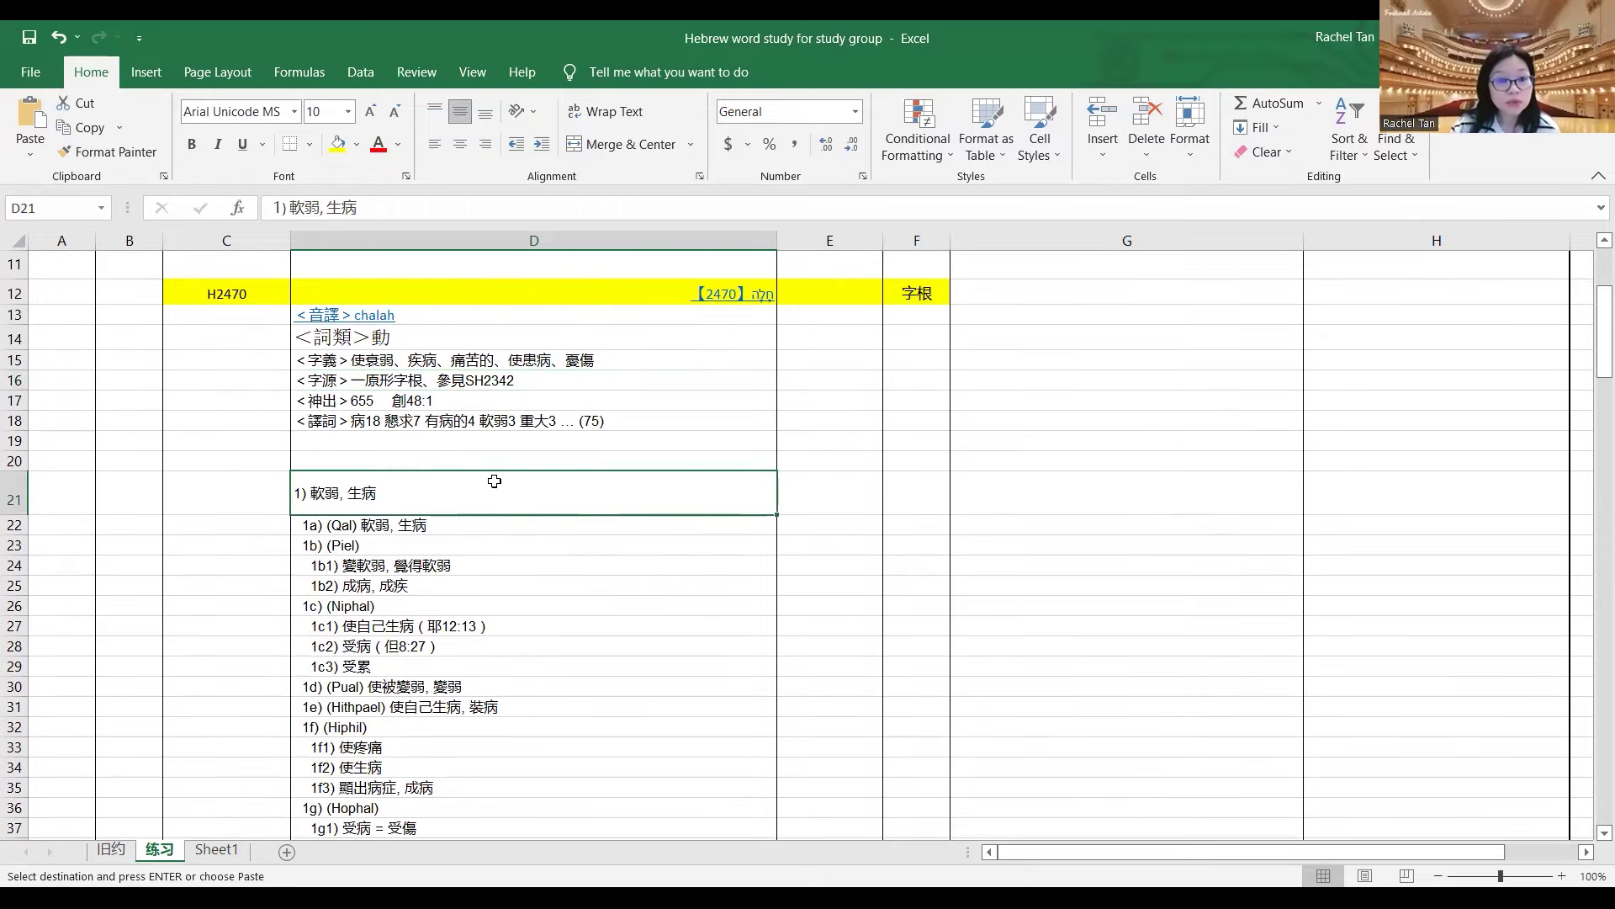
click(560, 420)
right_click(560, 426)
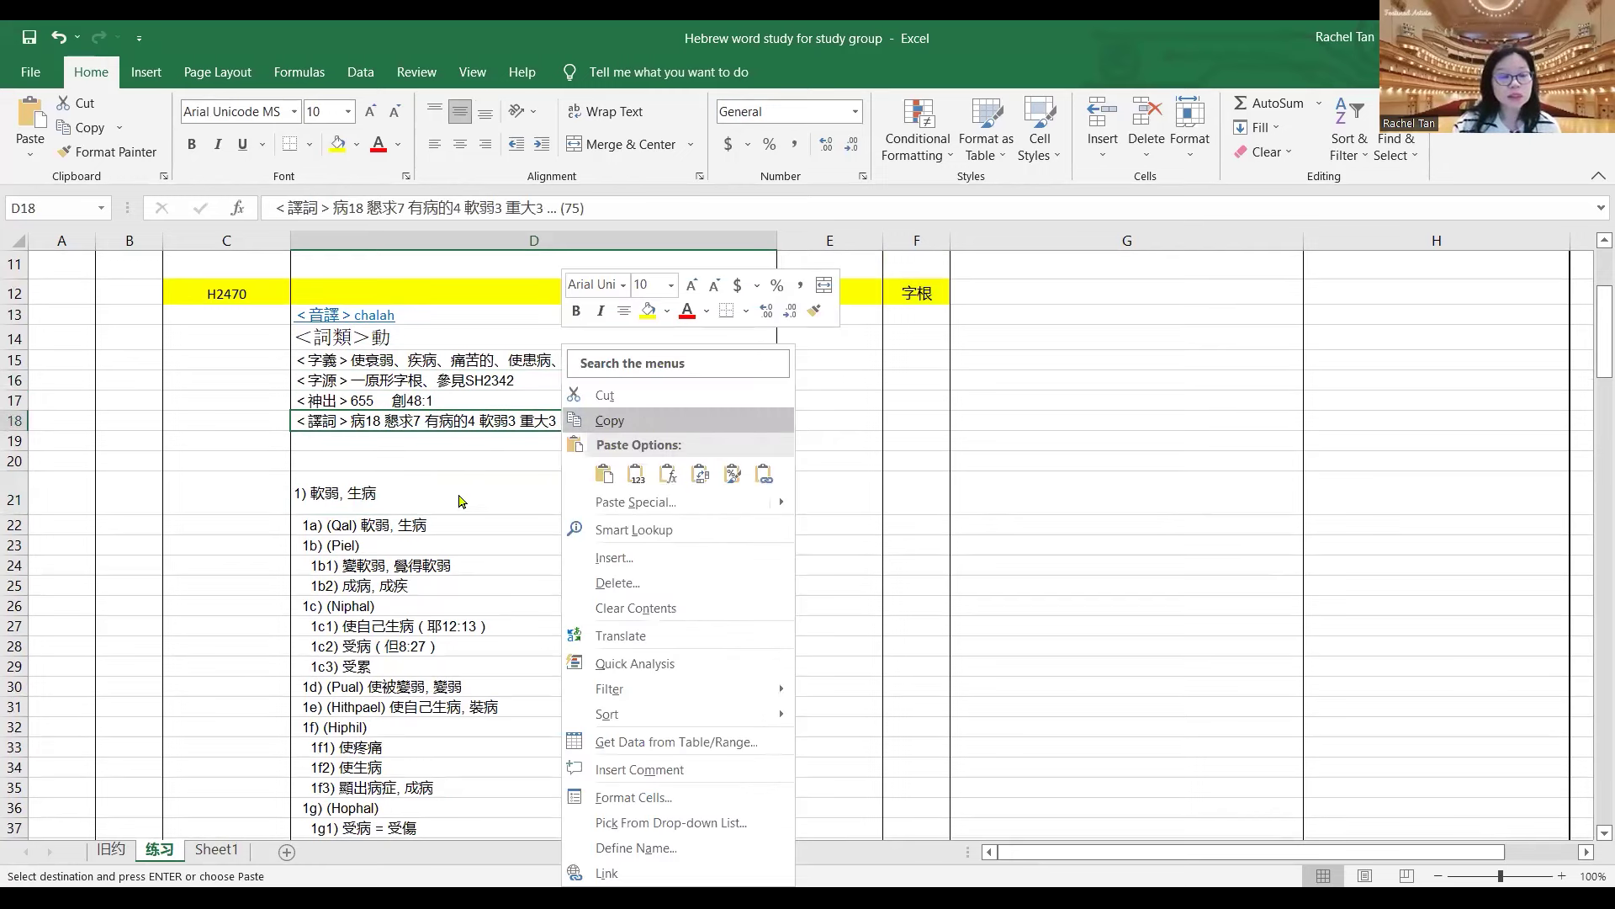
right_click(1115, 511)
click(1159, 474)
- Copy the H2470 meaning "2) 取悅, 安撫, 懇求施惠" from D39 into Remark cell G39 and end copy mode
drag(1591, 348, 1591, 386)
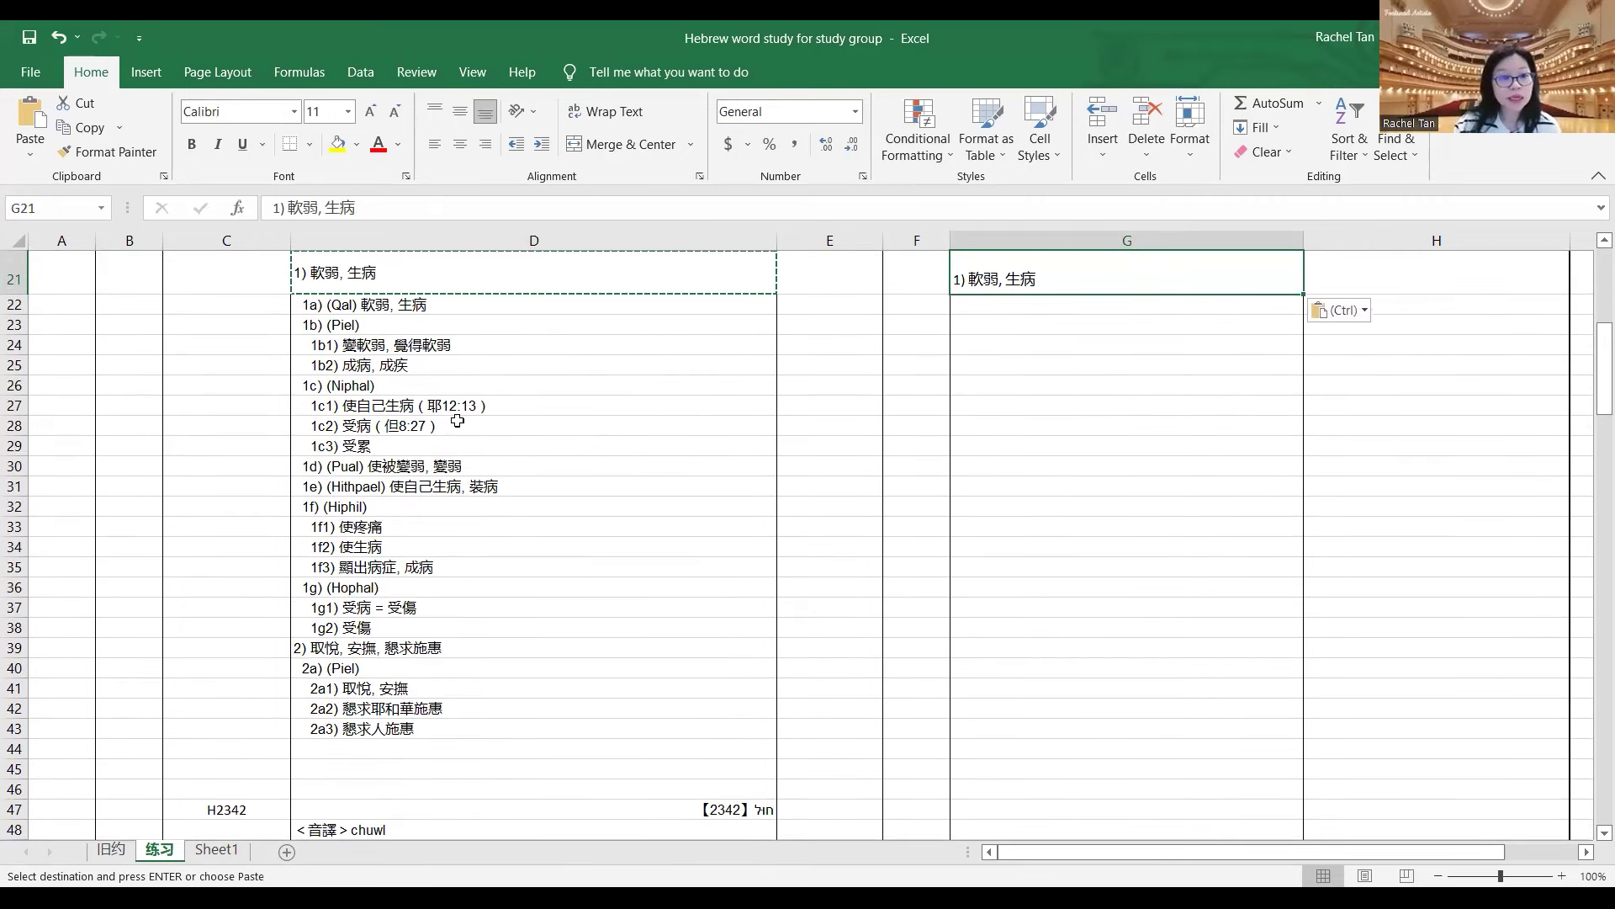
click(426, 646)
right_click(425, 646)
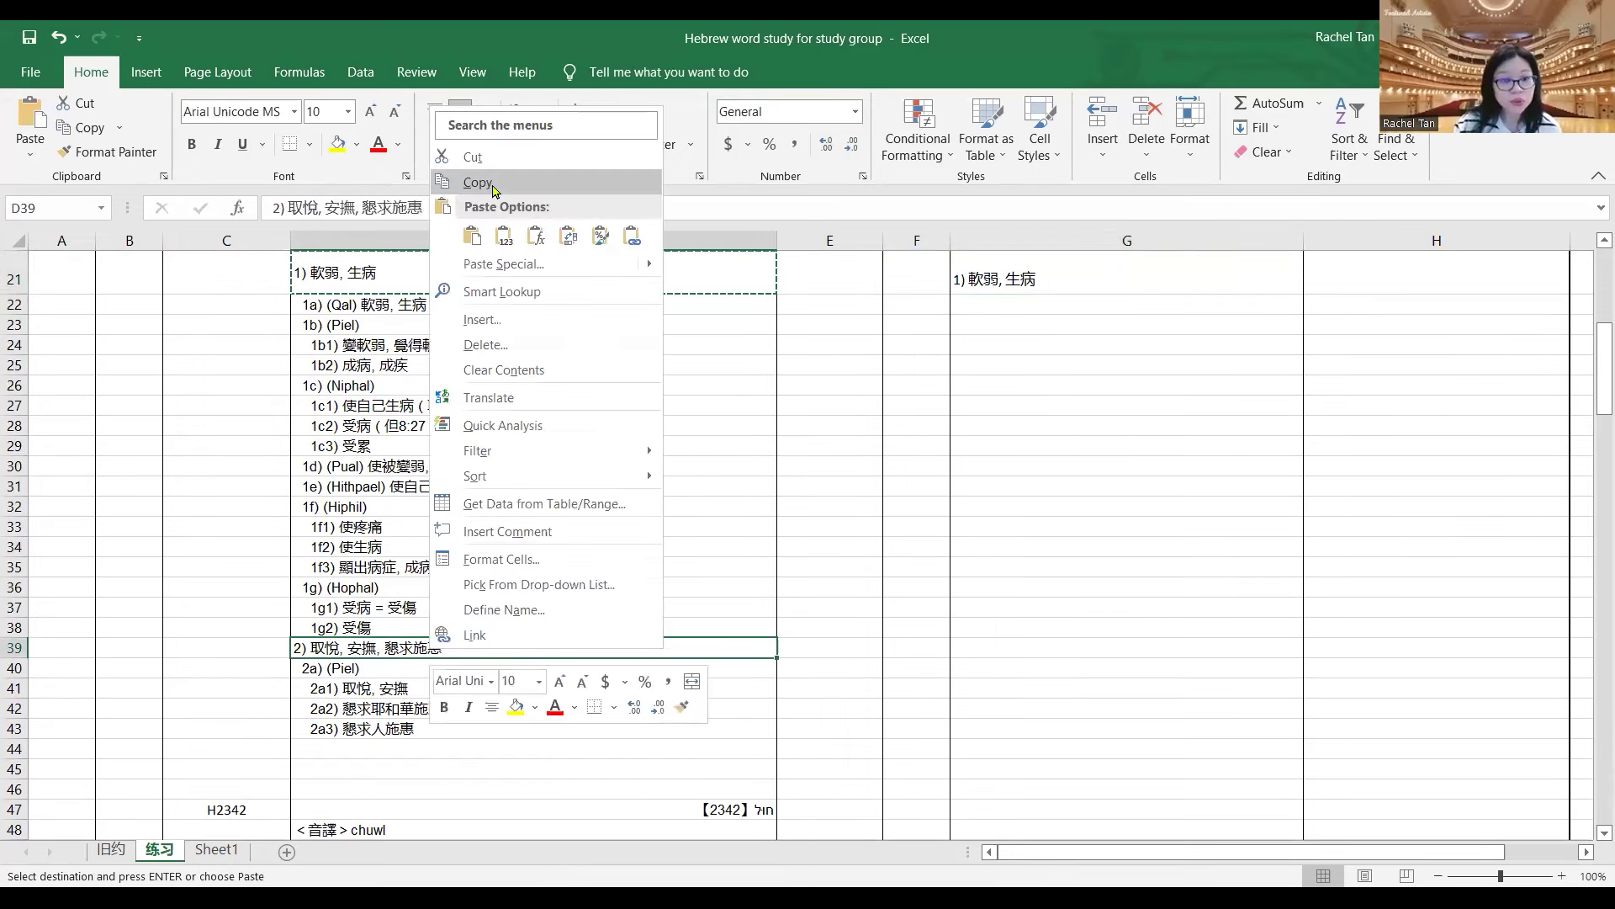
click(495, 183)
click(982, 645)
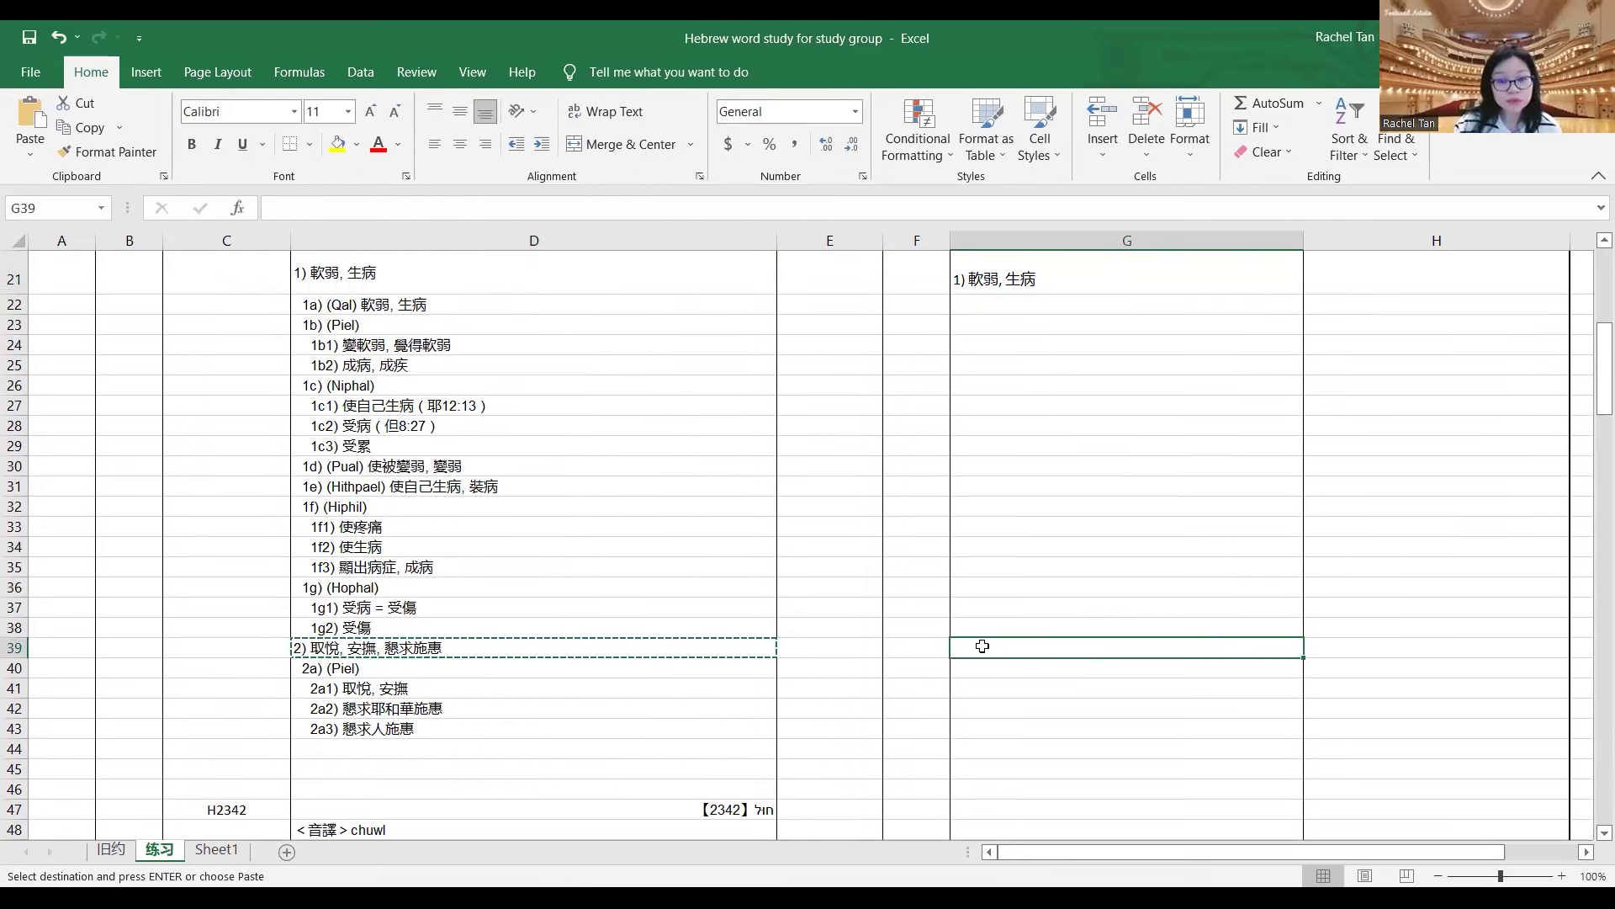
key(ctrl+v)
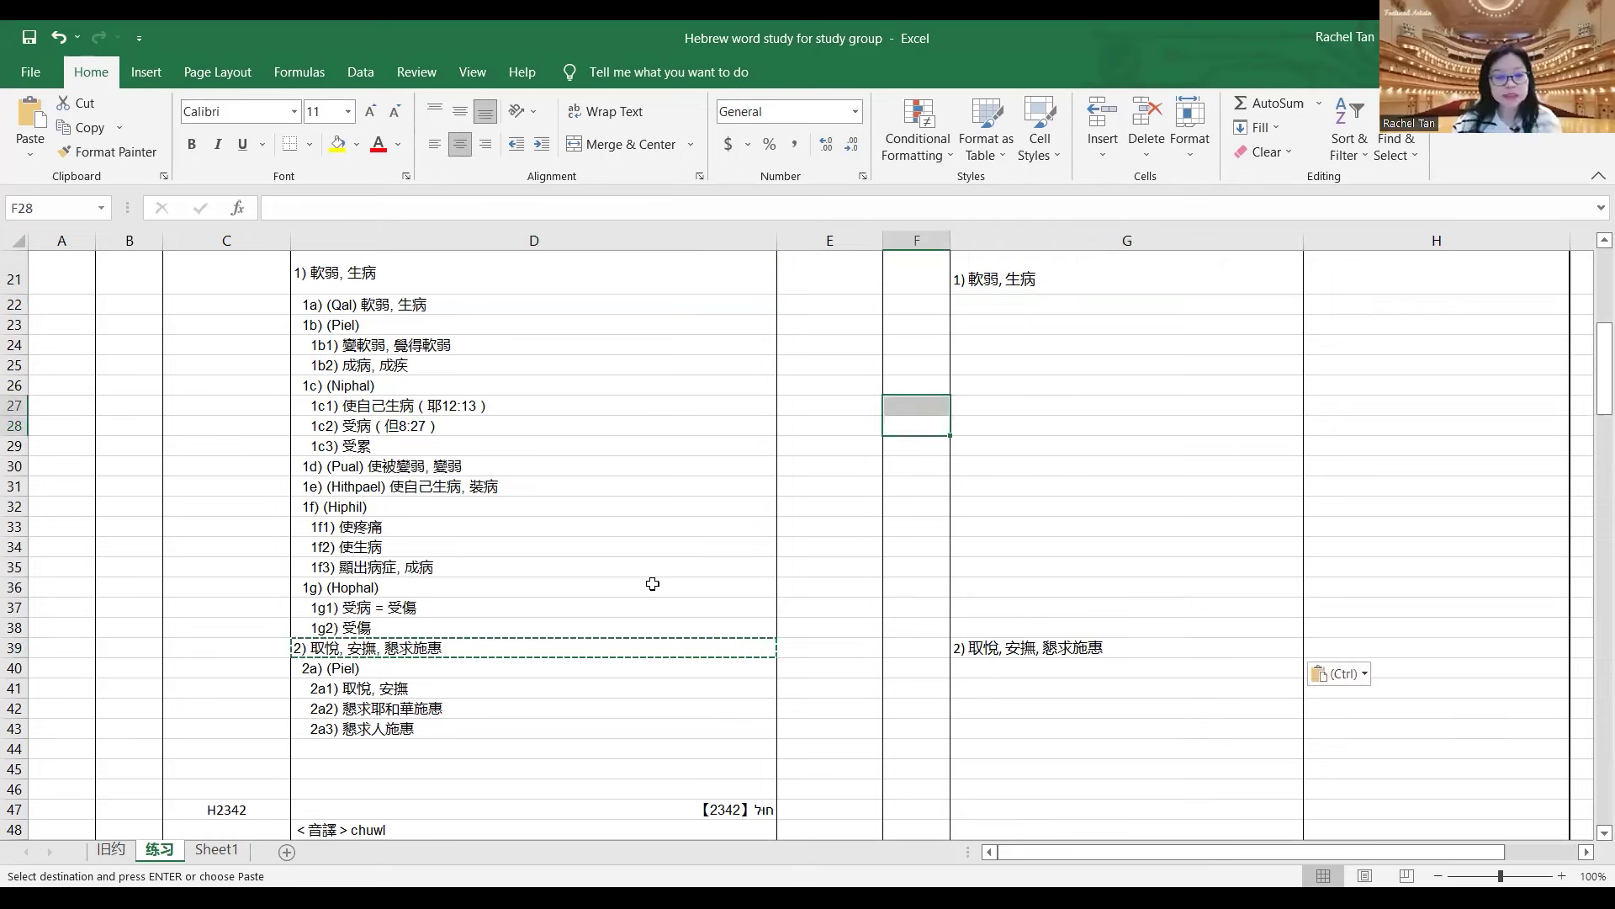
key(Escape)
- Review the H2470 sub-meanings in rows 21 to 39 against the two meanings copied into the Remark column
drag(400, 340, 444, 619)
click(445, 567)
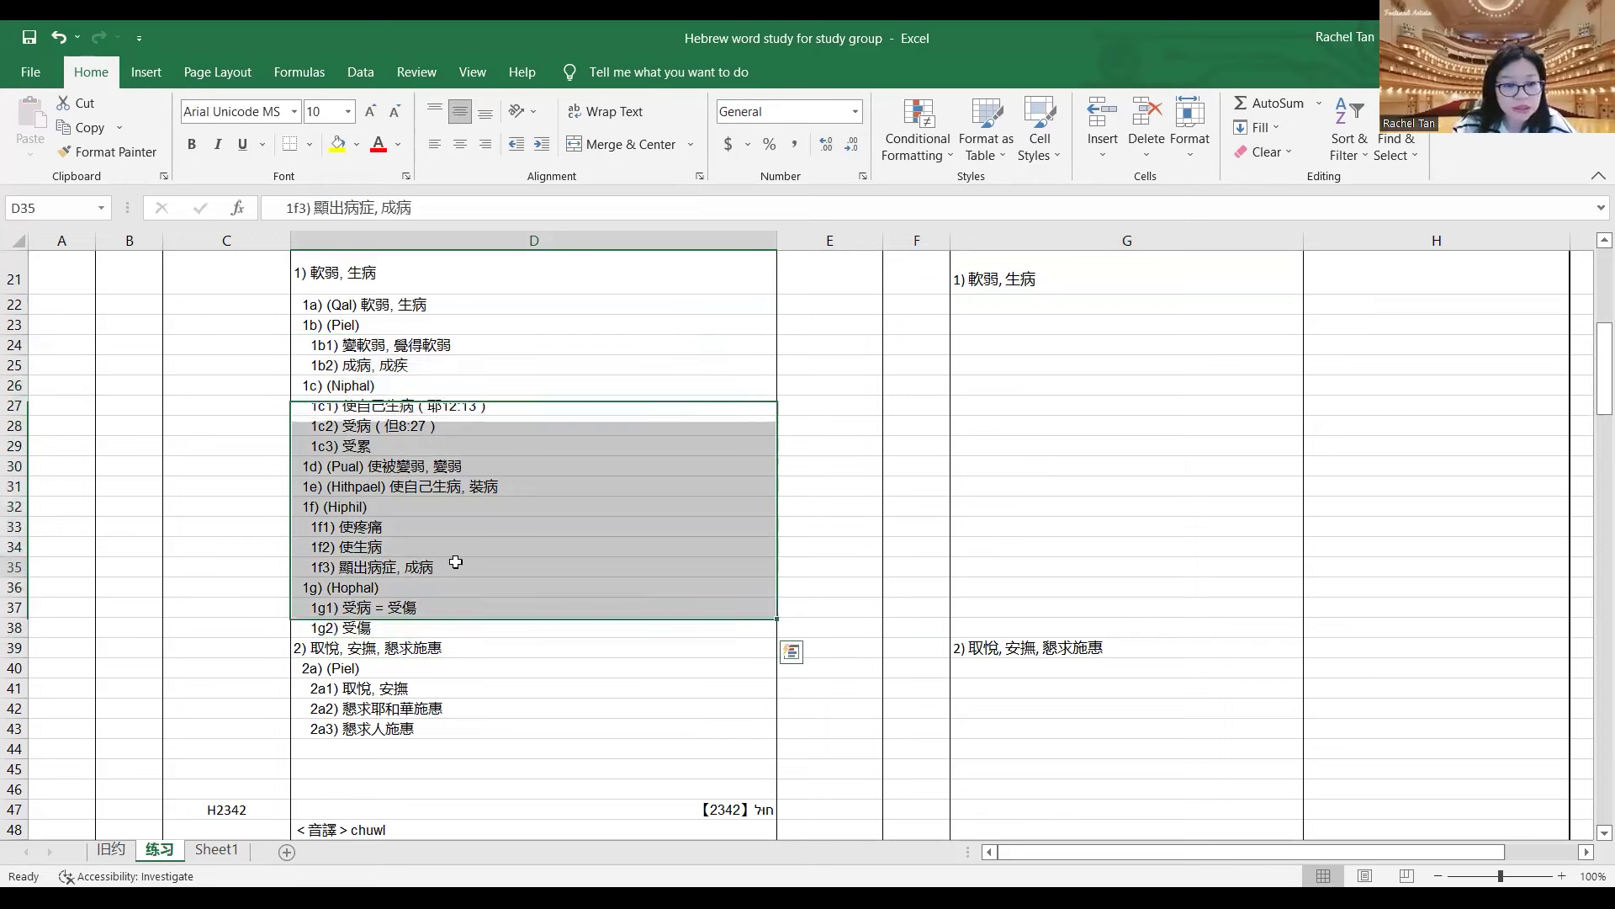
click(341, 270)
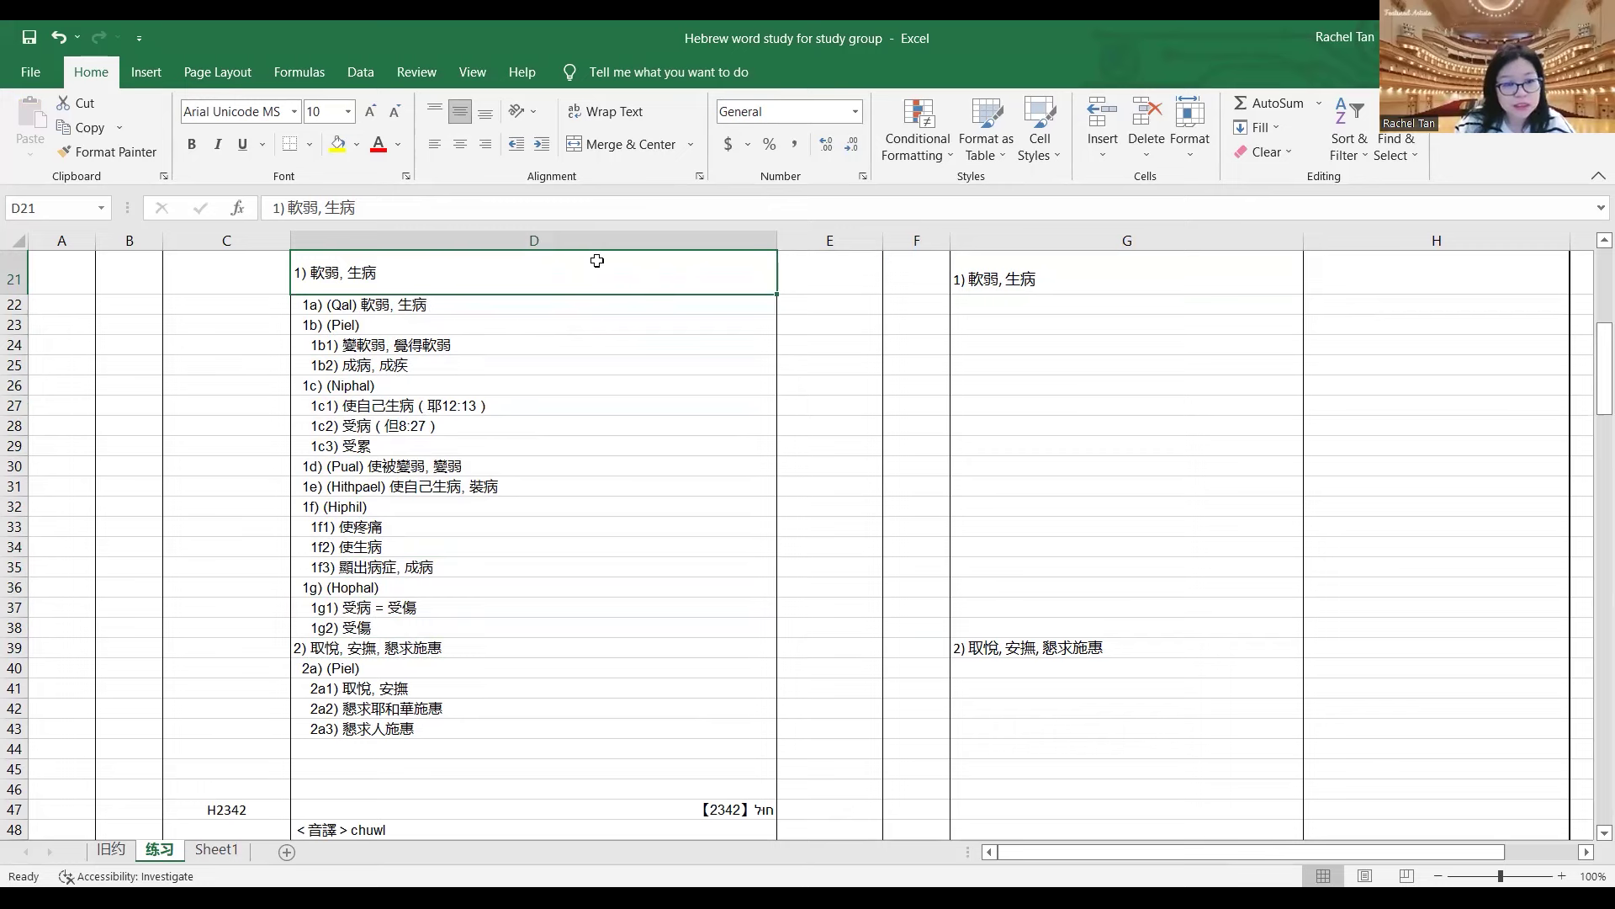
click(997, 268)
click(409, 649)
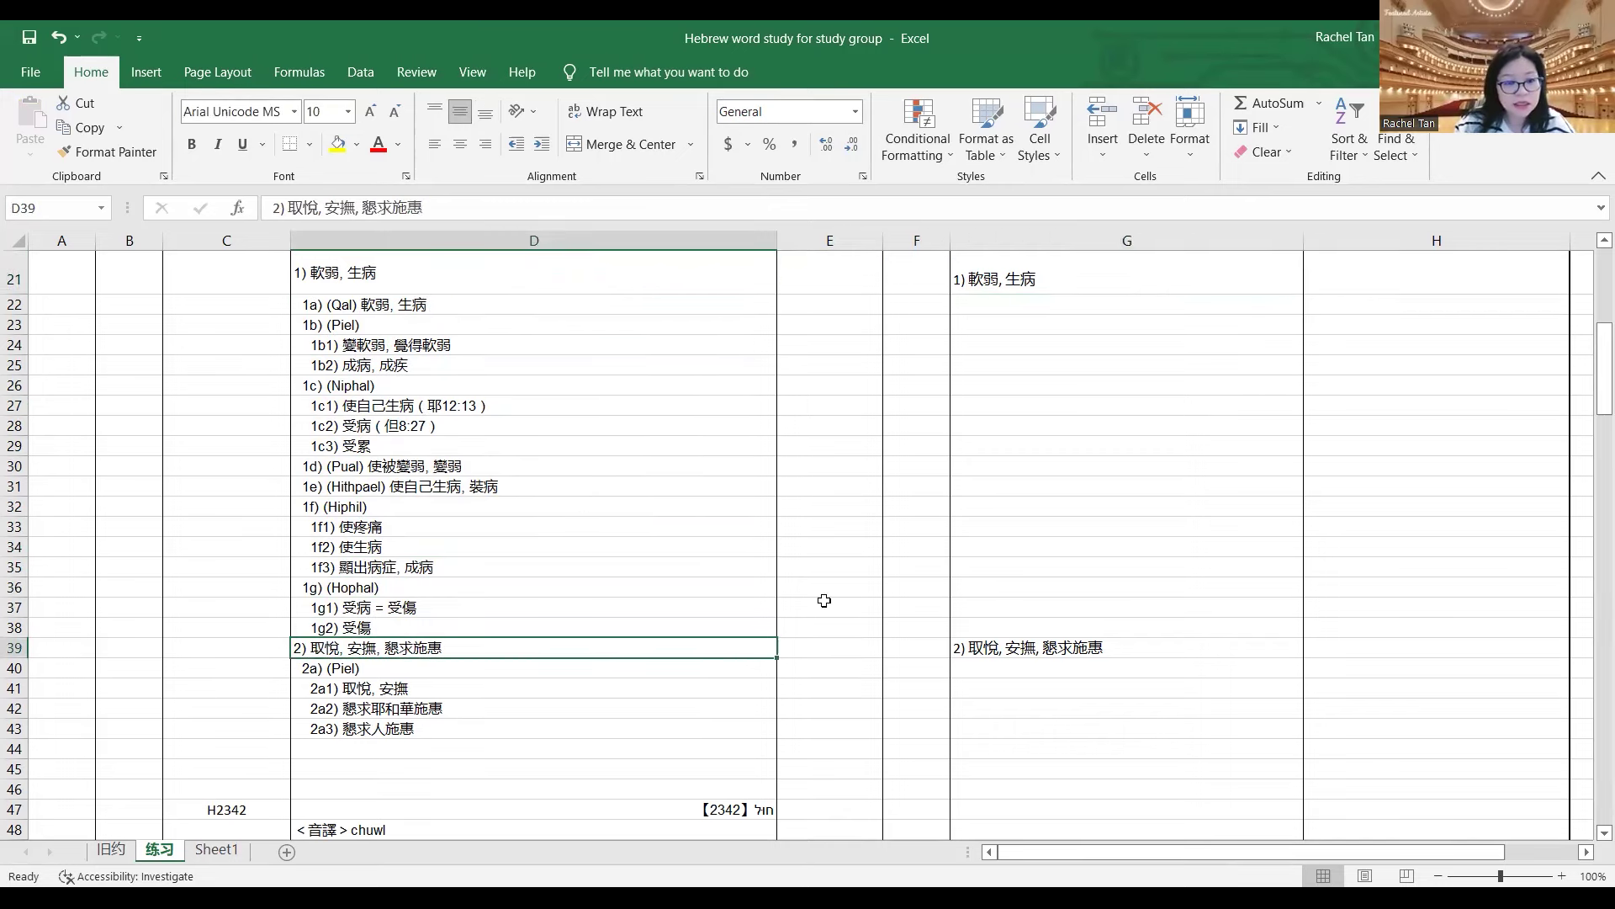
- Copy the H2342 line ＜字義＞捲繞、迴旋、跳舞、痛得打轉、害怕 from D50 into Remark cell G50
drag(1593, 370, 1592, 466)
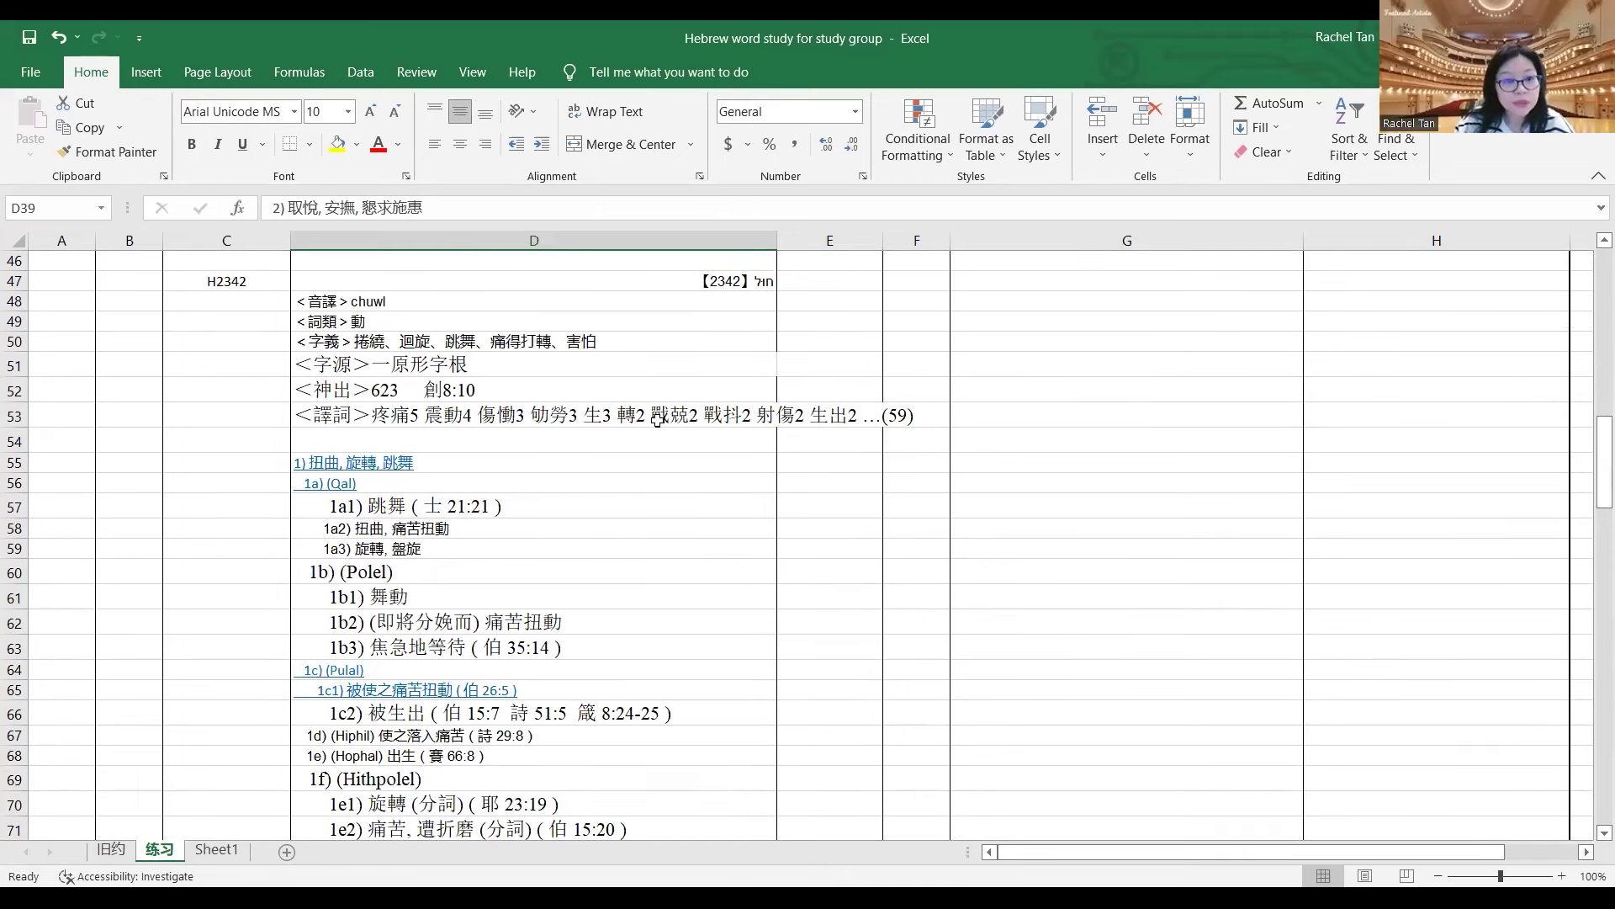
click(515, 341)
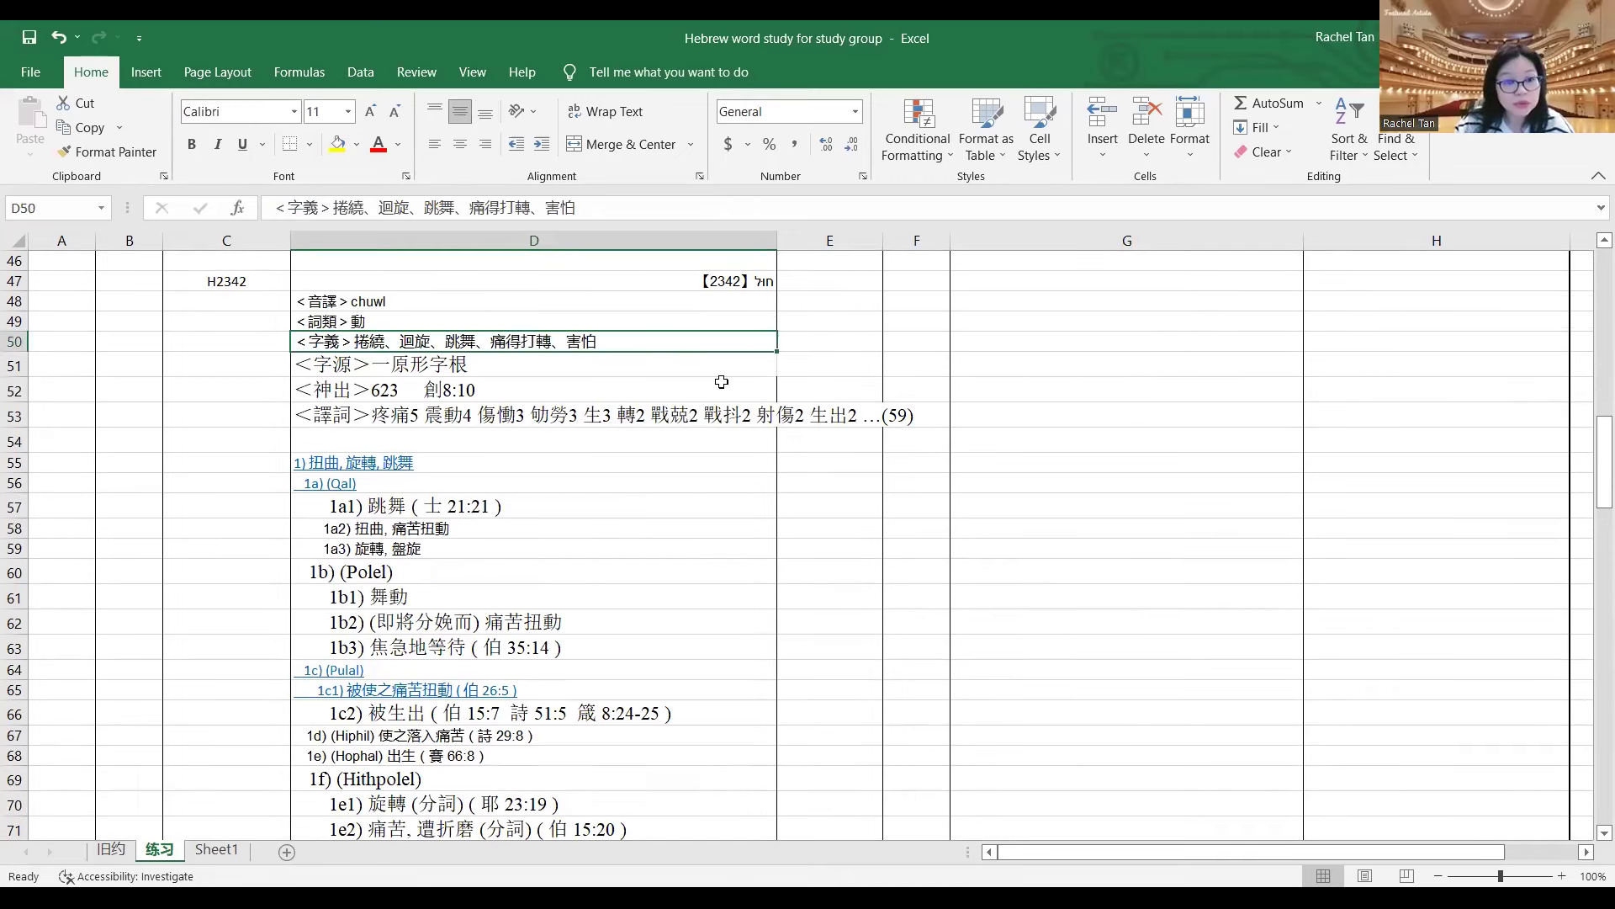
right_click(613, 340)
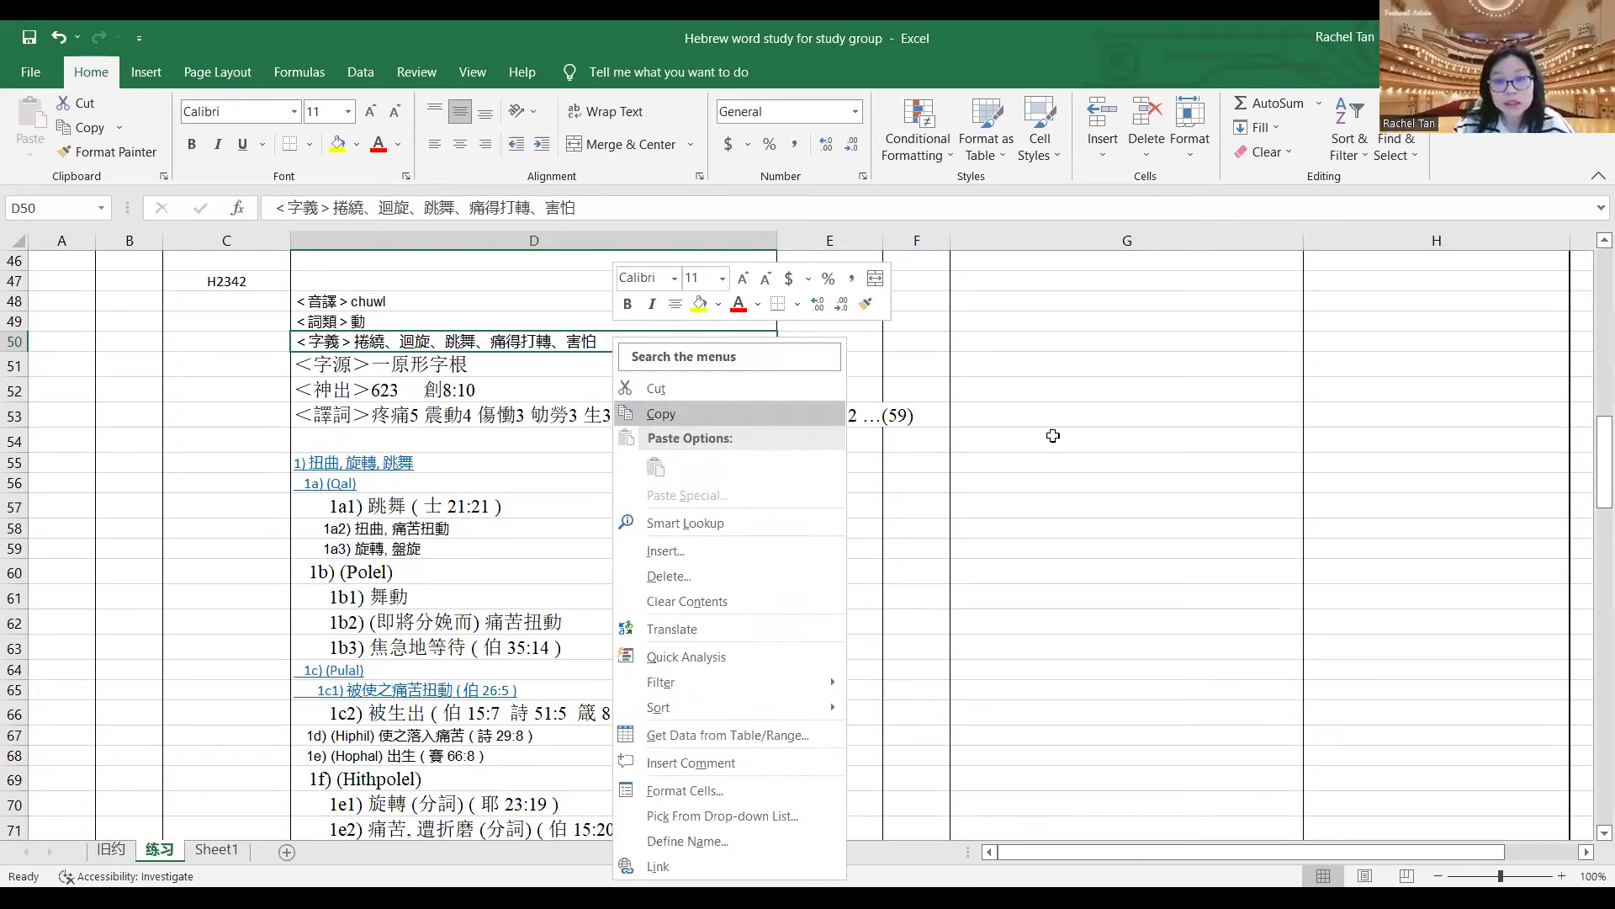
key(ctrl+c)
click(1077, 340)
key(ctrl+v)
click(1077, 392)
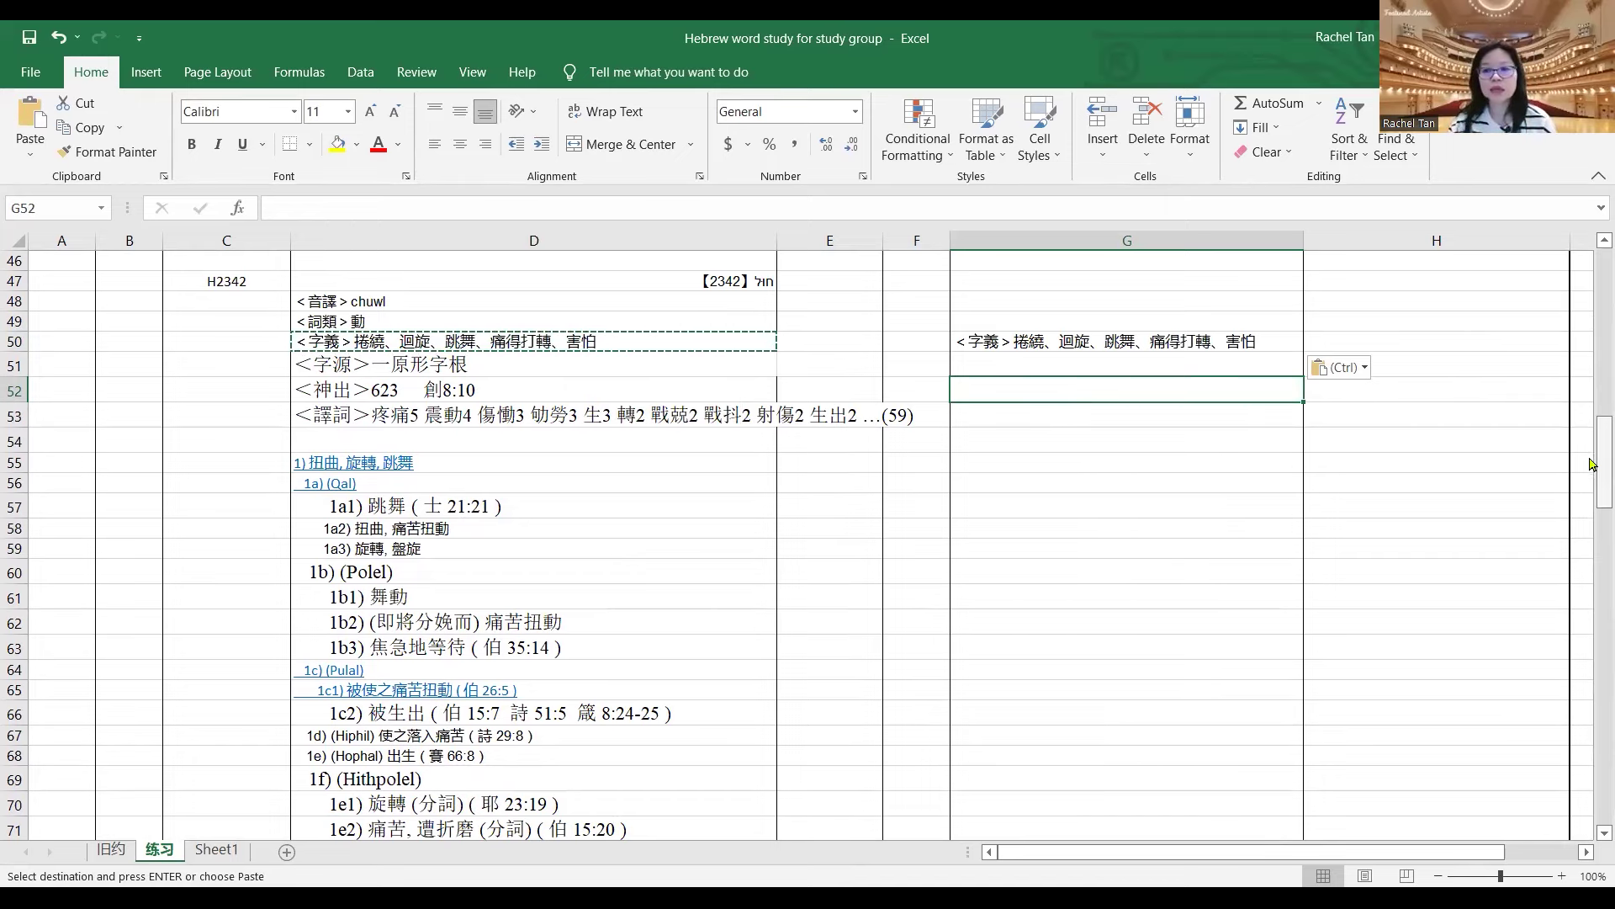
- Copy the H2342 sub-meaning "1e2) 痛苦, 遭折磨 (分詞) ( 伯 15:20 )" from D71 into Remark cell G71 without its source formatting
drag(1593, 458, 1592, 492)
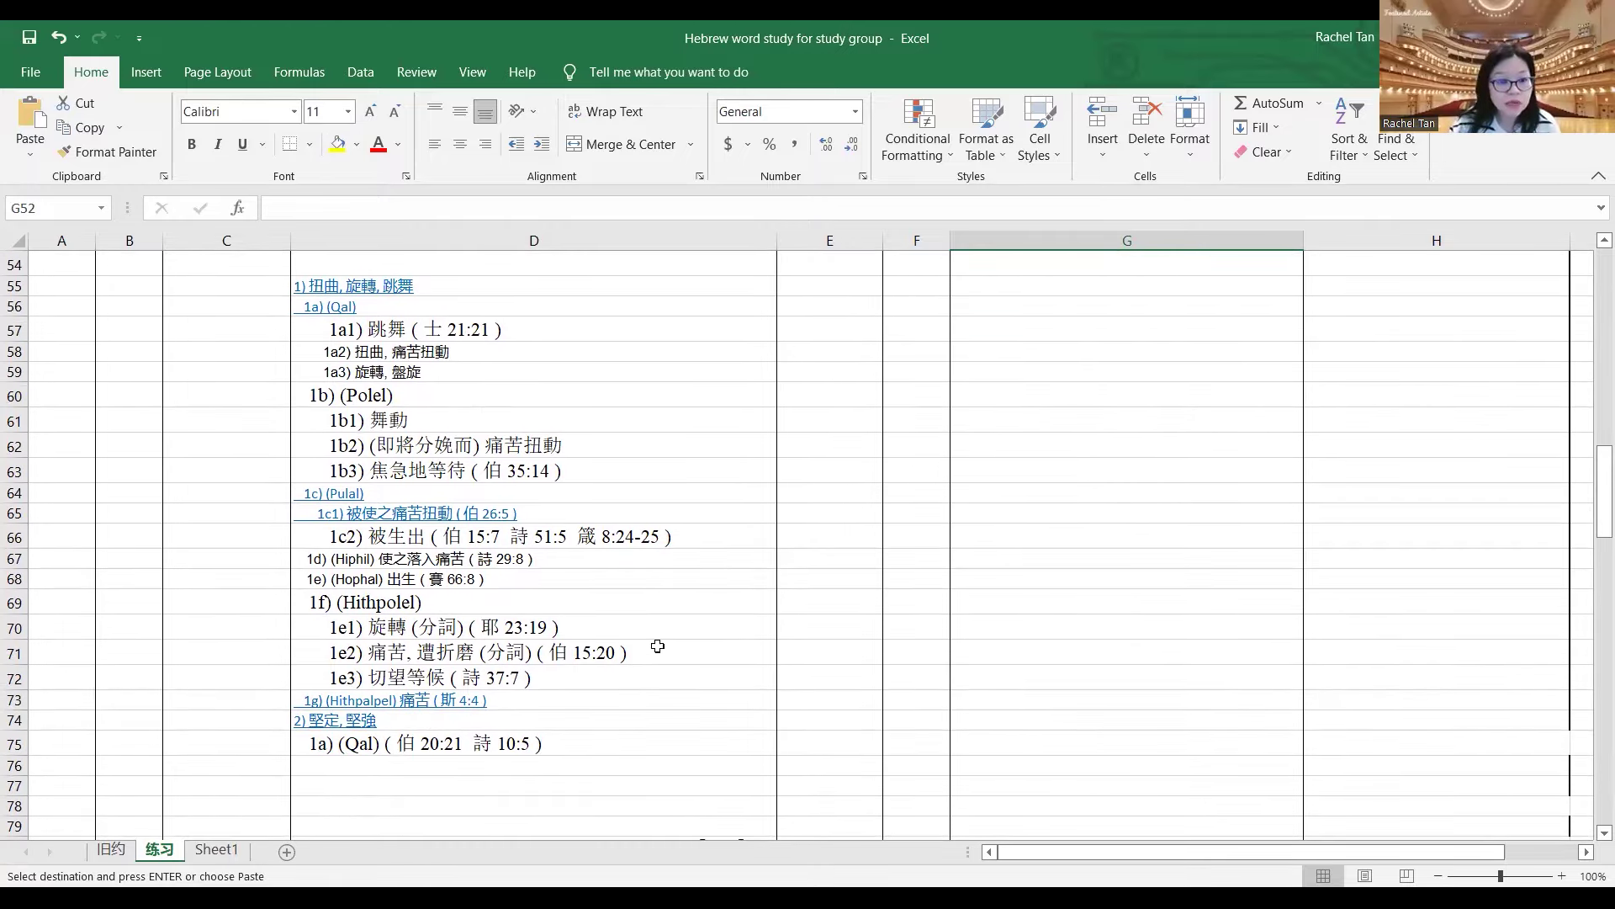
click(522, 655)
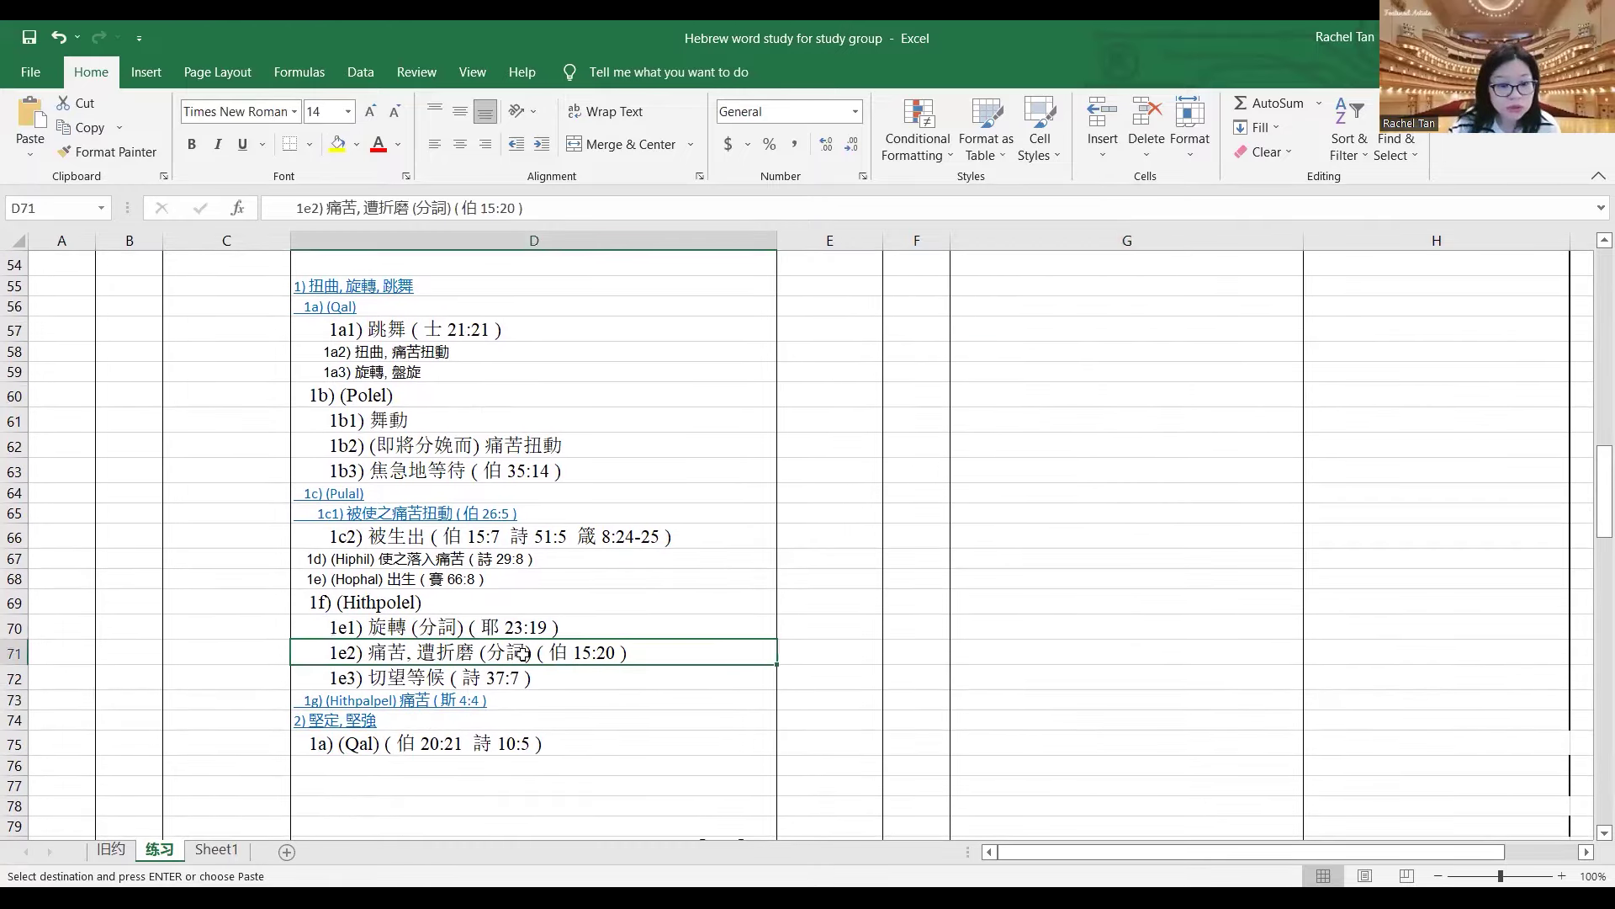
right_click(457, 656)
click(479, 192)
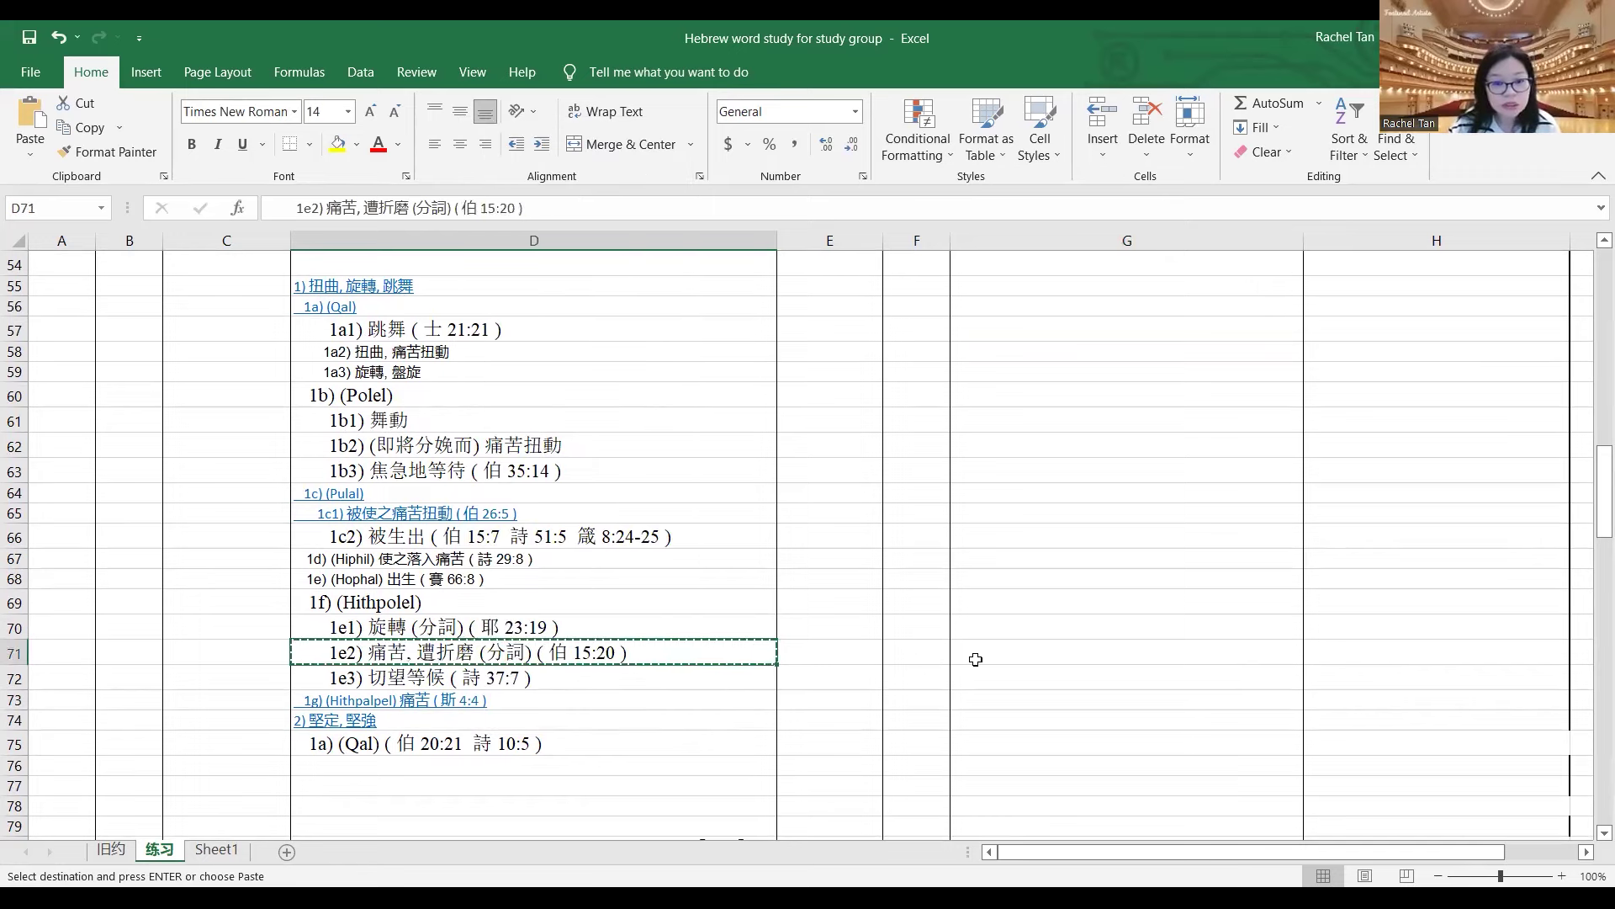
click(1028, 653)
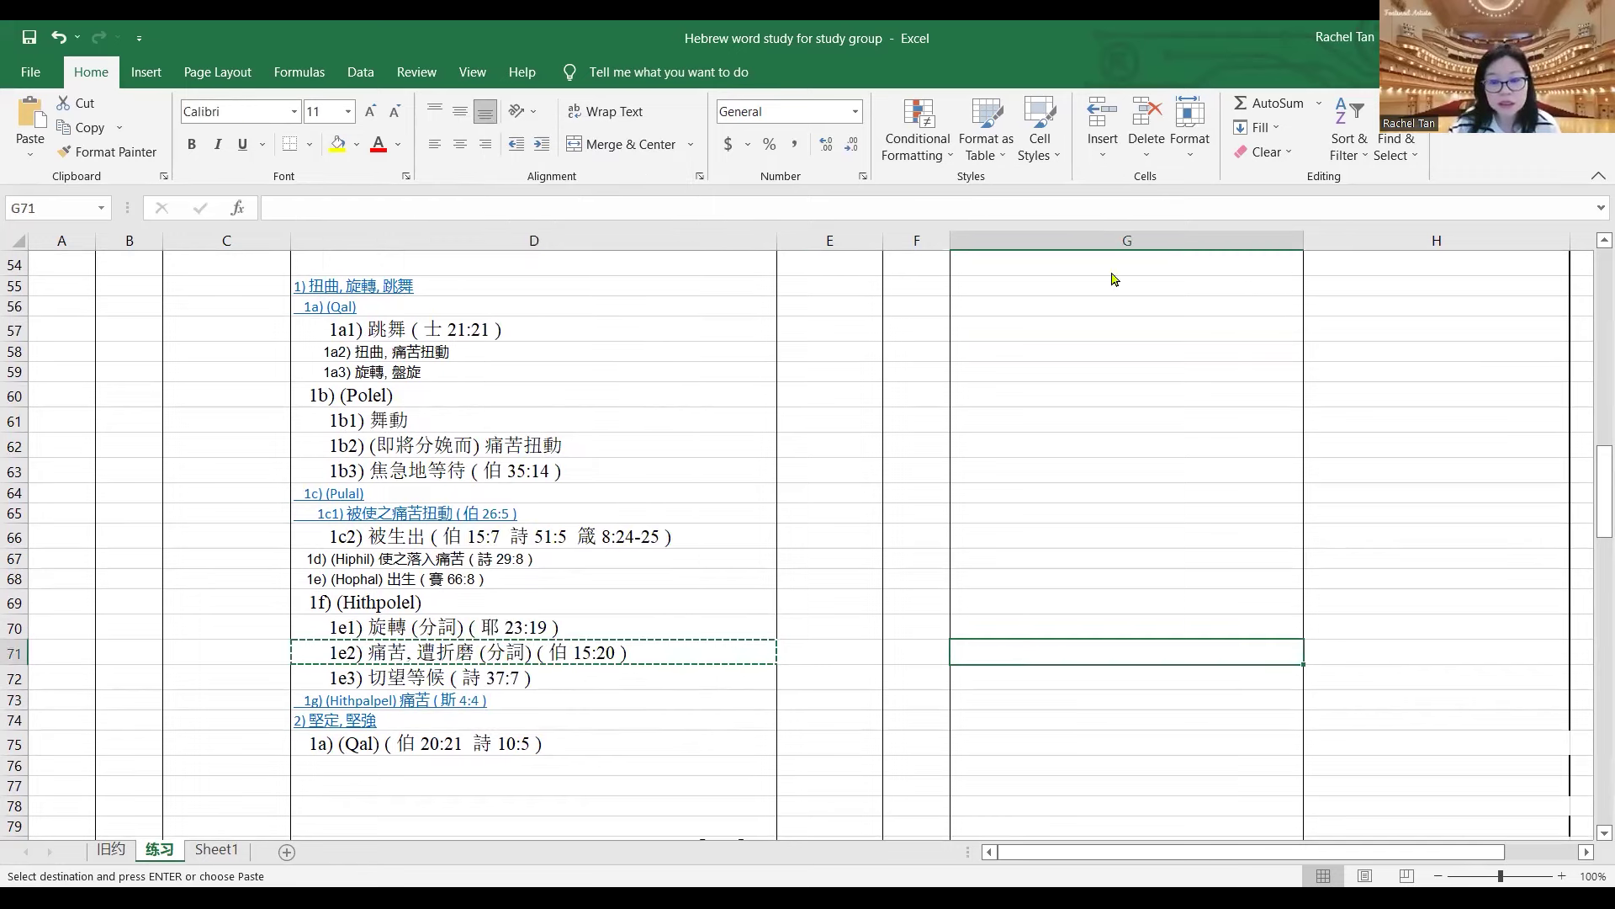
key(ctrl+v)
click(917, 493)
- Copy the H2342 meaning "2) 堅定, 堅強" from D74 into Remark cell G74 without its source formatting, and select G77
scroll(321, 410, down, 4)
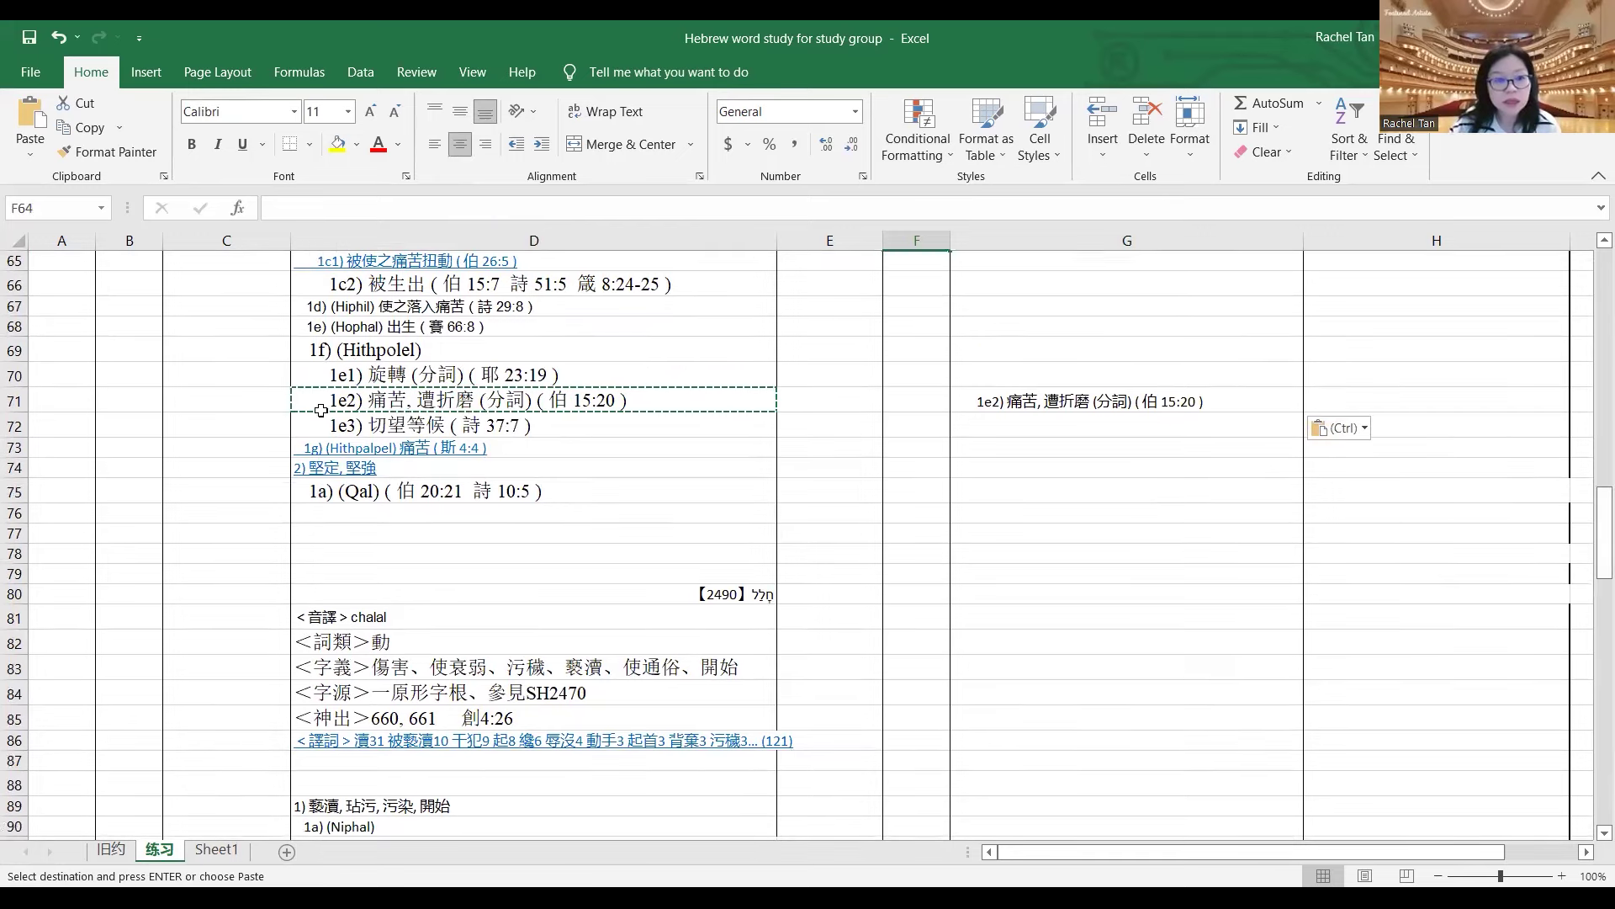
click(385, 466)
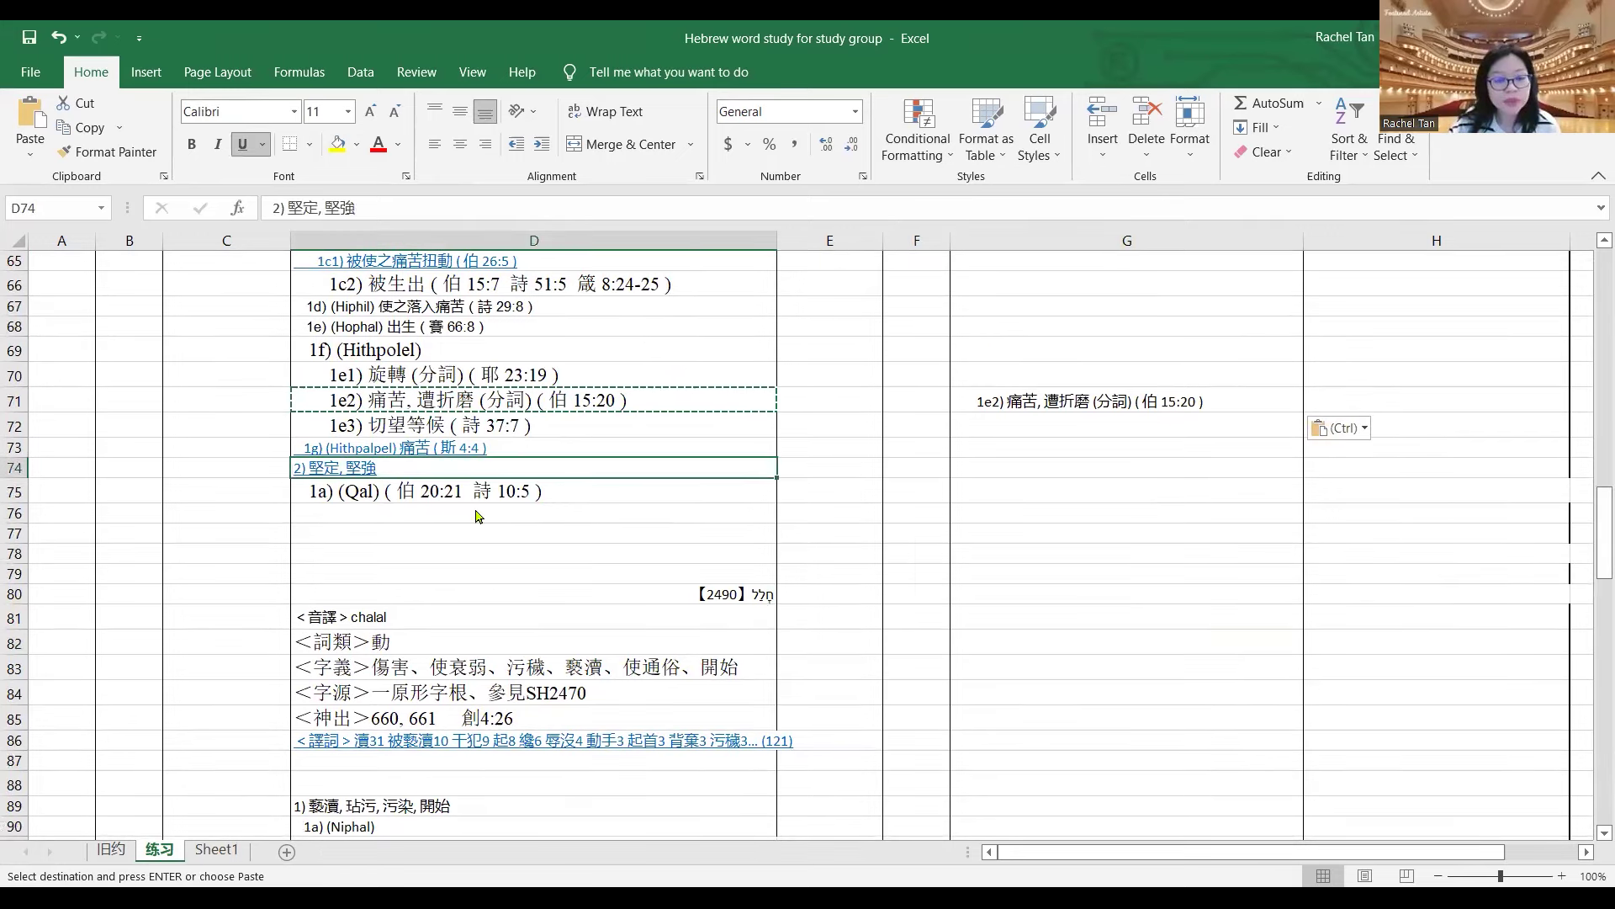
right_click(646, 468)
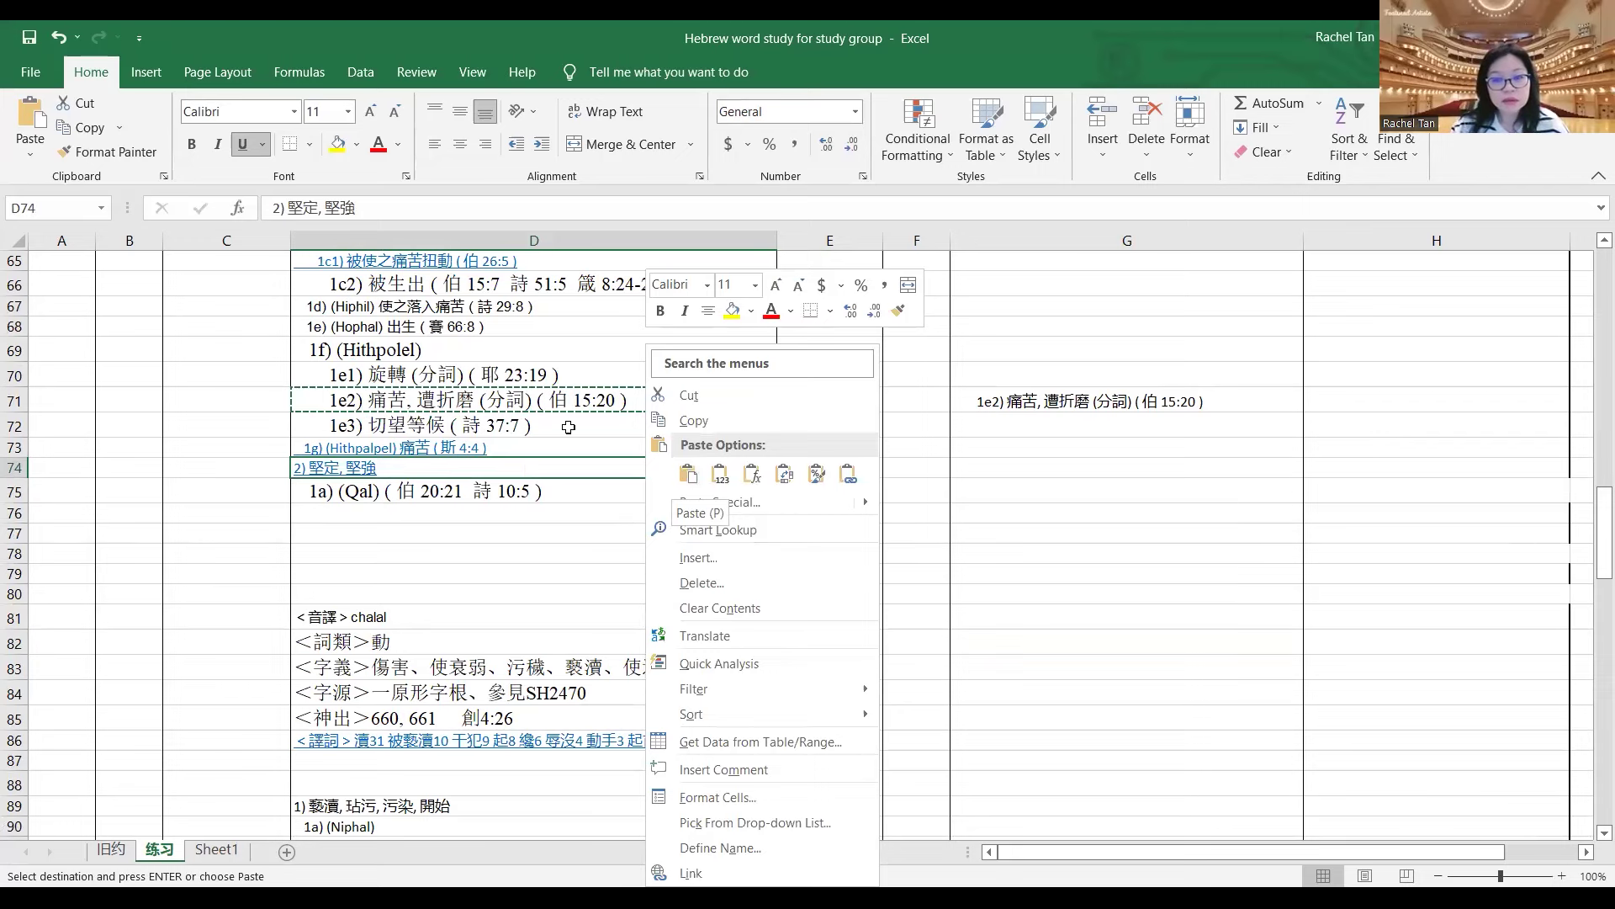
key(c)
click(1045, 467)
key(ctrl+v)
click(1044, 533)
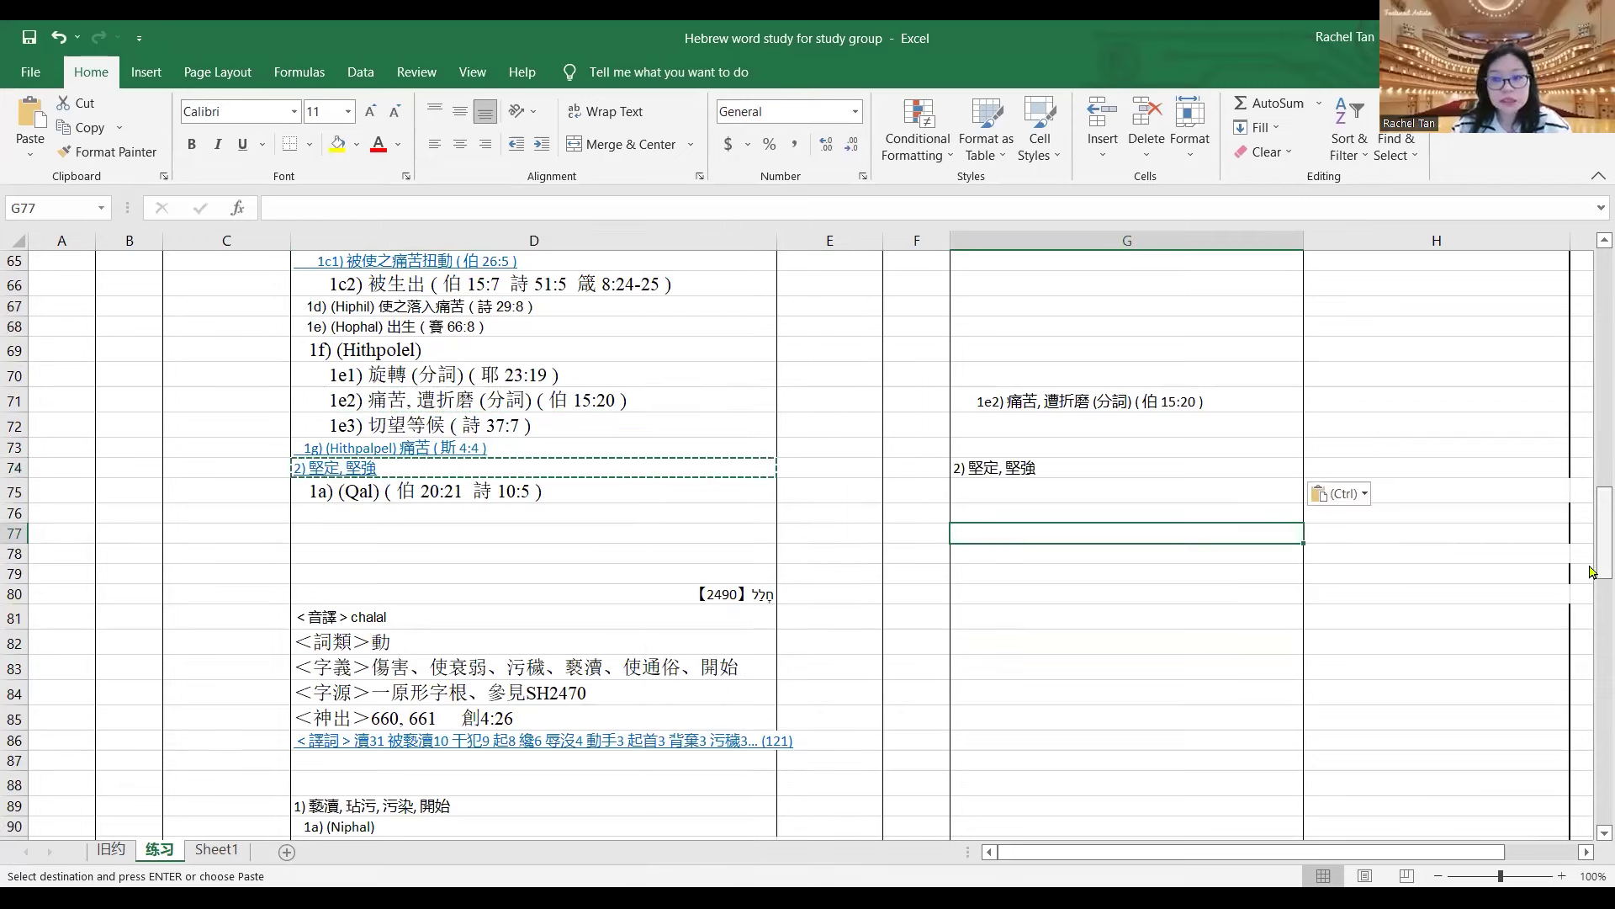
- Label the 【2490】 entry by entering H2490 in C80
scroll(1594, 550, down, 2)
click(244, 435)
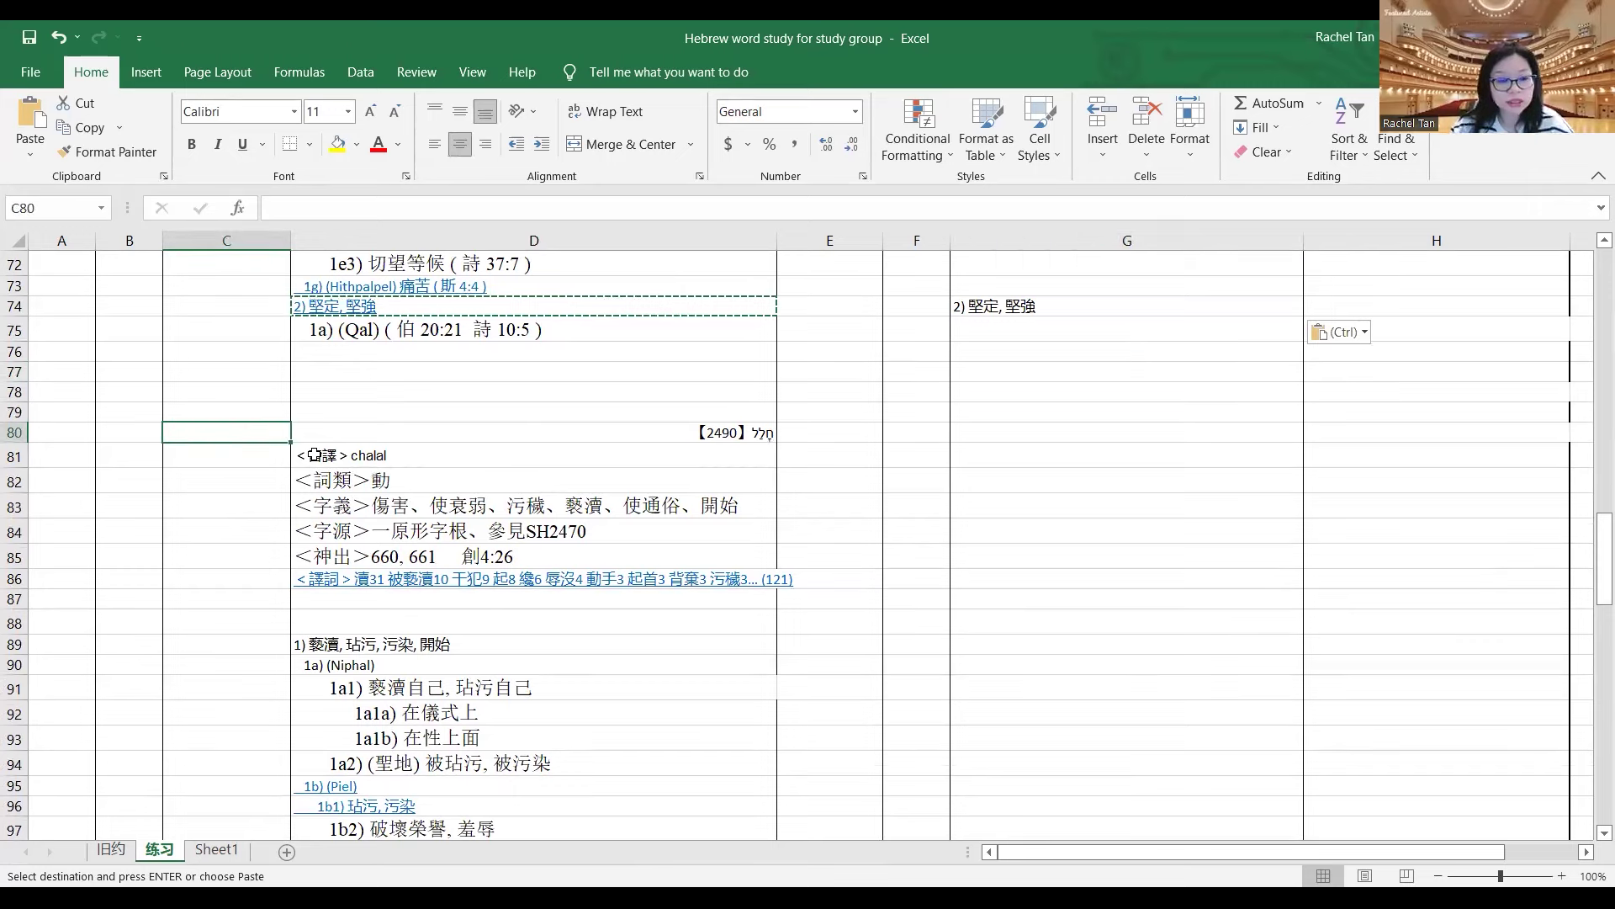
text(H2)
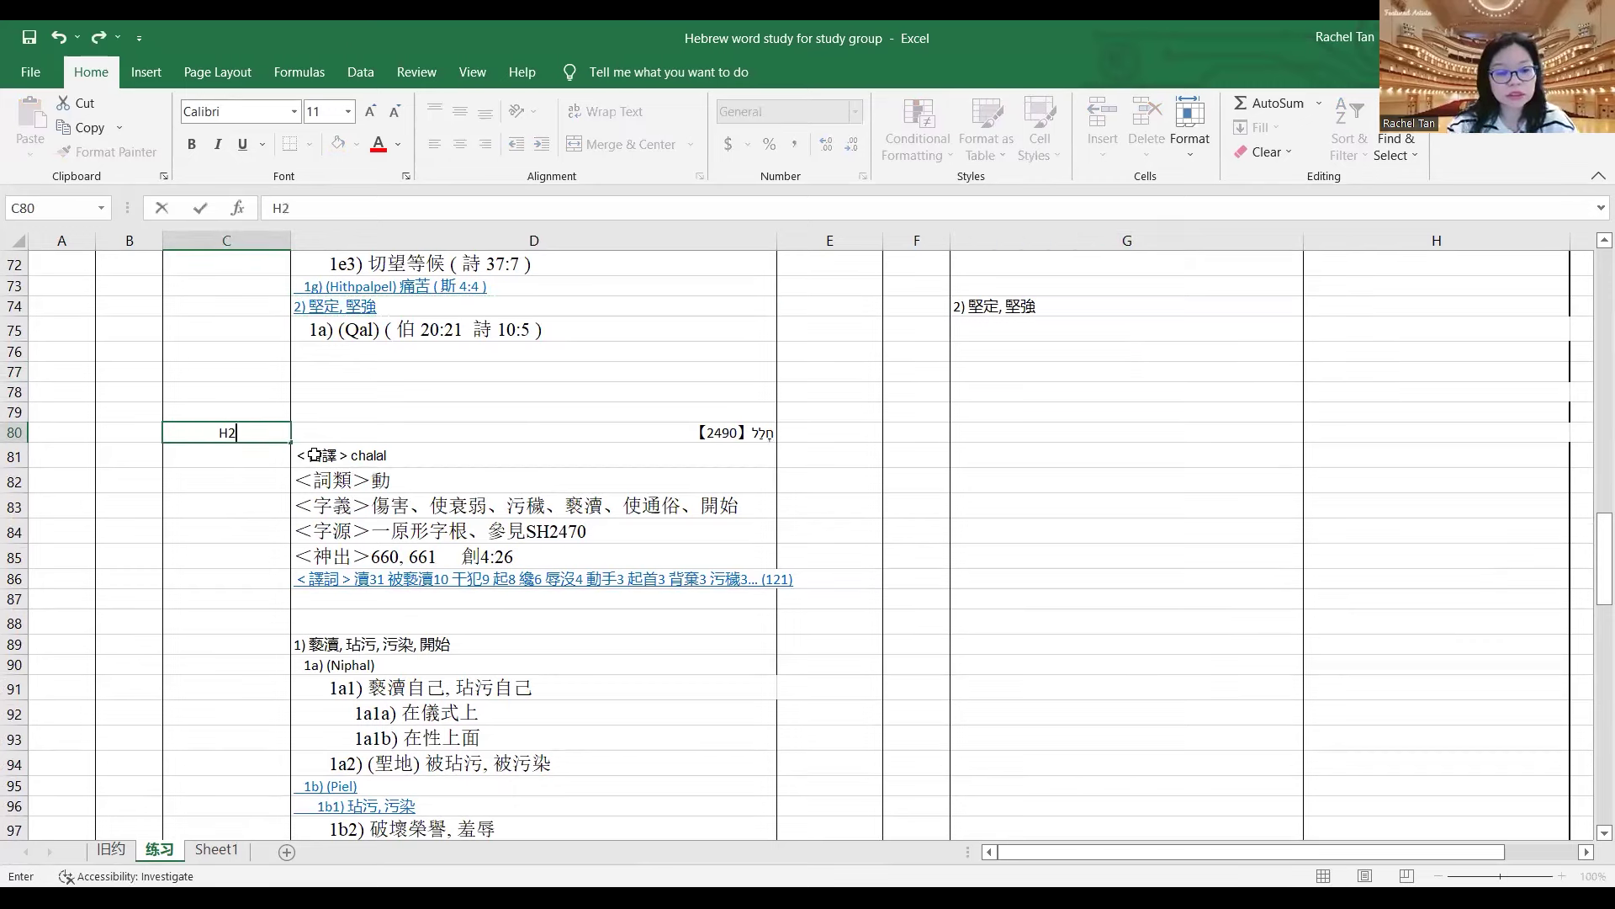
text(490)
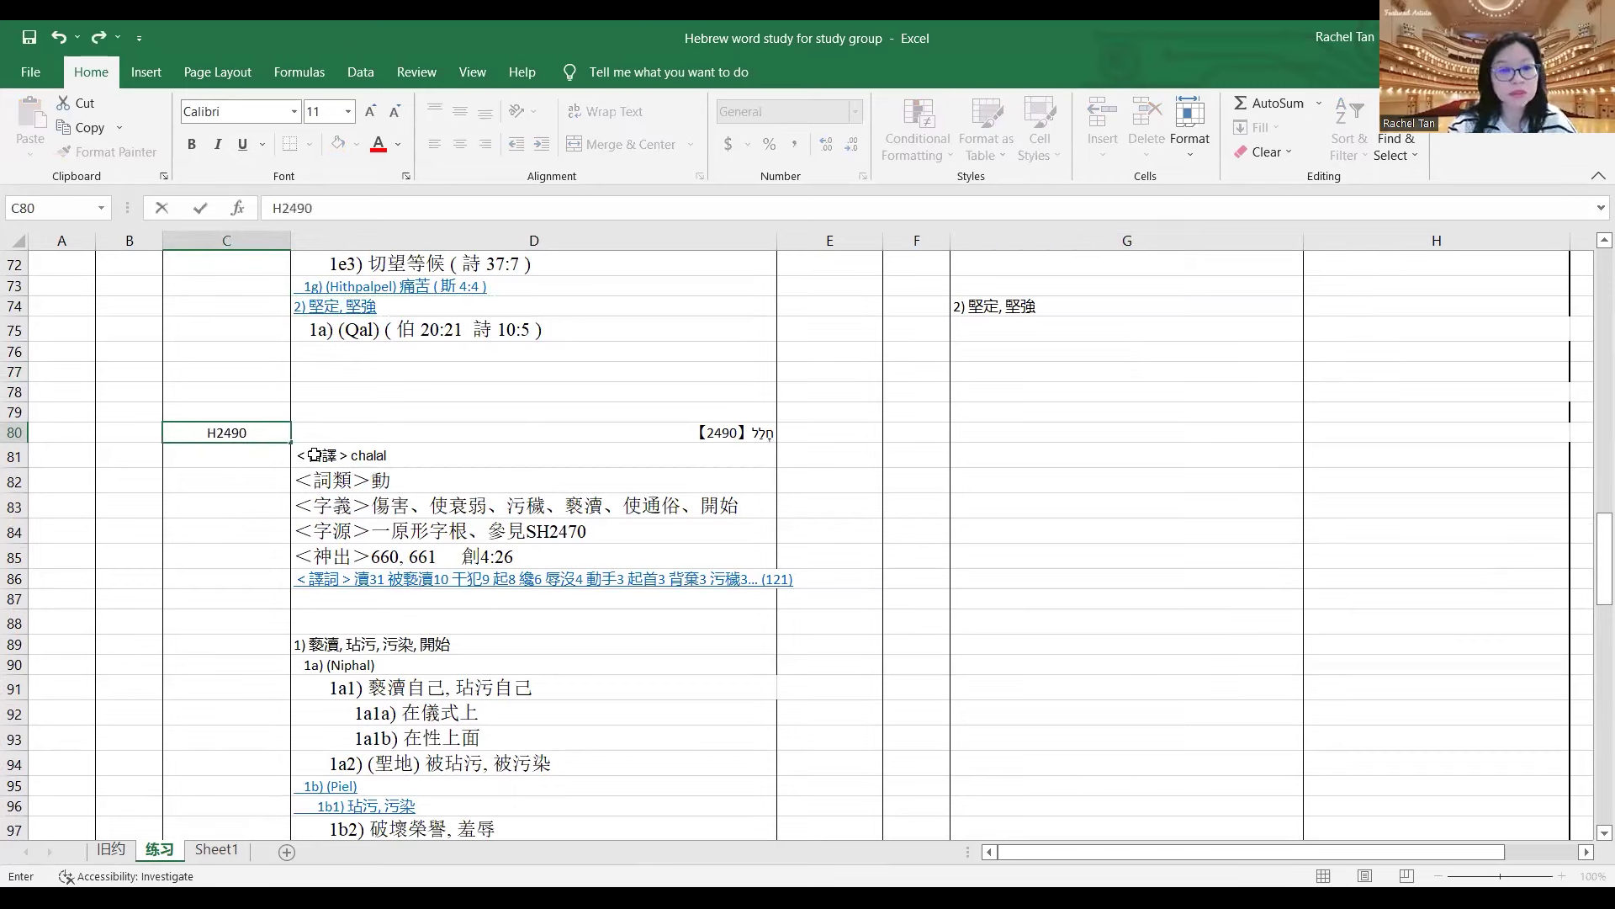
key(Return)
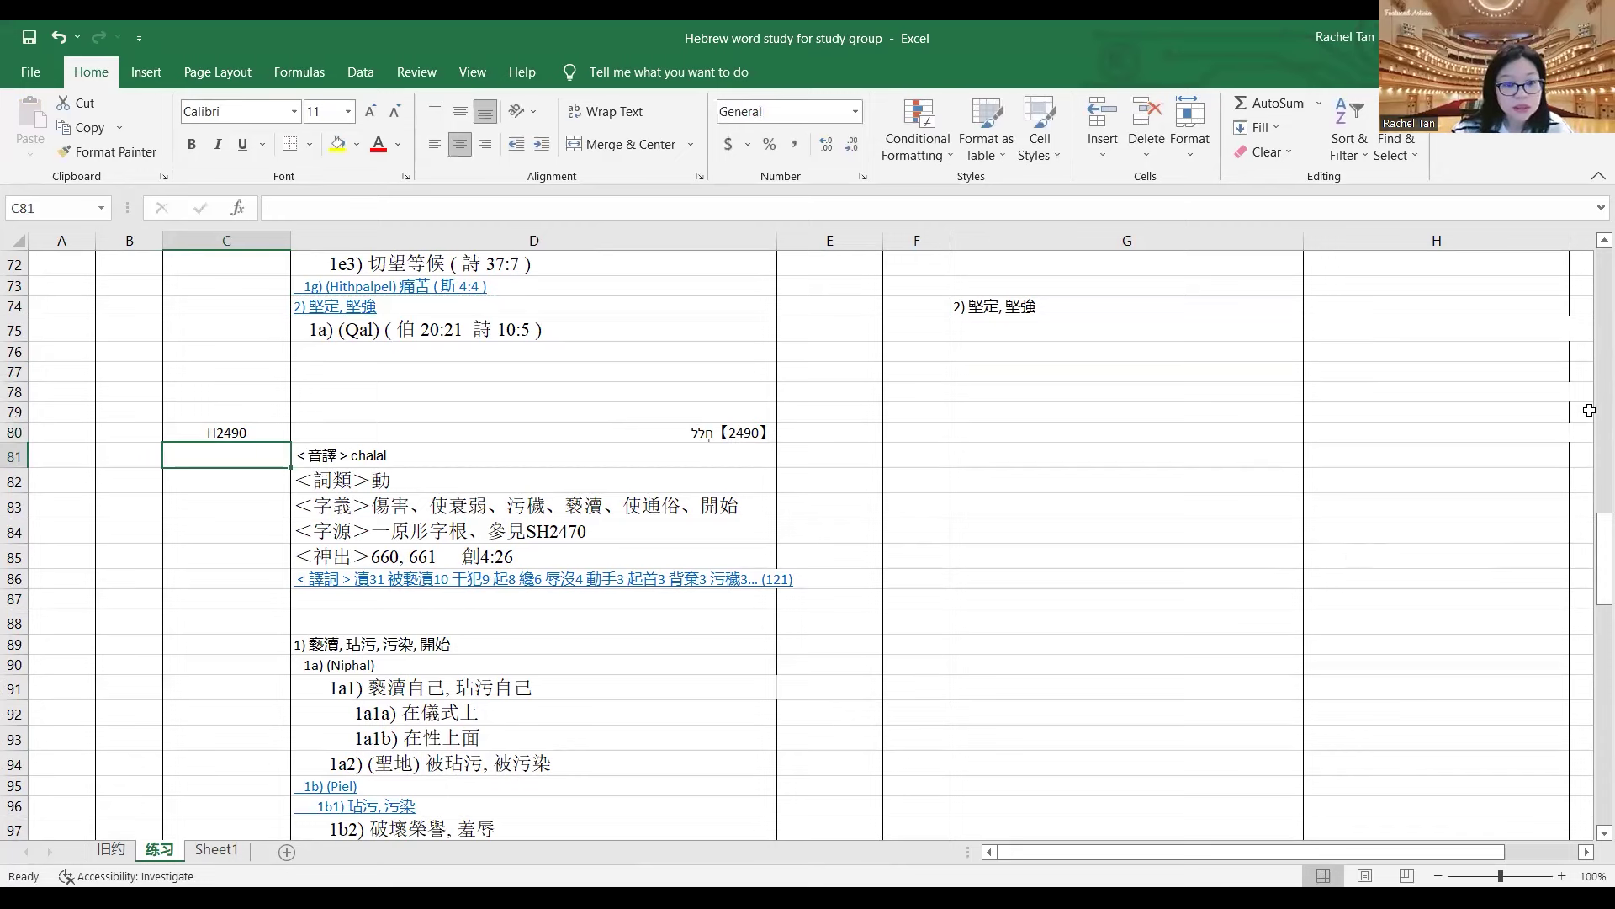
- Copy the H2490 meaning "1) 褻瀆, 玷污, 污染, 開始" from D89 into Remark cell G89 without its source formatting
drag(1598, 538, 1598, 549)
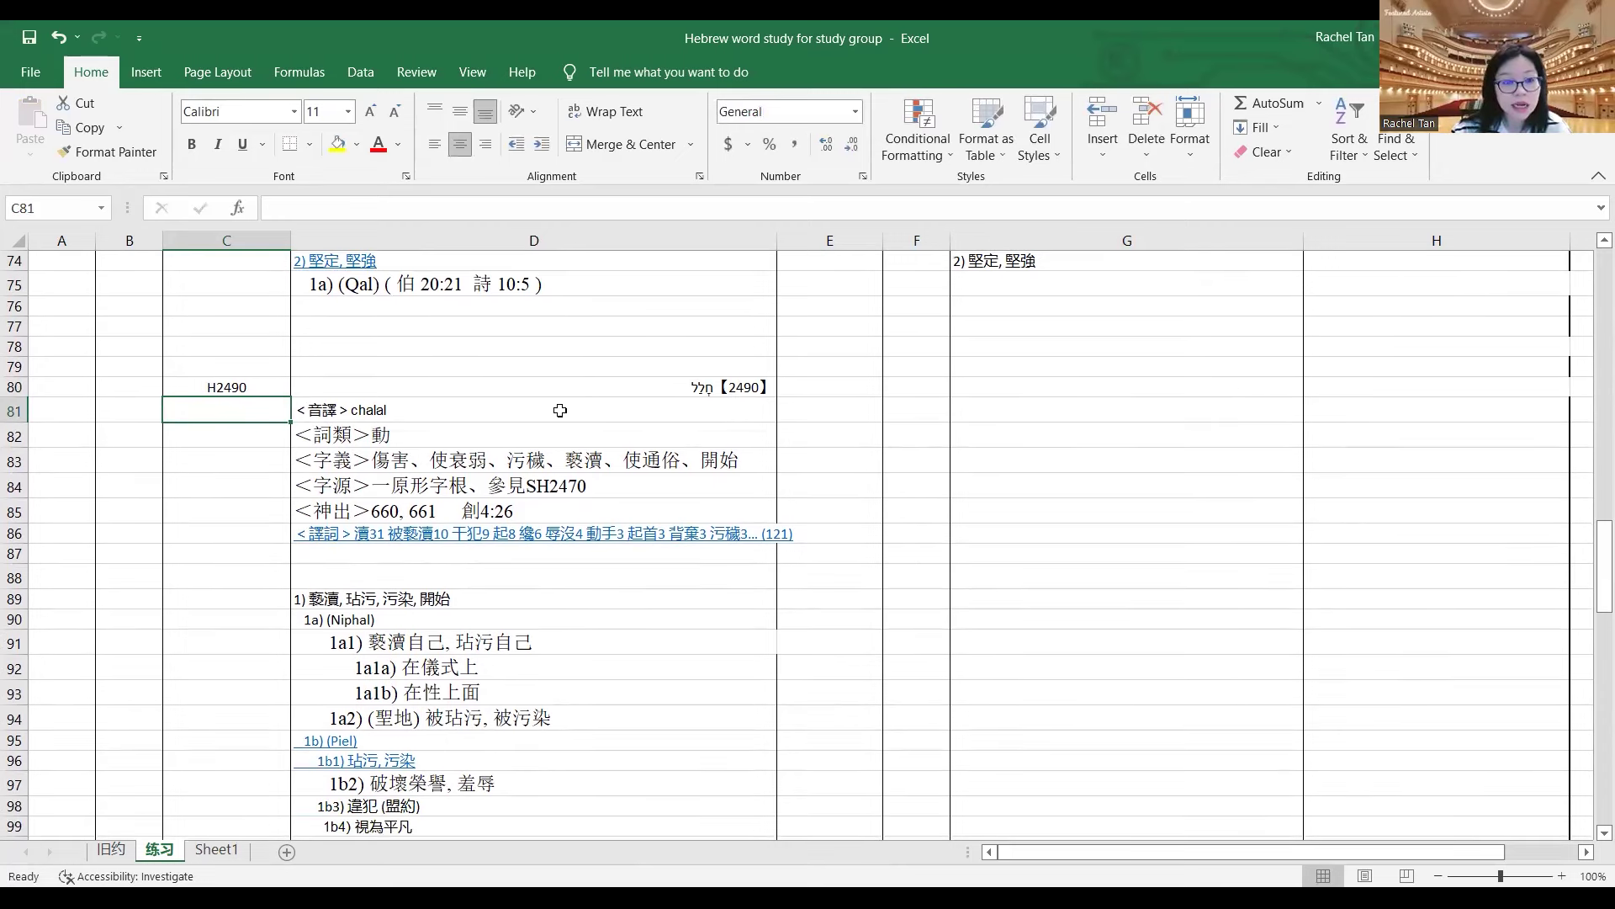
click(606, 463)
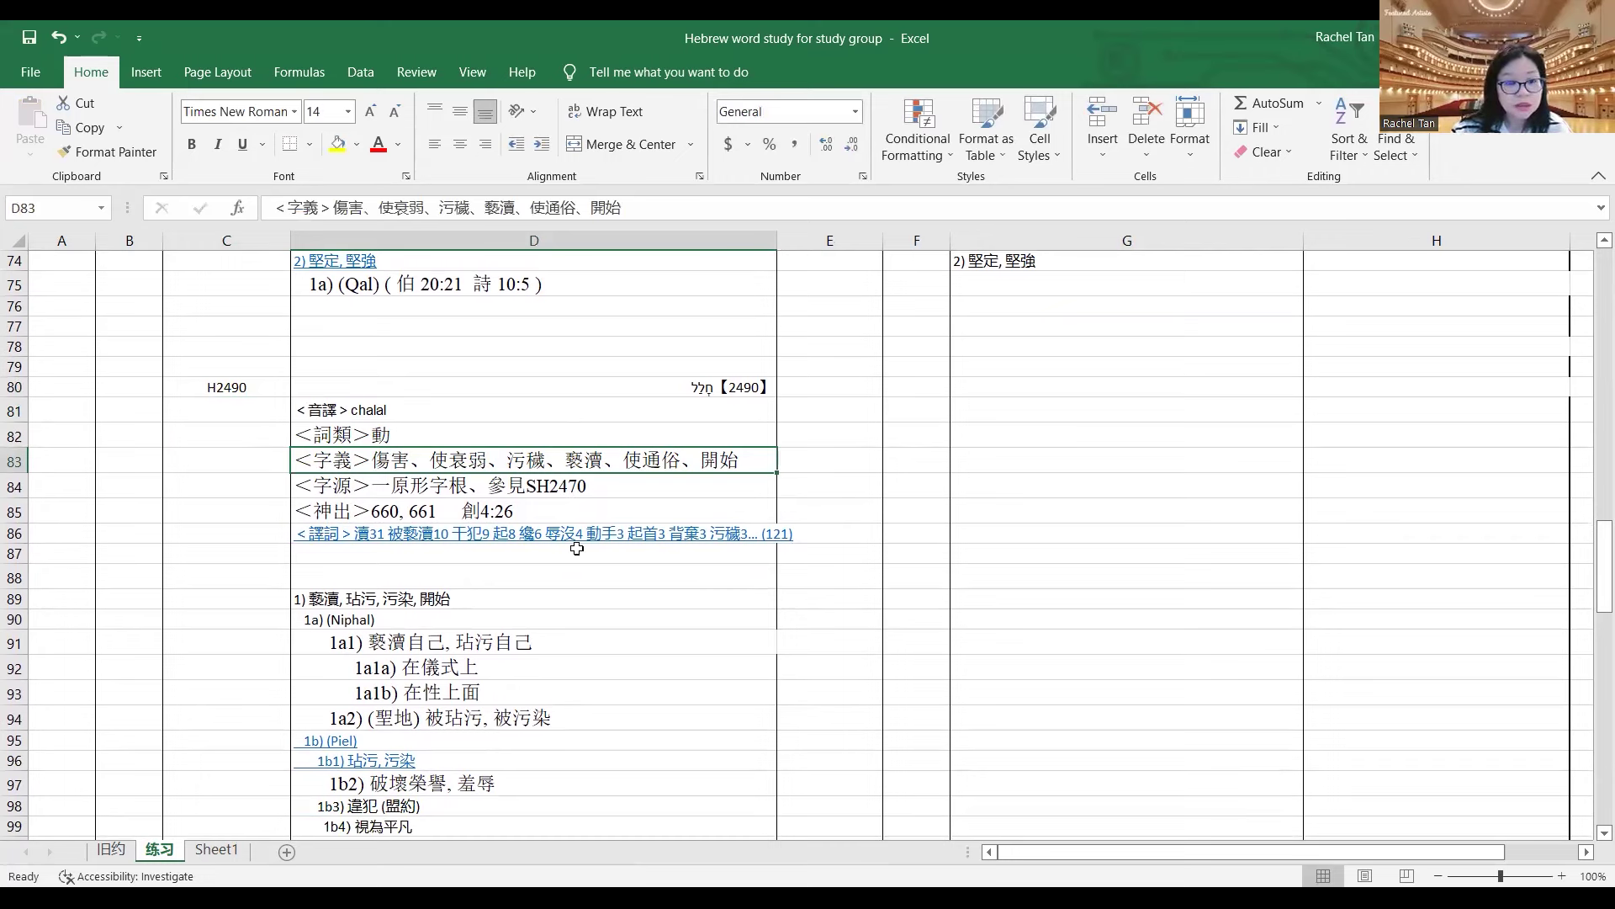
click(523, 606)
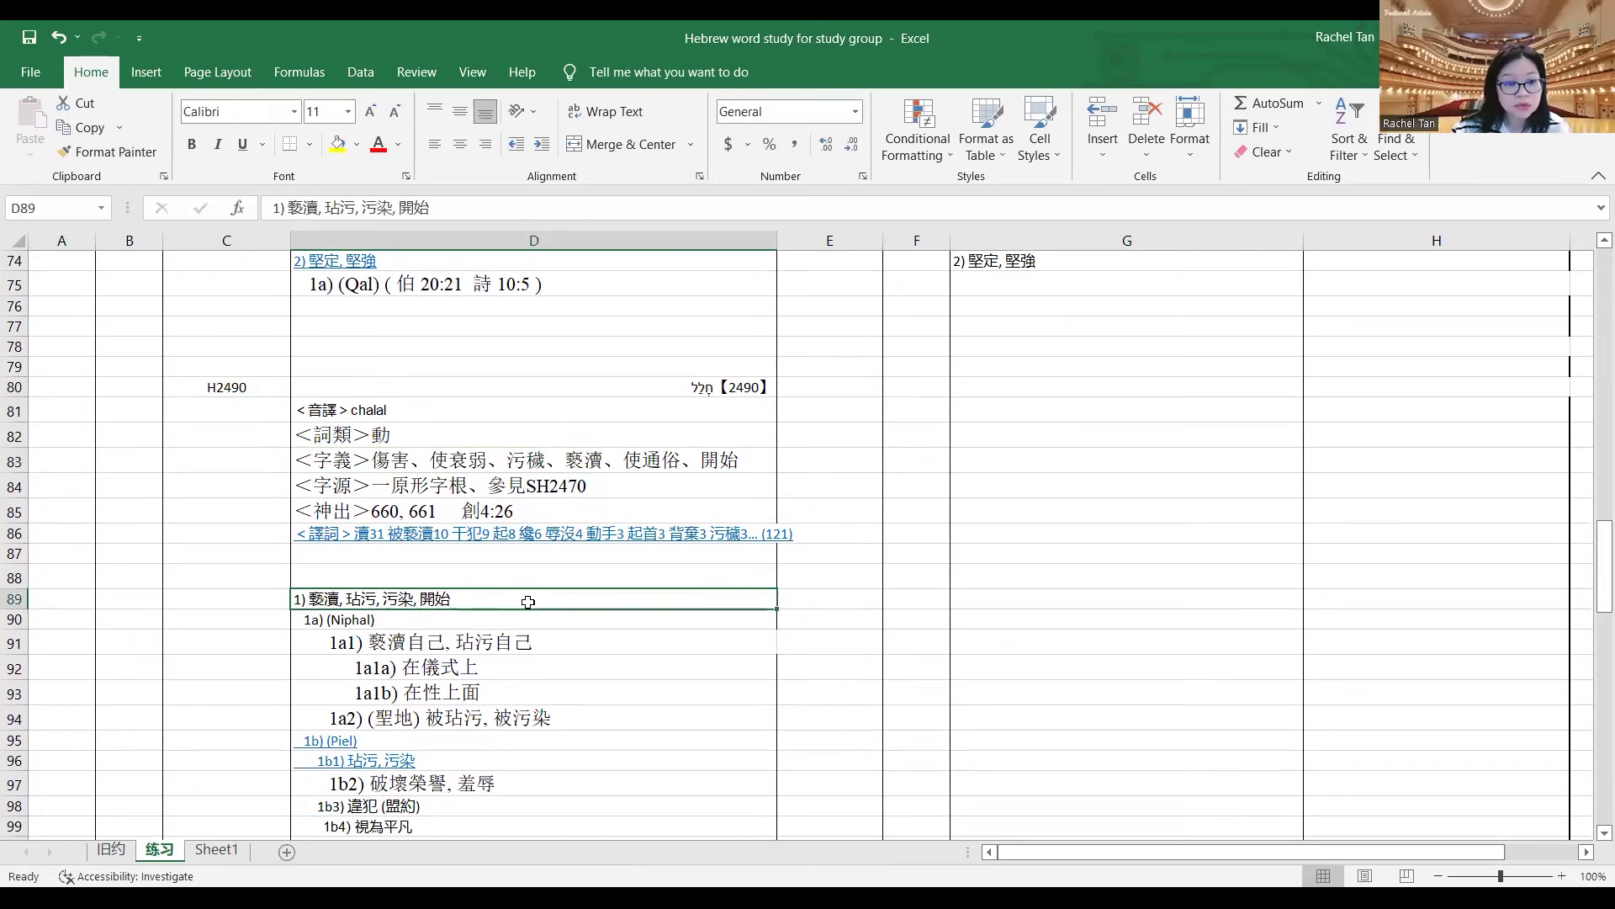
click(584, 463)
right_click(585, 462)
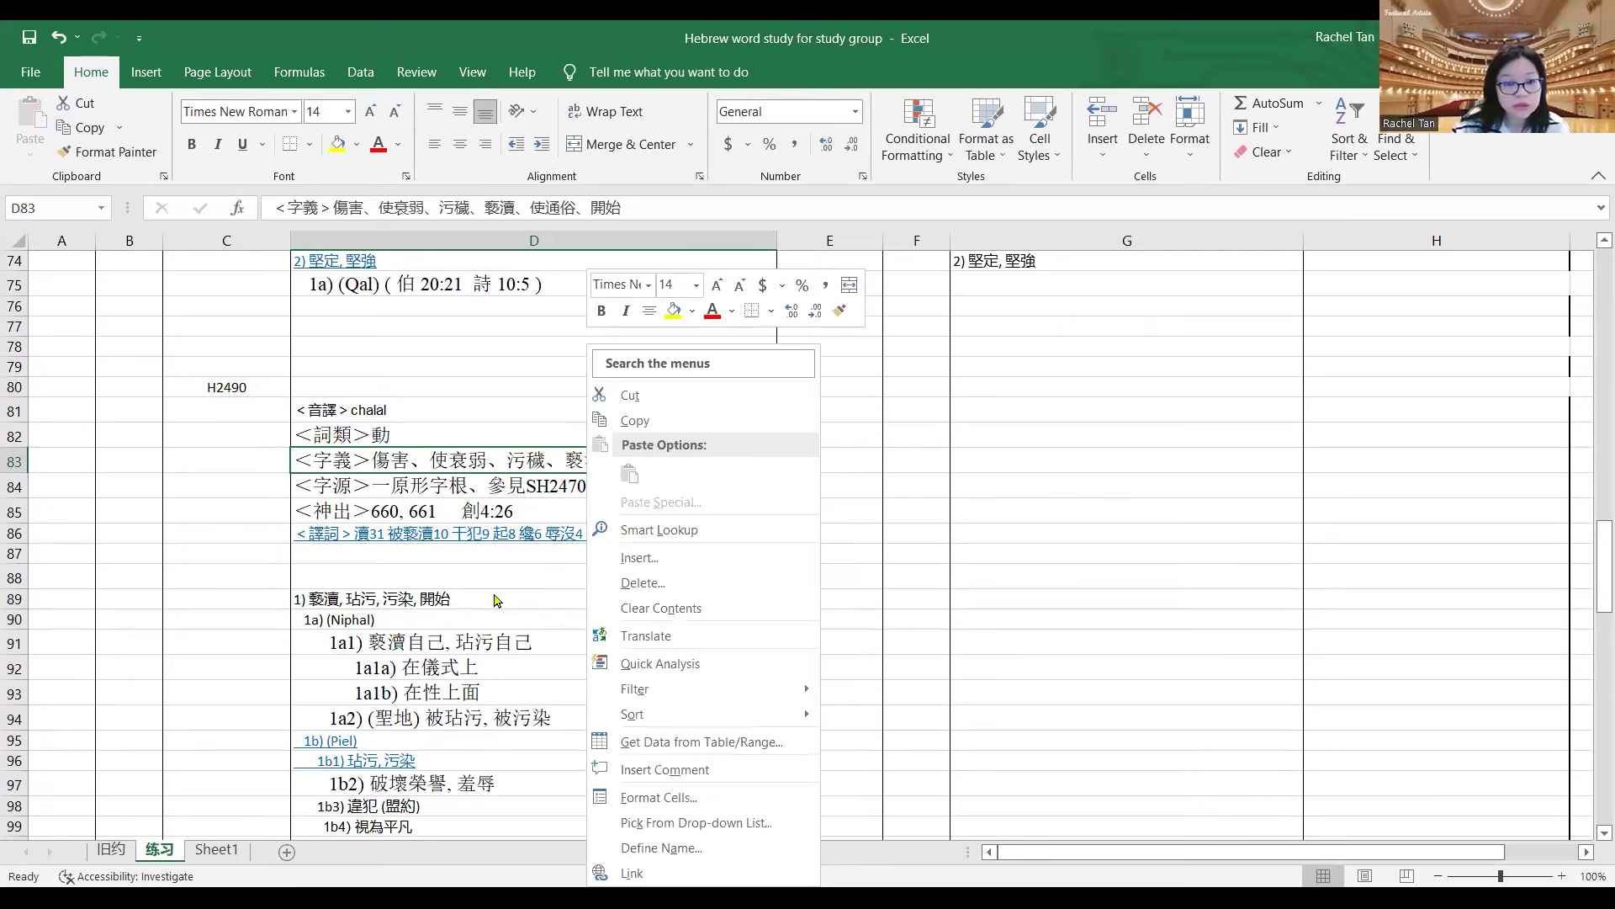
click(523, 599)
key(ctrl+c)
click(1127, 598)
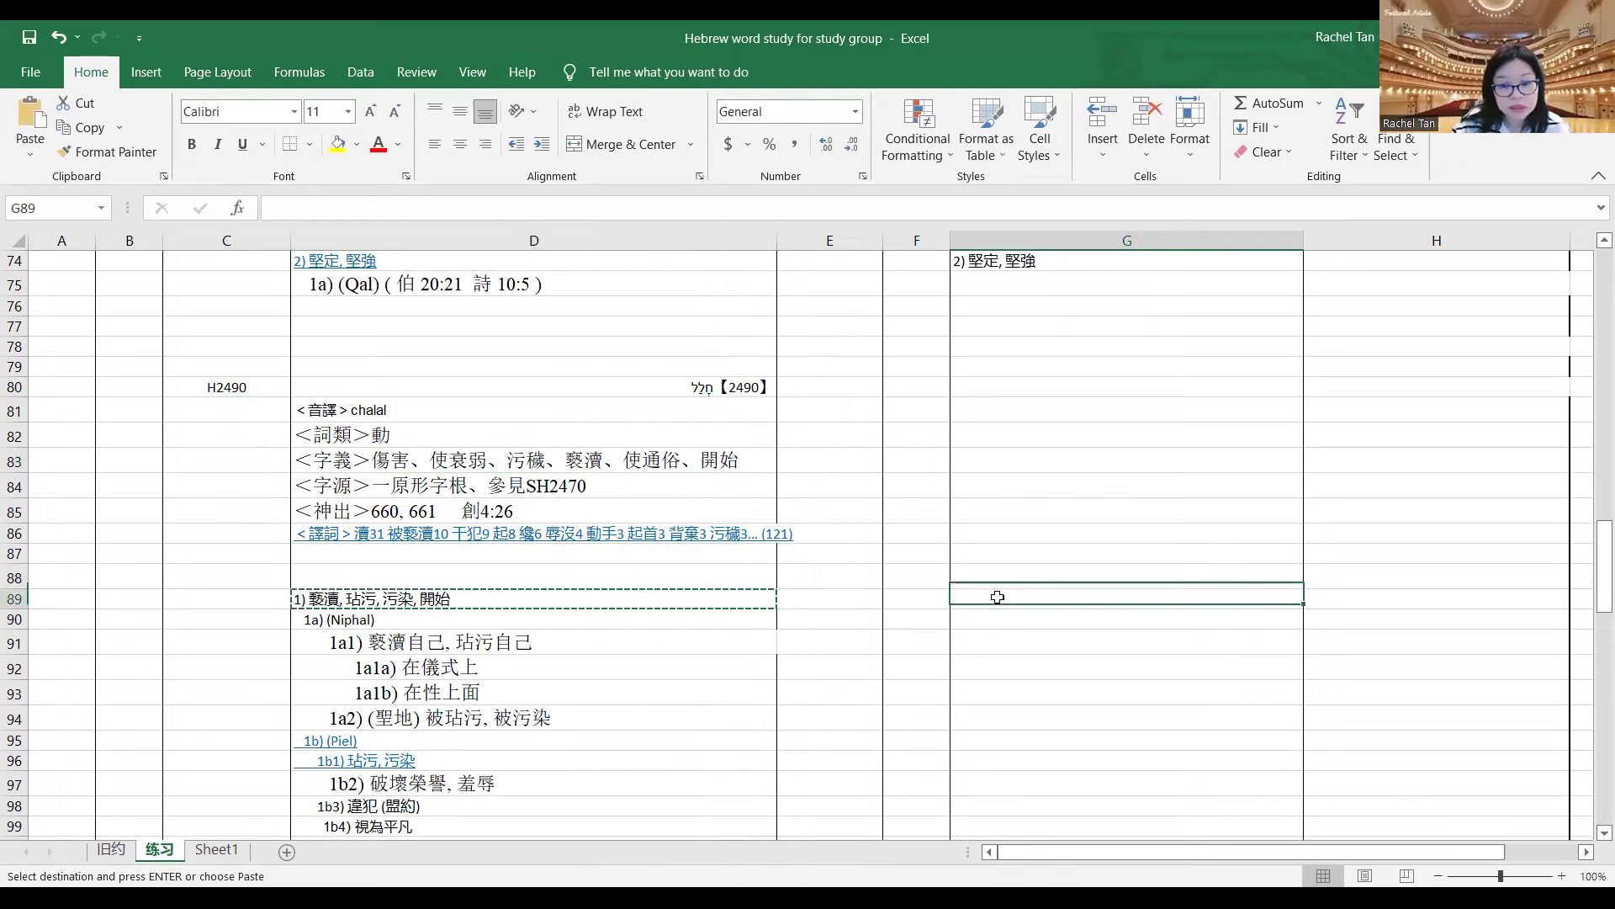
right_click(995, 596)
click(1081, 211)
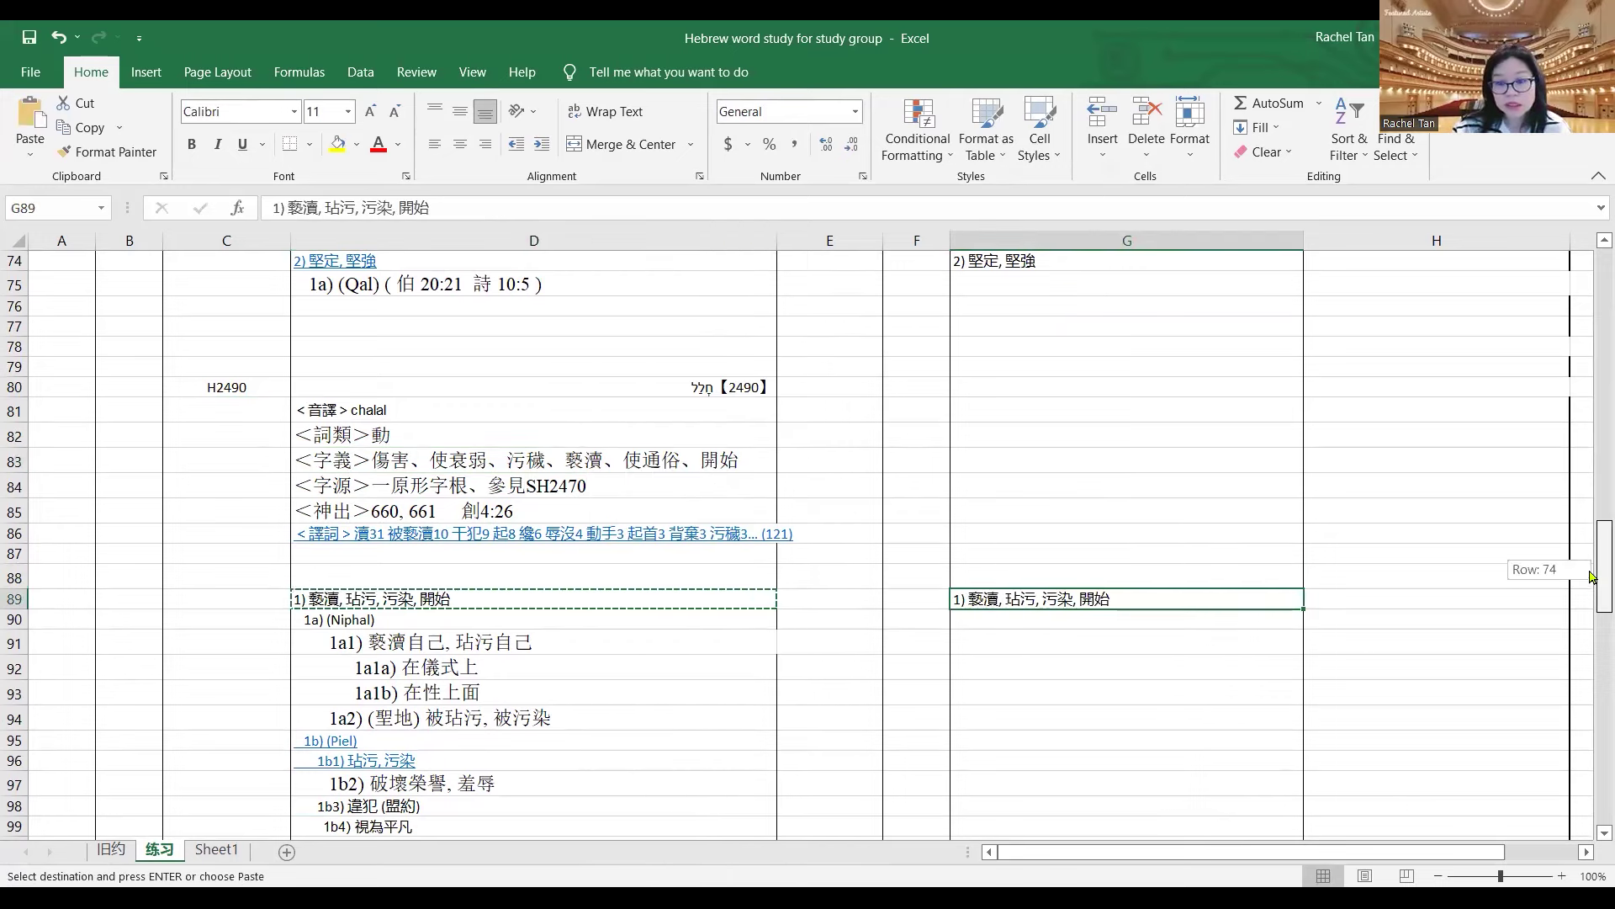
- Copy the H2490 meaning "2) 鑽透, 刺穿, 挖鑿" from D105 into Remark cell G105 without its source formatting
drag(1603, 568, 1592, 637)
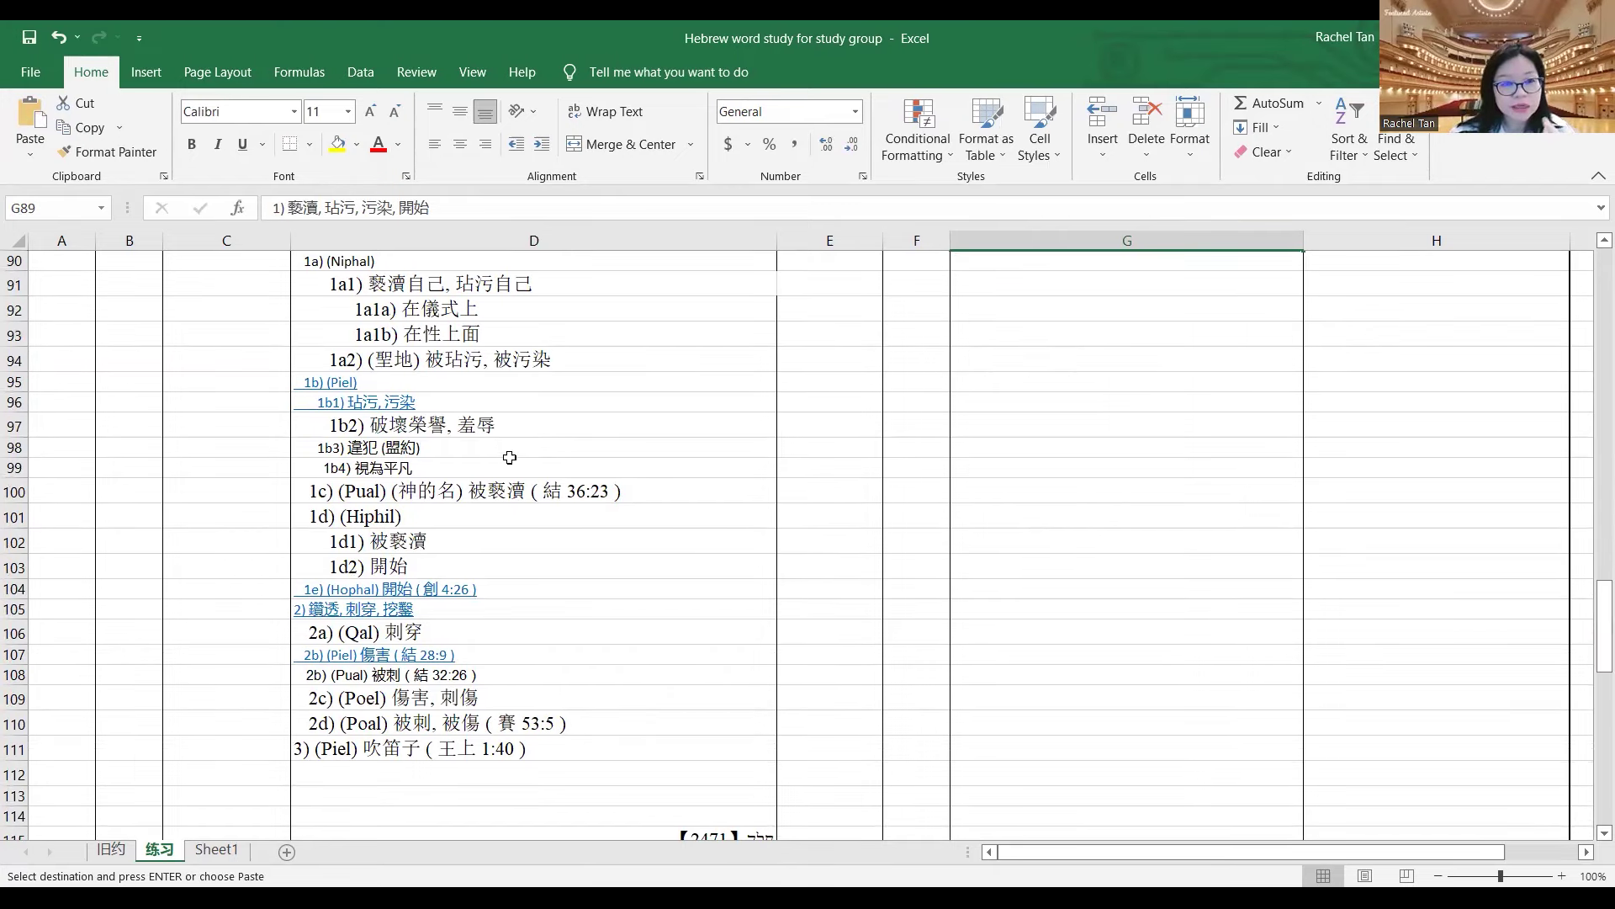
click(484, 400)
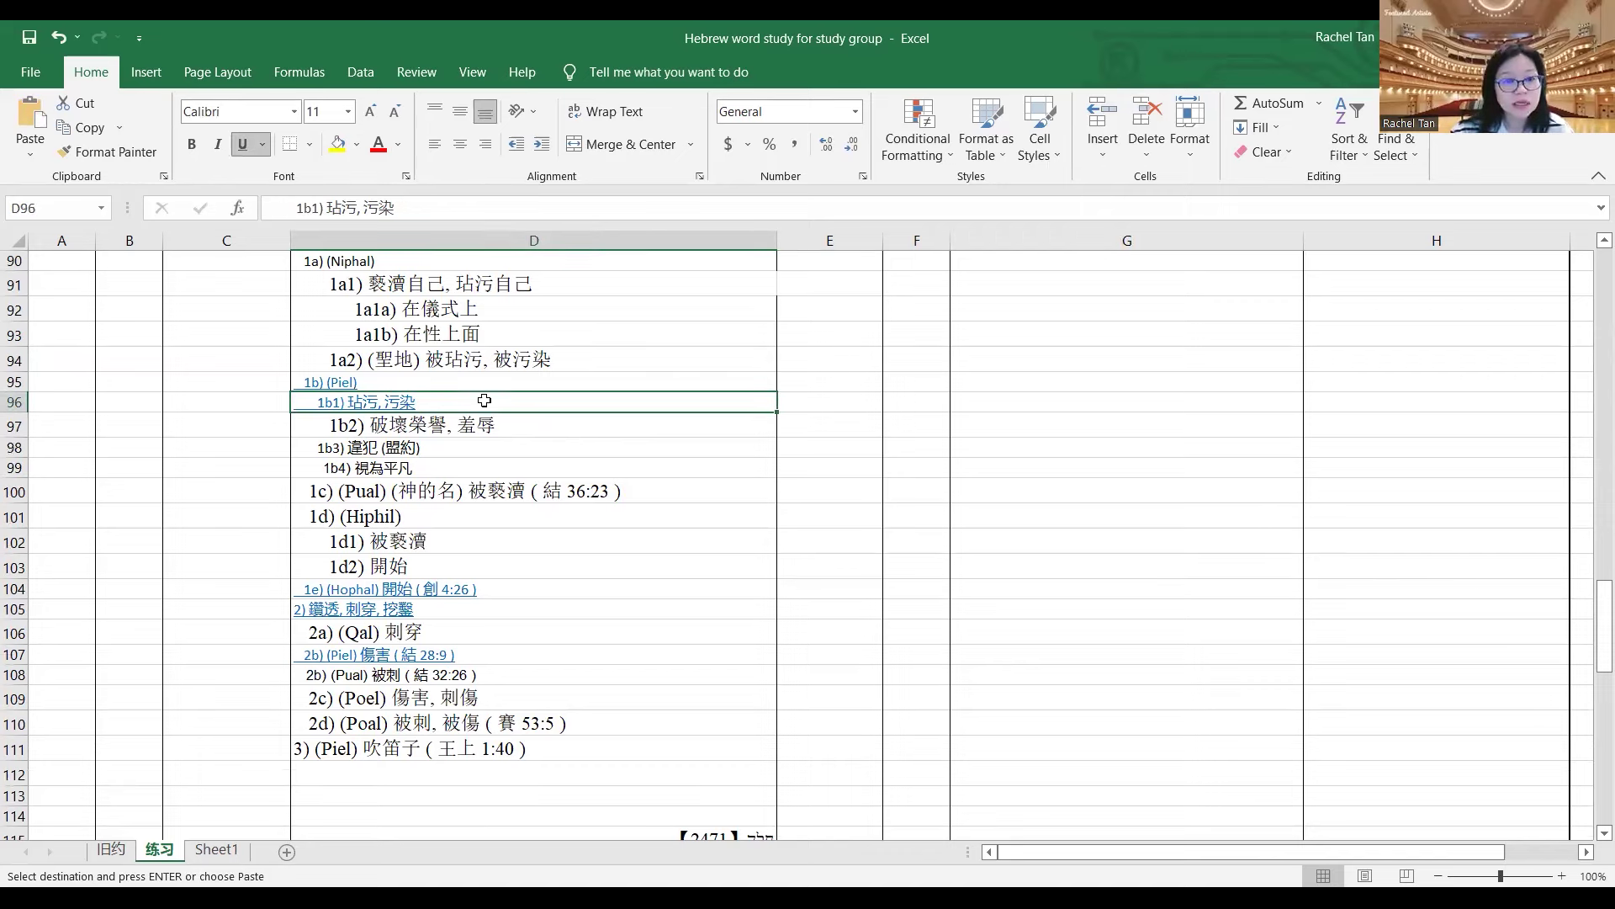
click(438, 612)
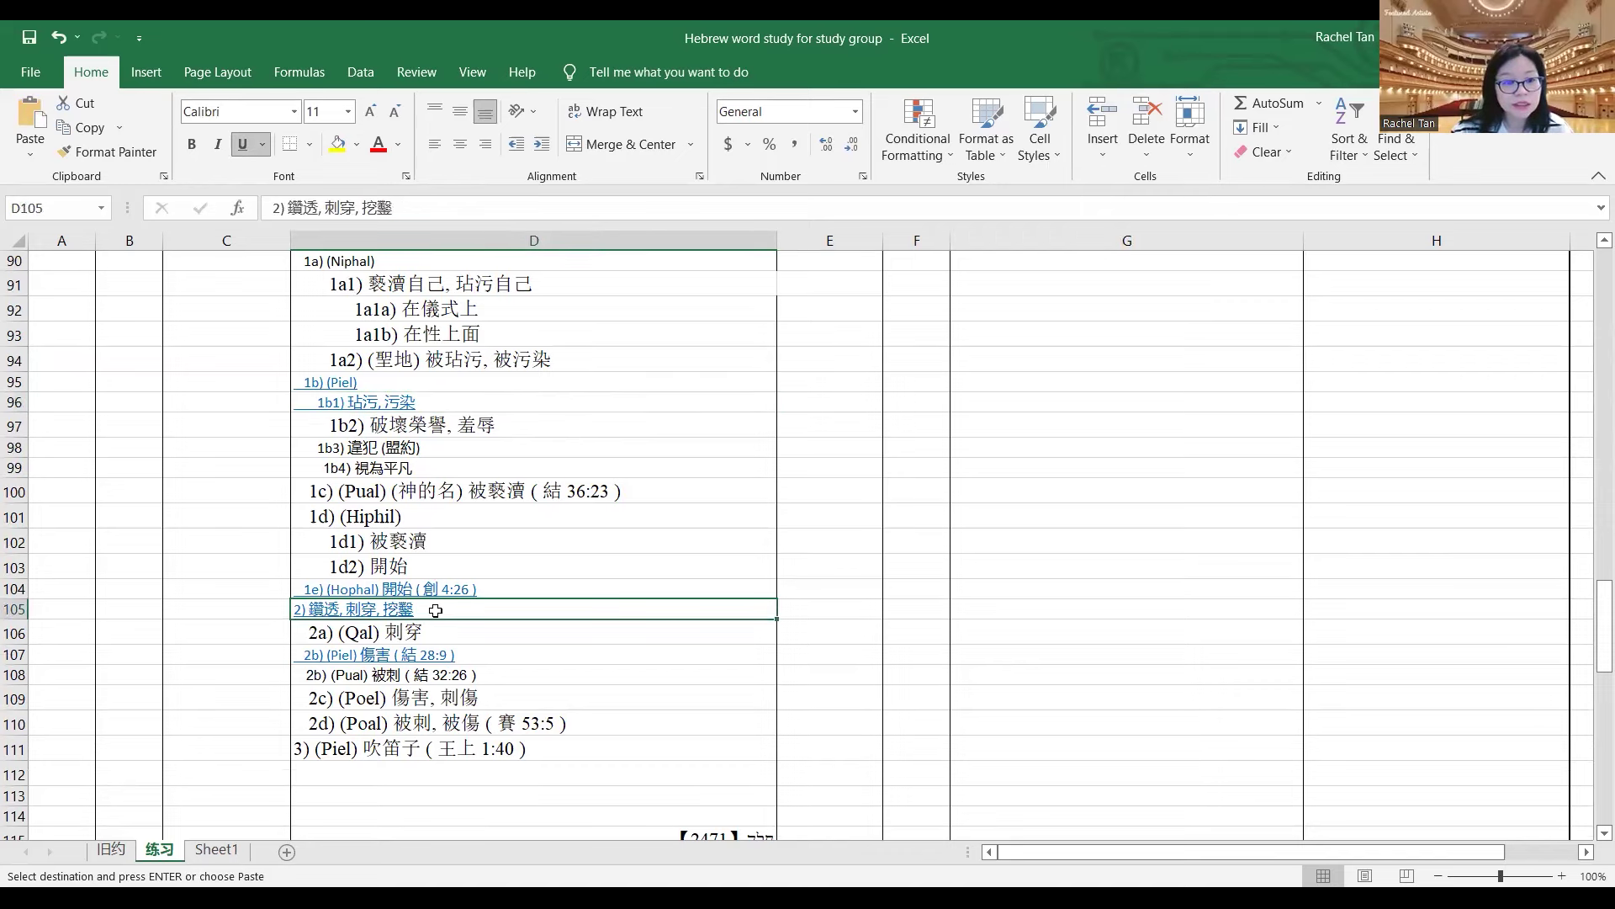
click(997, 606)
right_click(1001, 607)
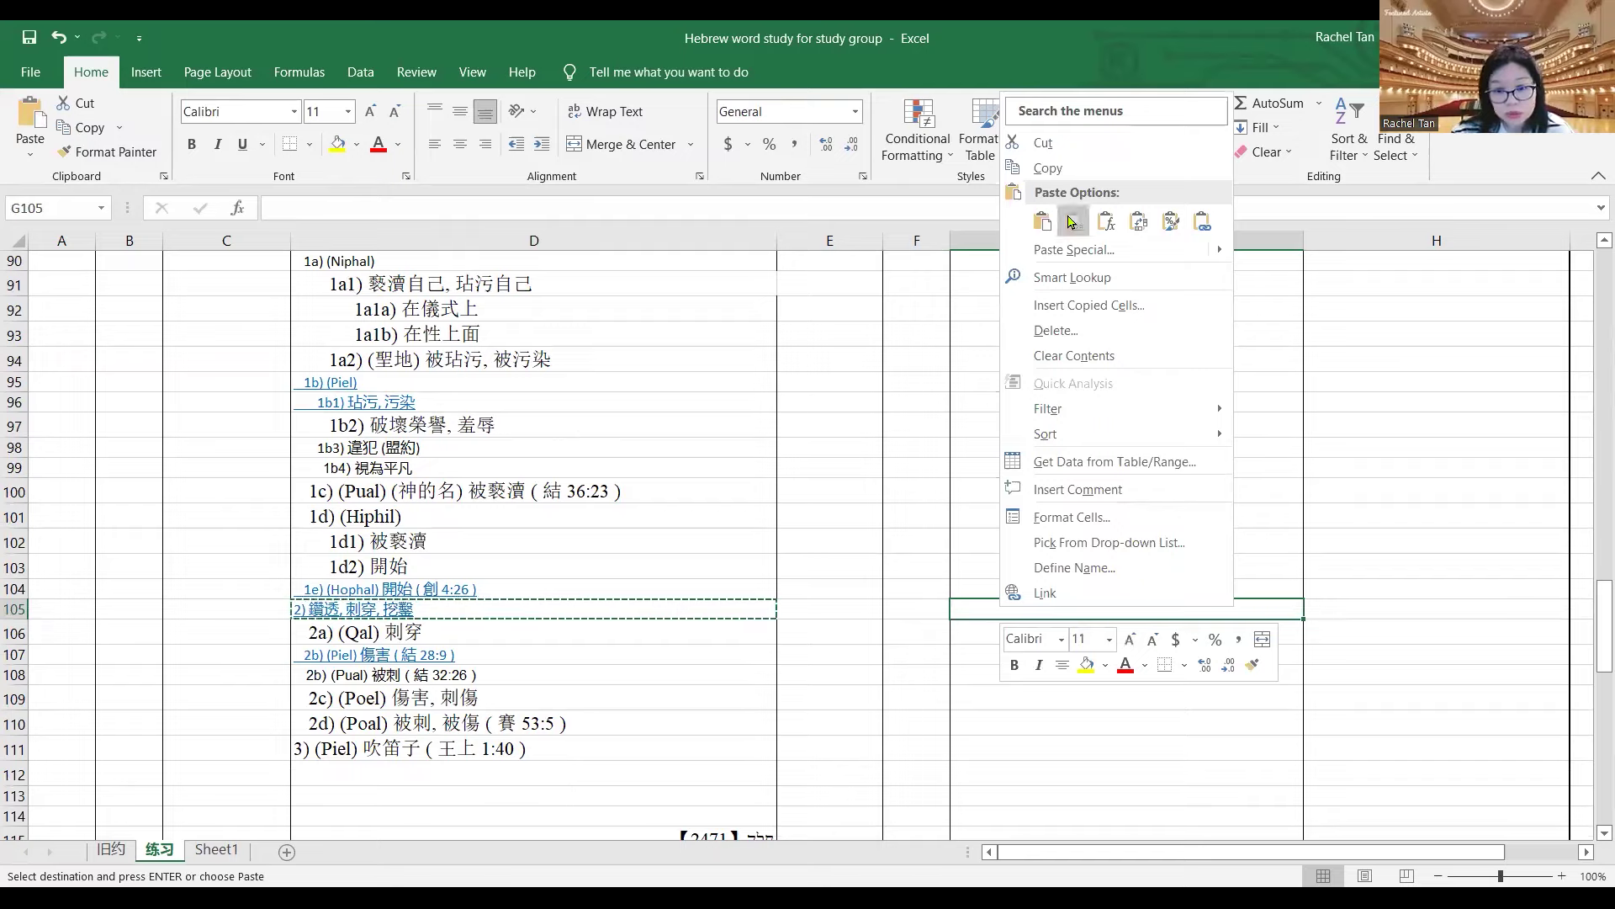
click(1070, 221)
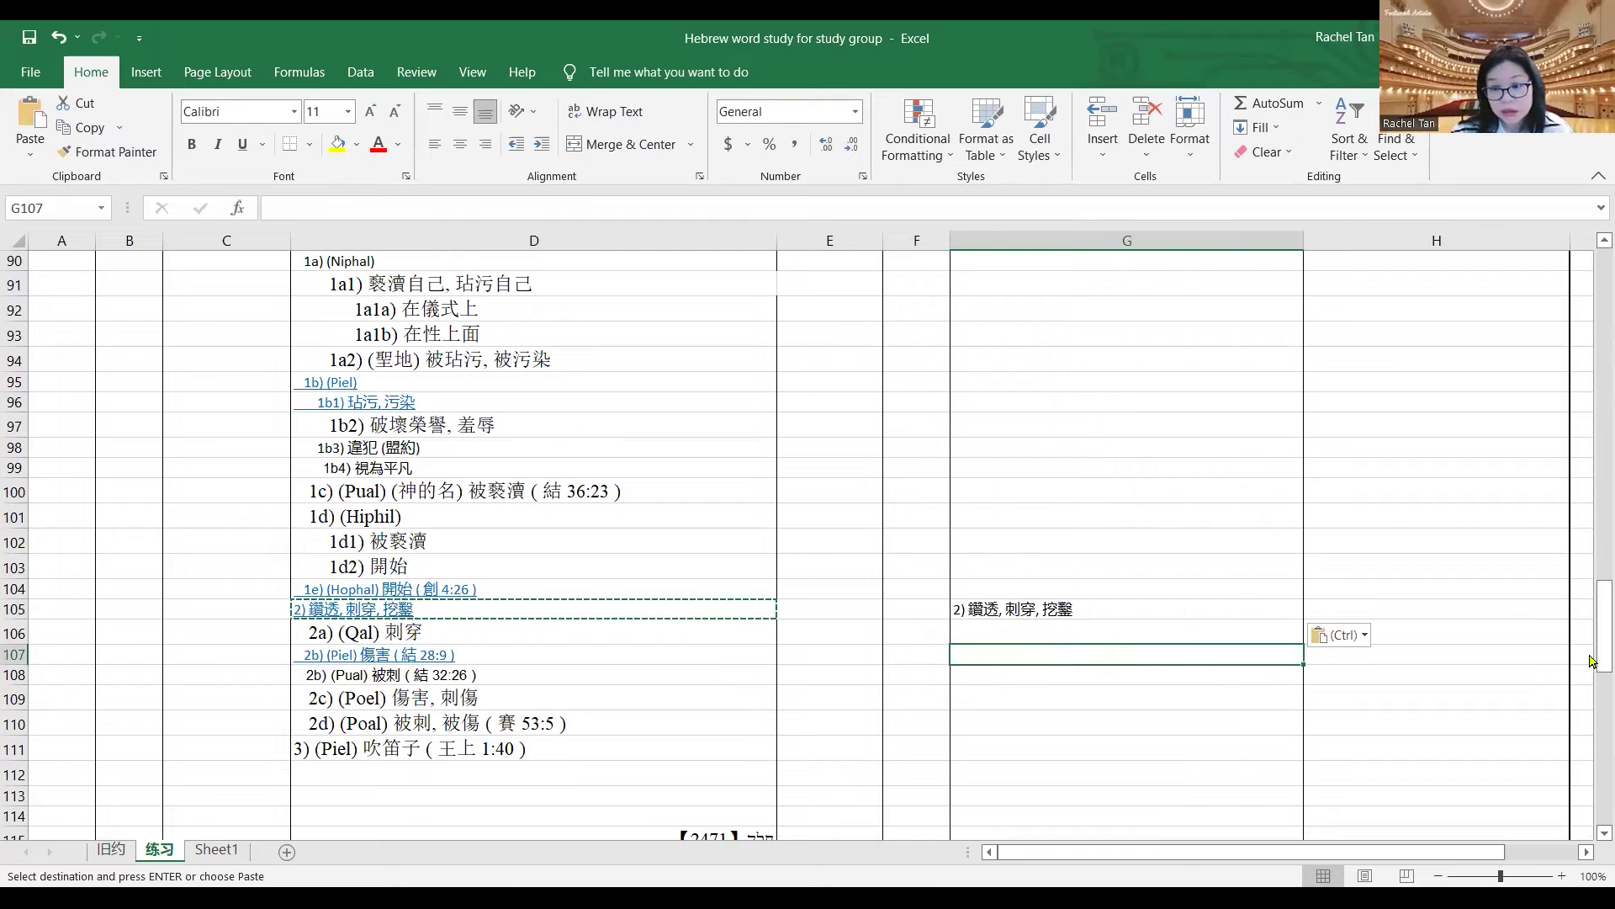
- Copy the H2490 meaning "3) (Piel) 吹笛子 ( 王上 1:40 )" from D111 into Remark cell G111 without its source formatting
scroll(1590, 661, down, 4)
click(466, 470)
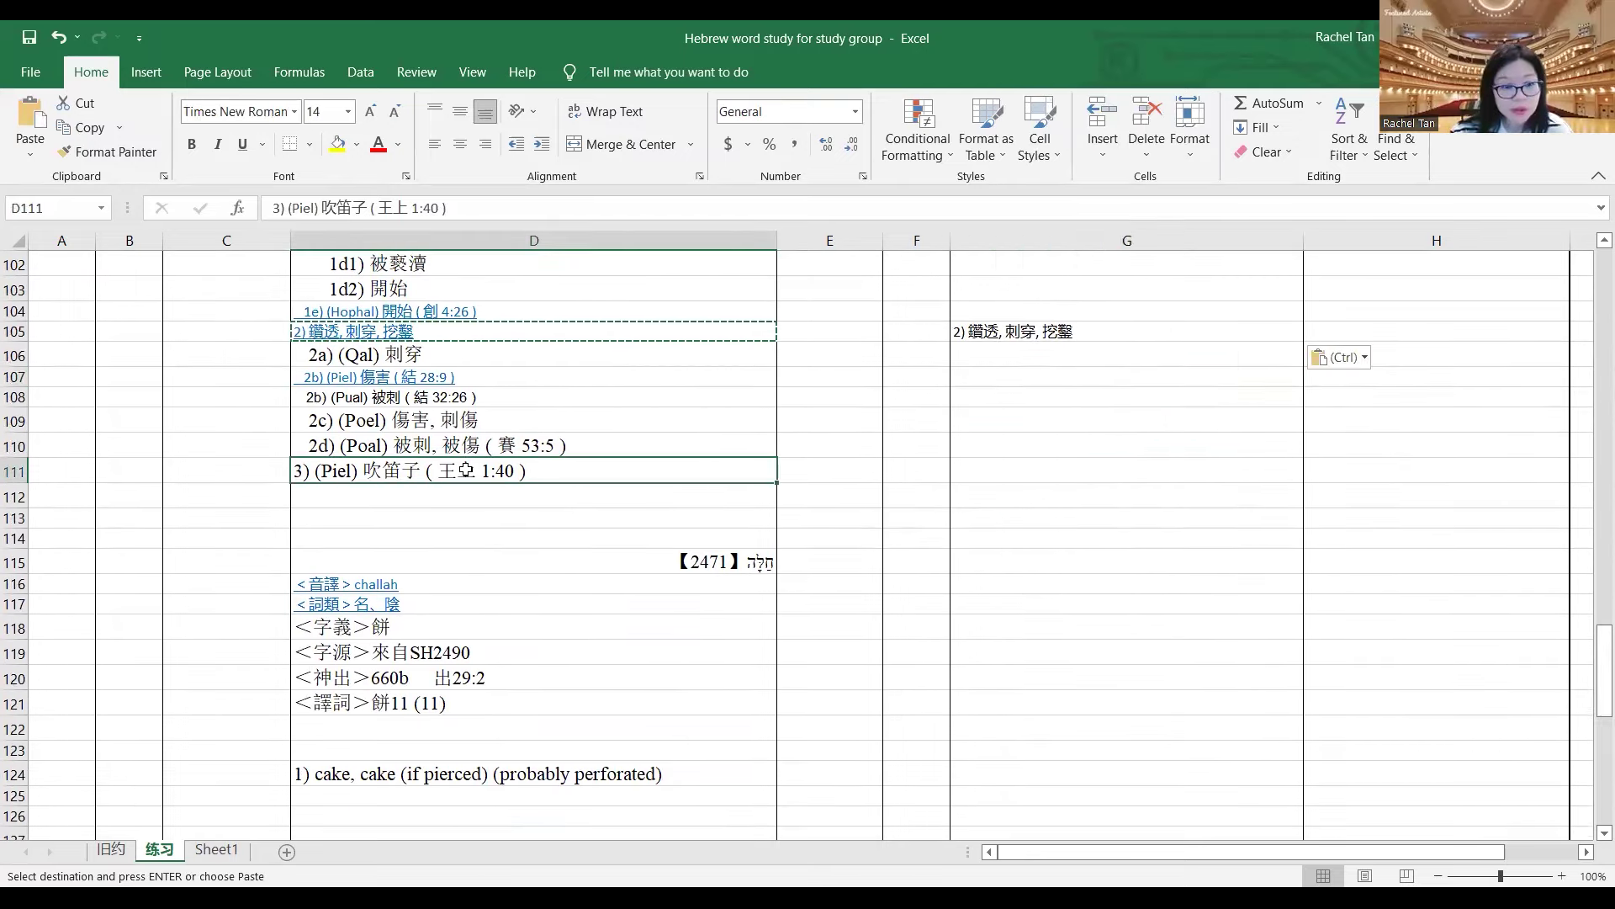
right_click(551, 438)
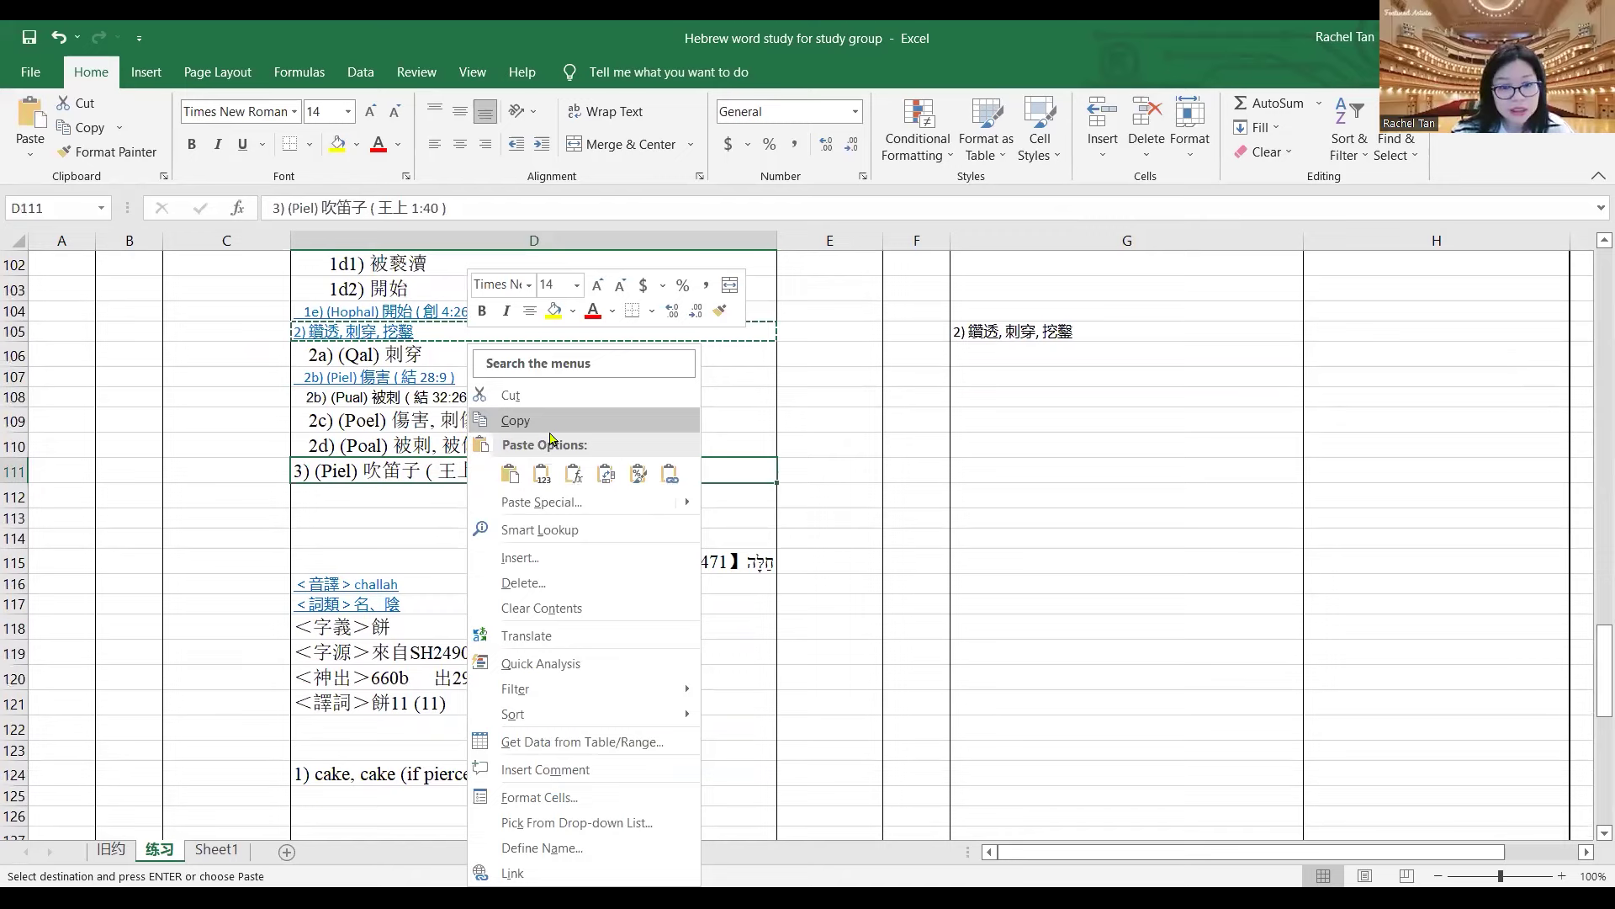
click(515, 420)
right_click(1081, 471)
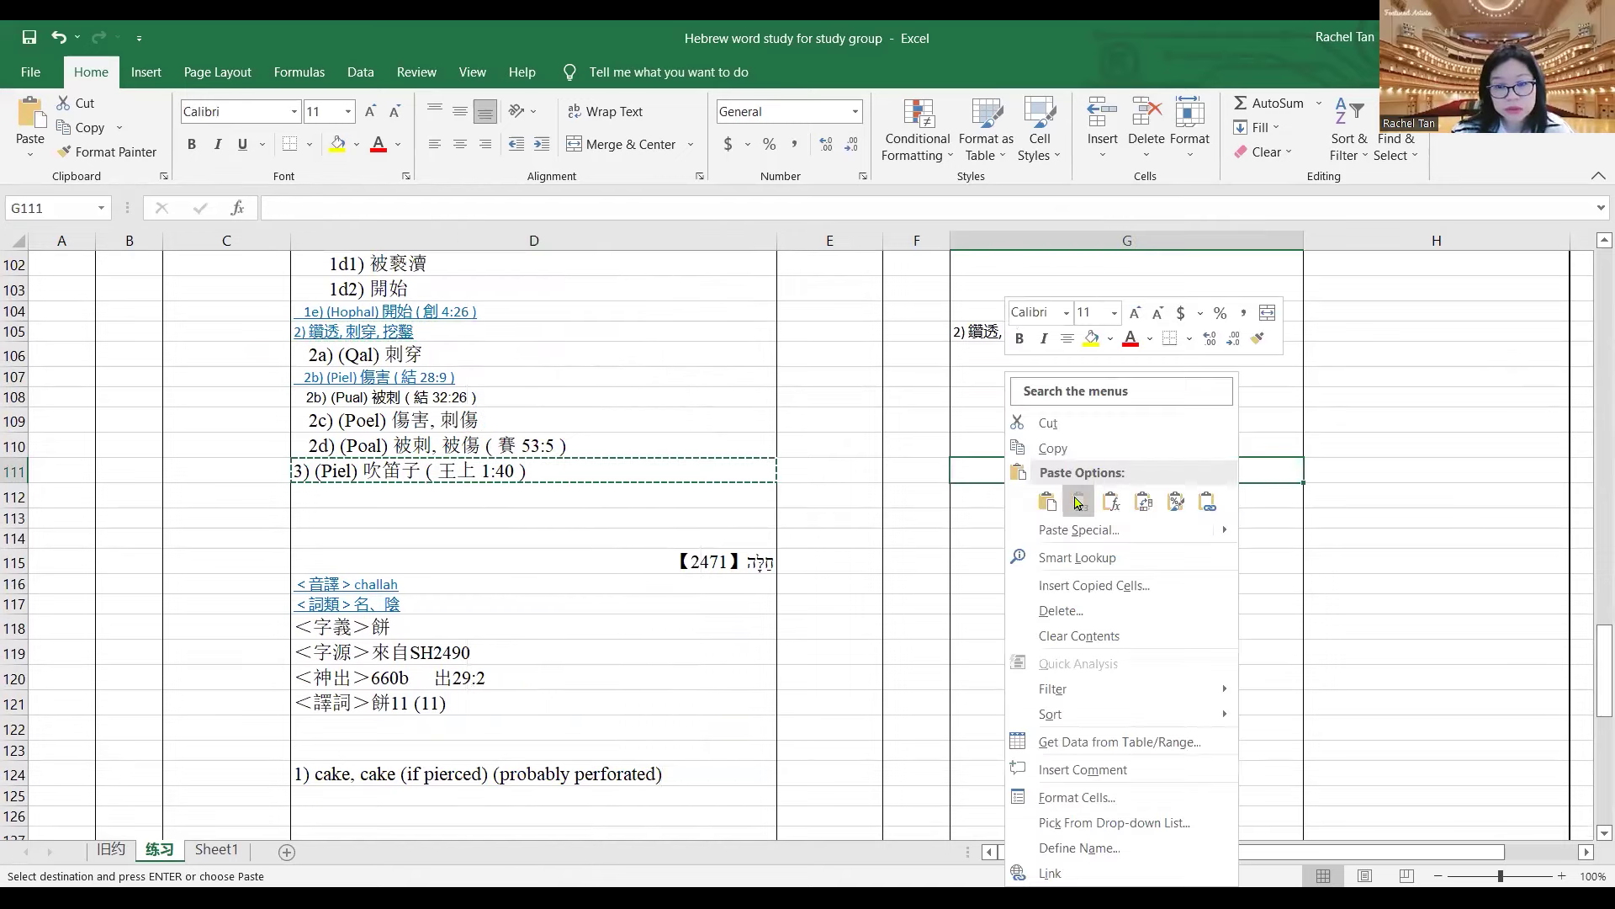
click(1076, 498)
click(1127, 678)
- Label the 【2471】 entry by entering H2471 in C115
drag(1593, 646, 1592, 673)
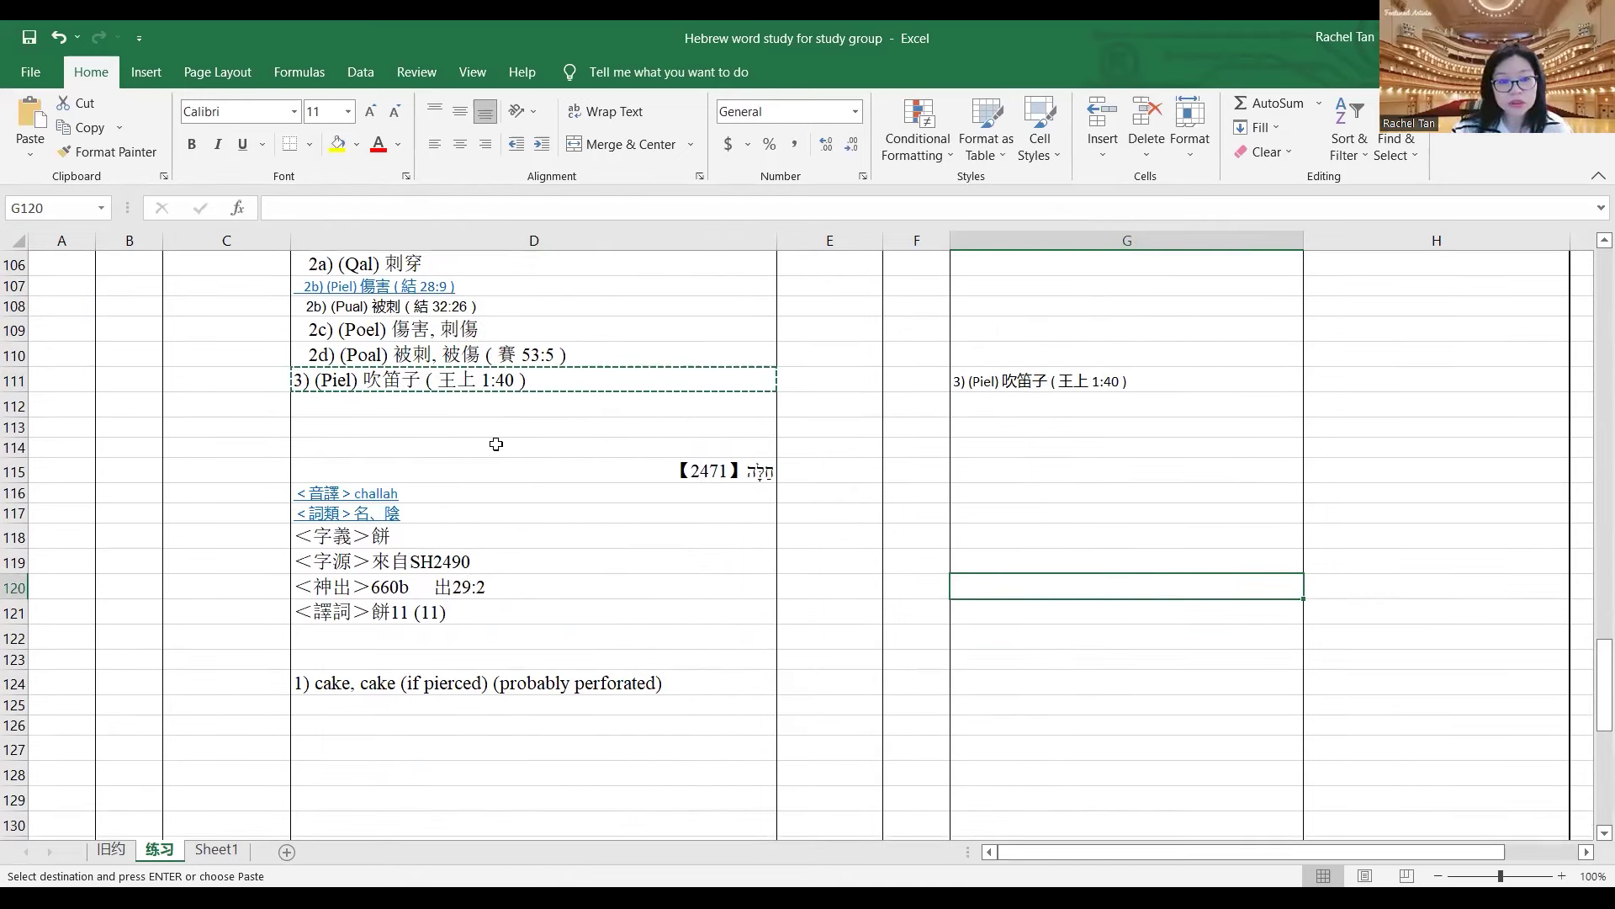
click(236, 469)
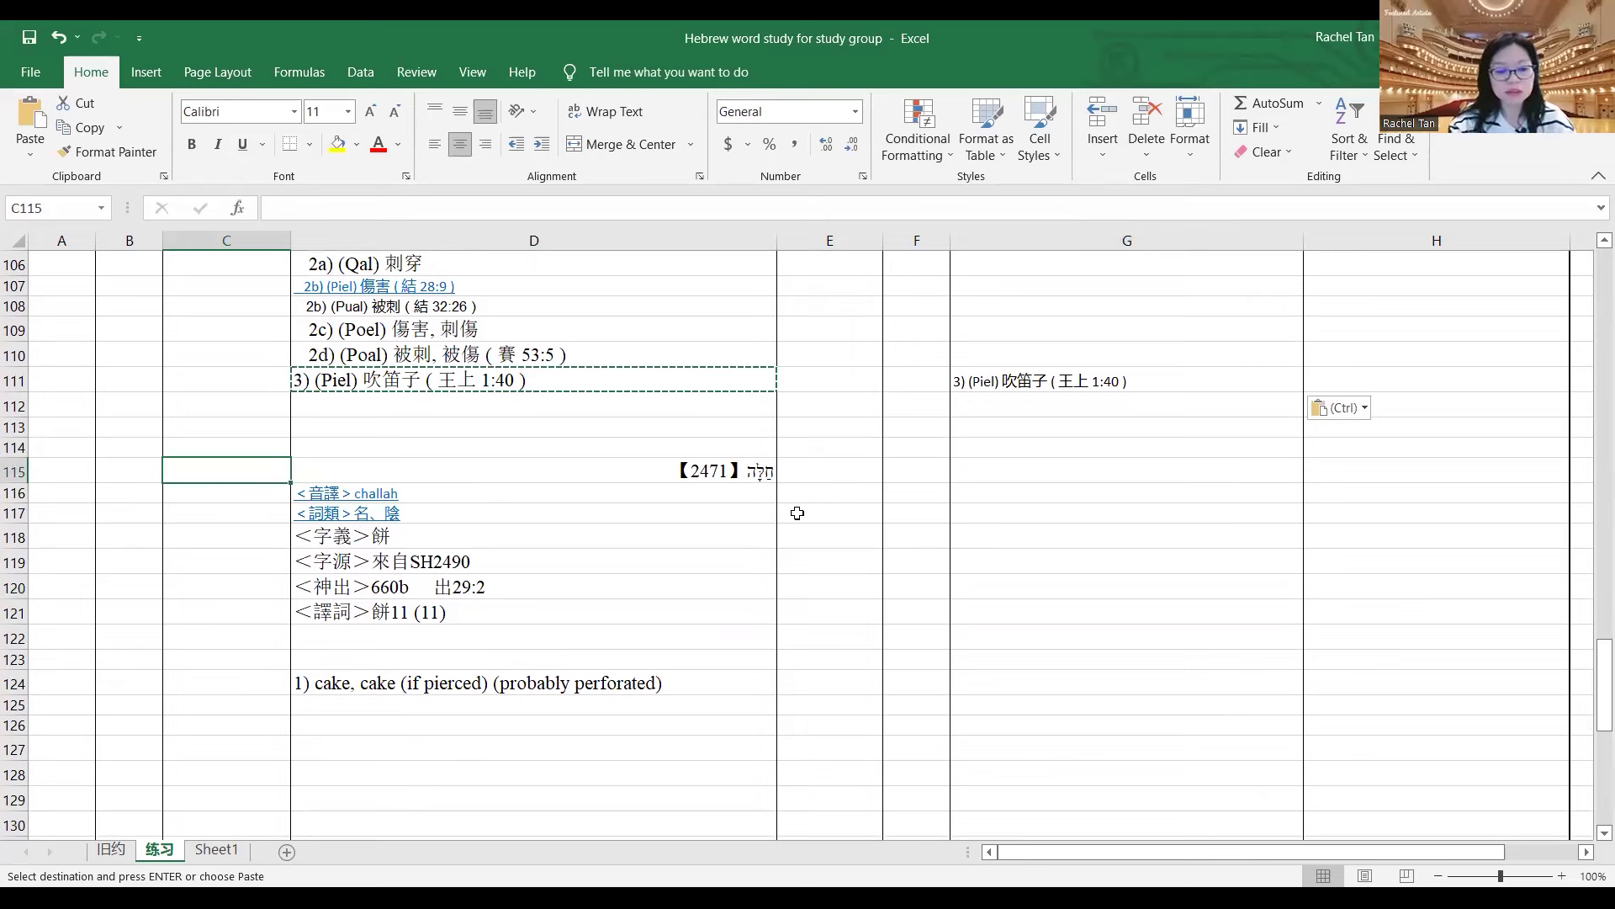
text(H)
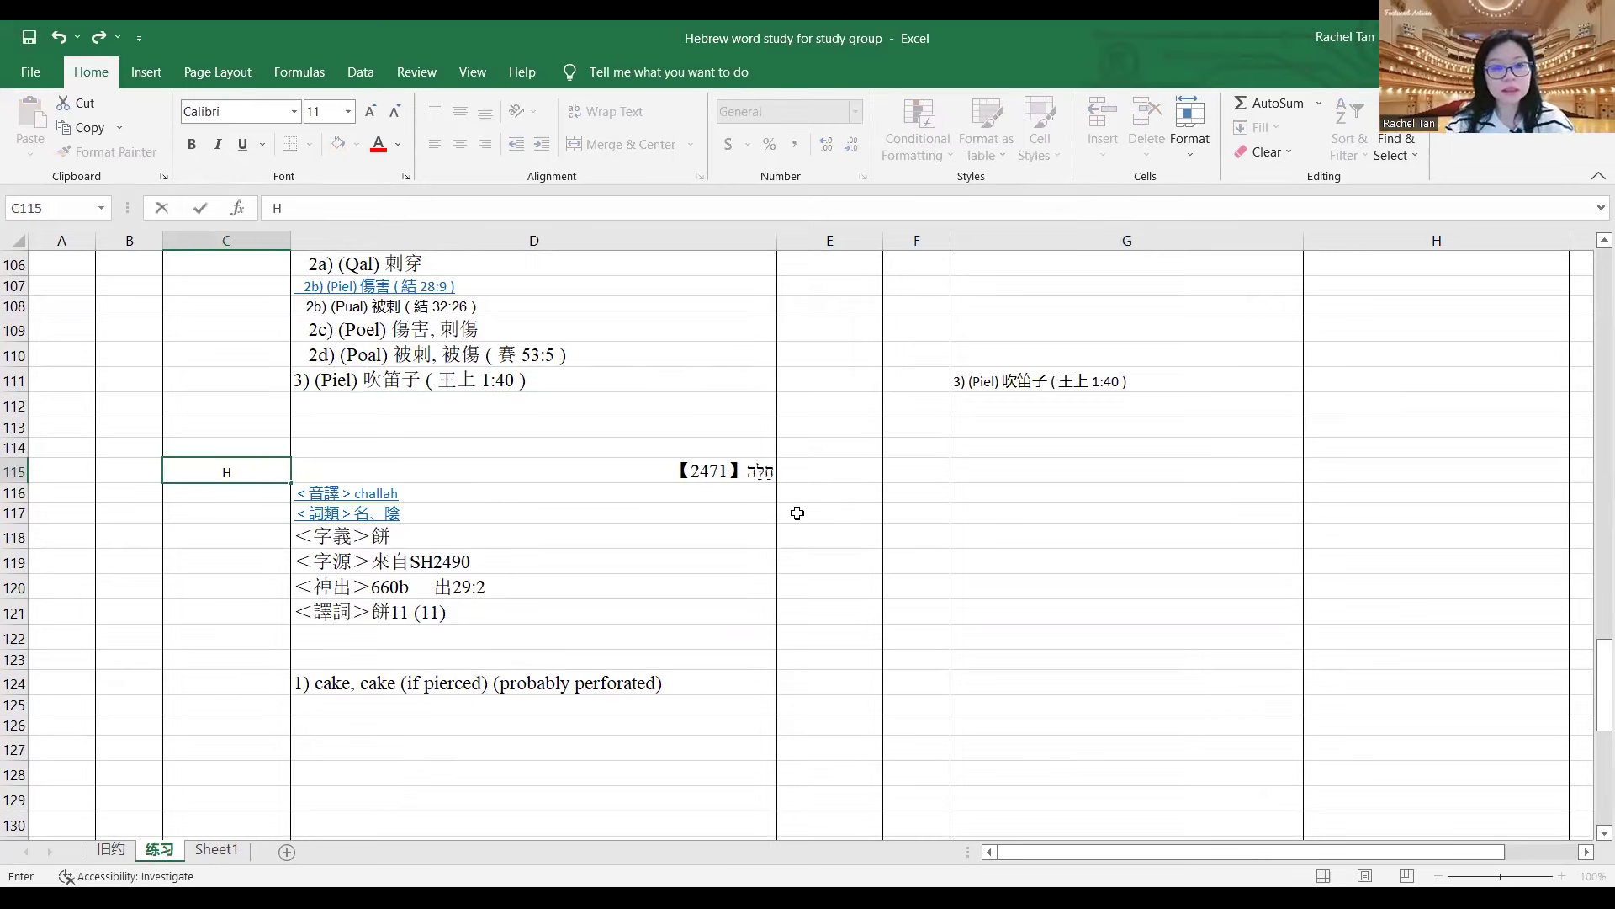
text(2471)
key(Return)
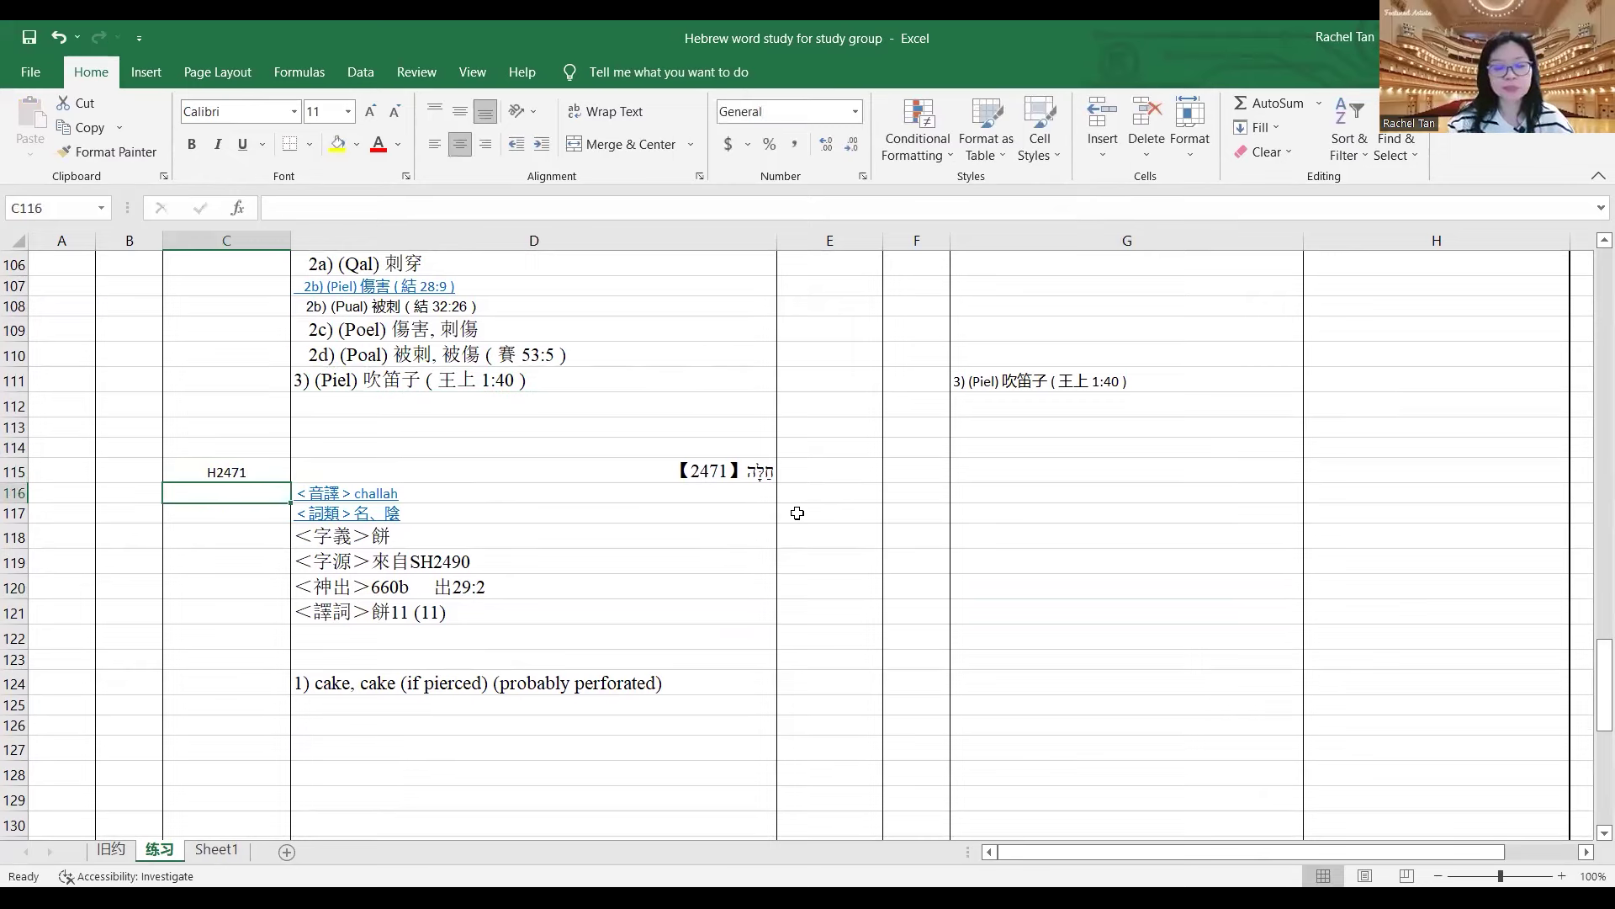
- Copy the H2471 meaning "1) cake, cake (if pierced) (probably perforated)" from D124 into Remark cell G124 without its source formatting
click(480, 537)
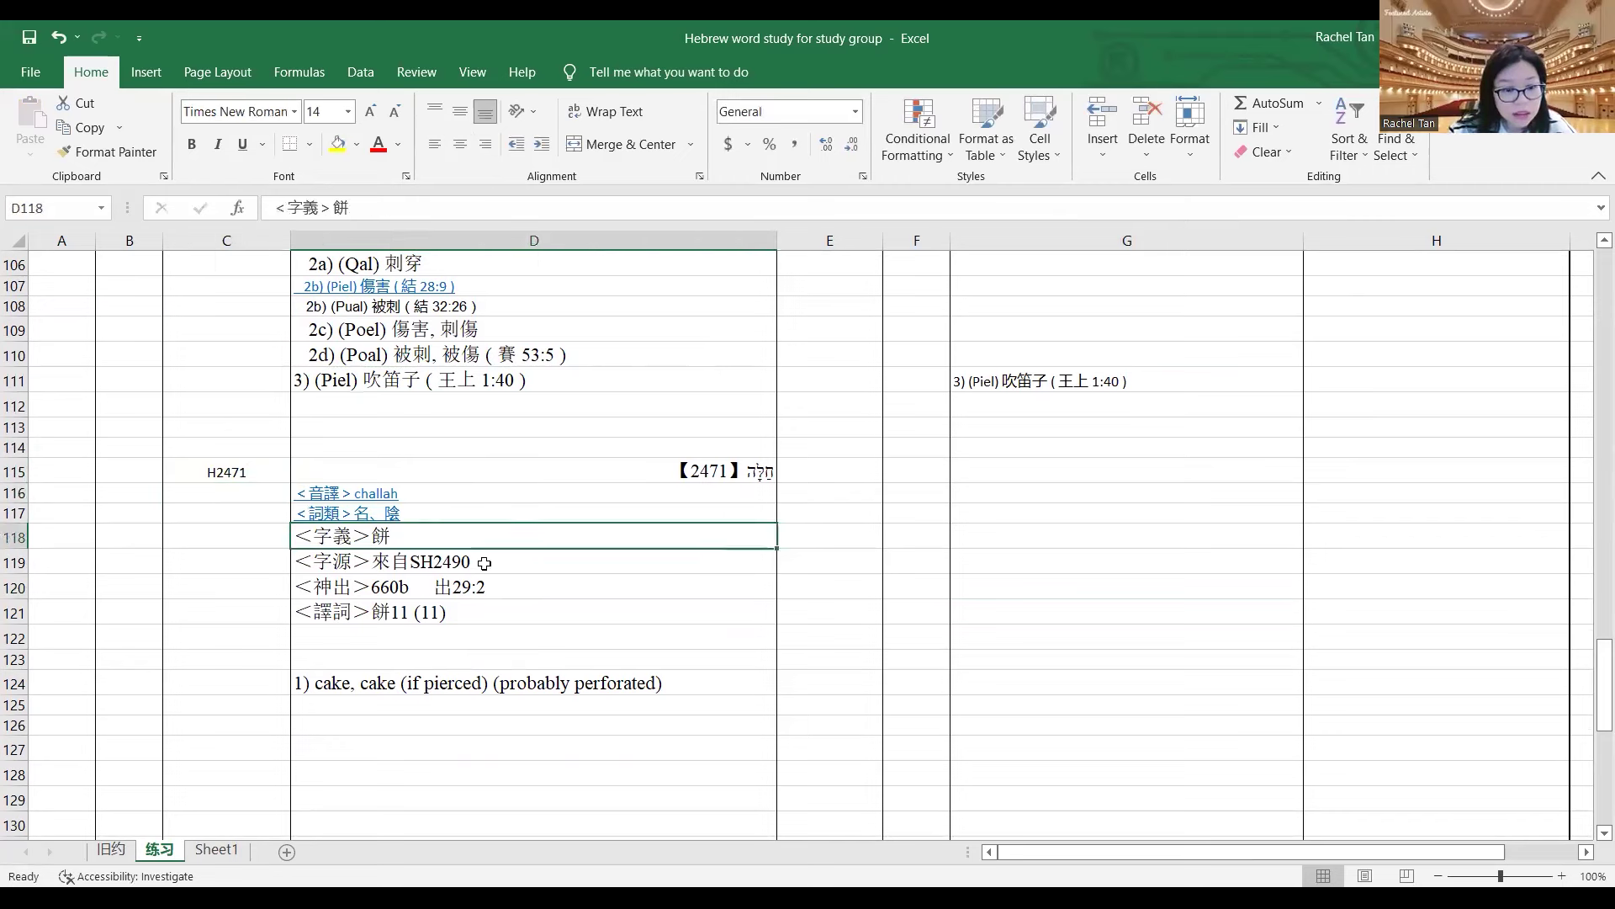
click(523, 618)
click(493, 675)
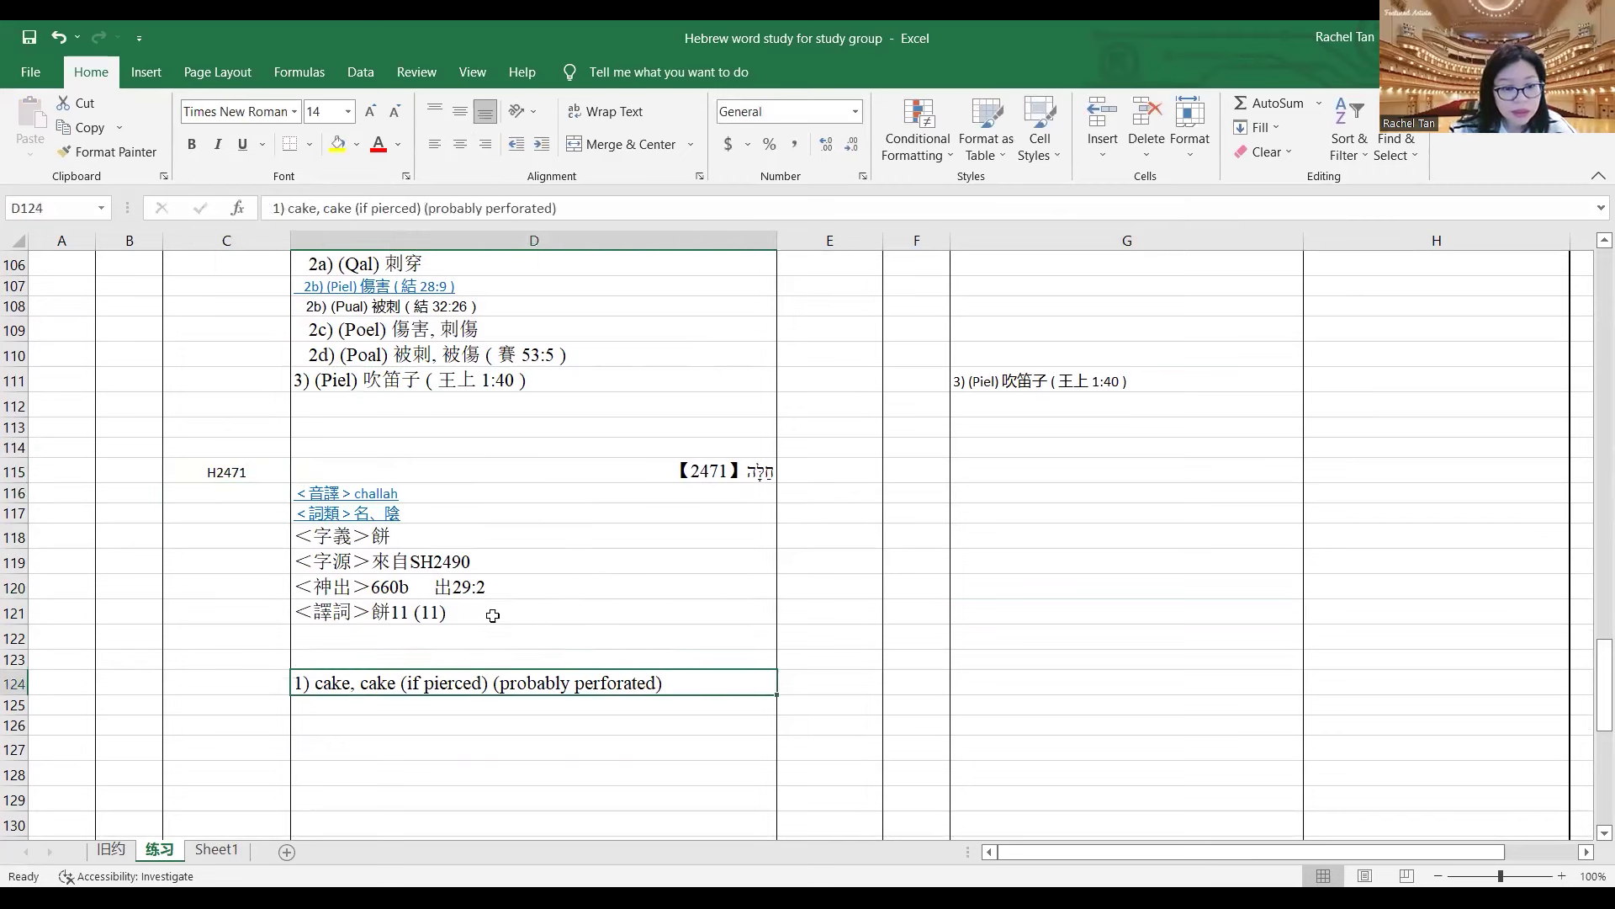
click(496, 615)
click(487, 688)
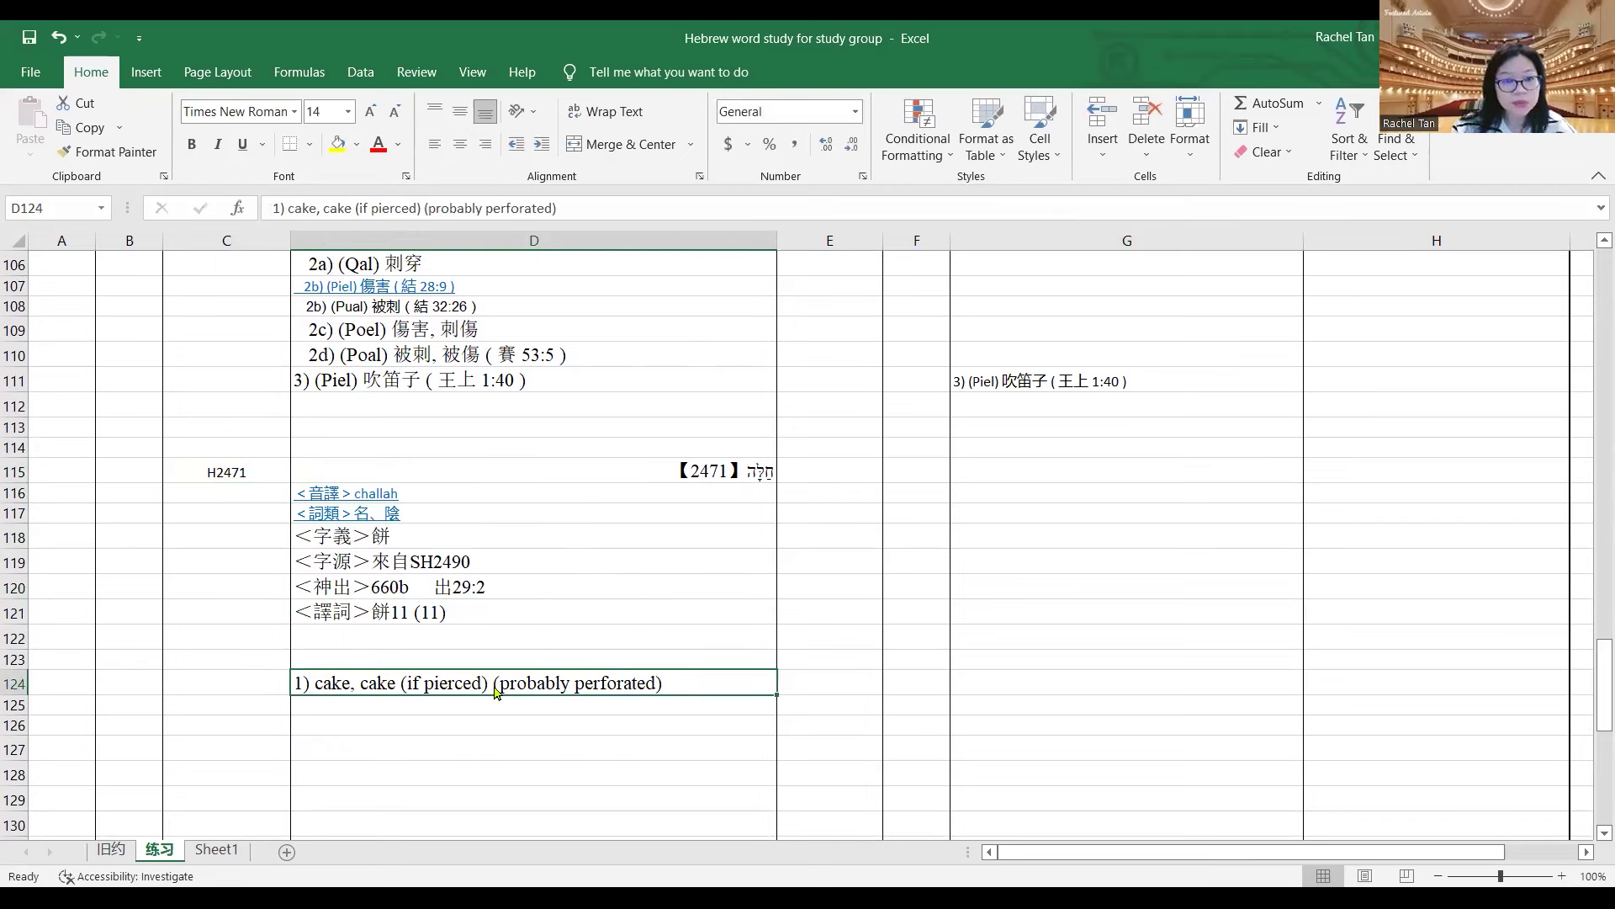
key(ctrl+c)
click(983, 675)
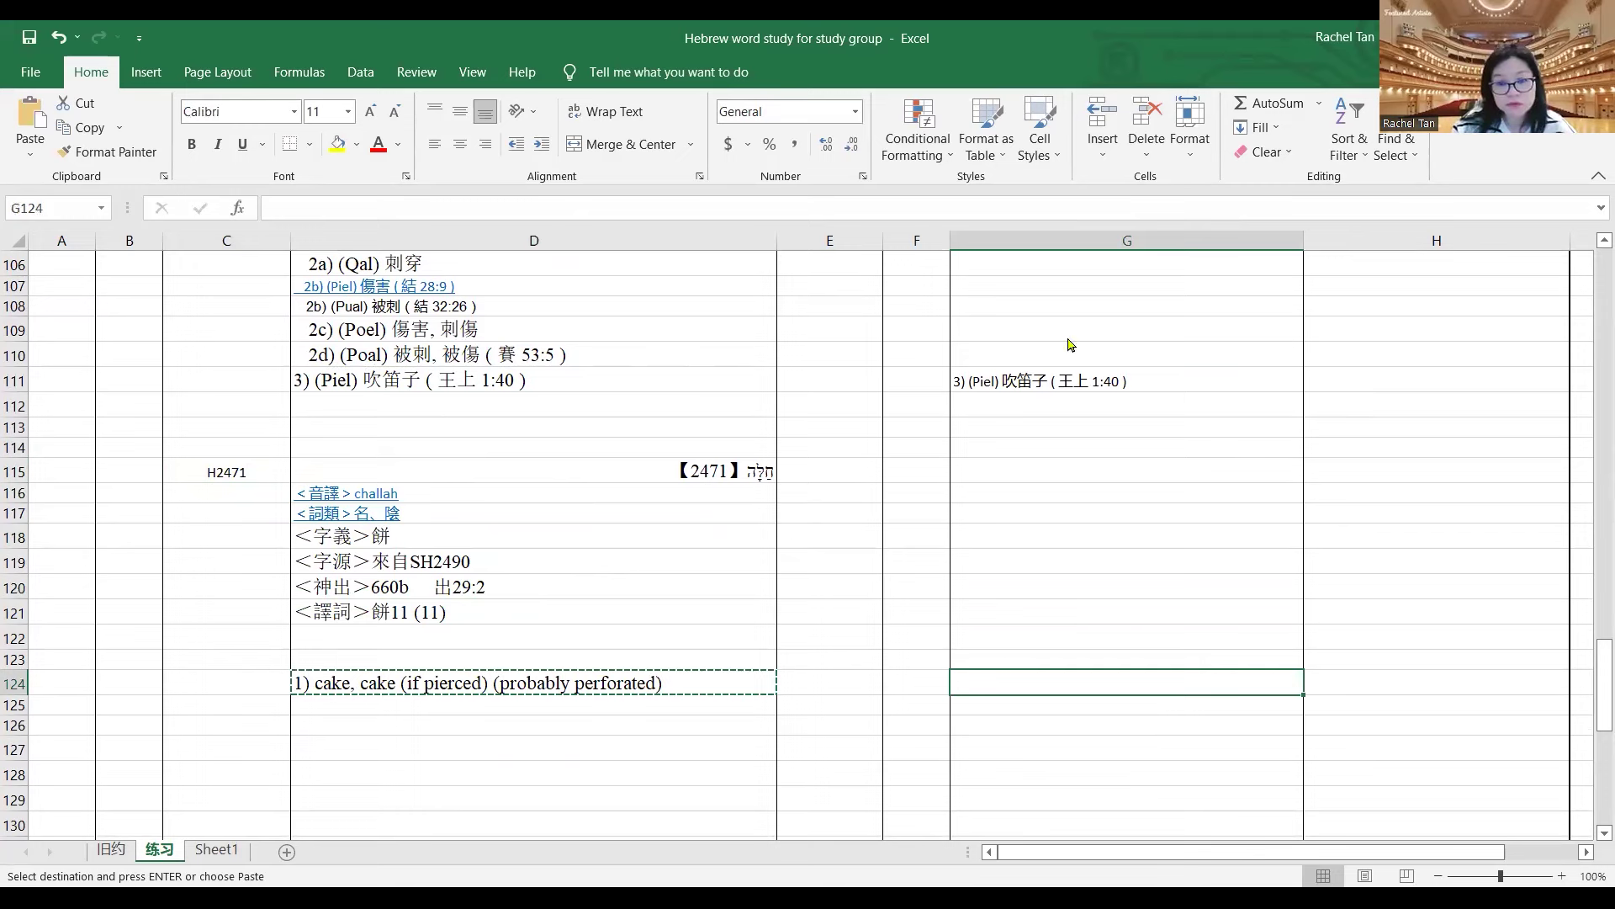
key(shift+F10)
key(Return)
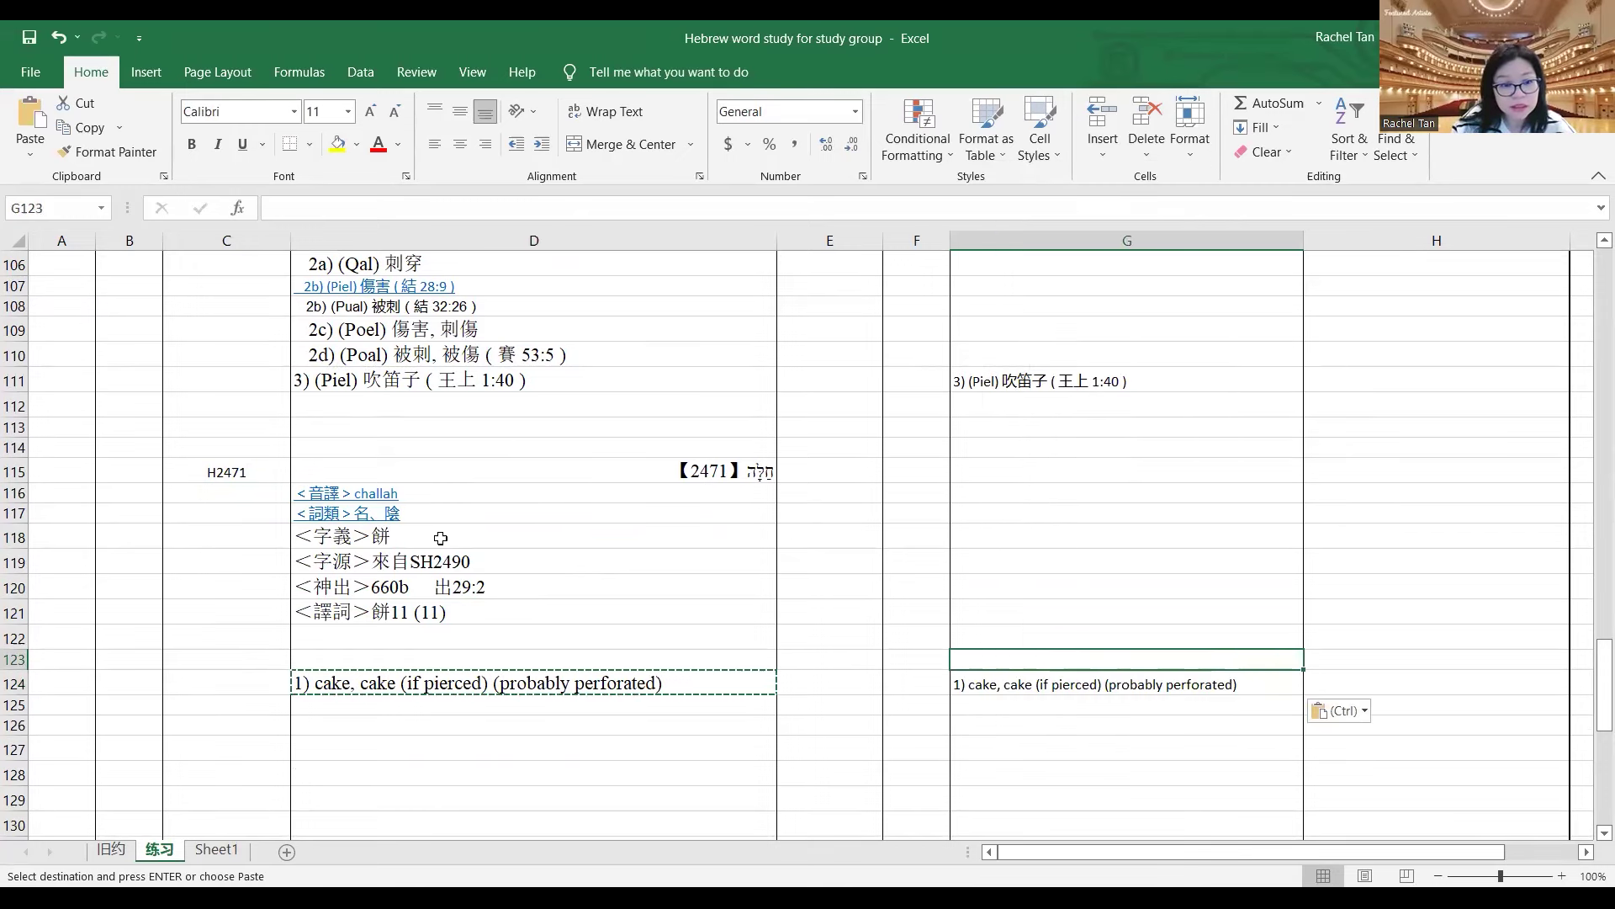
- Paste the copied "1) cake, cake (if pierced) (probably perforated)" line over D118 and, as values only, into Remark cell G123
click(445, 533)
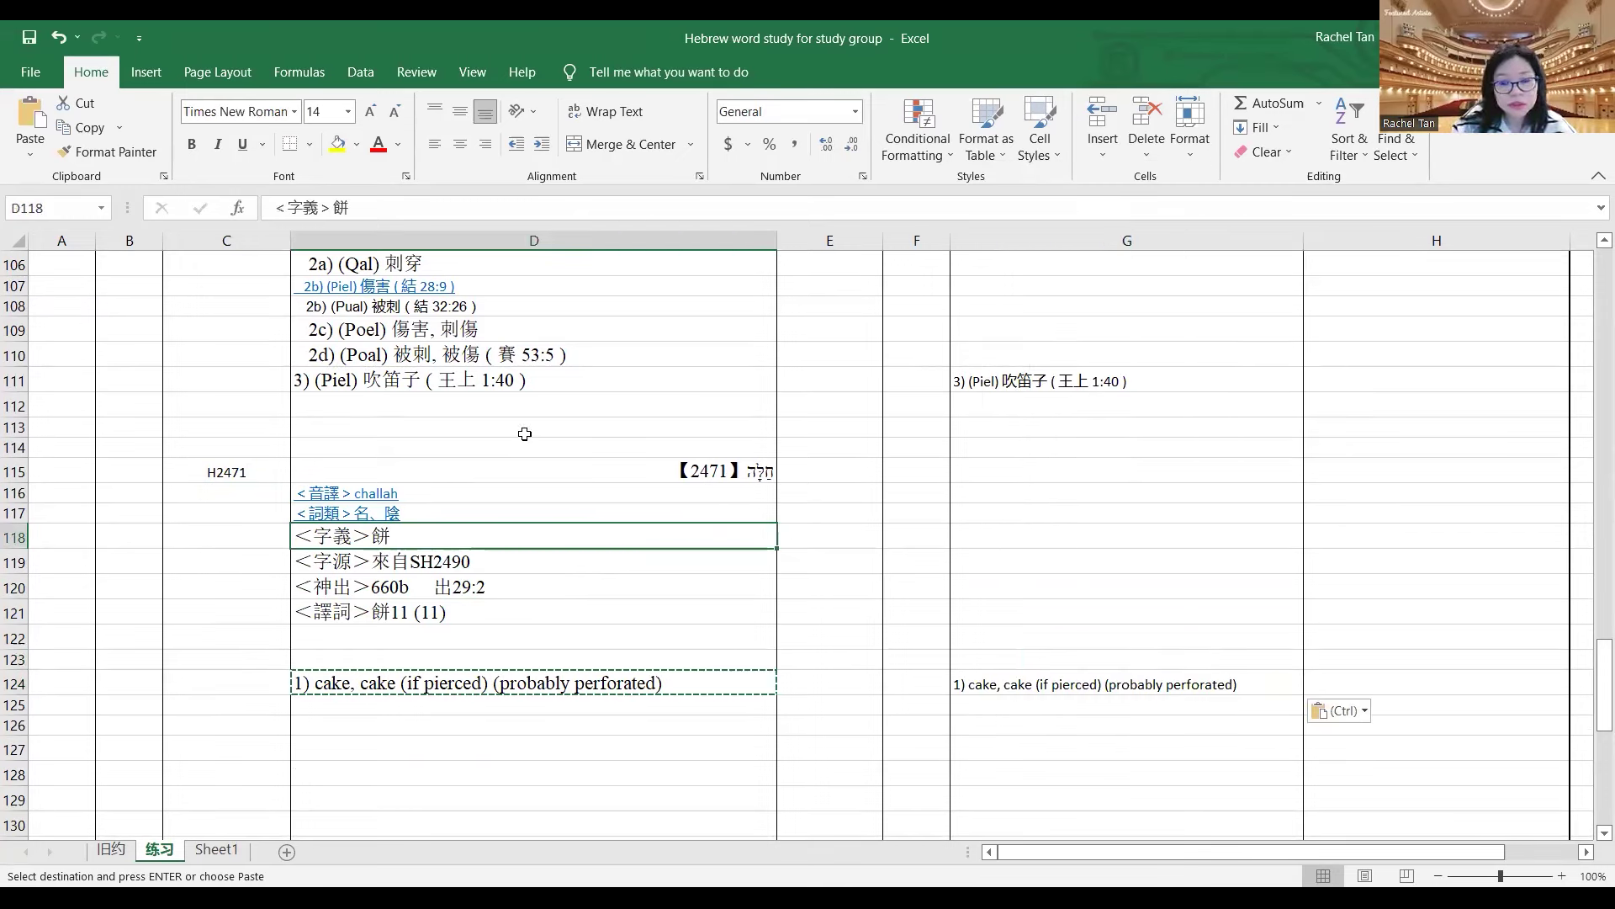
key(ctrl+v)
right_click(1018, 658)
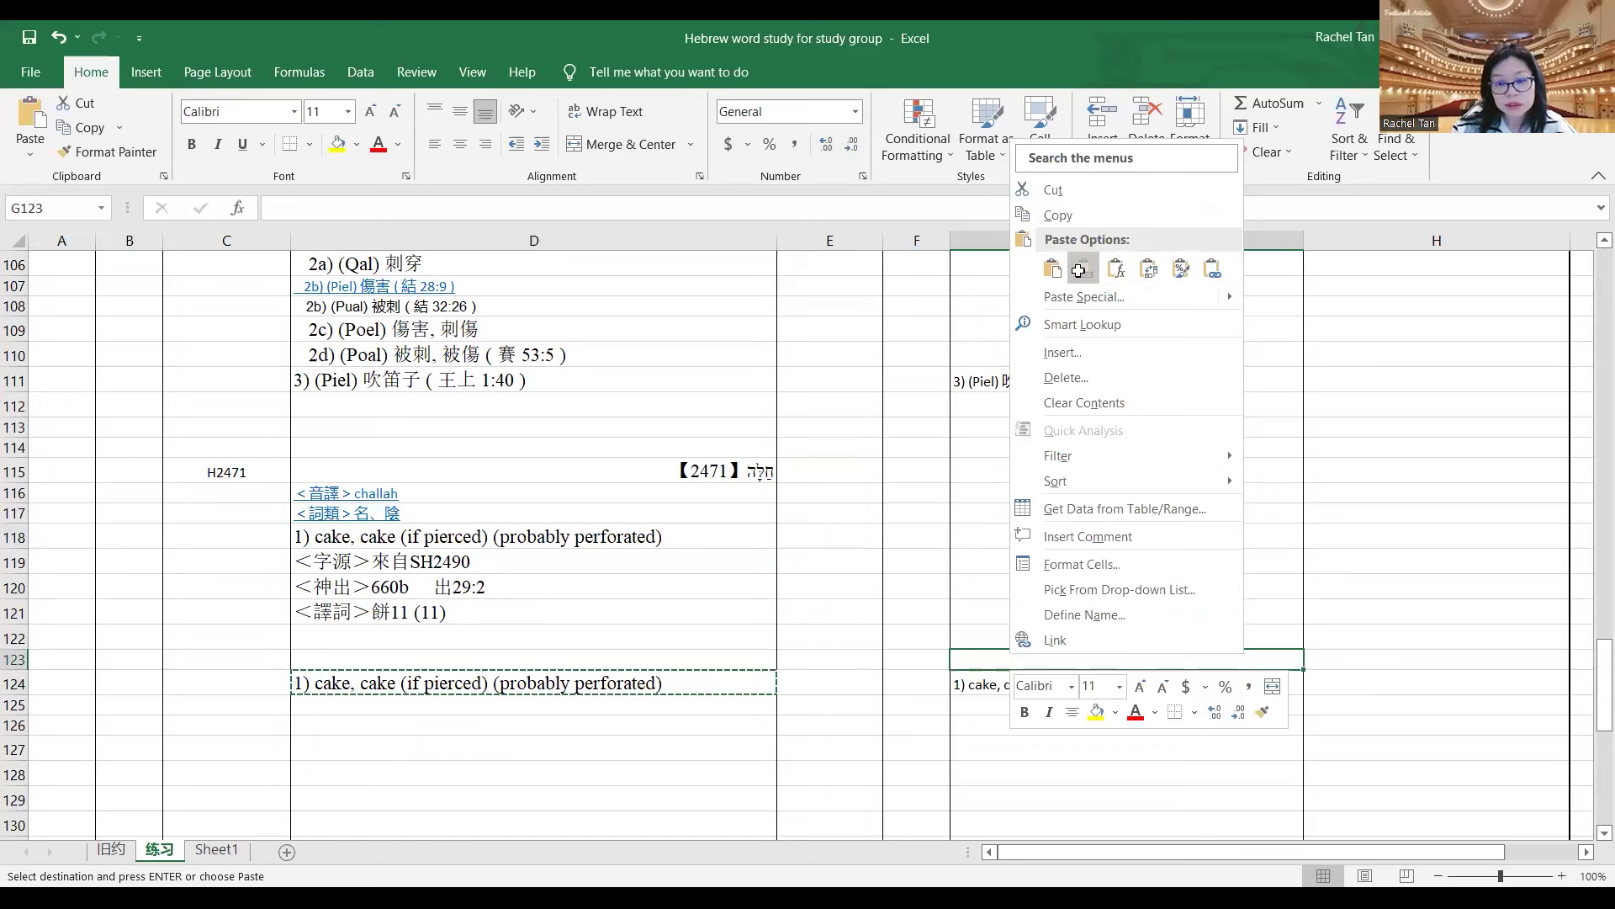
click(1080, 270)
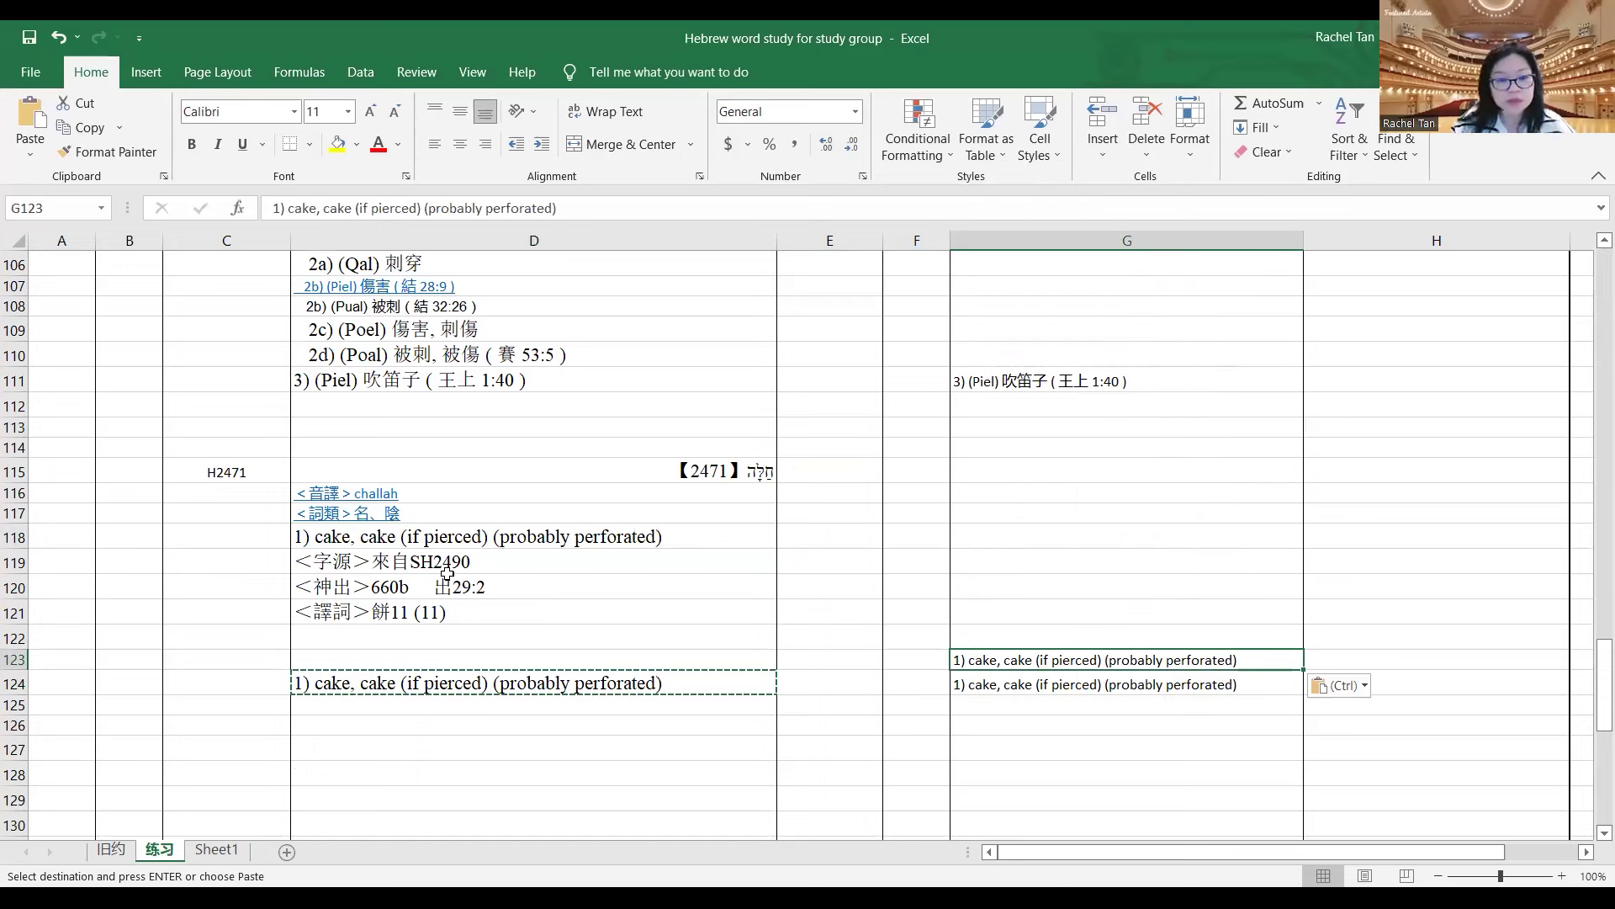
key(Escape)
- Replace the content of Remark cell G123 with the H2471 line ＜譯詞＞餅11 (11) from D121, without its source formatting
click(511, 613)
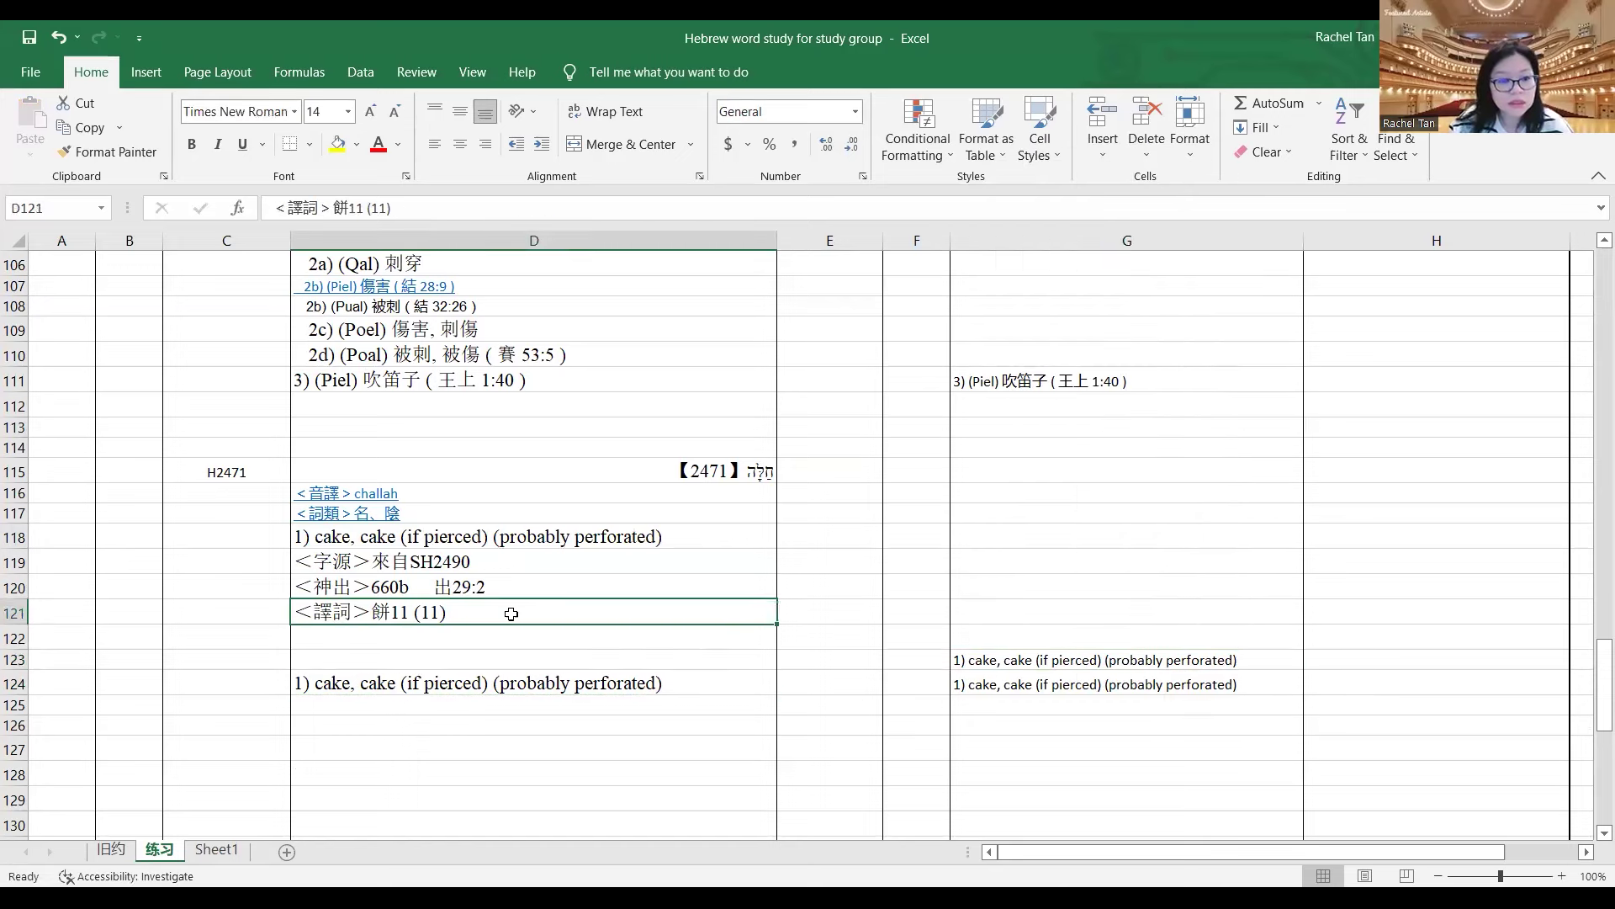
right_click(512, 613)
click(579, 137)
key(Down)
key(Down)
key(Right)
key(Right)
key(Right)
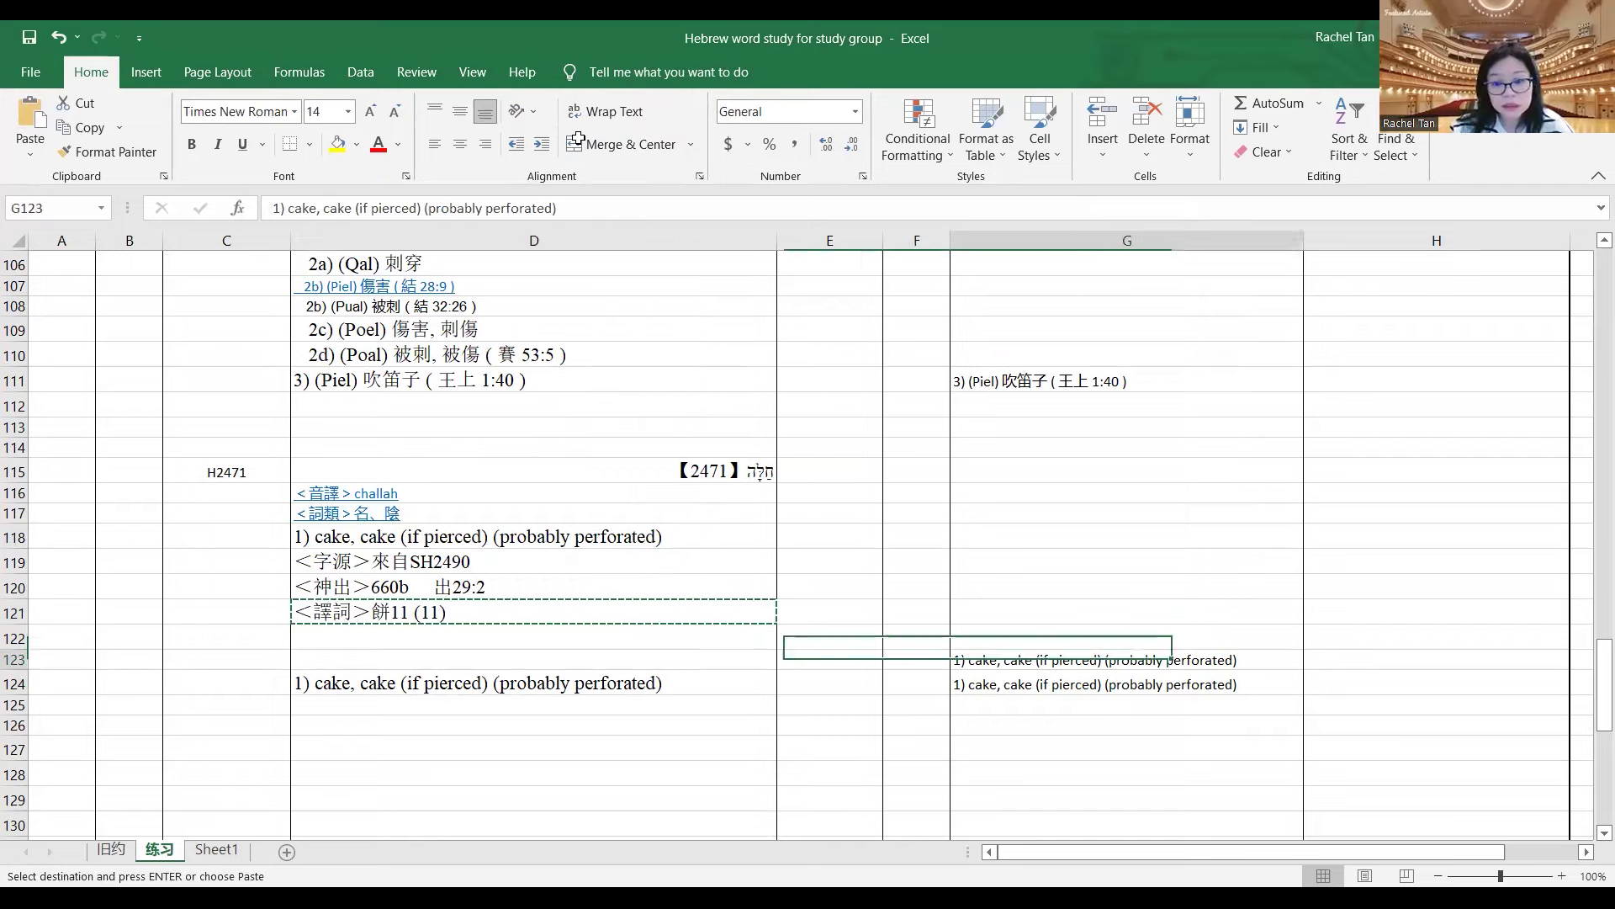
key(ctrl+v)
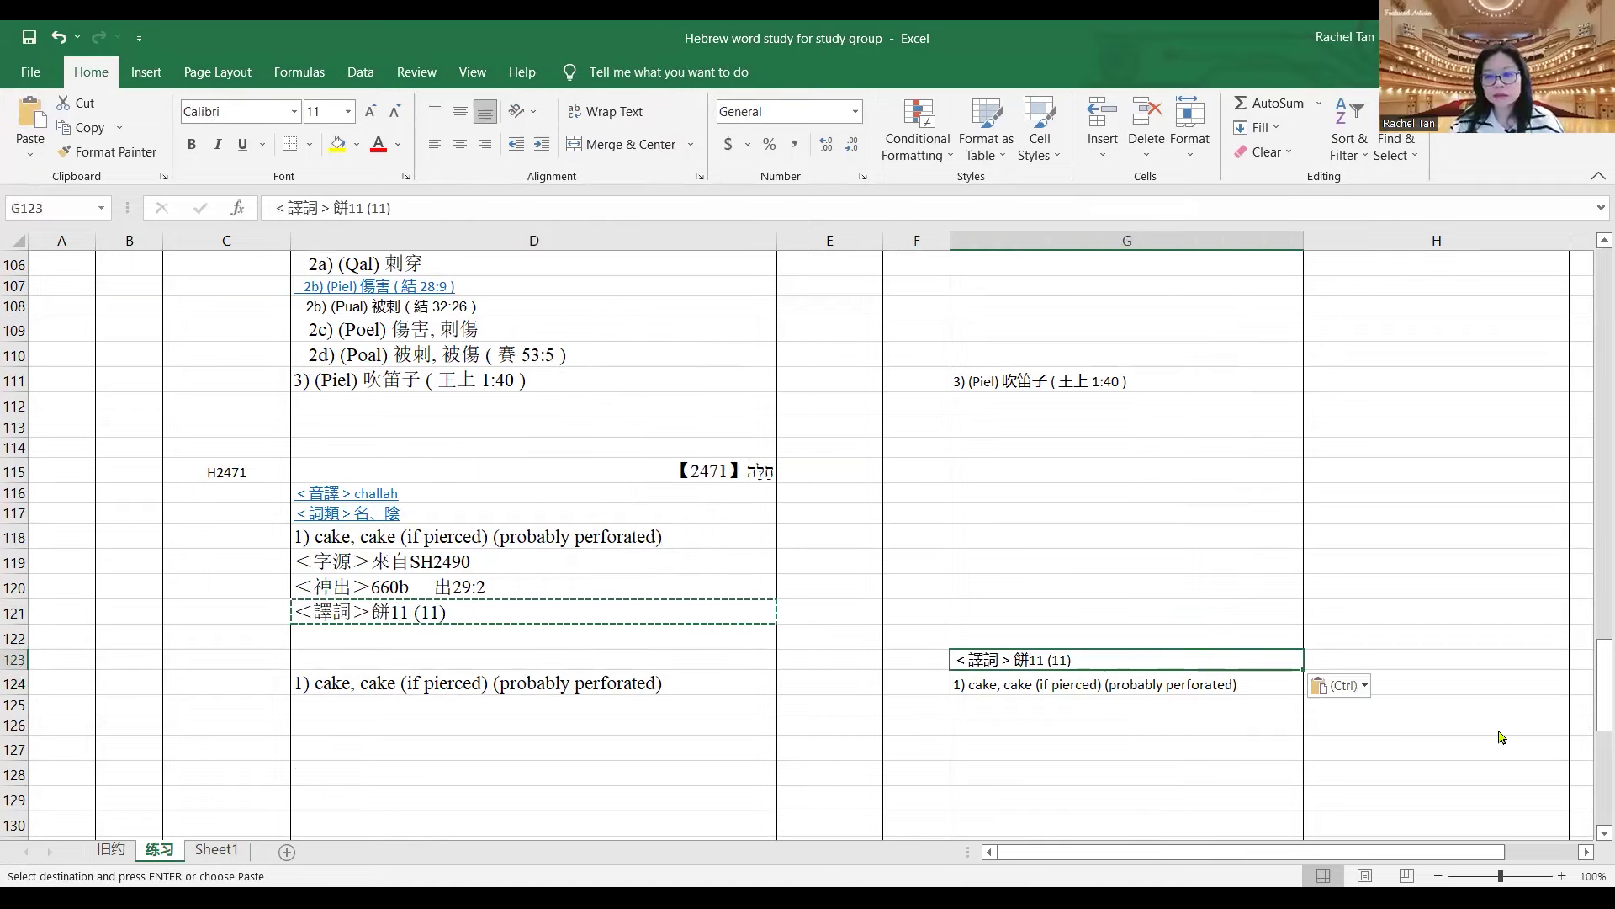
scroll(1501, 737, down, 1)
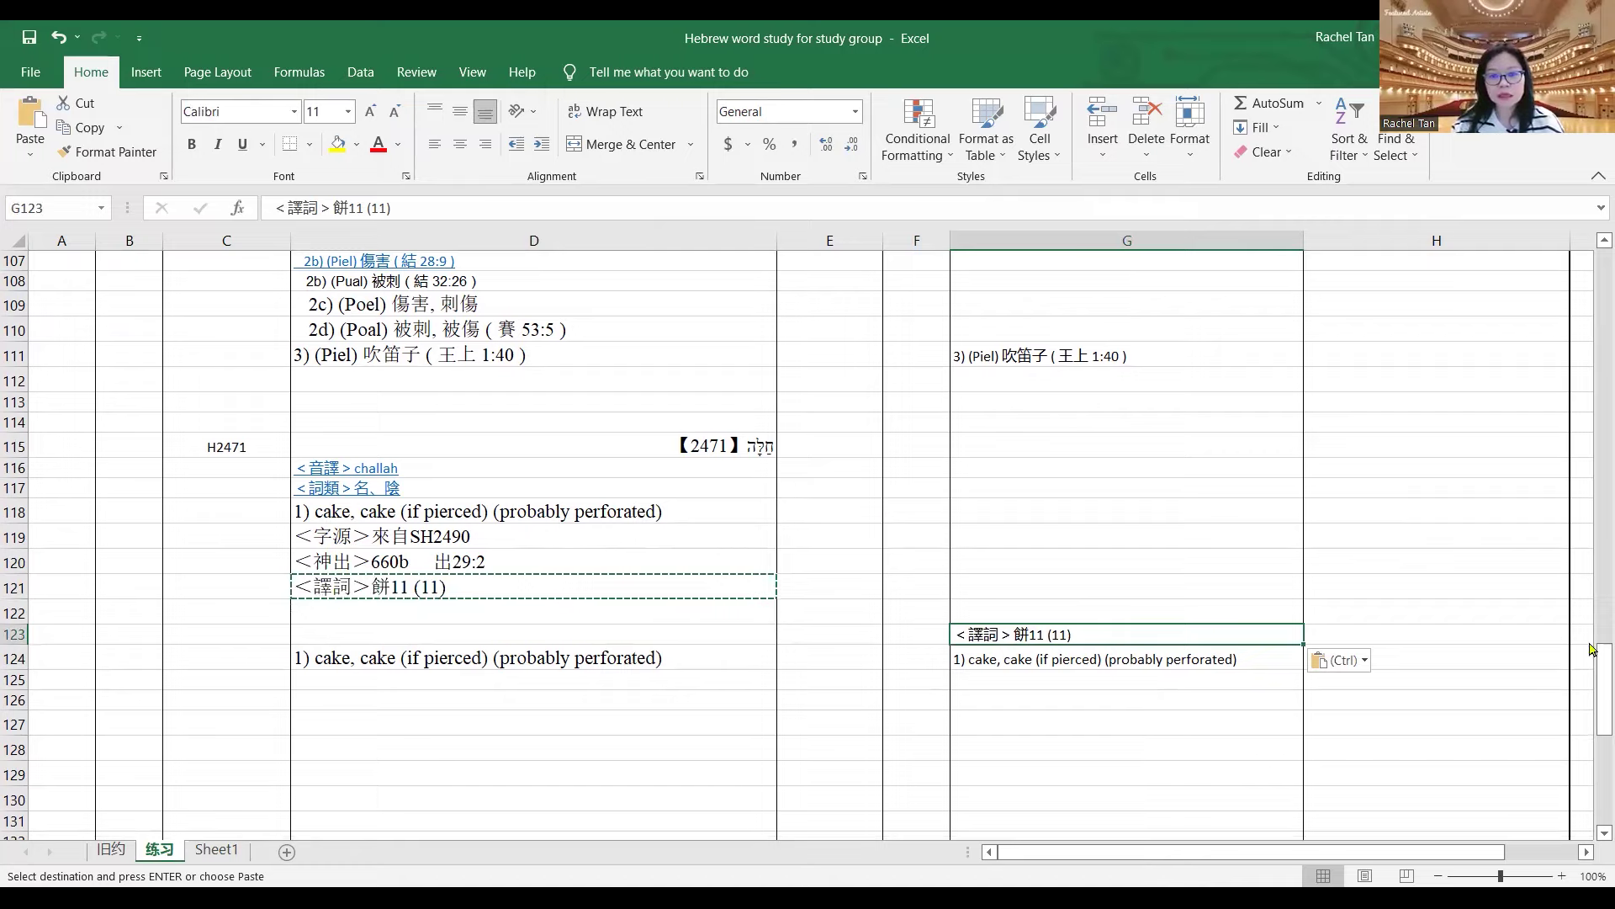
click(1403, 583)
scroll(1592, 673, up, 1)
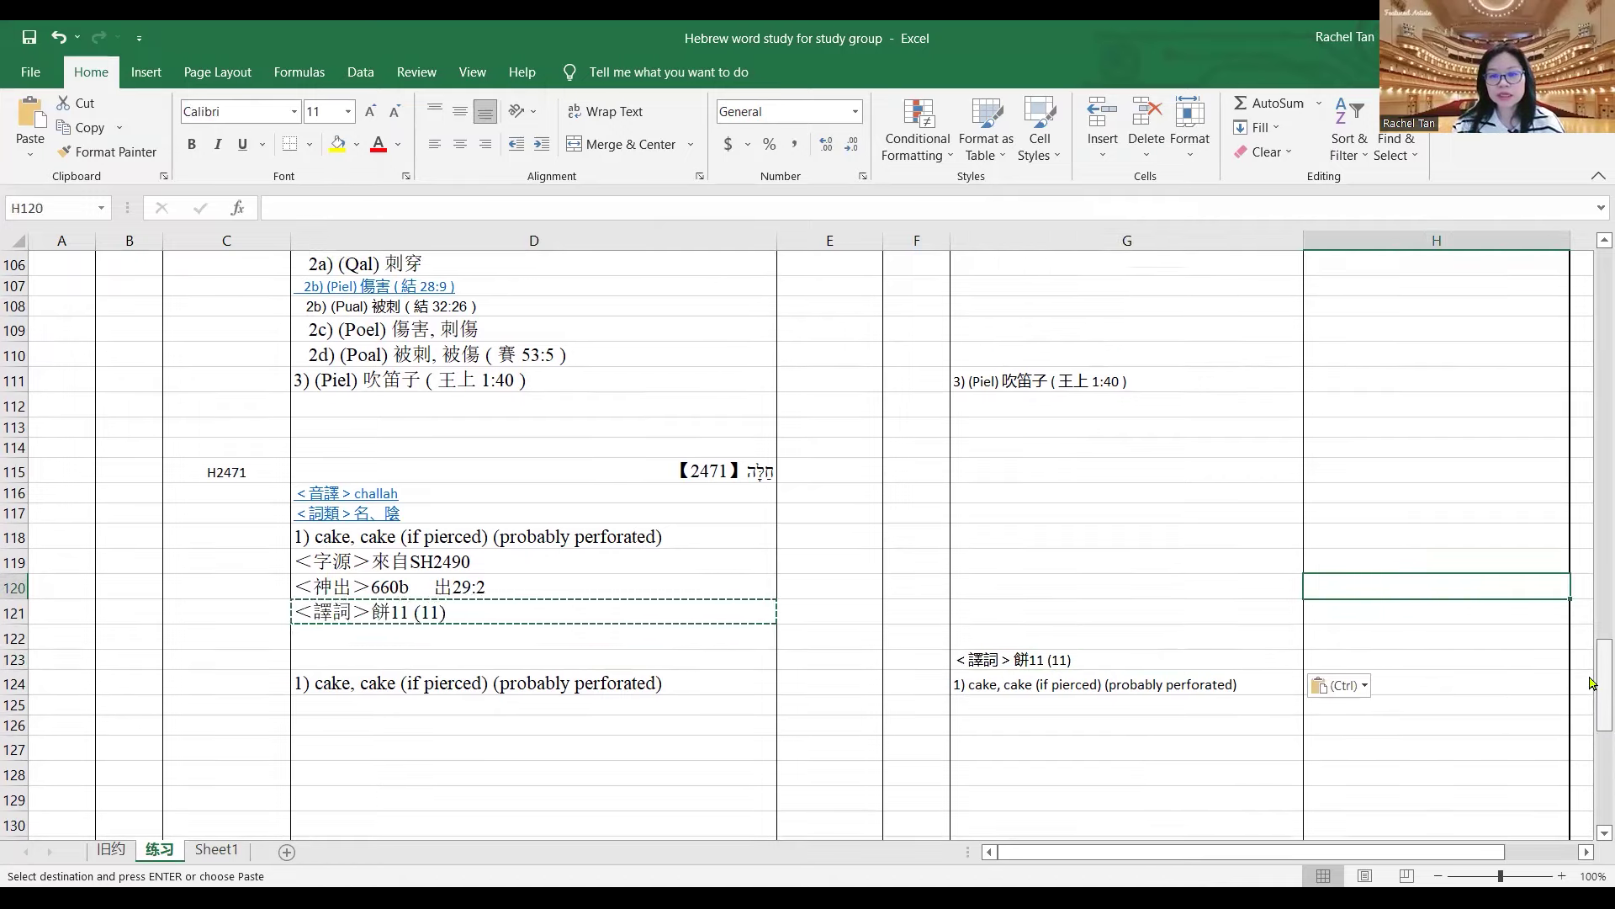
- Fill Remark cell G39, "2) 取悅, 安撫, 懇求施惠", with the standard light blue highlight
drag(1592, 684, 1593, 225)
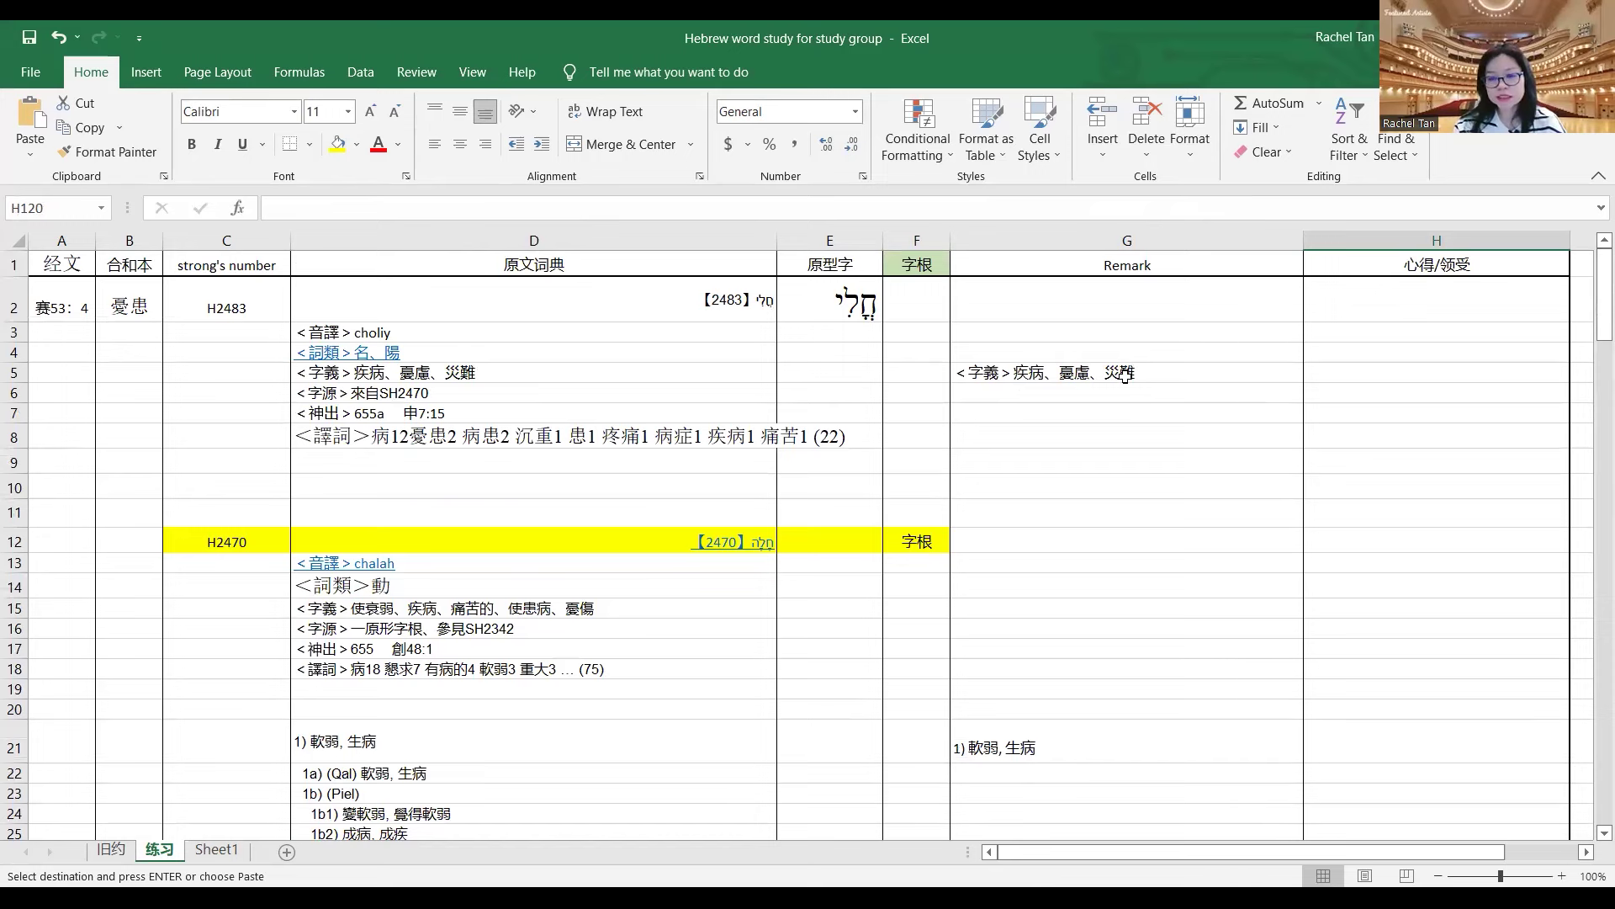
drag(1592, 337, 1593, 435)
click(1203, 402)
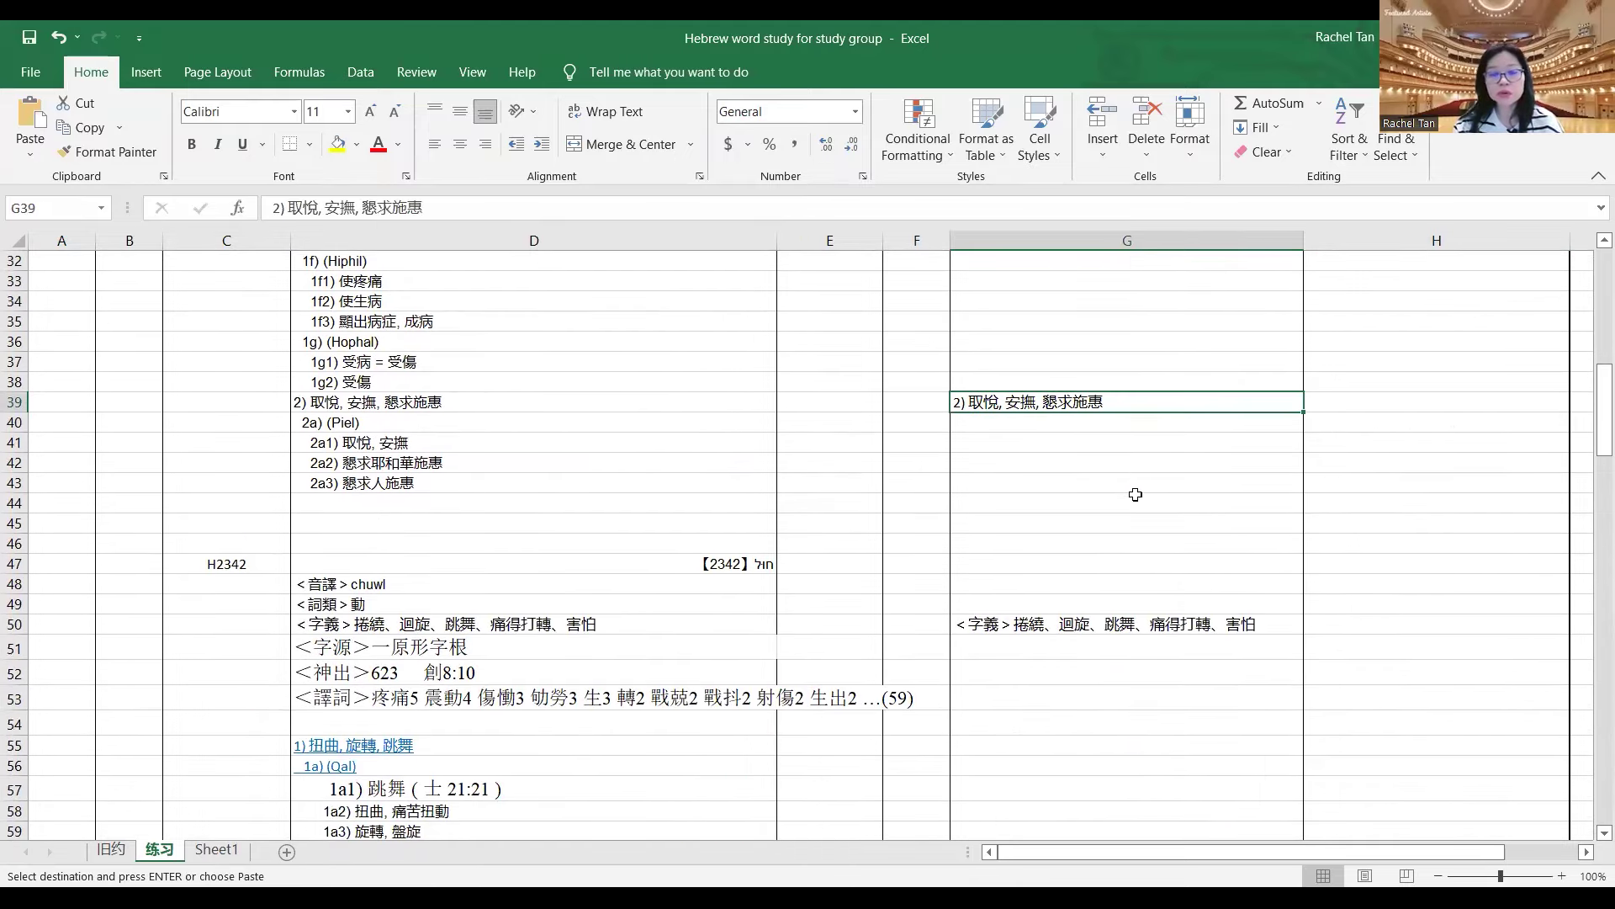
click(357, 144)
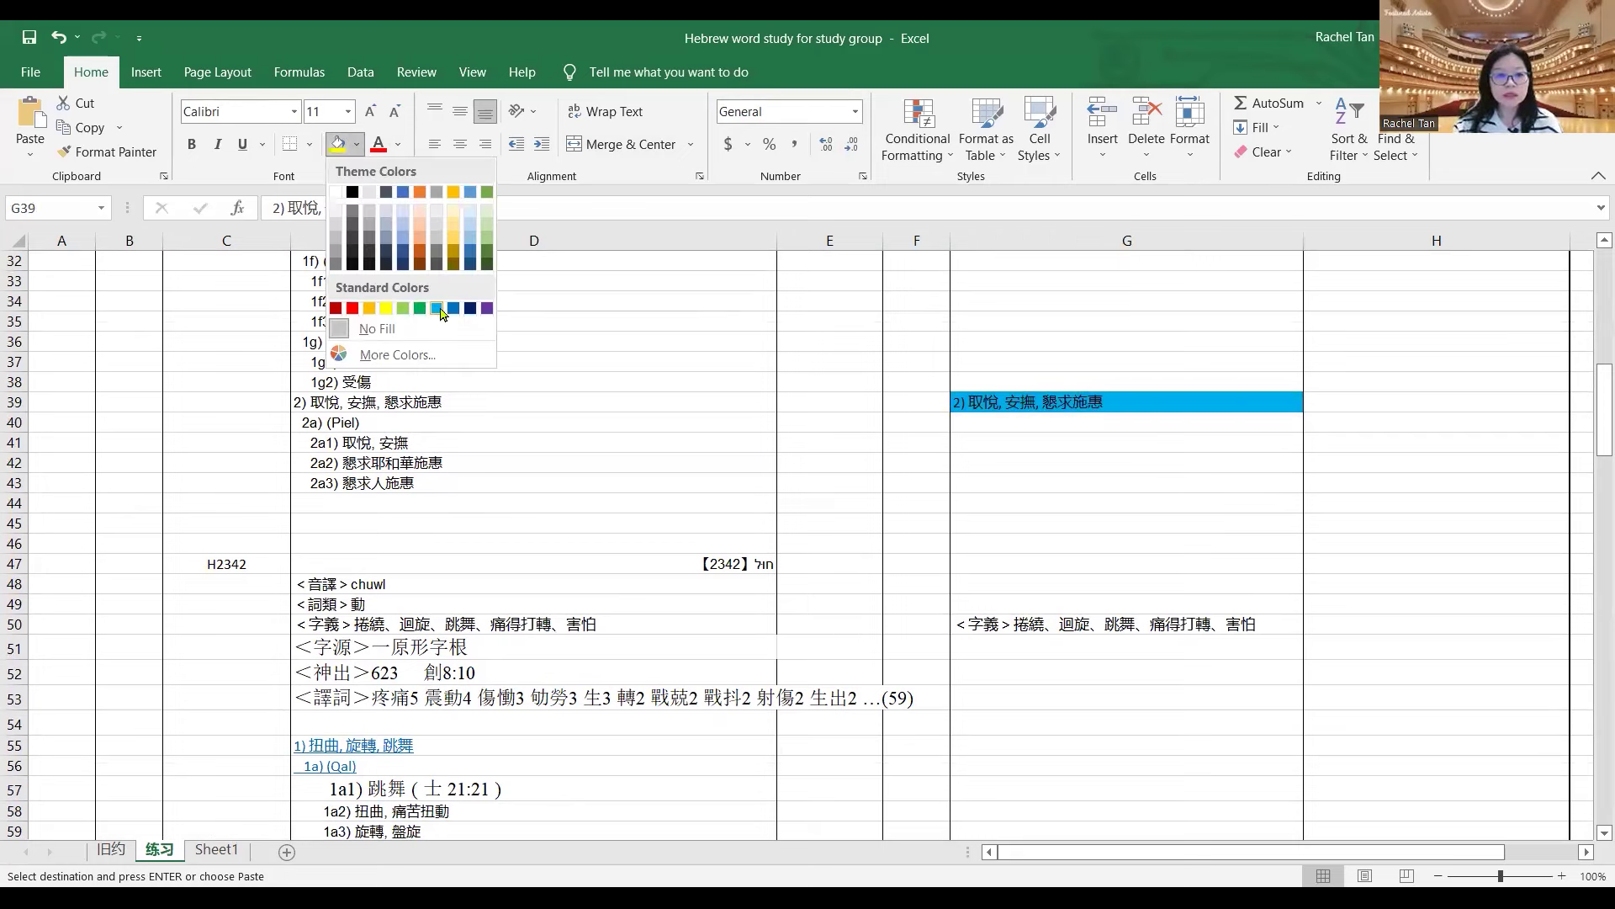
click(1271, 439)
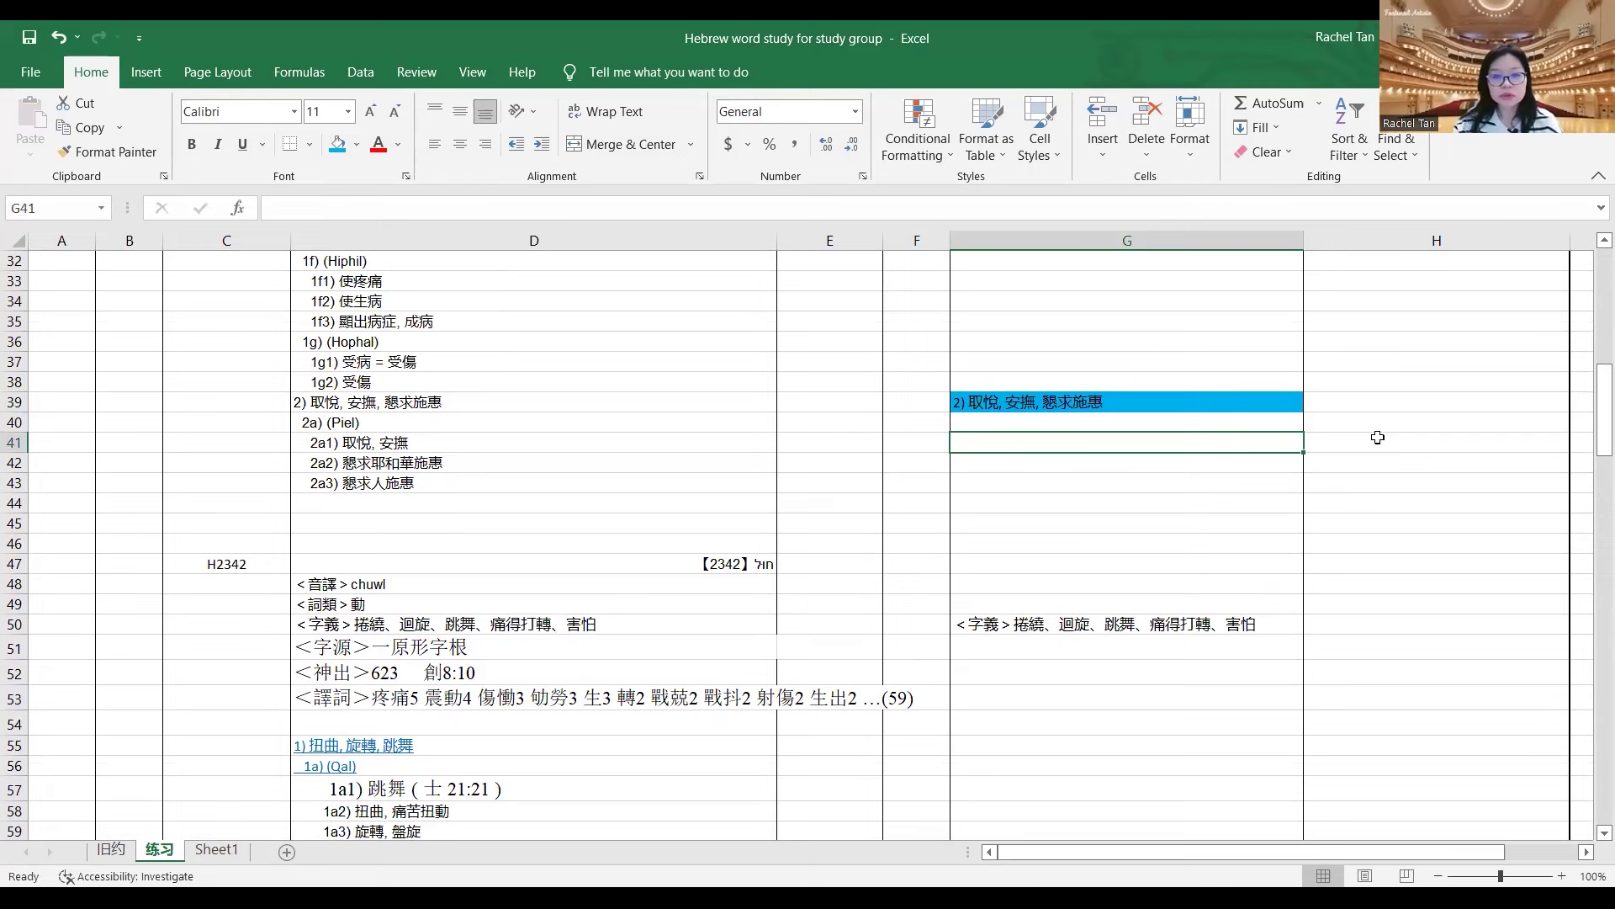
- Review the summarised Remark meanings for H2342 and H2490, from G50 through G71, G74 and G89 to G105
click(1604, 424)
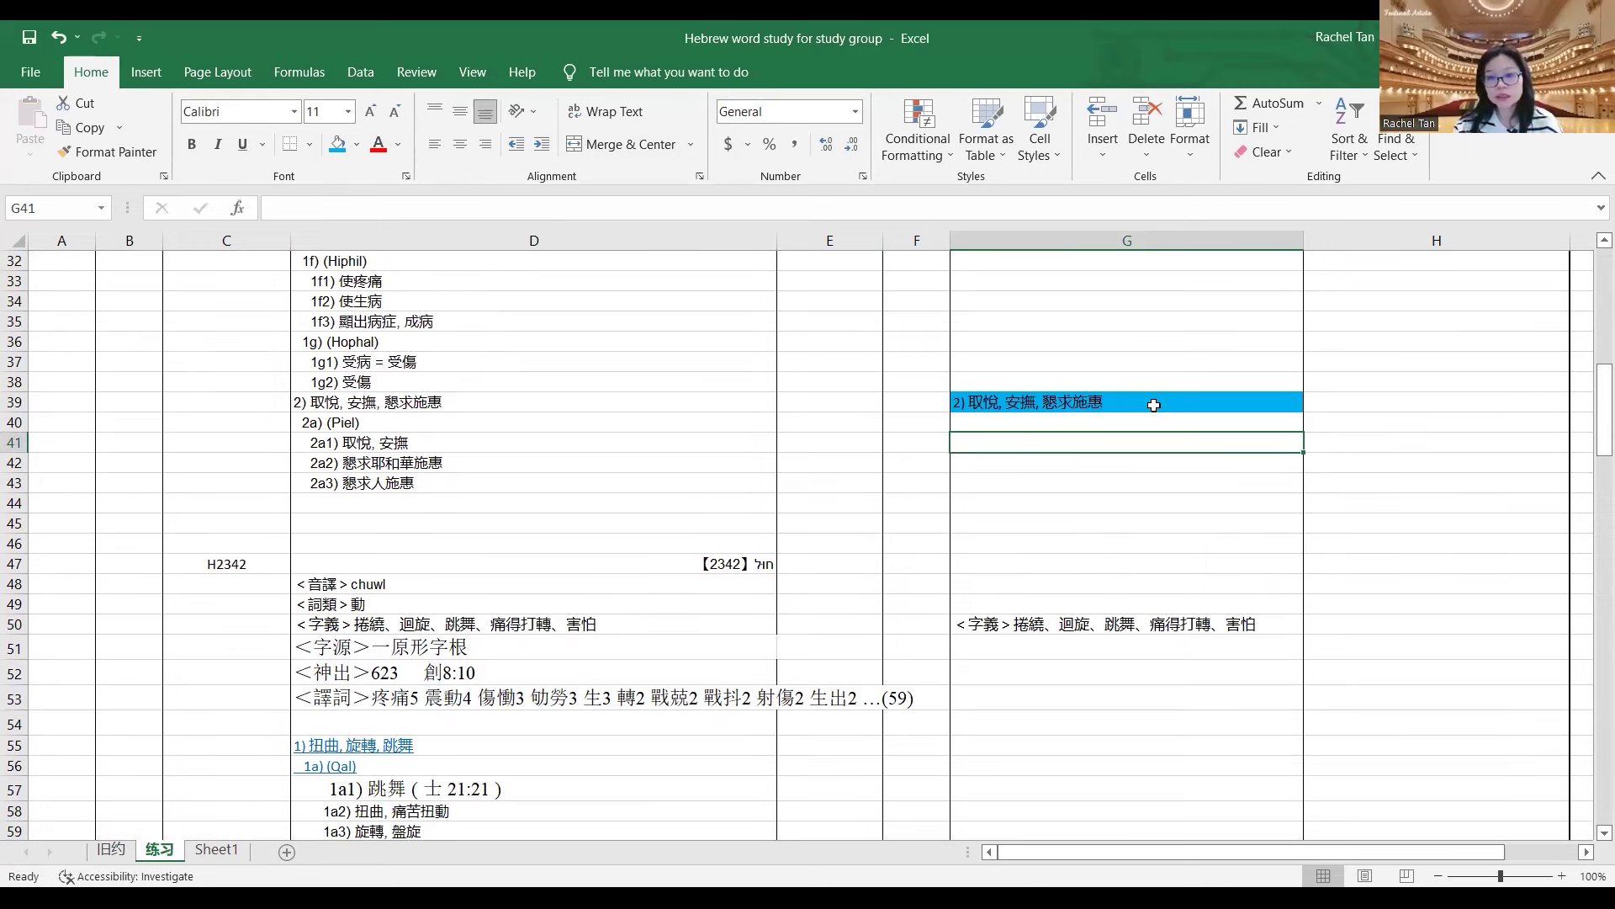
mouse_move(1603, 412)
mouse_down()
mouse_move(1593, 363)
mouse_move(1592, 423)
mouse_up()
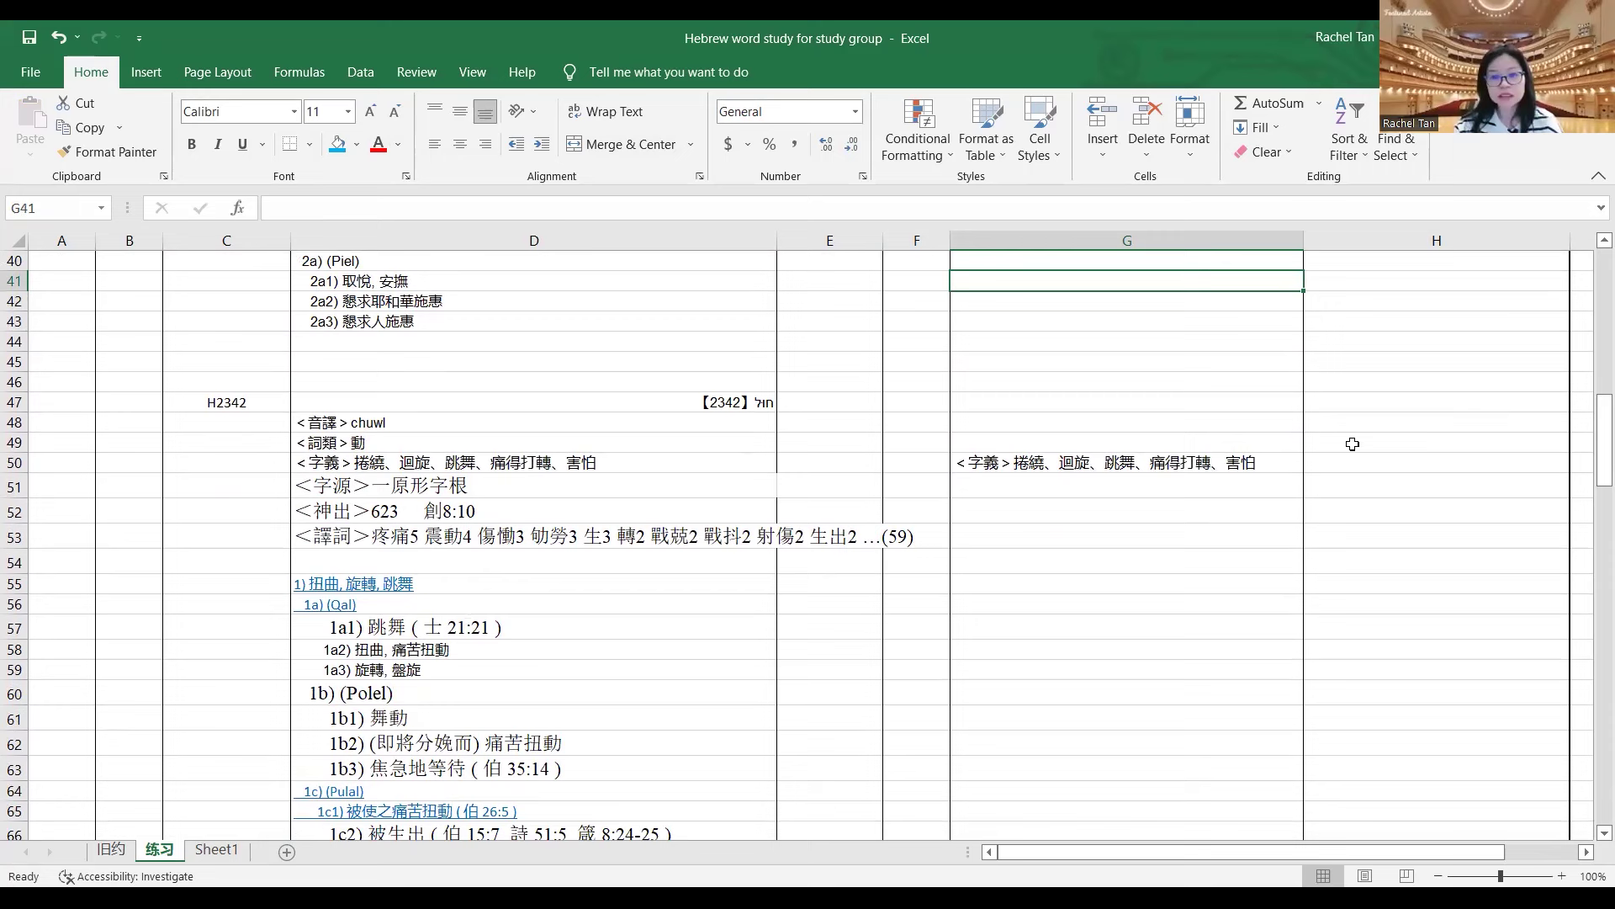
click(1182, 465)
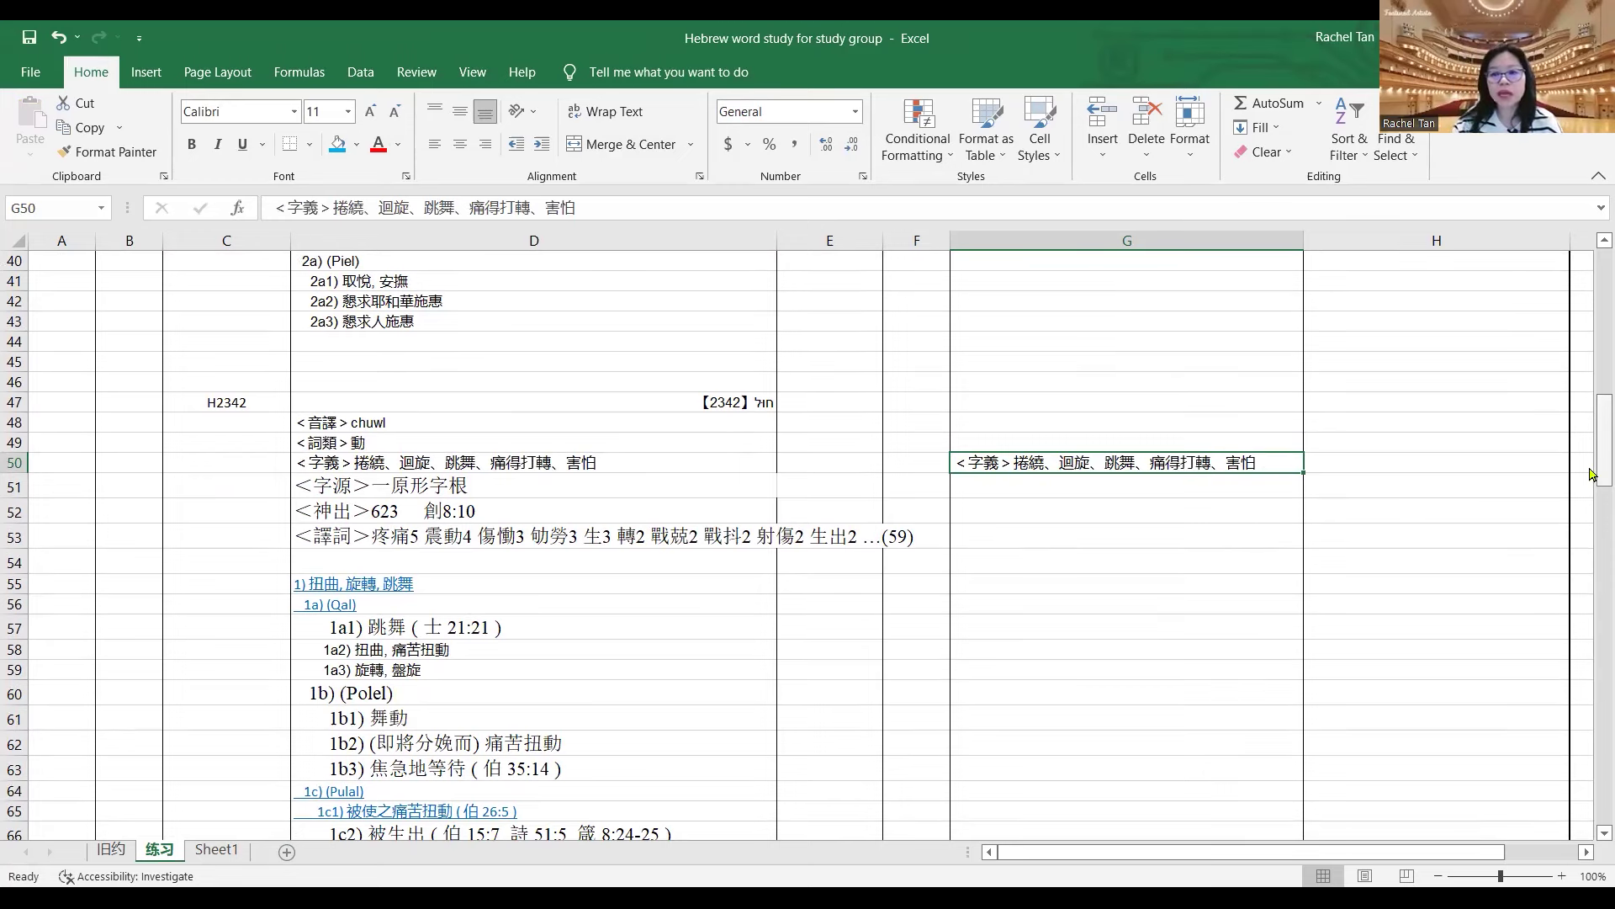
drag(1592, 473, 1593, 486)
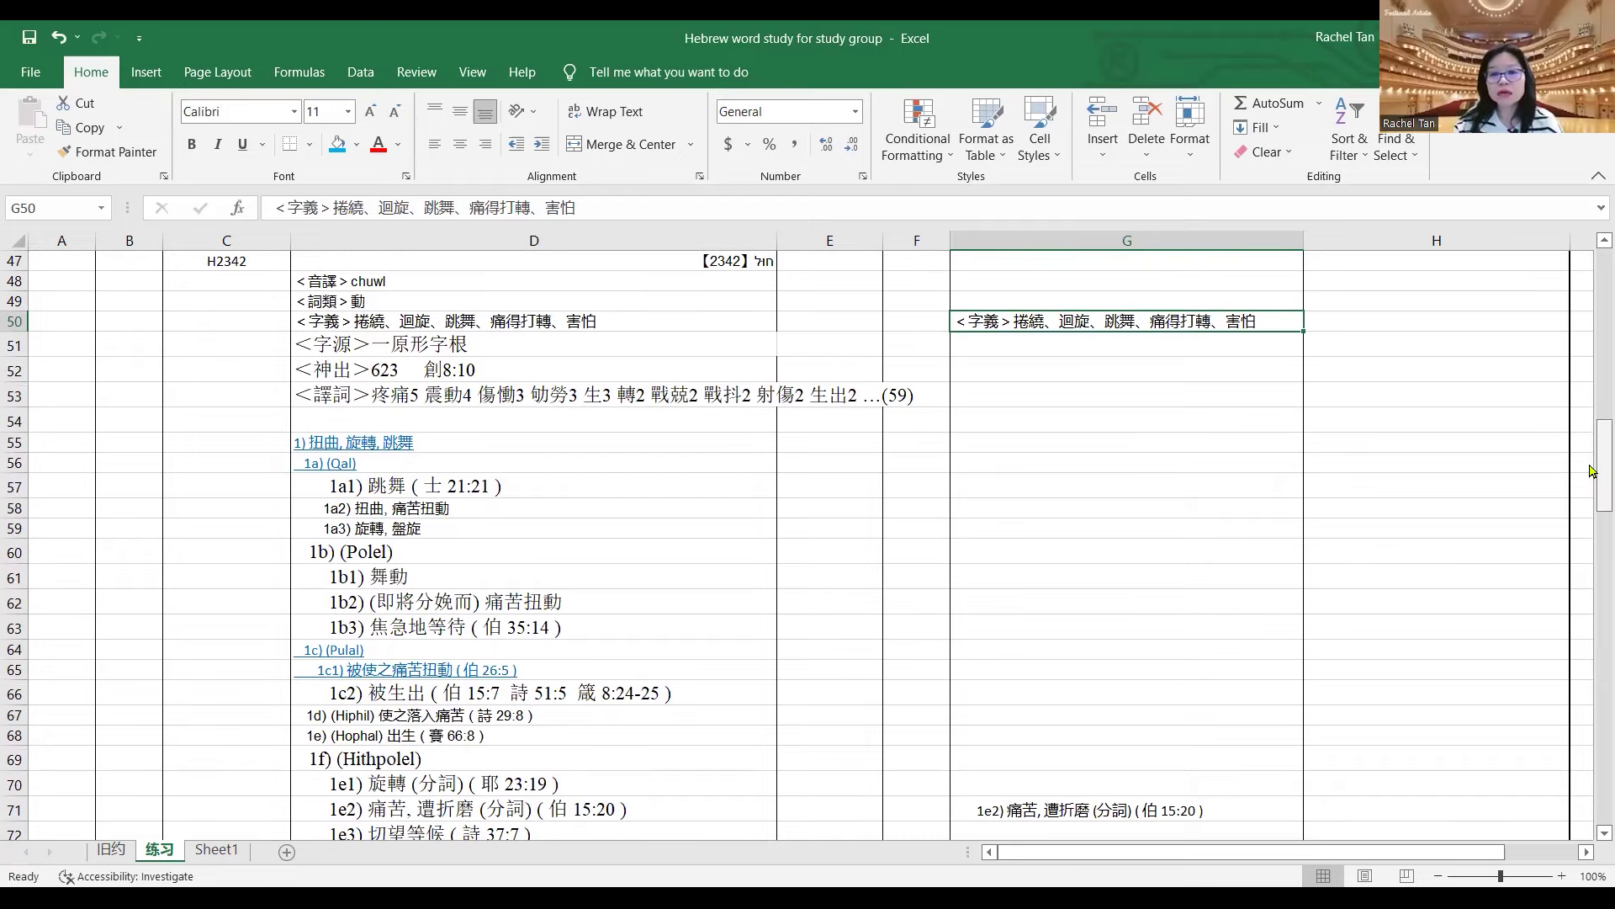
drag(1592, 488, 1593, 483)
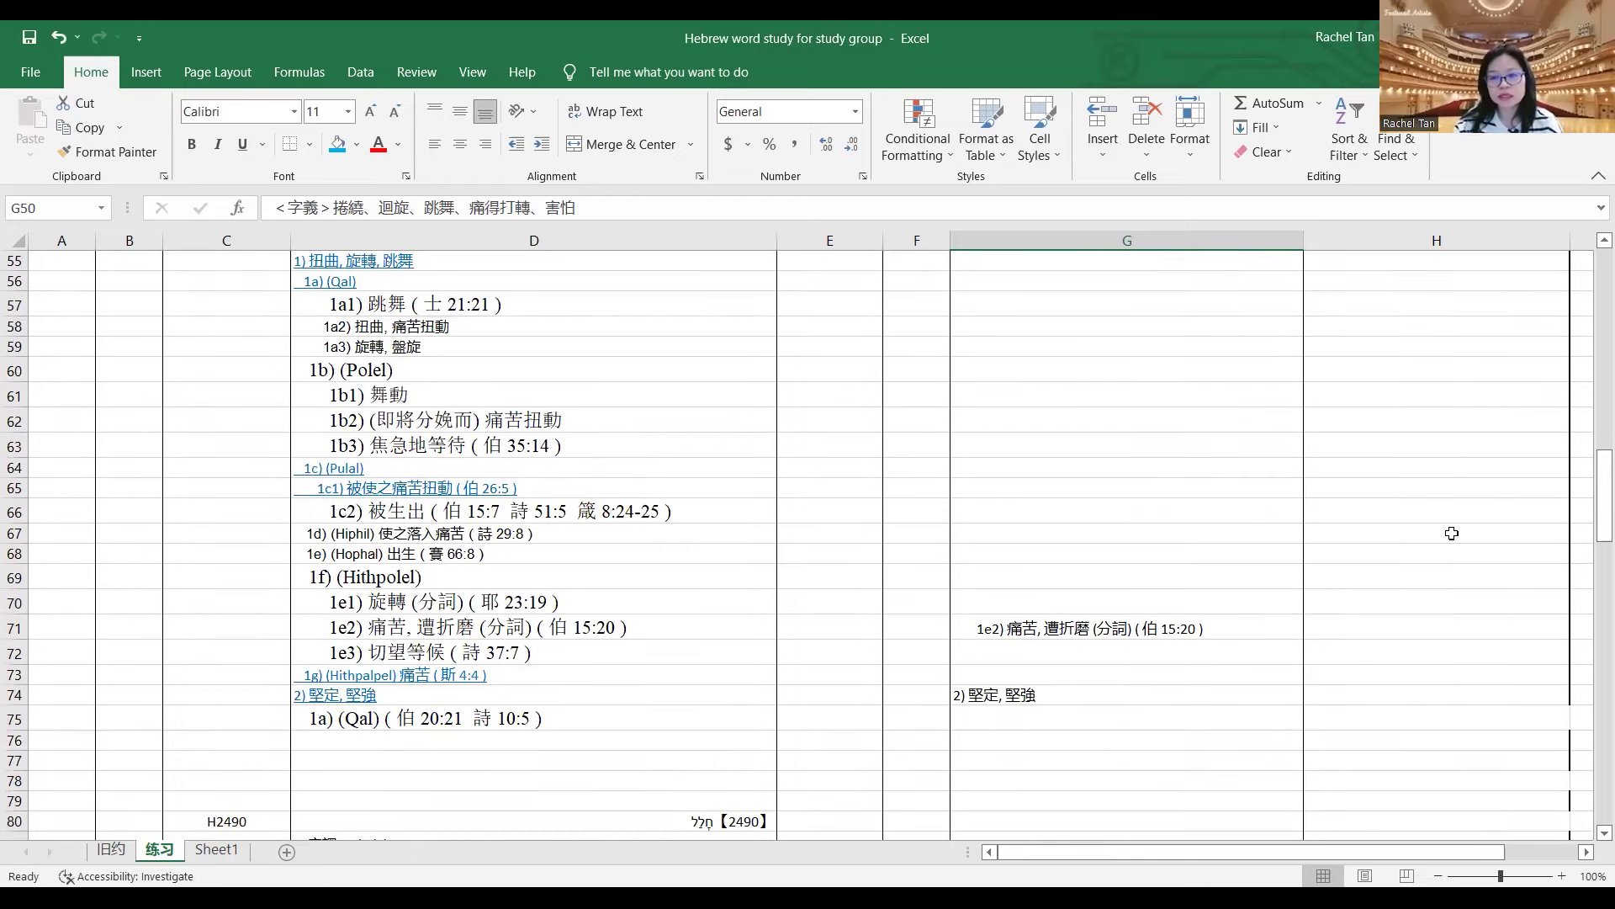
click(1138, 625)
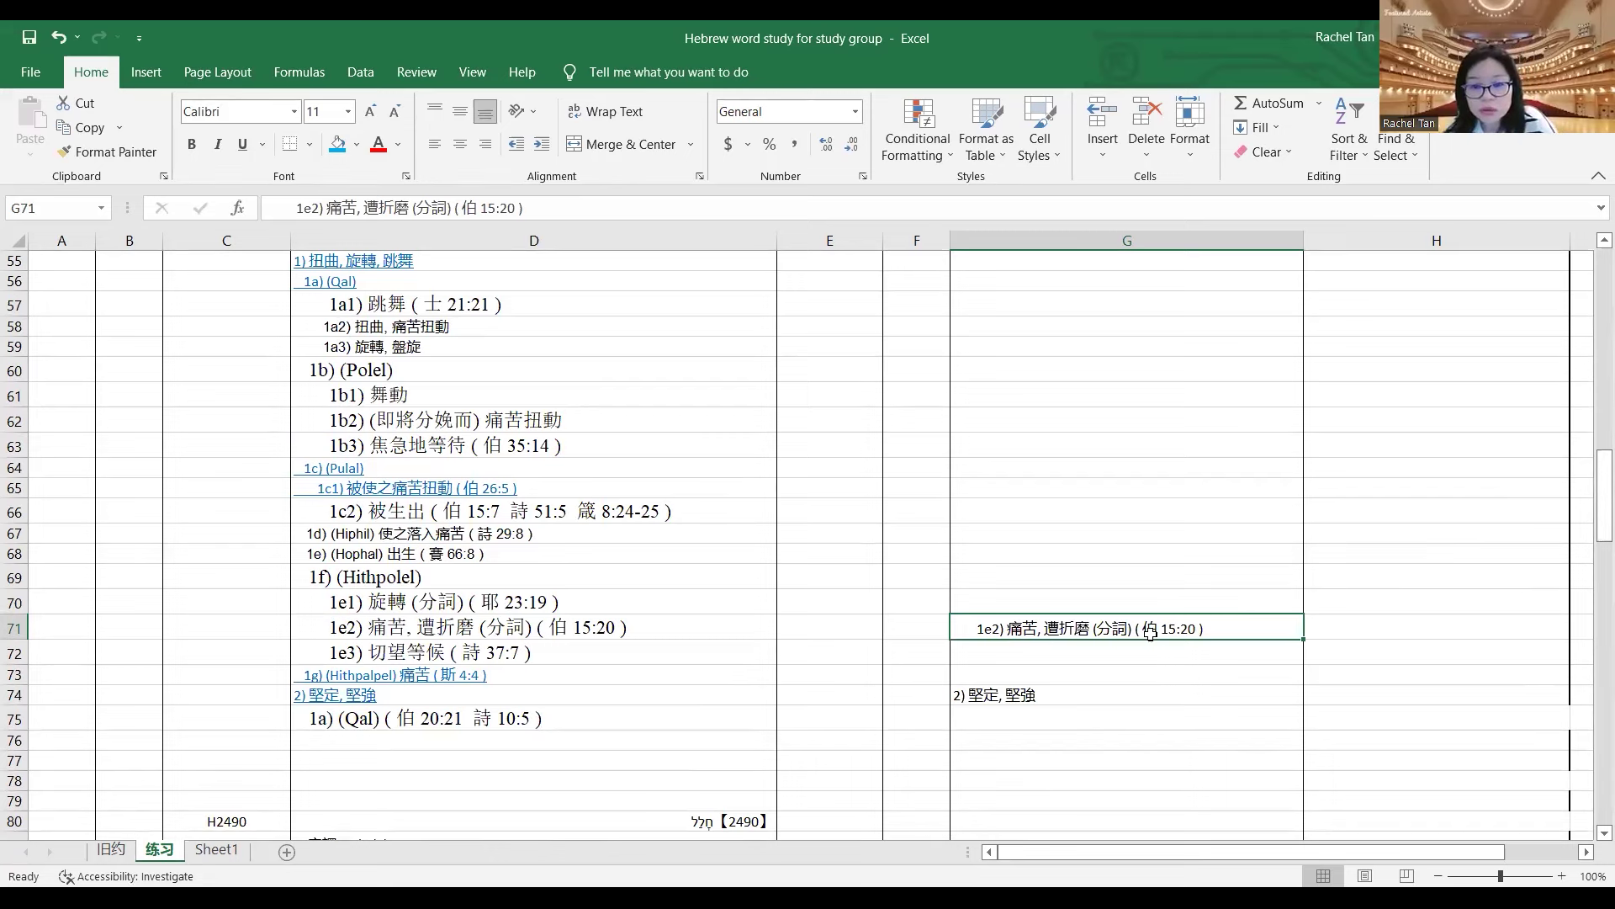
drag(1593, 522, 1592, 574)
click(1129, 538)
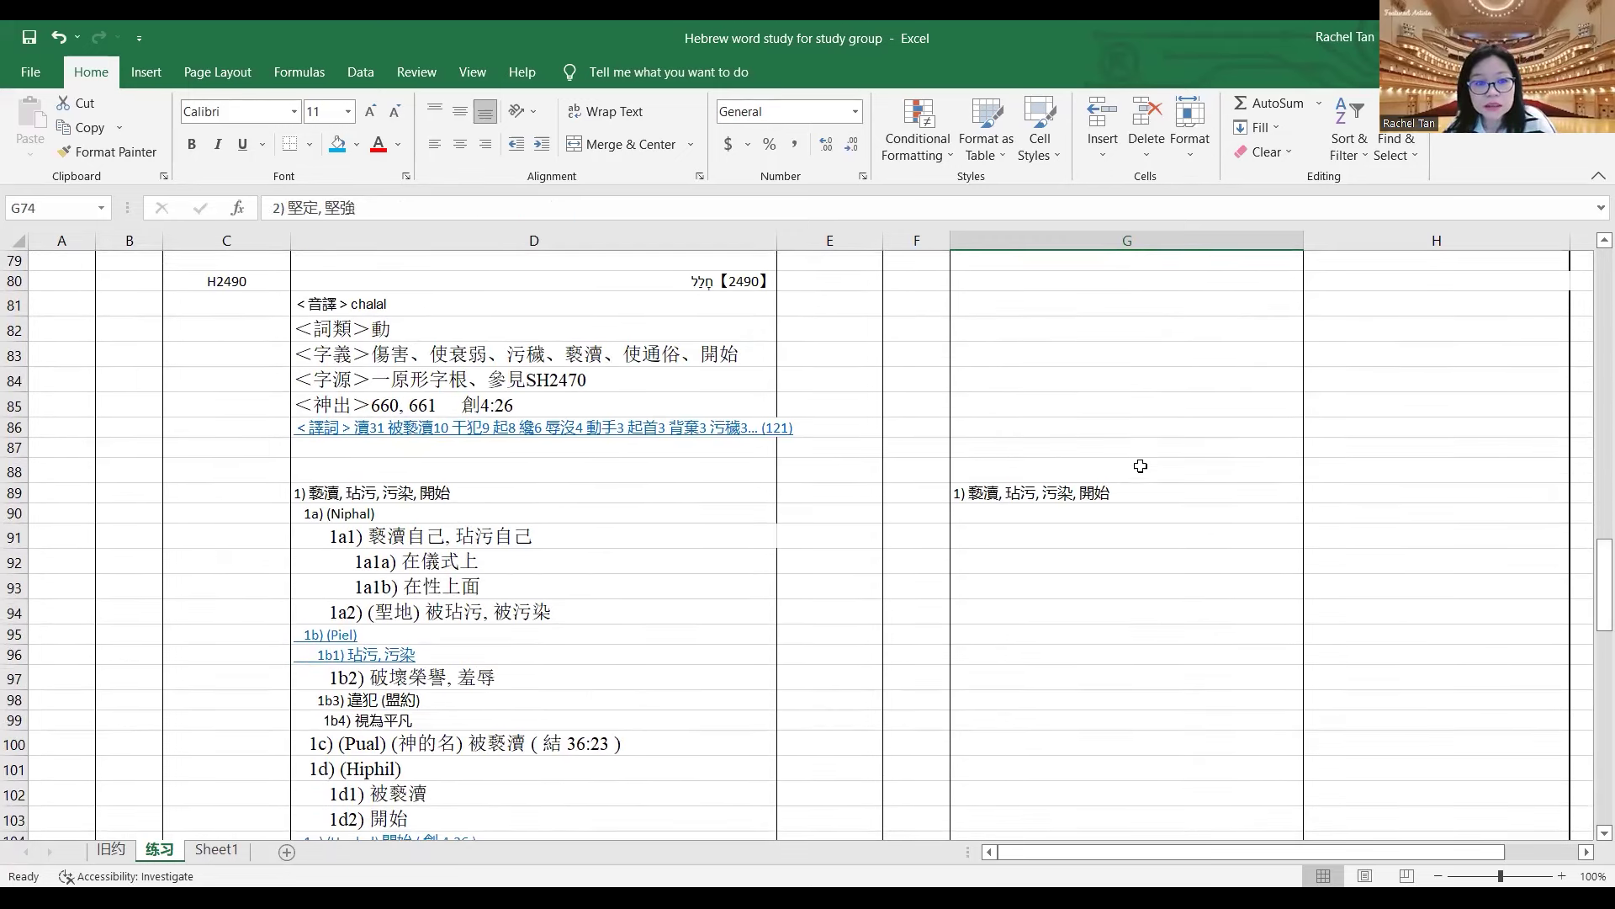
click(1150, 482)
click(1233, 492)
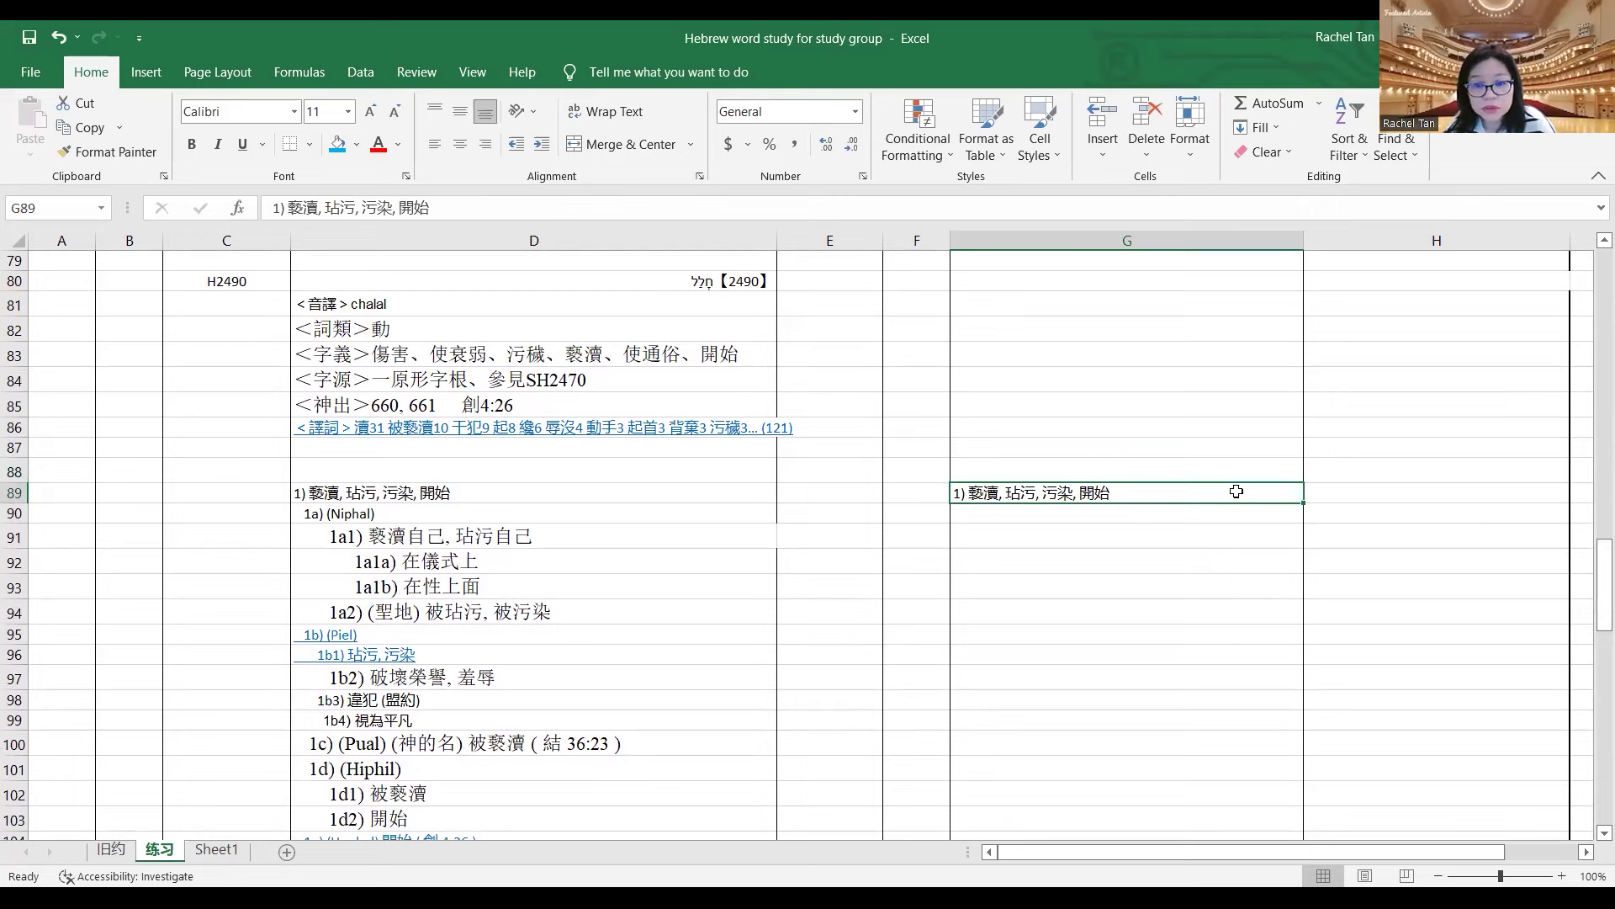
drag(1593, 572, 1593, 634)
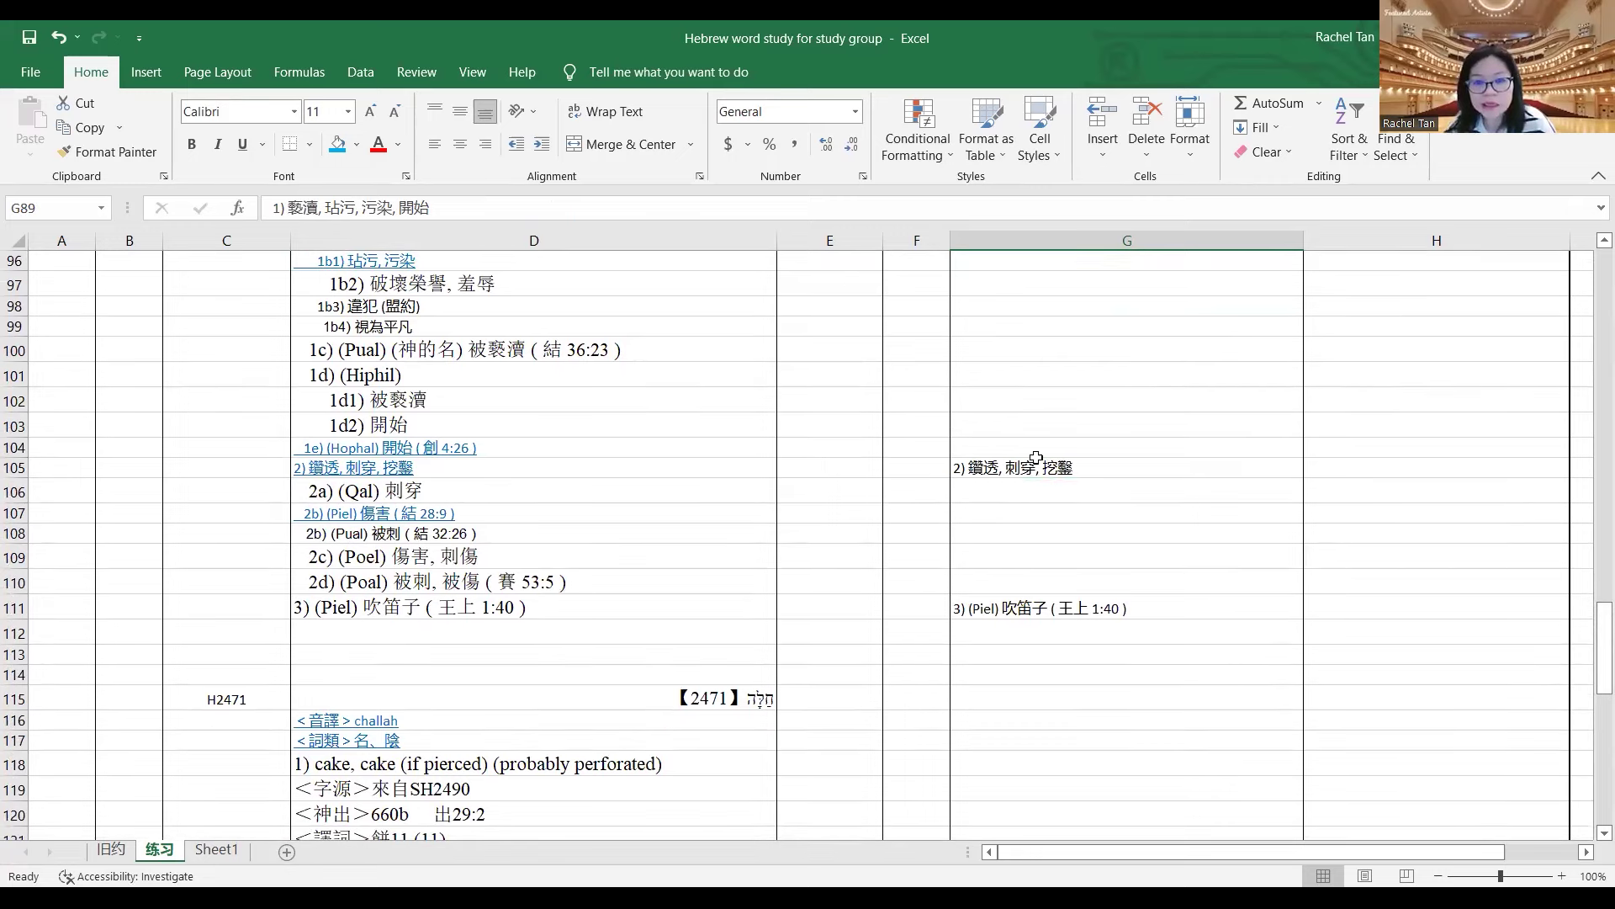
click(1297, 463)
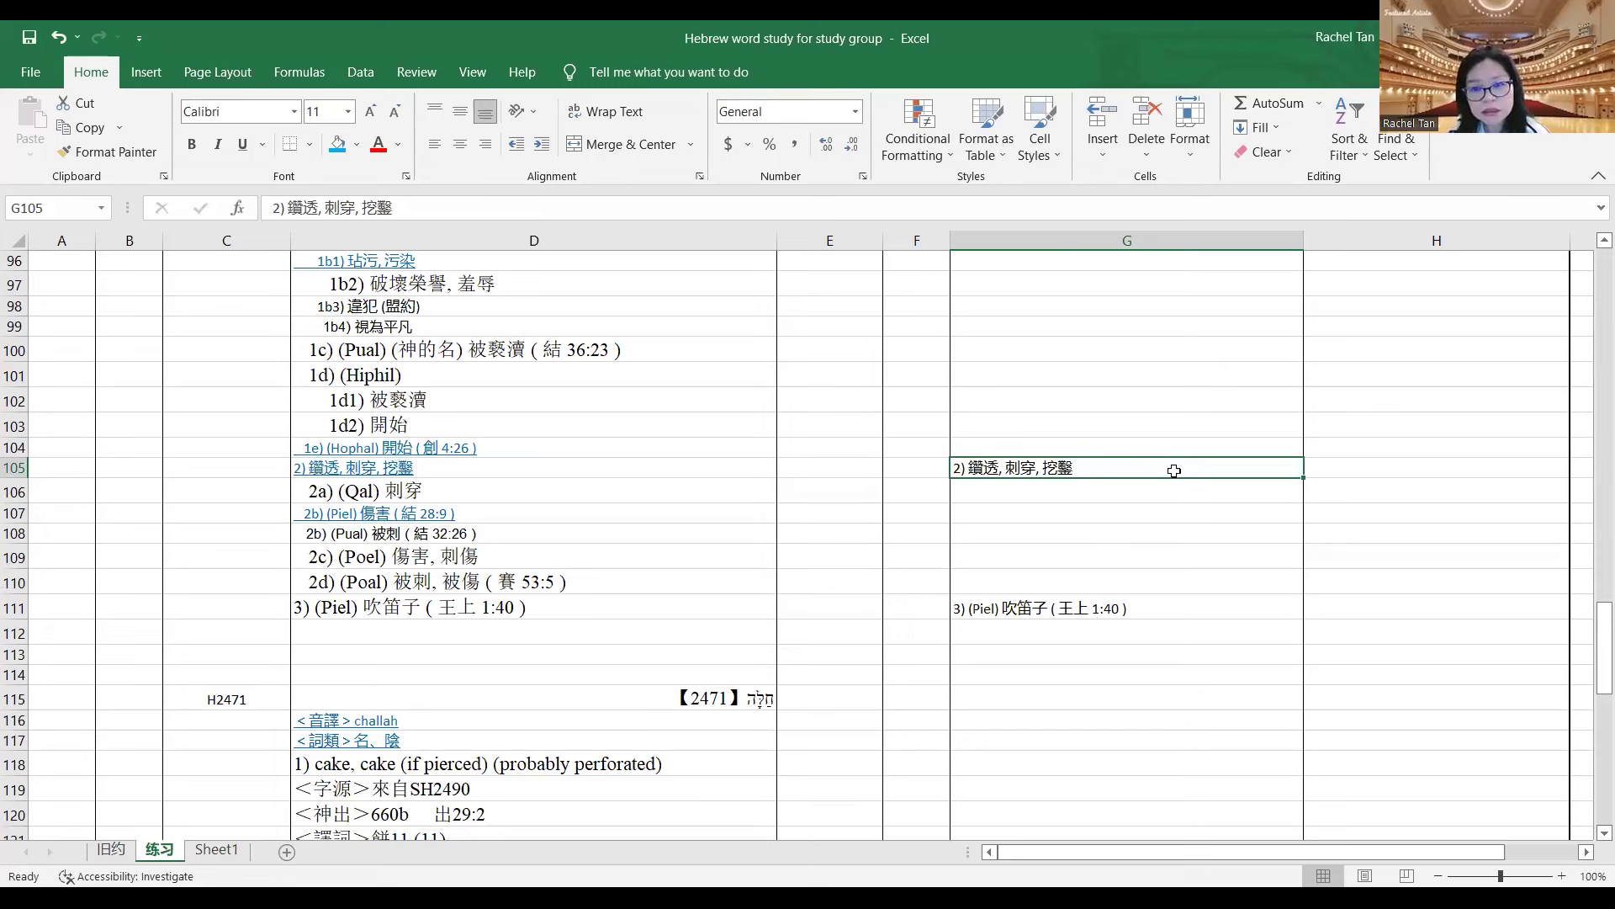
- Apply the same light blue fill to Remark cells G111, "3) (Piel) 吹笛子", and G105, "2) 鑽透, 刺穿, 挖鑿"
click(1206, 606)
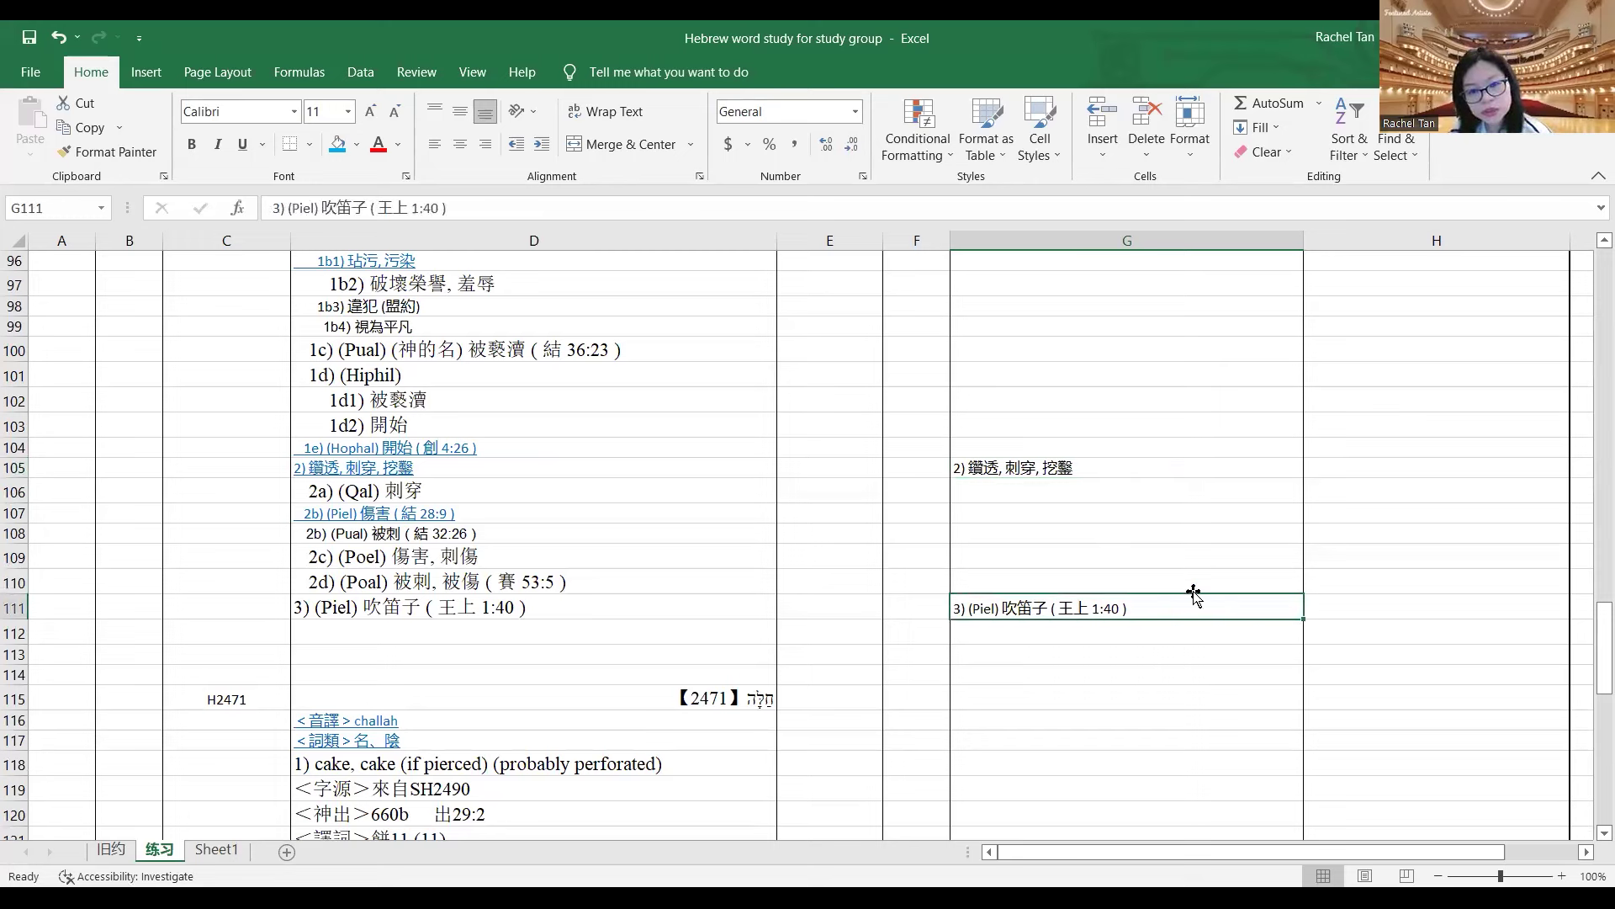
click(337, 143)
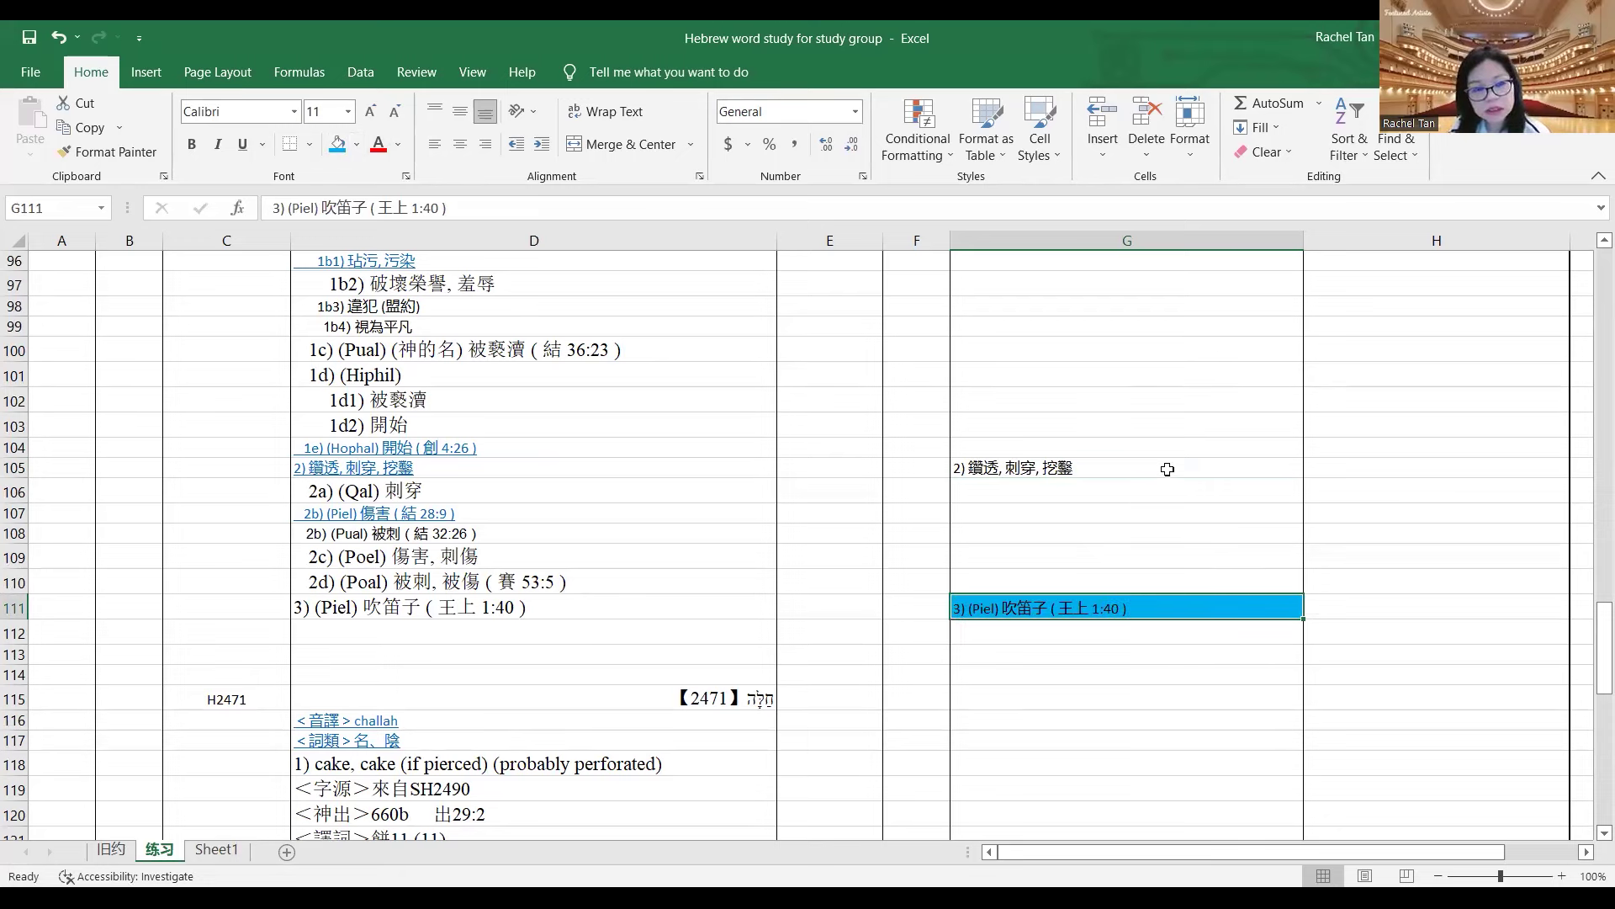
click(1194, 463)
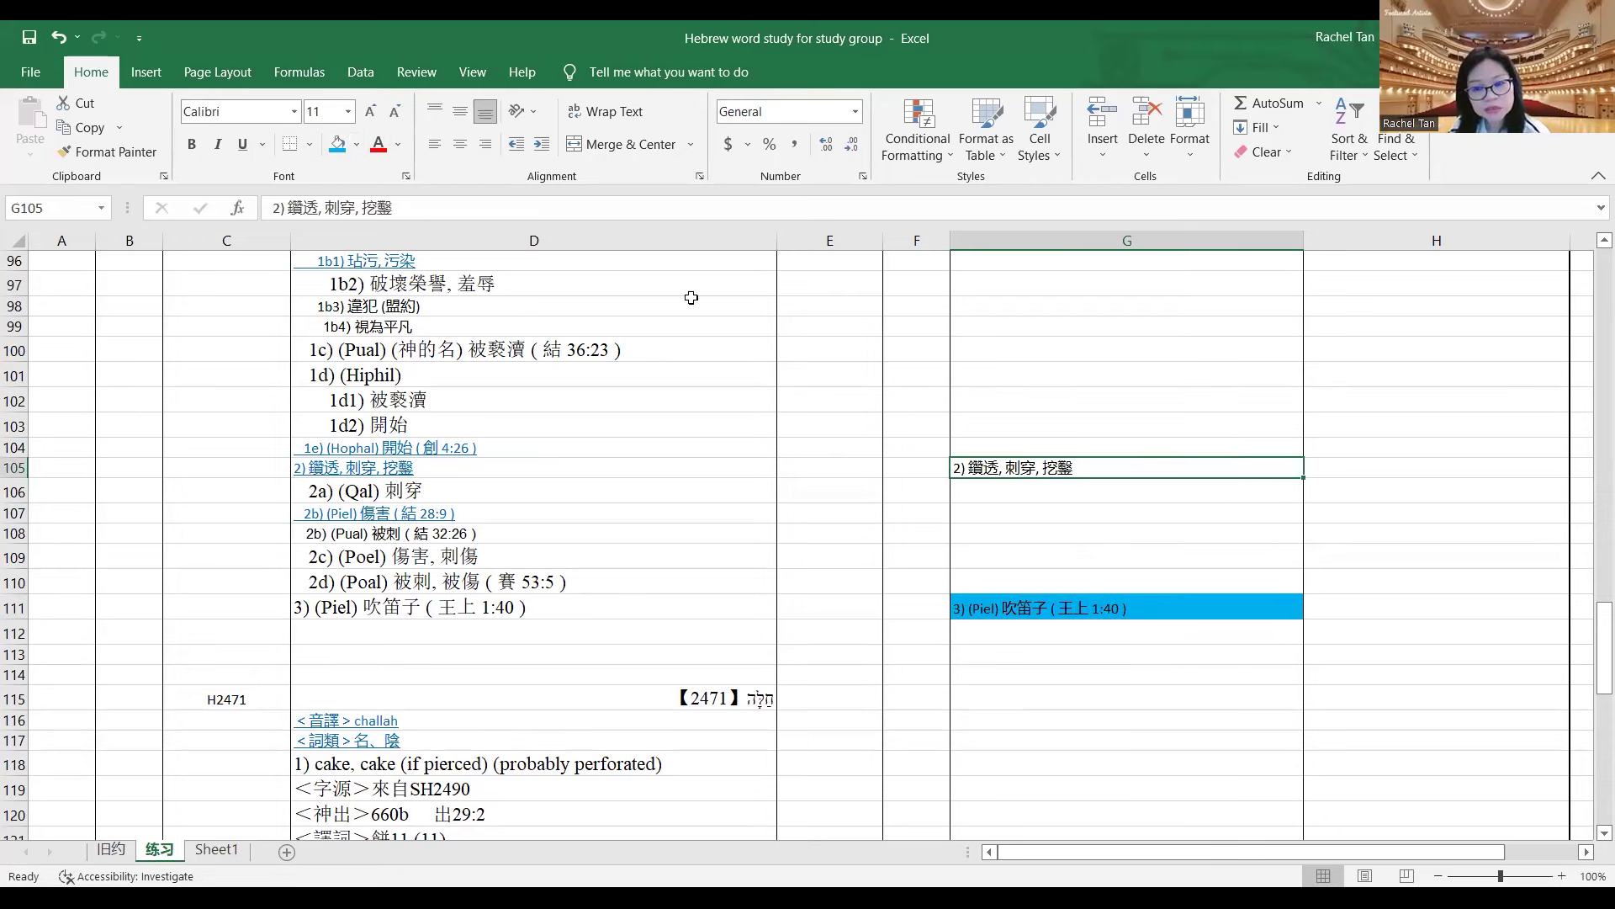
click(339, 146)
- Fill both H2471 Remark cells, G123 ＜譯詞＞餅11 (11) and G124 "1) cake, cake (if pierced)", with light blue
drag(1592, 636, 1593, 690)
click(1127, 593)
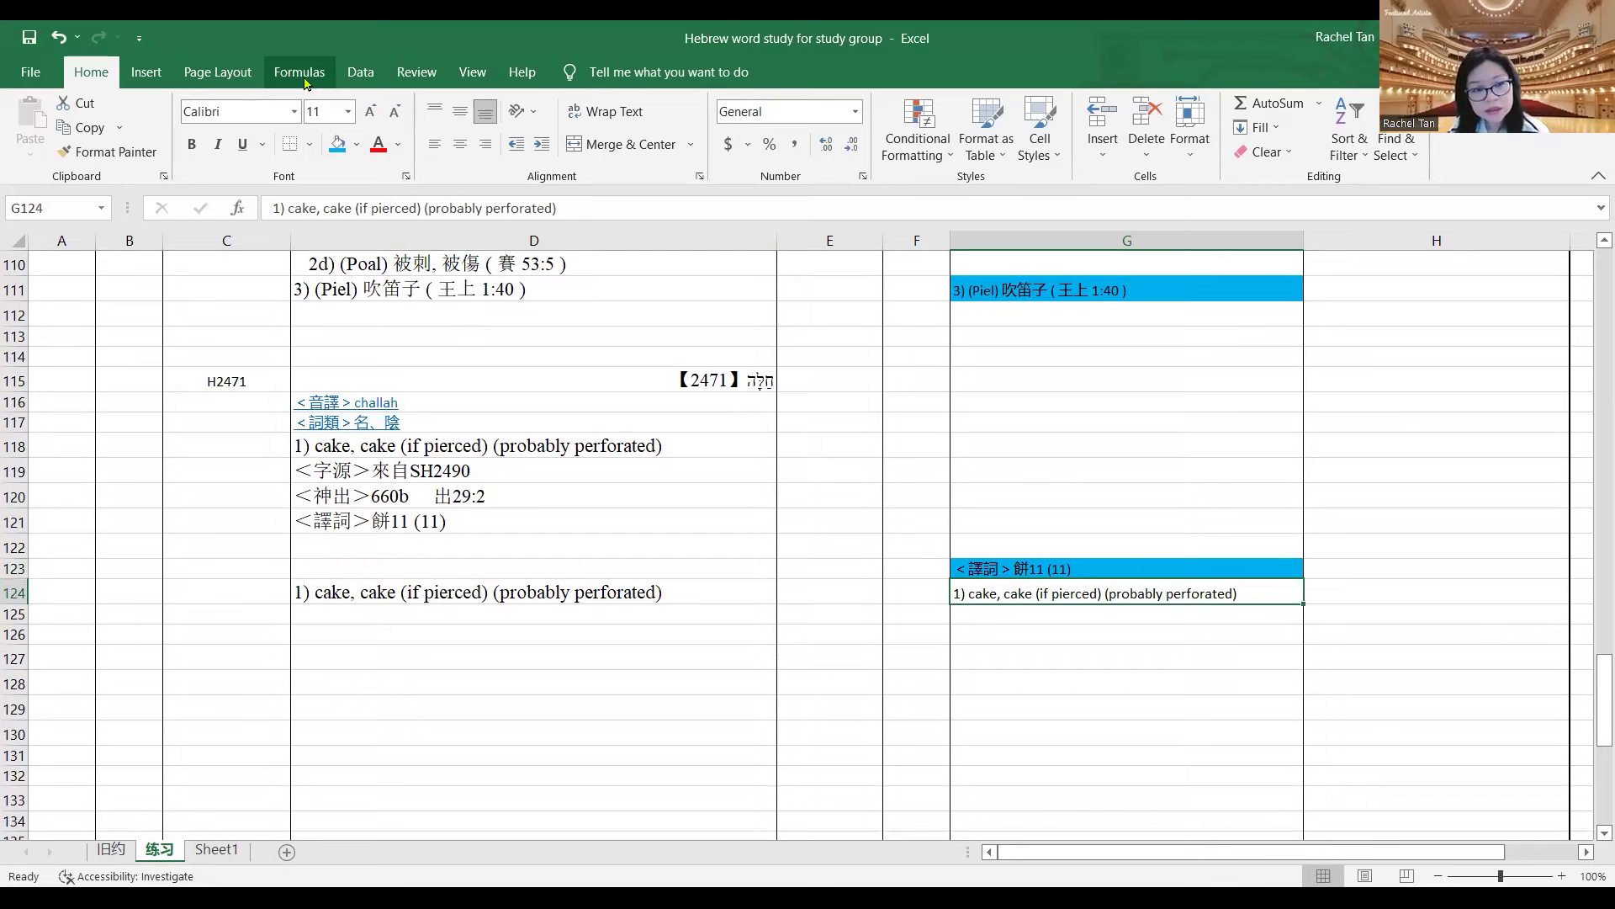
click(339, 145)
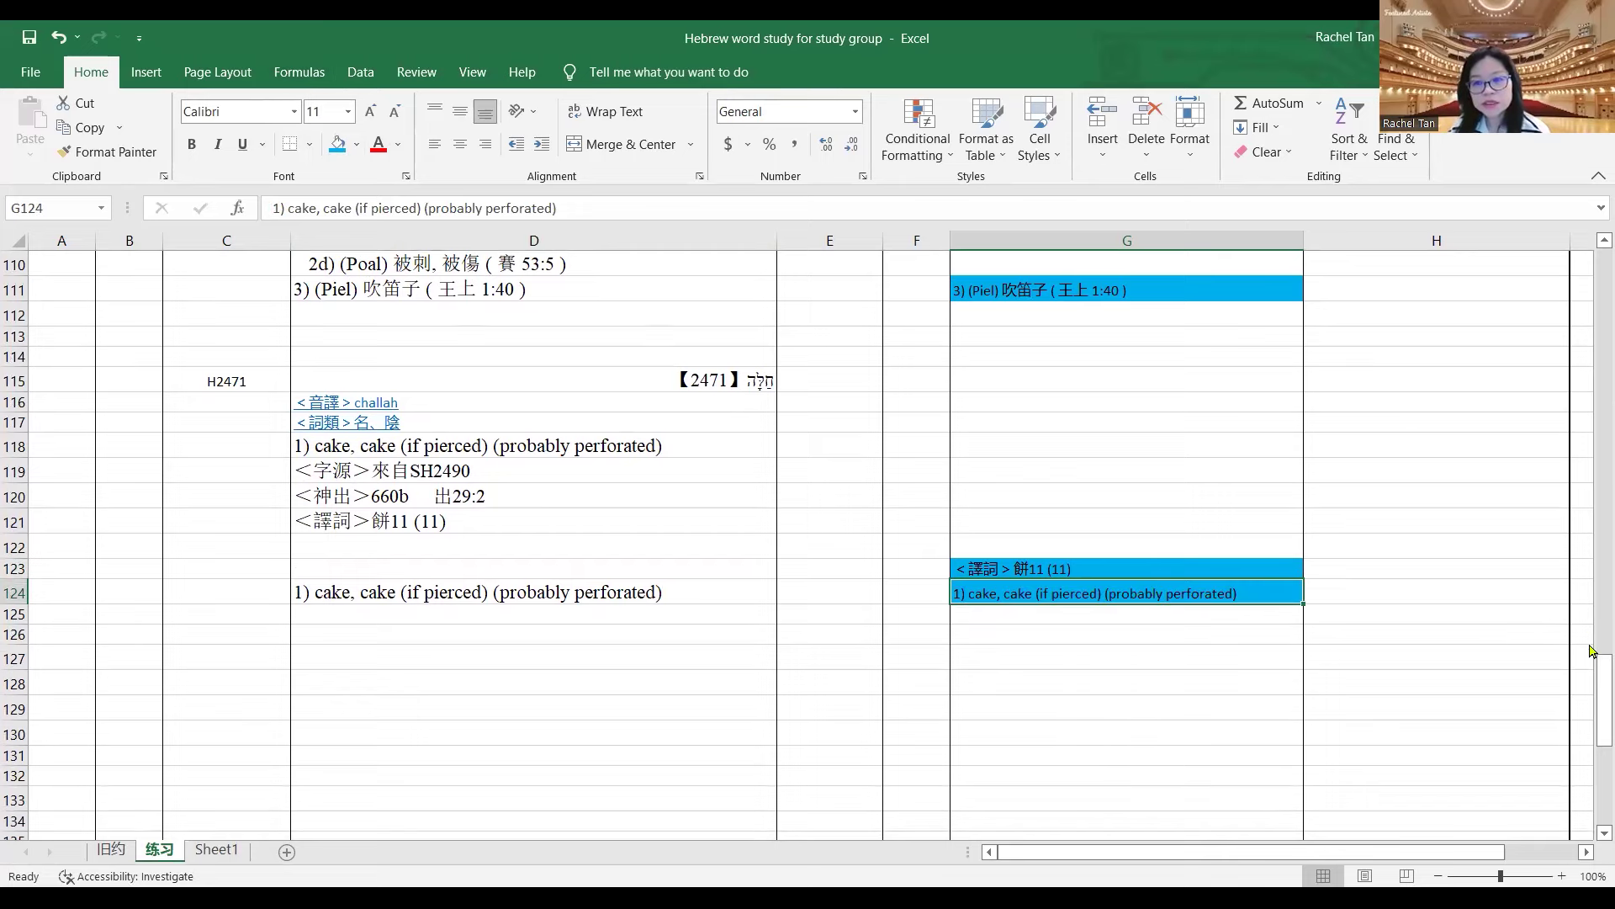
- Recheck the H2470 entry beside the highlighted G39, and look up Old Testament Strong's number 2470 in the CBOL dictionary in the browser
drag(1592, 679, 1591, 393)
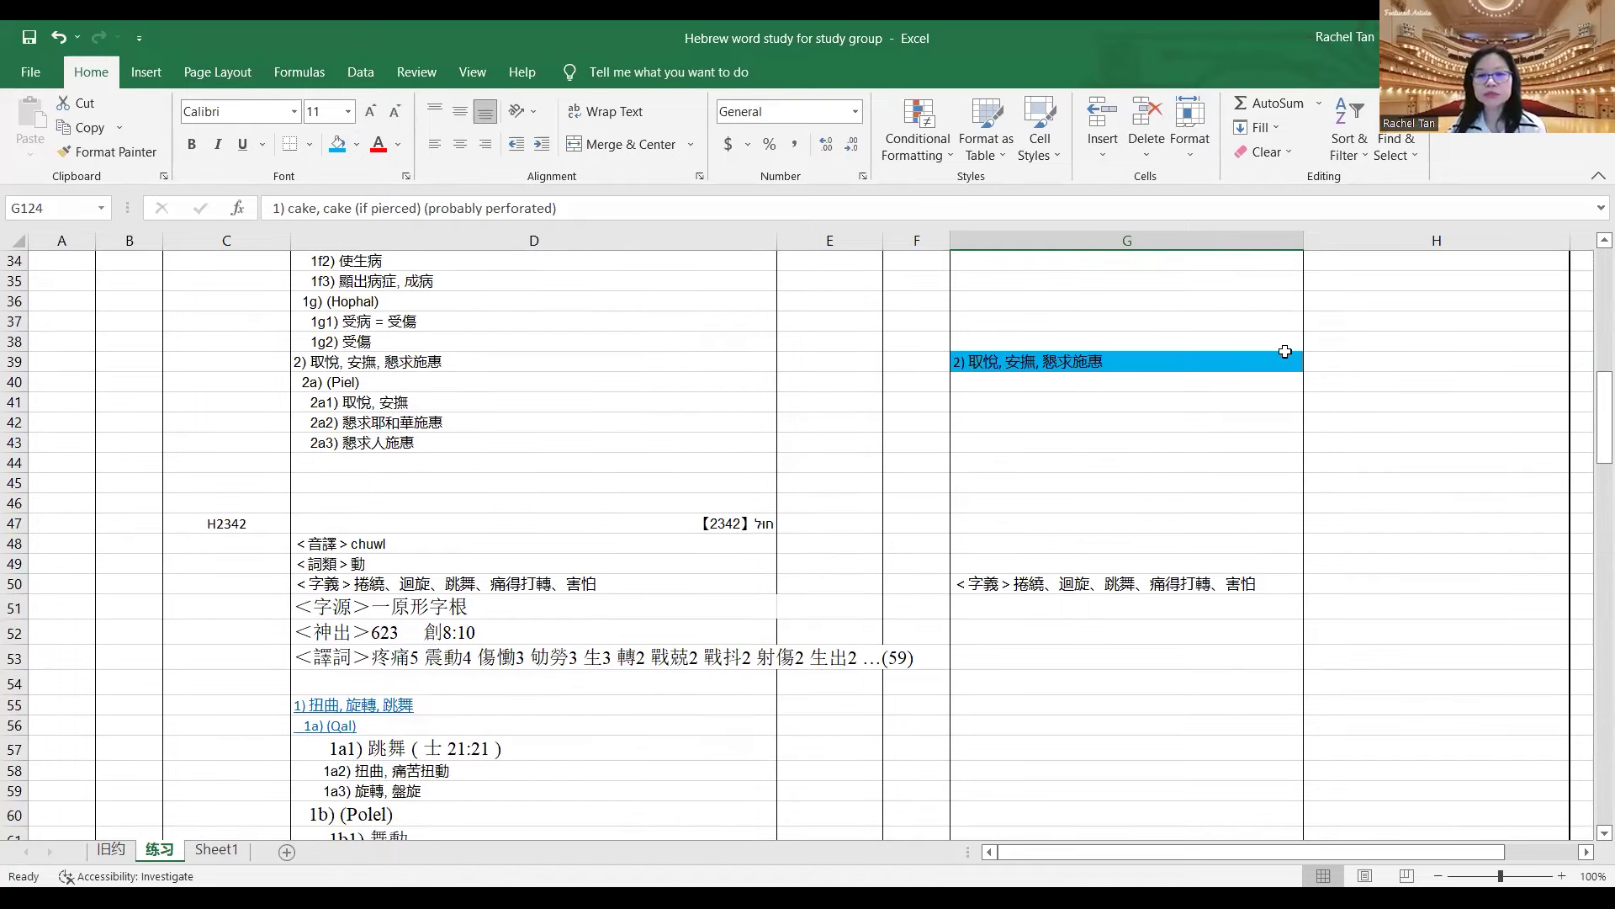
click(1456, 363)
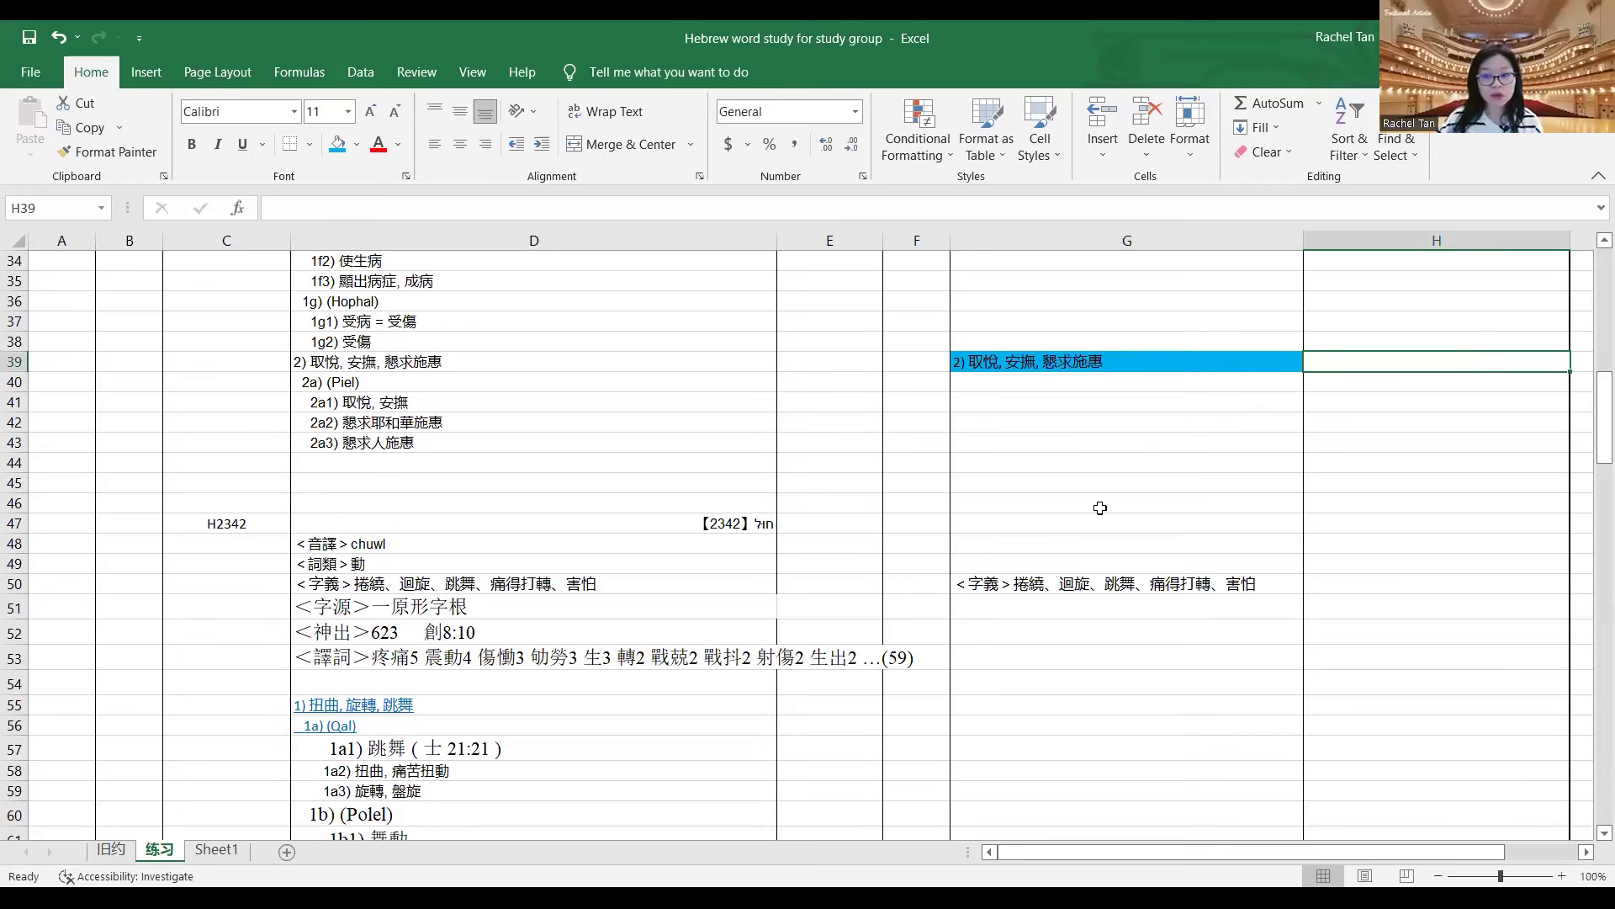
drag(1592, 434, 1592, 339)
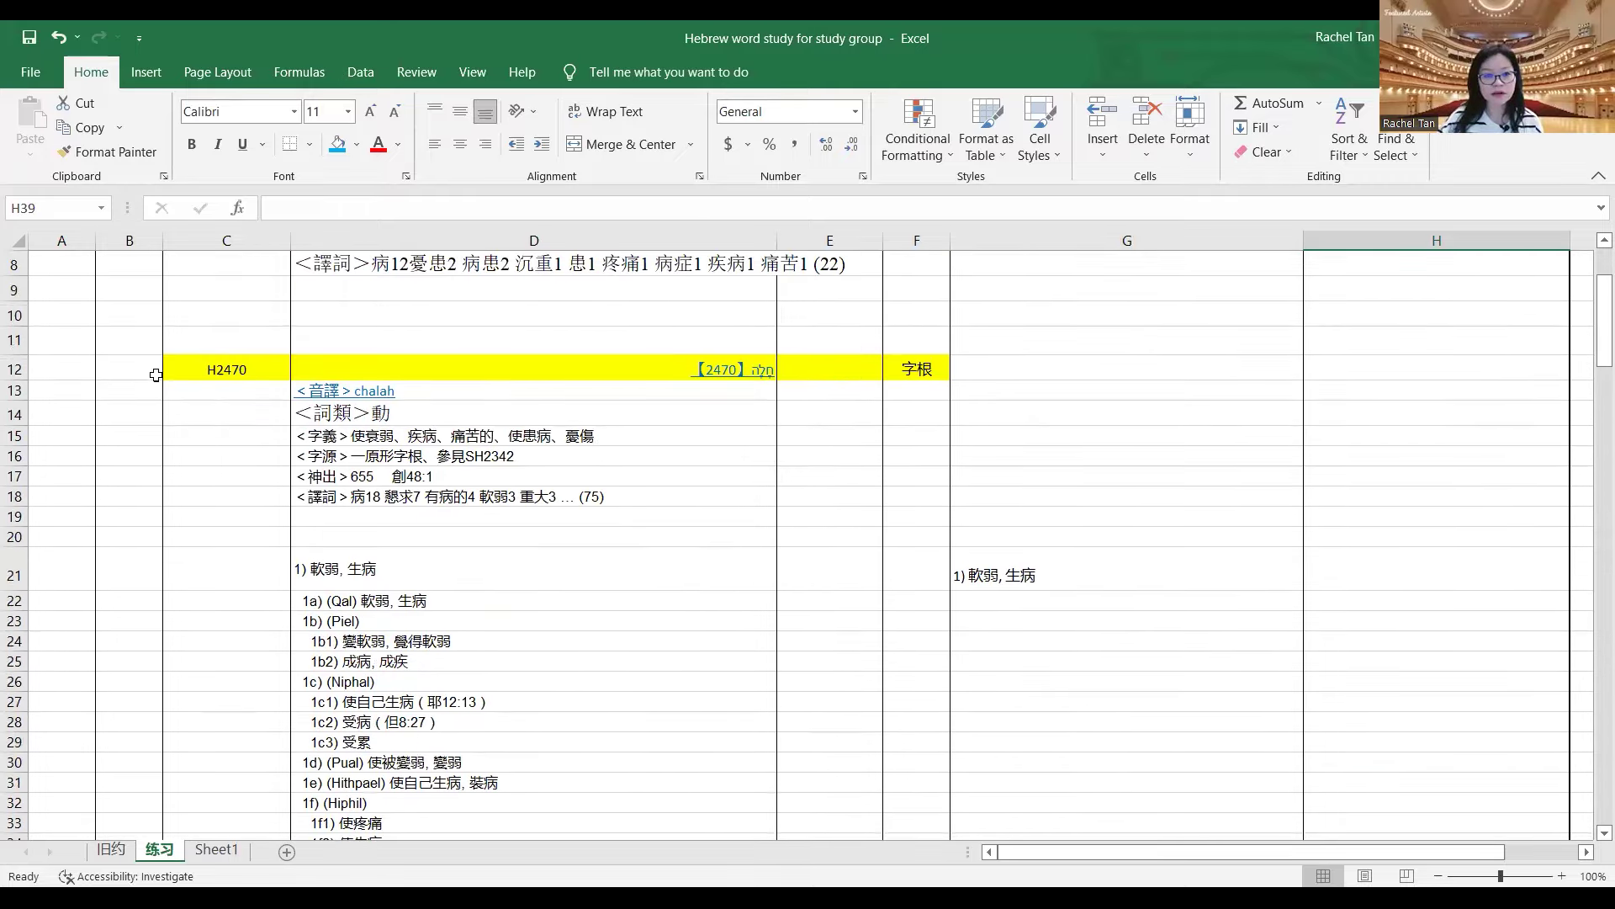
scroll(1526, 434, down, 5)
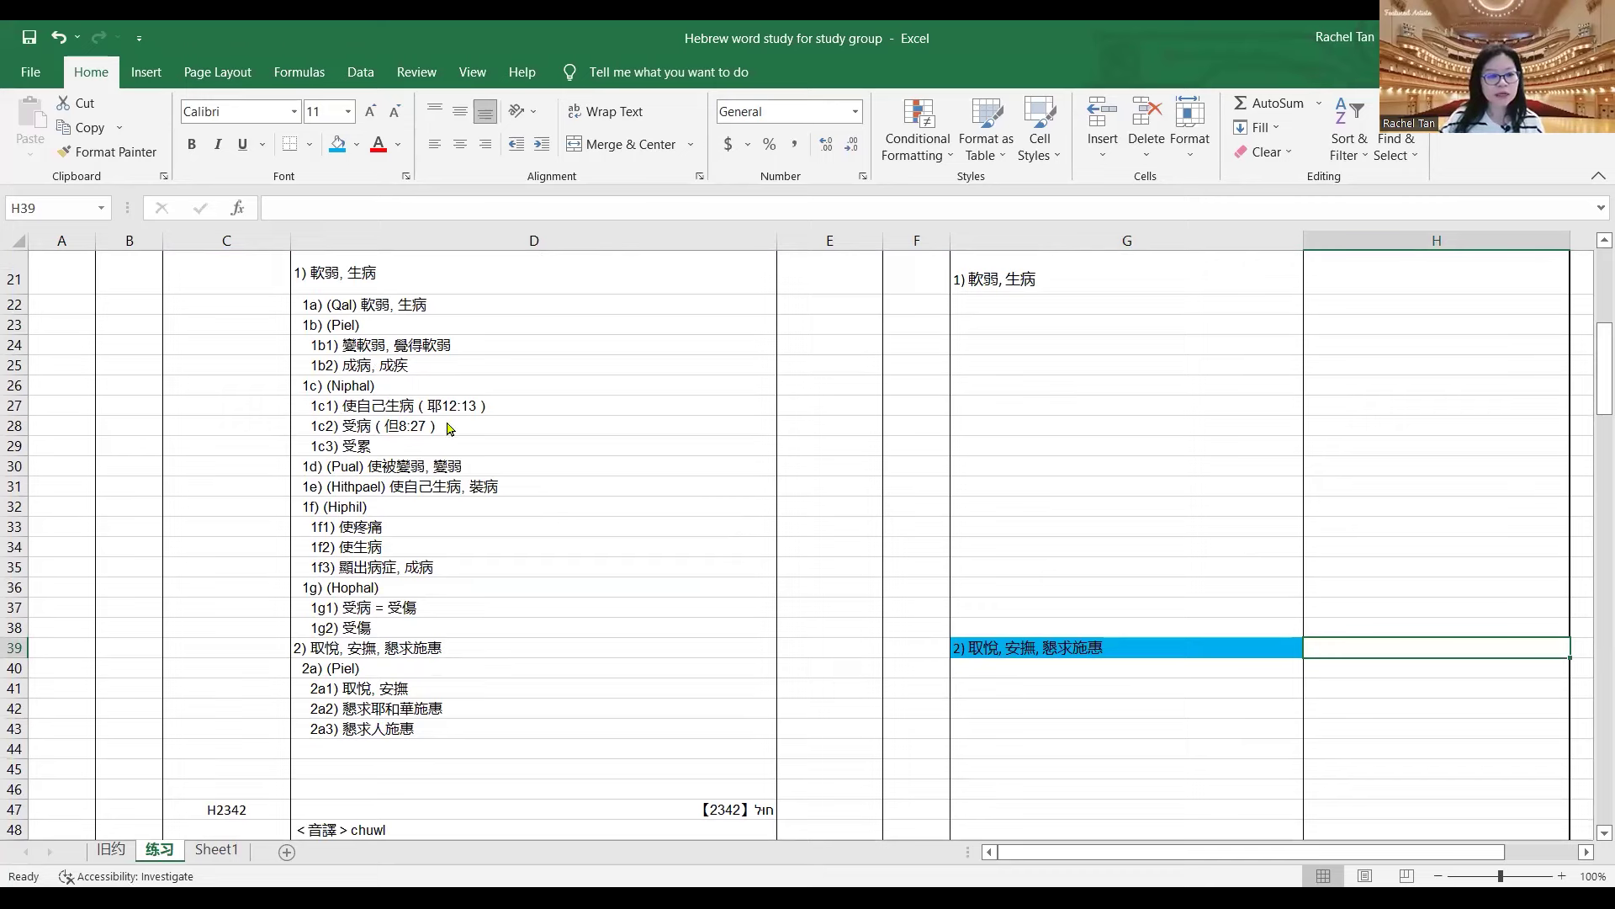
key(alt+Tab)
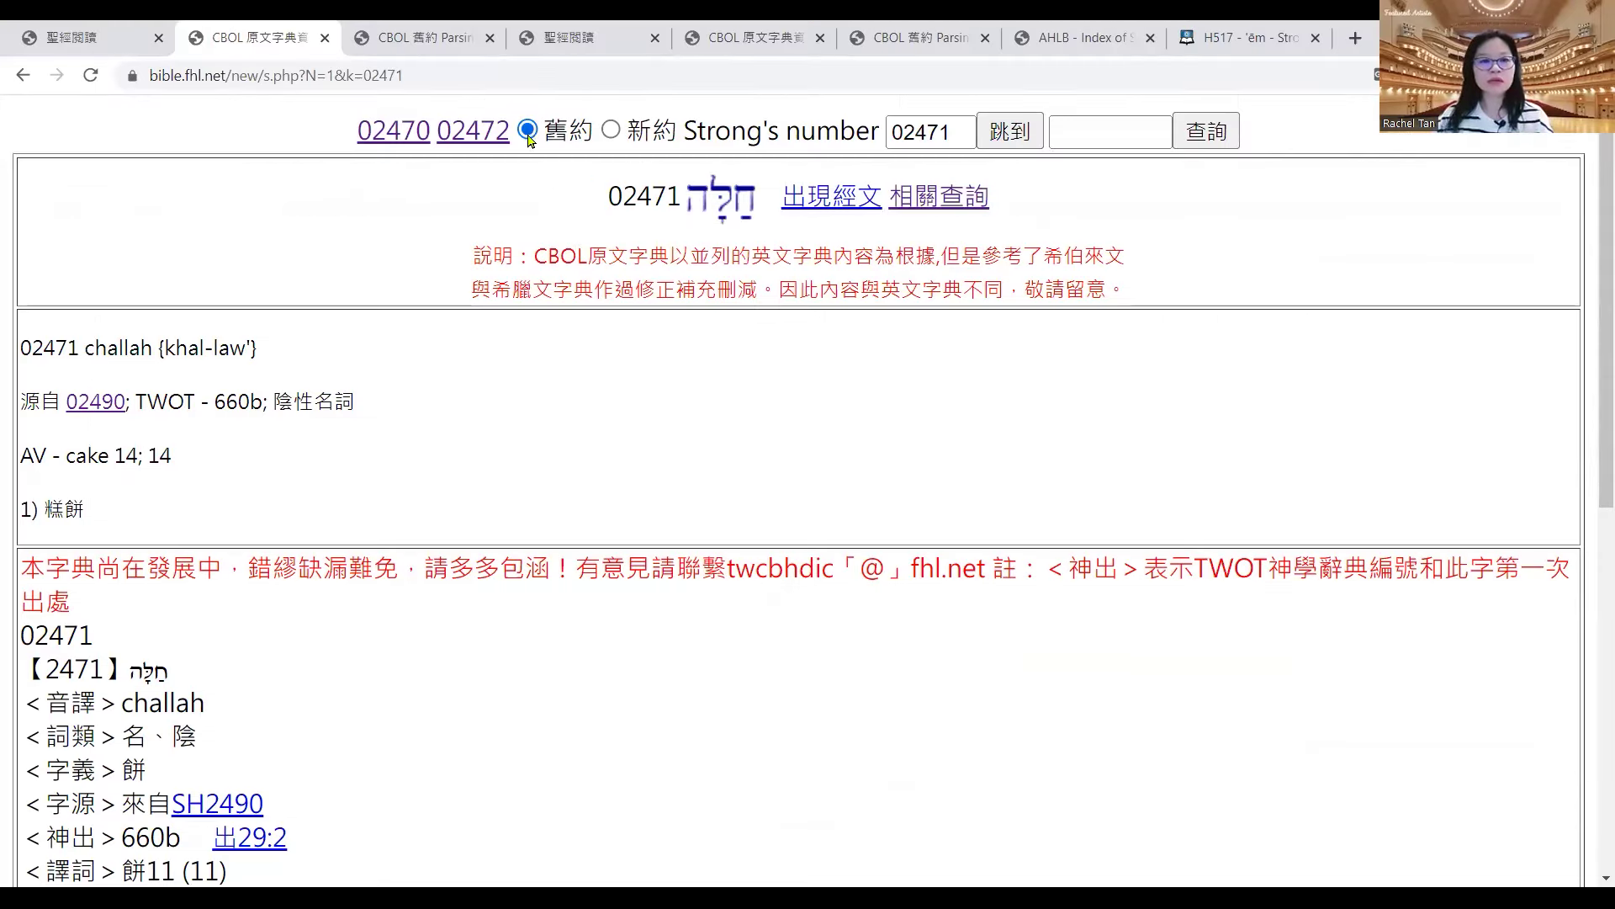
double_click(917, 130)
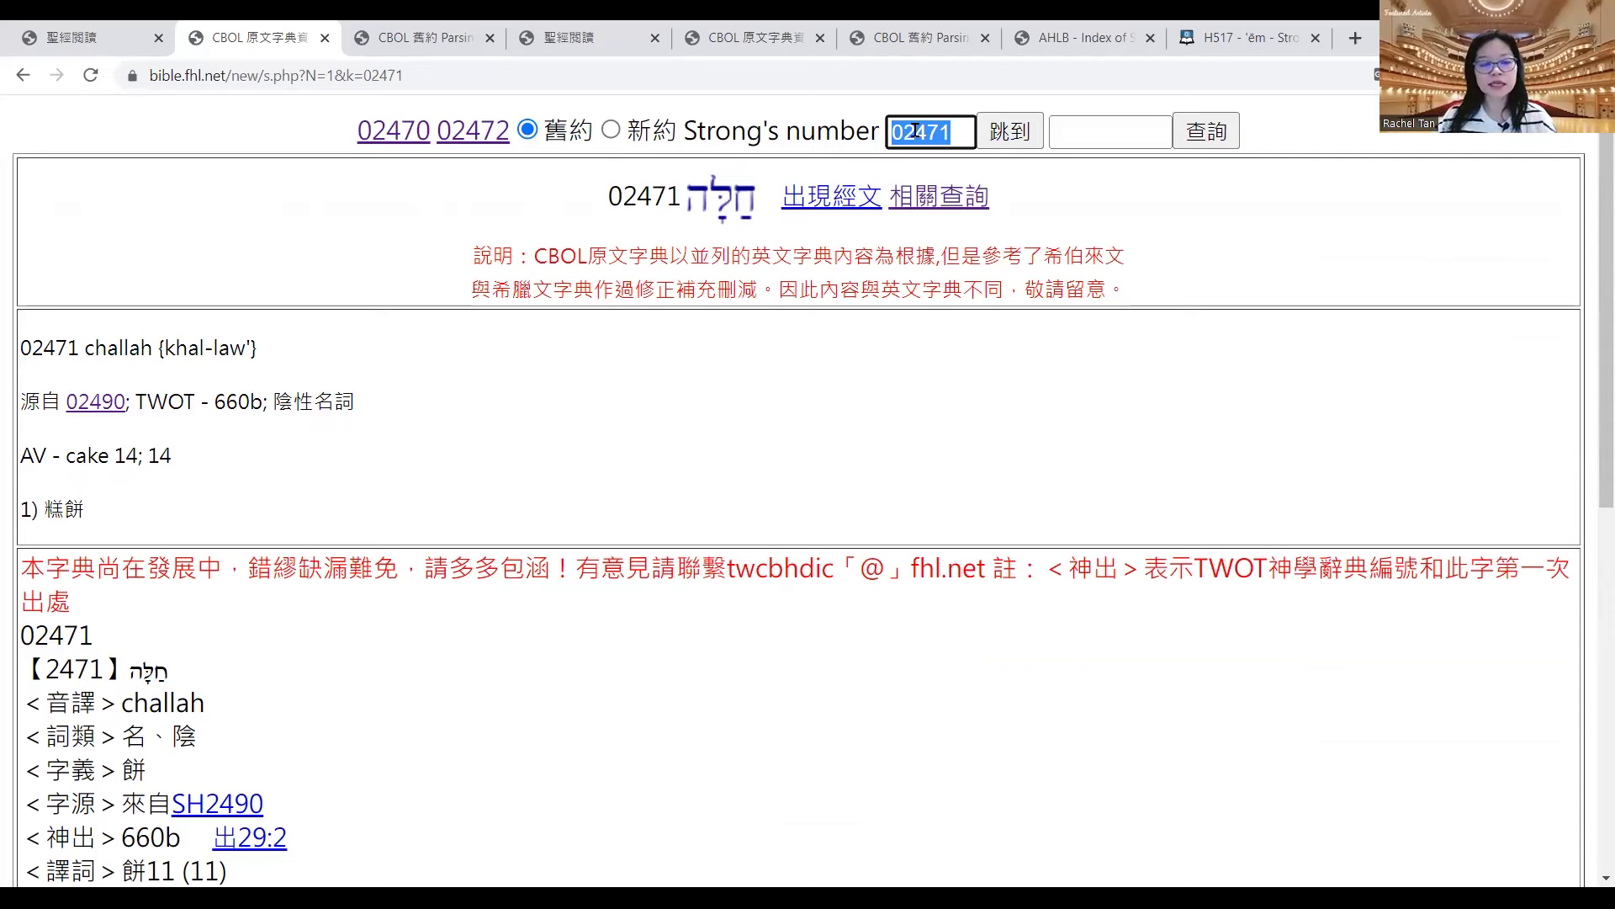
text(24)
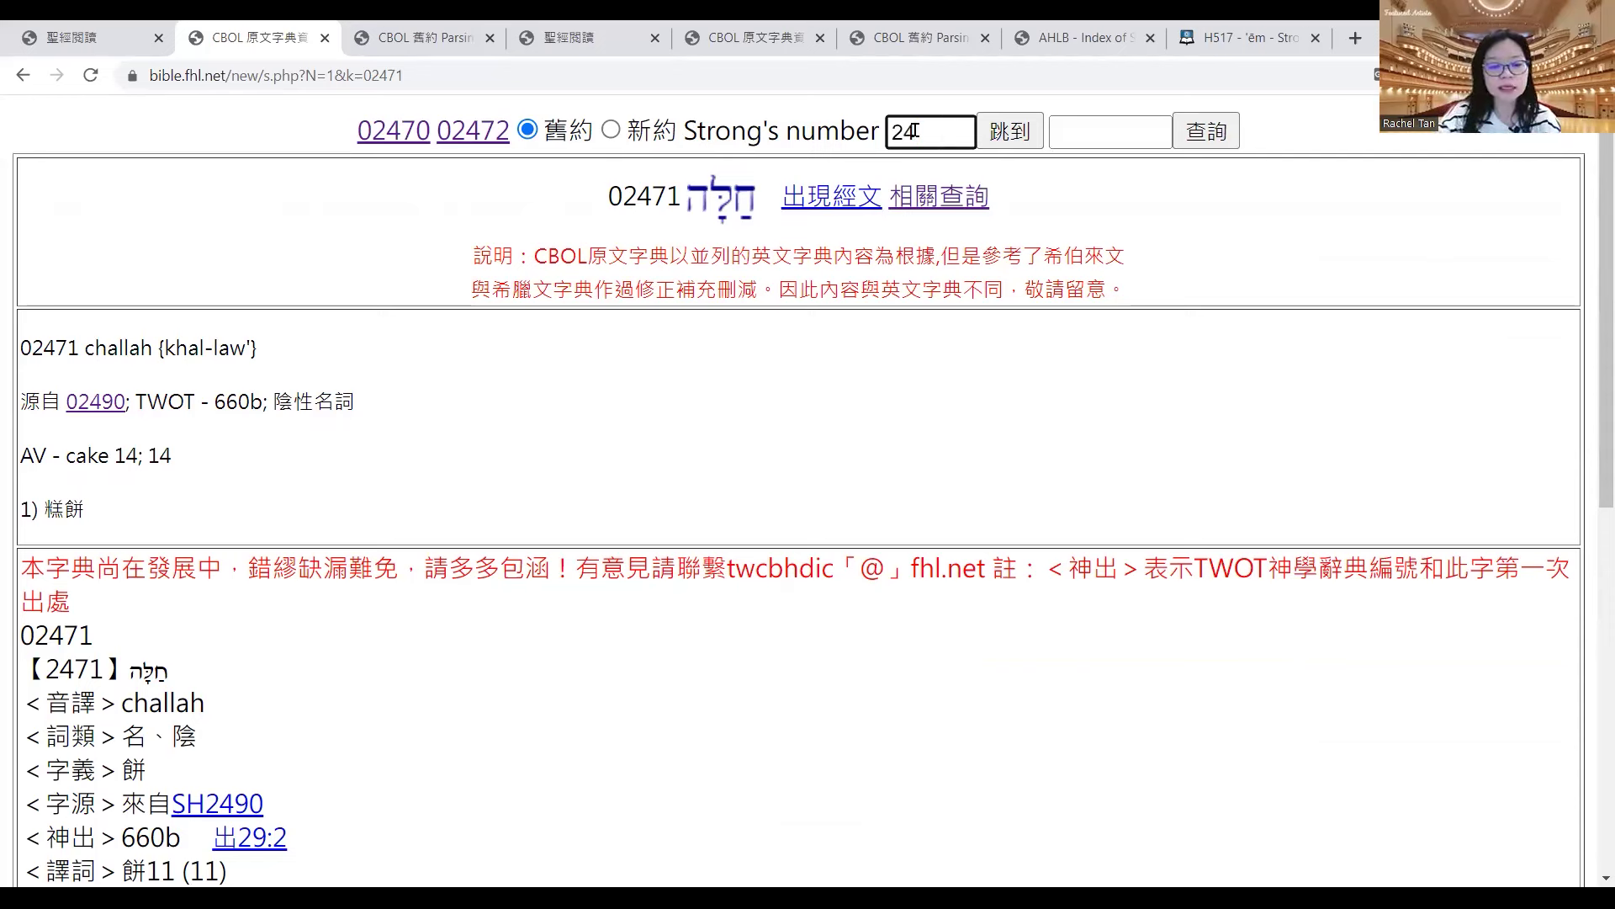
text(70)
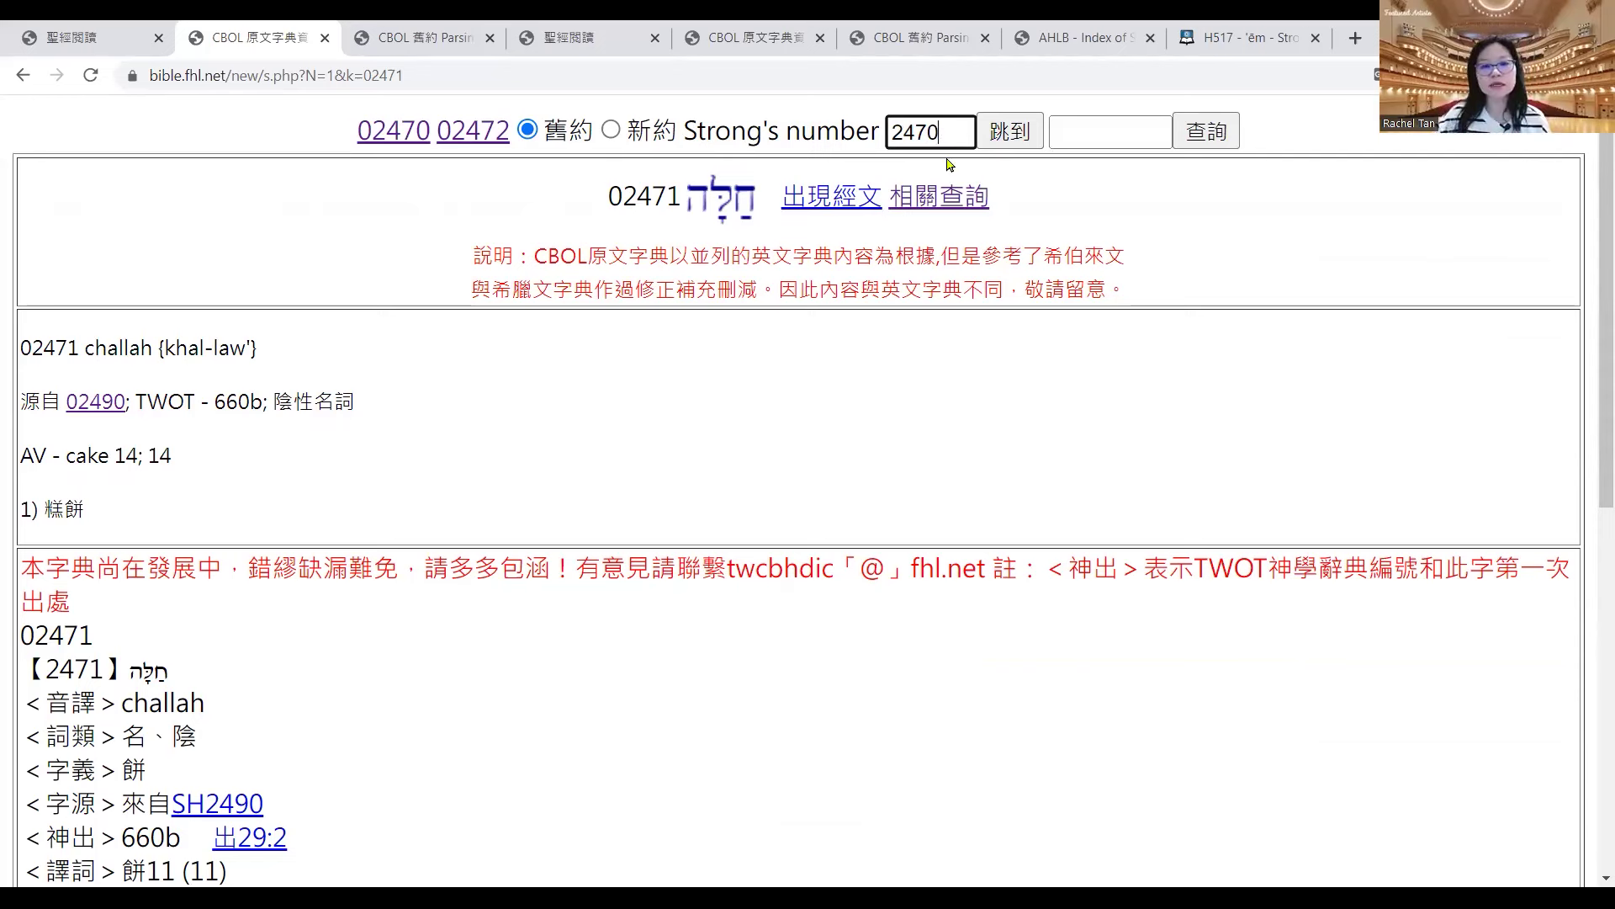
click(1007, 135)
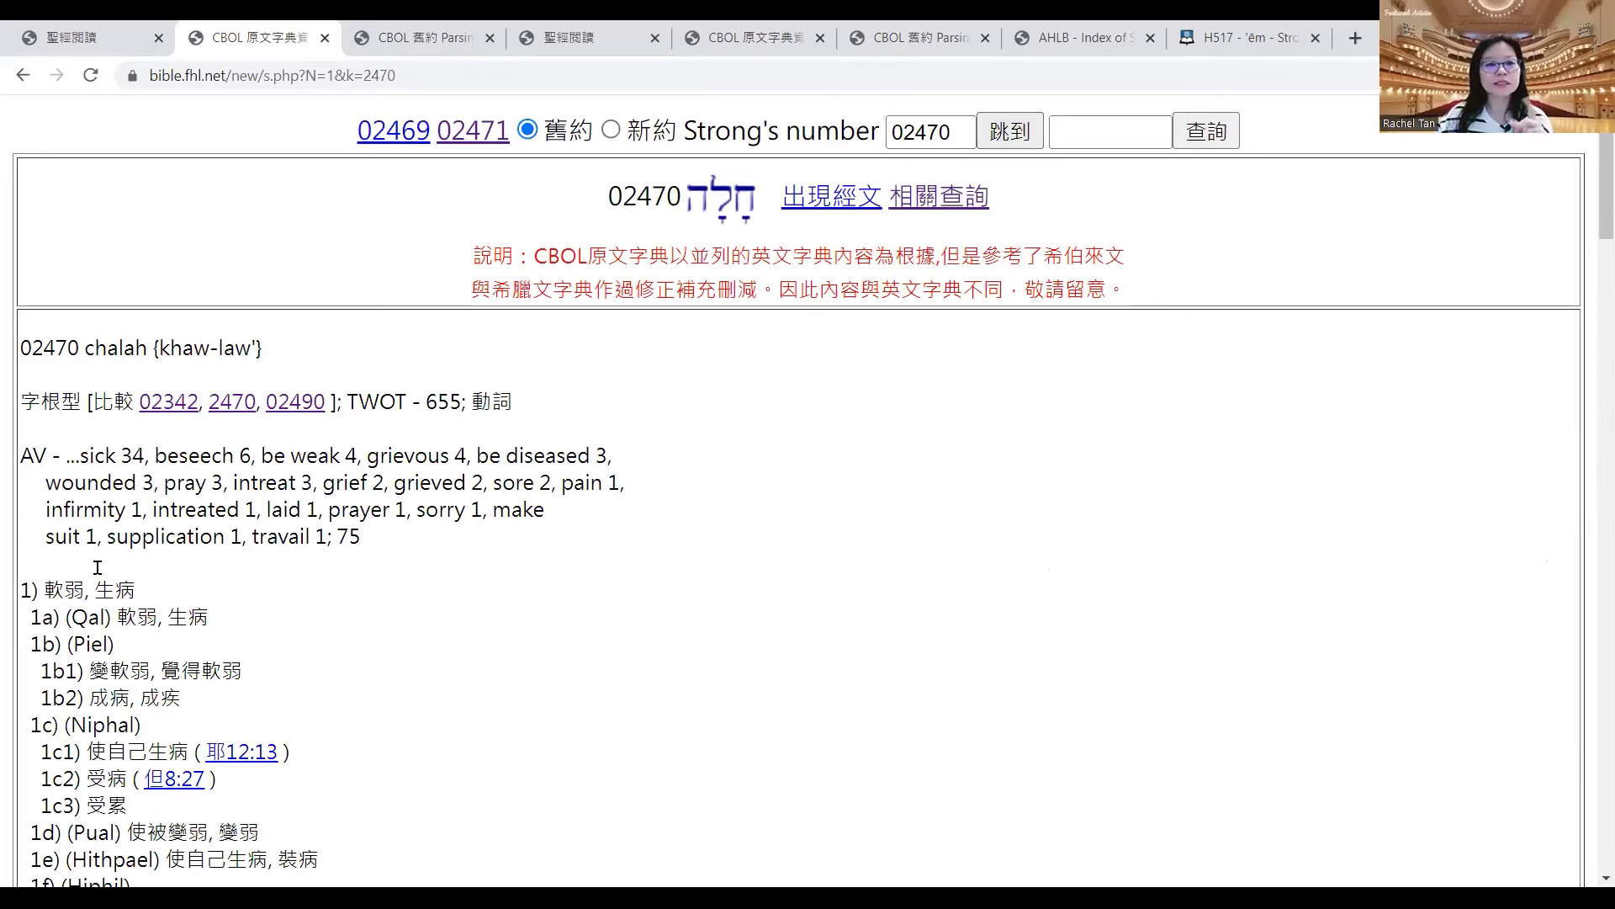
- Review the H2470 meaning list in the CBOL dictionary and mark the second meaning, 取悅, 安撫, 懇求施惠
scroll(1594, 214, down, 3)
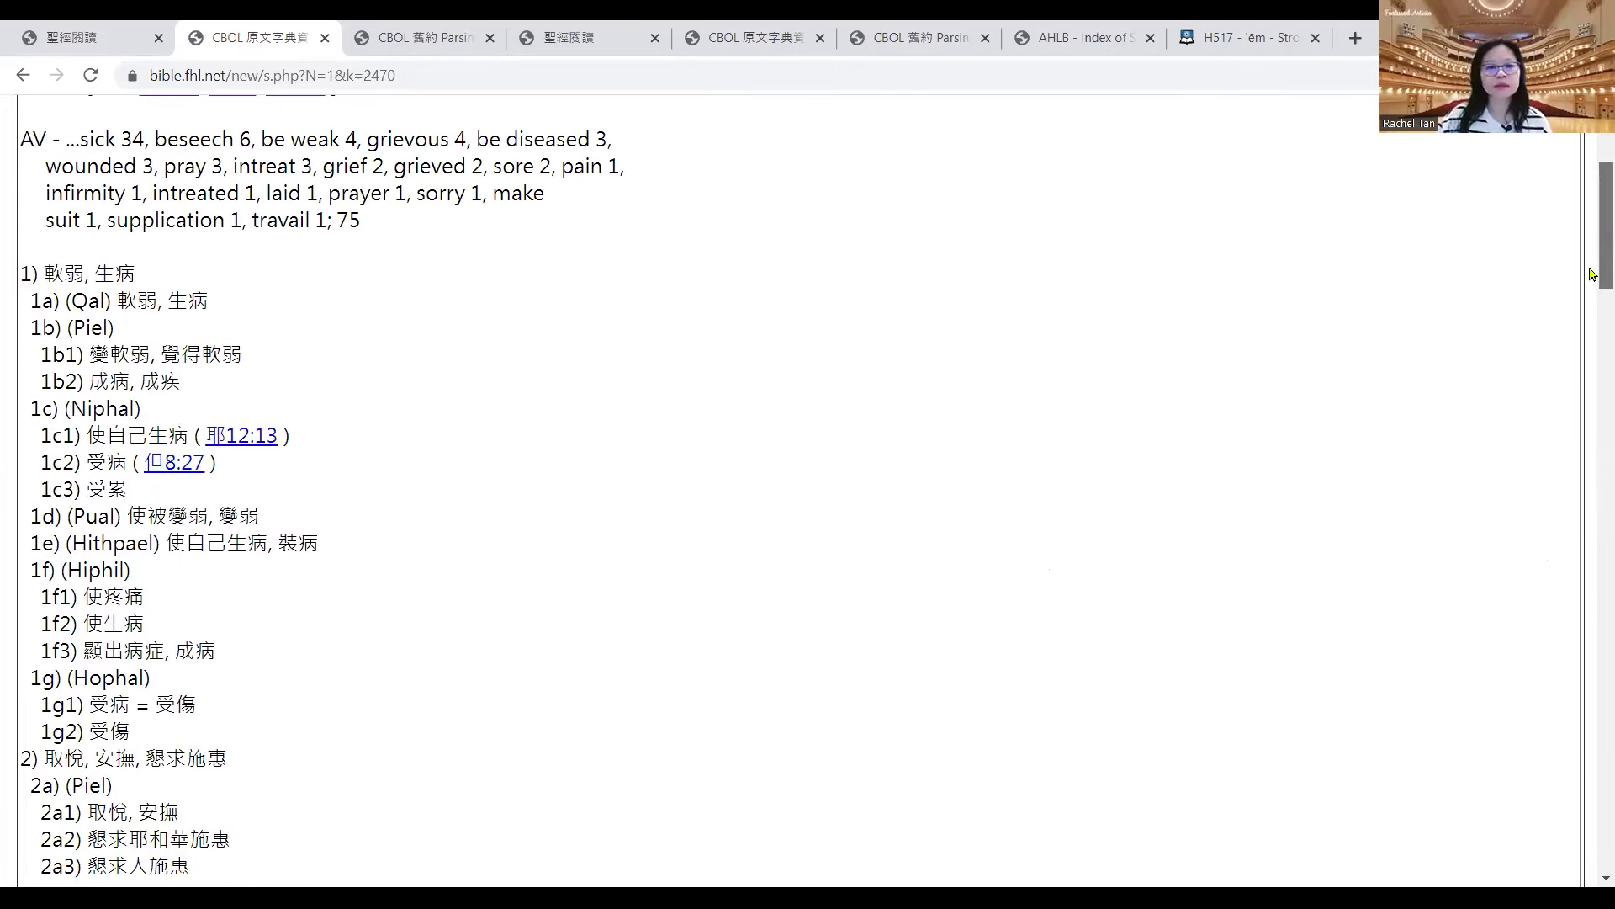
scroll(1592, 278, down, 2)
scroll(1591, 286, up, 1)
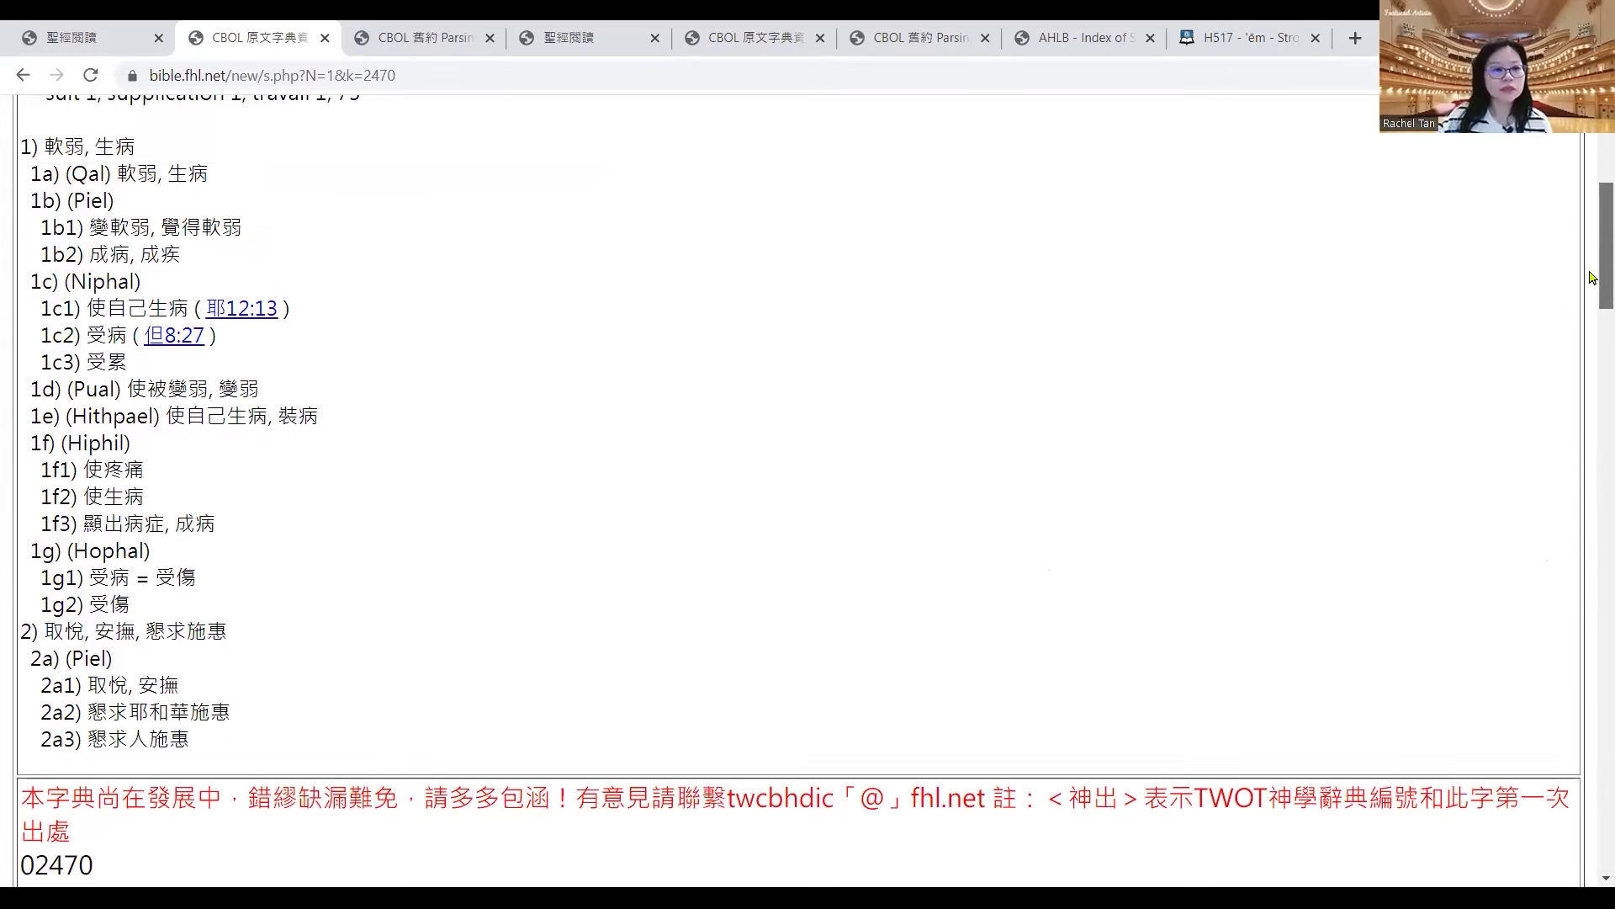
drag(46, 630, 260, 632)
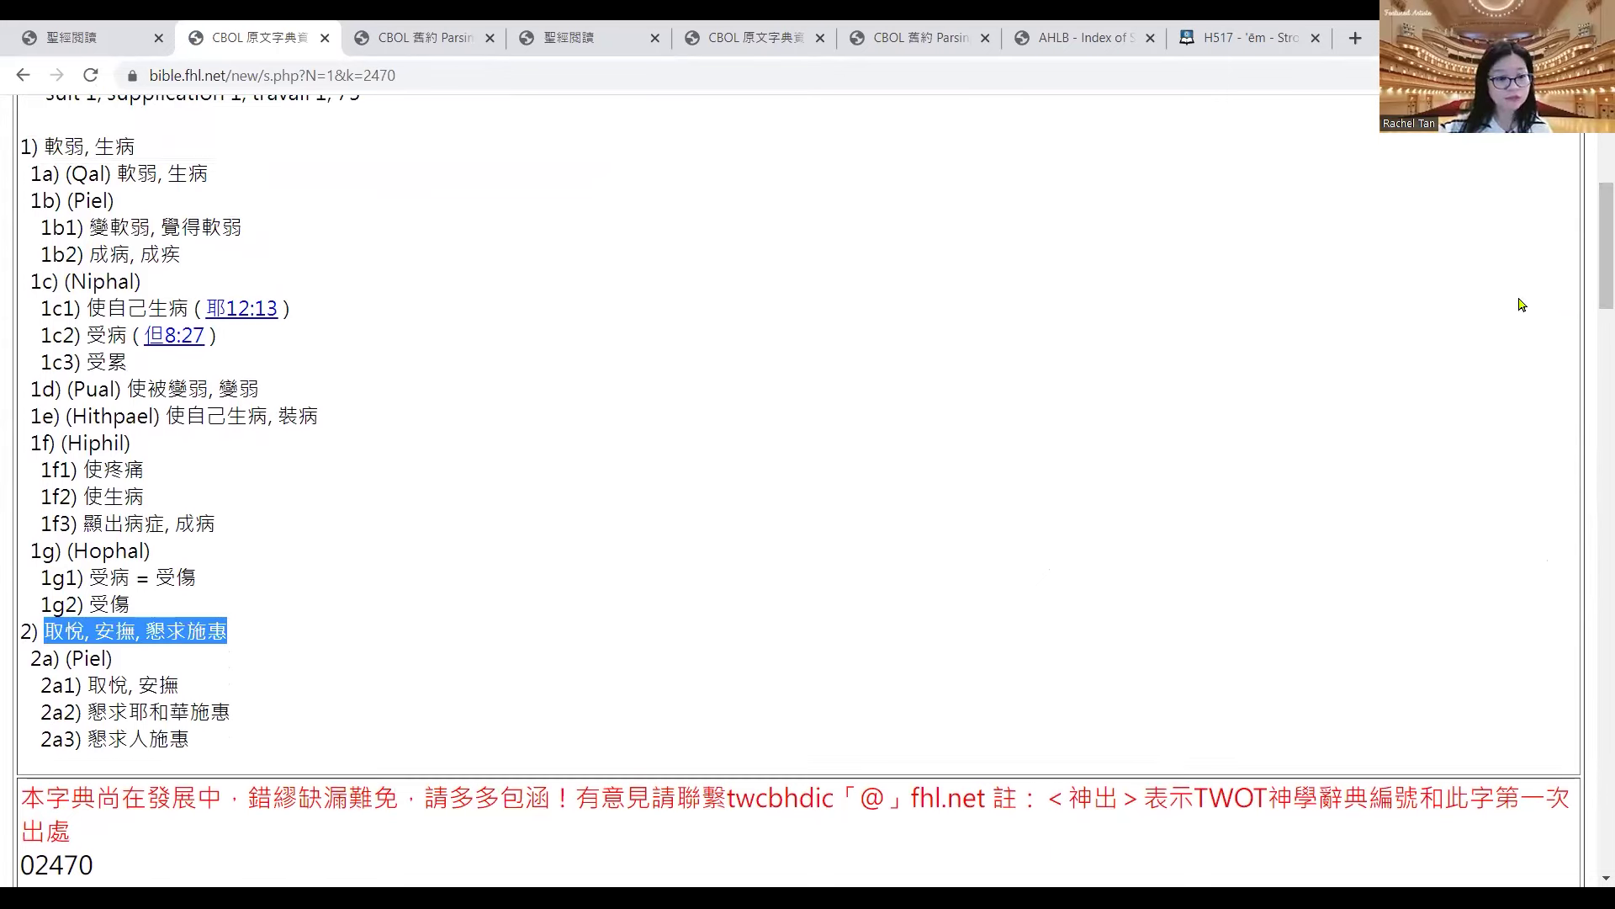
scroll(1590, 253, down, 1)
scroll(1590, 254, down, 3)
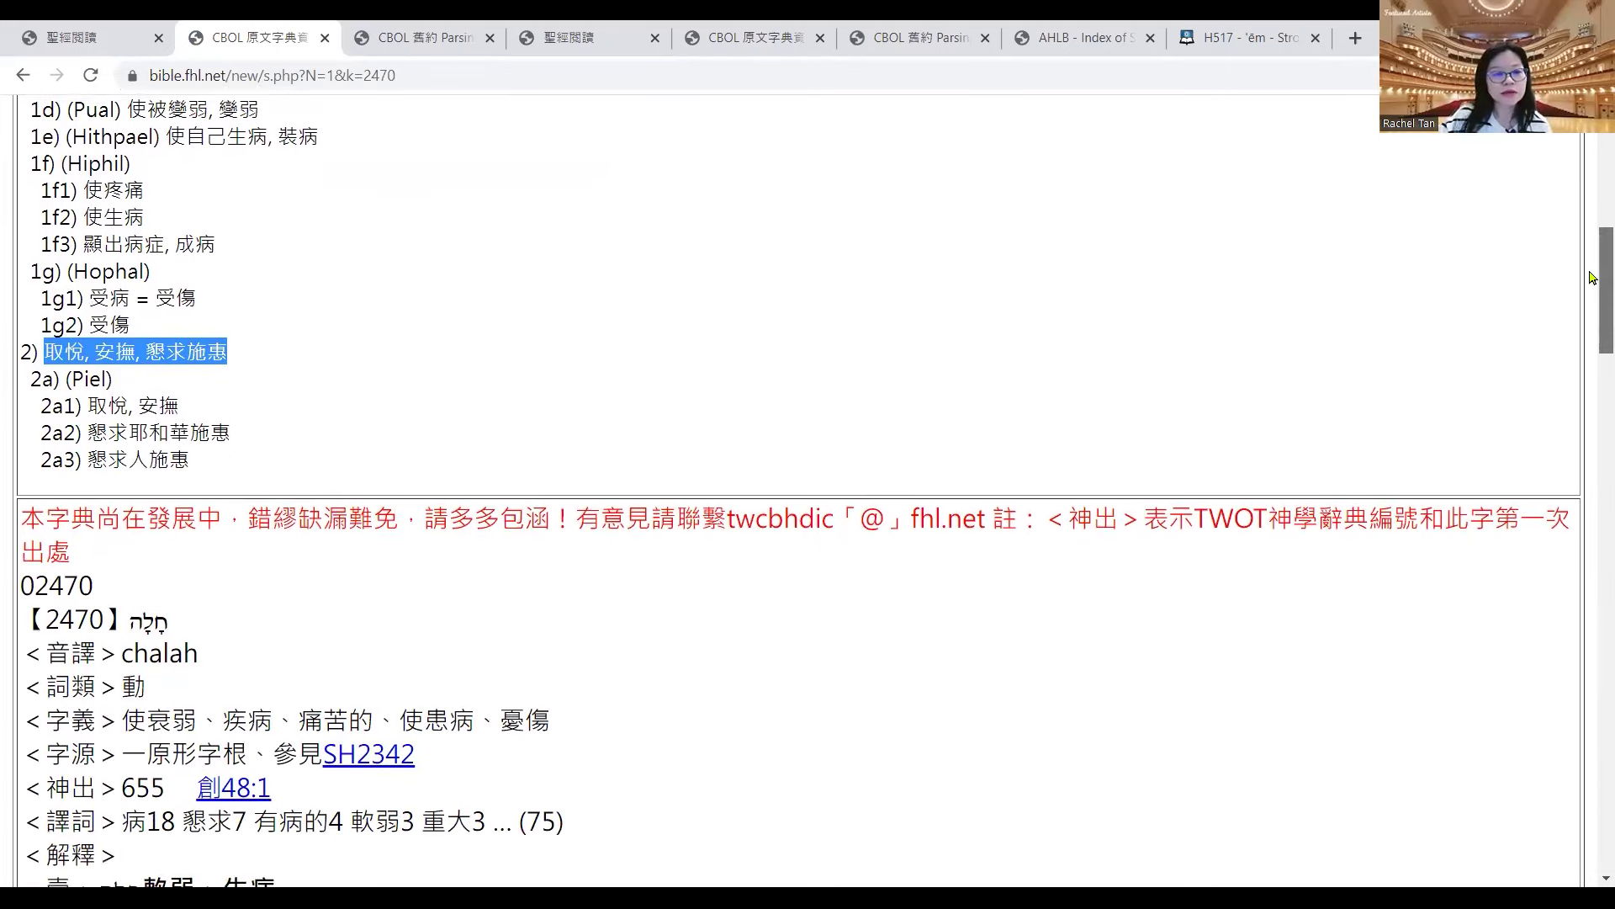
- Read through H2470's detailed explanation to section 貳, the Piel usages of 懇求 with their verse references
scroll(1591, 299, down, 6)
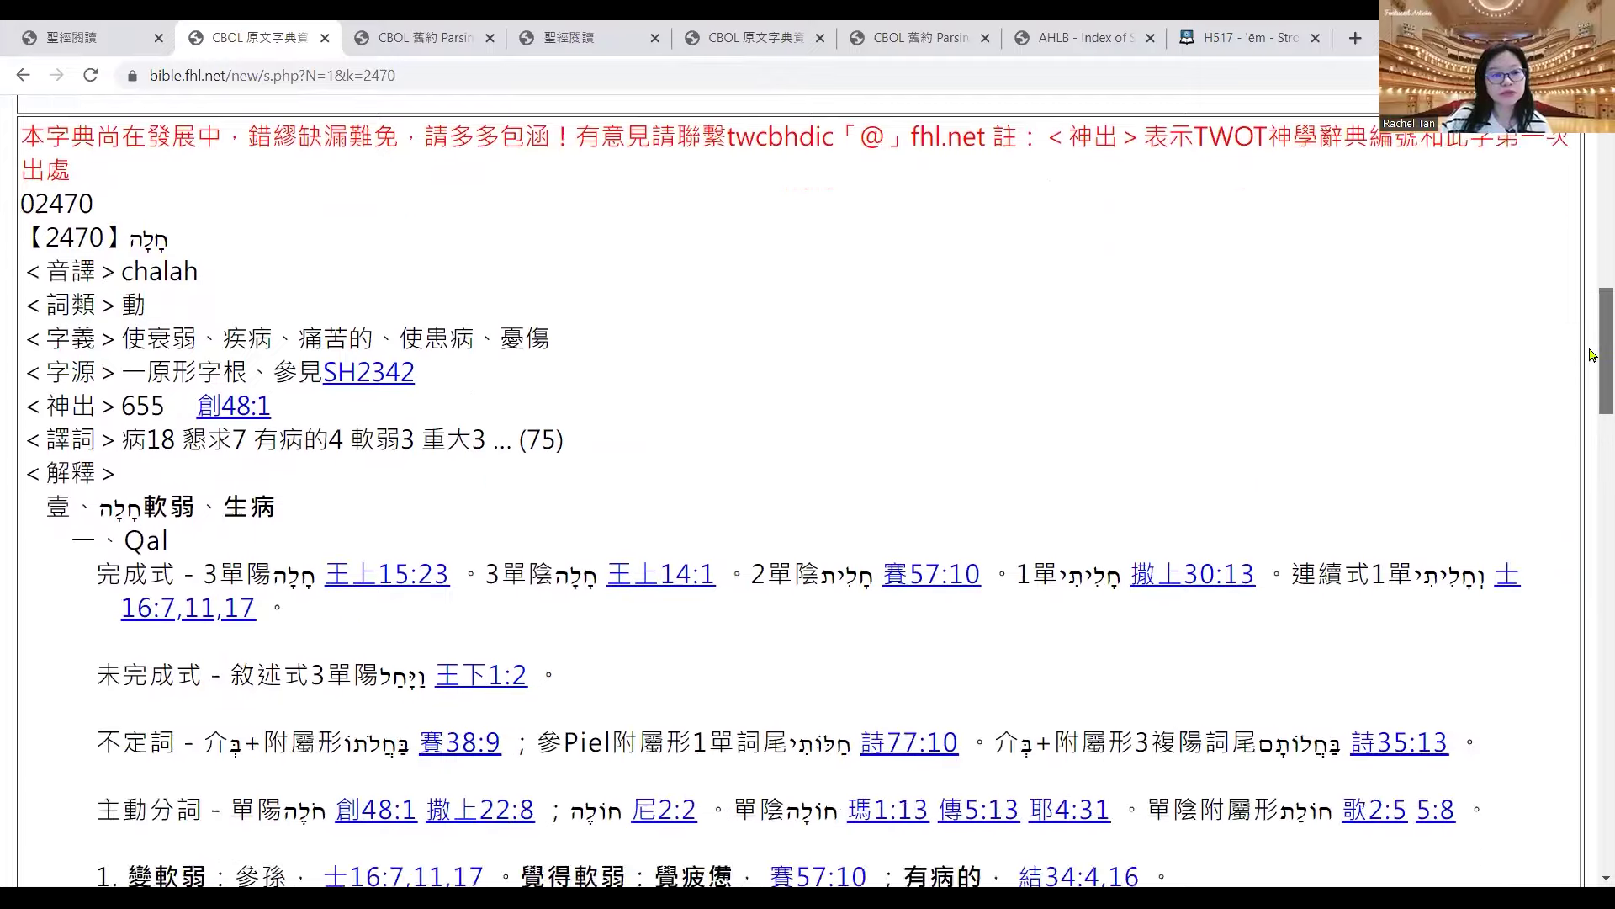
scroll(1593, 406, down, 9)
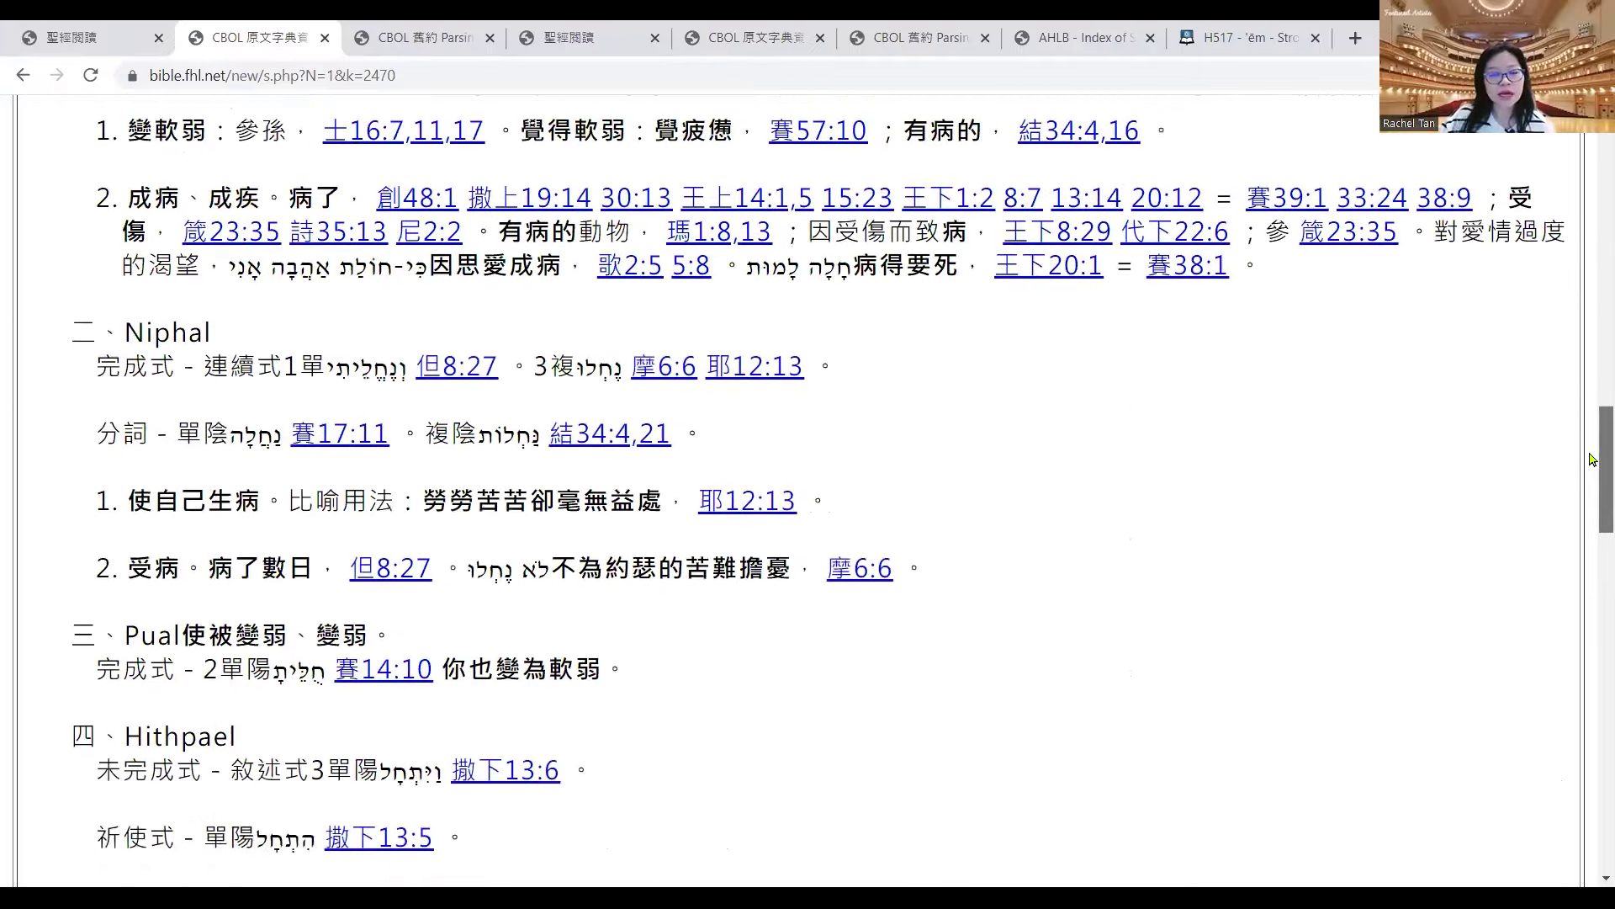
scroll(1591, 525, down, 10)
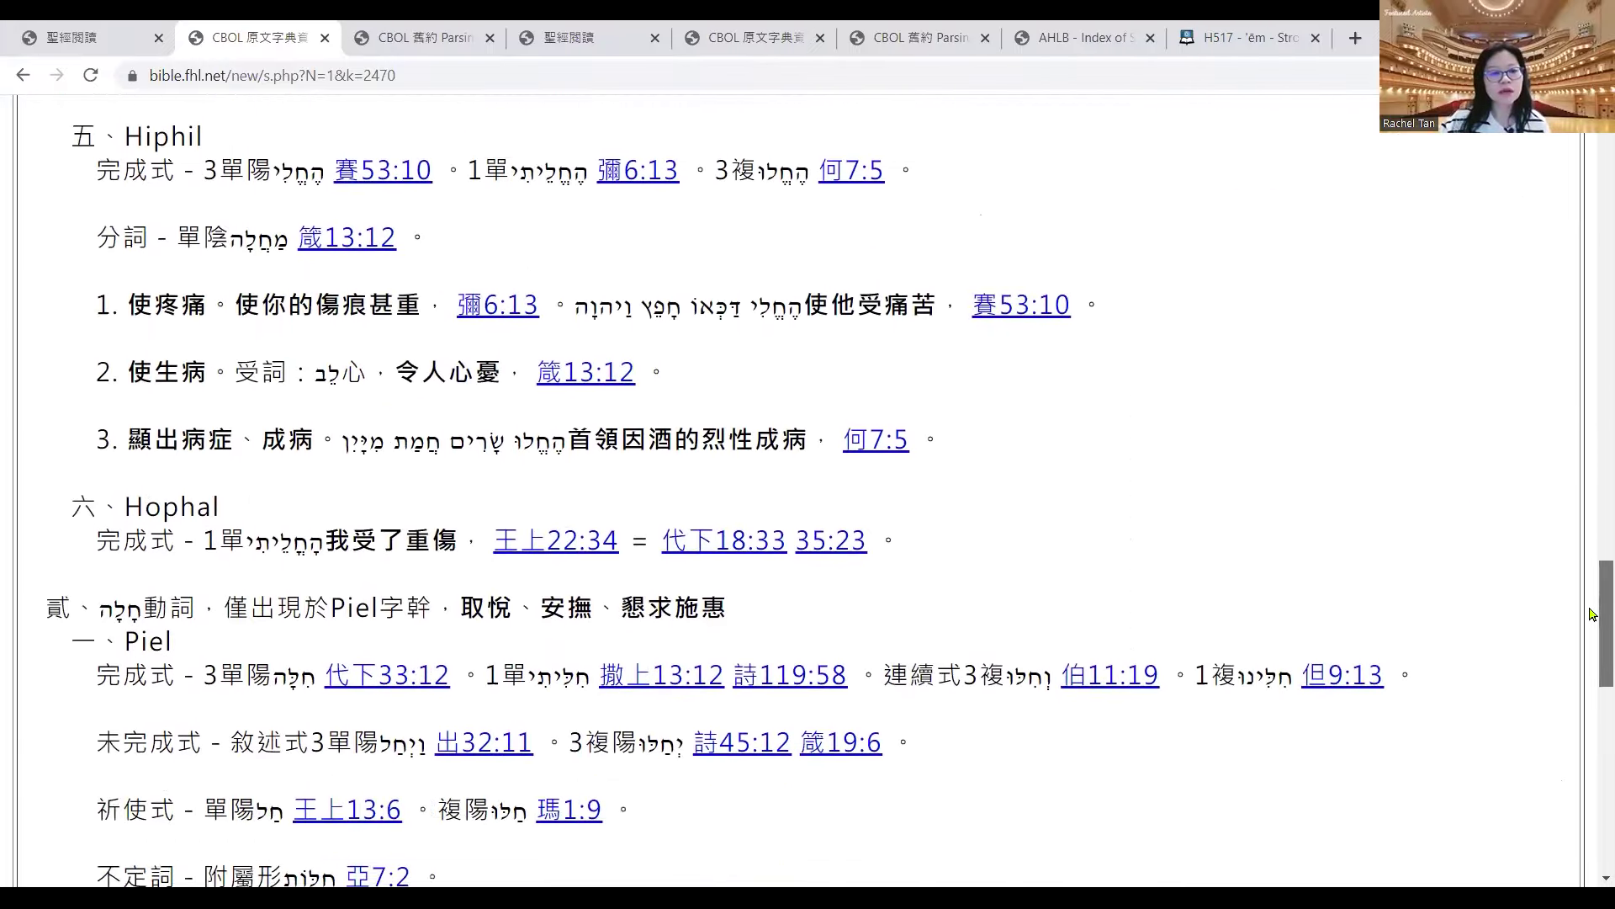
scroll(1591, 625, down, 4)
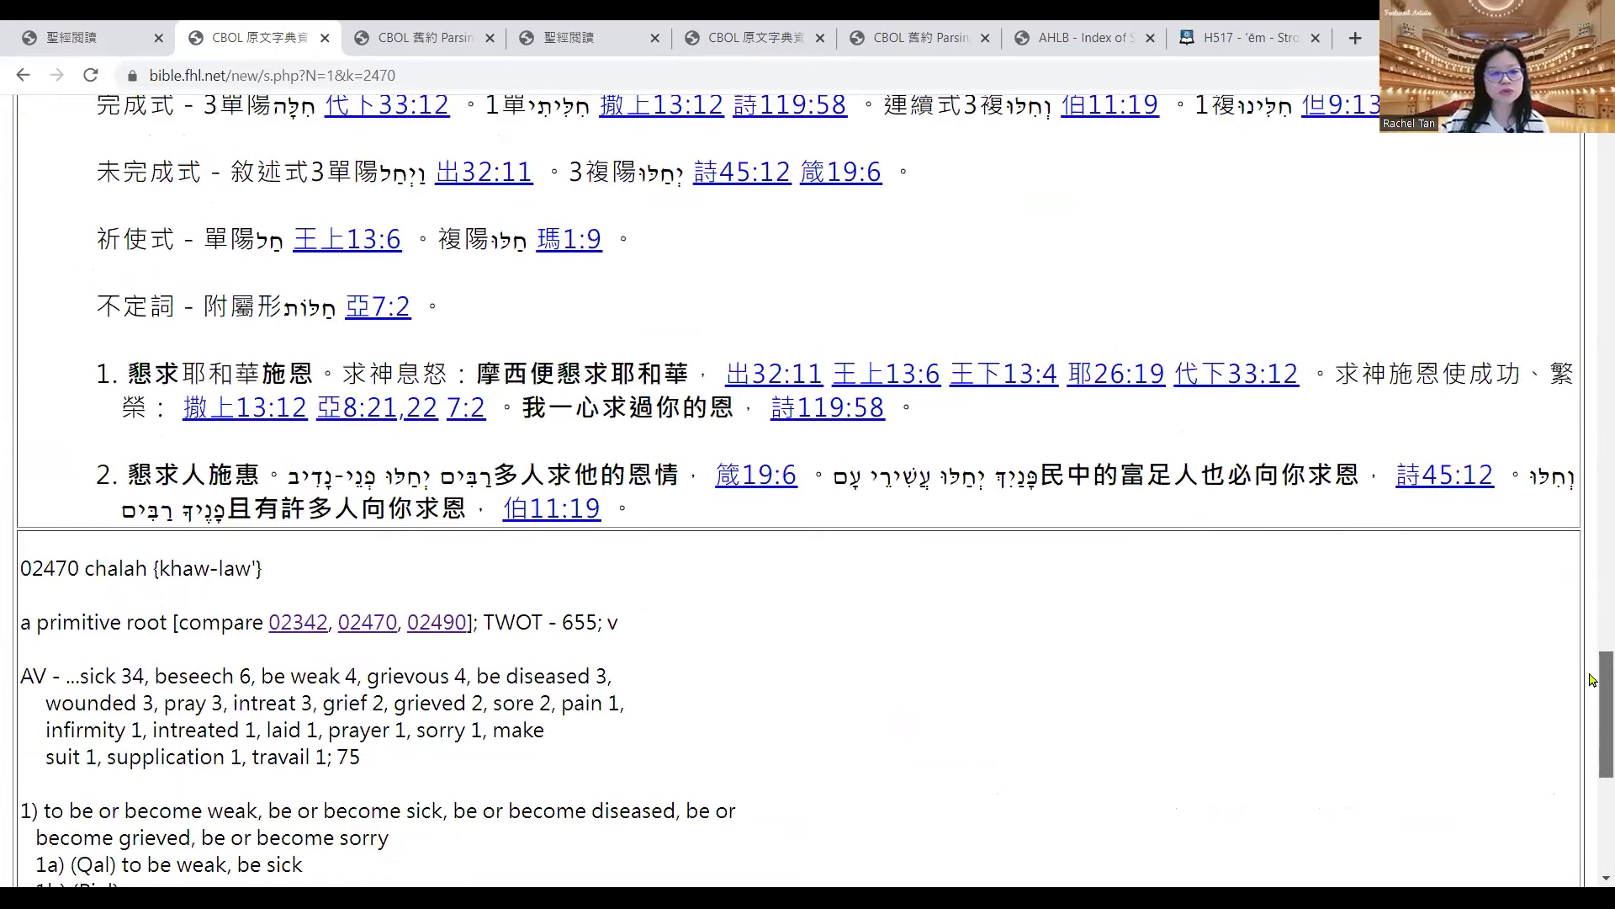
scroll(271, 458, up, 2)
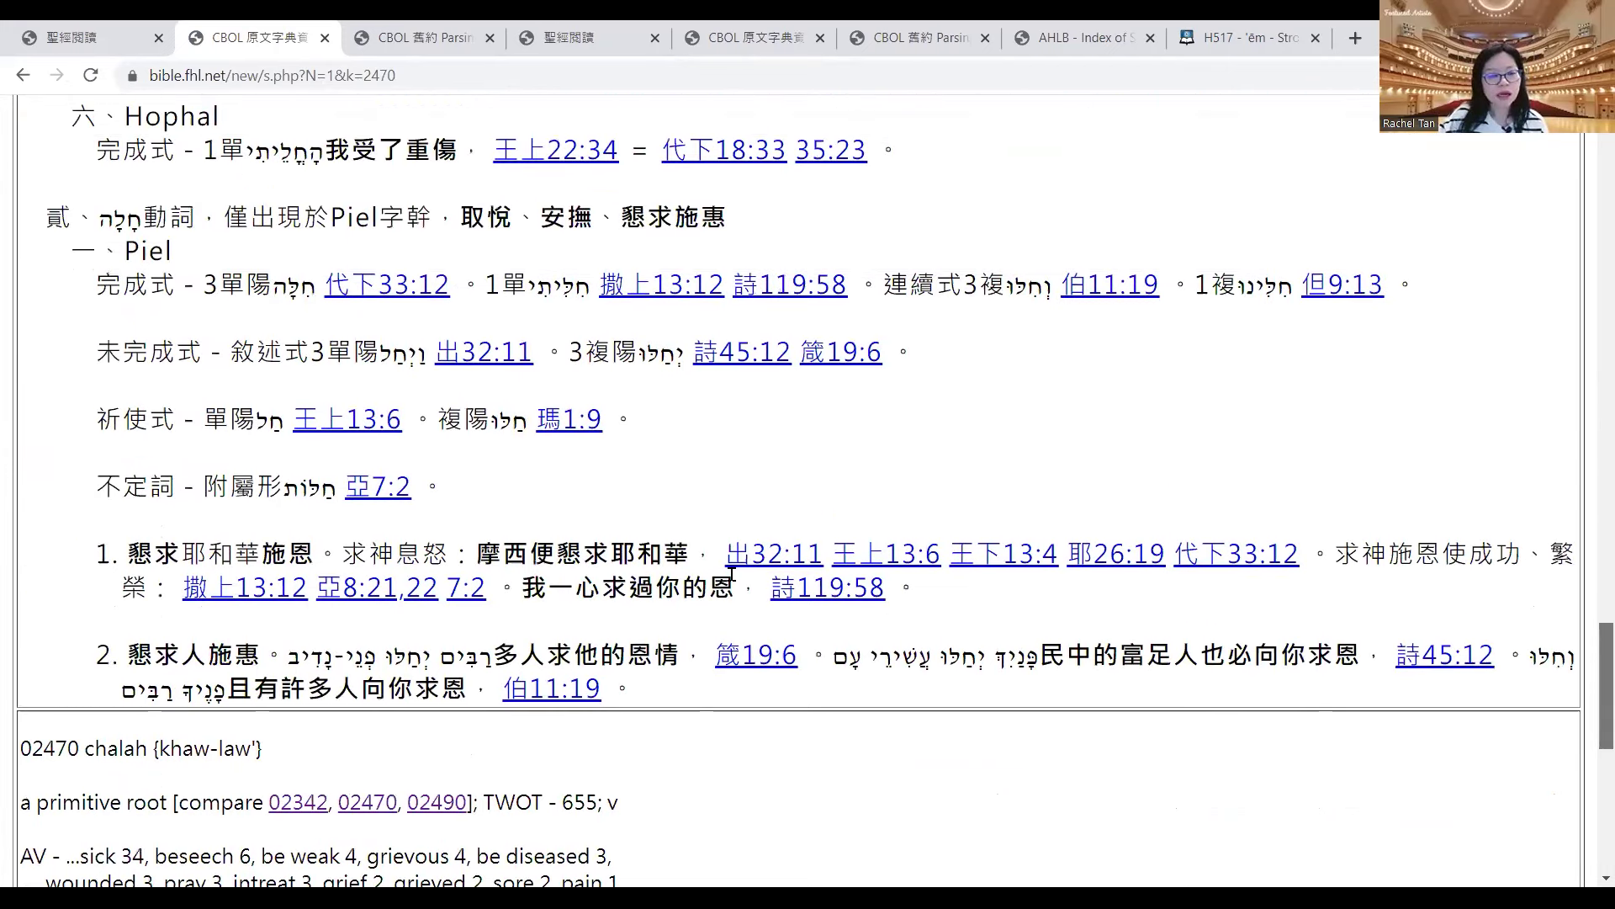
drag(44, 217, 403, 221)
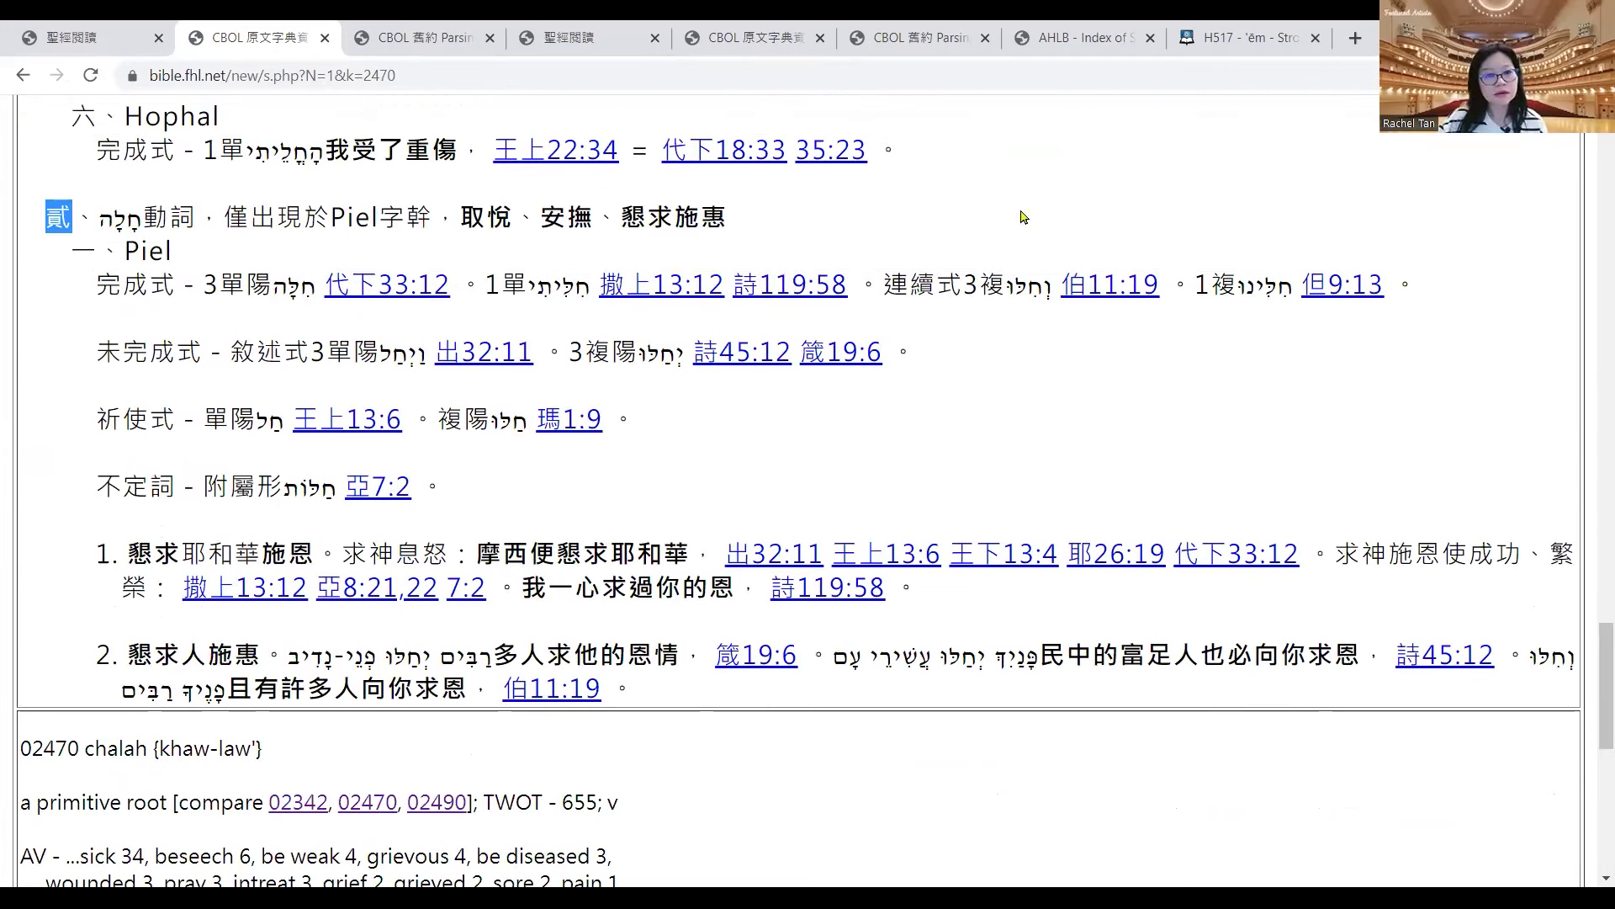
click(195, 200)
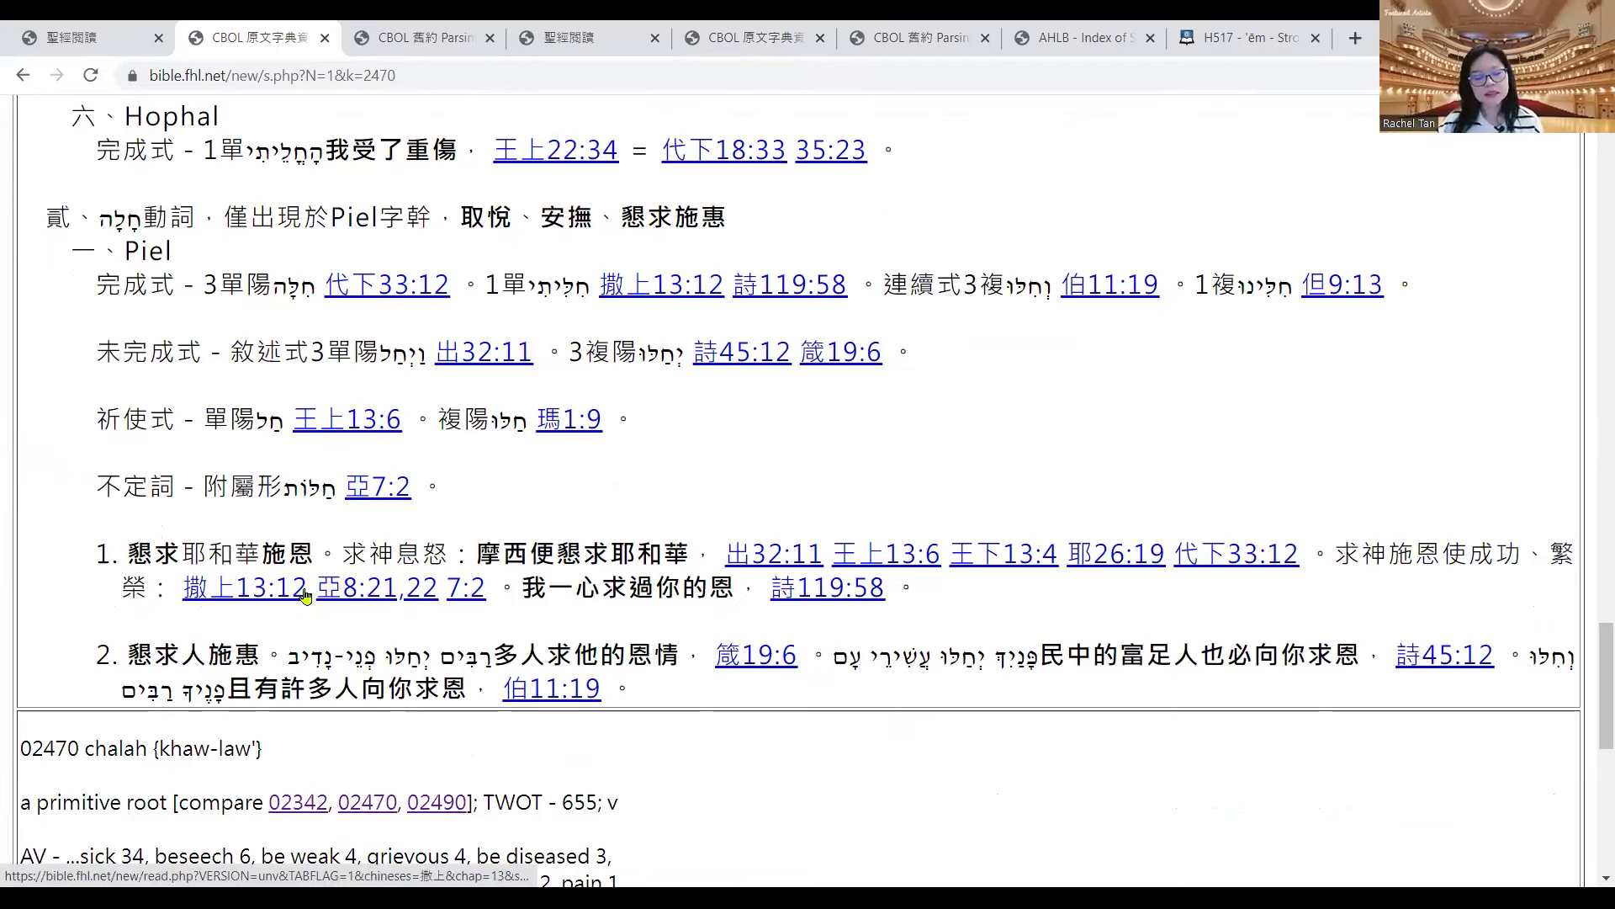
- Open 王上13:6 from the 懇求 references and mark 禱告 and 恩典 in the verse text
click(892, 566)
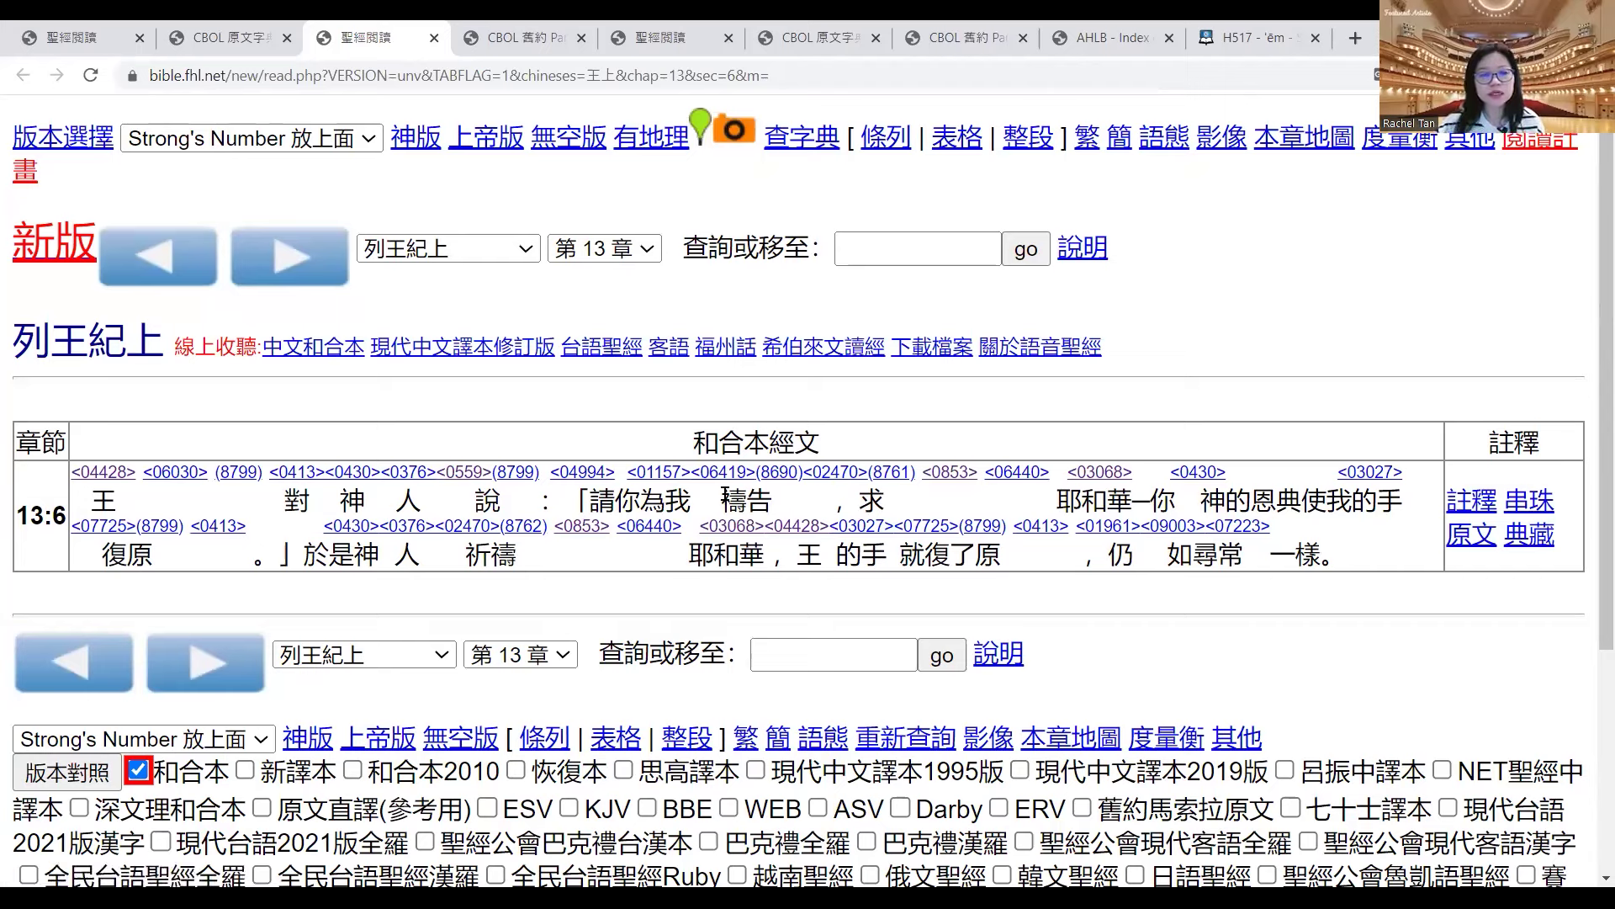
drag(725, 497, 770, 501)
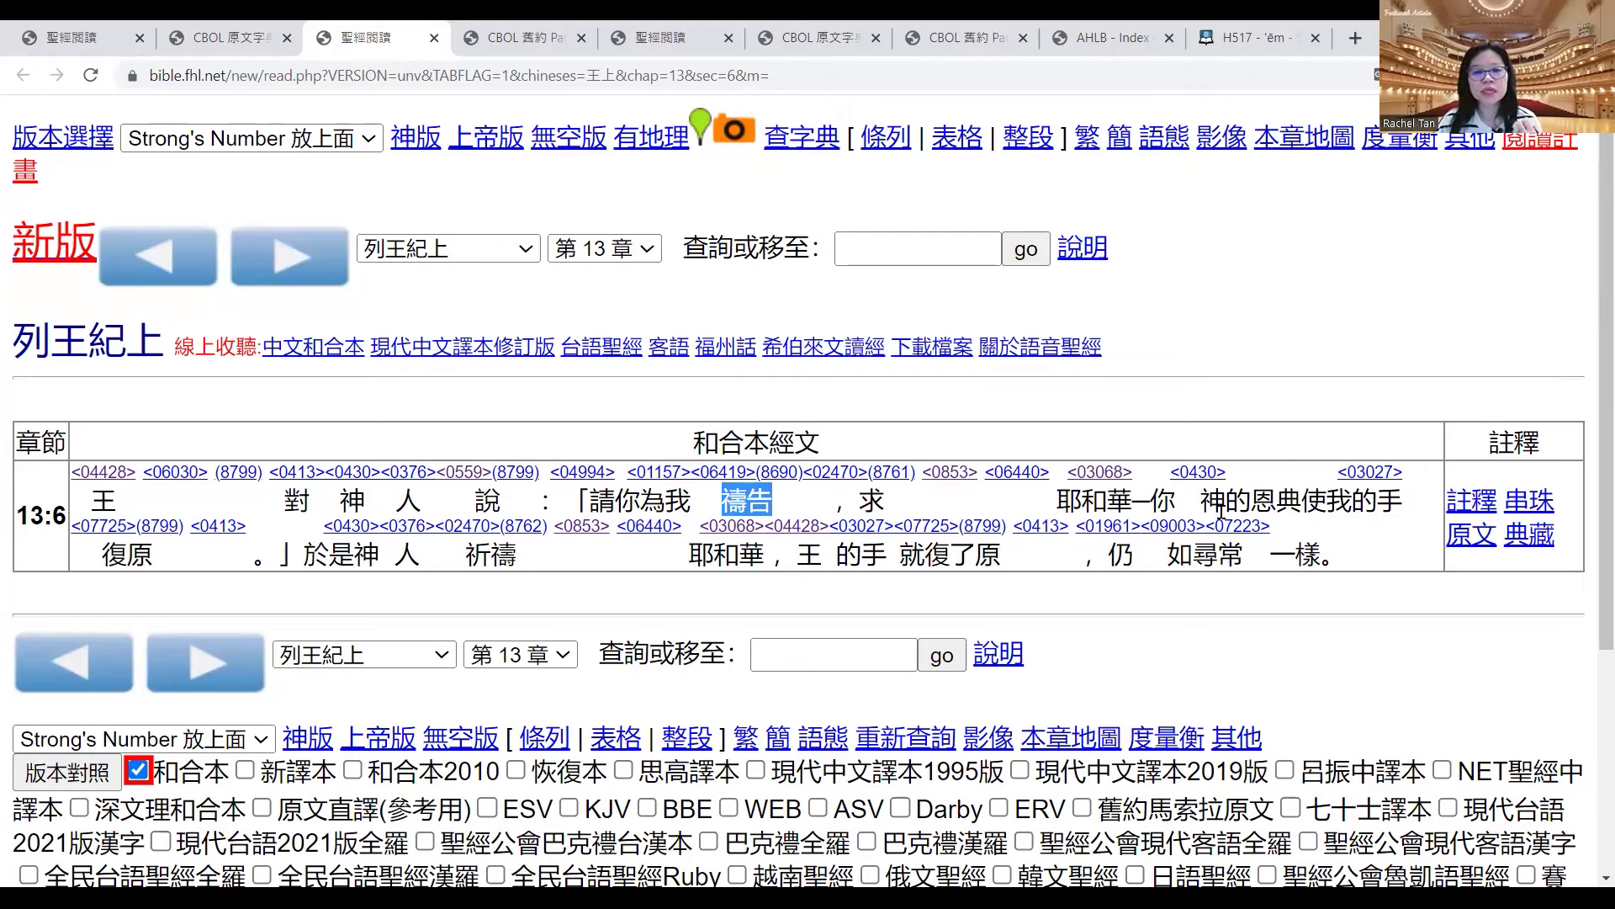
click(1251, 496)
drag(1250, 497, 1286, 510)
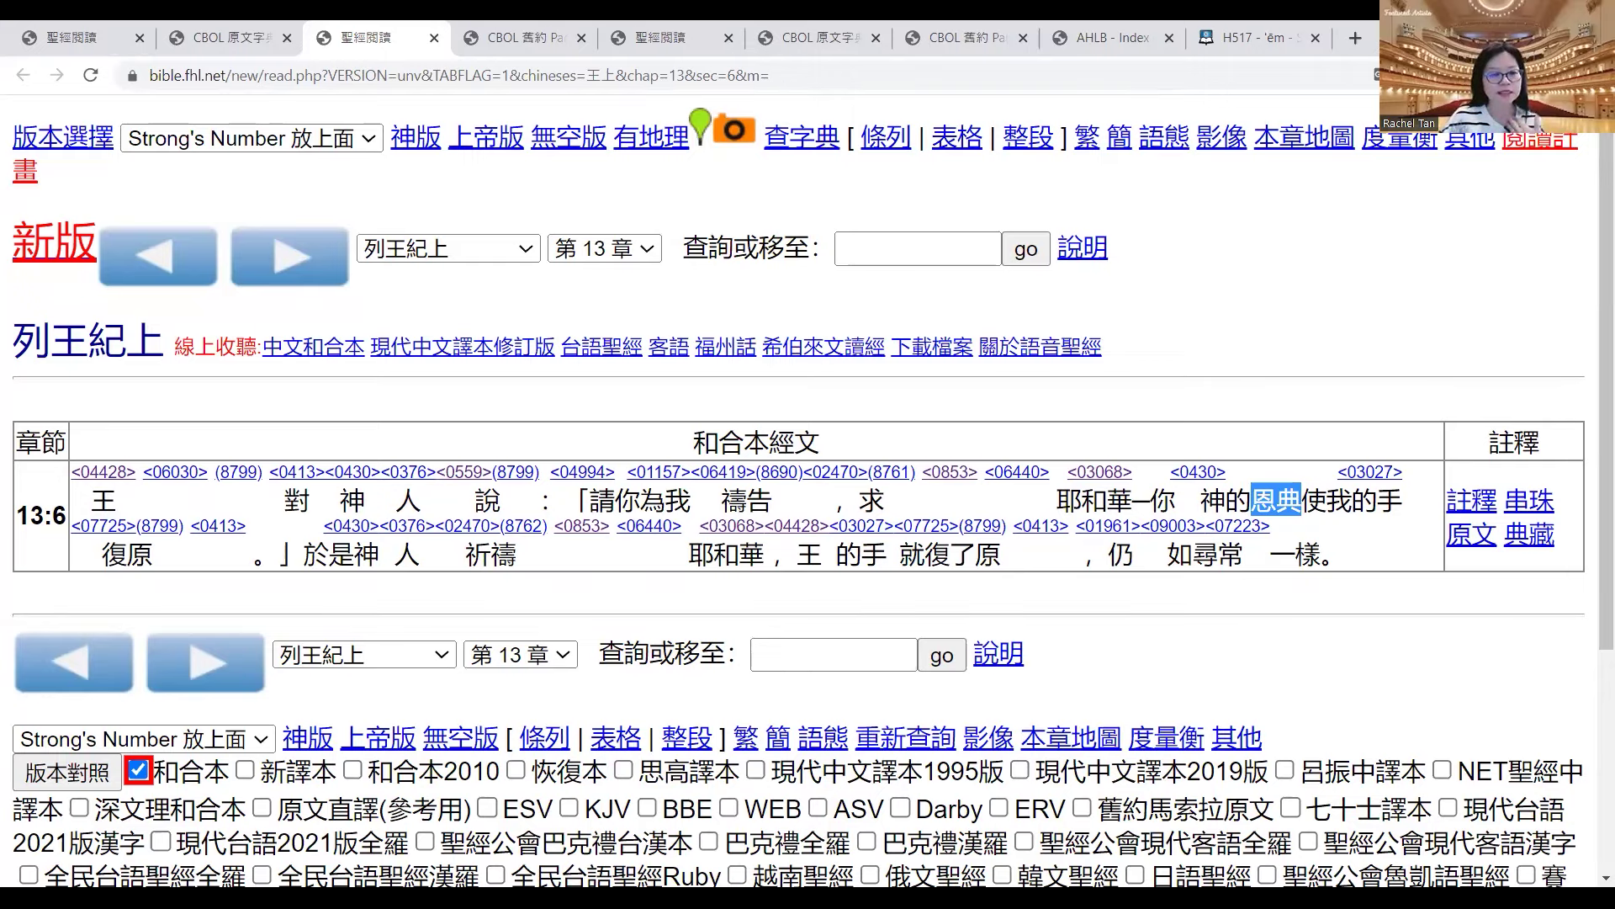
- Open 出32:11 from the H2470 dictionary entry to read the verse, and return to the entry
click(522, 32)
click(231, 37)
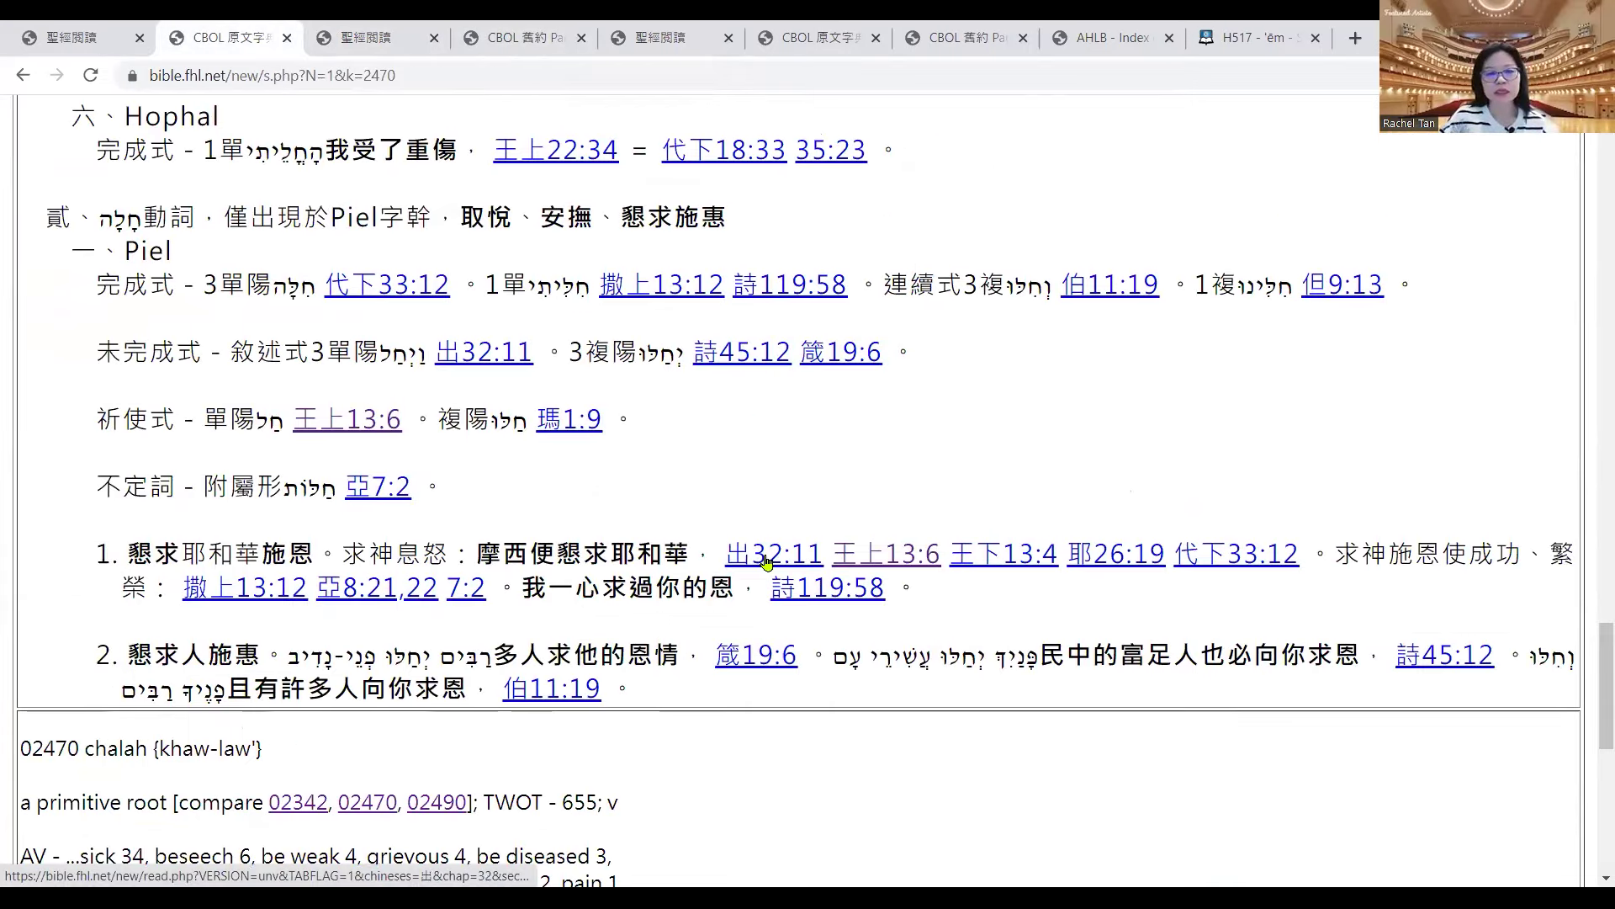
click(923, 558)
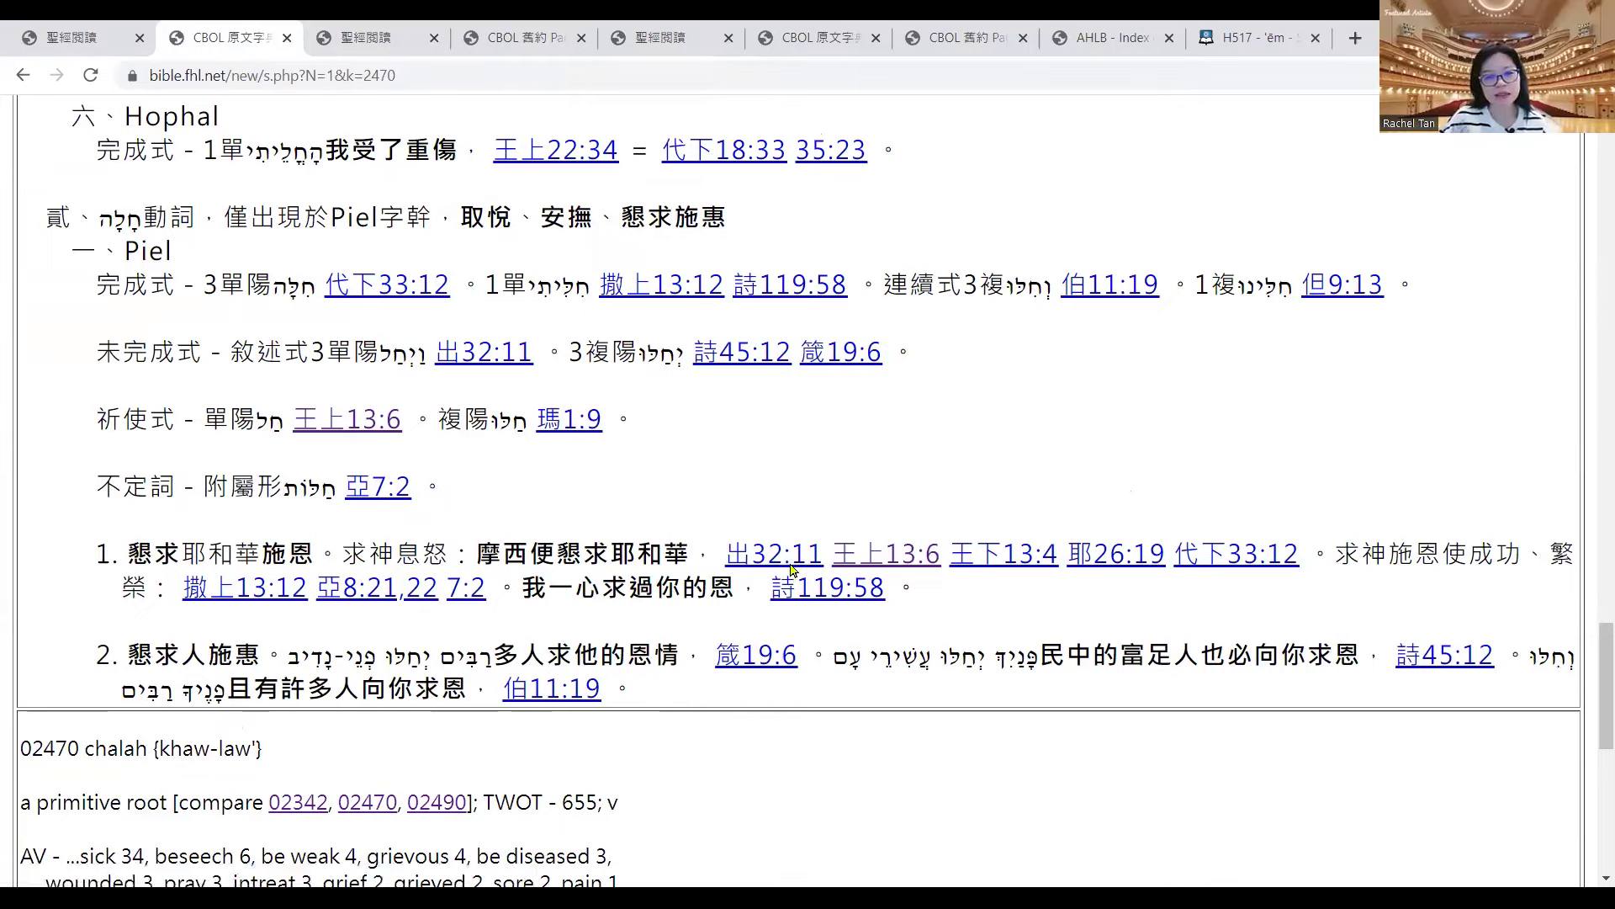
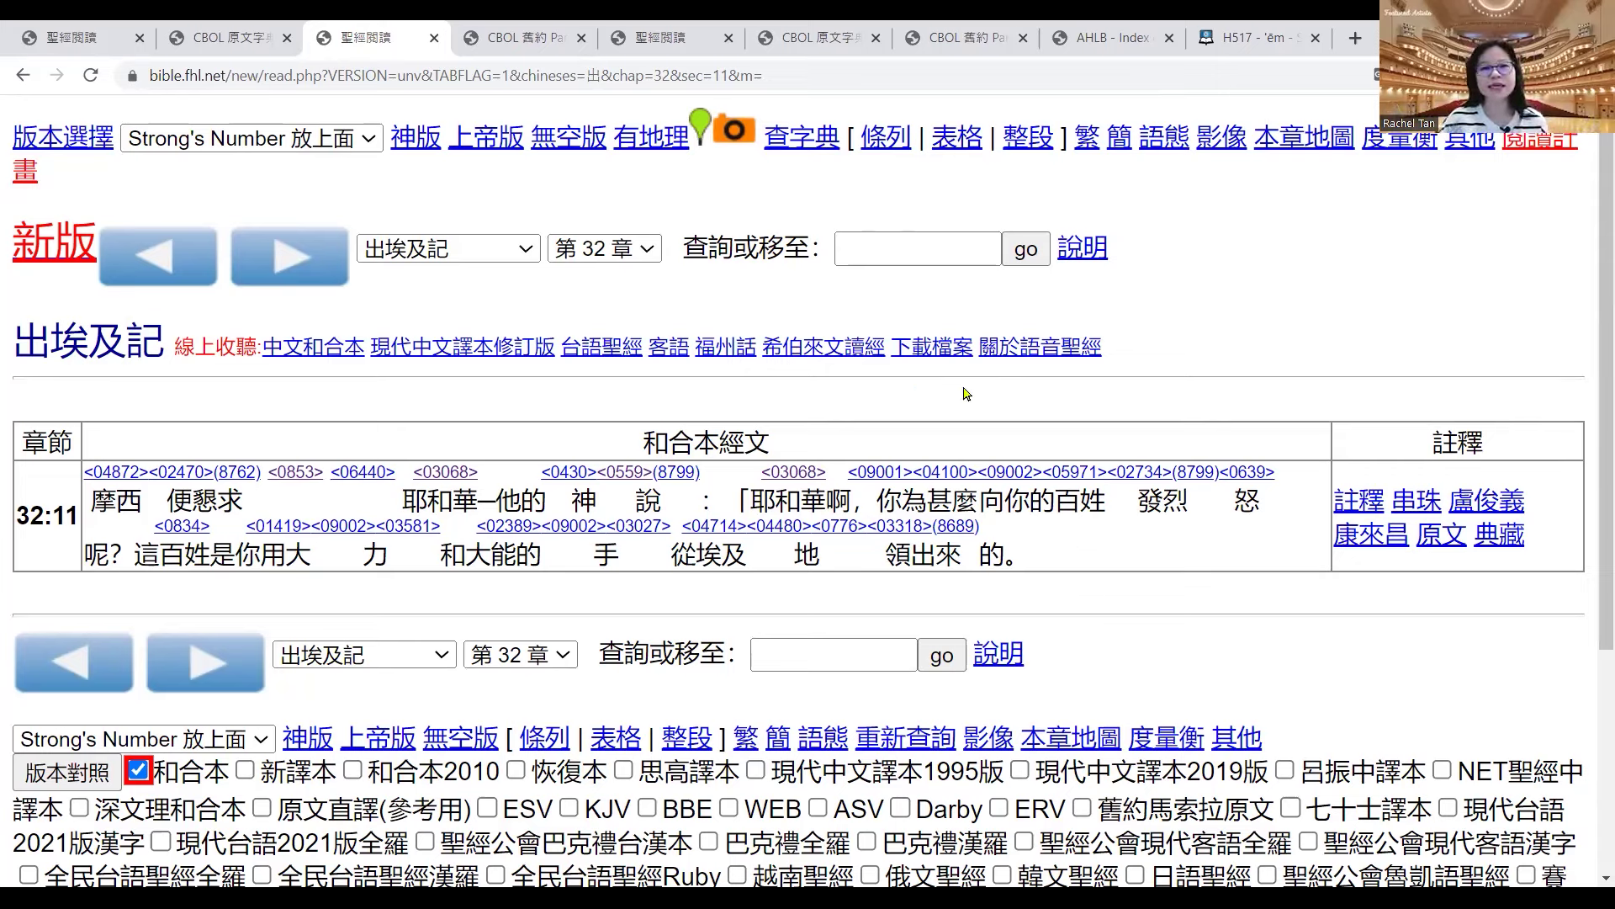
click(227, 38)
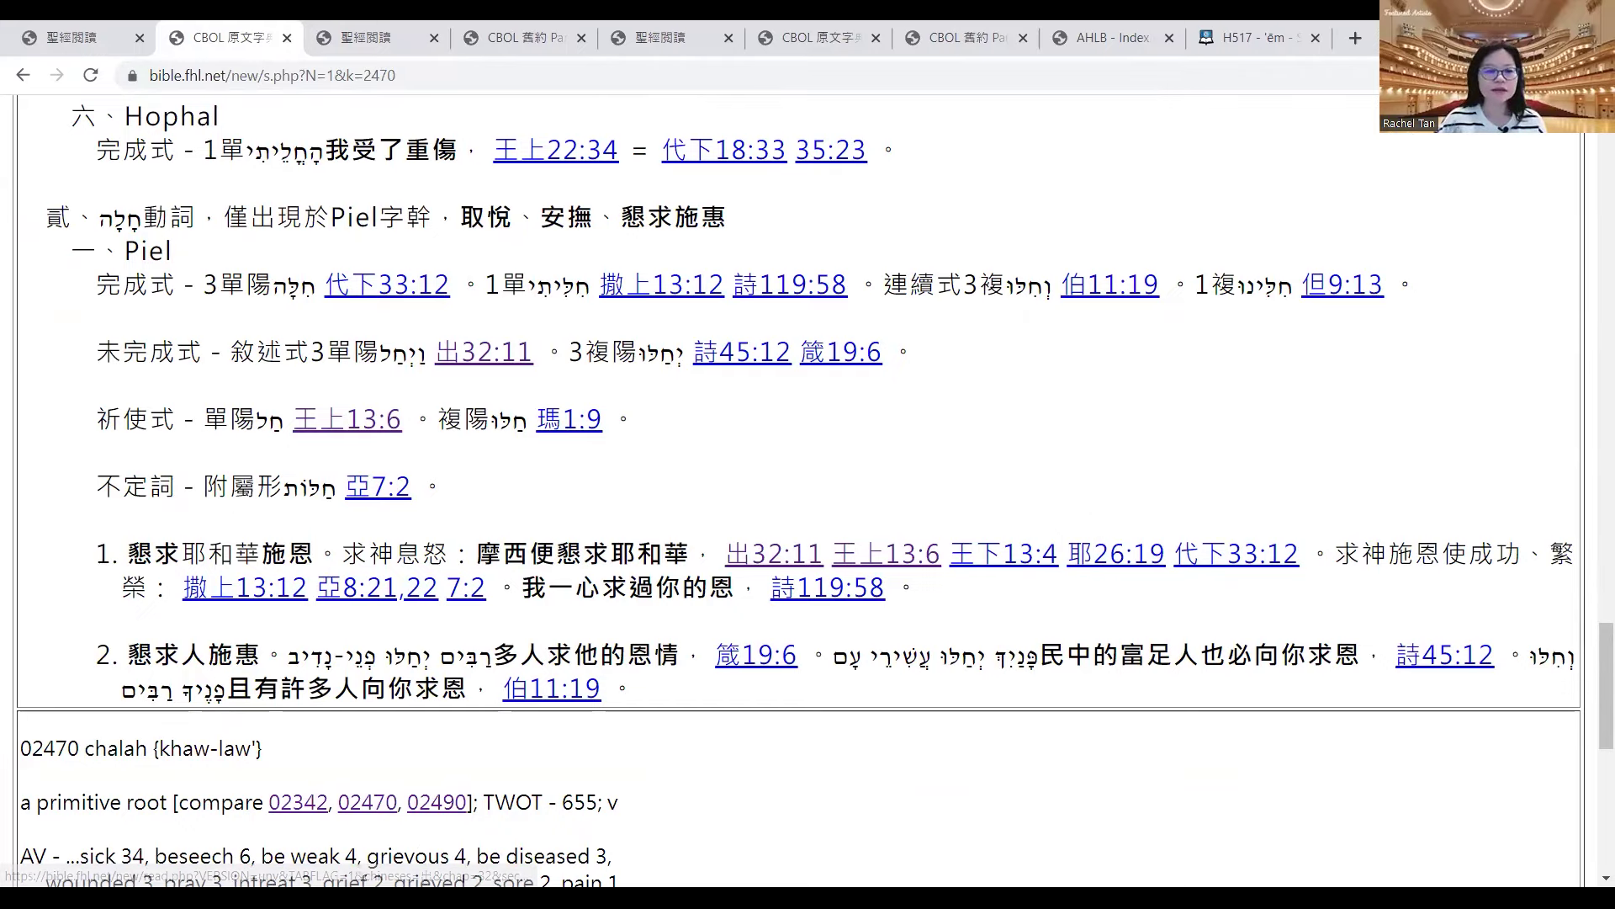
- Switch to Excel and review the Remark meanings on the 练习 sheet from H2470's G39 to H2490's G111
key(alt+Tab)
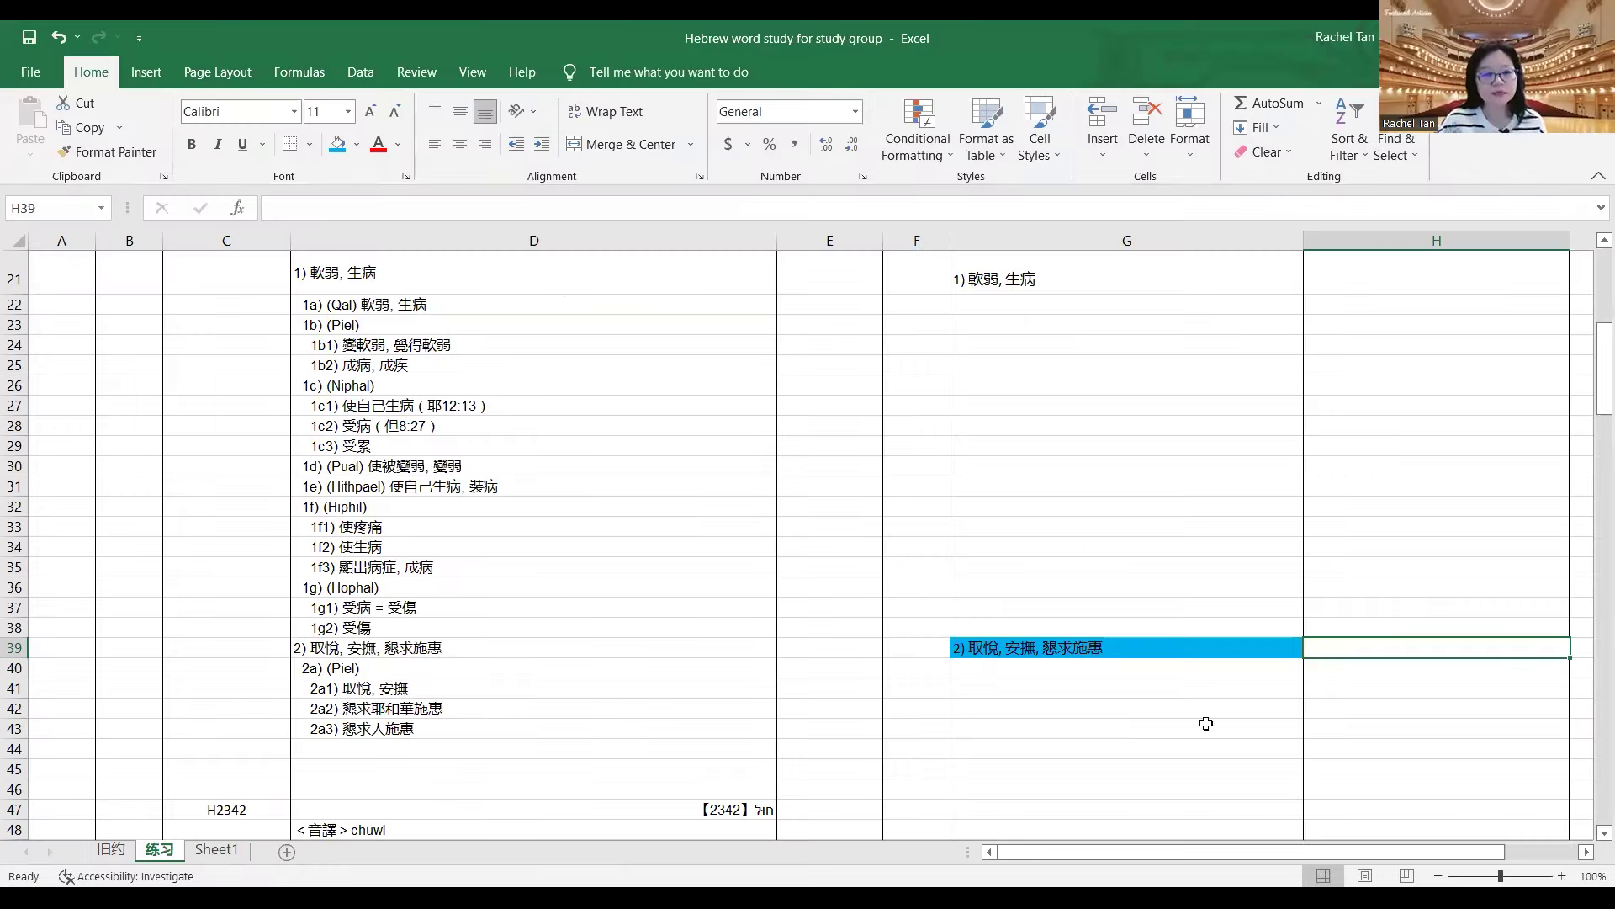
drag(1593, 401, 1593, 471)
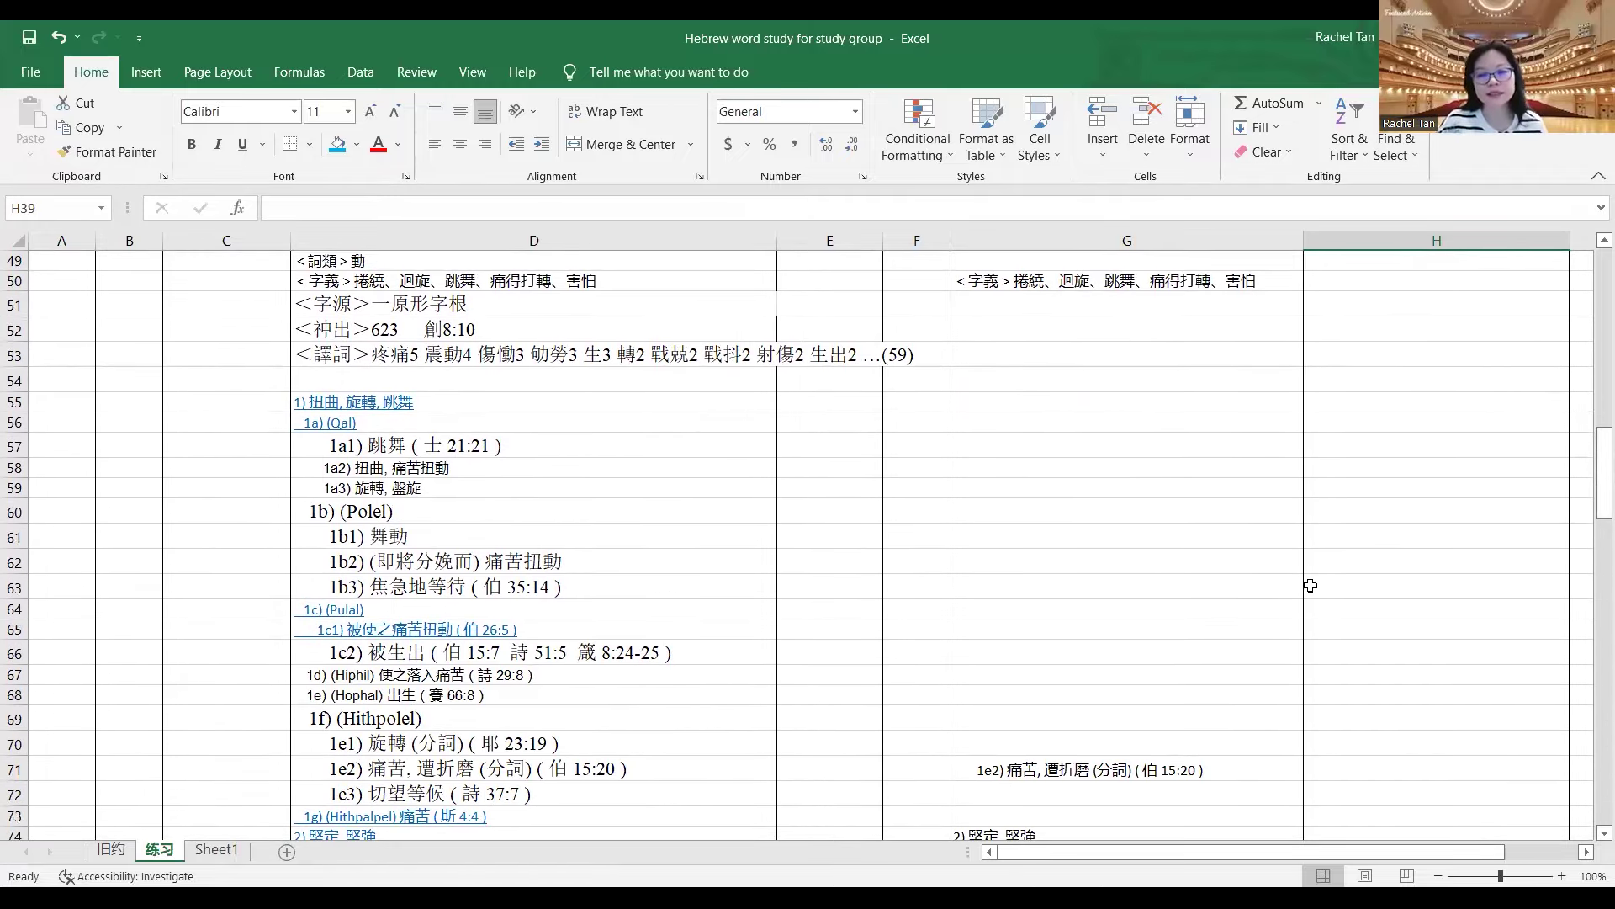
drag(1593, 500, 1592, 649)
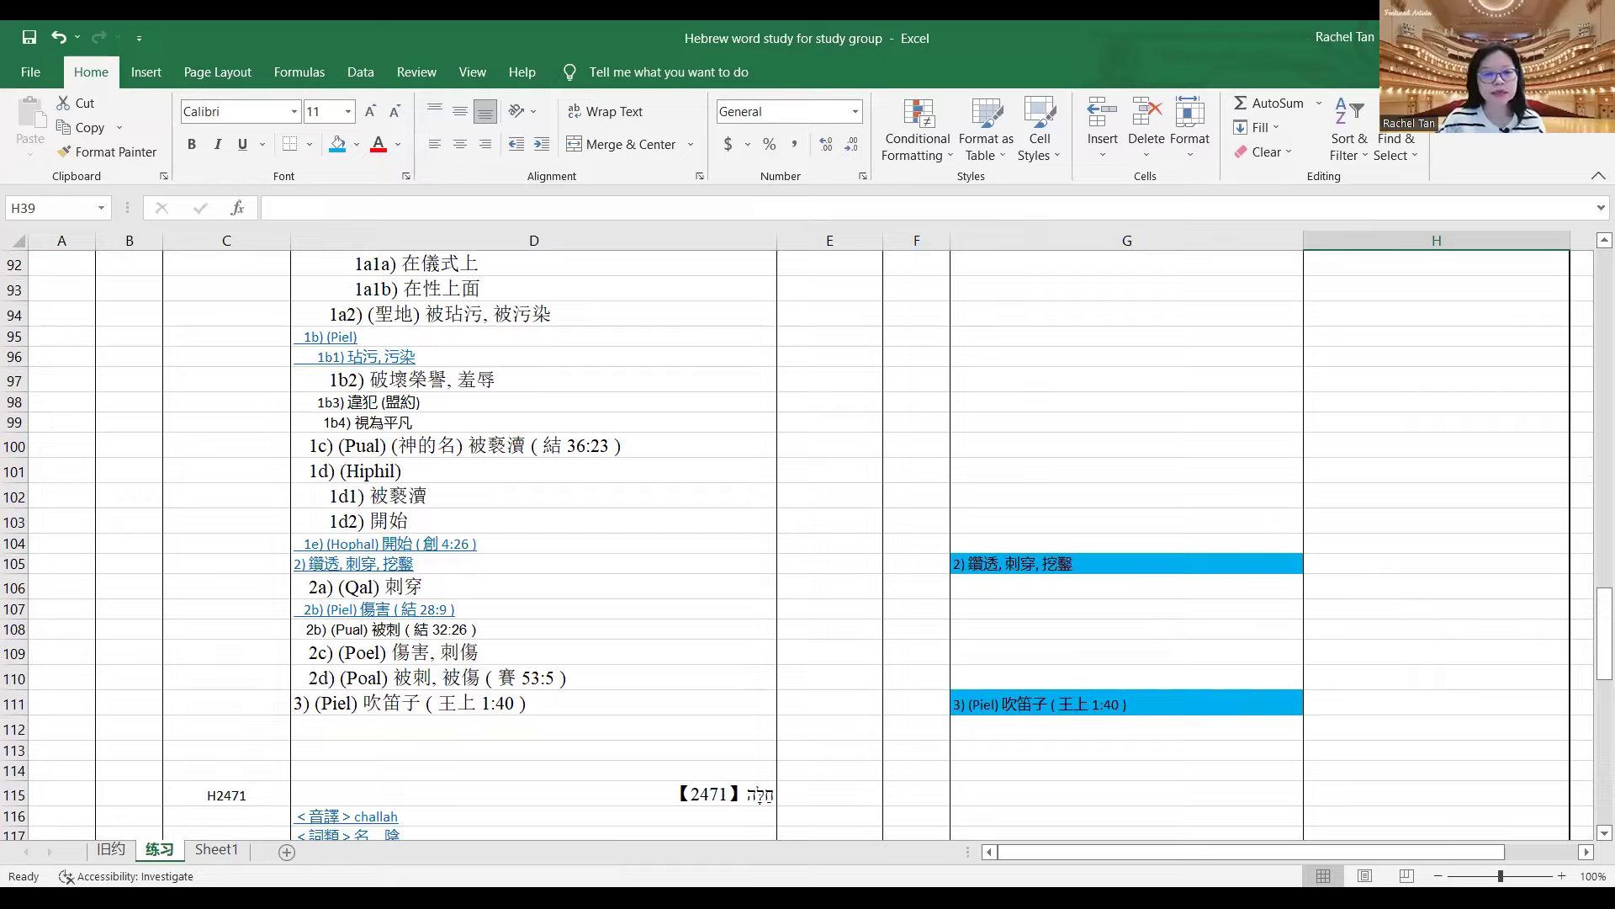
- Switch to the browser and look back over the H2470 entry, from its Piel section up to the heading
key(alt+Tab)
scroll(1592, 384, up, 10)
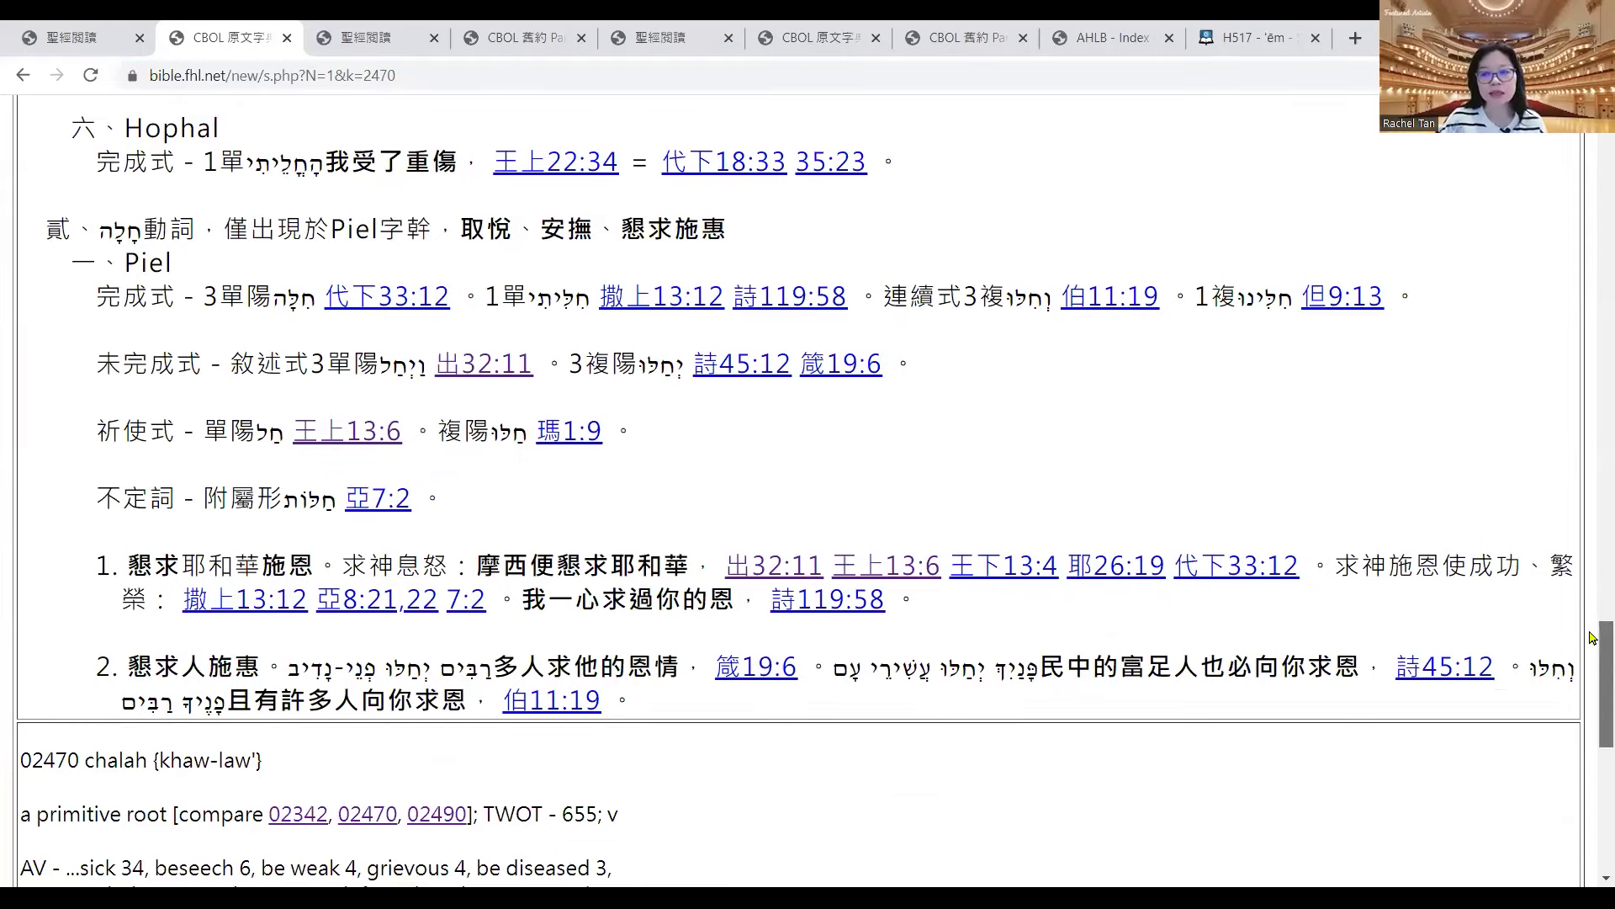
scroll(1593, 383, up, 20)
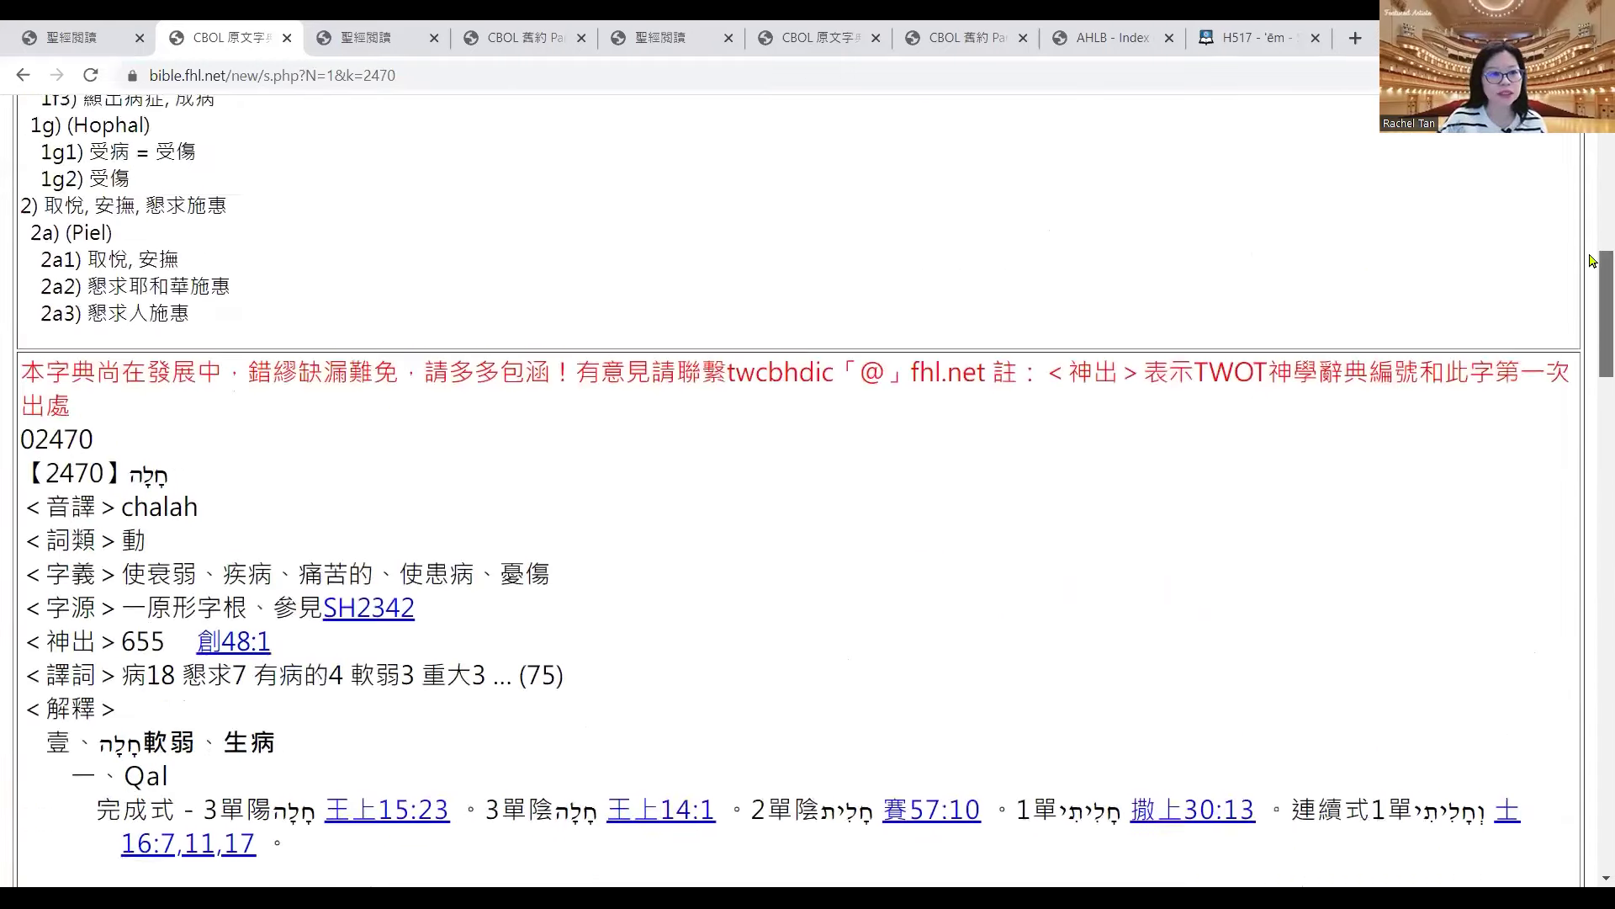
scroll(1593, 181, up, 4)
scroll(1593, 183, down, 2)
scroll(1593, 185, up, 1)
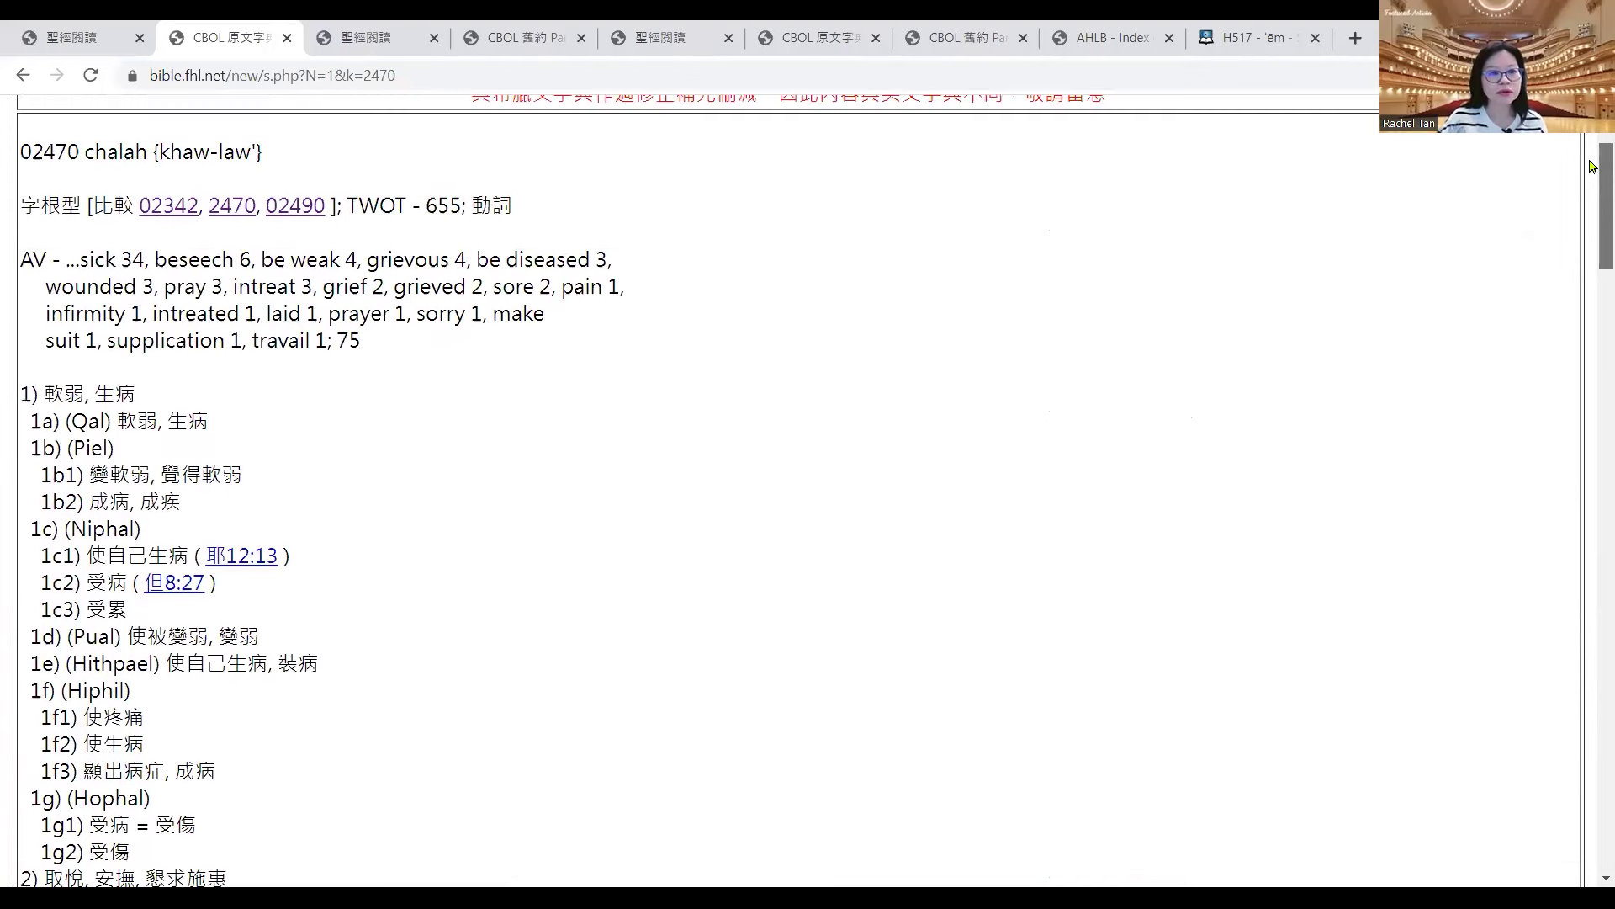
scroll(1593, 187, down, 5)
scroll(1593, 187, up, 9)
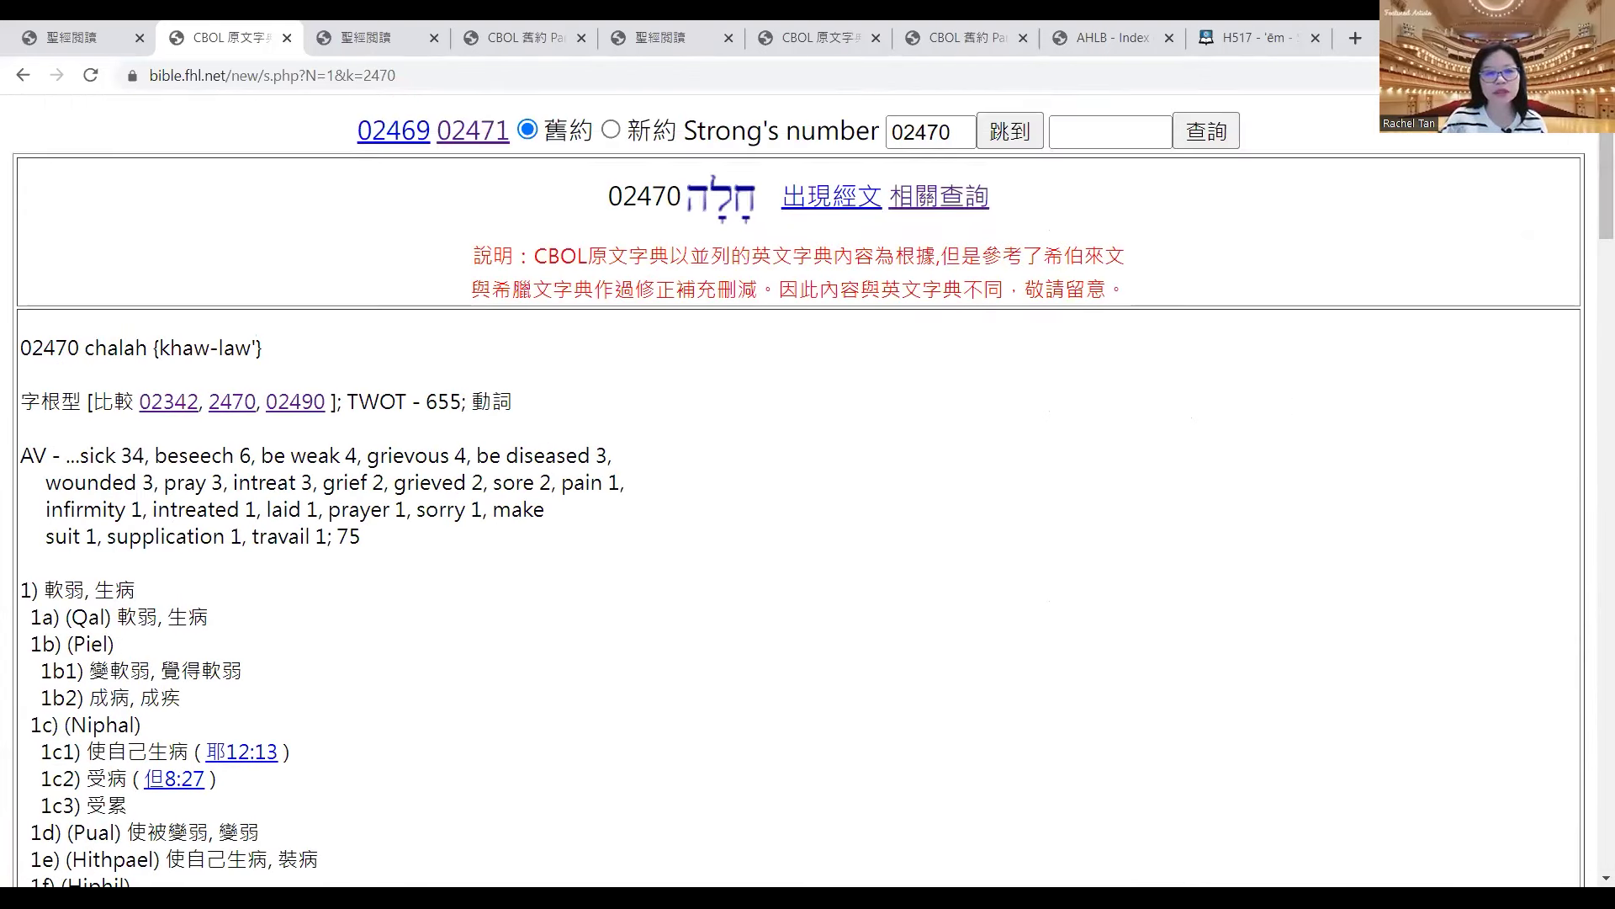
- Switch to Excel and examine the H2471 cake and showbread notes on the 旧约 sheet
key(alt+Tab)
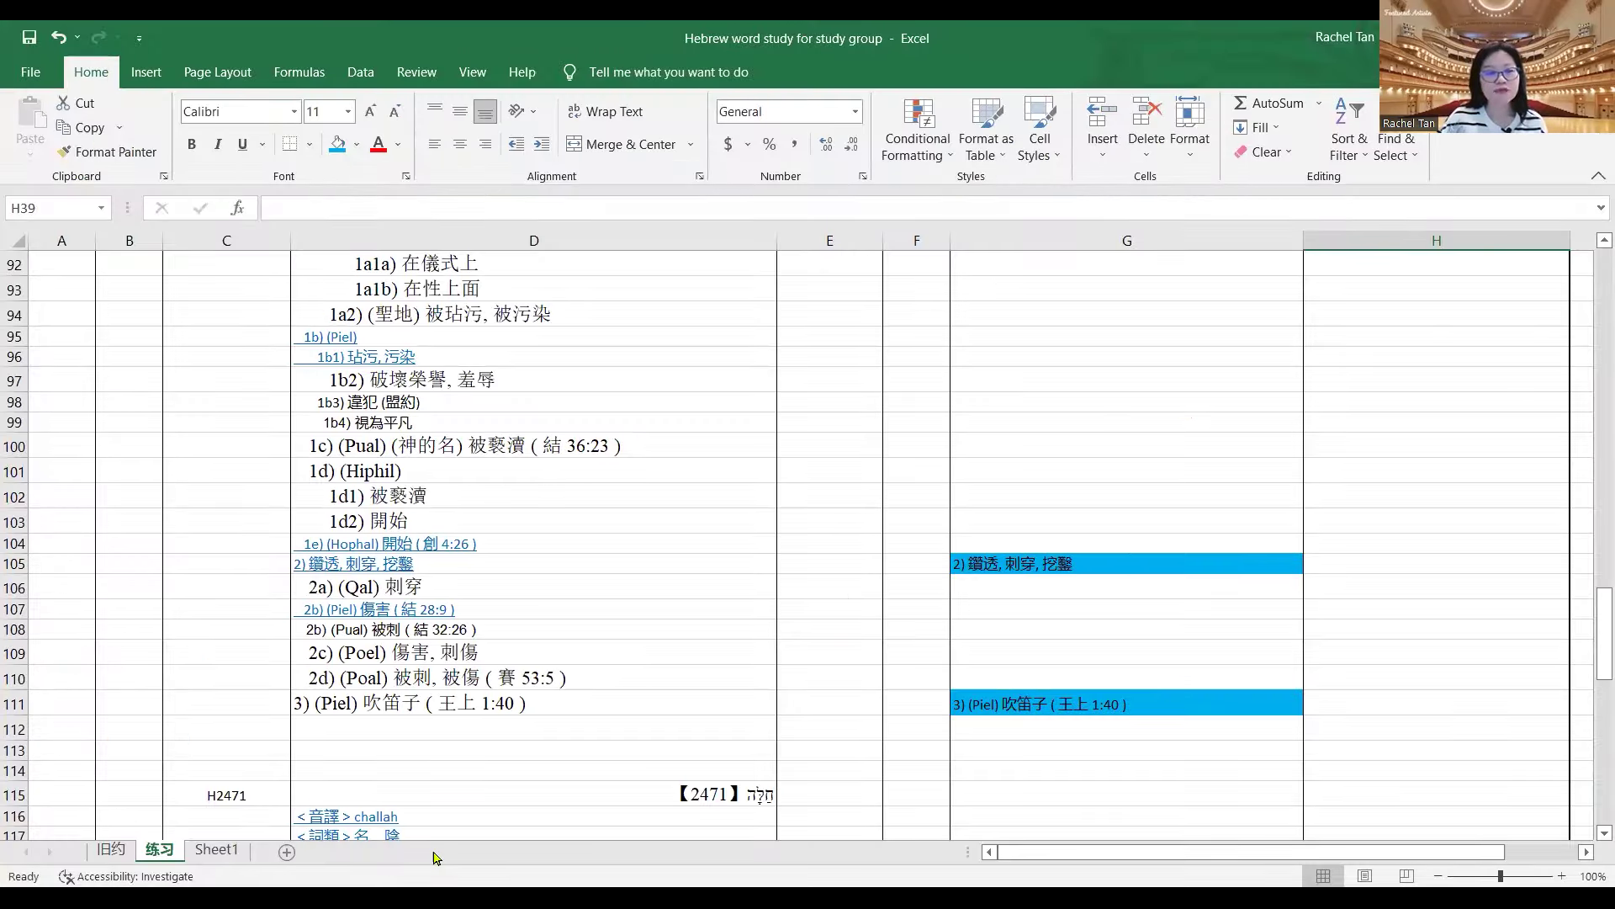
click(112, 849)
drag(1604, 282, 1591, 420)
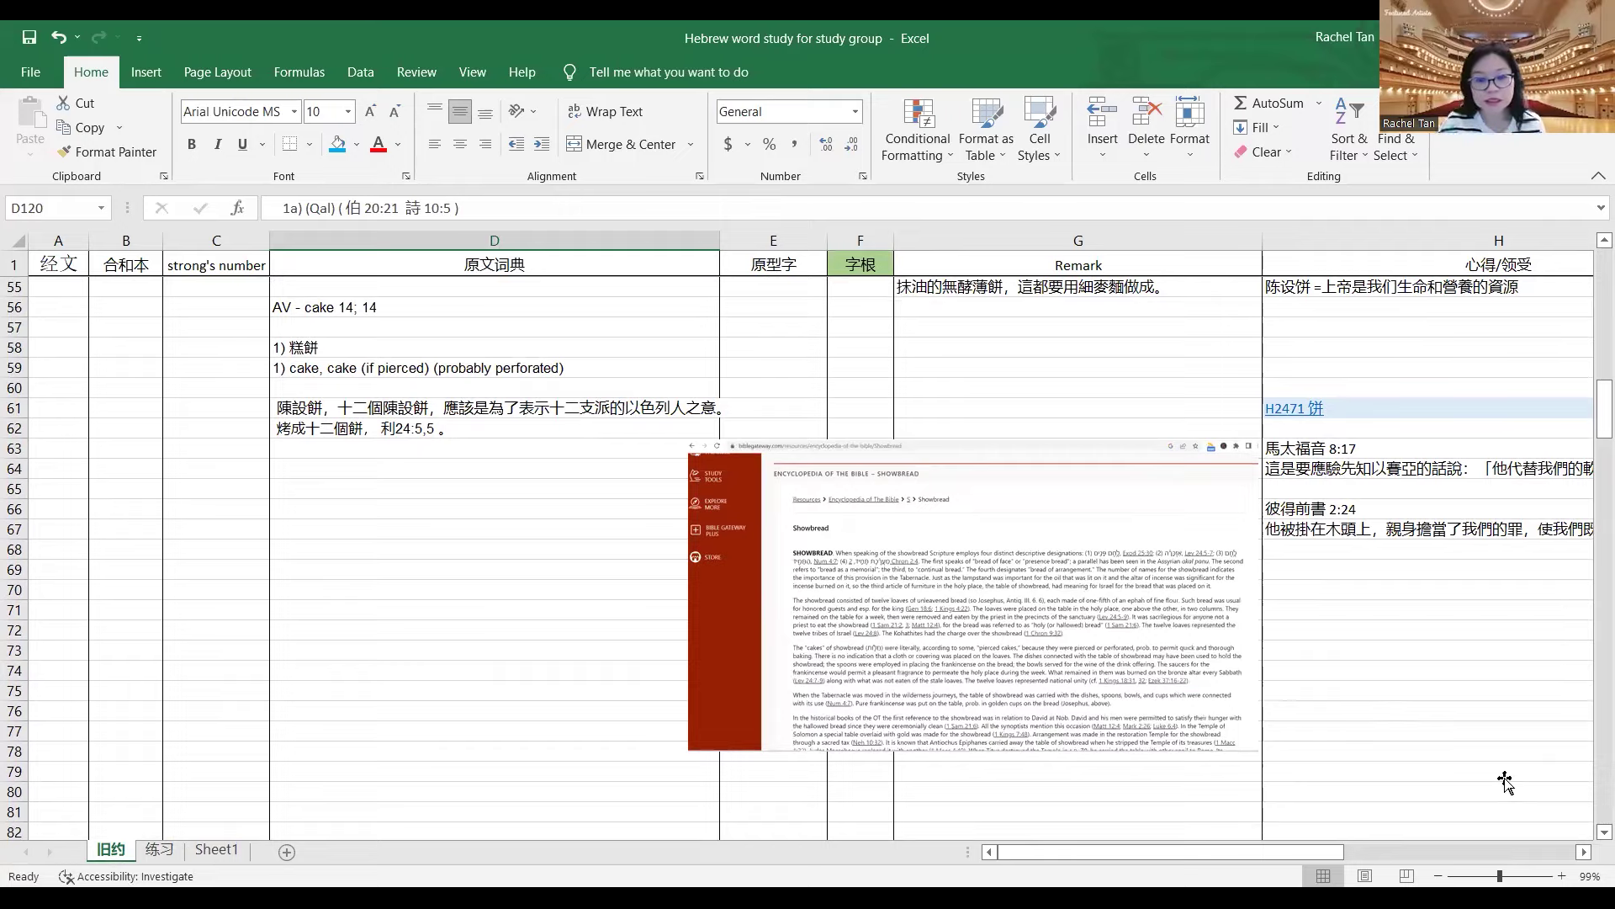
- Examine H2490's Remark notes on the 旧约 sheet: the Smith Dictionary entry on Pipe, 太9:23 and 耶利米書 48:36
drag(1593, 418, 1592, 624)
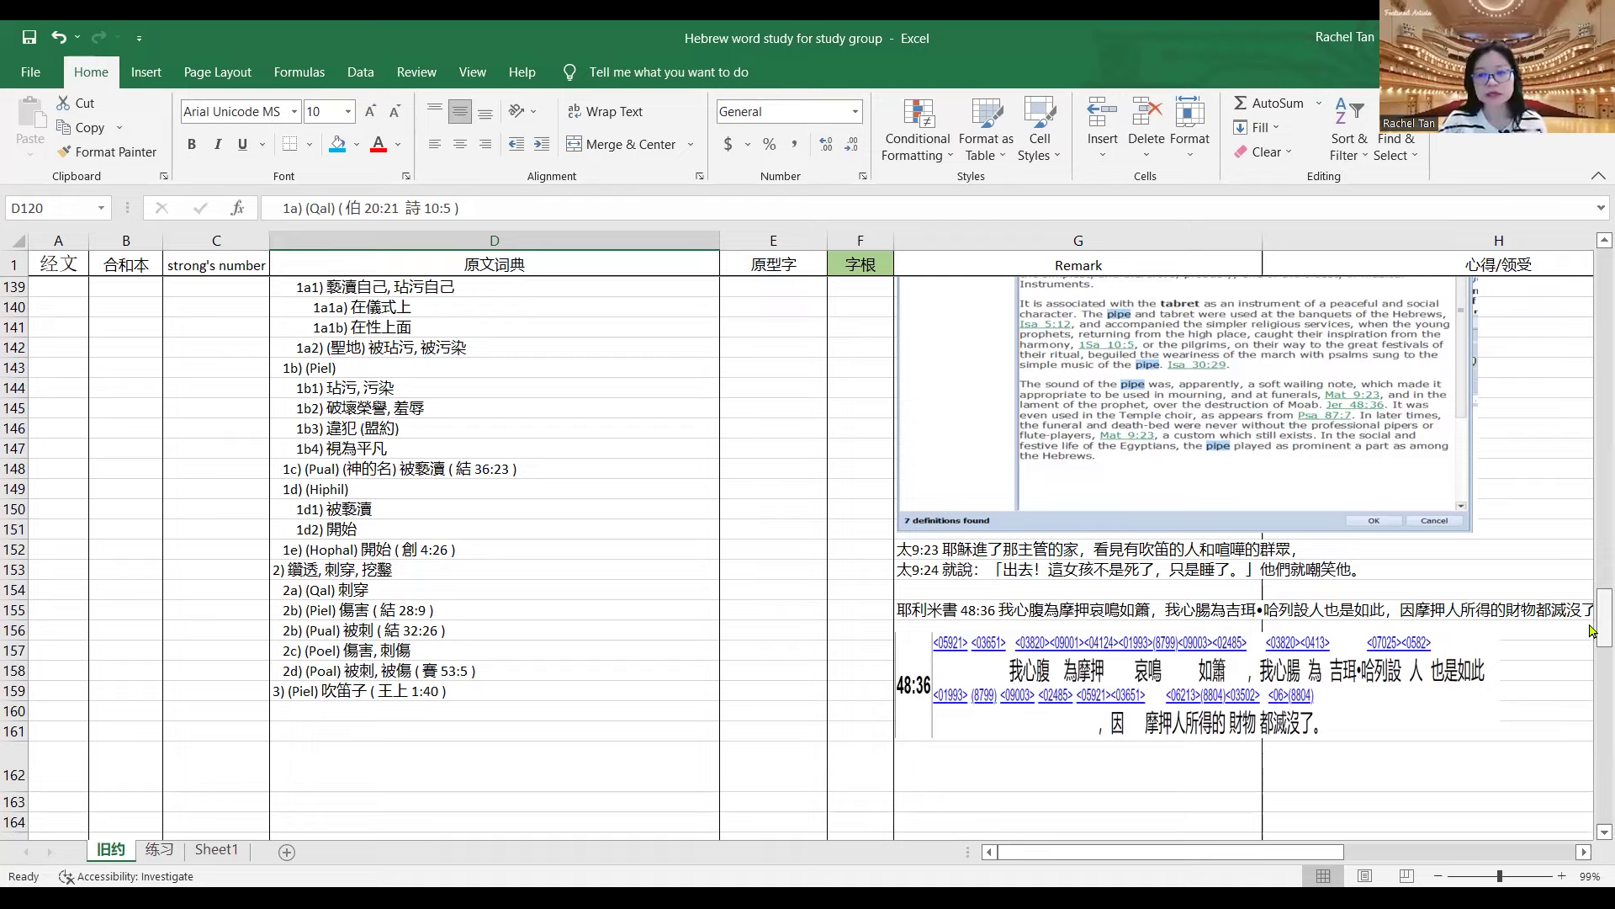
drag(1592, 630, 1592, 590)
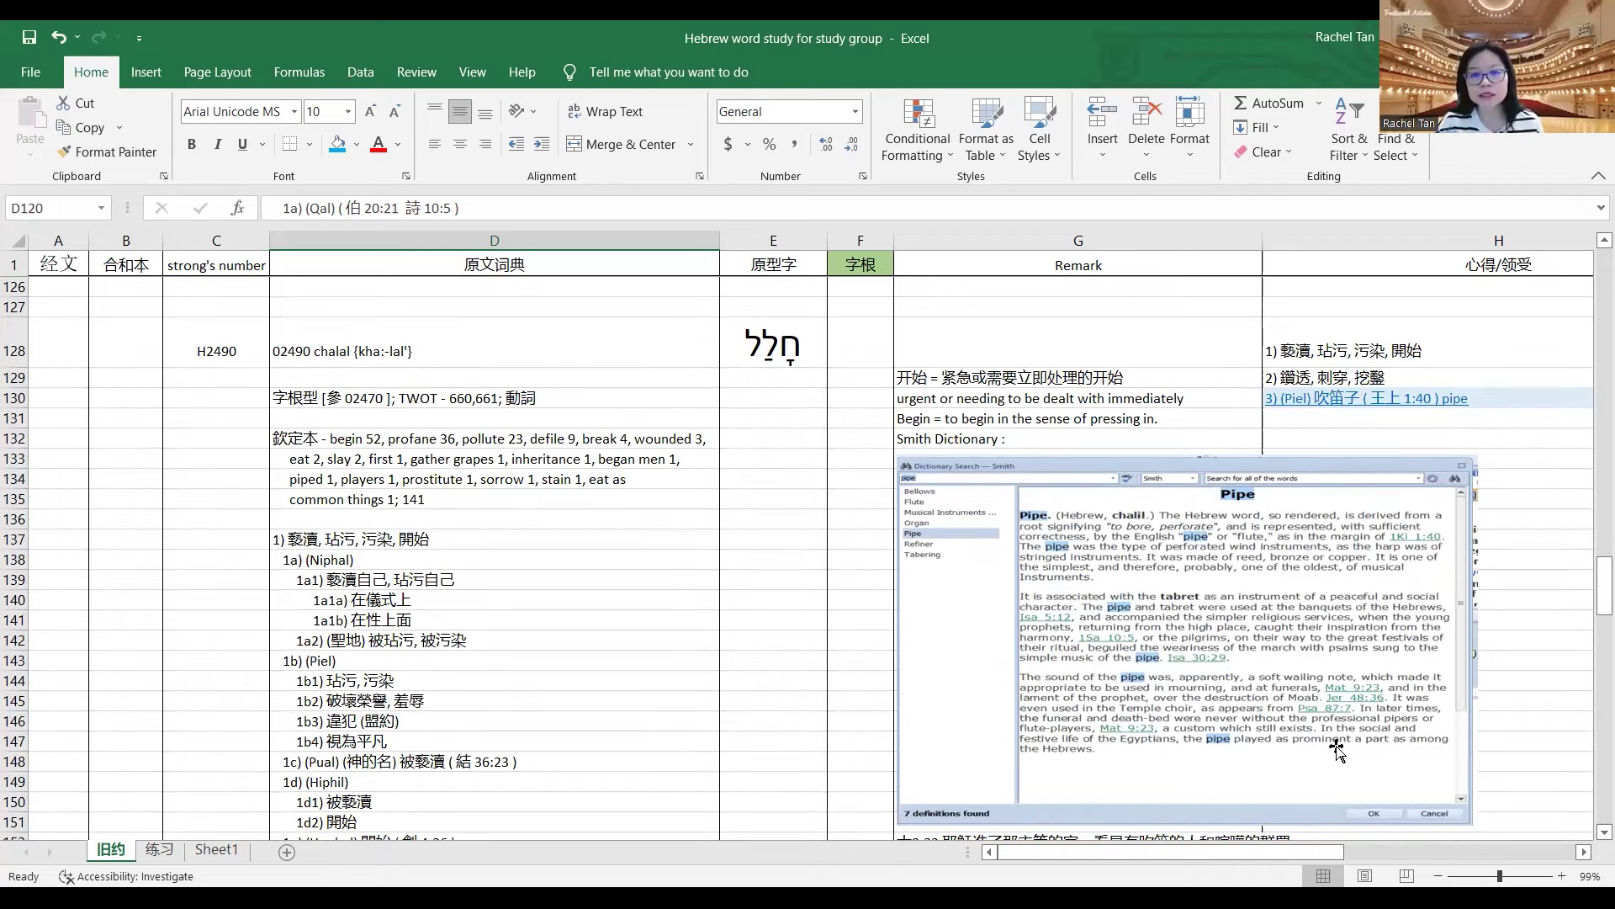
drag(1590, 599, 1592, 615)
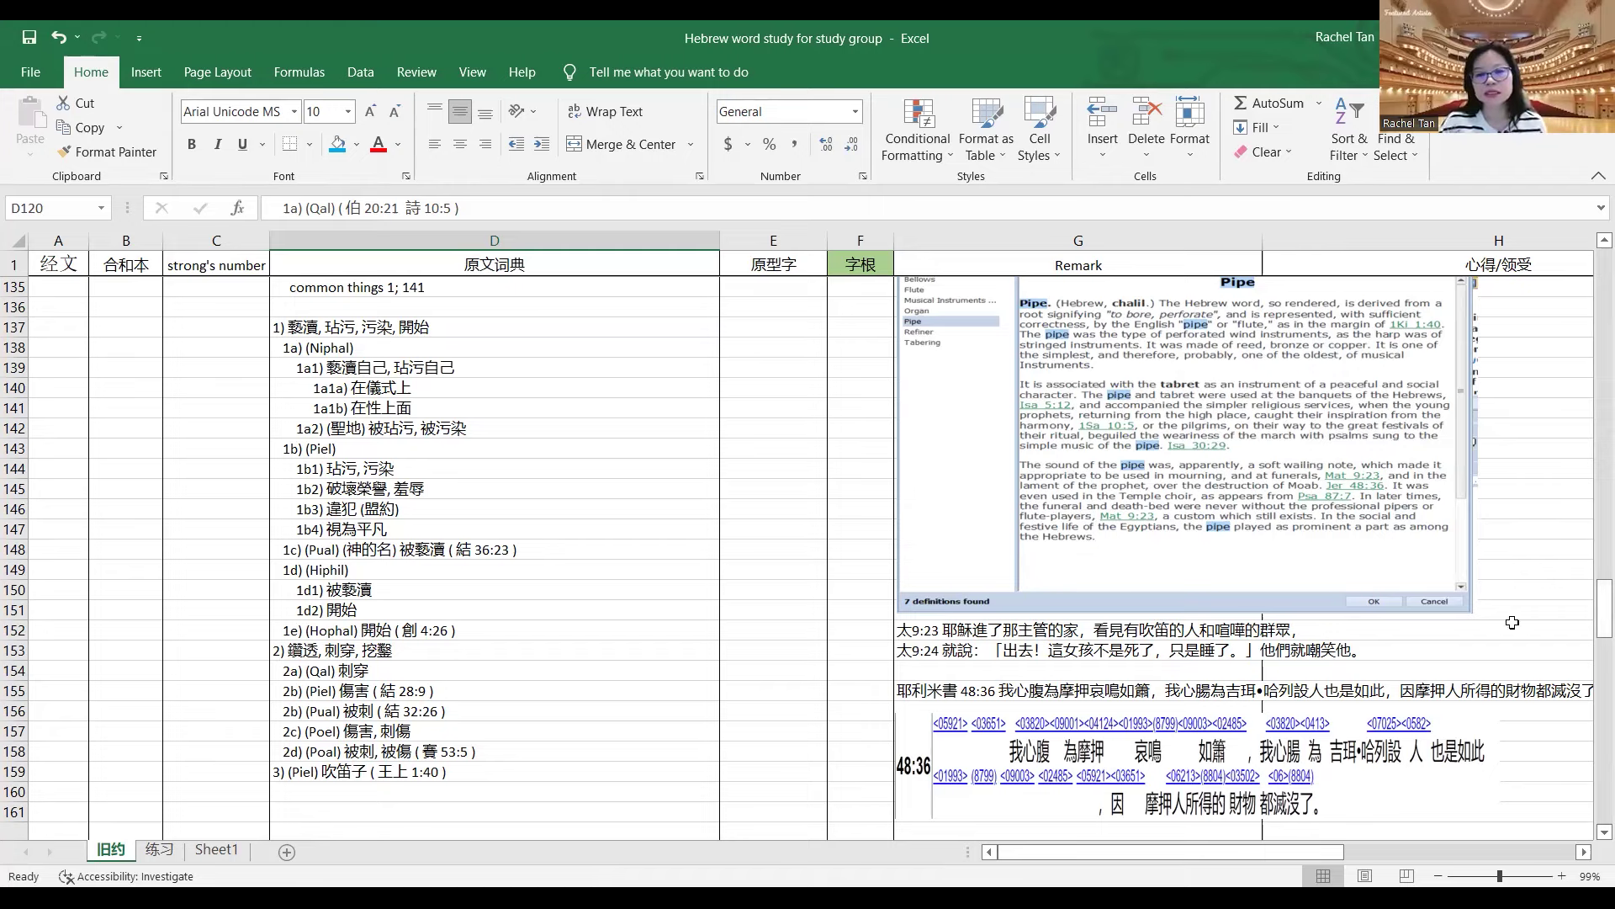
drag(1590, 608, 1591, 621)
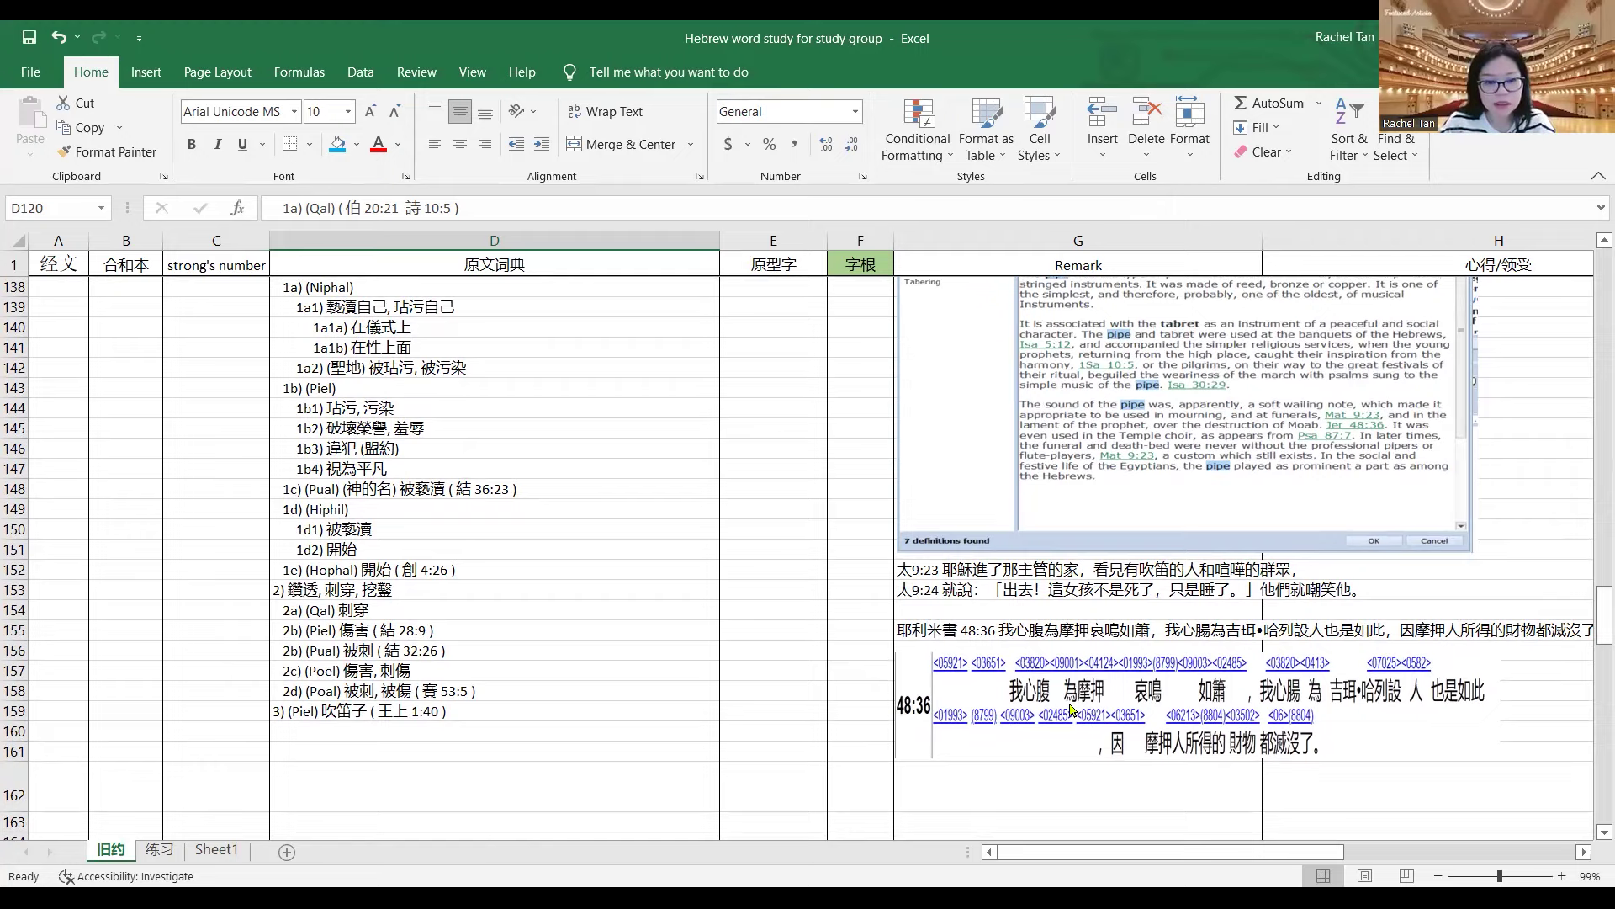
drag(1594, 627, 1591, 612)
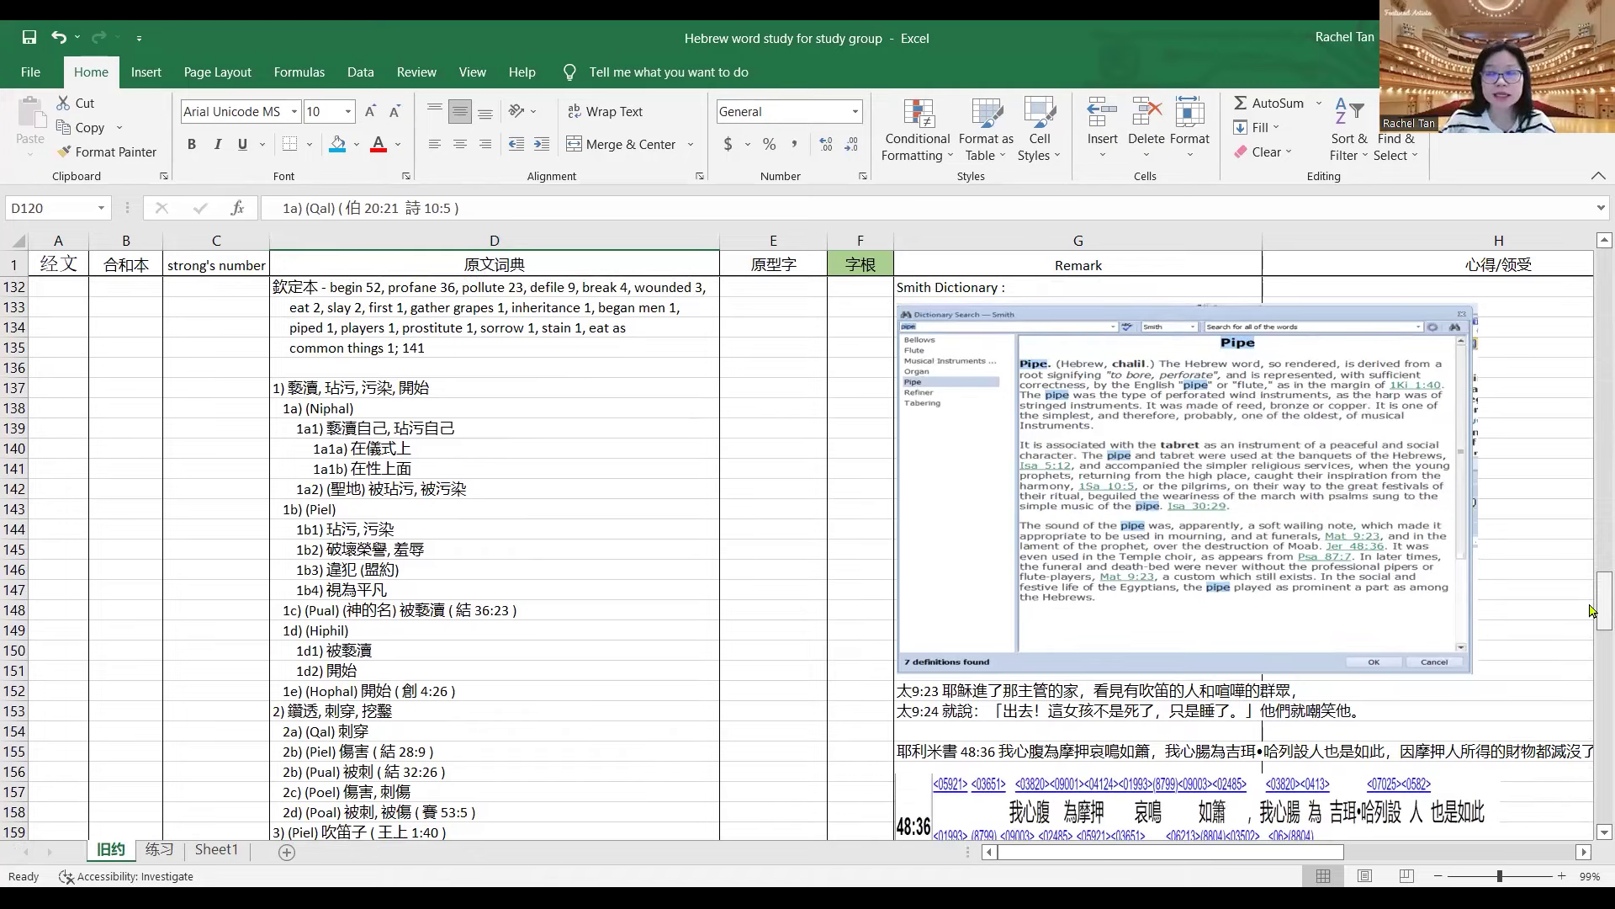
drag(1591, 611, 1591, 607)
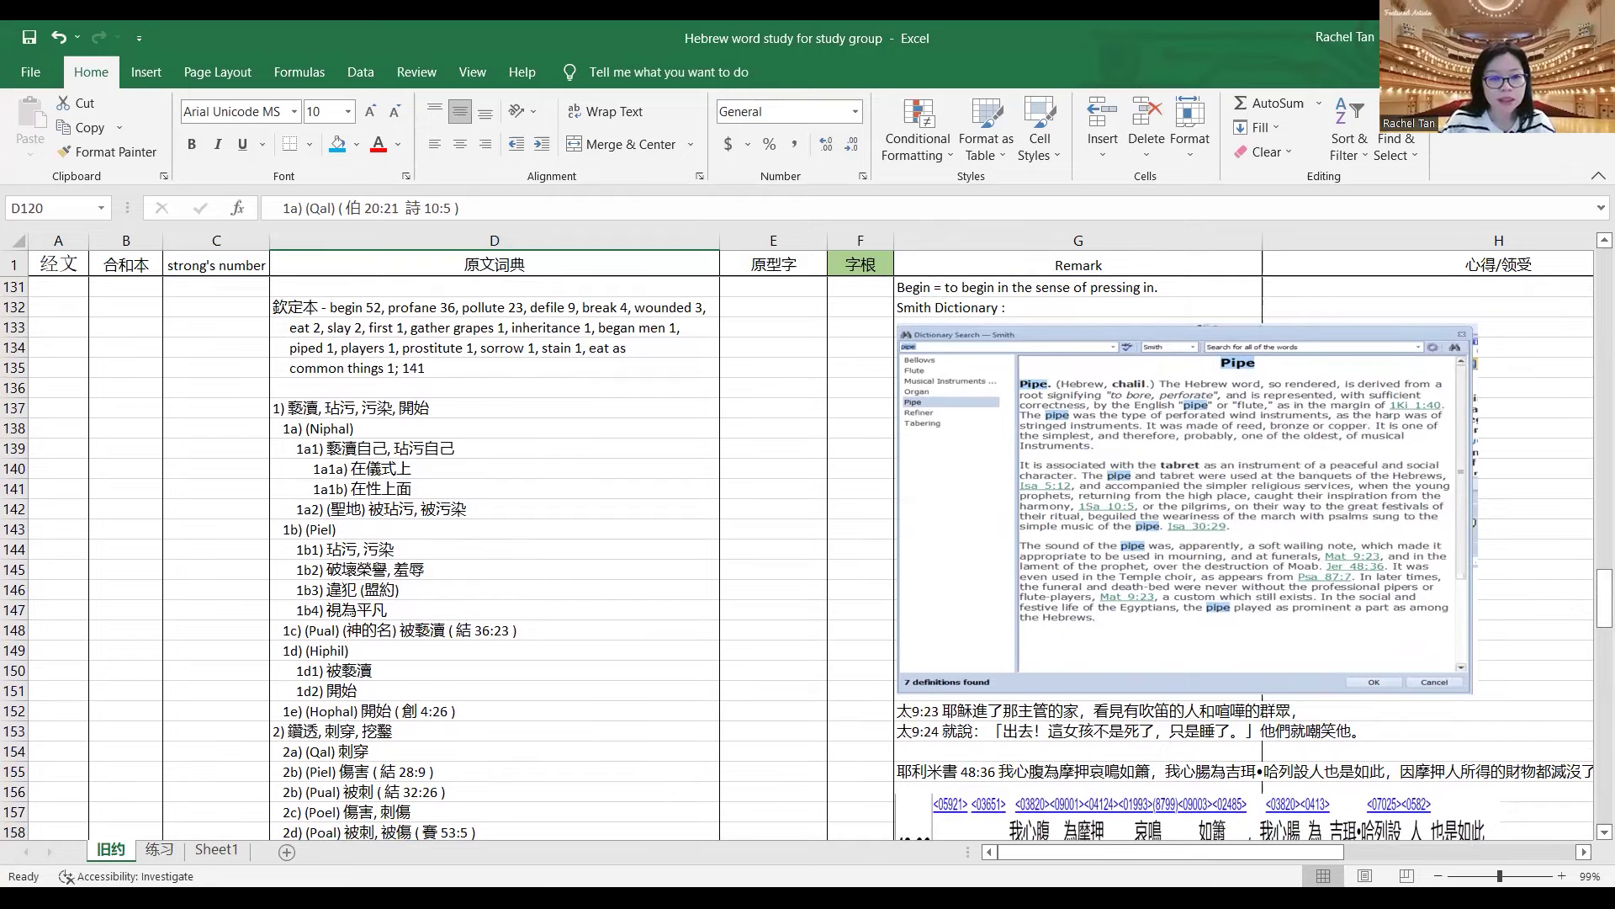
- Switch to the browser, view the 02342 entry linked from 02470's comparison list, and return to 02470
key(alt+Tab)
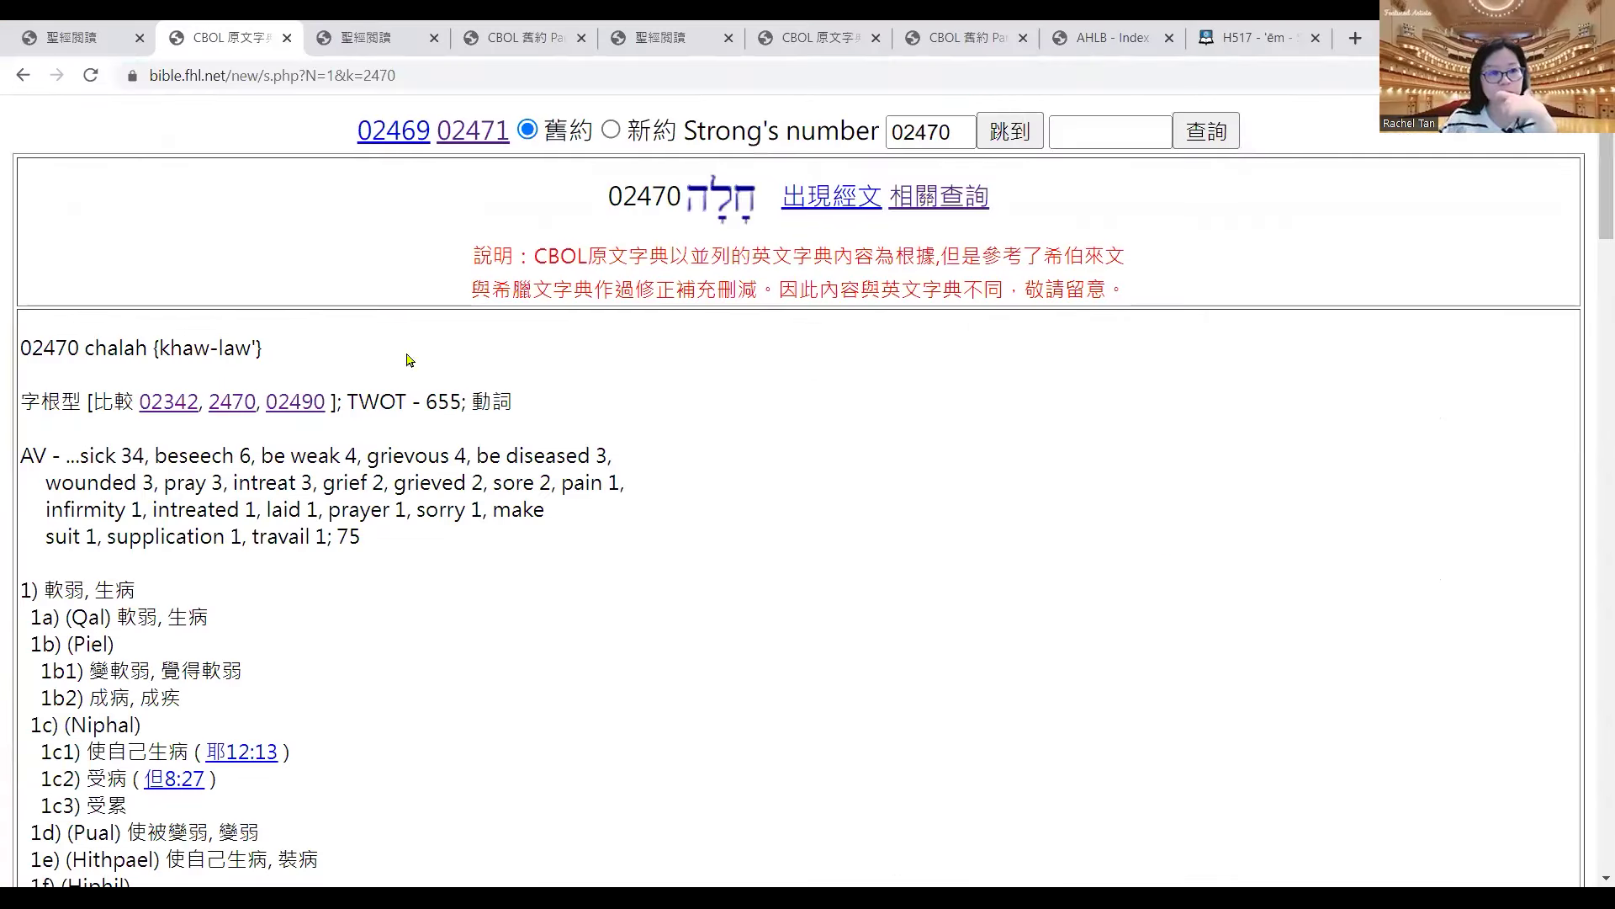
click(155, 408)
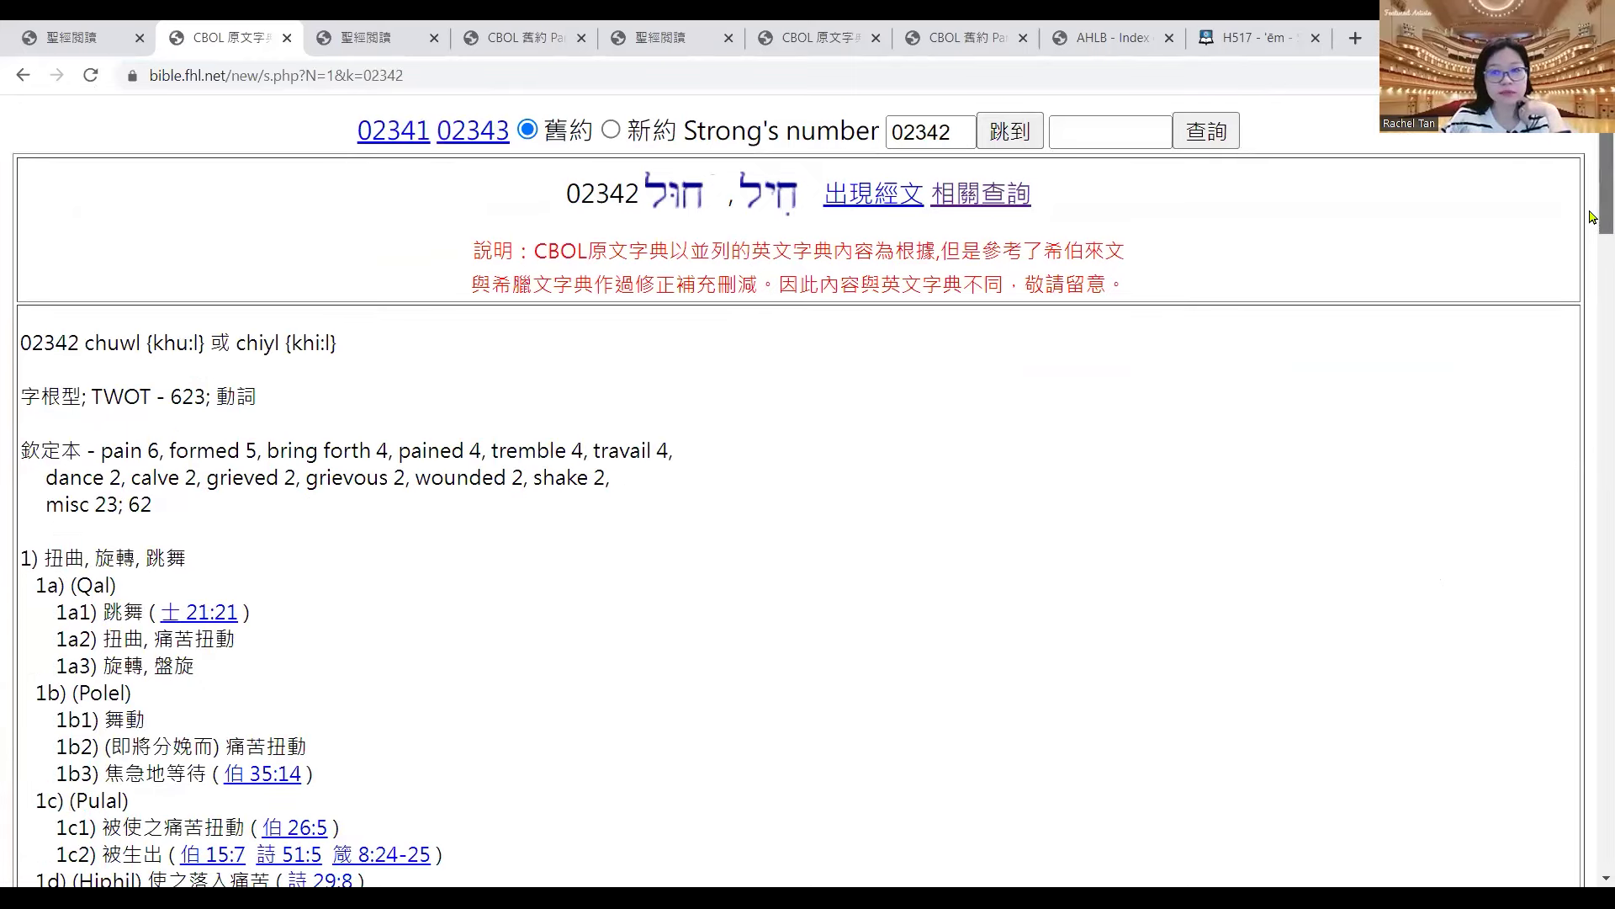
mouse_move(1592, 233)
mouse_down()
mouse_move(1592, 293)
mouse_move(1593, 221)
mouse_up()
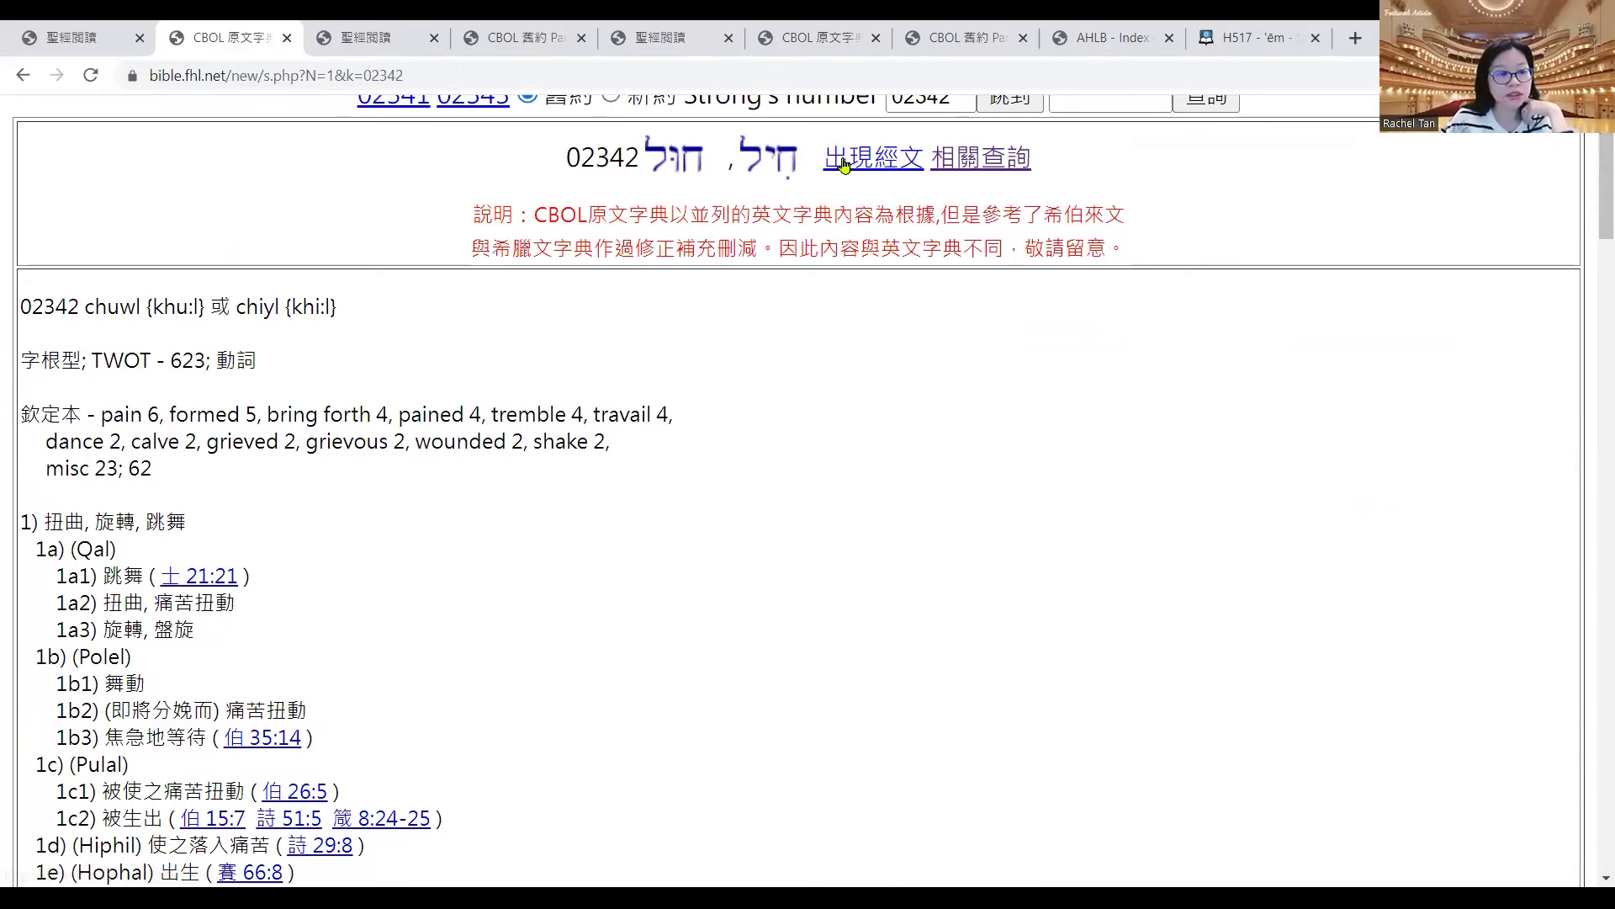
click(28, 83)
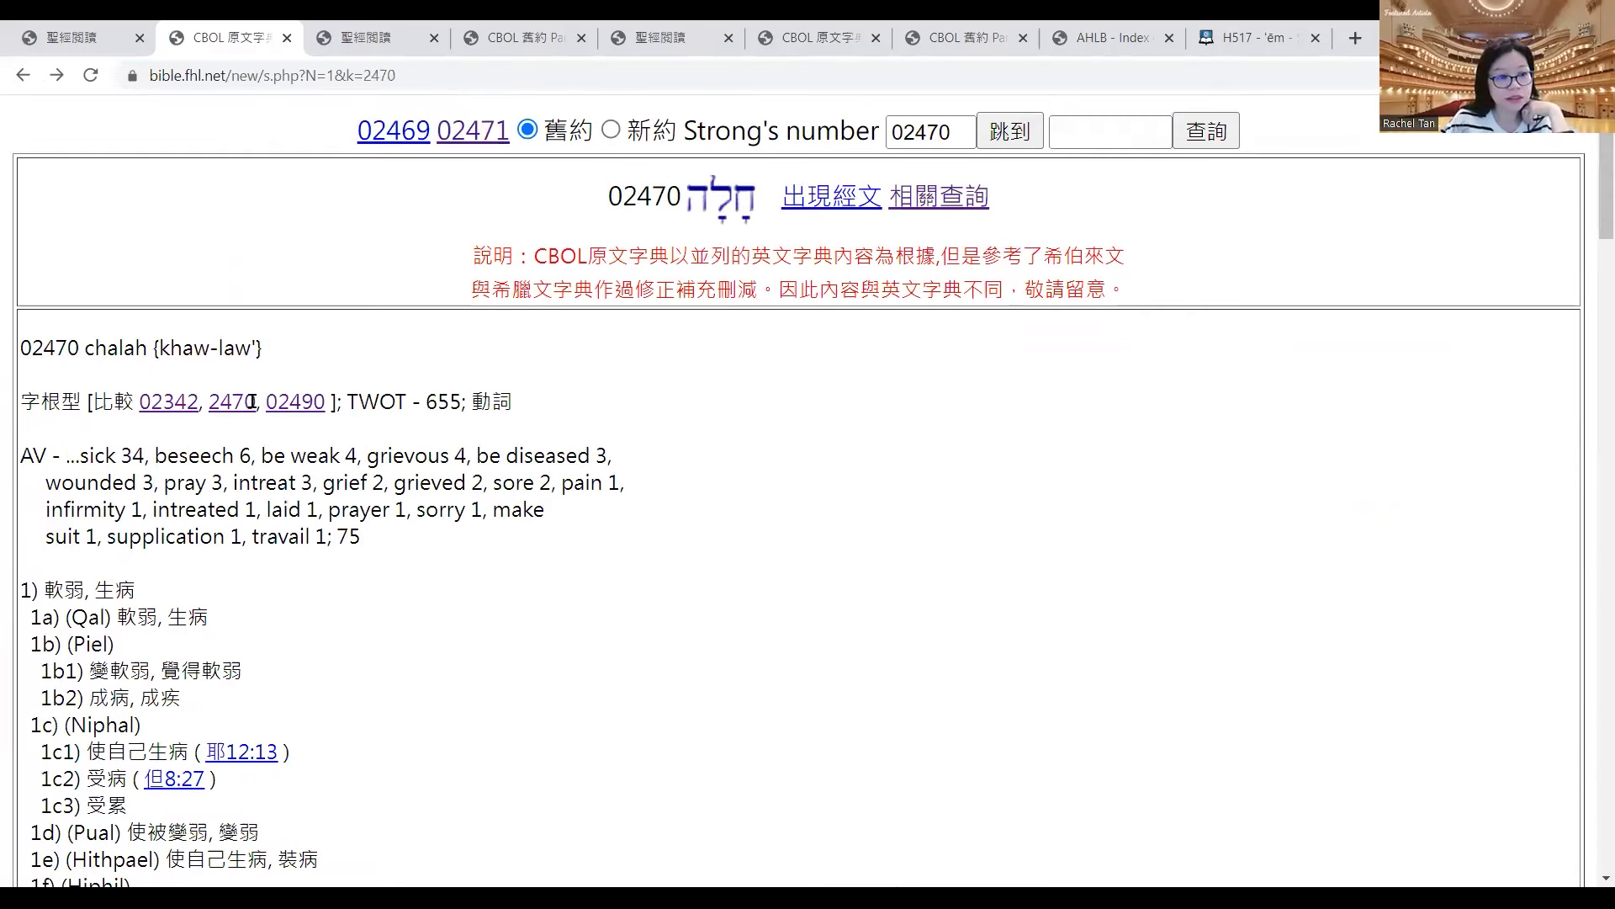
- Open the 02490 entry from the comparison list and examine its third meaning, (Piel) 吹笛子
click(290, 402)
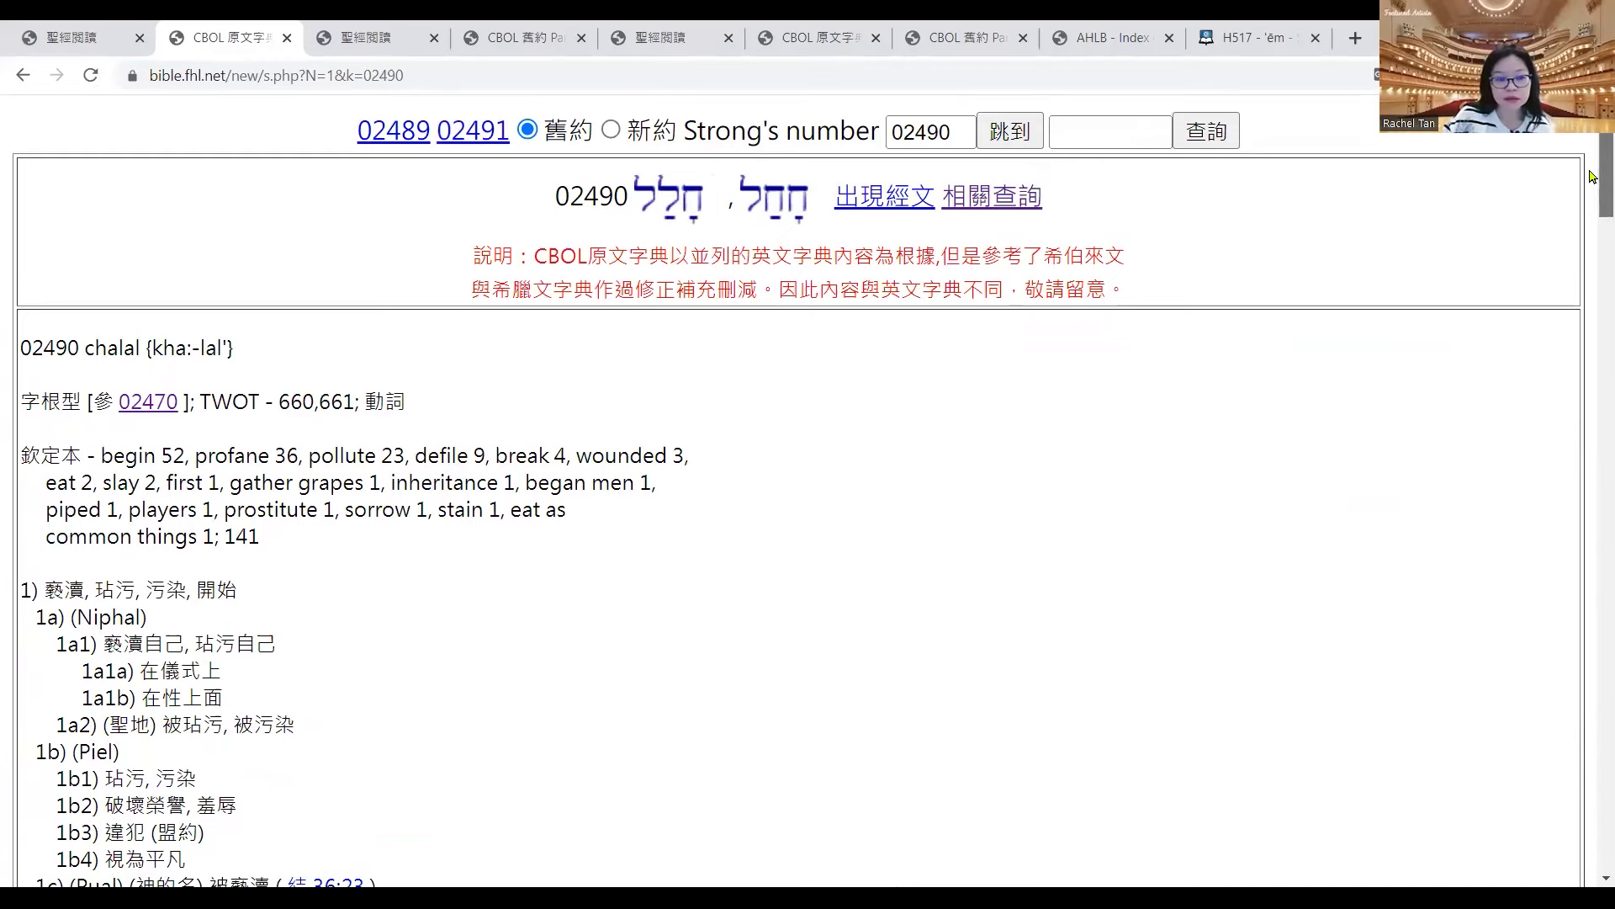
drag(1591, 192, 1592, 286)
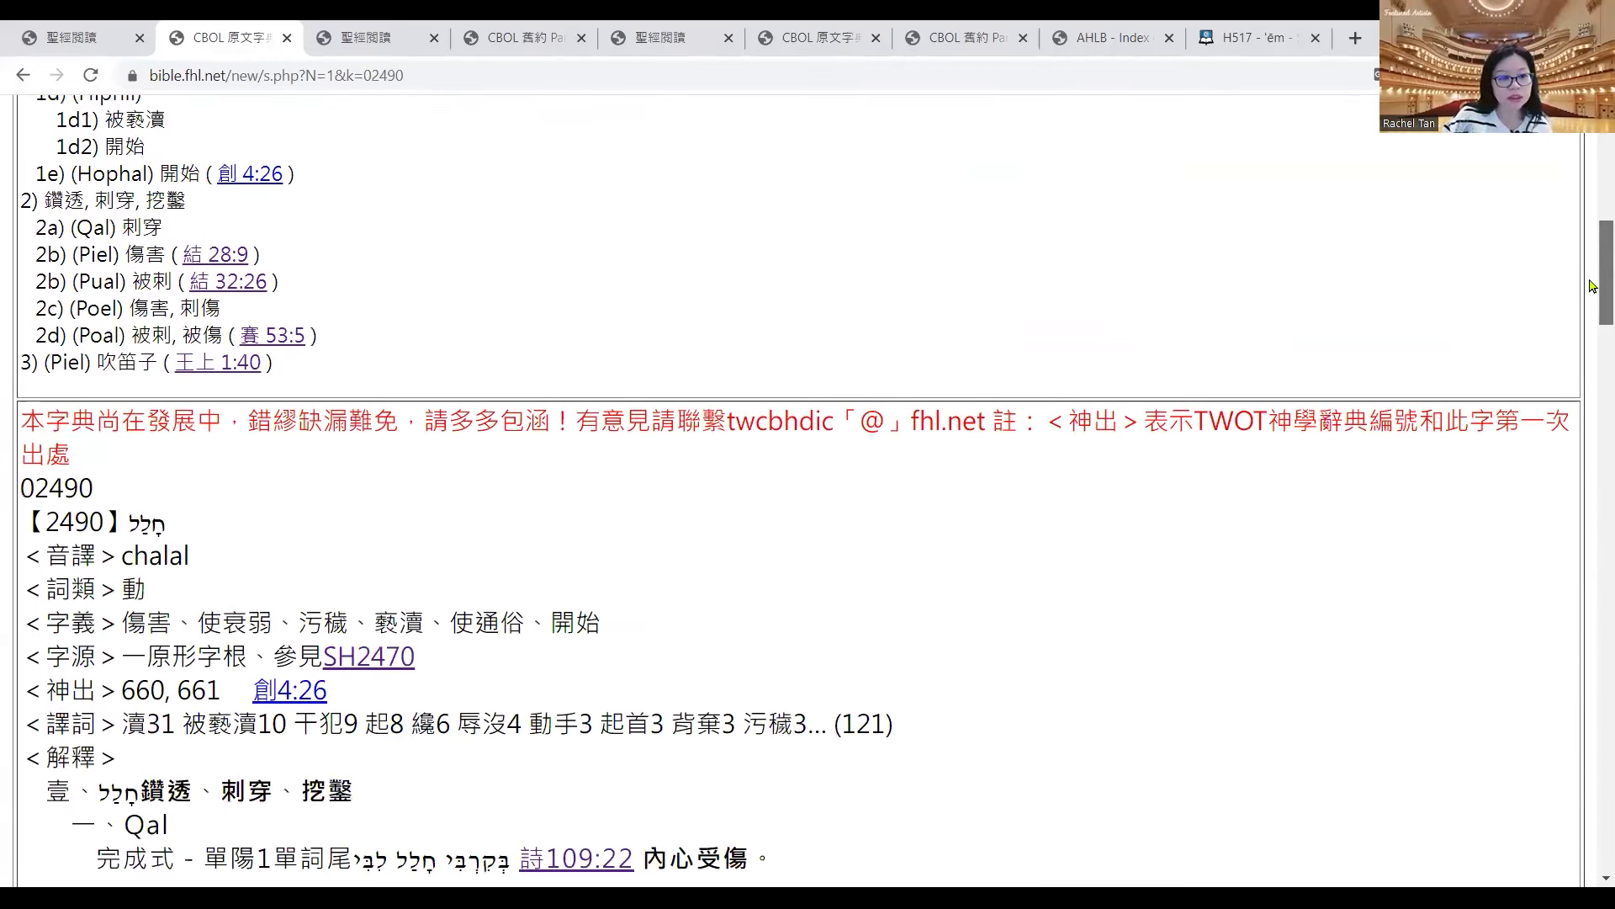
drag(95, 364, 357, 372)
click(321, 381)
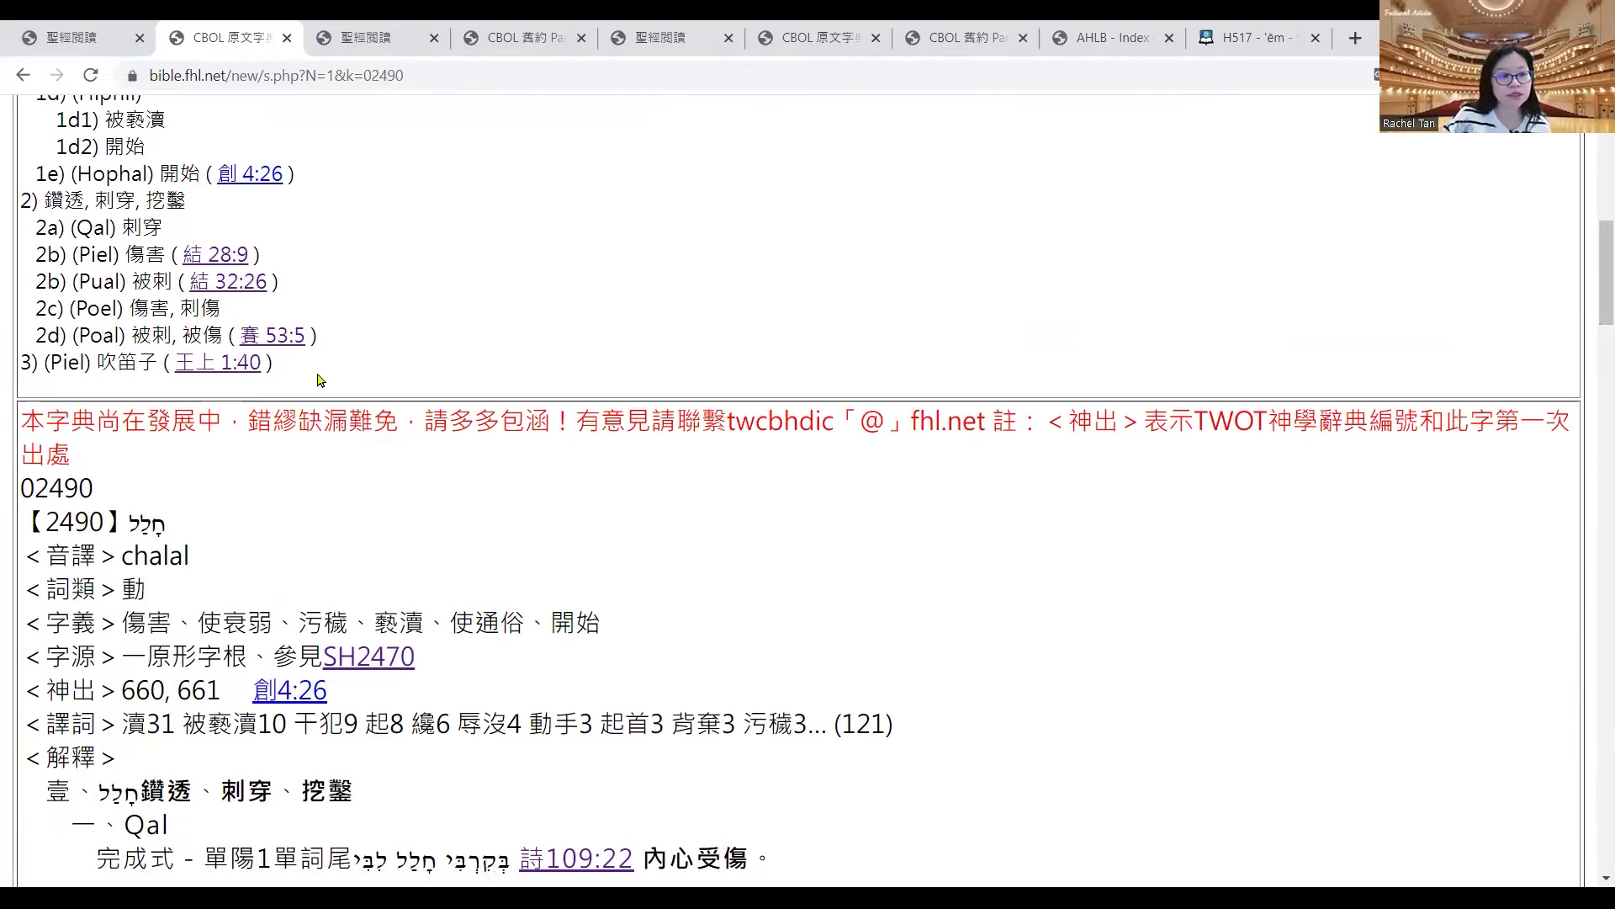
- Open the 王上 1:40 verse cited for 吹笛子 and follow its 註釋 to the 人造物品字典 3 7.3.3 article
click(212, 365)
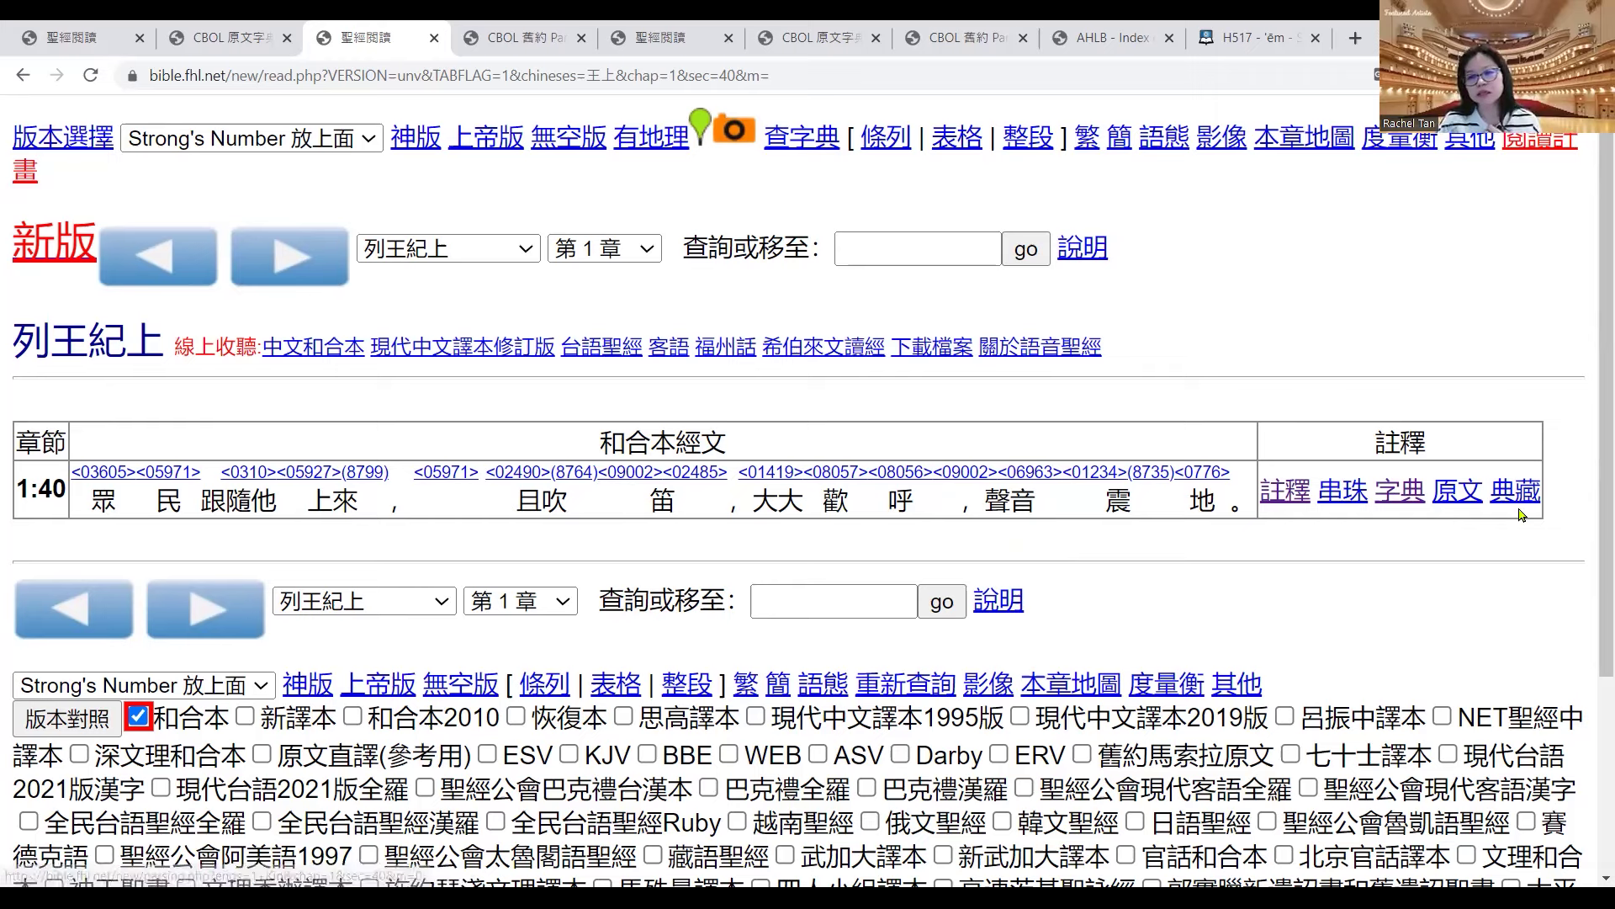
click(1409, 498)
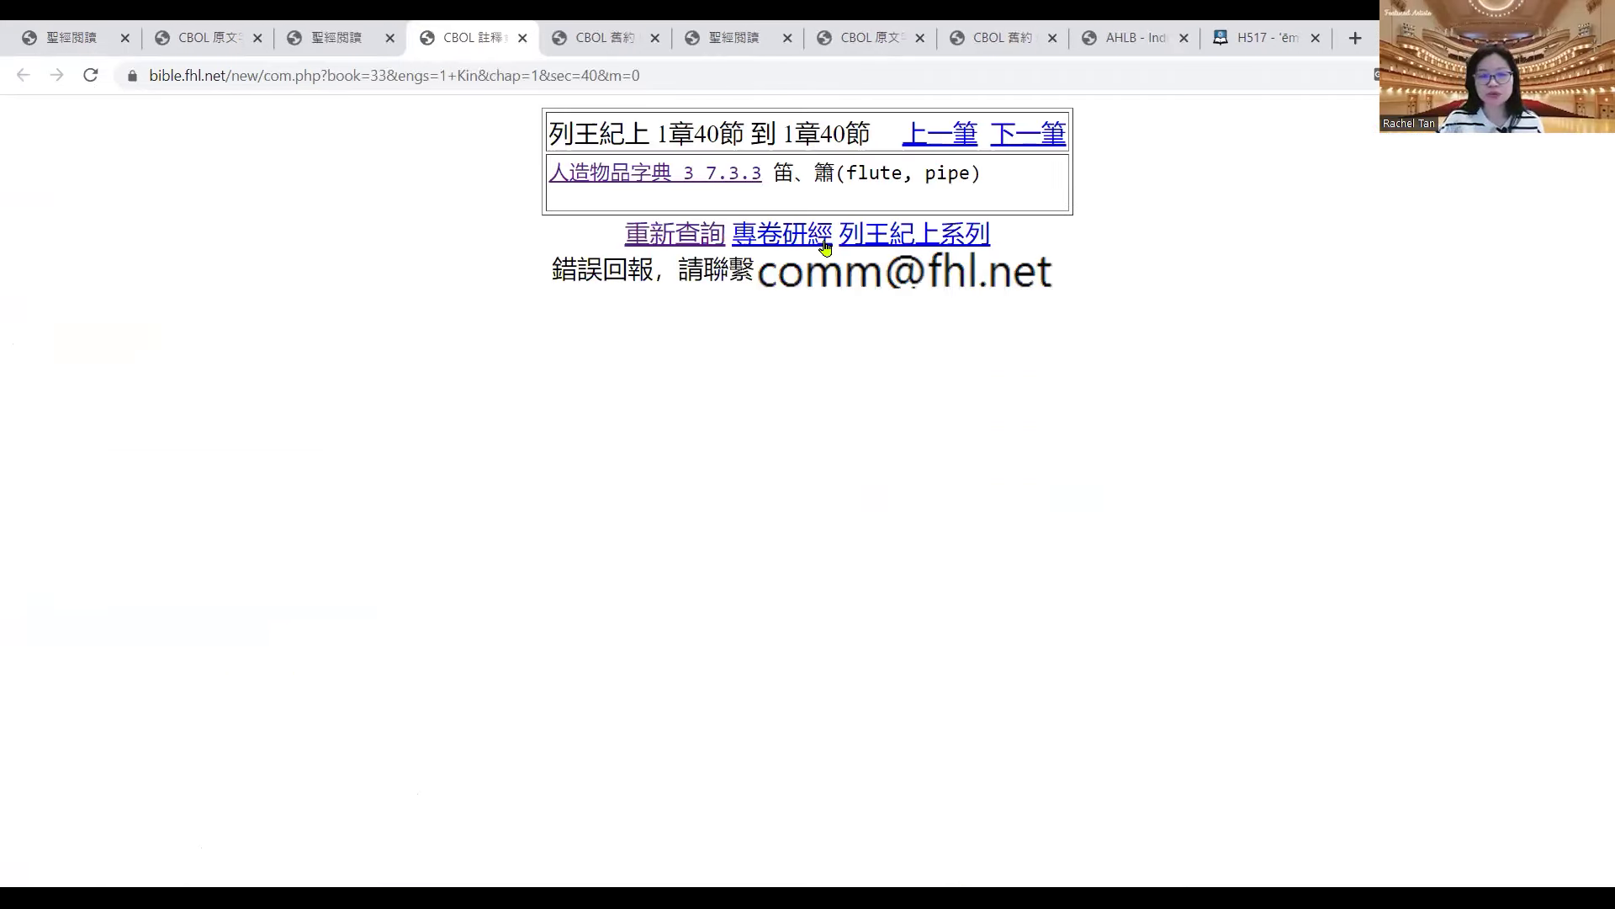
click(662, 177)
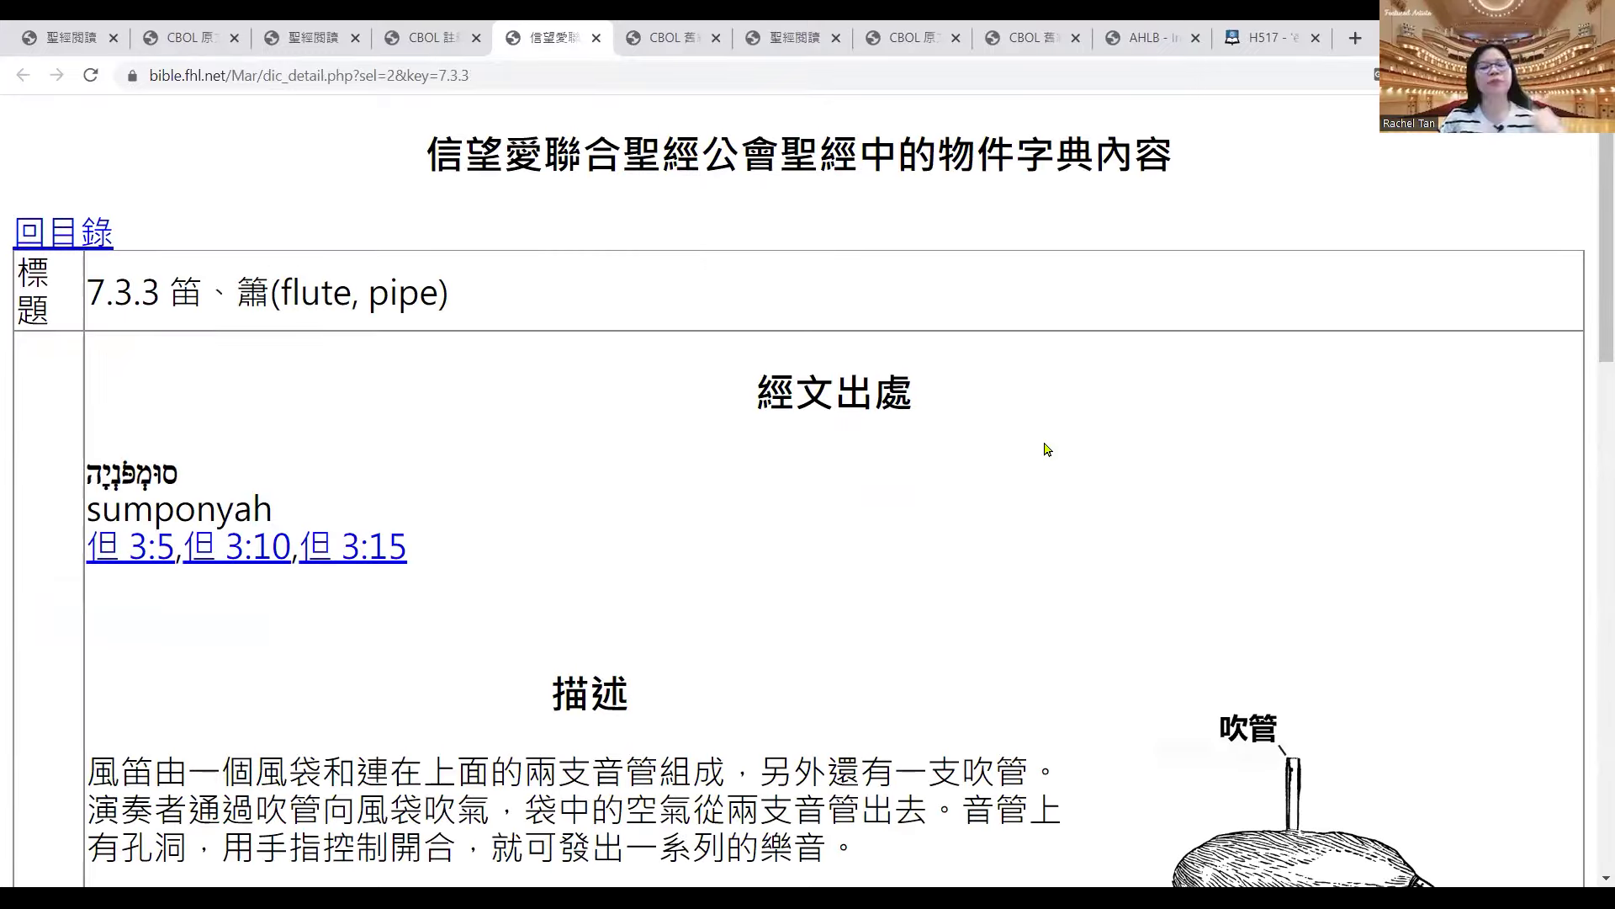
- Examine the 7.3.3 笛、簫 (flute, pipe) article: its 描述, 翻譯 and the Hebrew, Greek and Latin verse references
drag(1590, 240, 1590, 343)
scroll(1590, 345, down, 3)
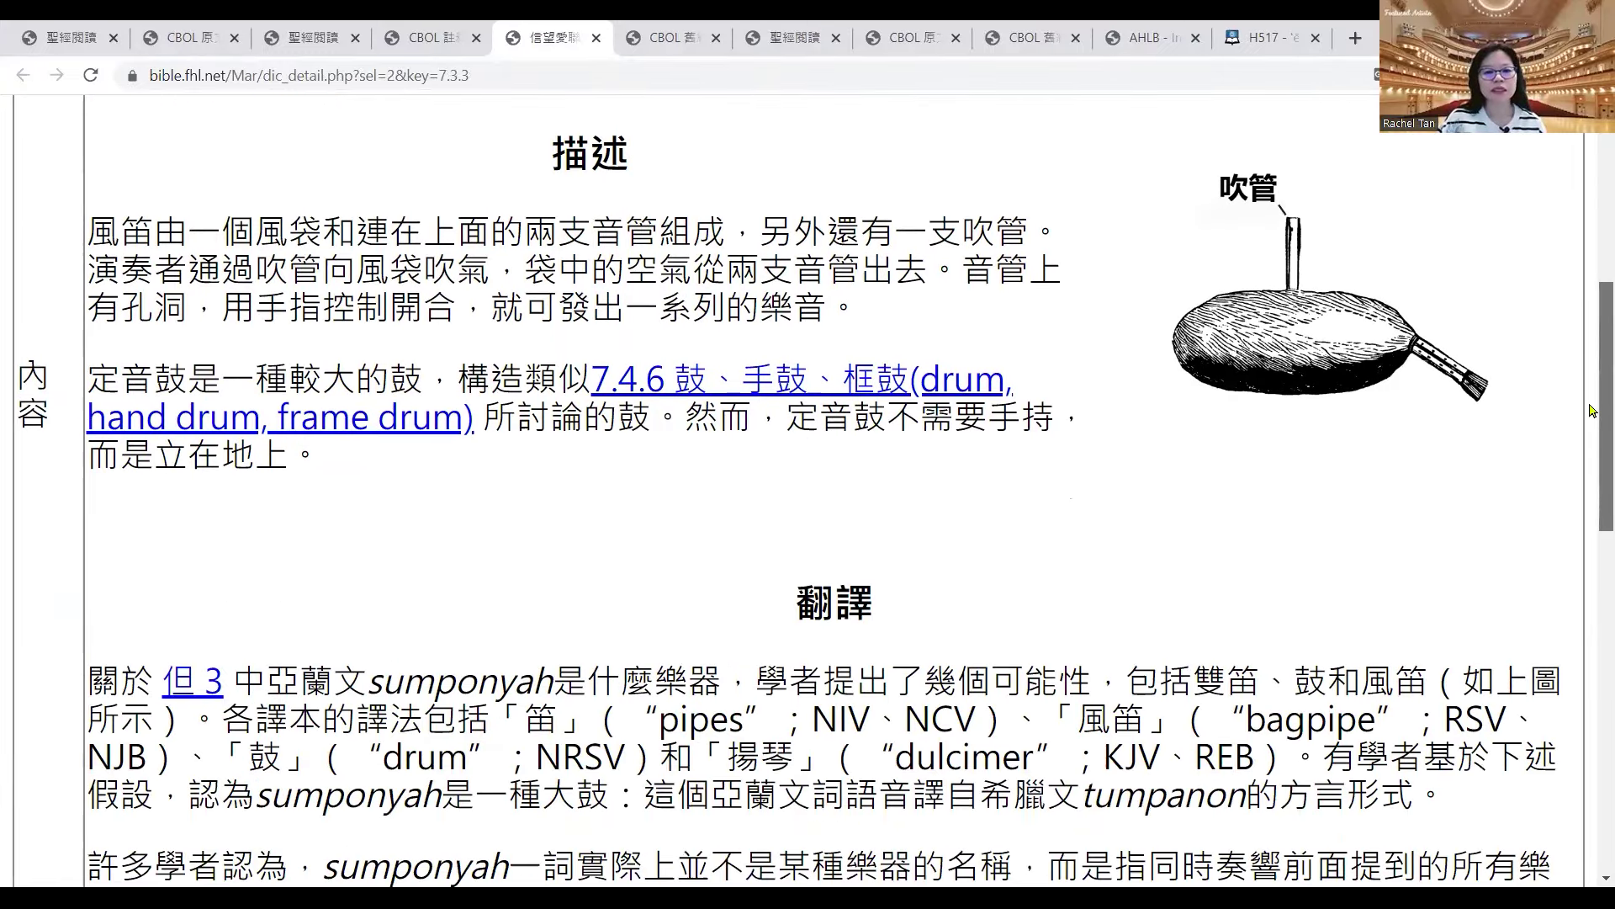
scroll(1590, 363, down, 3)
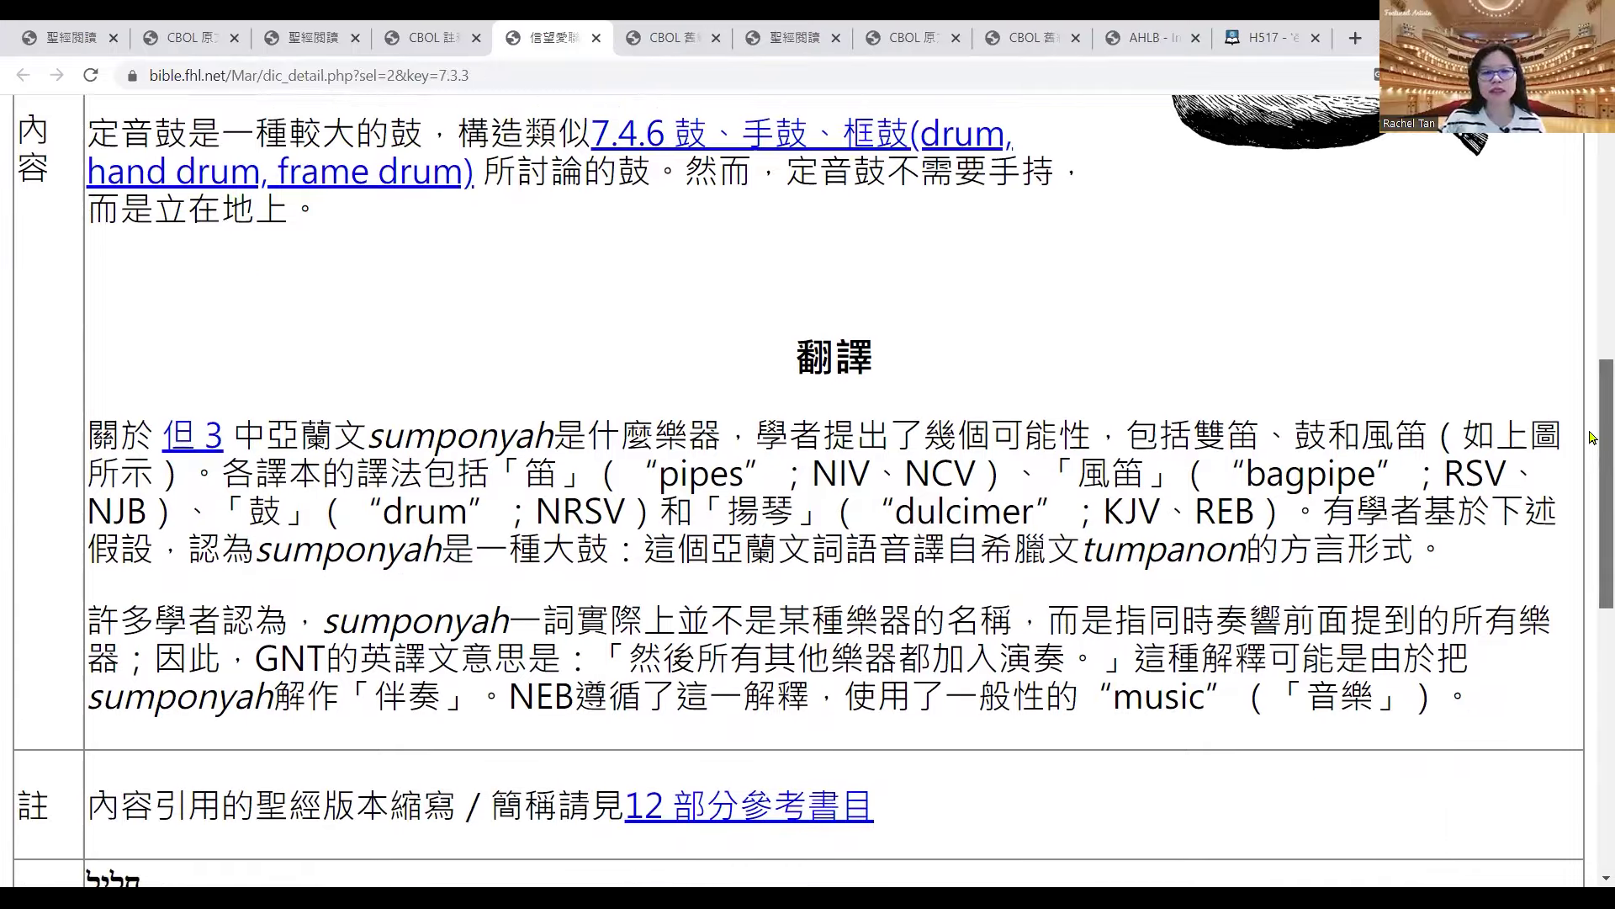
scroll(1592, 437, down, 4)
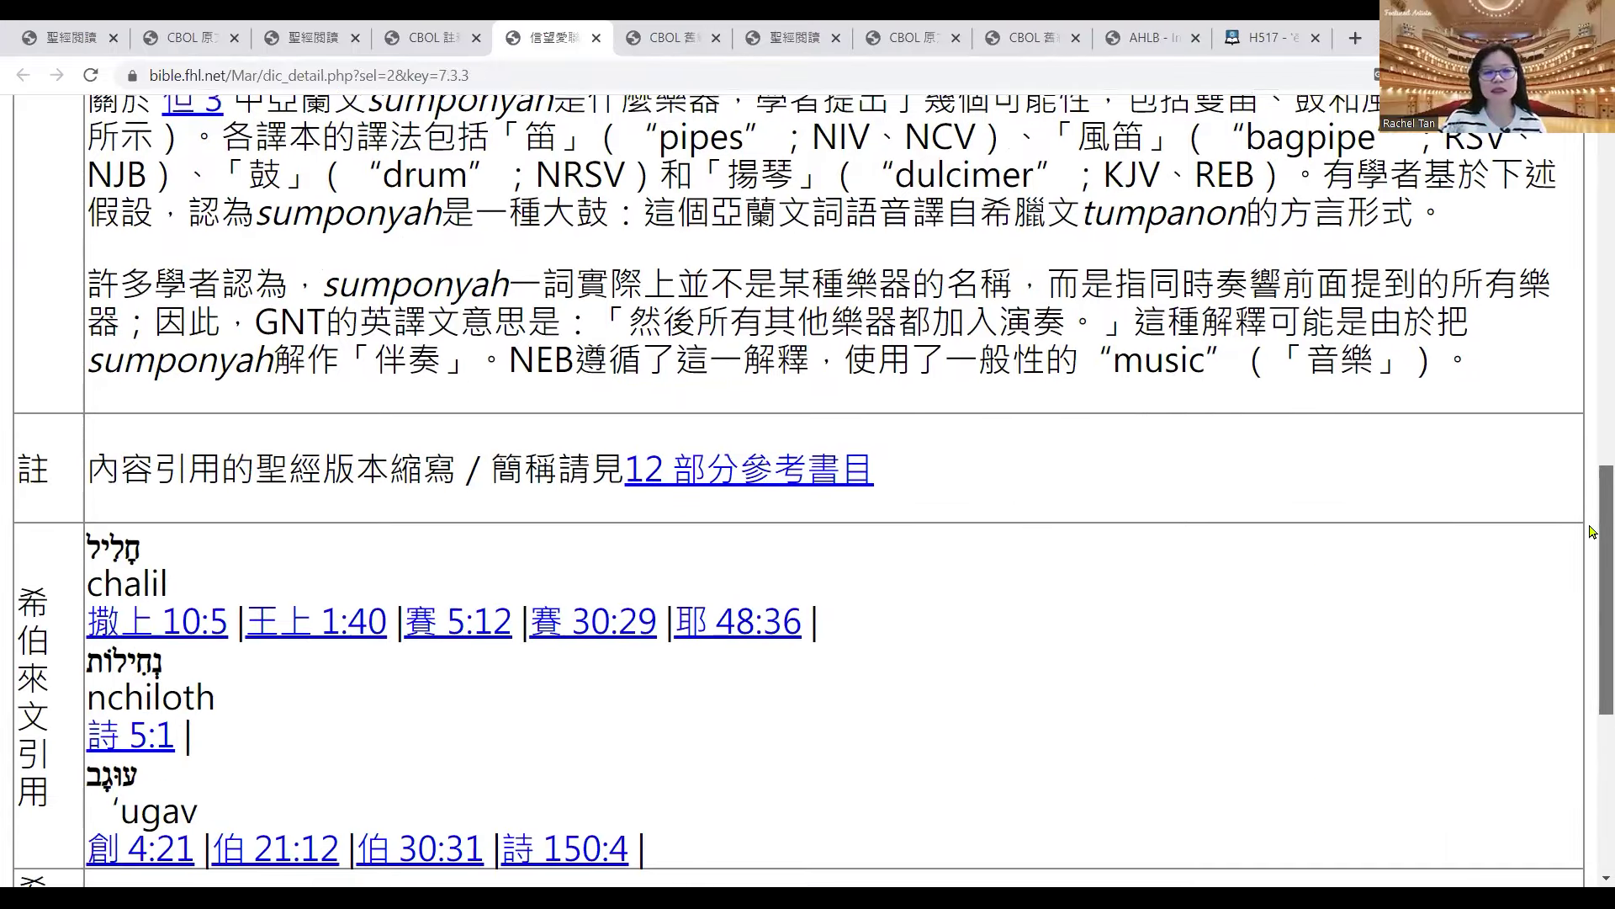
scroll(1590, 535, down, 3)
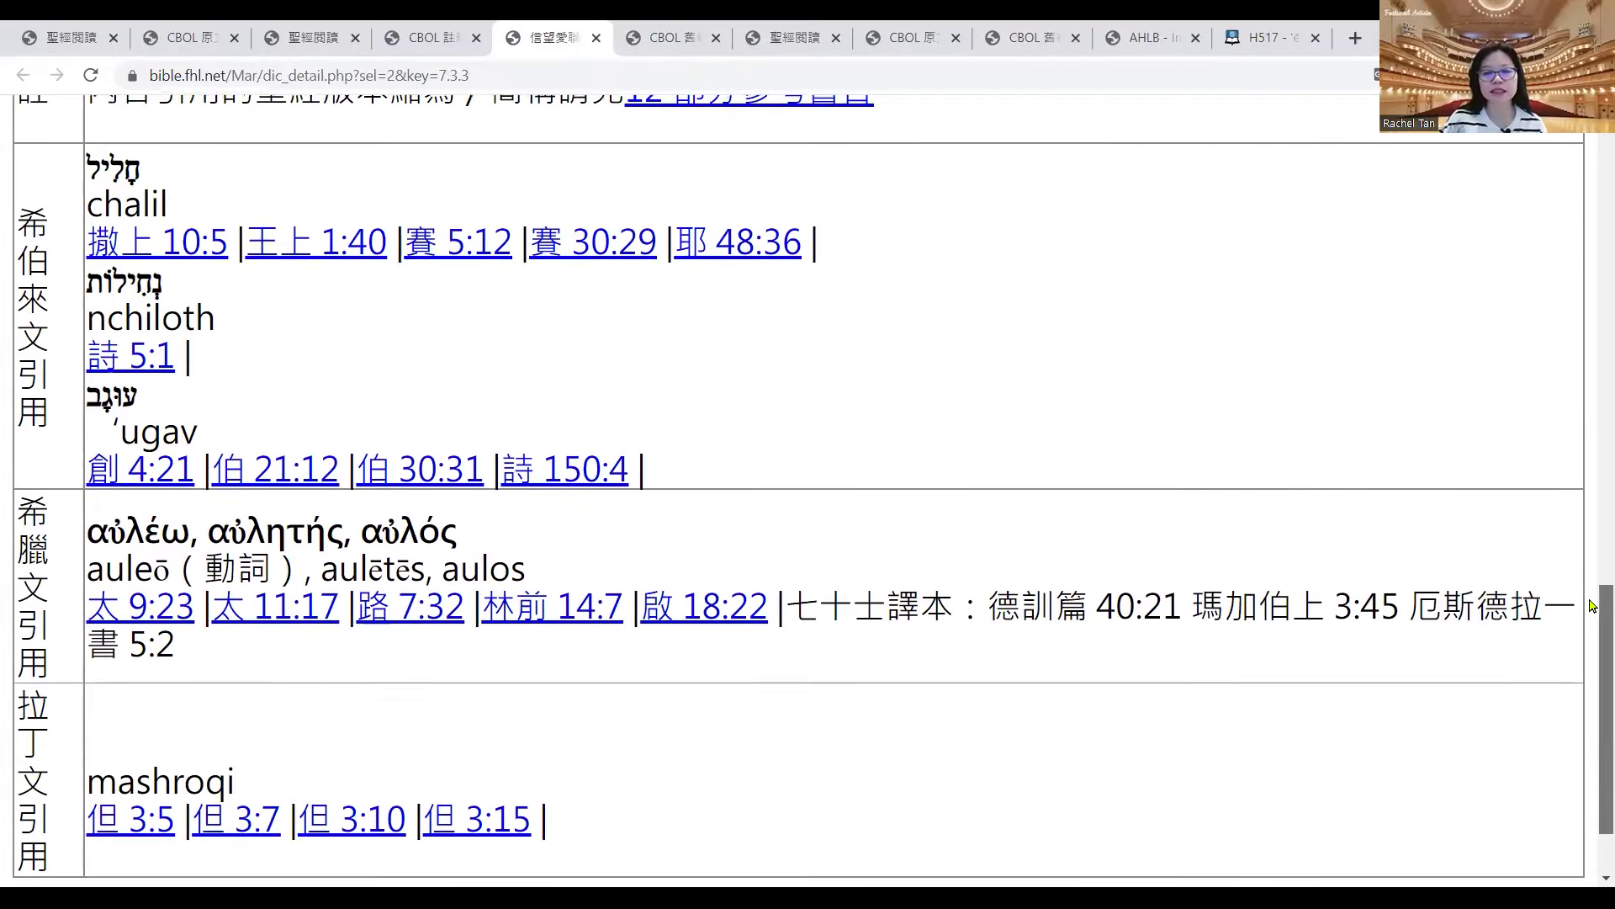
scroll(1592, 722, up, 4)
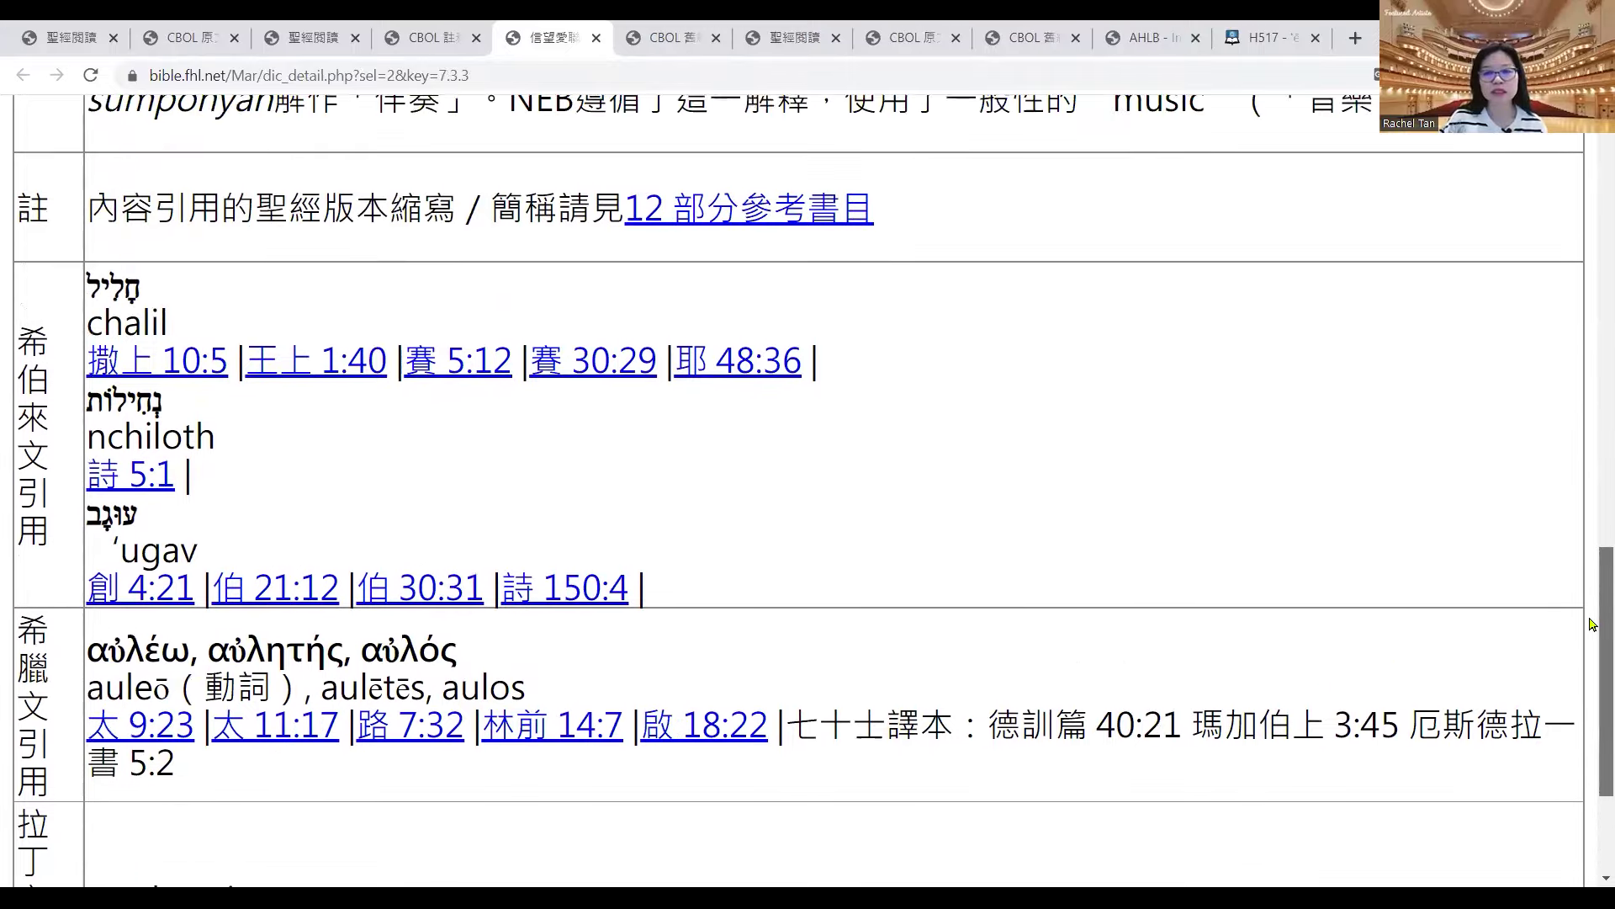
scroll(1590, 521, up, 4)
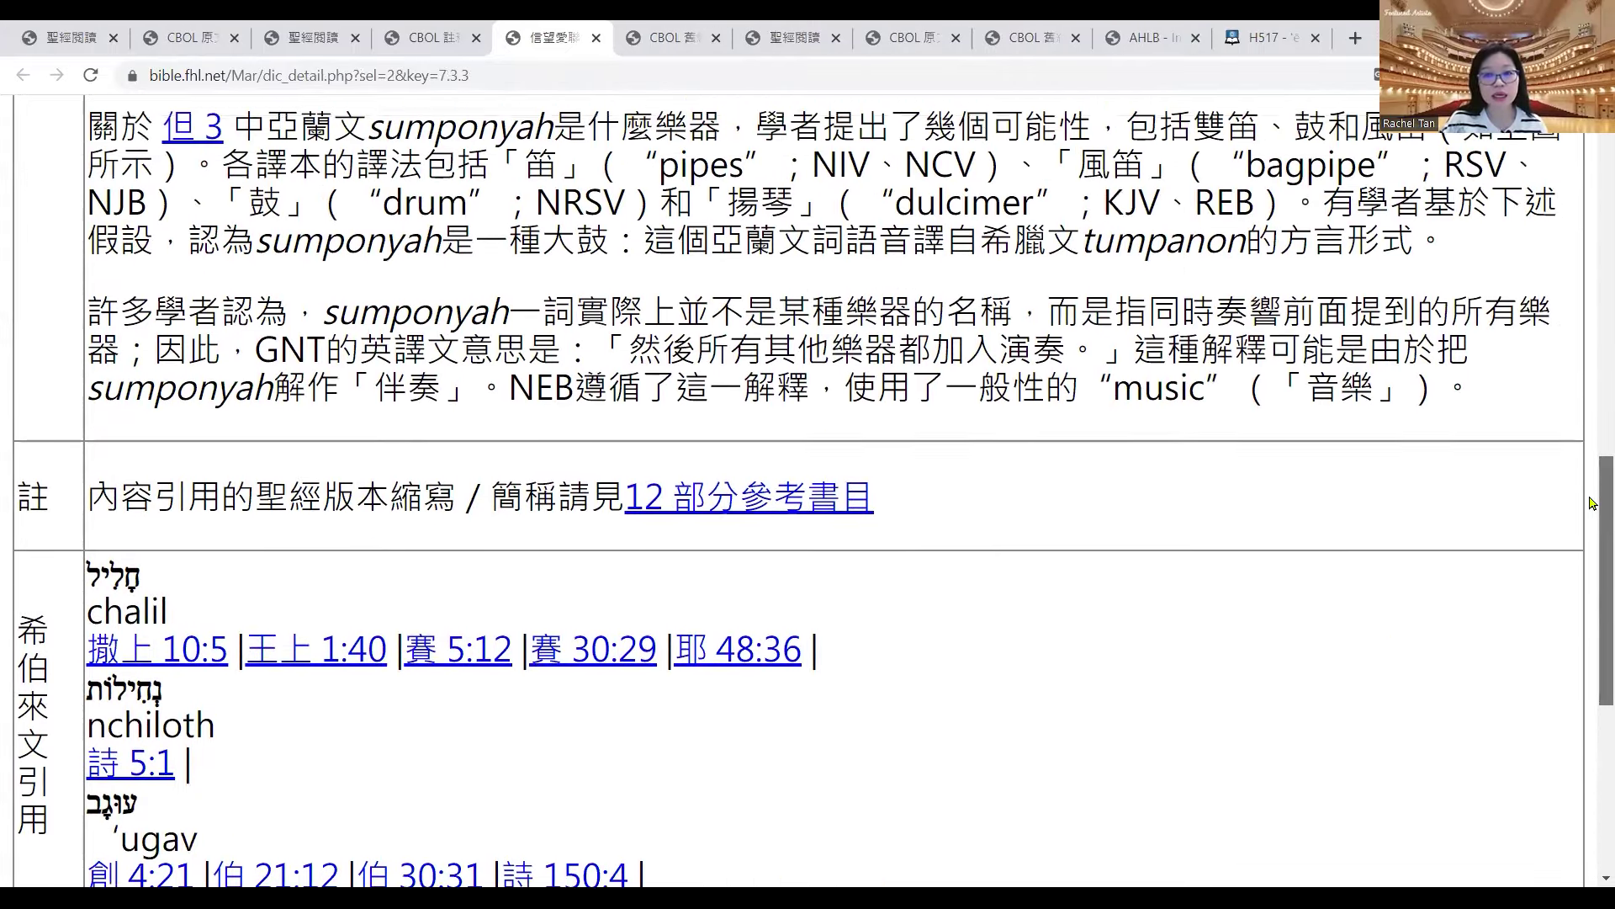
scroll(1590, 465, up, 6)
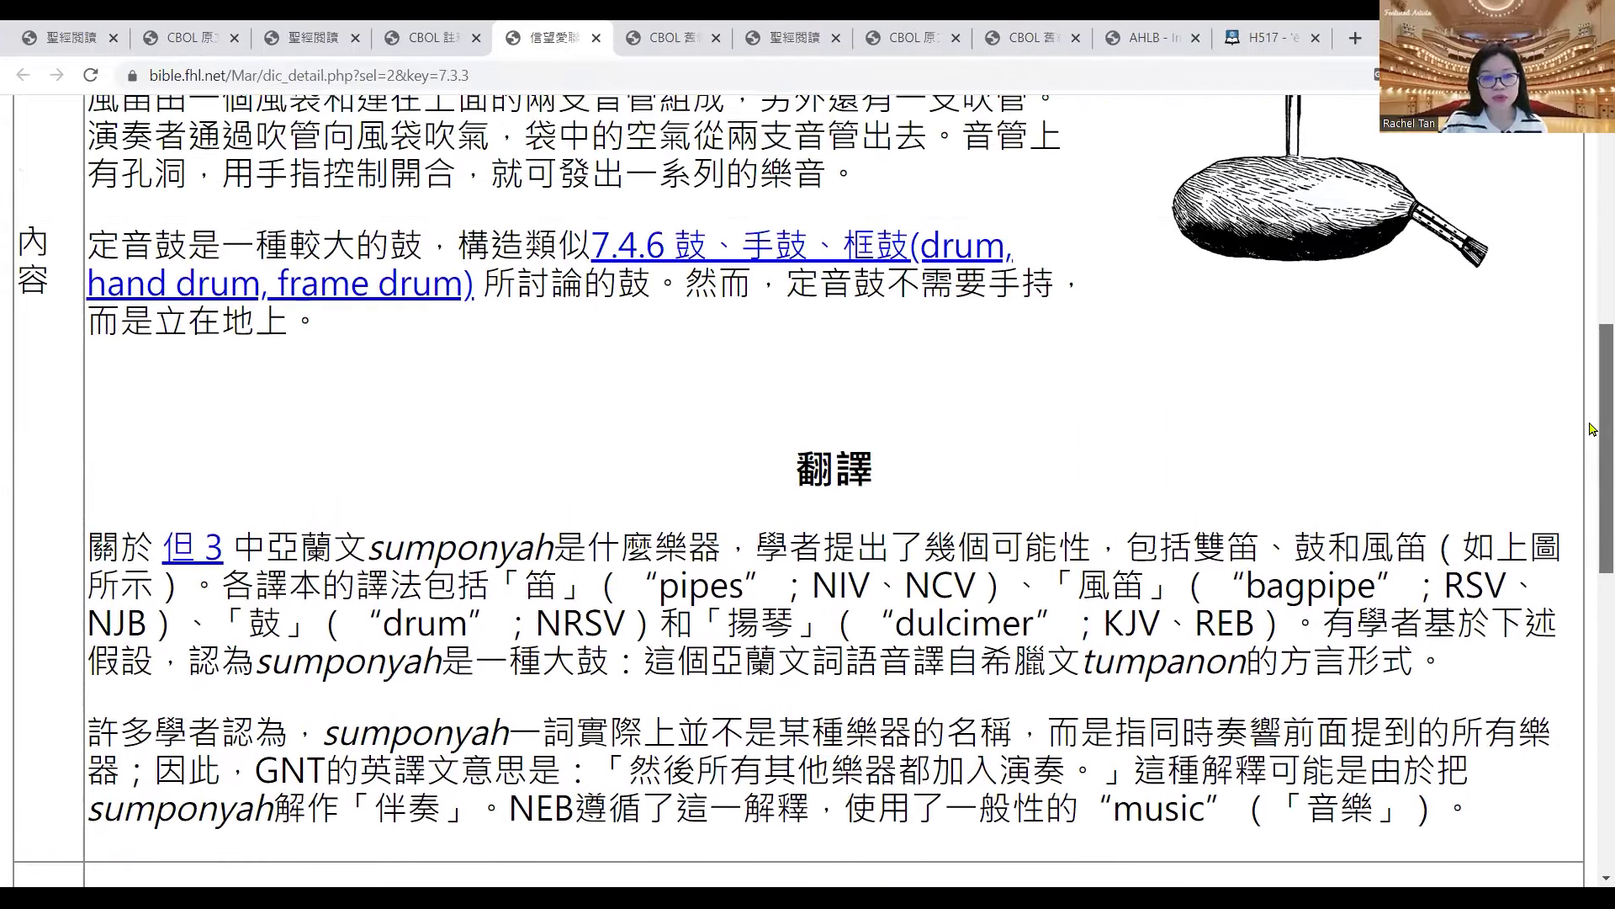
scroll(1591, 300, up, 3)
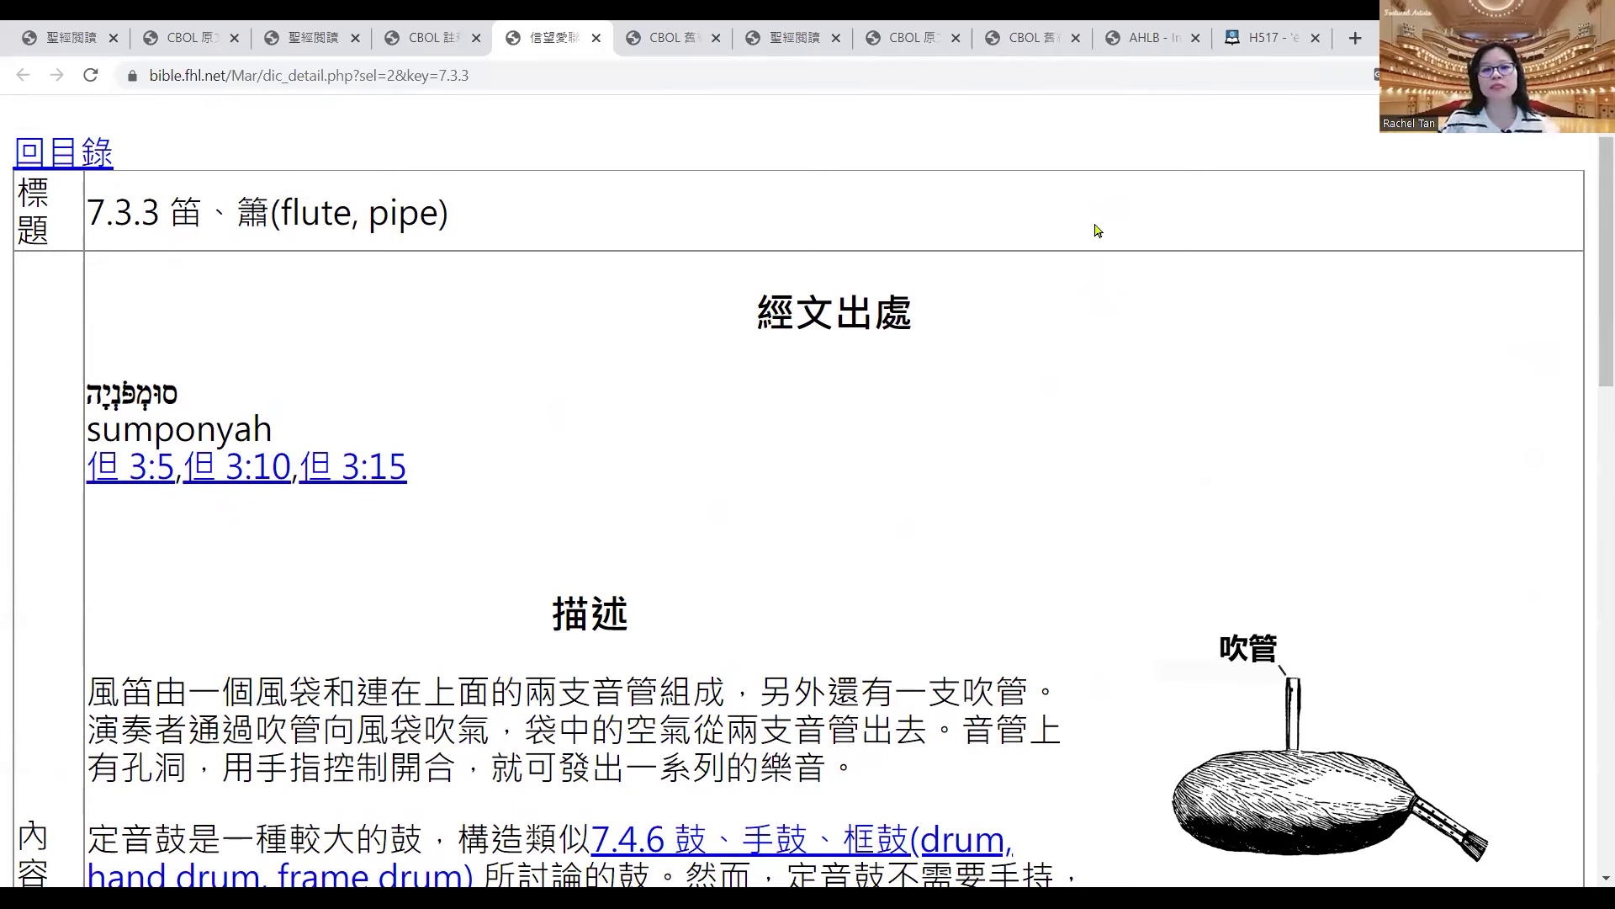
- Switch to the Blue Letter Bible page and open its Encyclopedias / Dictionaries study resource
click(1274, 42)
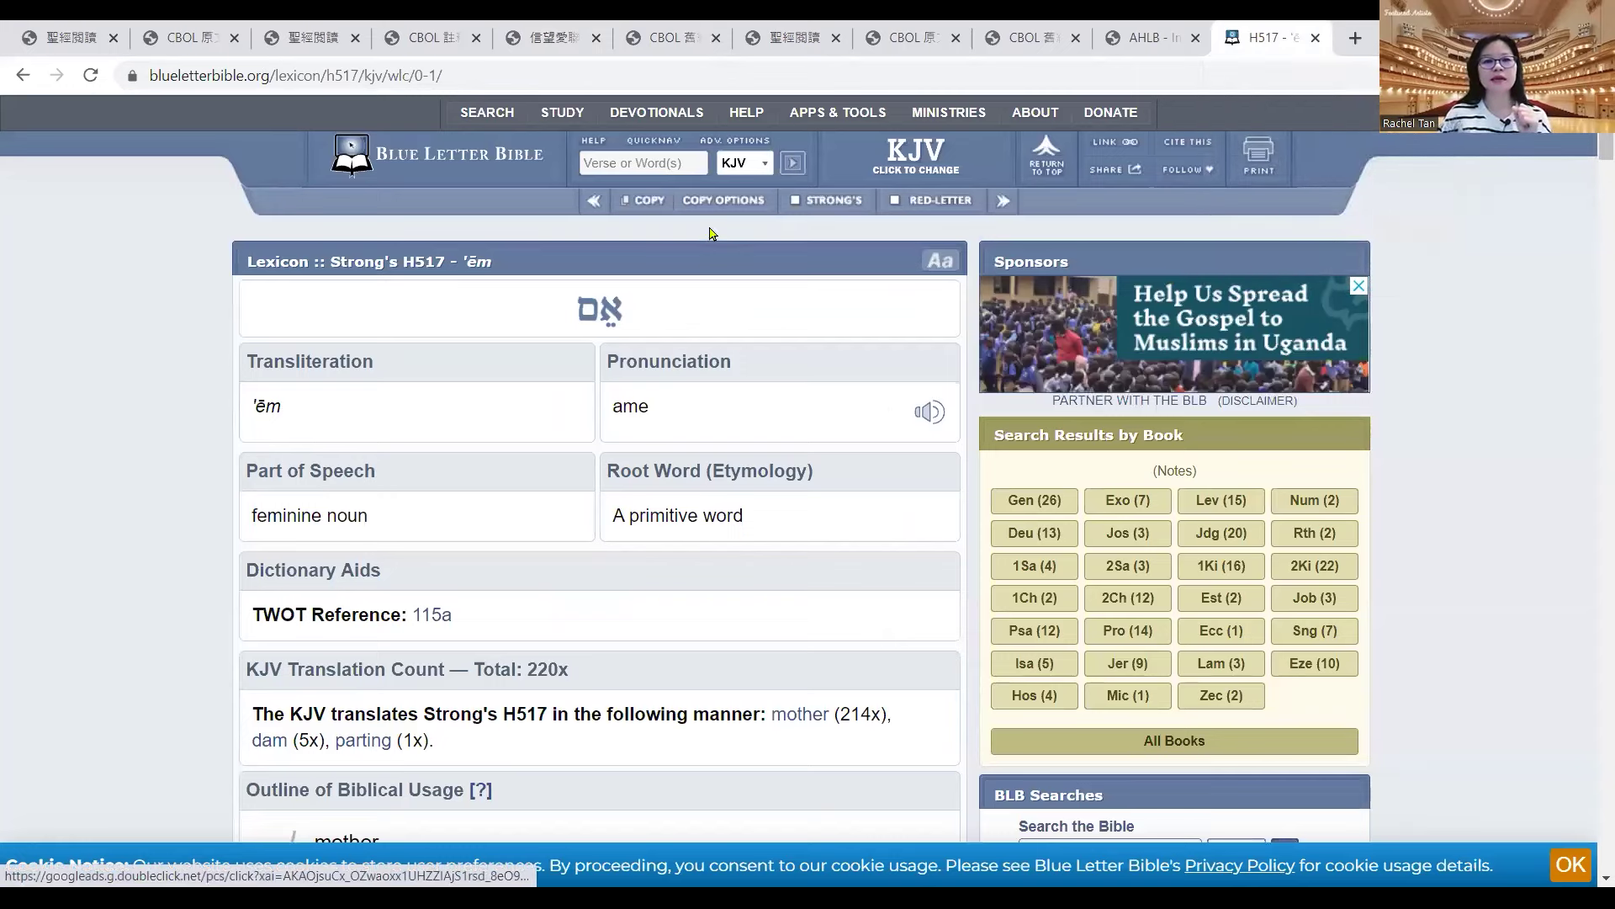
click(165, 74)
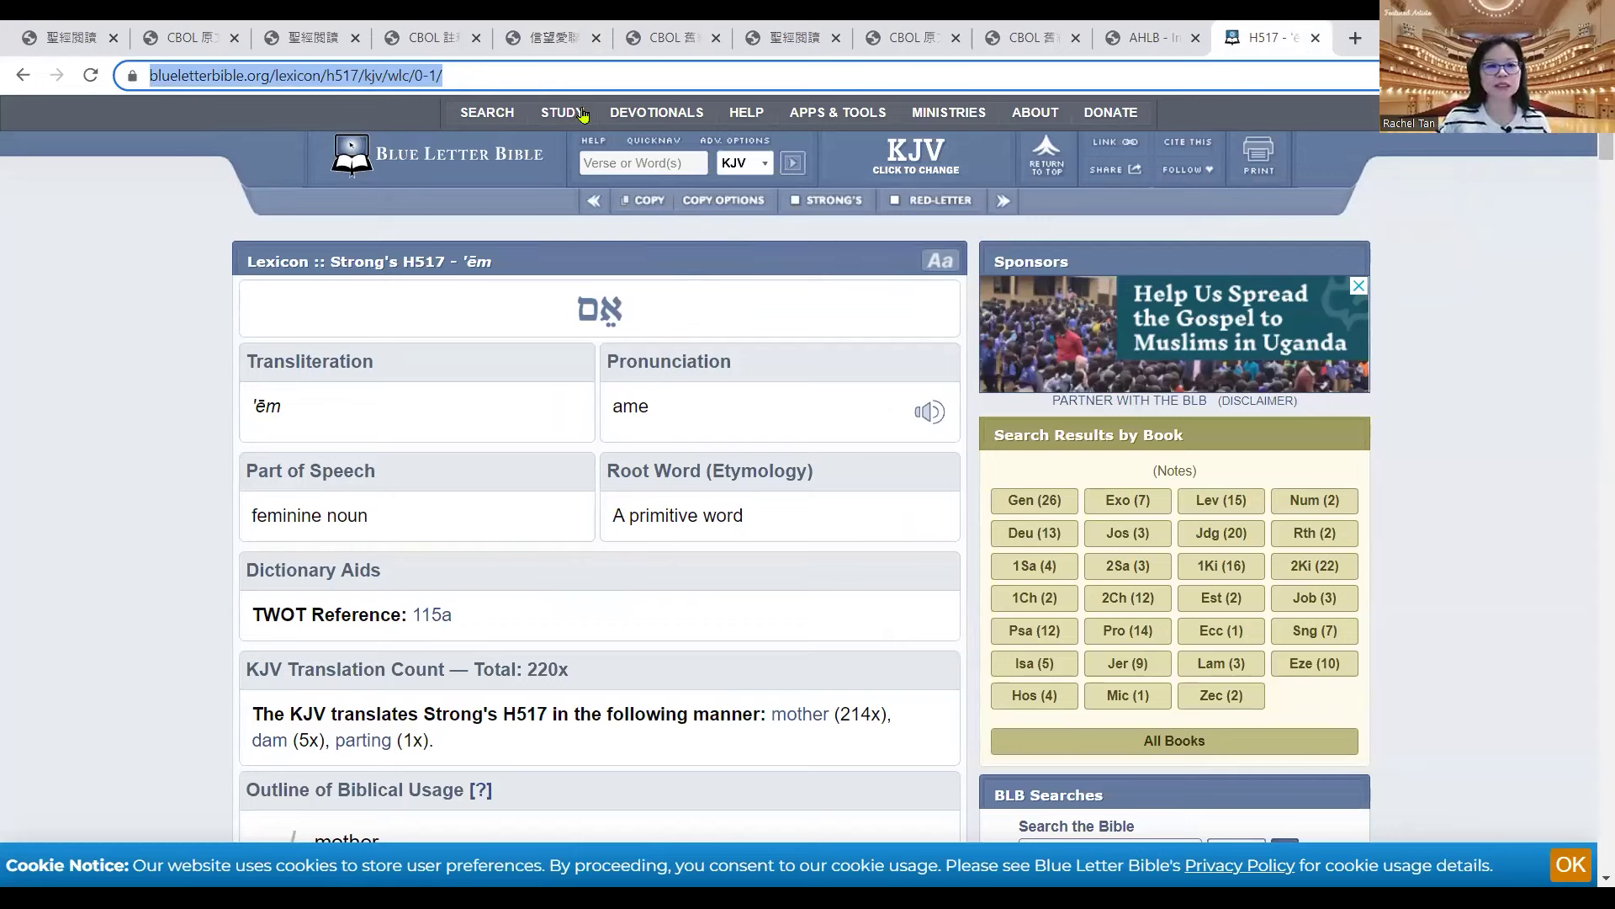
mouse_move(562, 116)
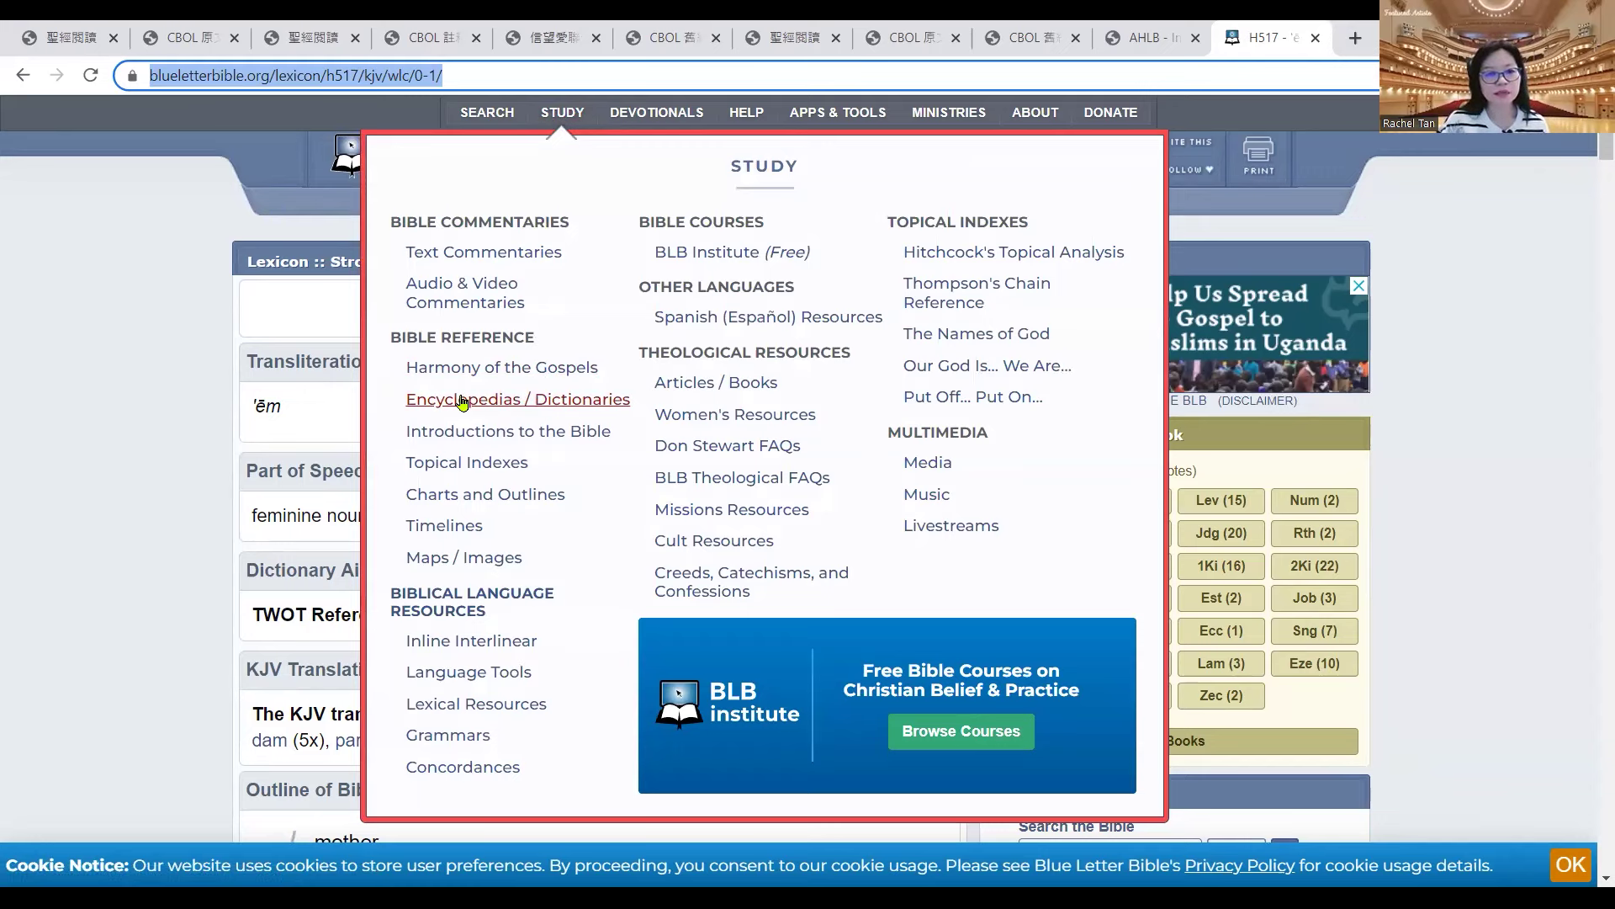
key(Return)
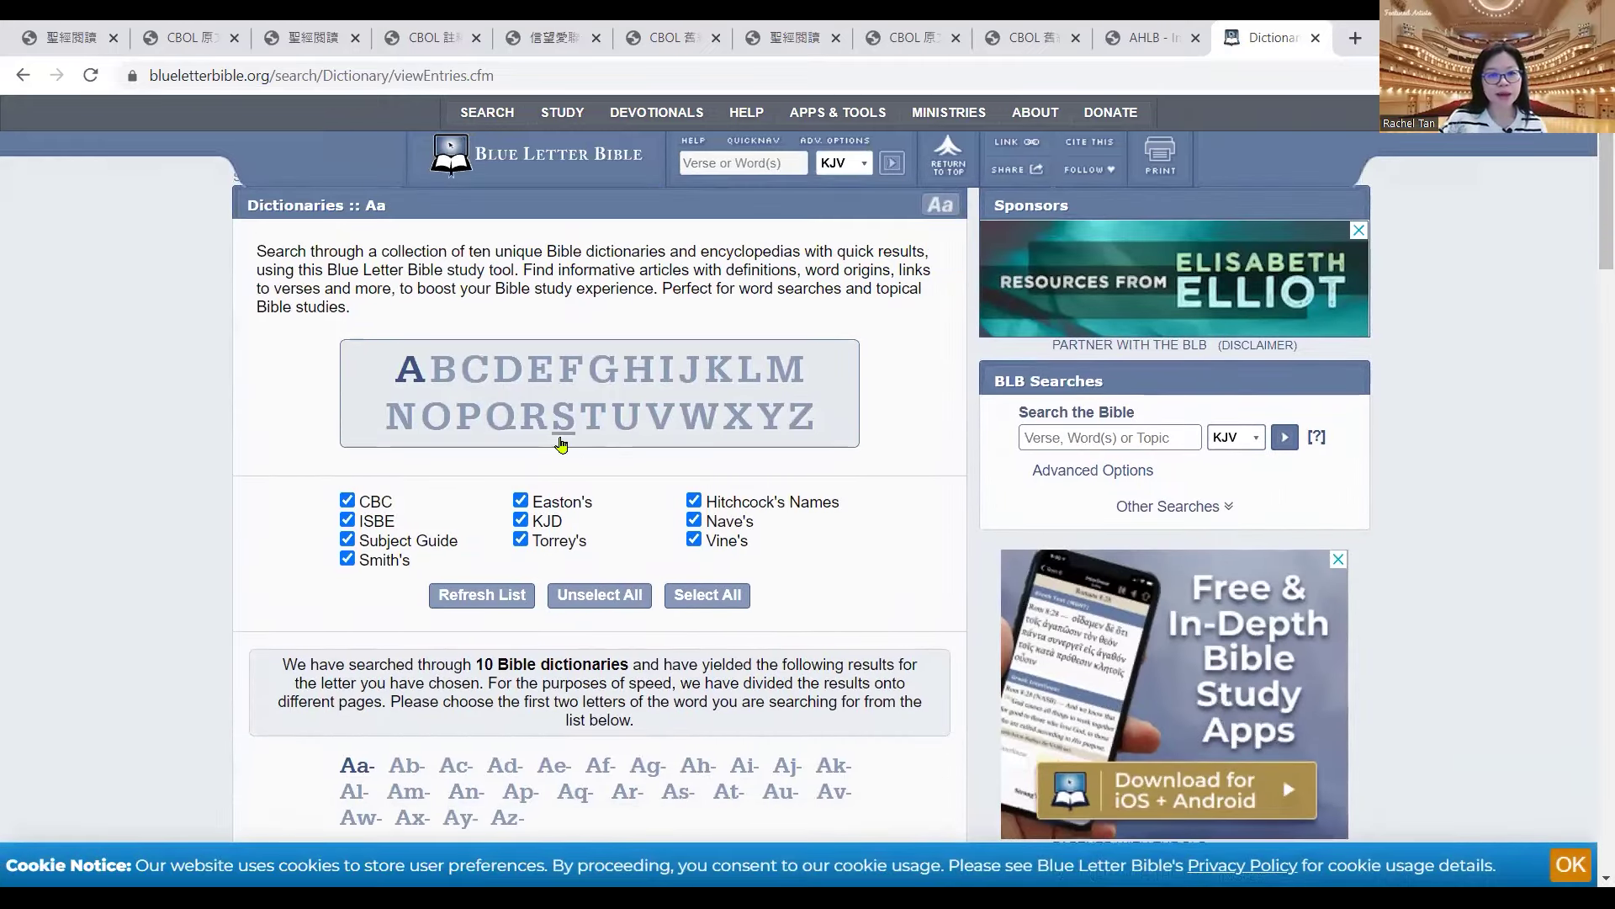
- Look up the Pipe [E,I,N,B] topic in the dictionaries through letter P and the Pi- entries
click(469, 419)
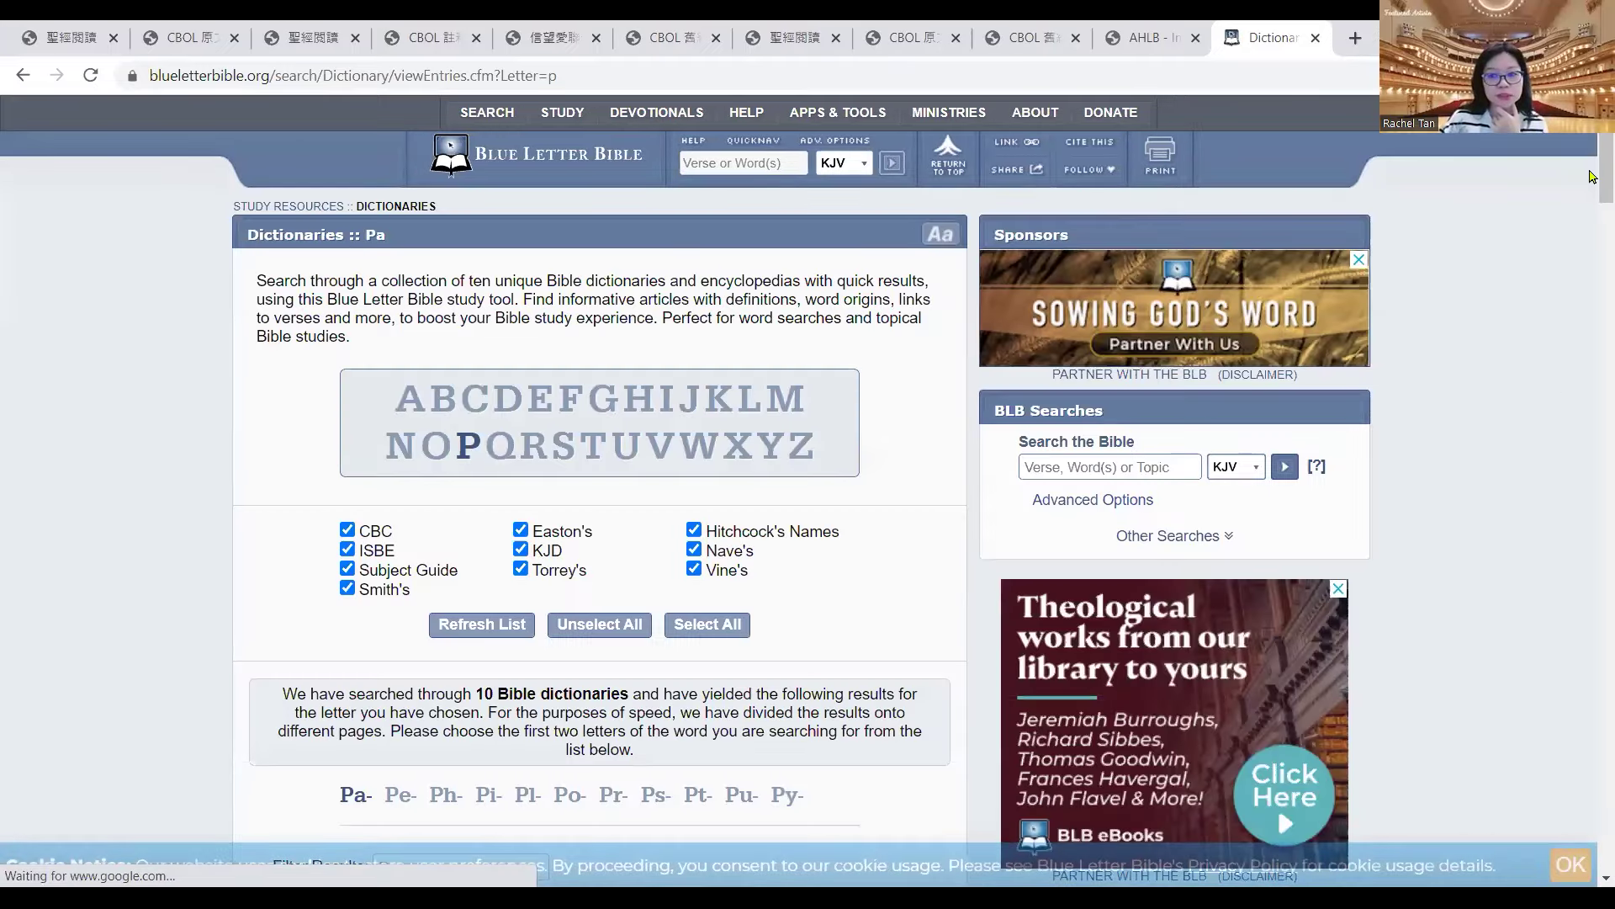
scroll(1416, 249, down, 3)
scroll(1416, 250, down, 1)
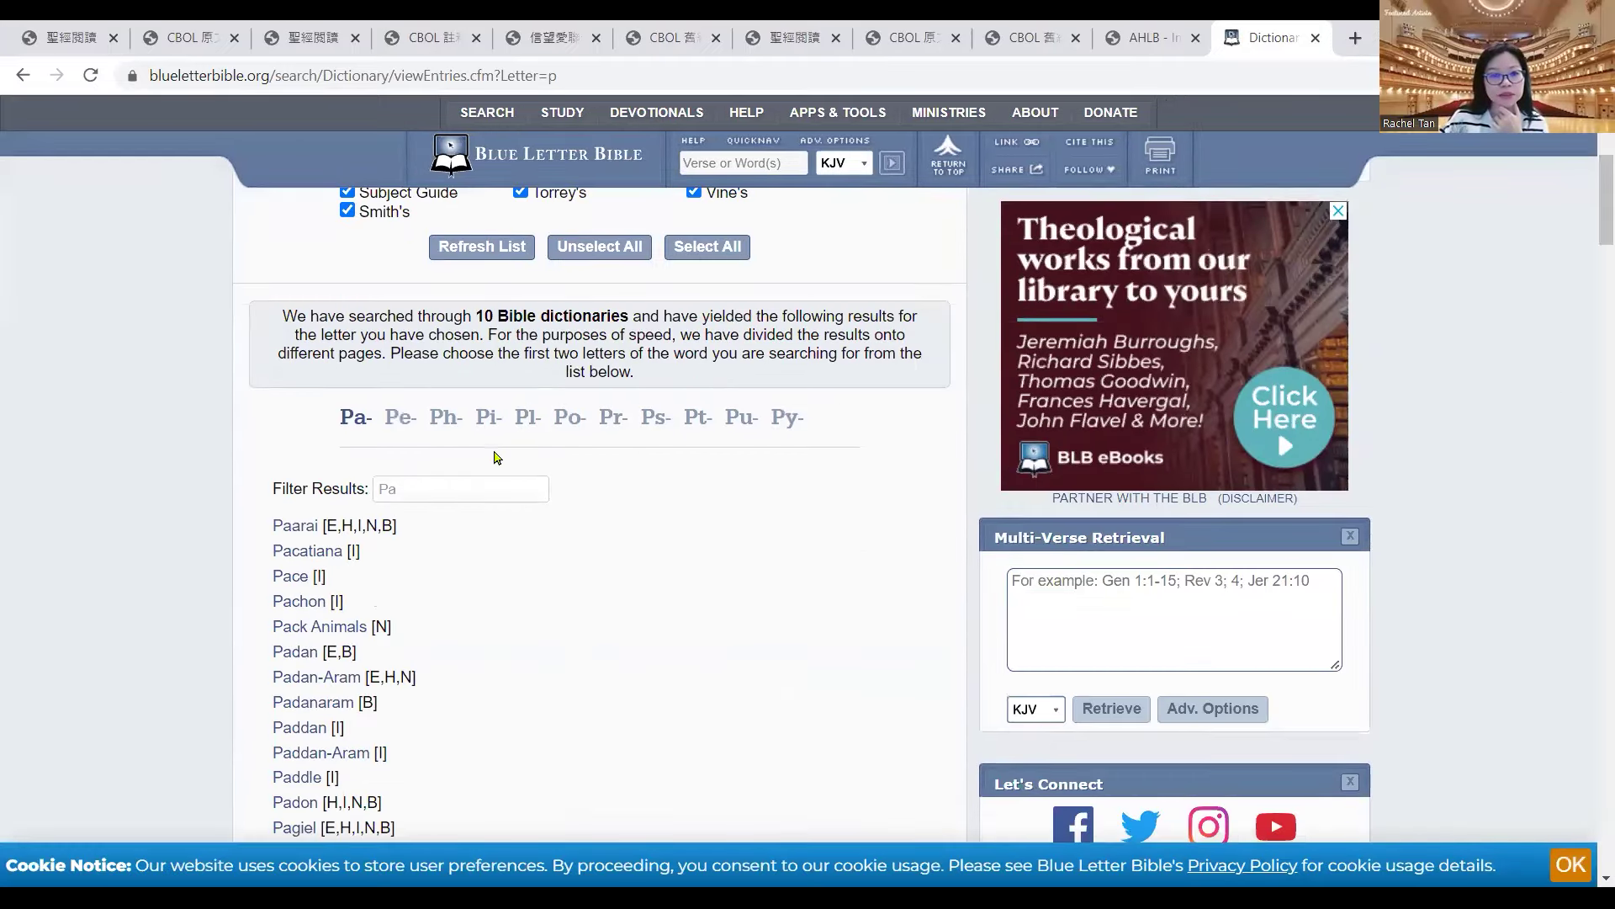
click(490, 420)
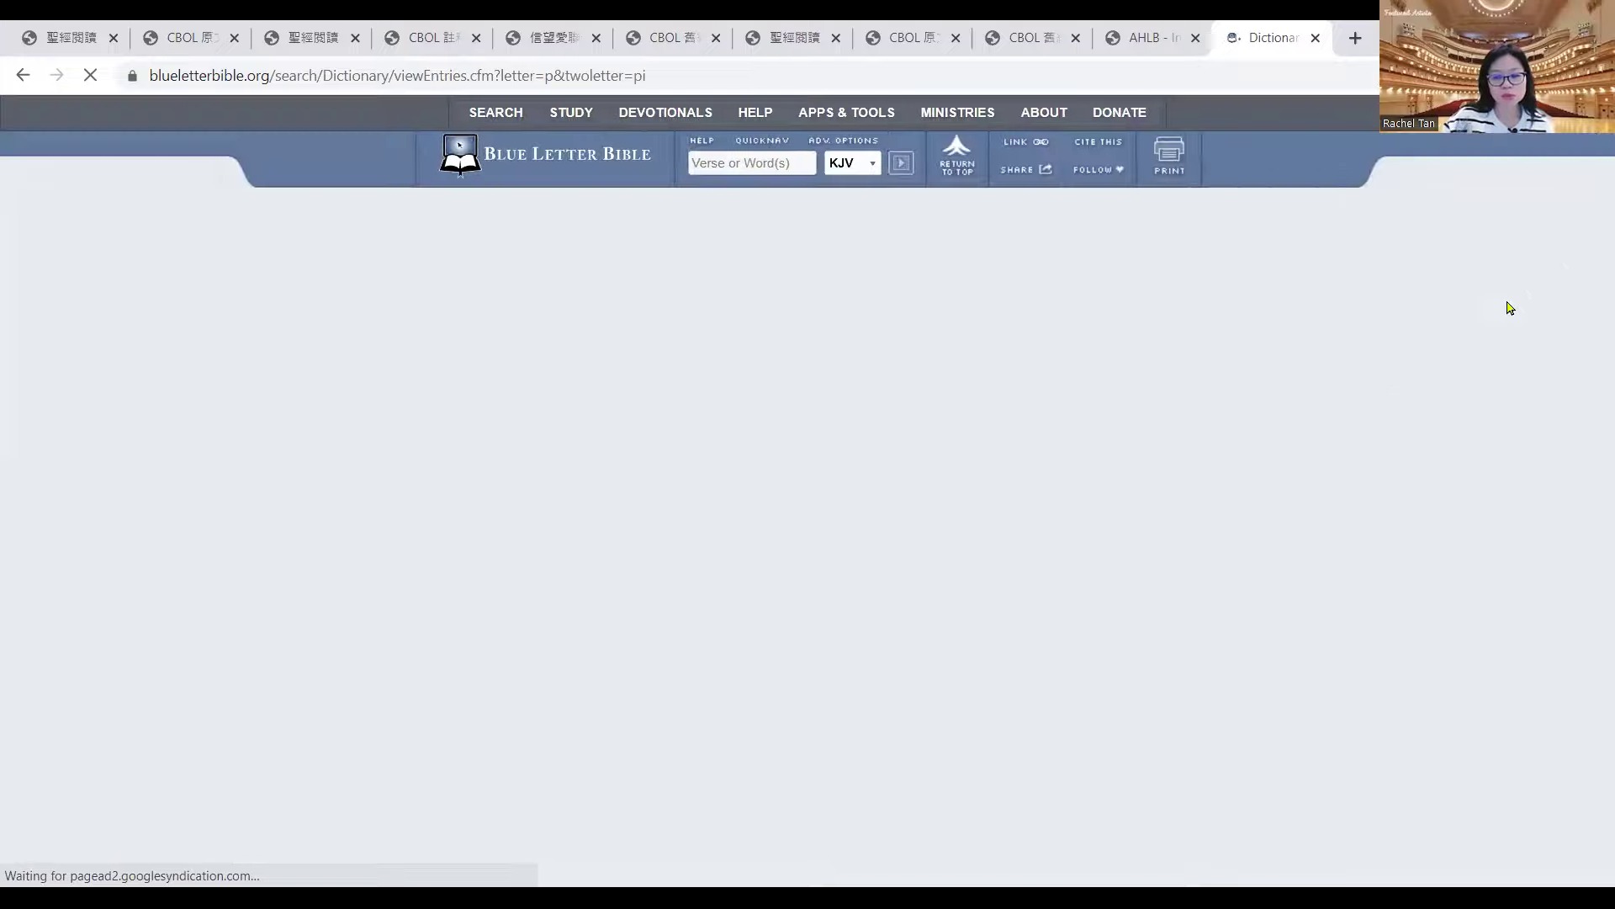
scroll(1590, 290, down, 2)
scroll(1590, 291, down, 6)
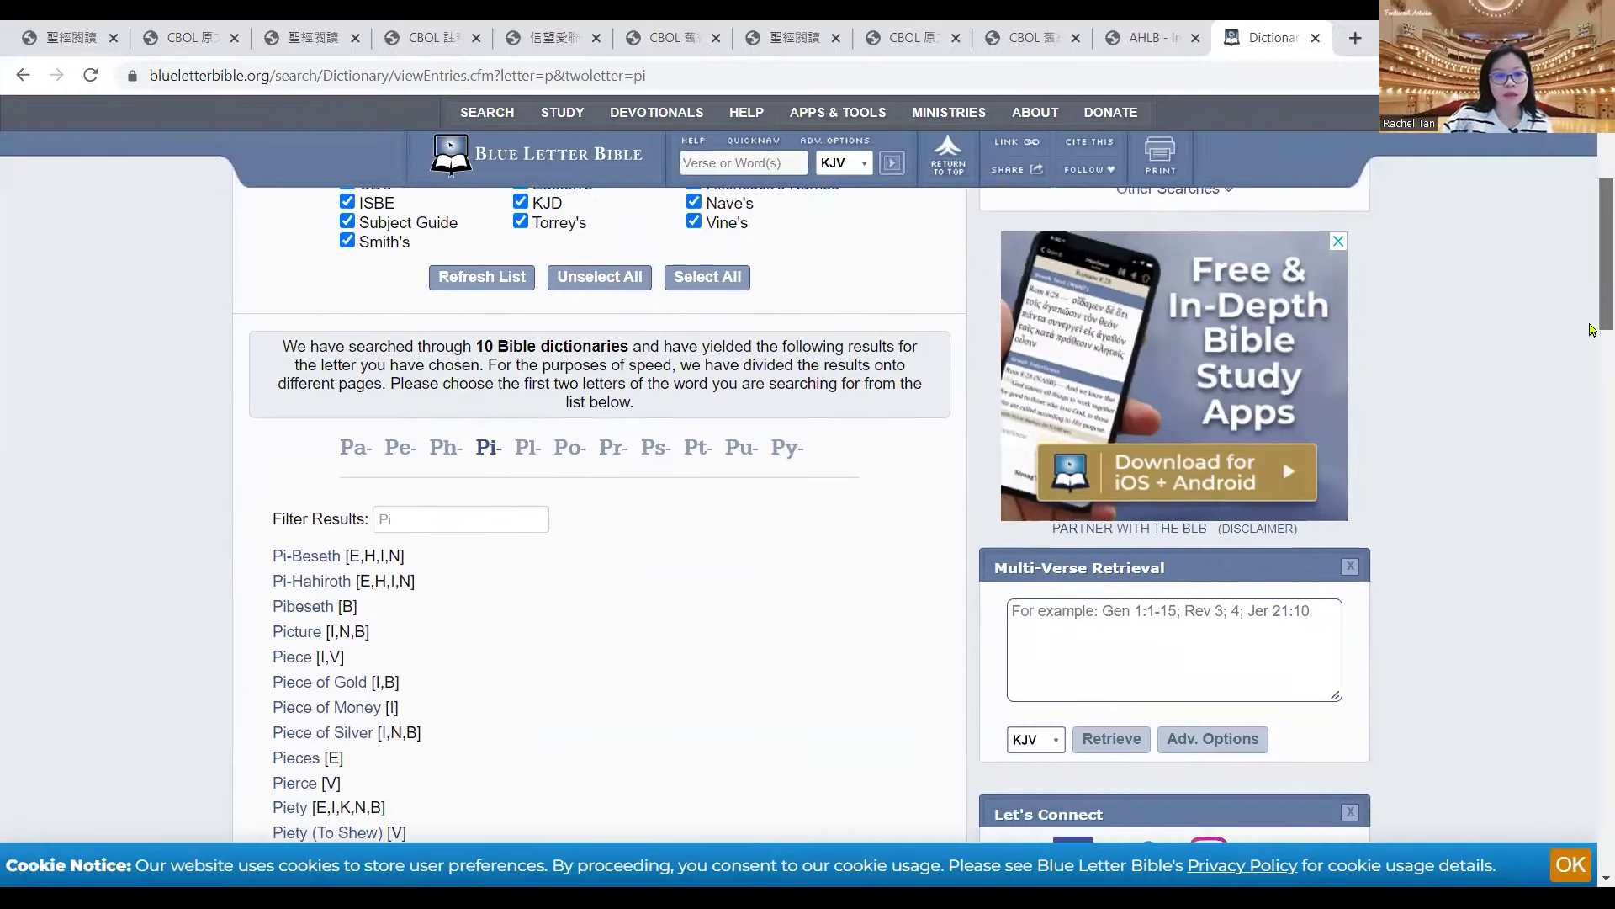
drag(1590, 371, 1590, 525)
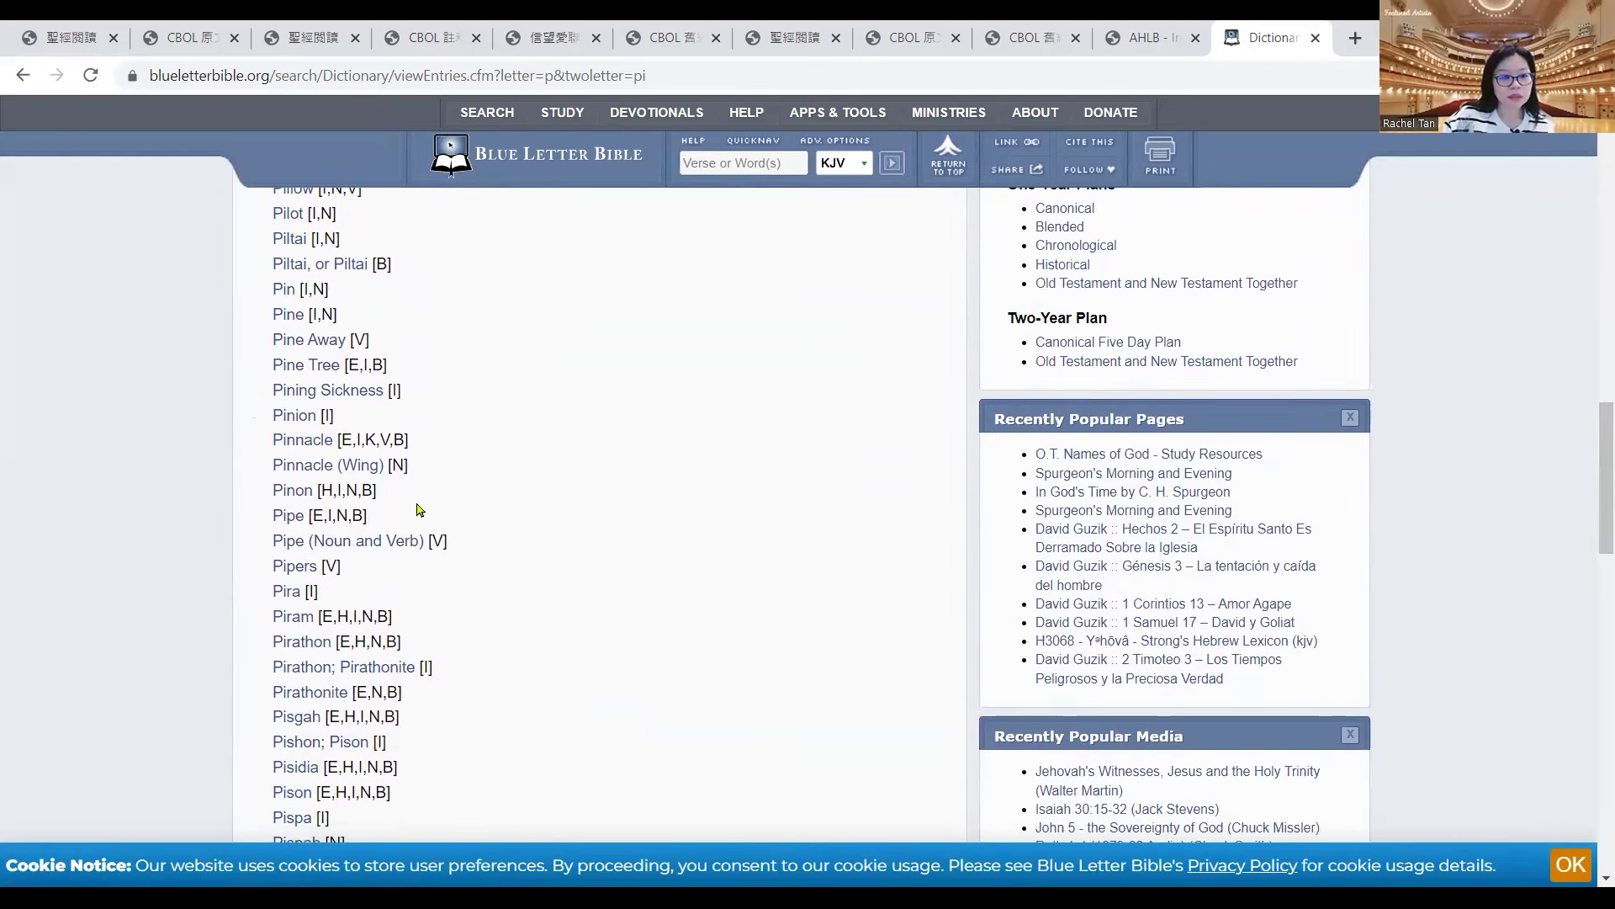
click(293, 520)
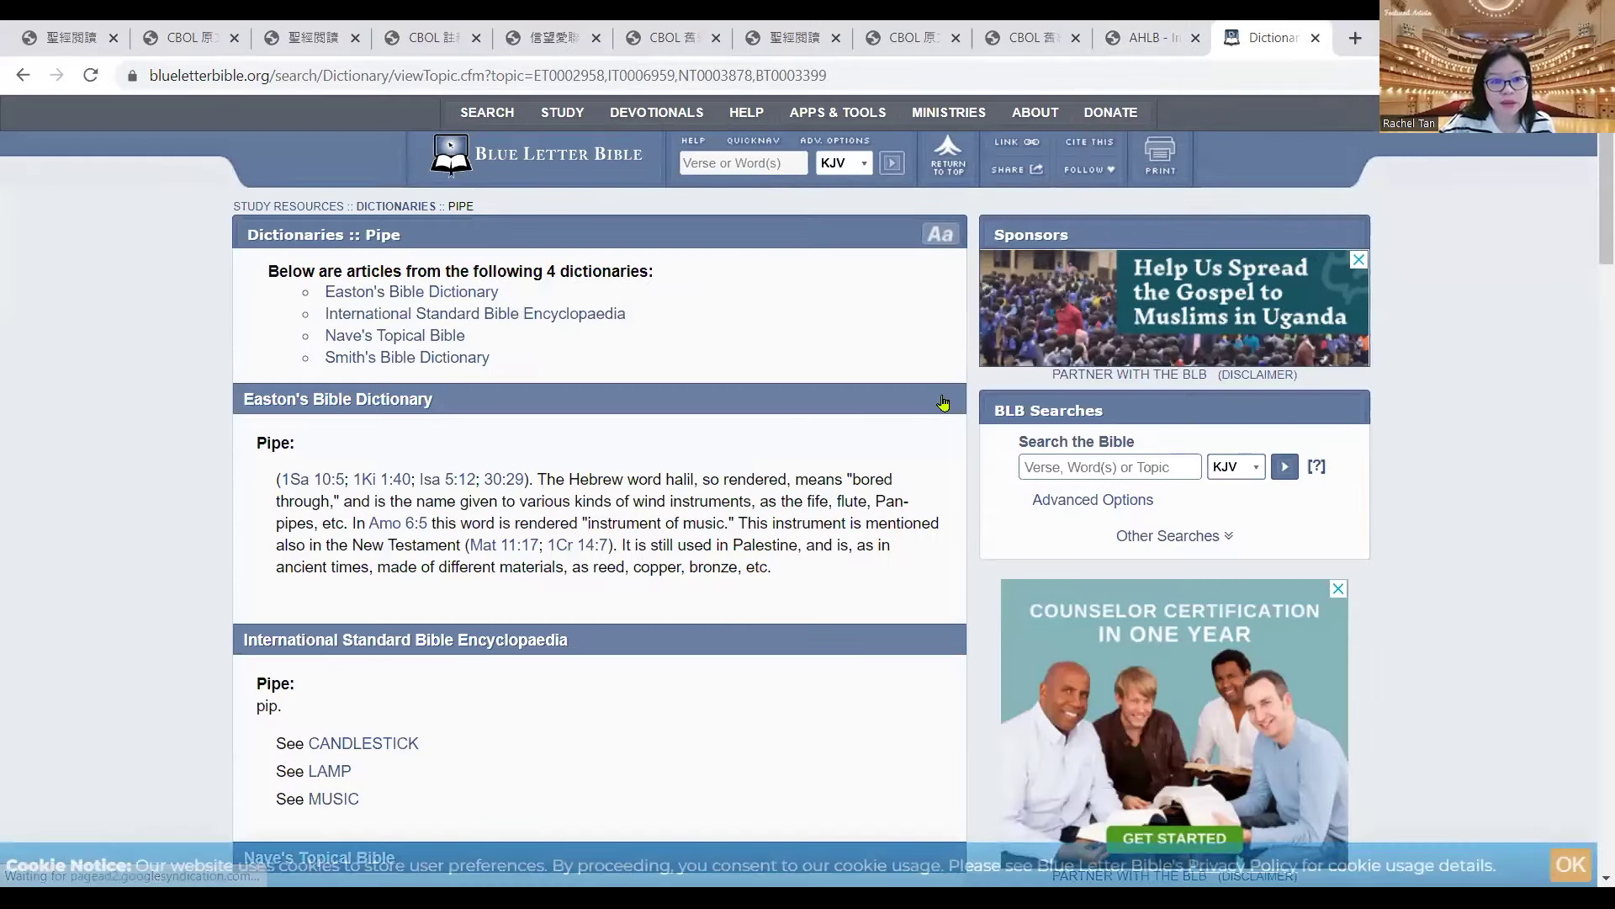
- Go to the Smith's Bible Dictionary article on Pipe and examine its full text on the Hebrew chalil
scroll(1592, 207, down, 1)
scroll(1593, 208, up, 1)
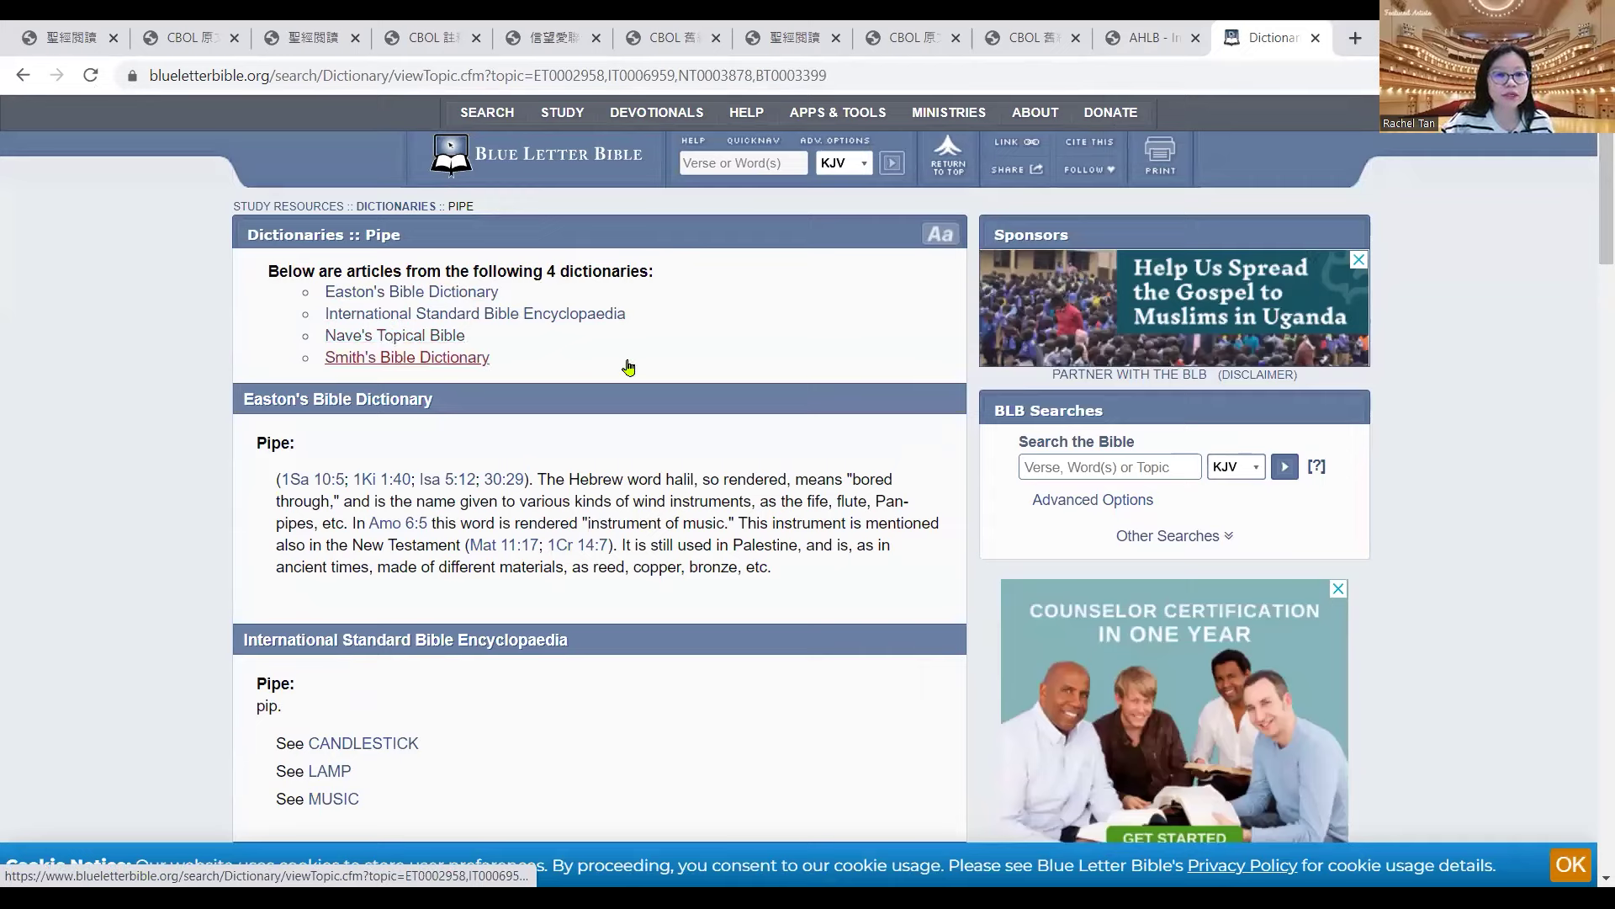
click(390, 359)
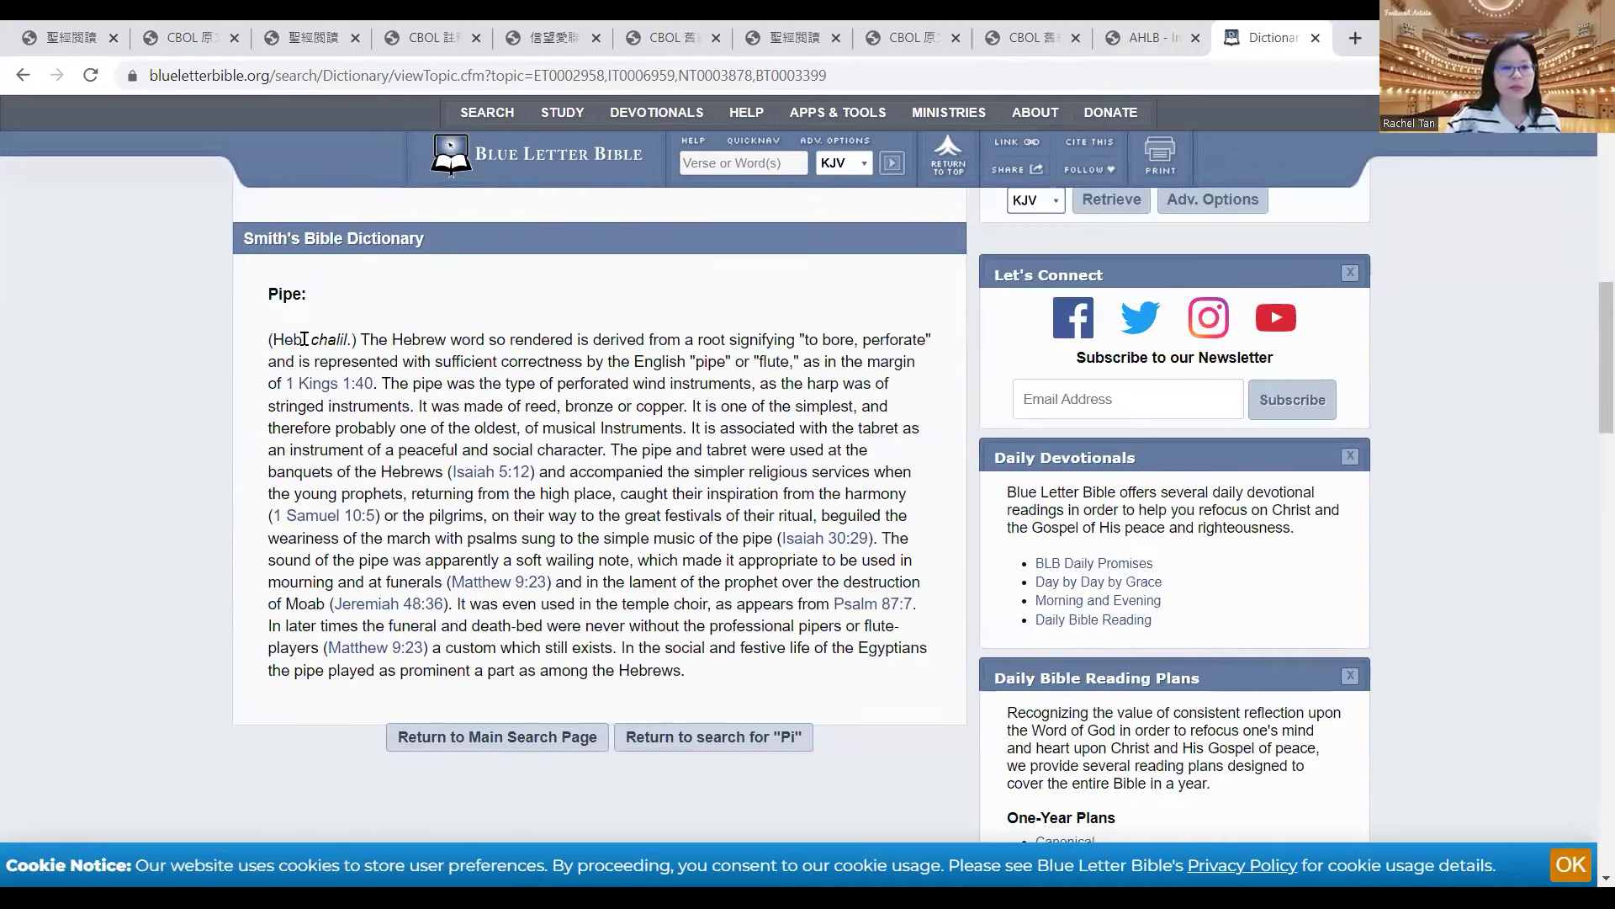
drag(273, 343, 881, 673)
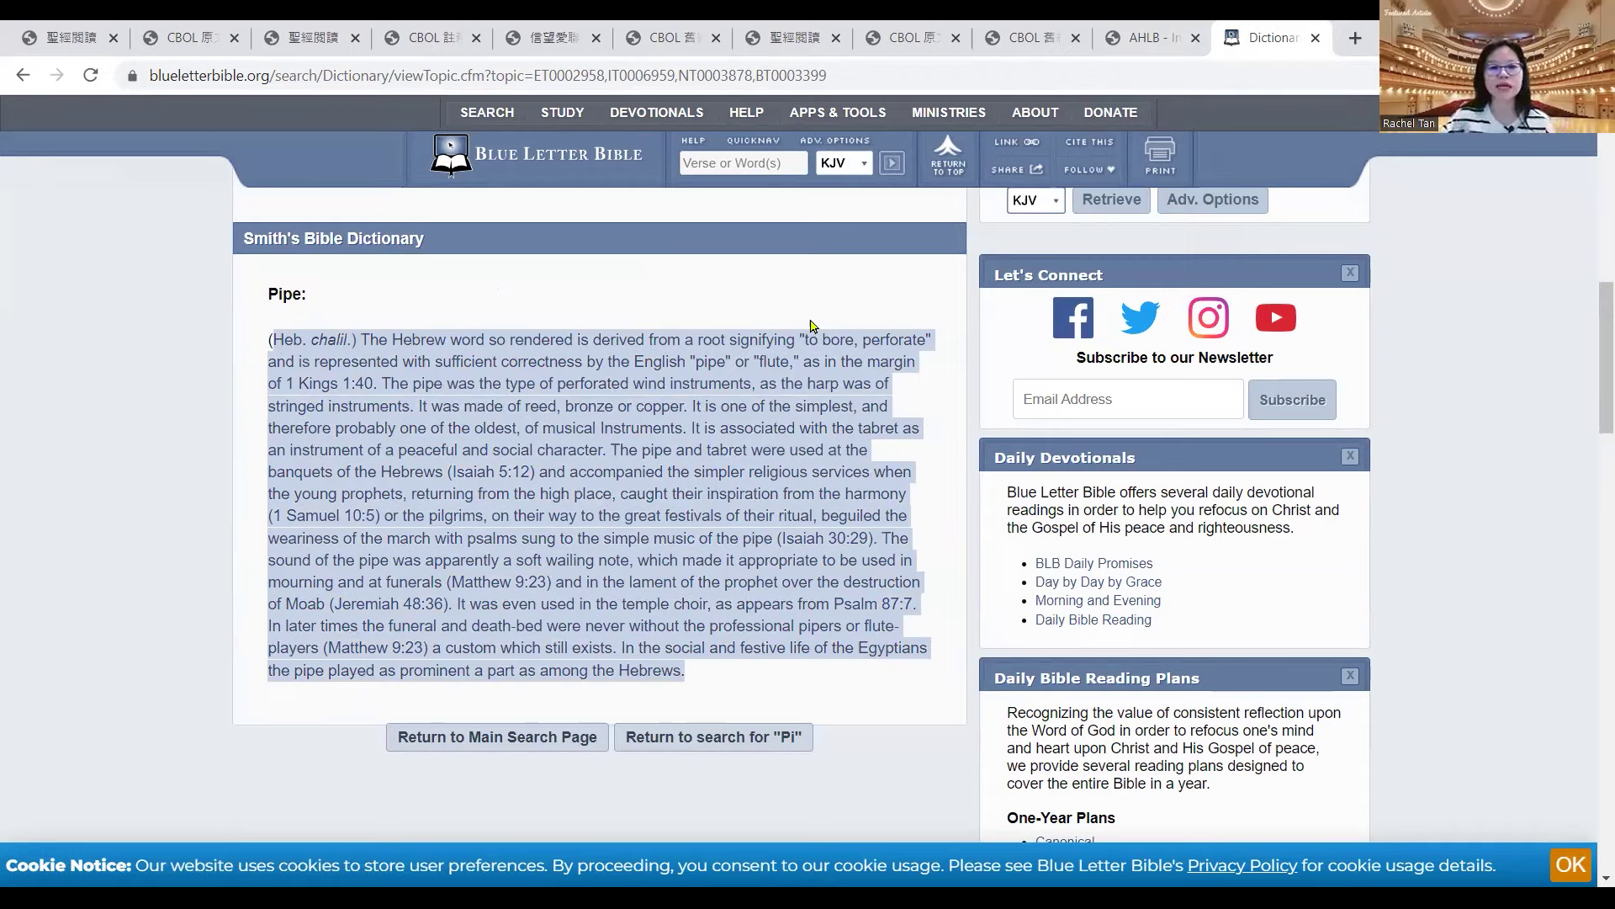
click(781, 293)
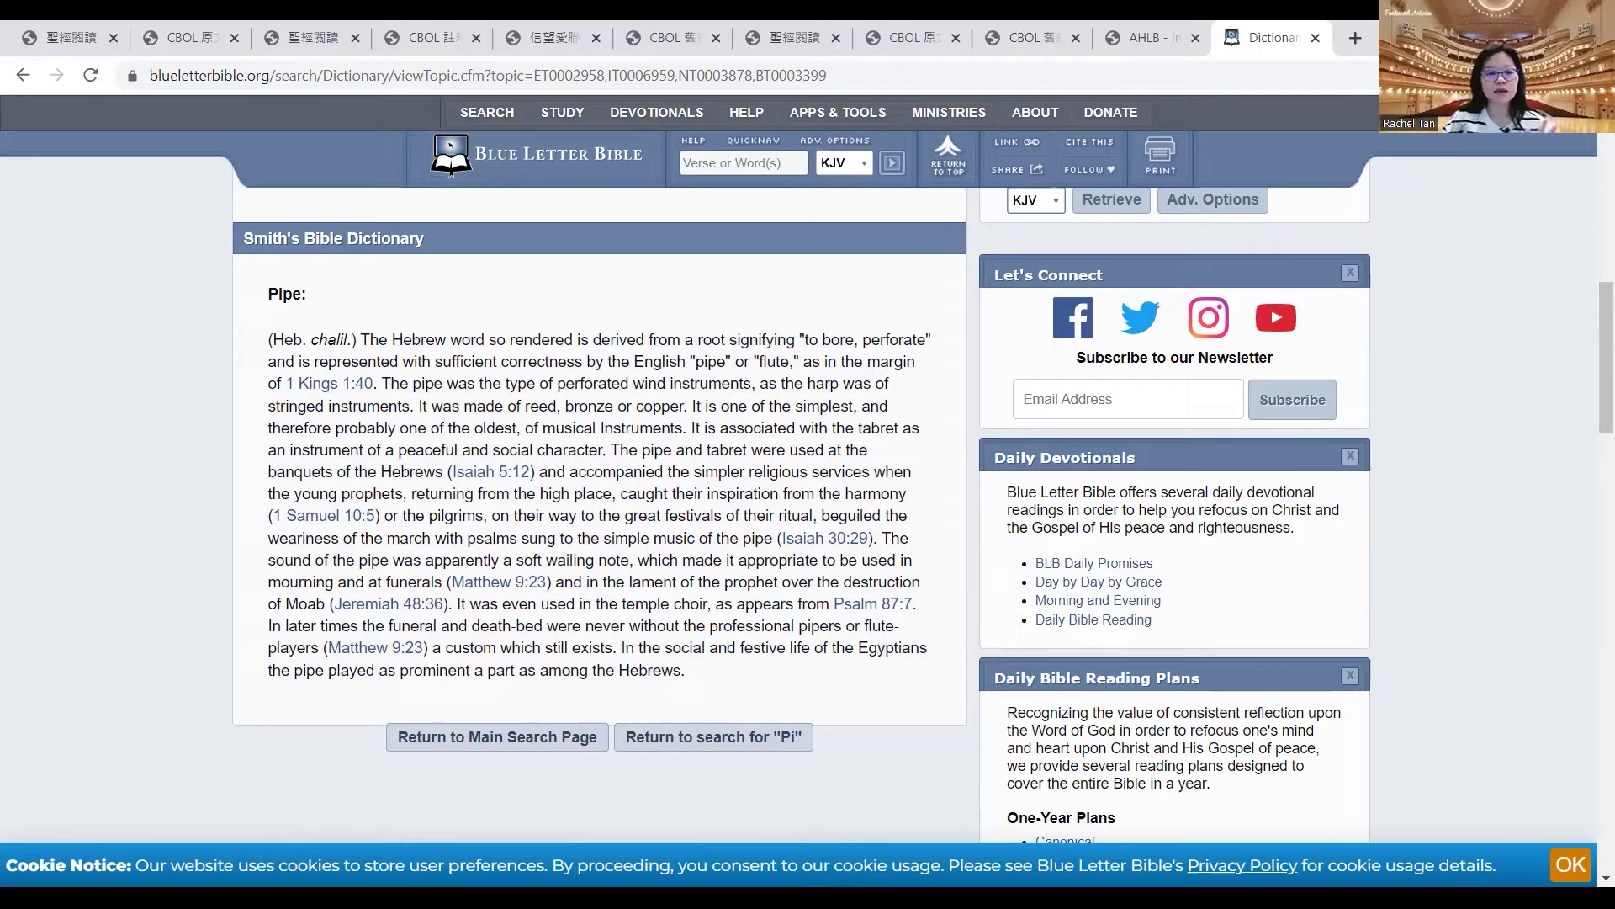
- Switch to Excel and locate the H2471 challah entry at row 115 on the 练习 sheet
key(alt+Tab)
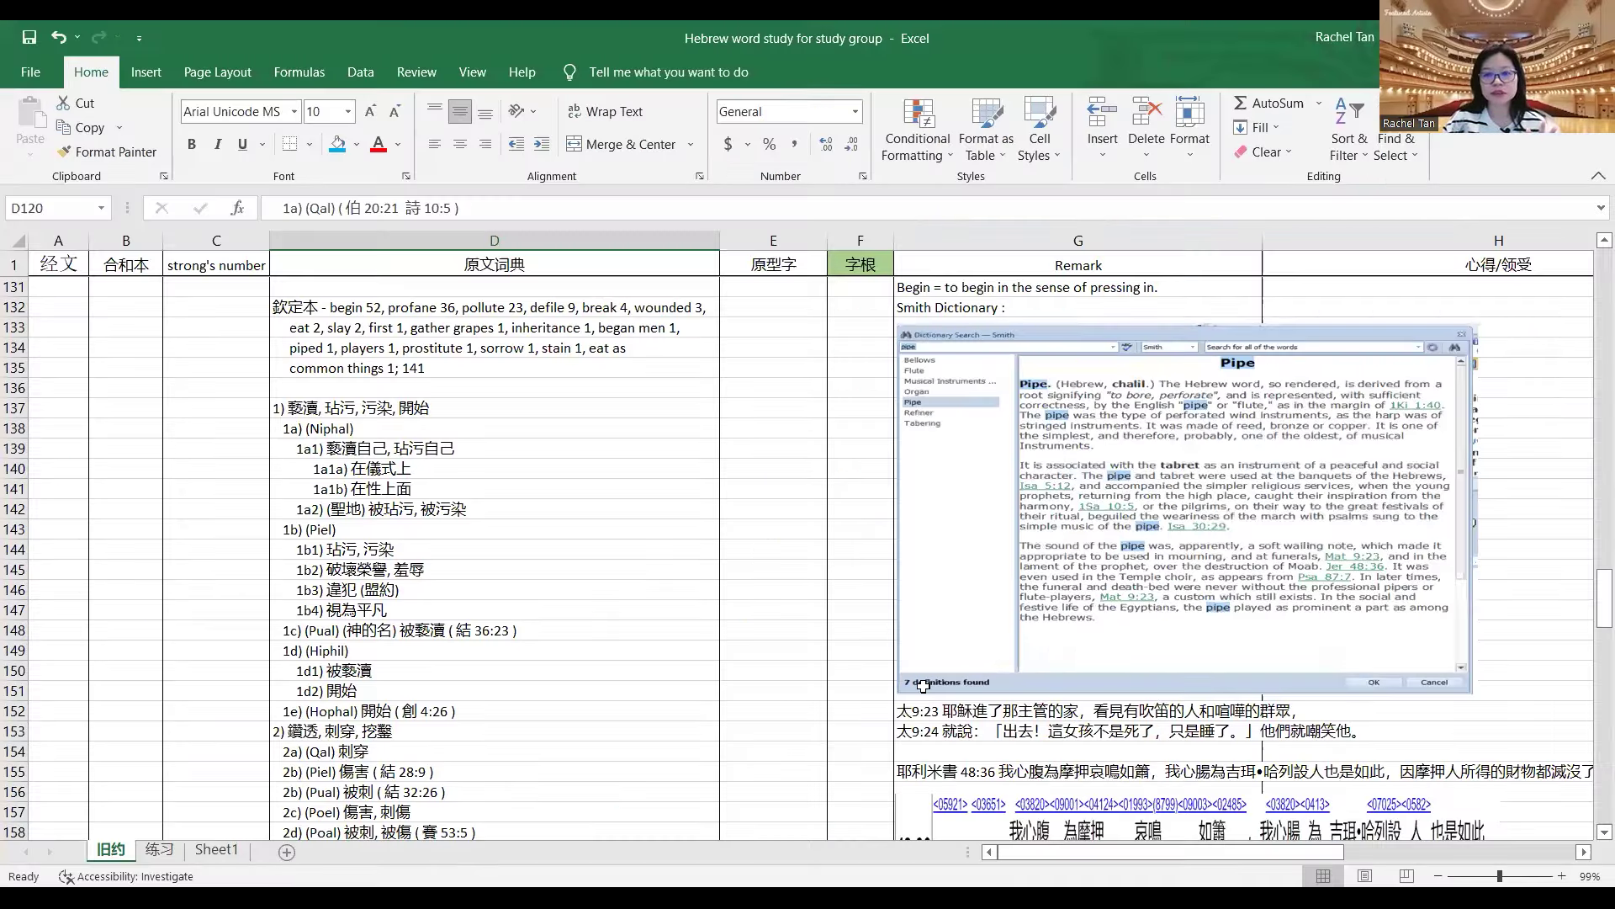
click(159, 849)
drag(1594, 607, 1591, 685)
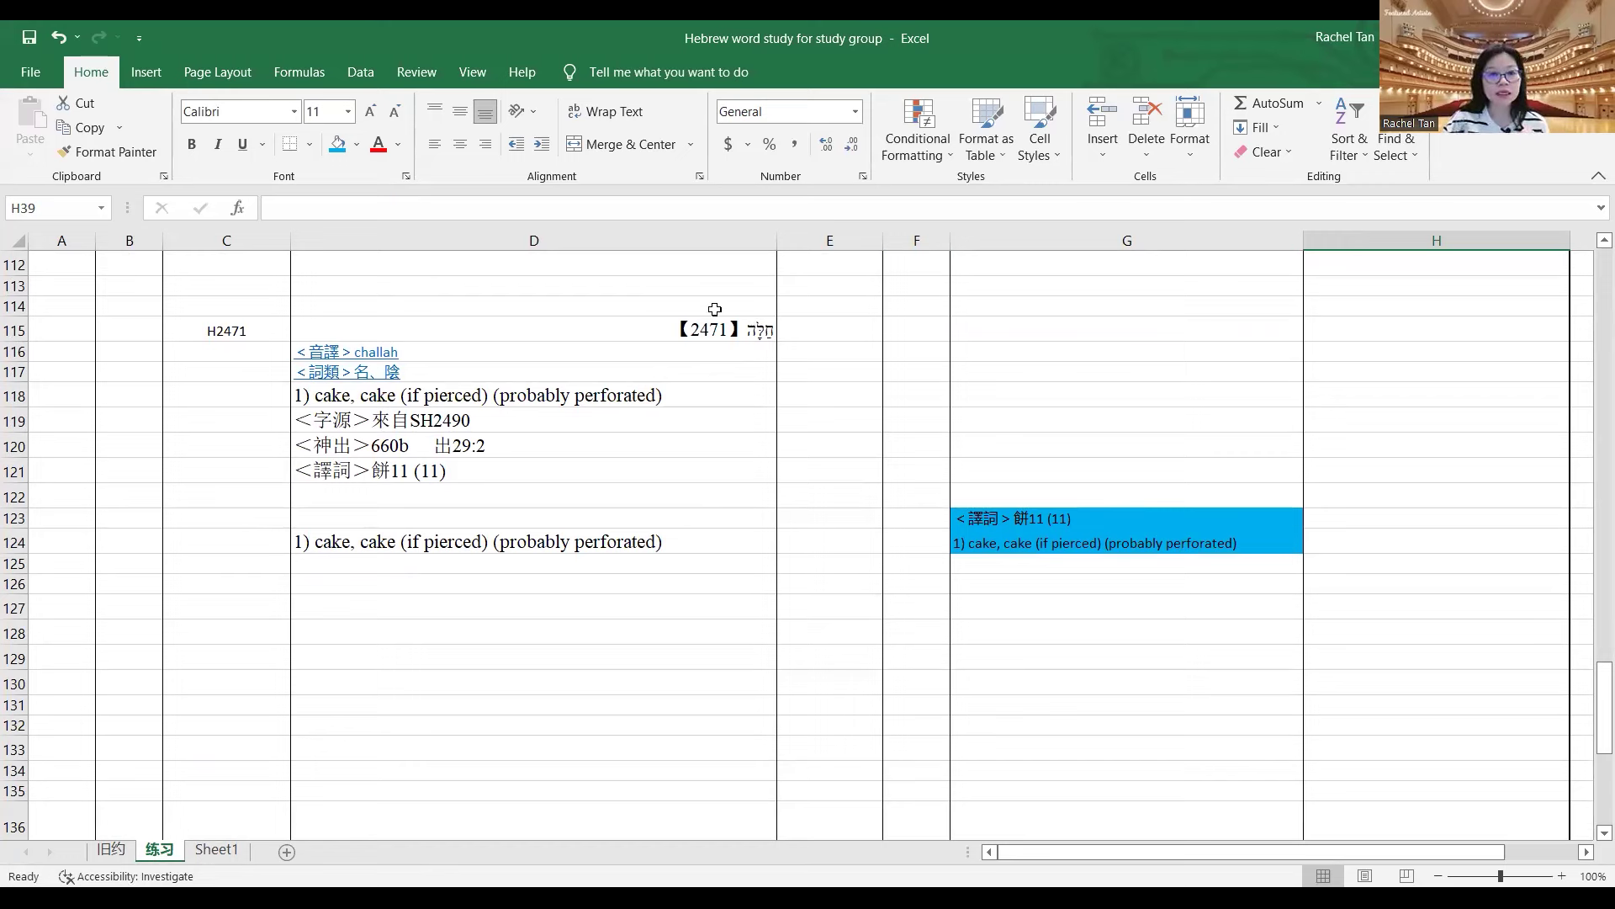
click(214, 326)
click(547, 327)
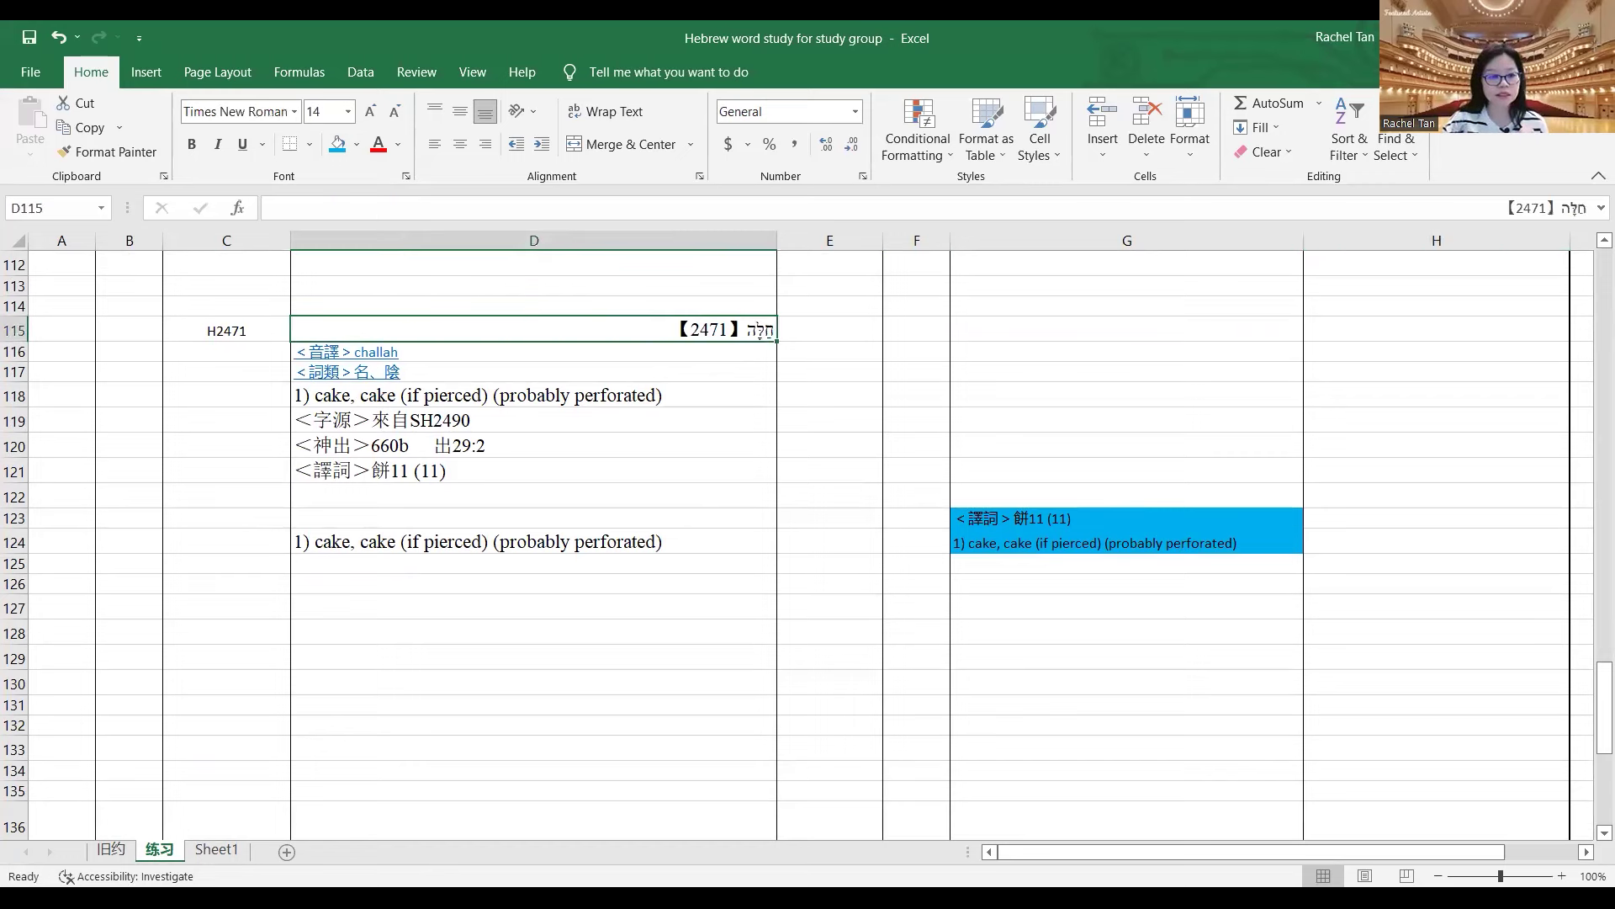
- Switch to the browser and return to the CBOL dictionary entry for Strong's number 02490
key(alt+Tab)
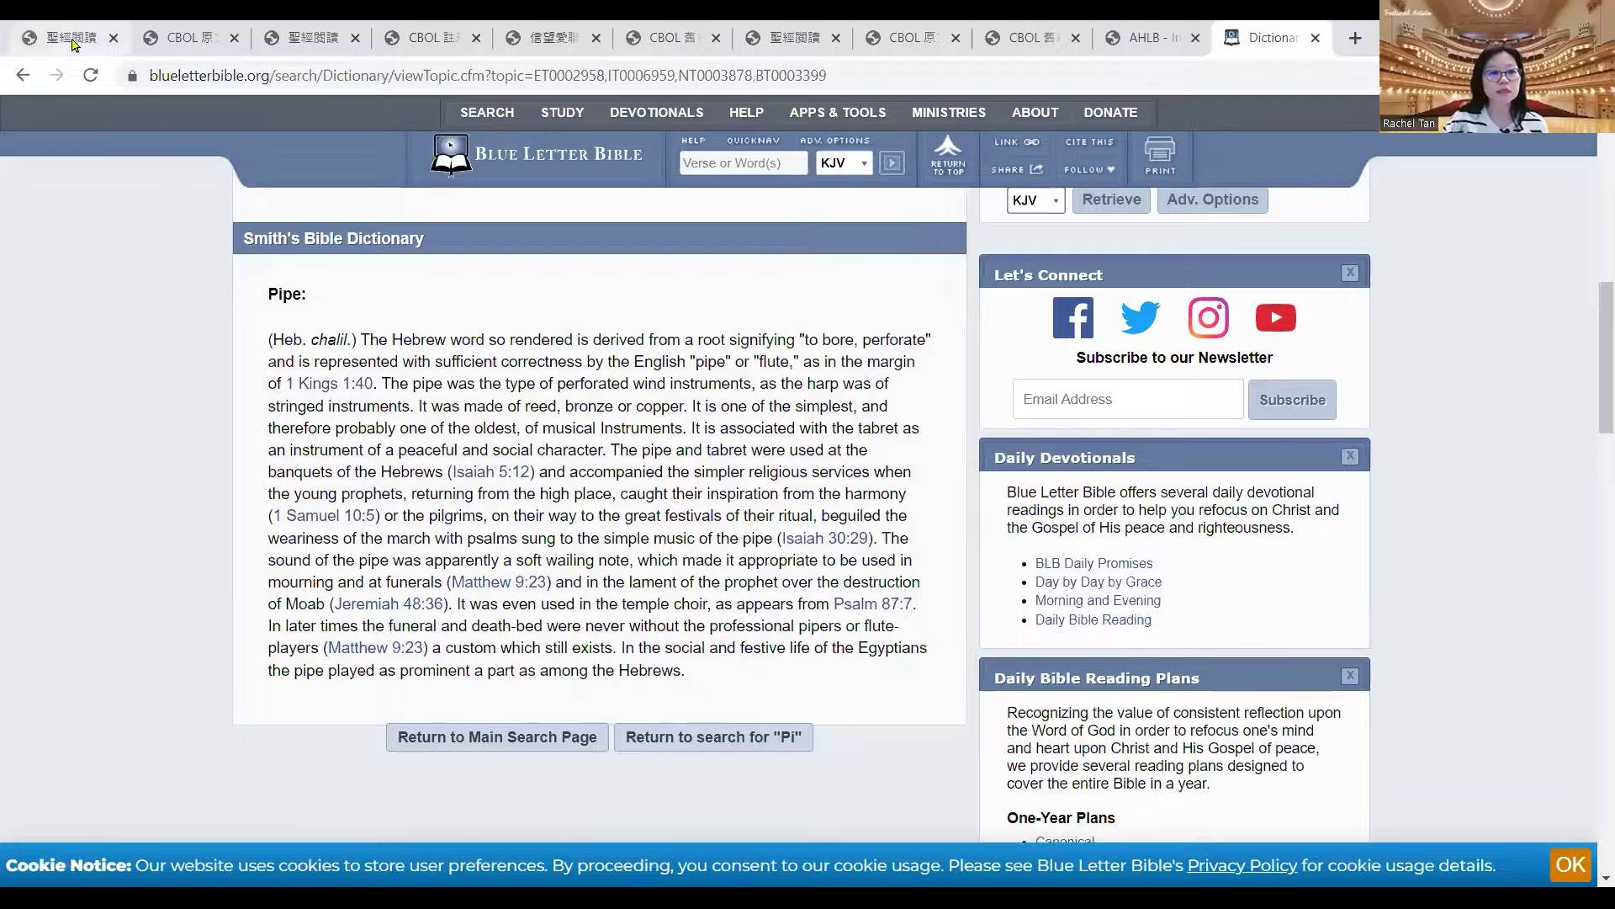
key(alt+Tab)
scroll(1500, 247, up, 3)
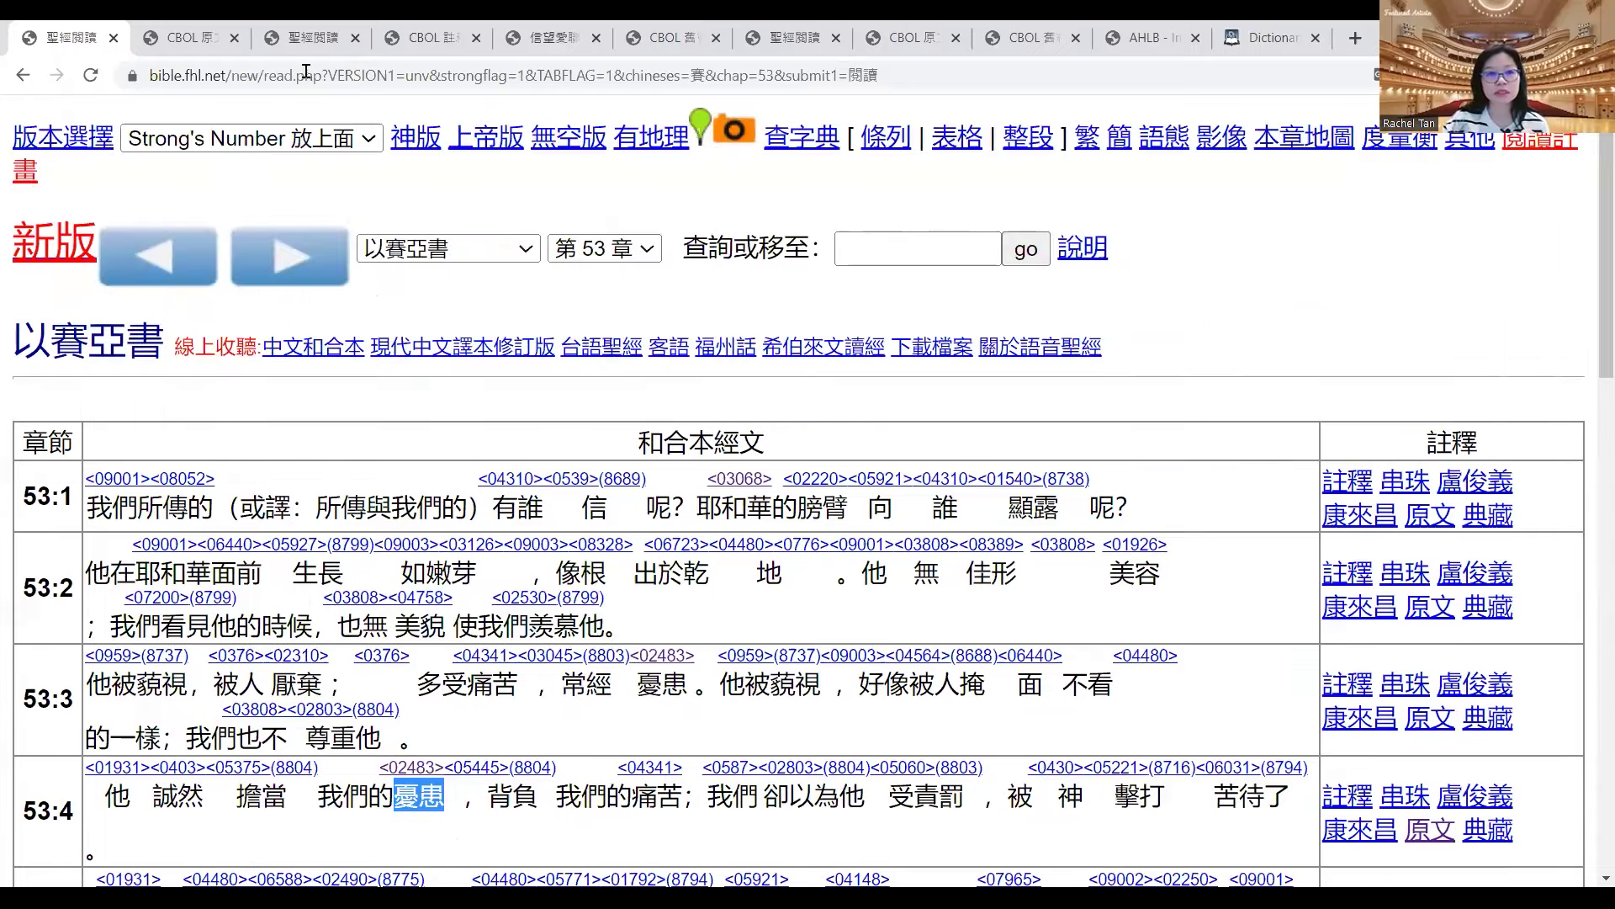
click(400, 36)
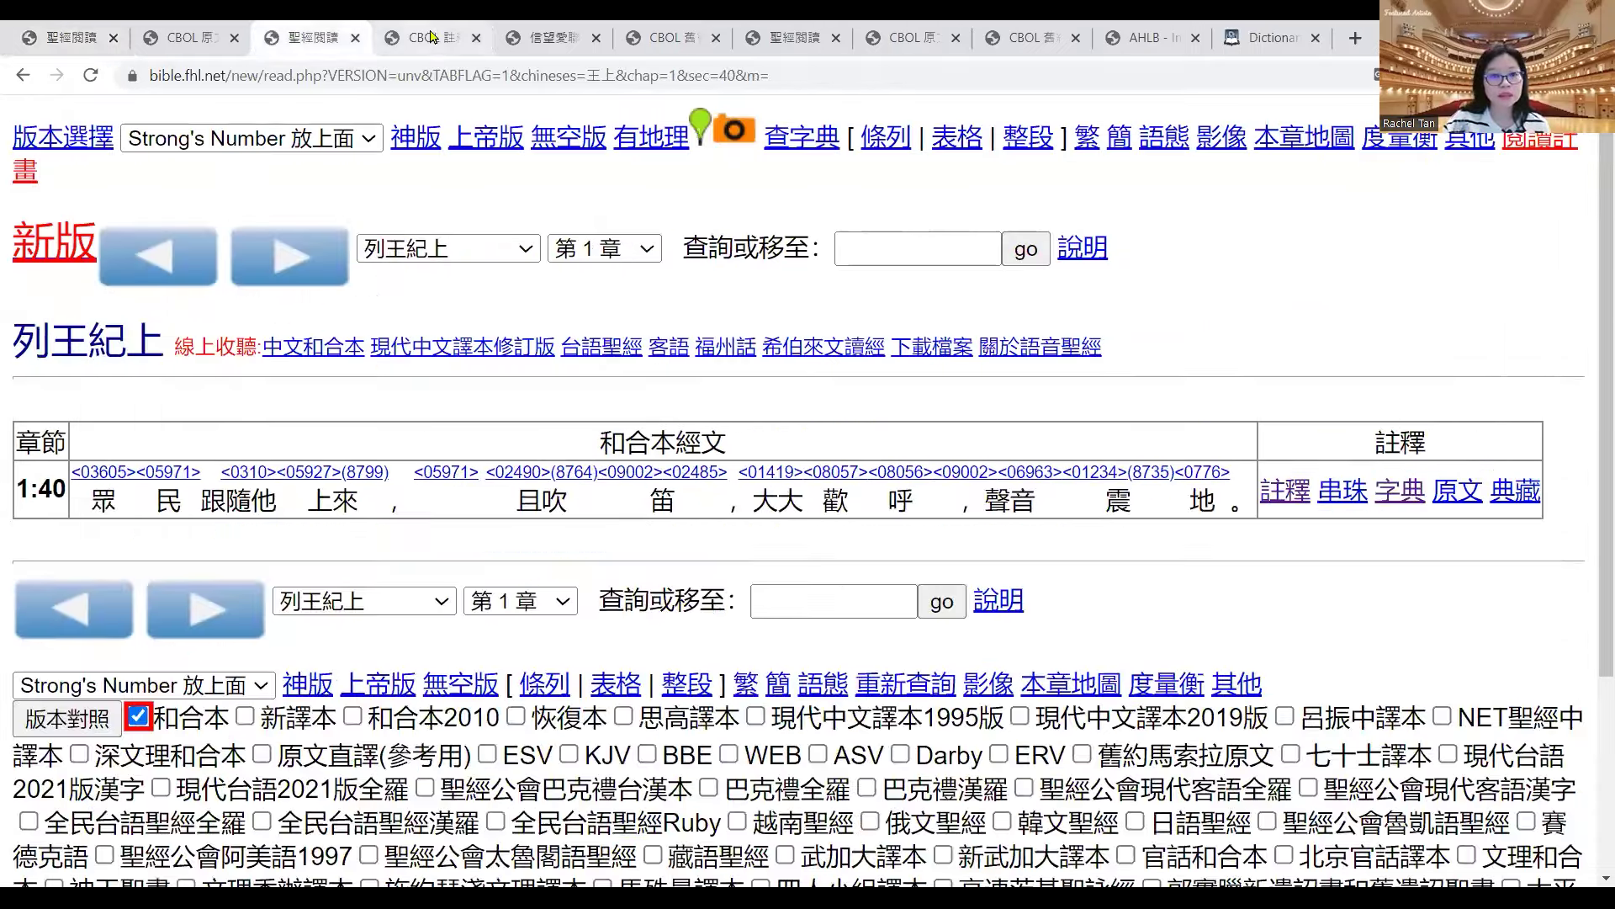
click(524, 39)
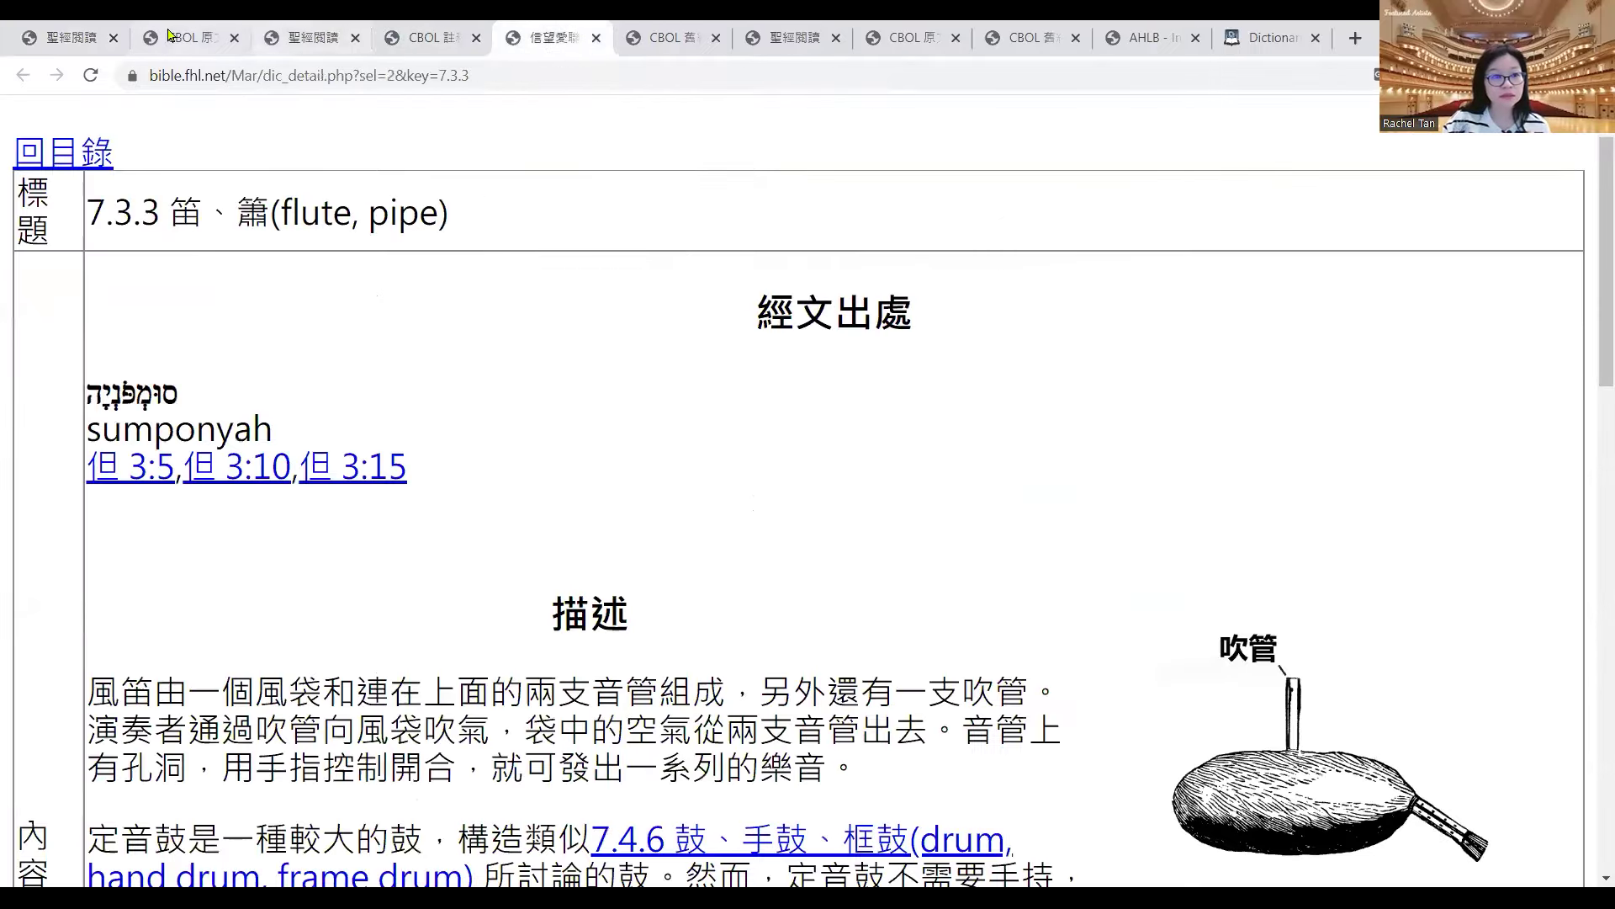
click(187, 37)
scroll(1592, 282, up, 10)
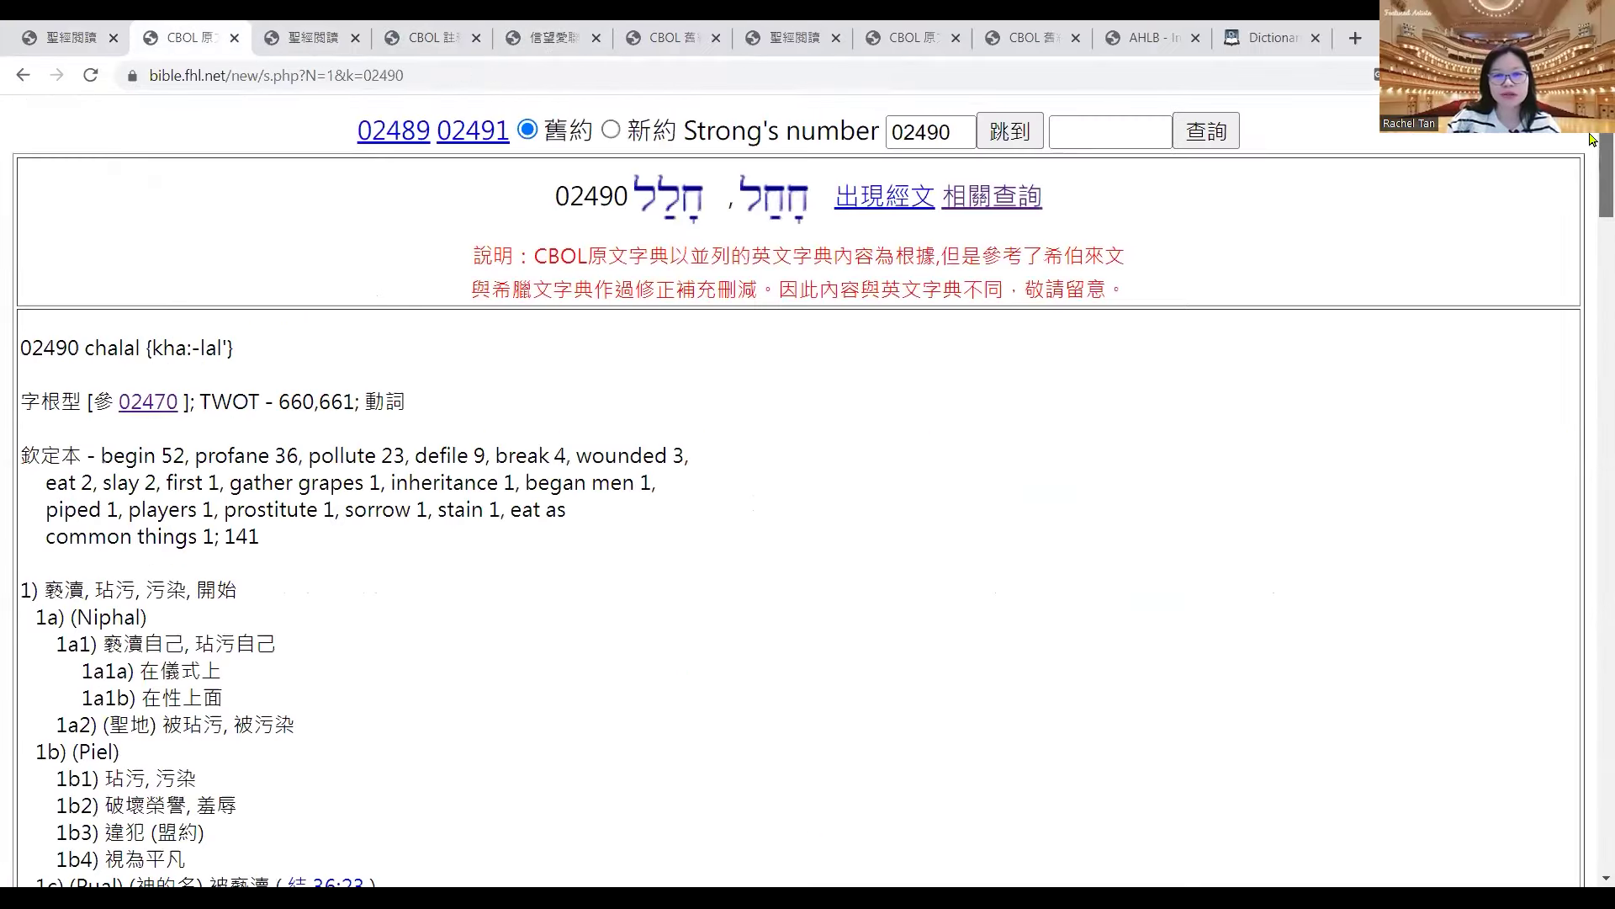
- Look up Strong's number 2471 in the CBOL Old Testament dictionary
click(897, 132)
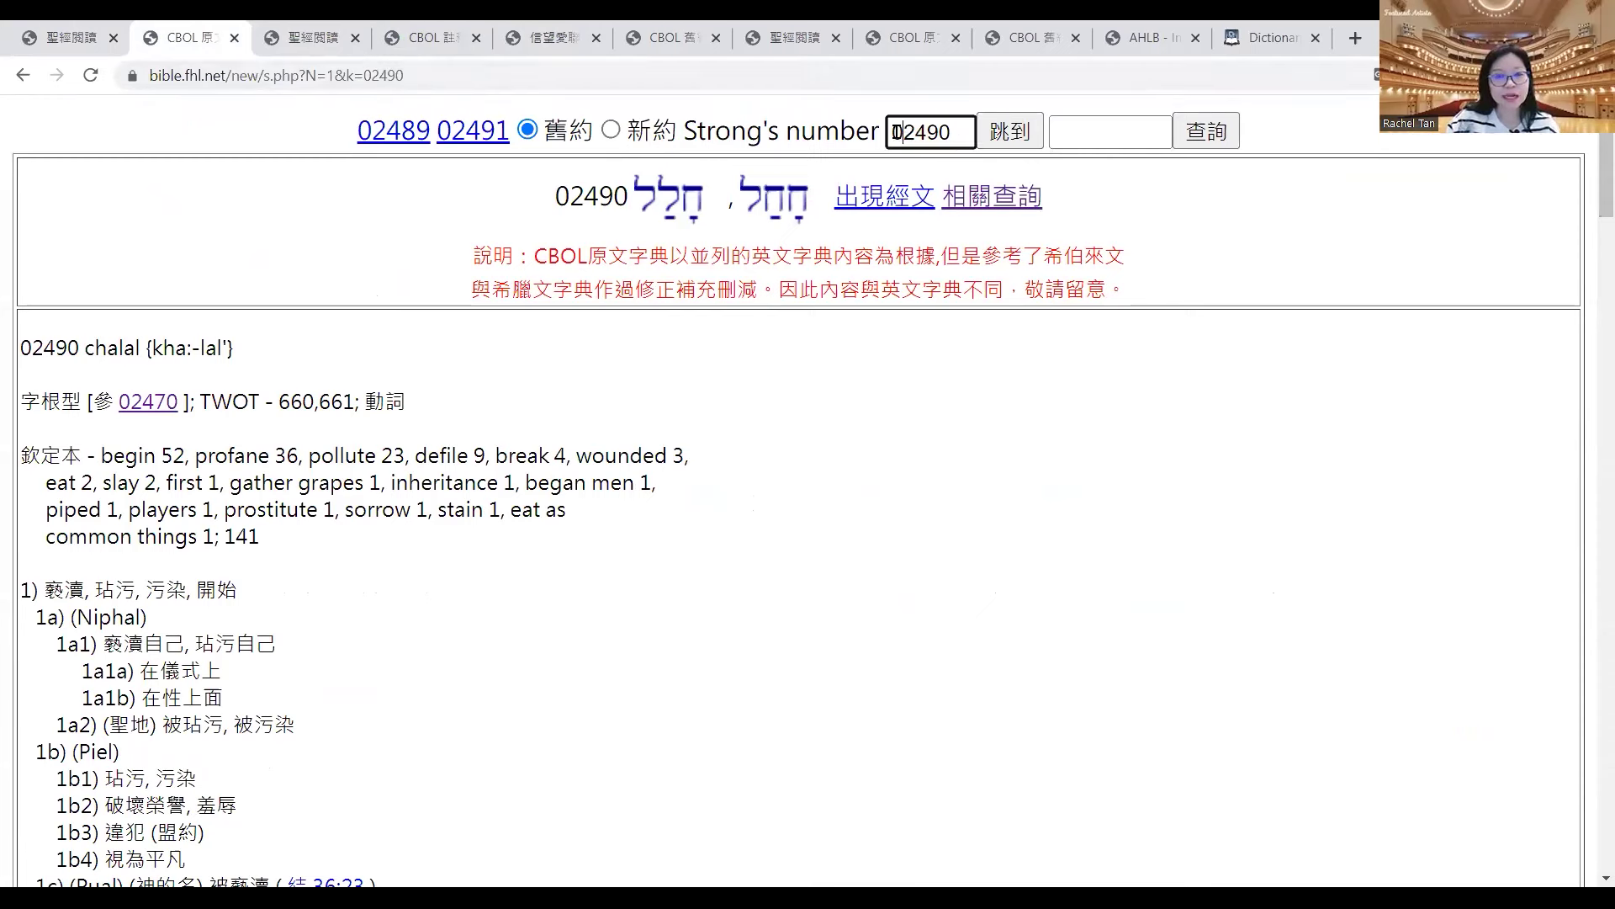
drag(894, 133, 948, 135)
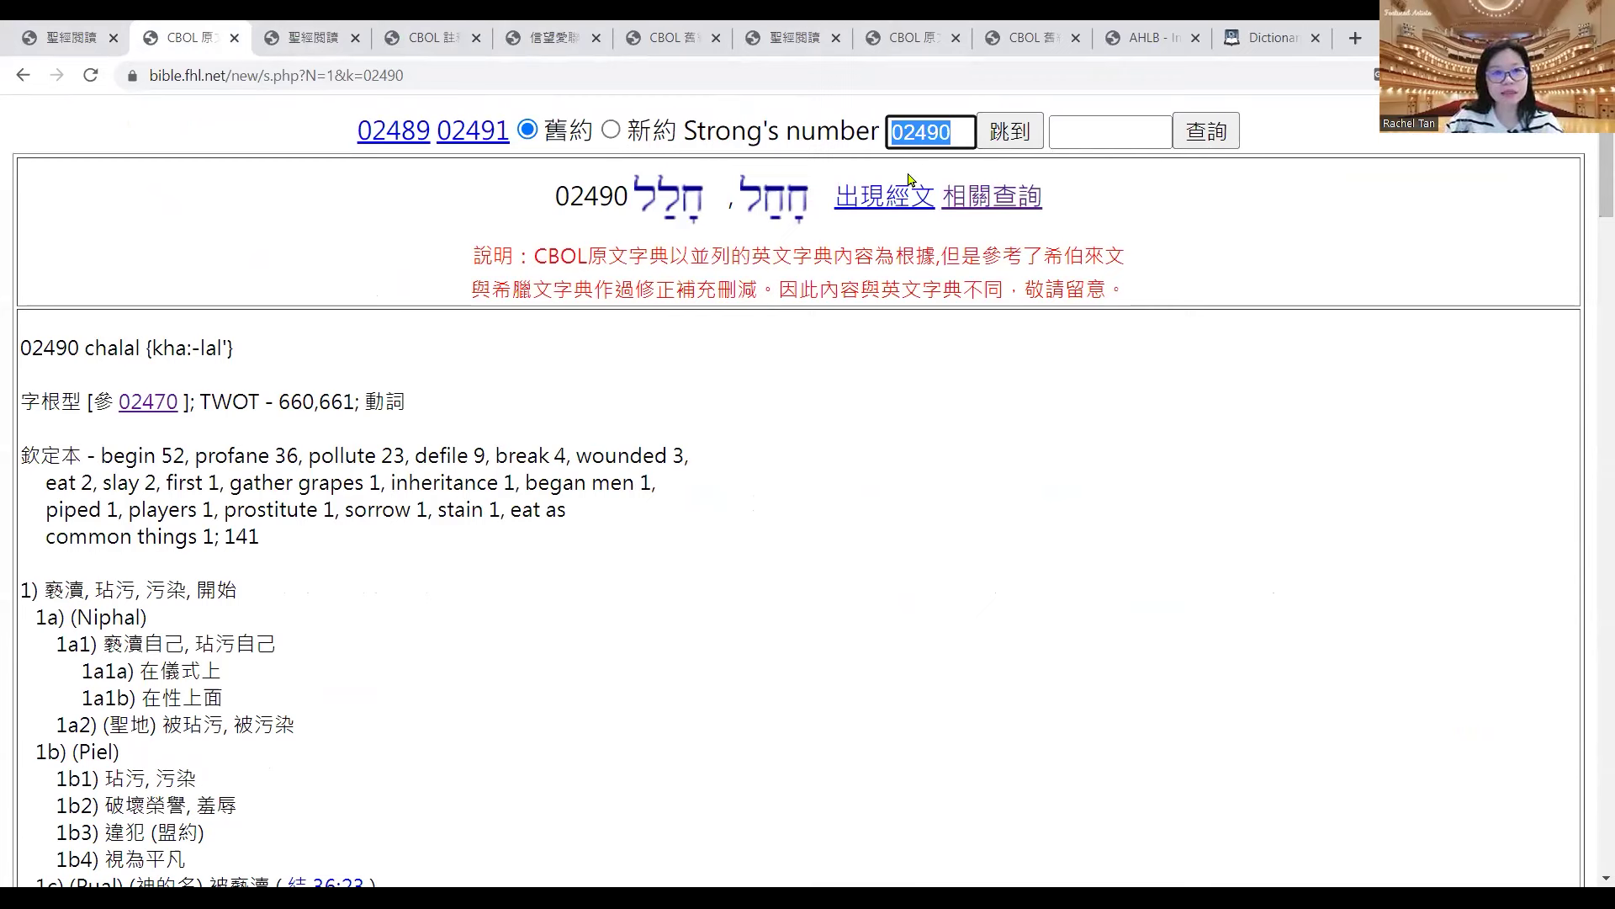
text(2471)
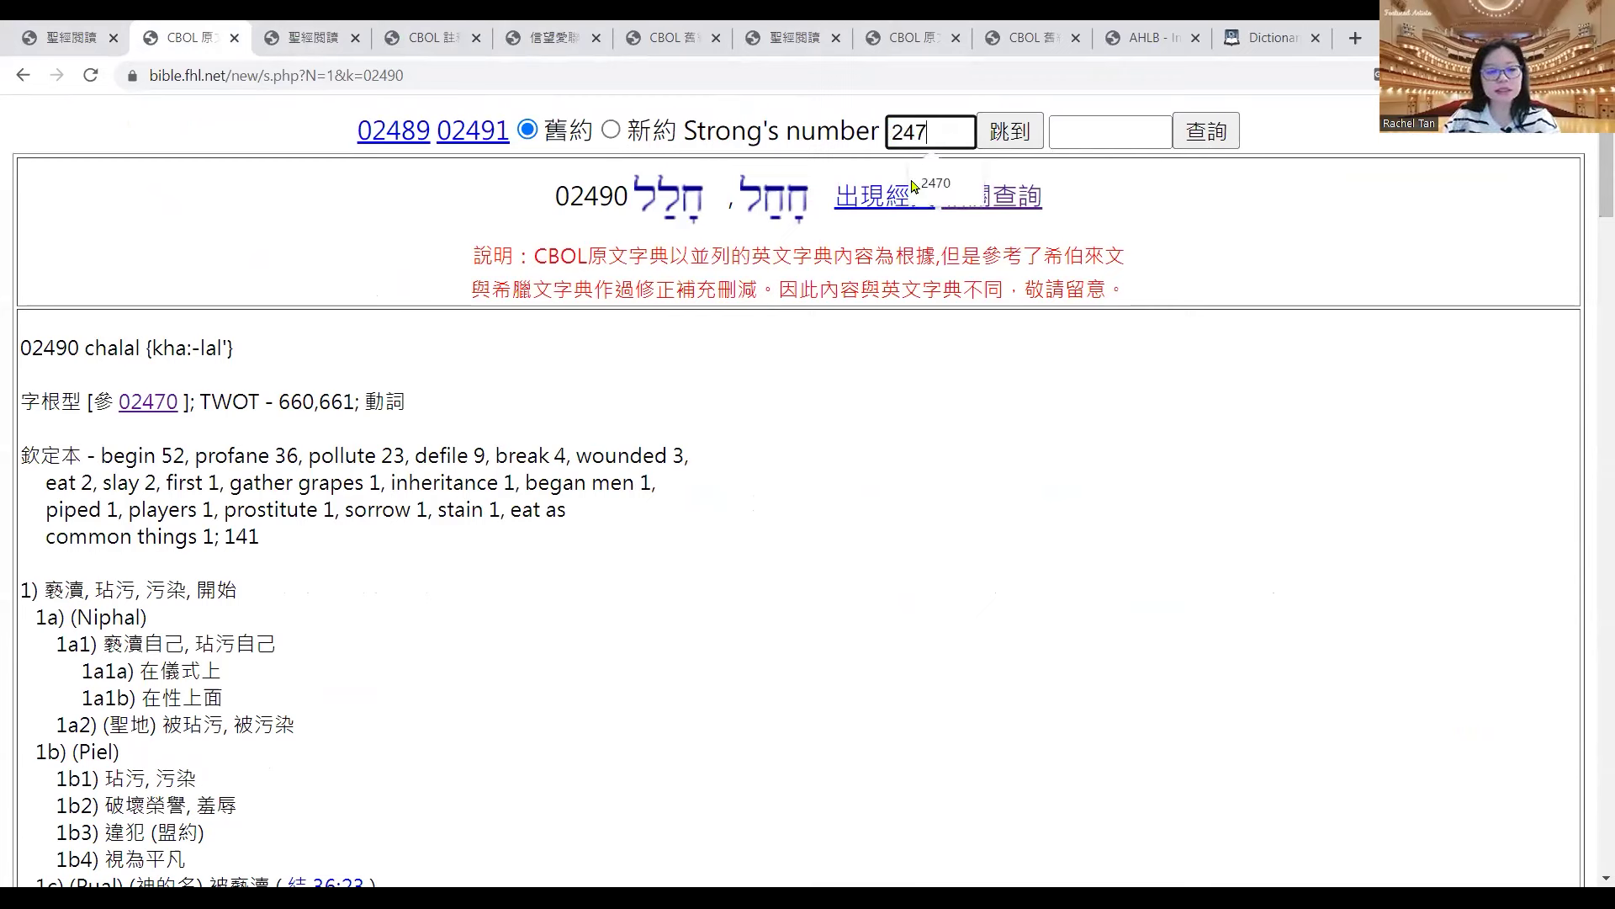
click(1004, 136)
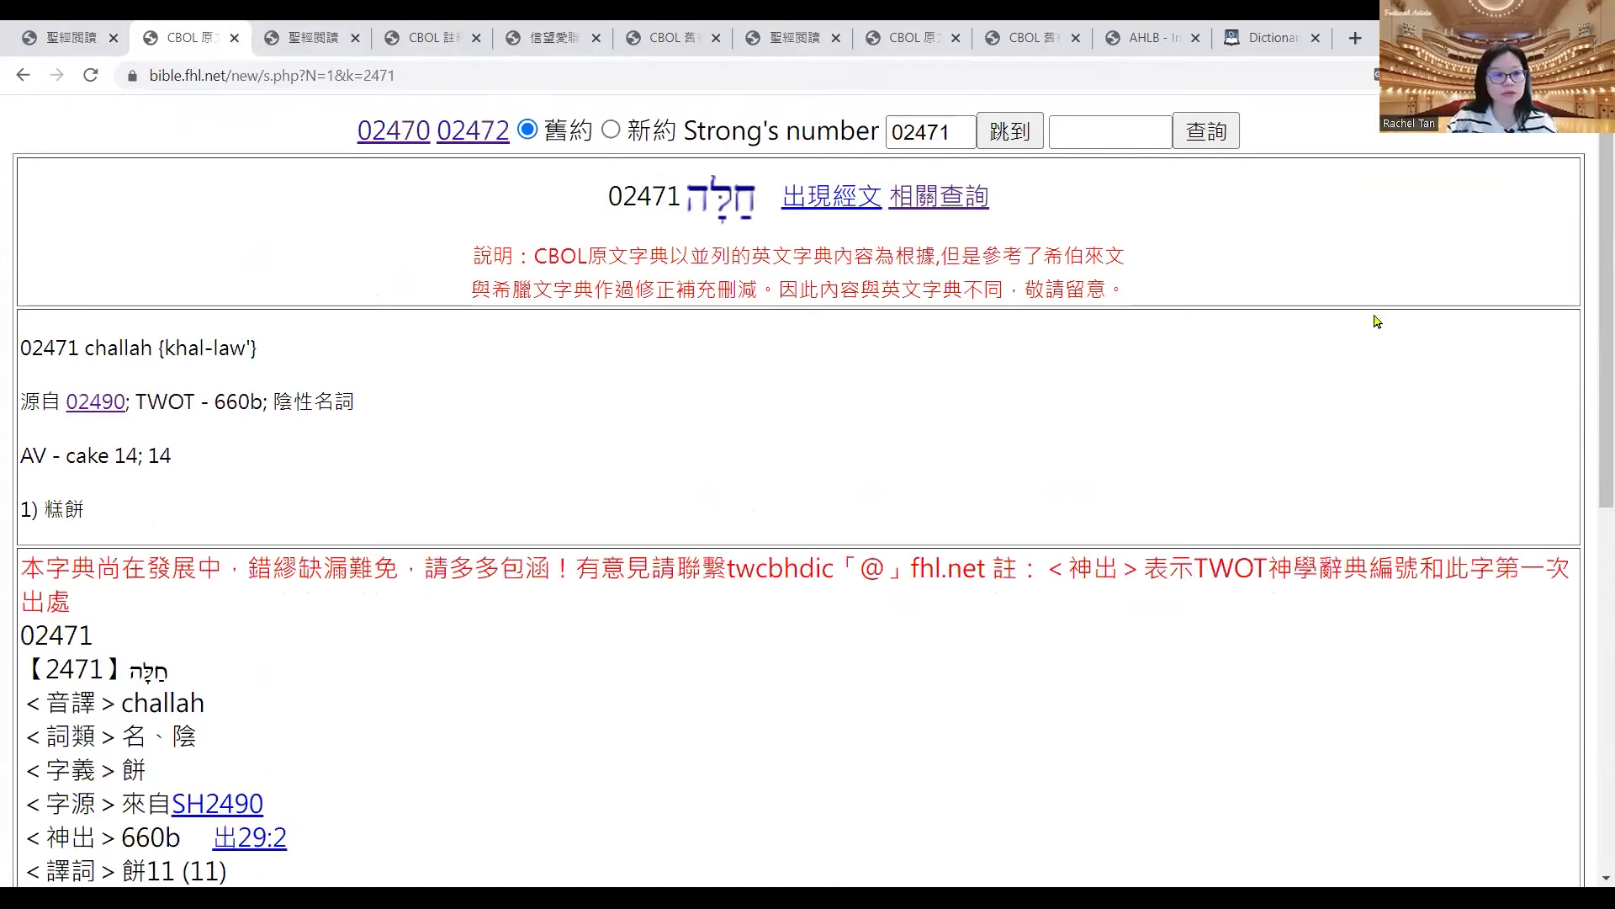
- Highlight the second explanation of challah, on the twelve 陳設餅 with the reference 利24:5,5
scroll(1592, 319, down, 5)
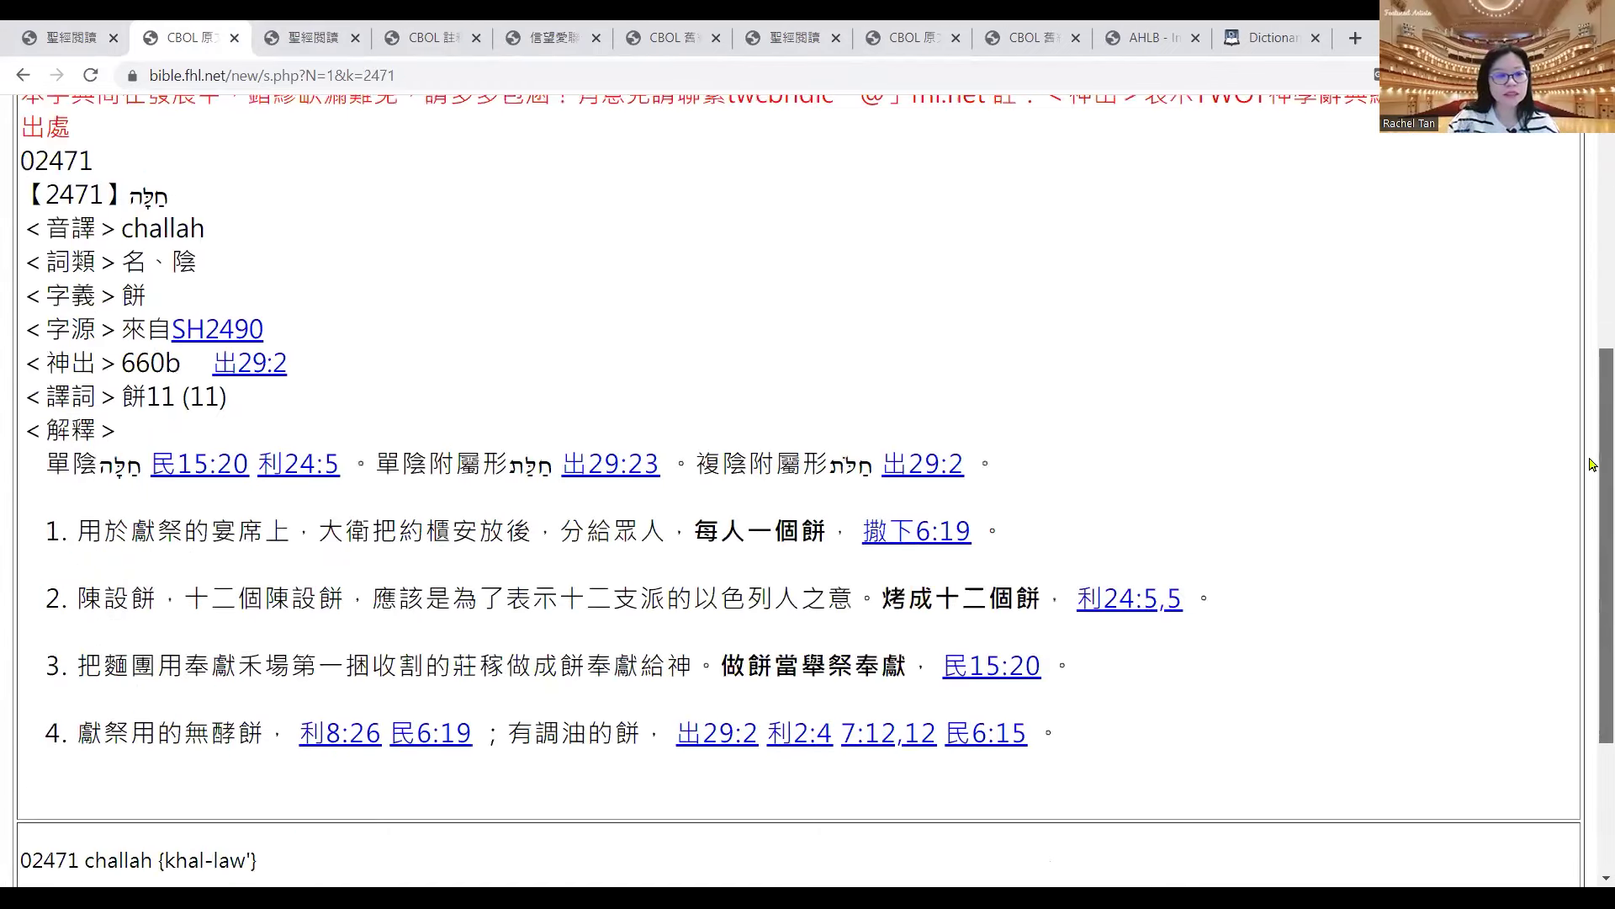
scroll(1592, 463, up, 1)
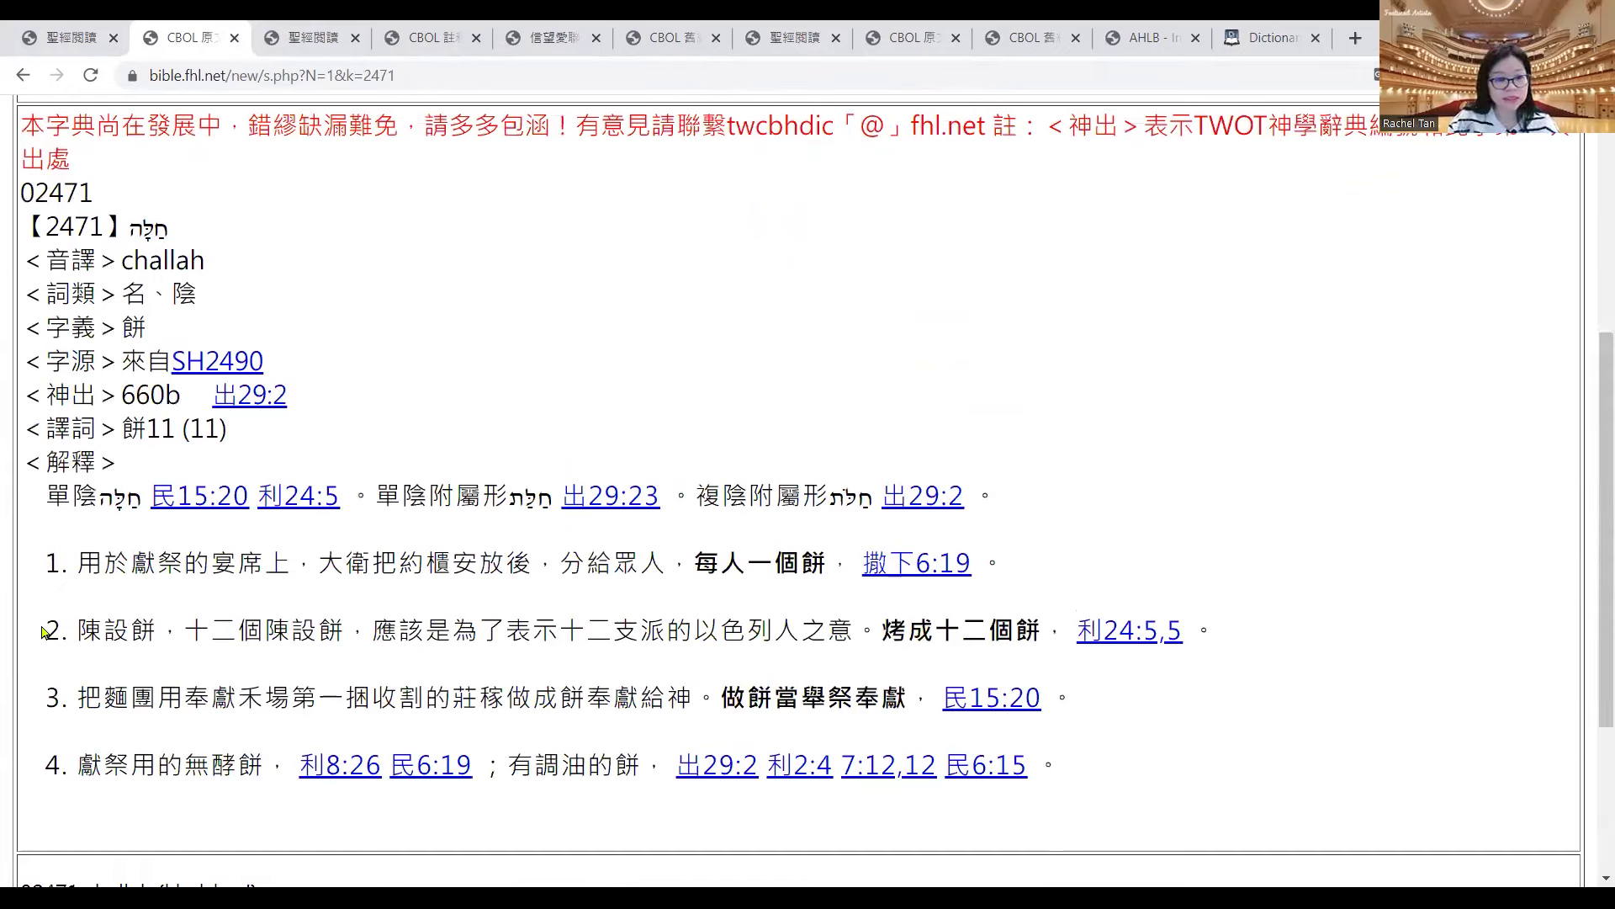
drag(53, 629, 353, 631)
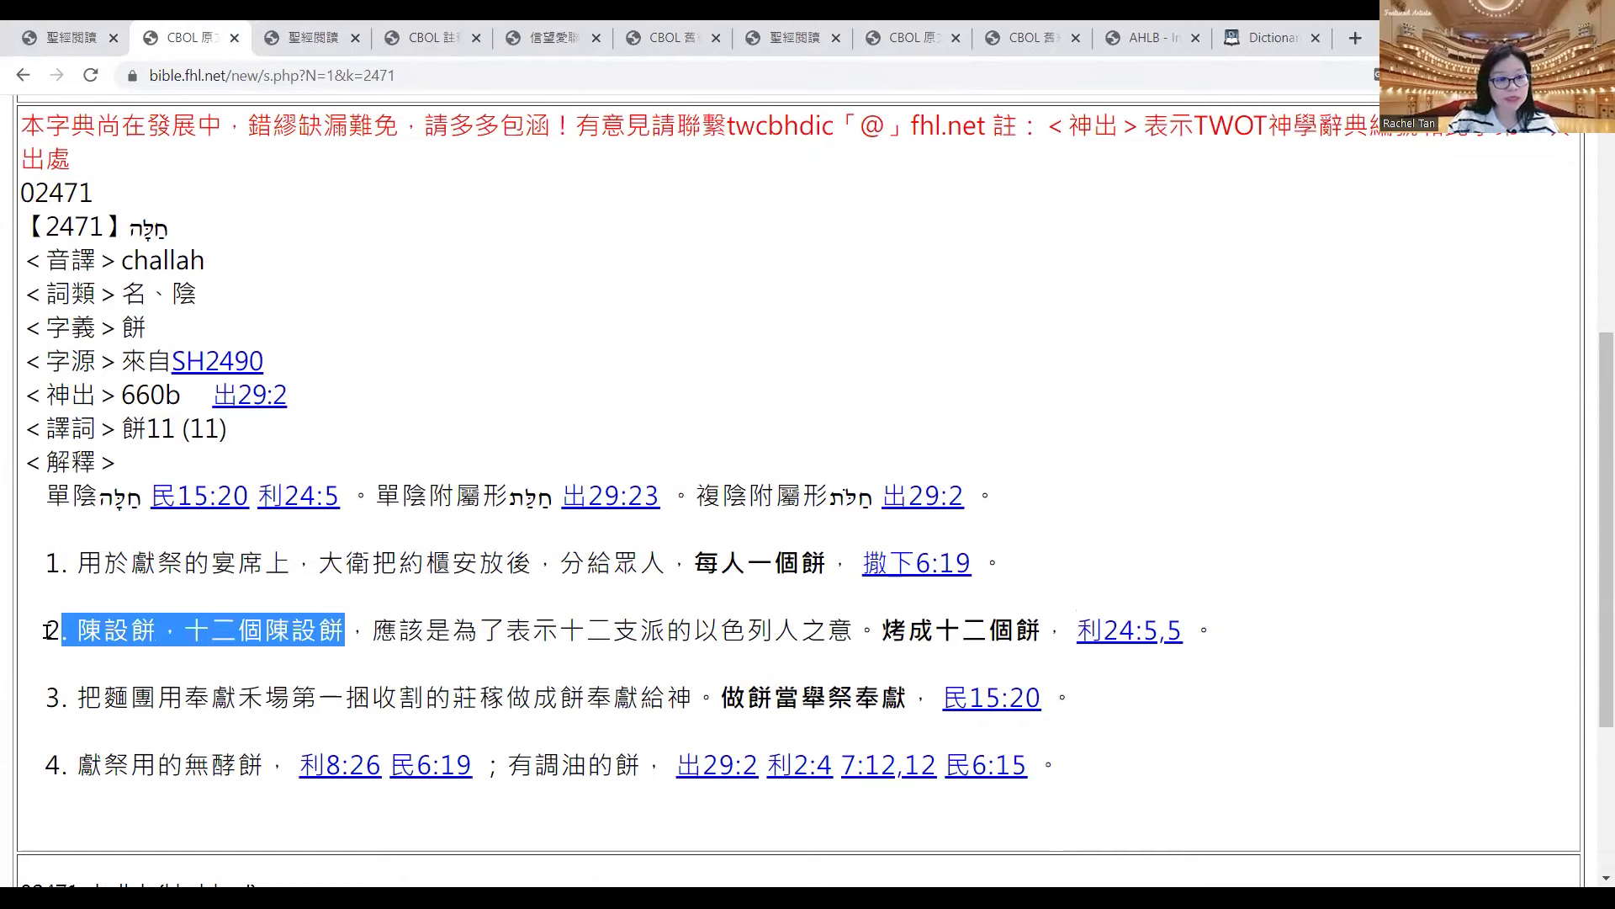
drag(48, 630, 1220, 632)
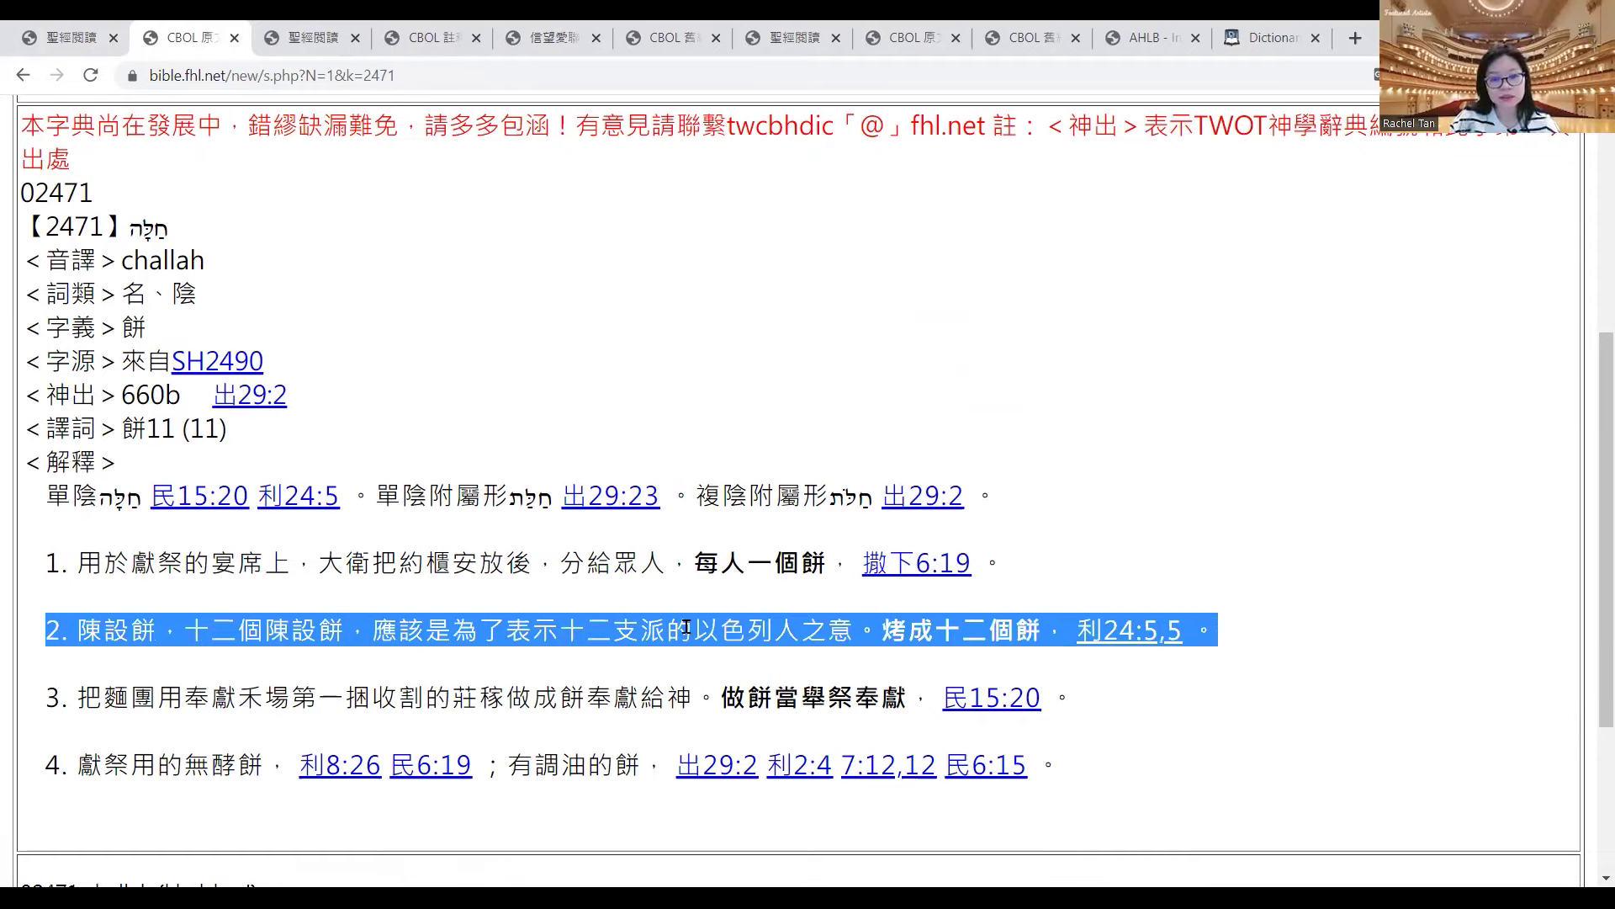
- Examine the whole 02471 challah entry, from its source word and Chinese explanations to the English definition
drag(1592, 461, 1593, 476)
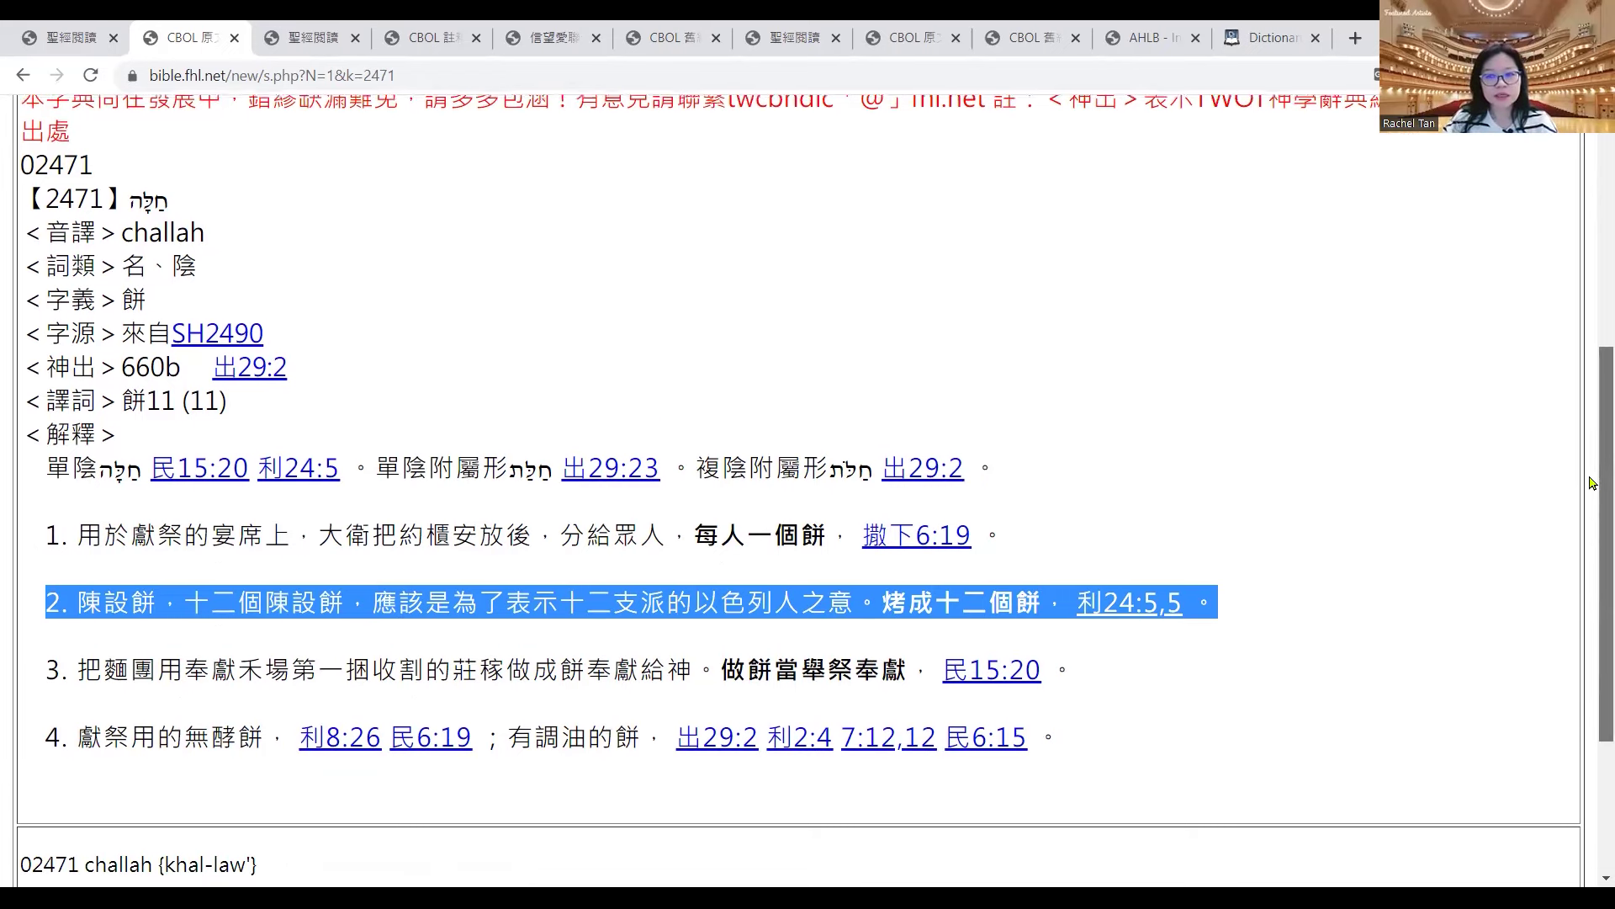
scroll(1593, 474, up, 1)
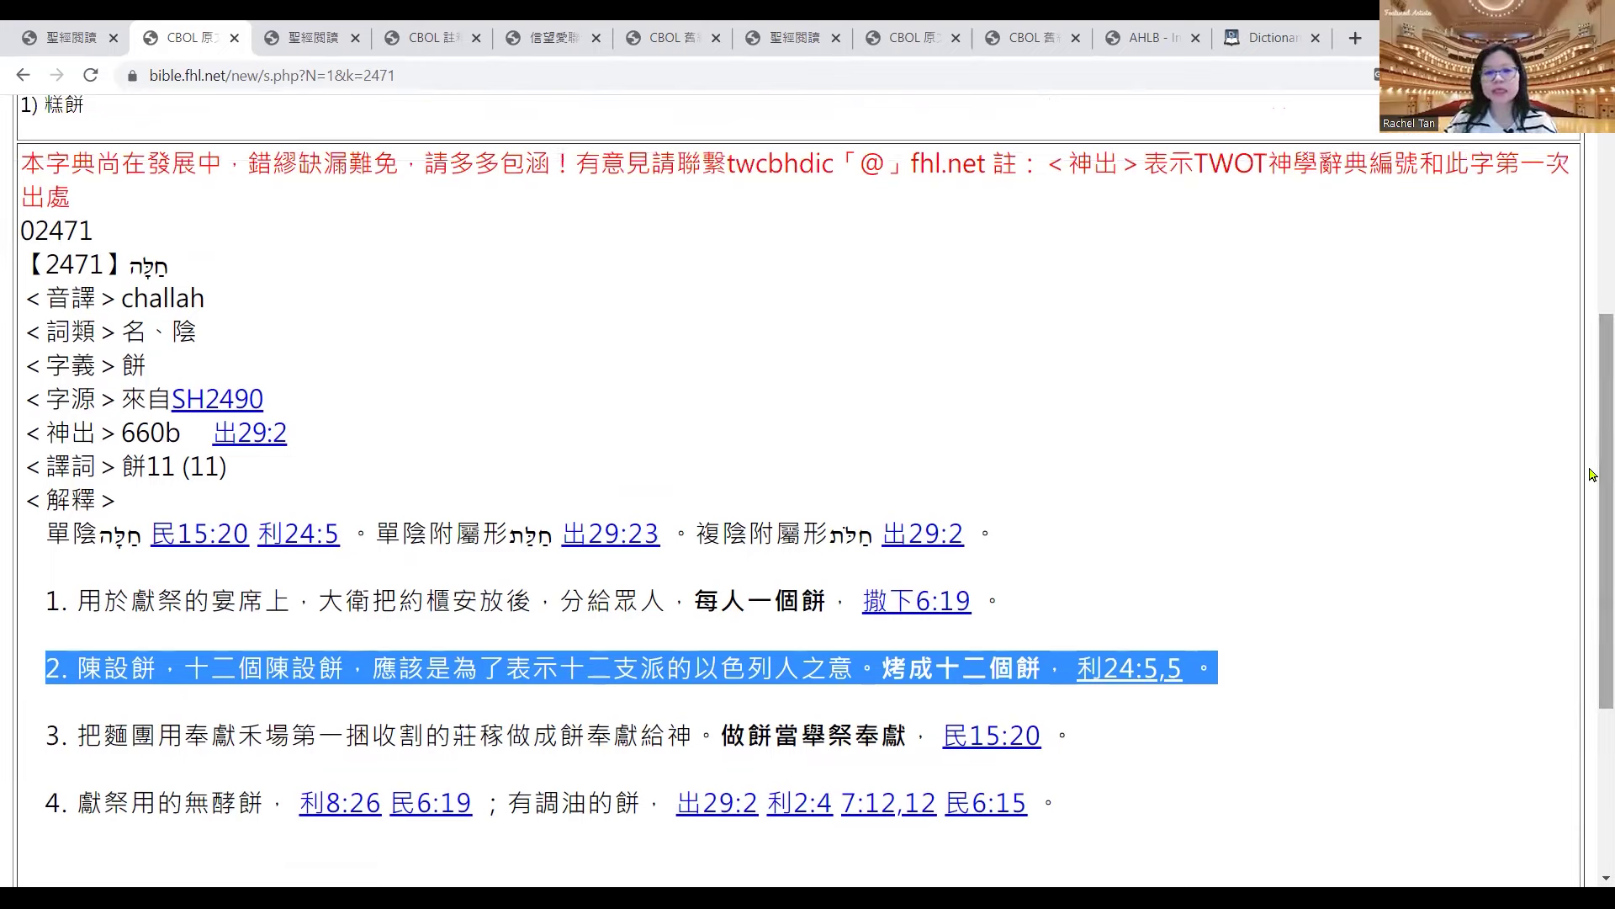
scroll(1593, 496, down, 1)
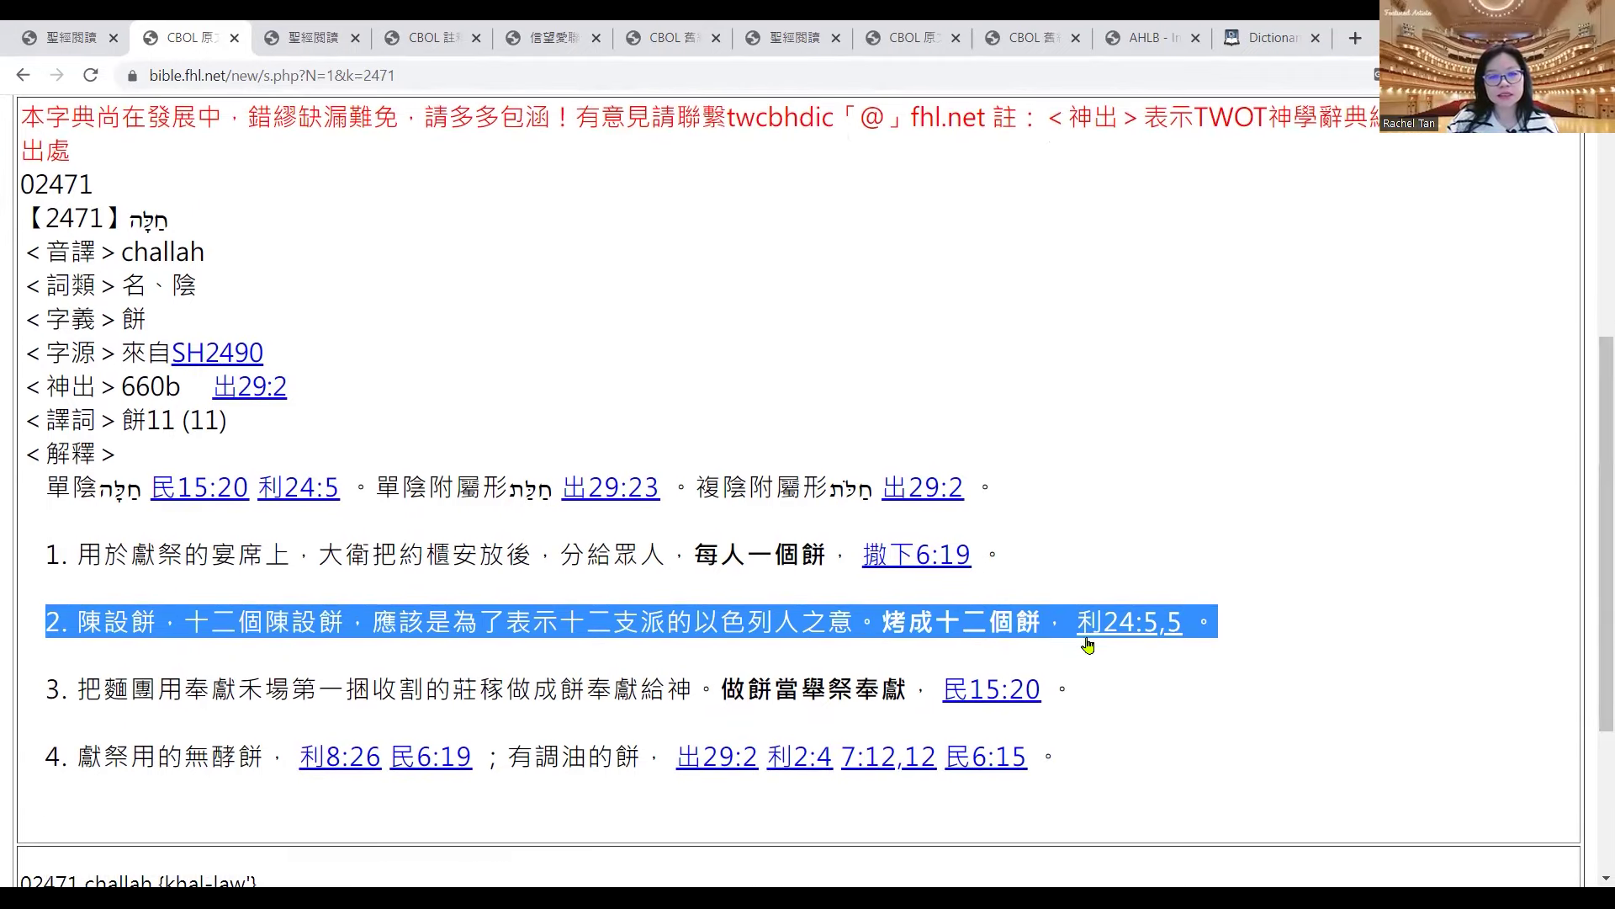
scroll(1592, 423, up, 3)
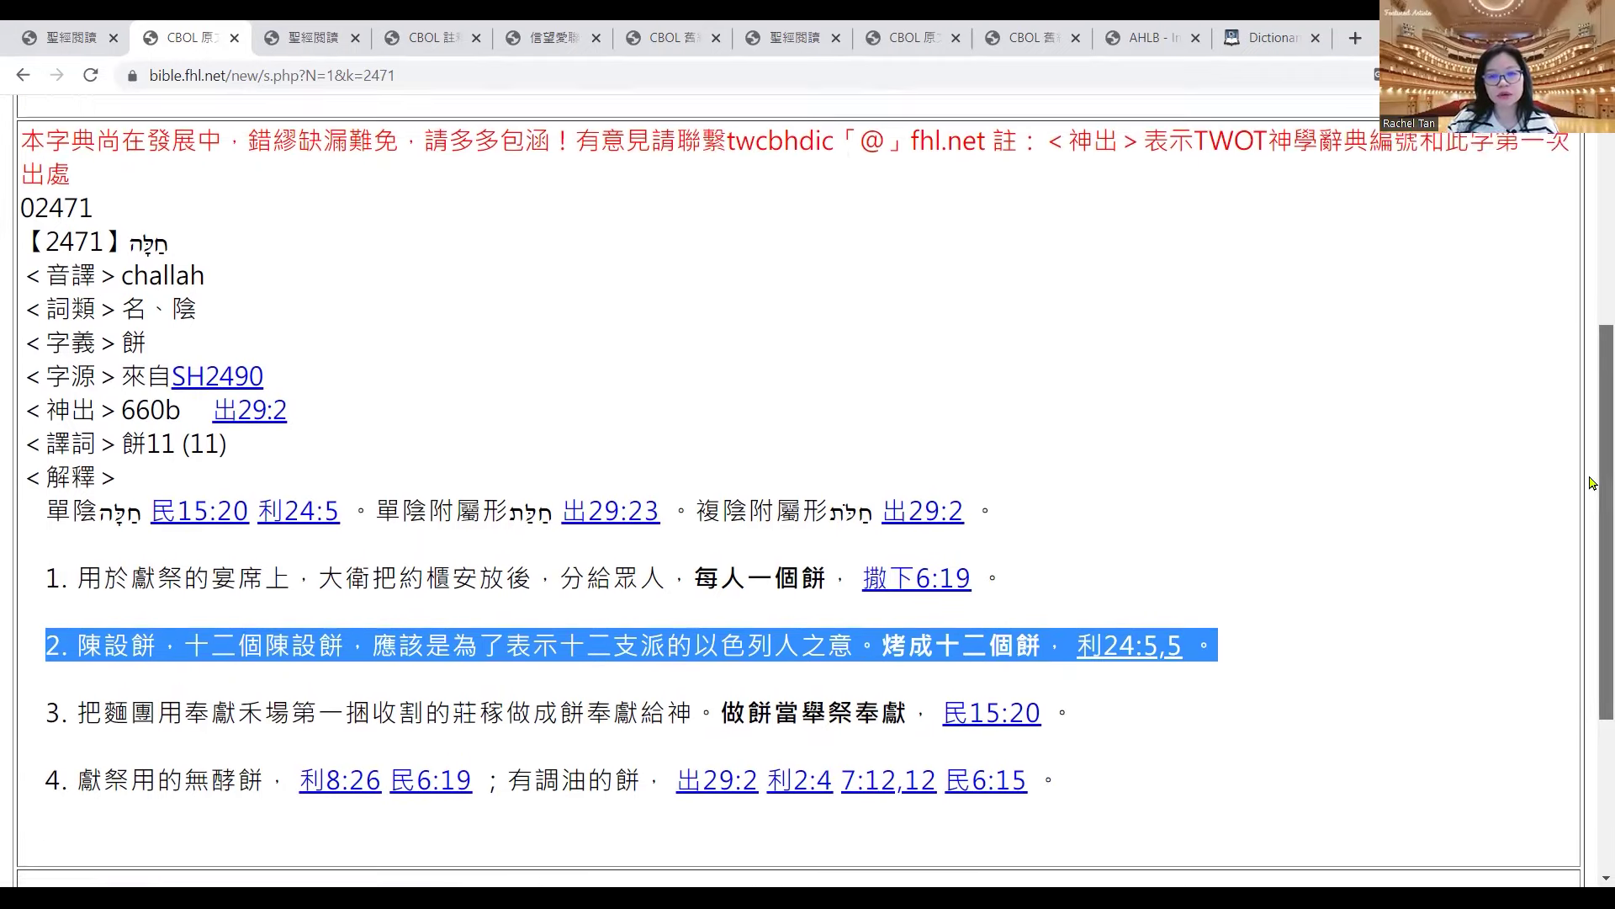
scroll(1593, 423, up, 7)
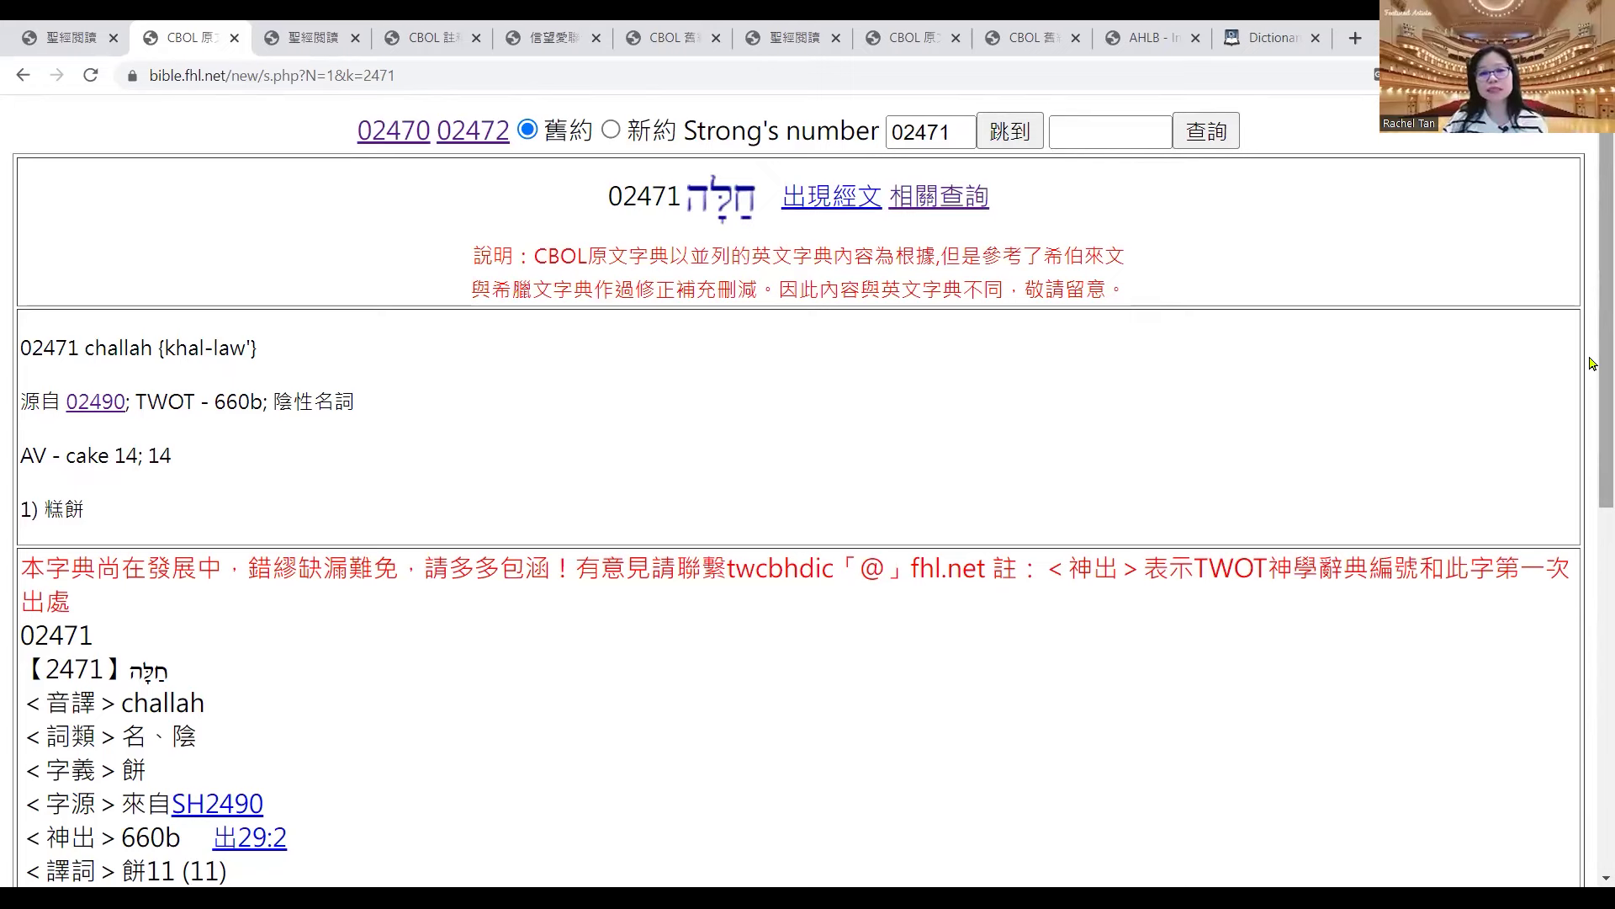
drag(1592, 363, 1593, 599)
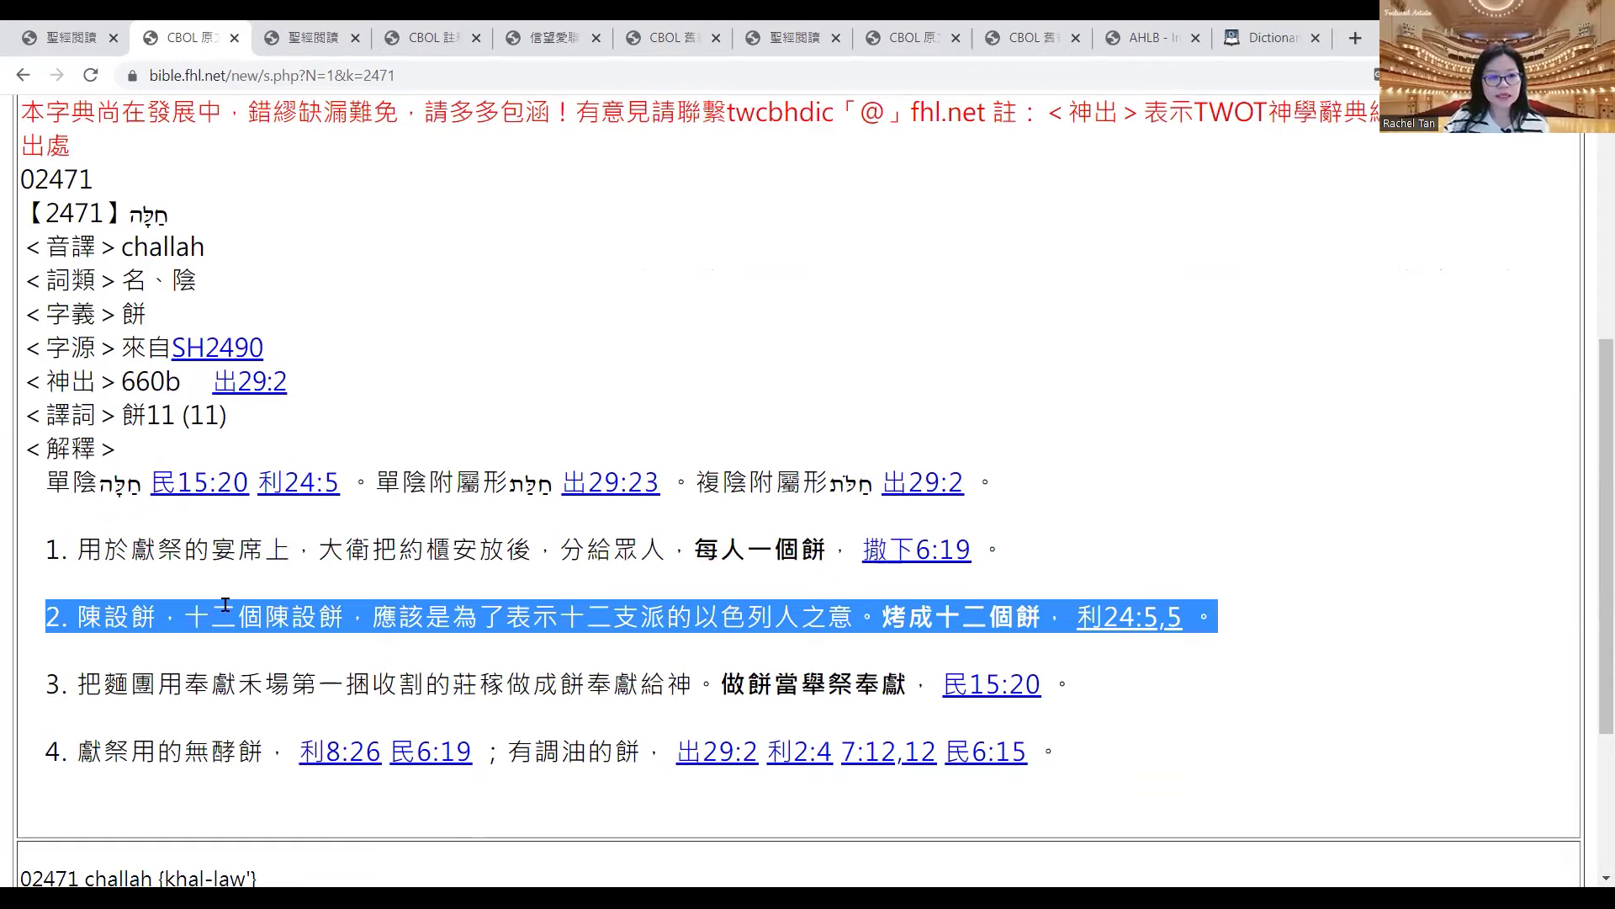
drag(1592, 538, 1593, 351)
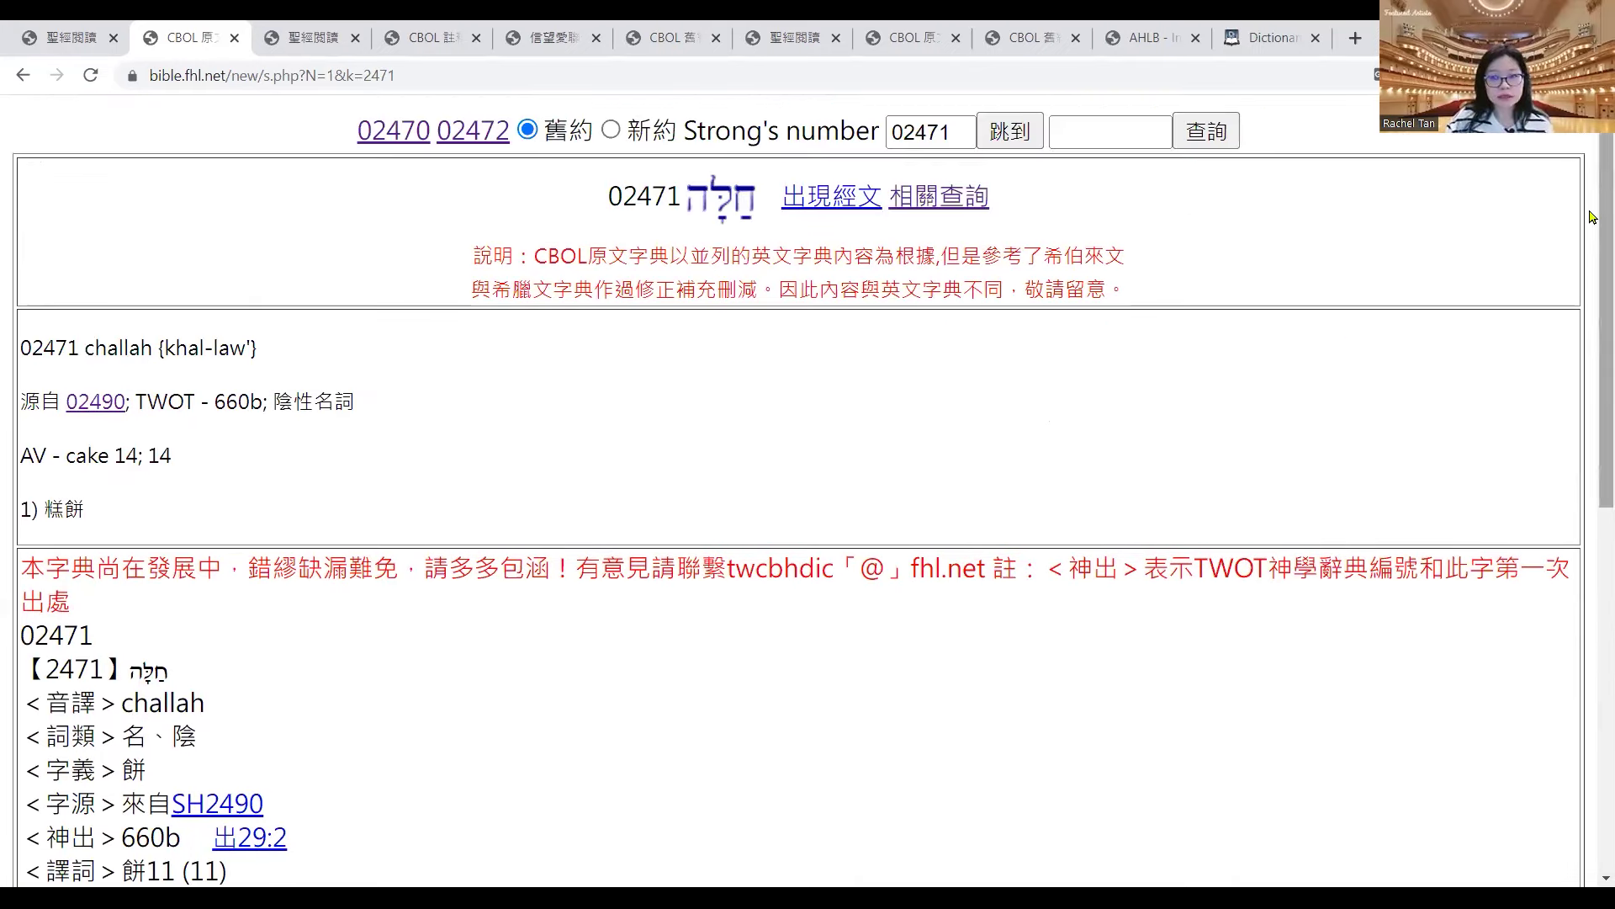
drag(1593, 212, 1592, 215)
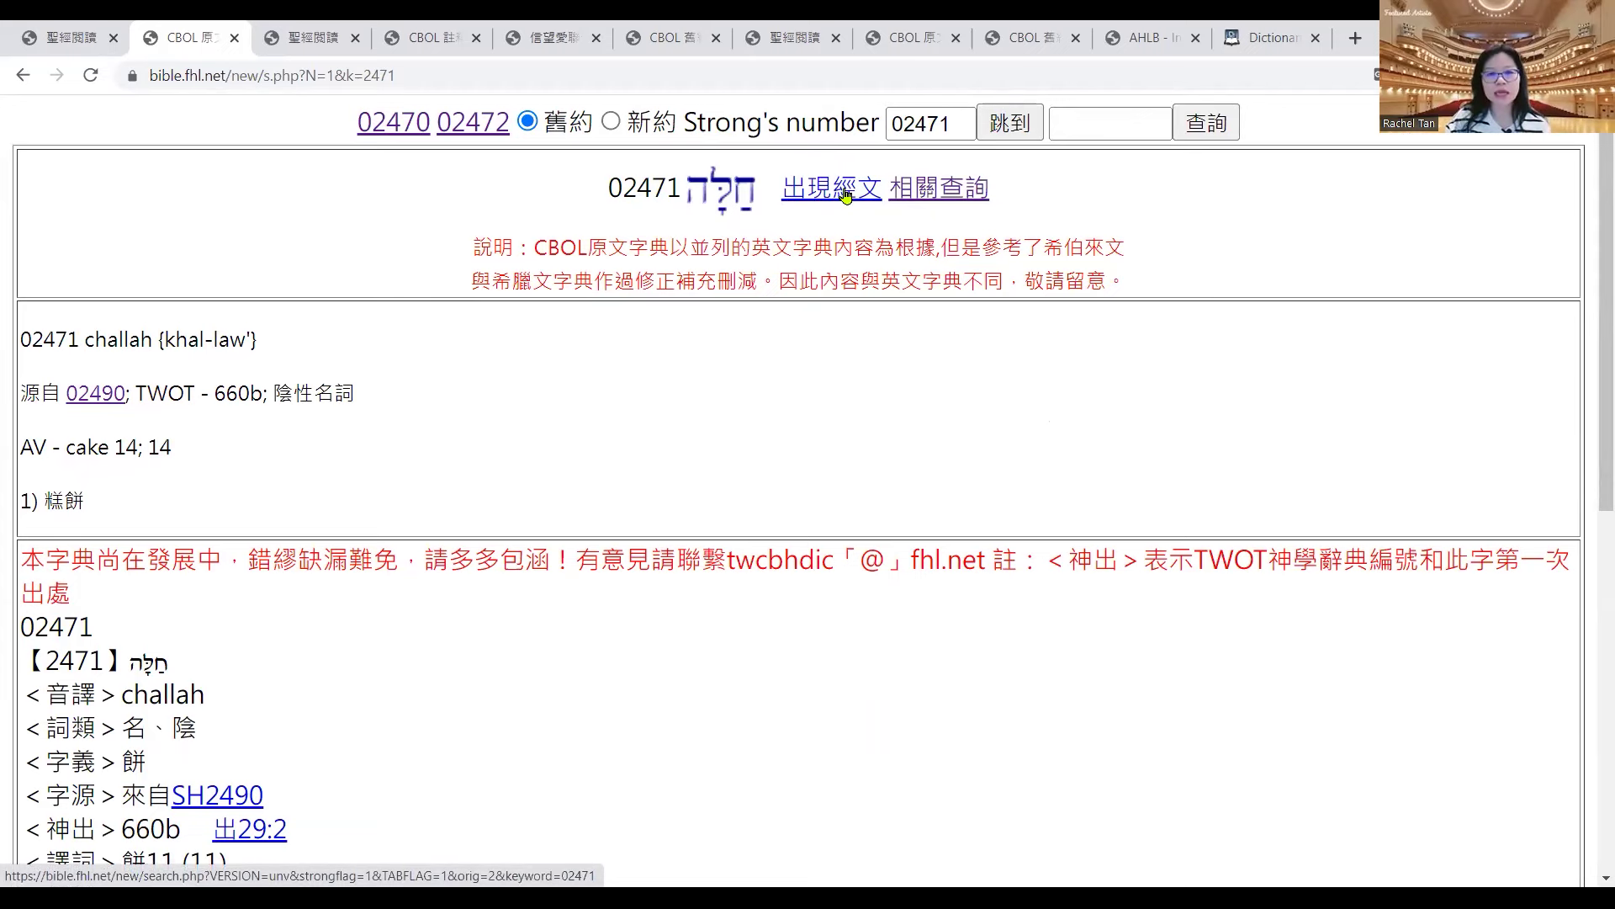
scroll(1593, 266, down, 7)
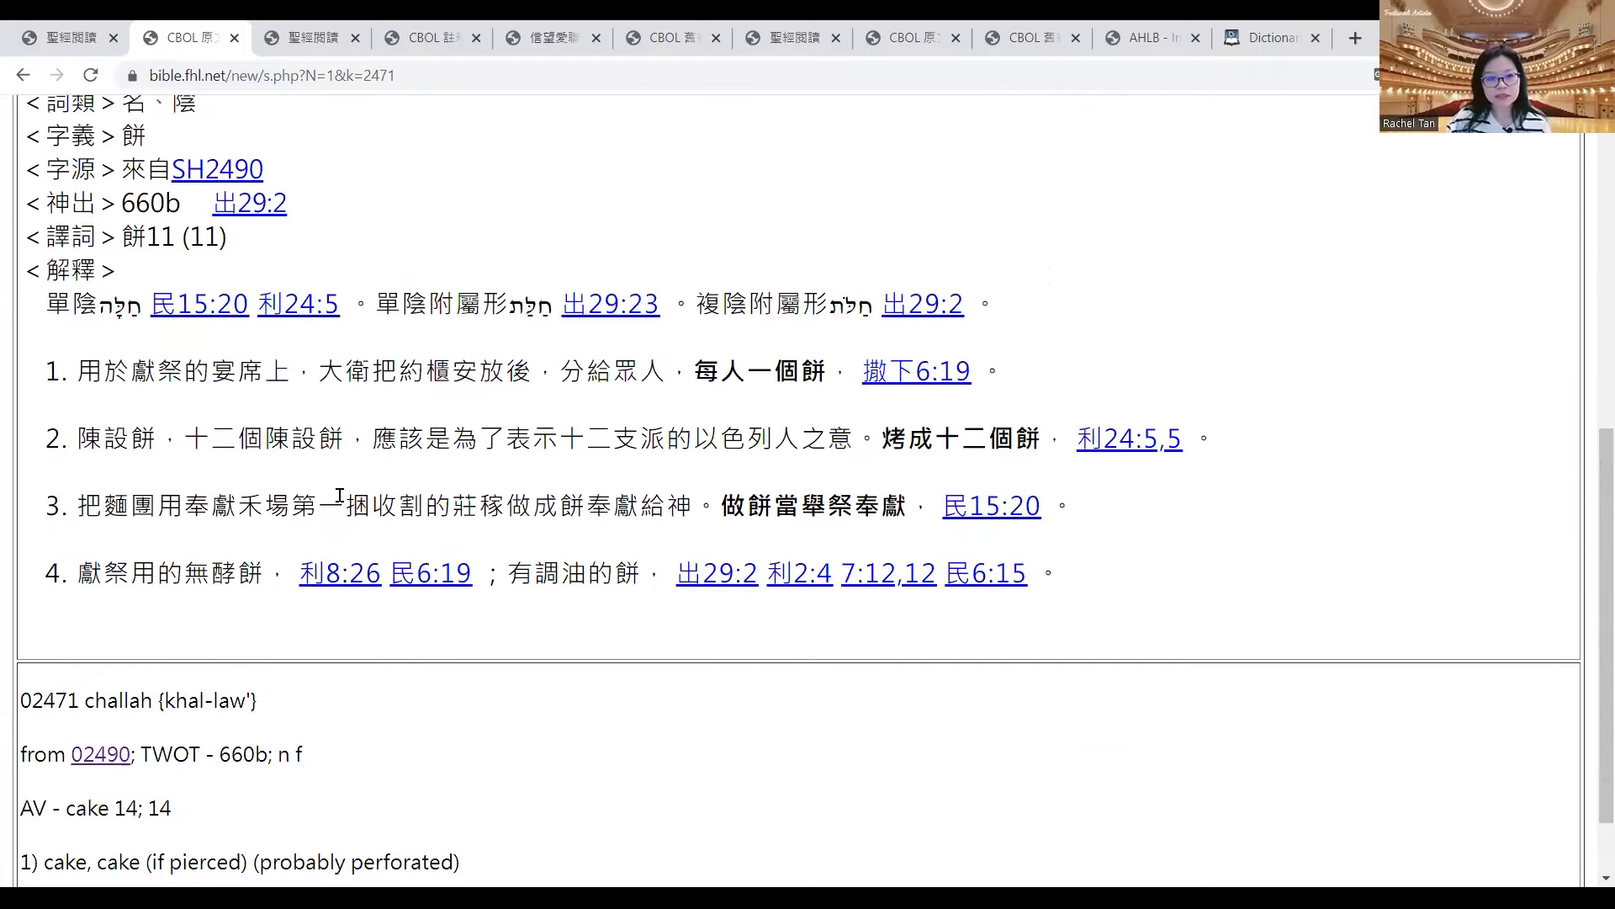
scroll(1594, 471, up, 7)
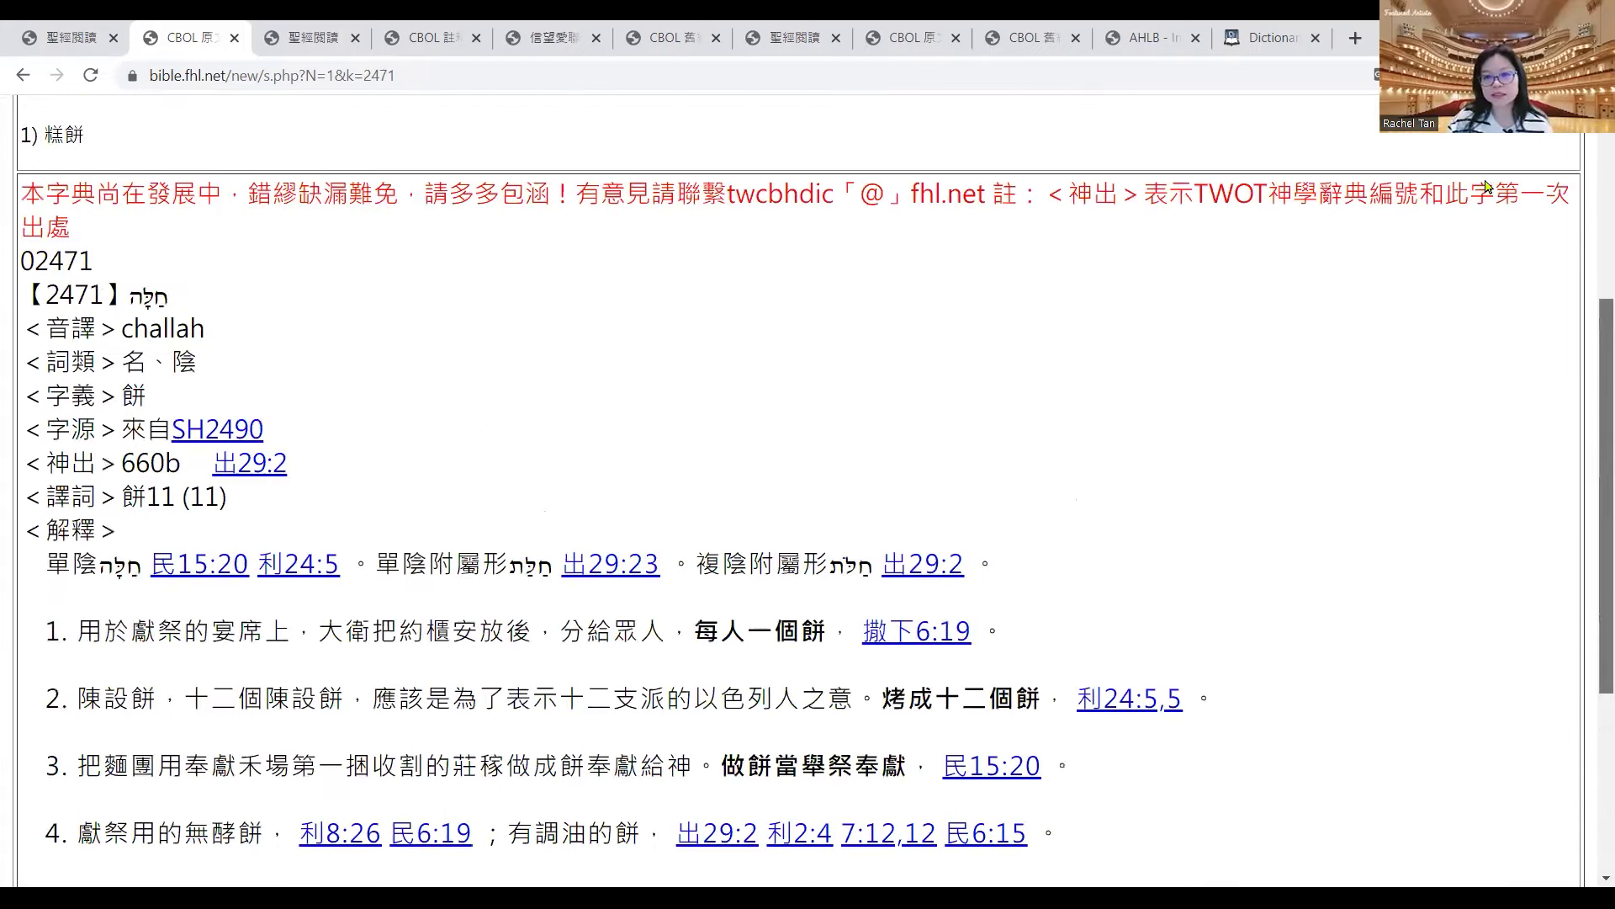
- Open the verses in which 02471 occurs and highlight 無酵餅 in 出29:2
click(816, 132)
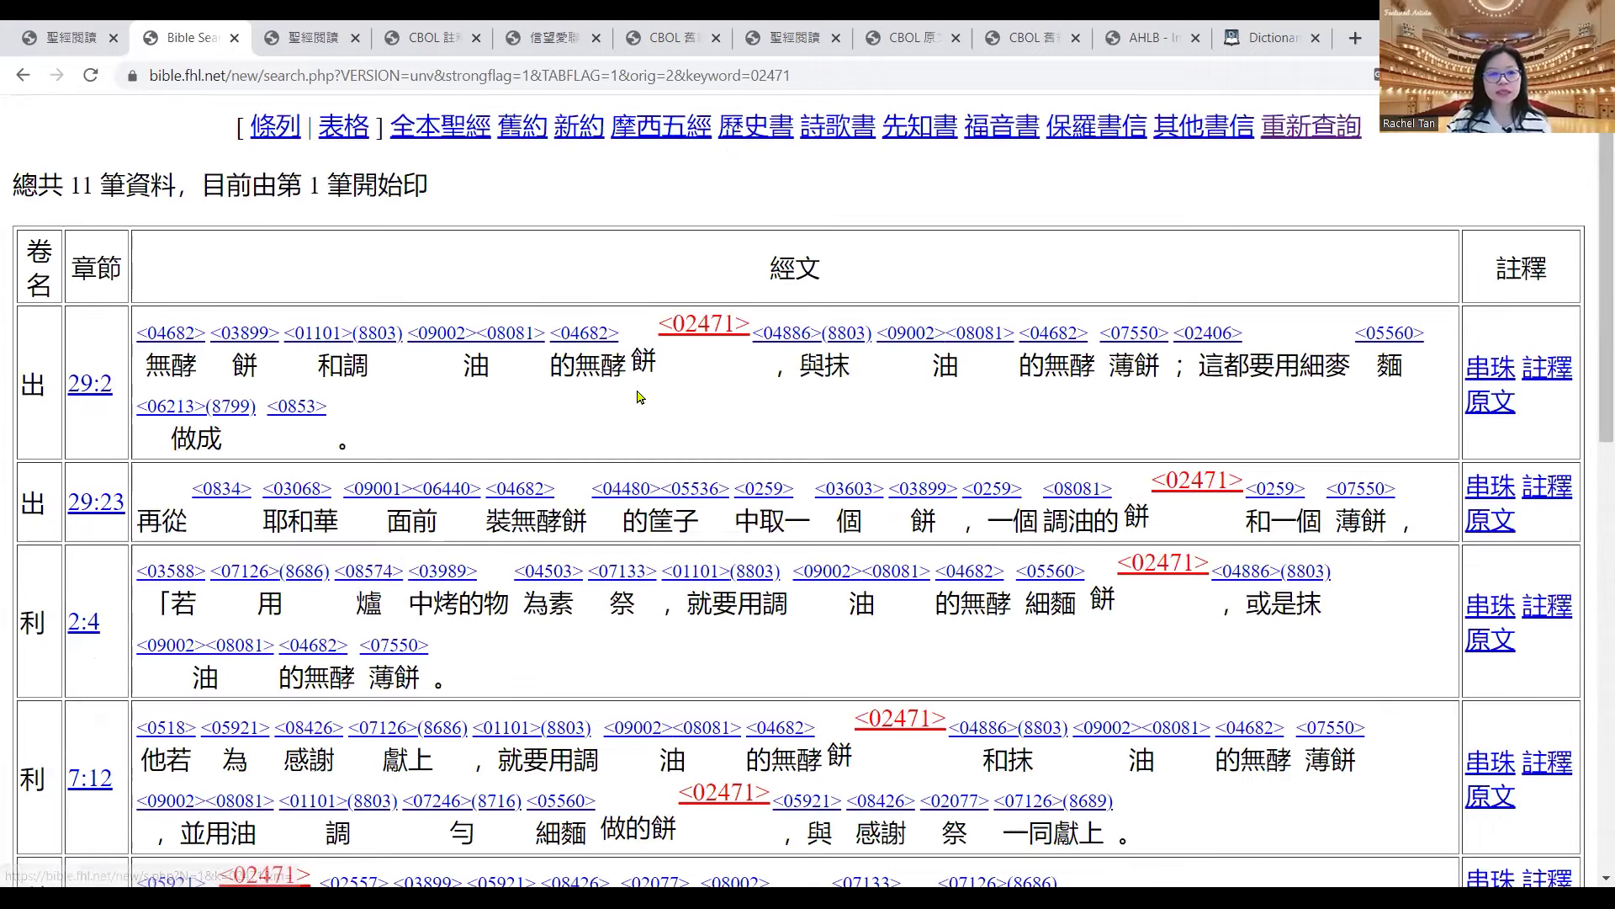
drag(577, 371, 656, 367)
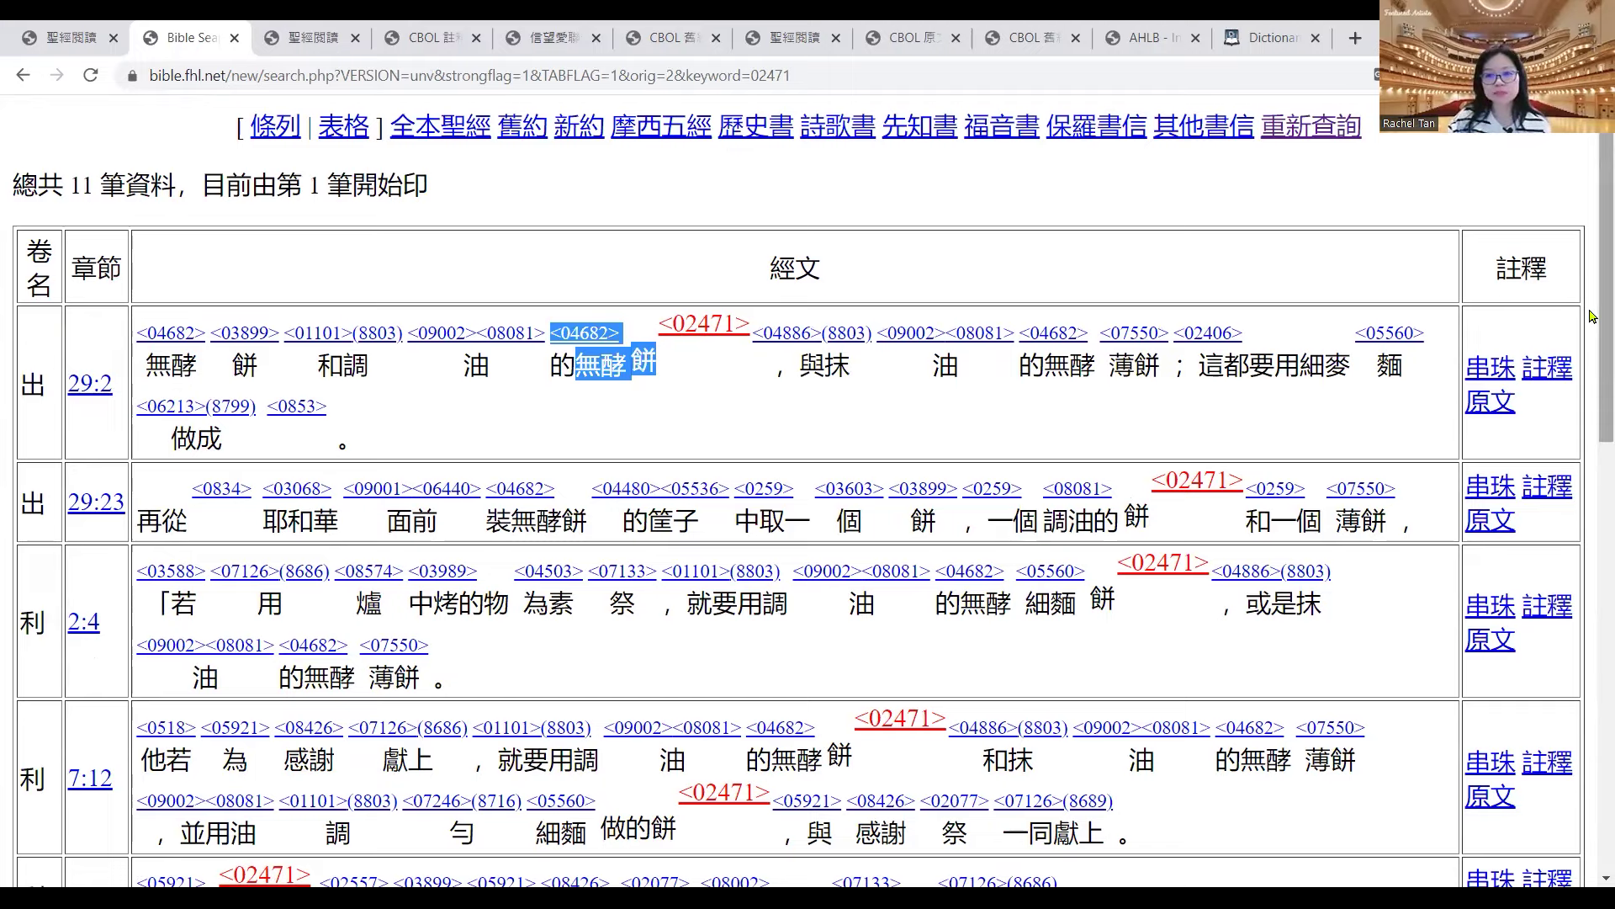
- Examine how 02471 is used across the listed verses, from 出29:2 through 利 and 民, and clear the text highlight
scroll(1529, 424, down, 2)
scroll(921, 412, down, 1)
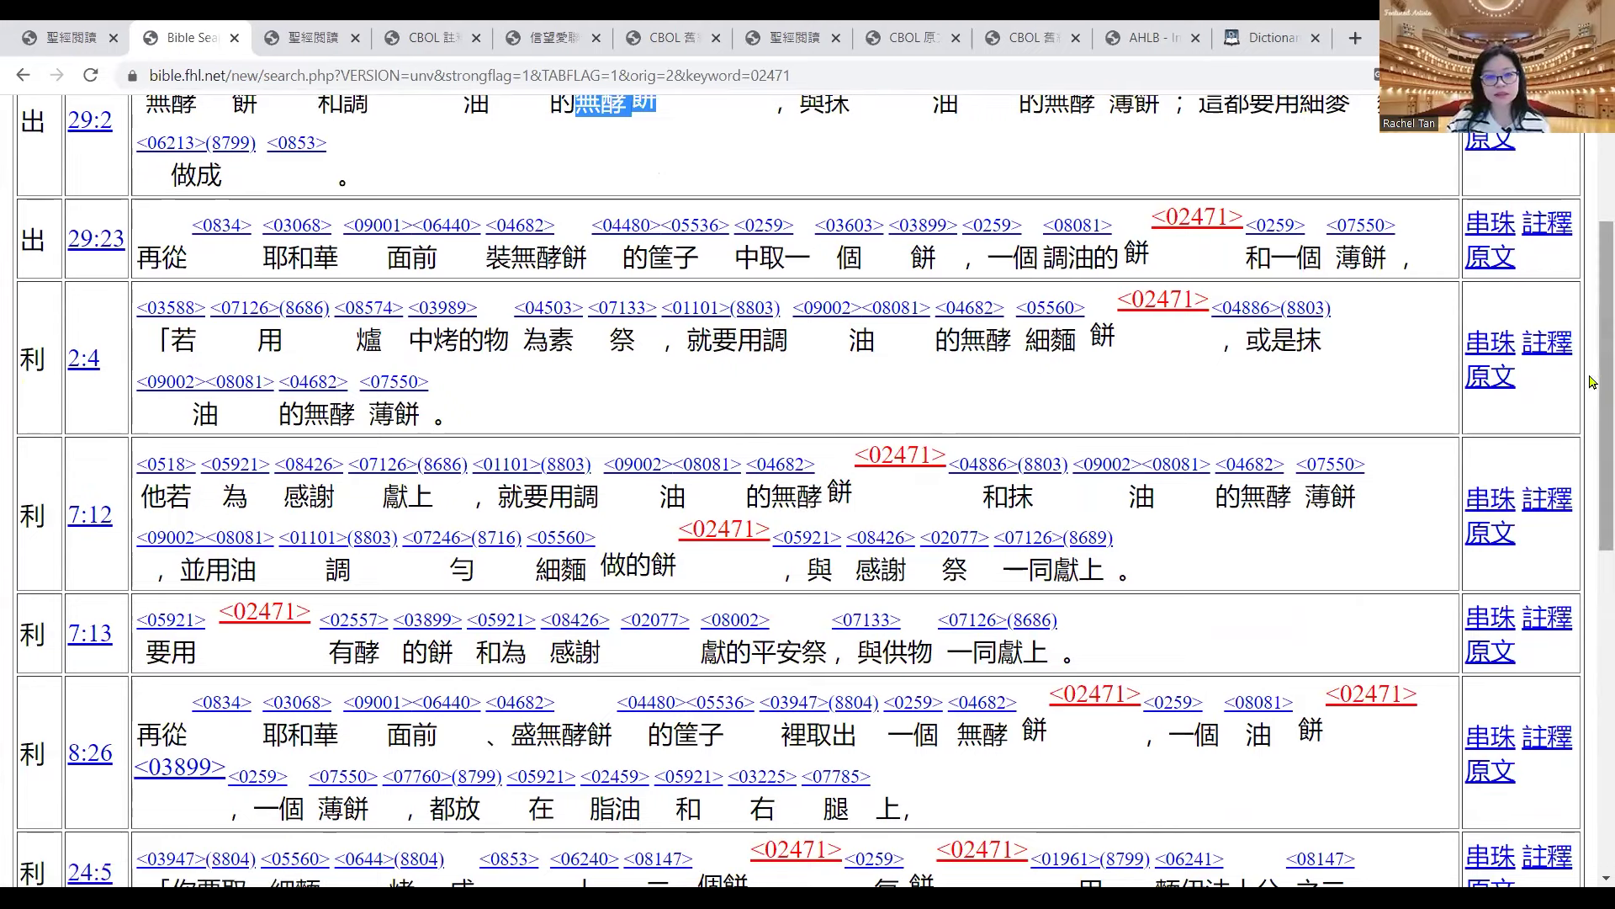
scroll(1257, 535, down, 3)
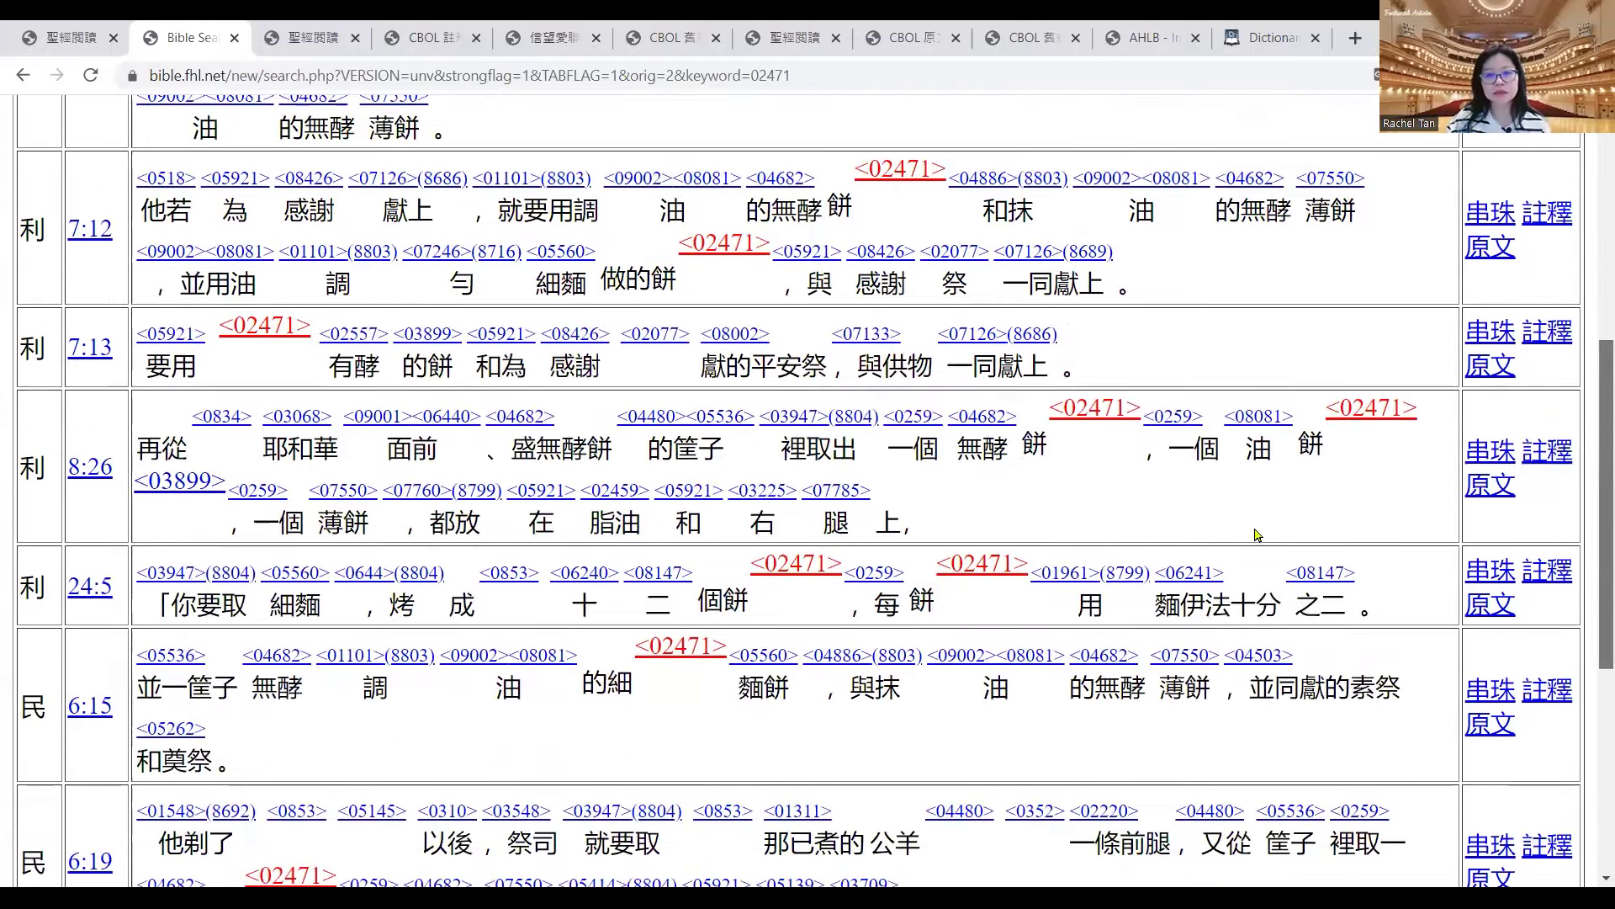
scroll(1593, 633, down, 1)
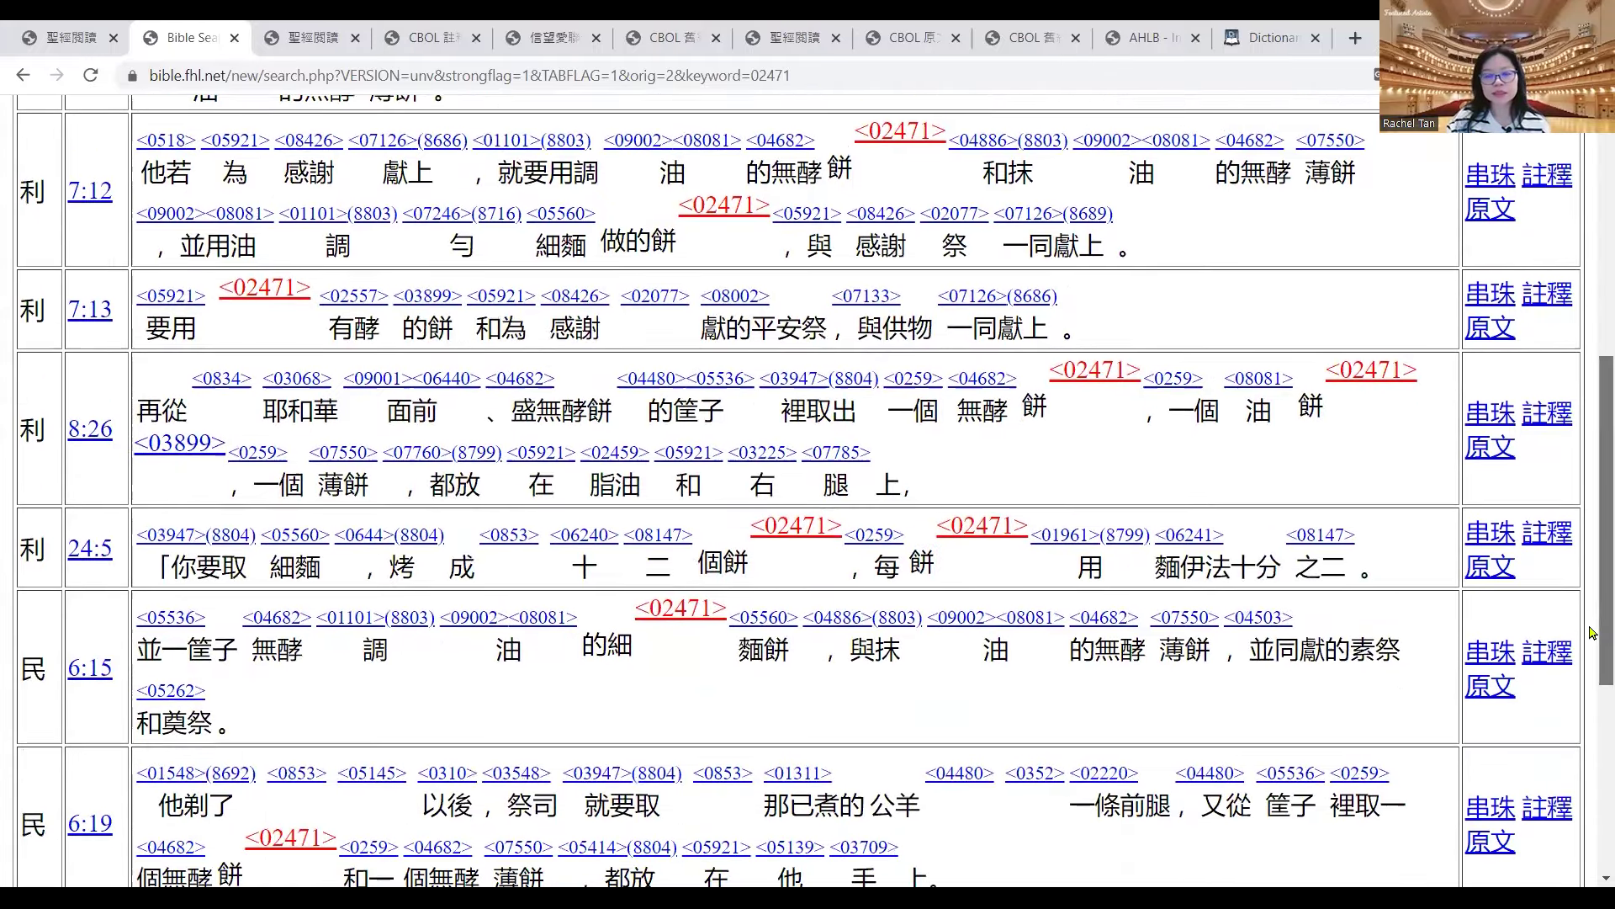
scroll(1593, 429, up, 3)
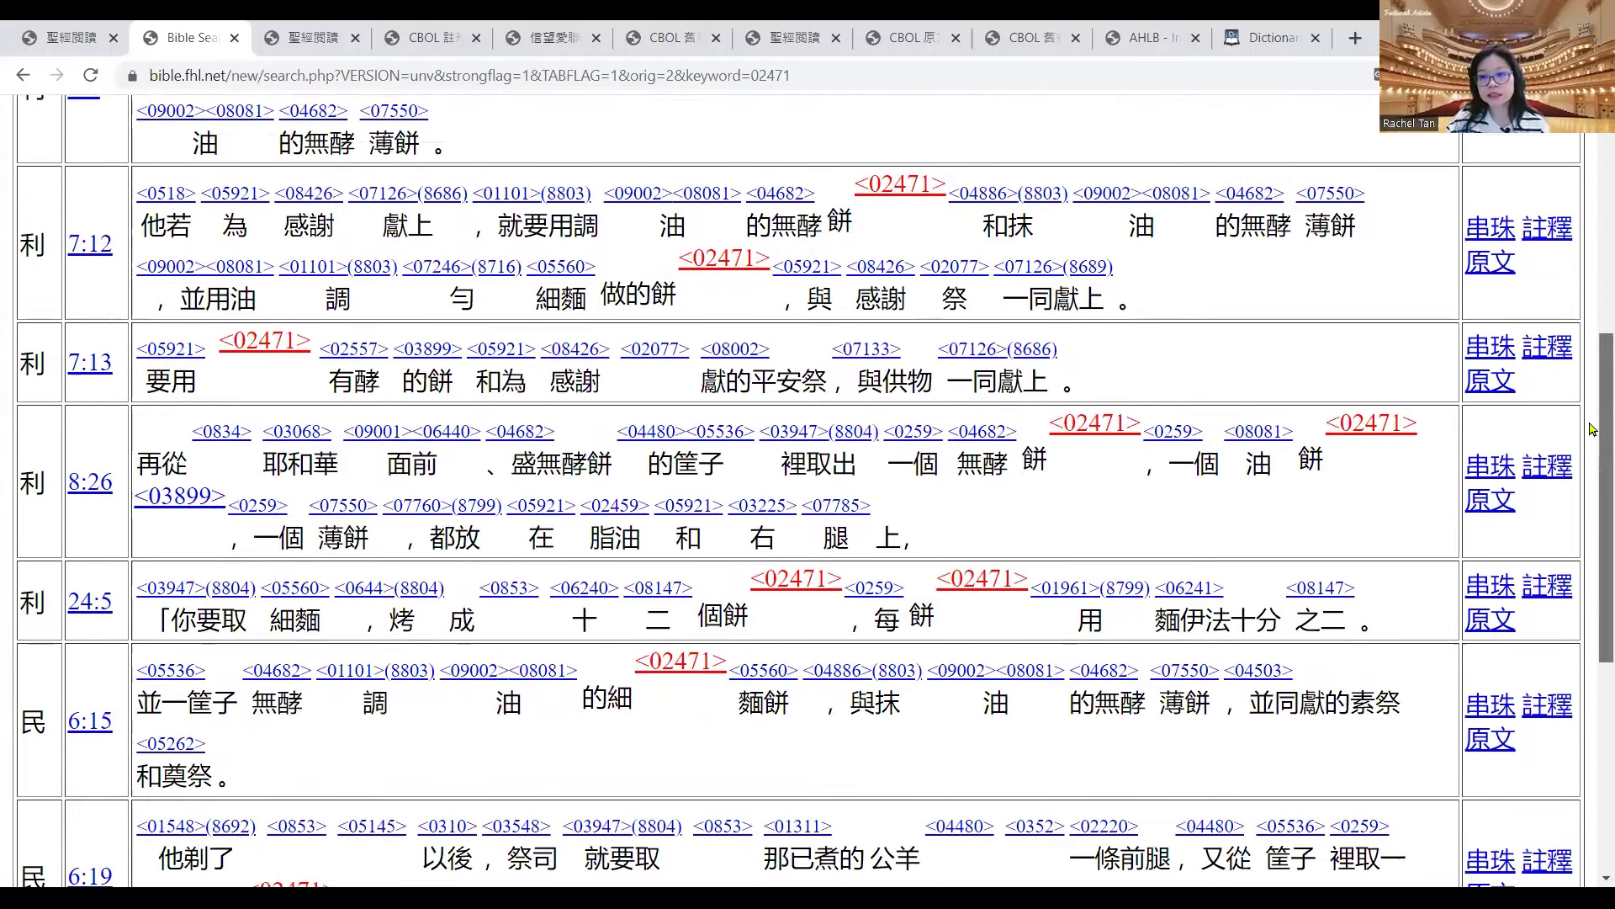
scroll(1593, 429, up, 5)
scroll(1593, 700, down, 6)
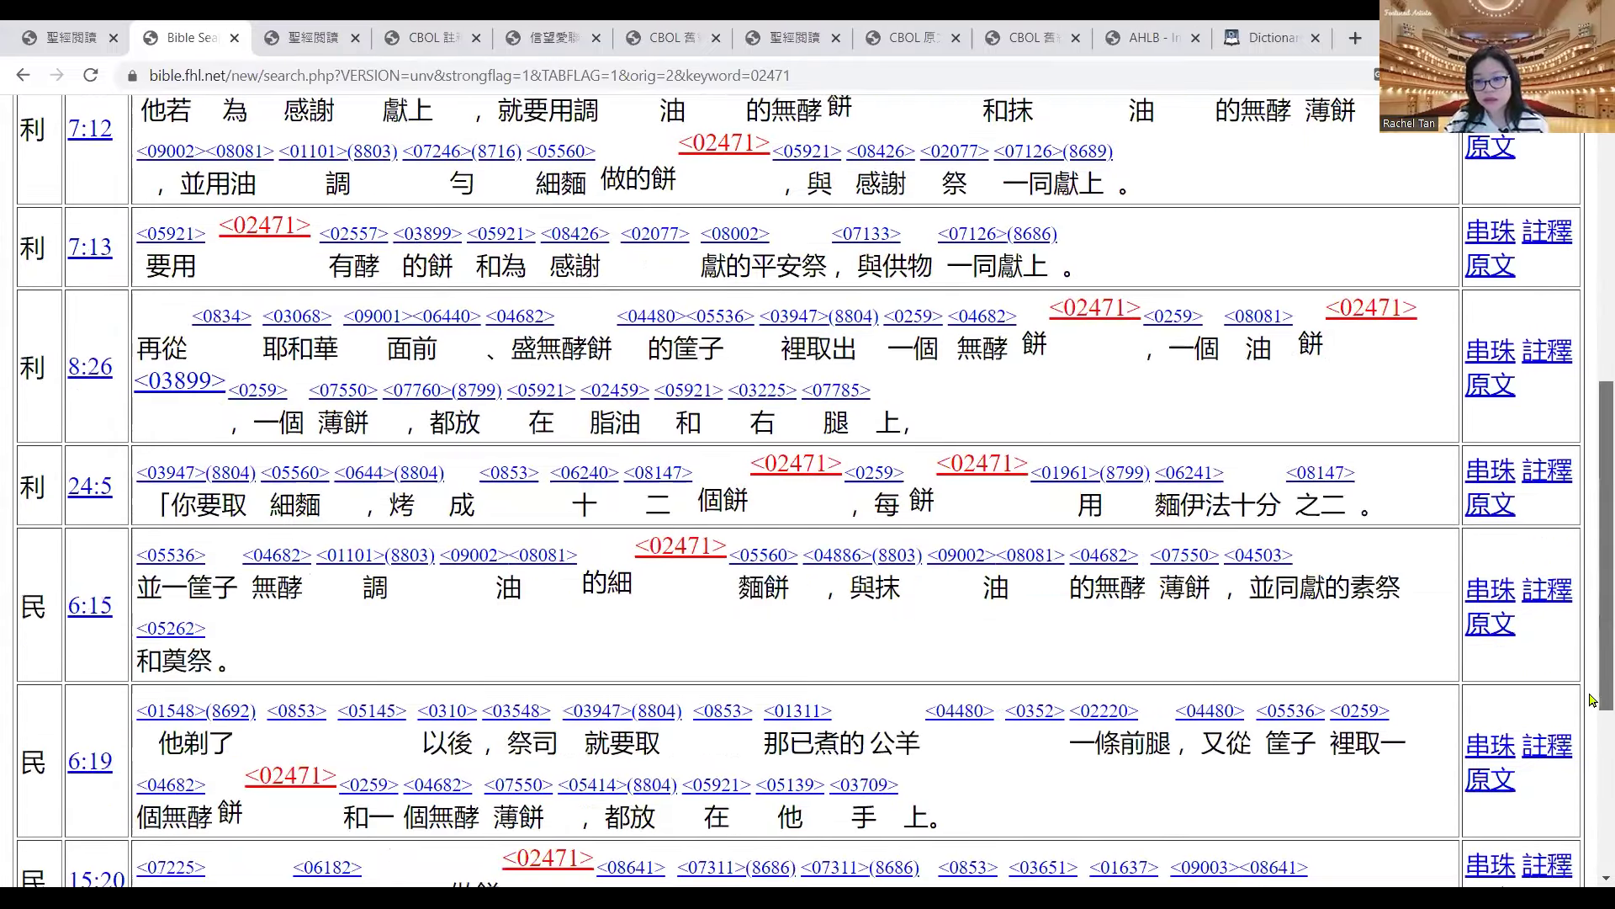
scroll(1593, 700, down, 4)
scroll(1593, 395, up, 11)
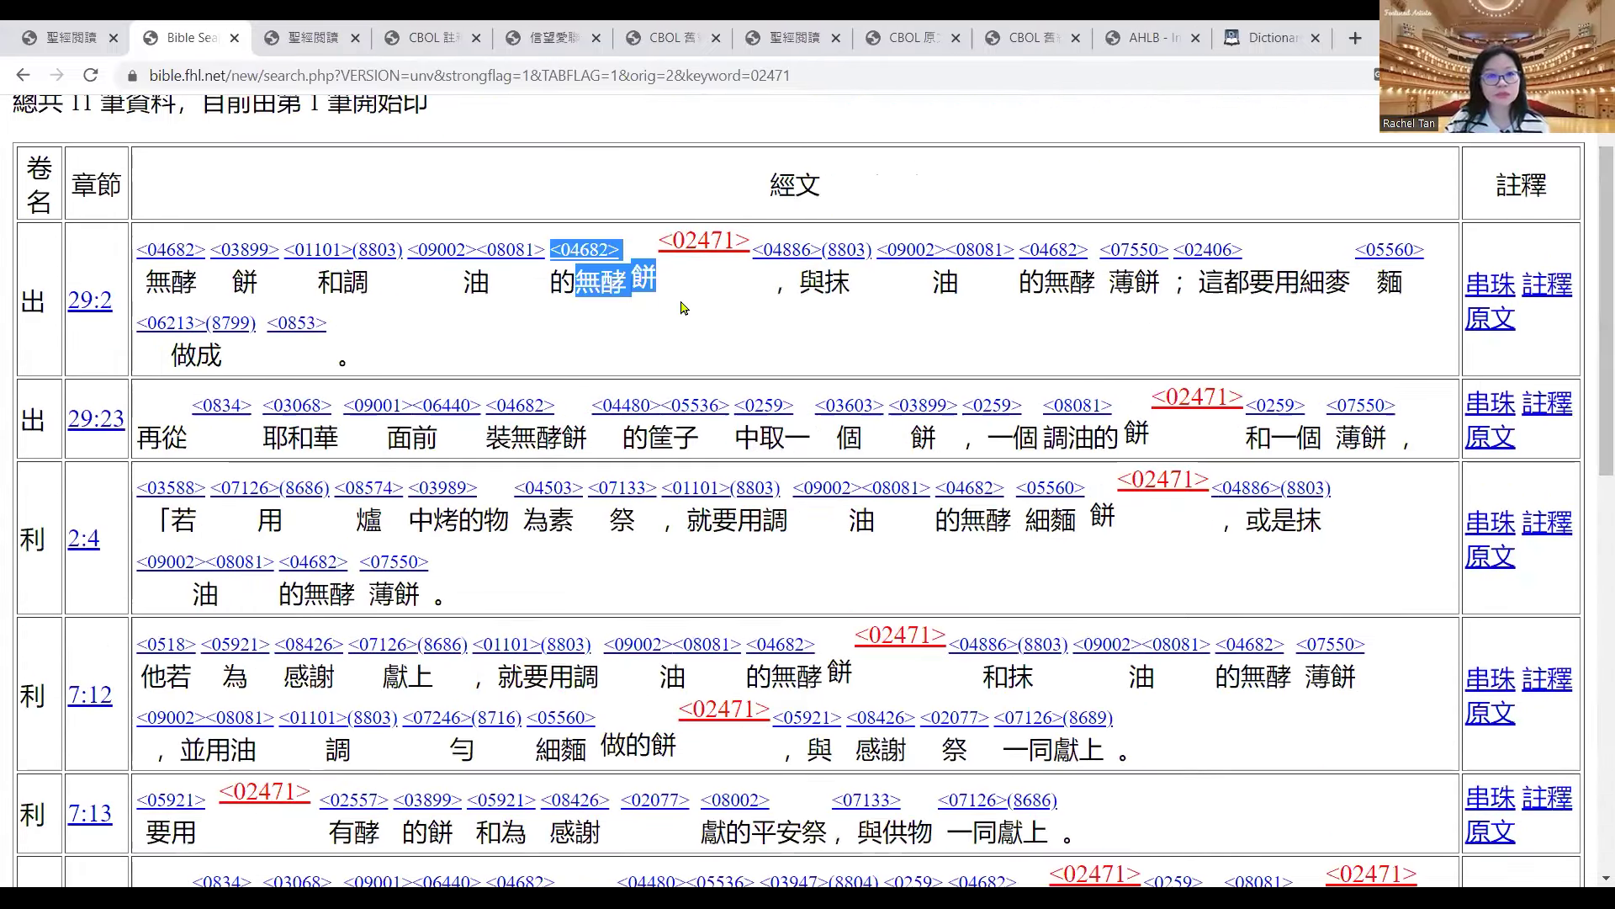
click(164, 290)
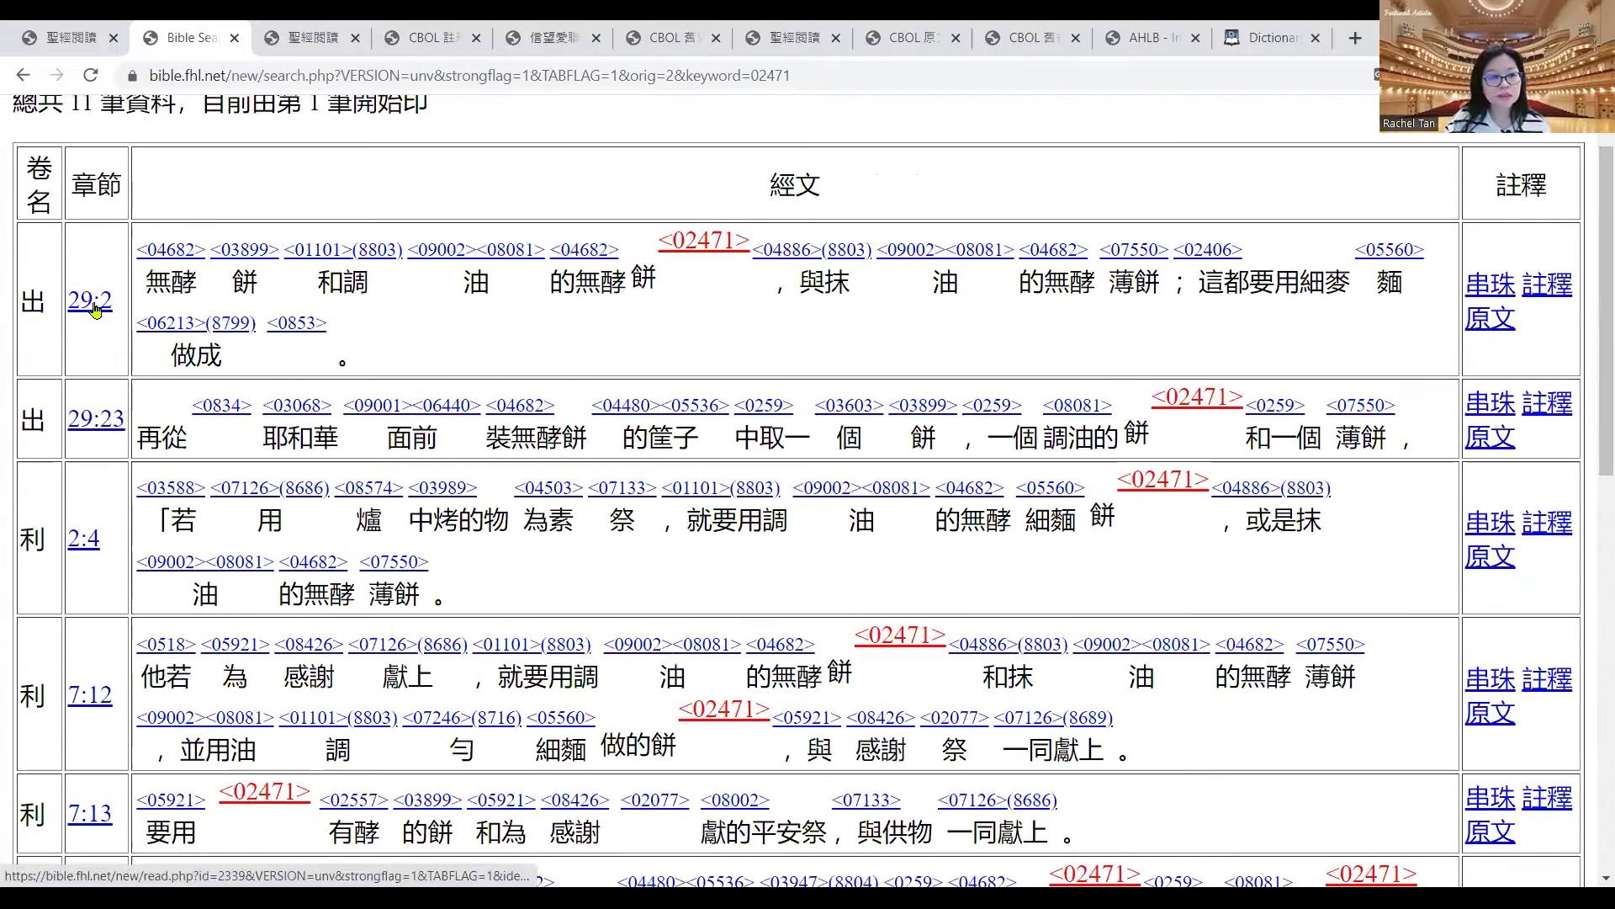
- Open 出29:2 in its chapter context and bring up the dictionary topics linked to that verse
click(94, 303)
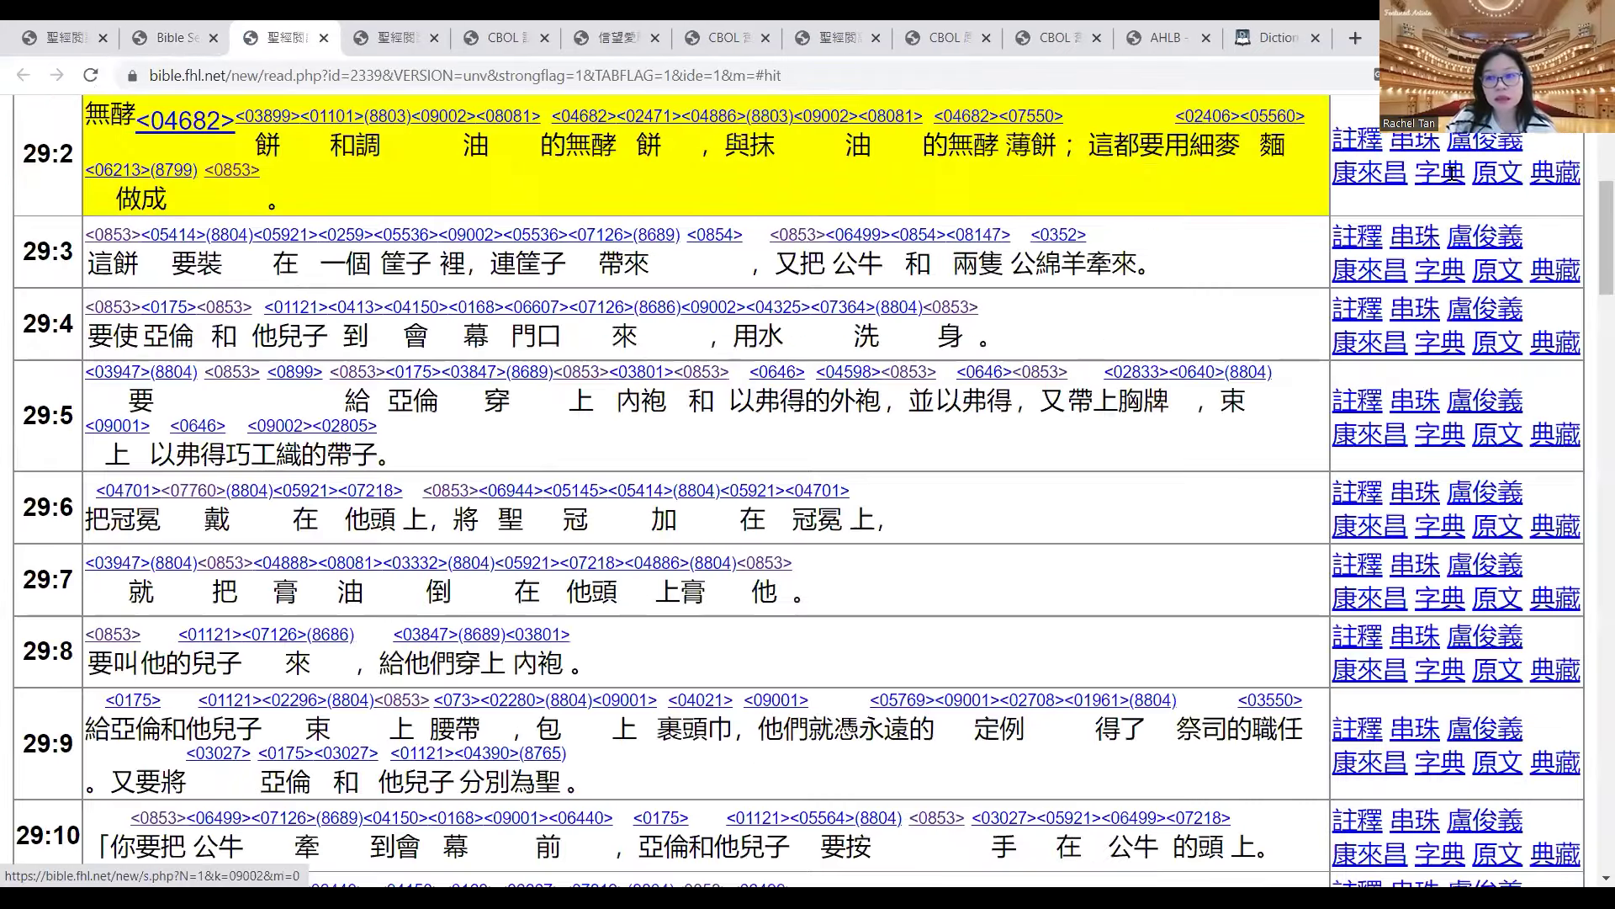
scroll(1532, 269, up, 3)
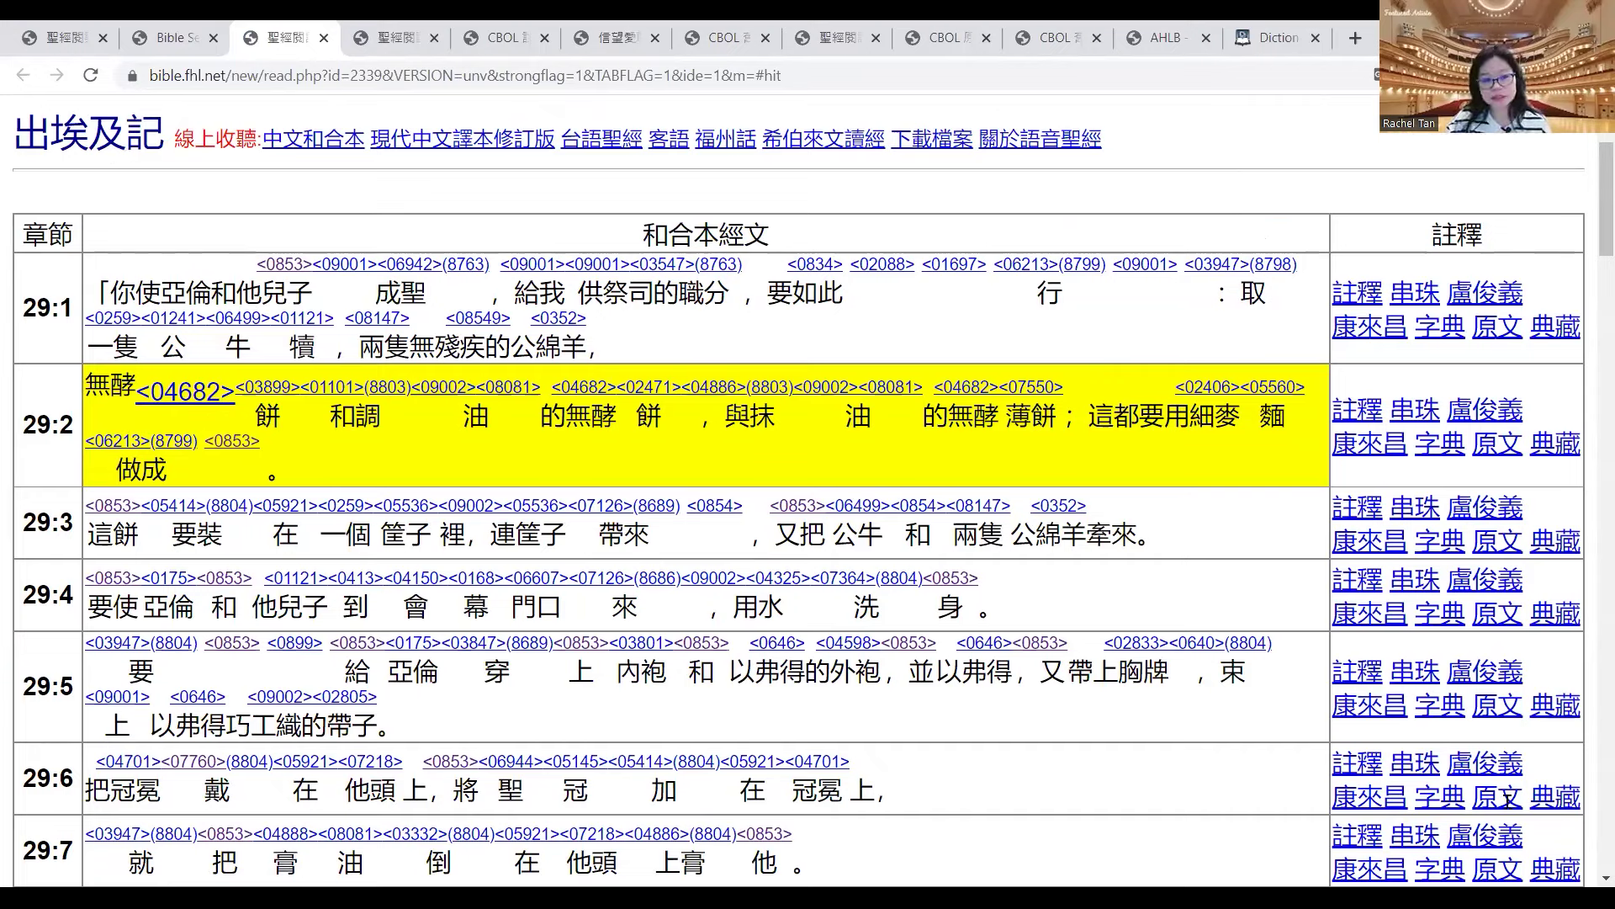
click(1438, 444)
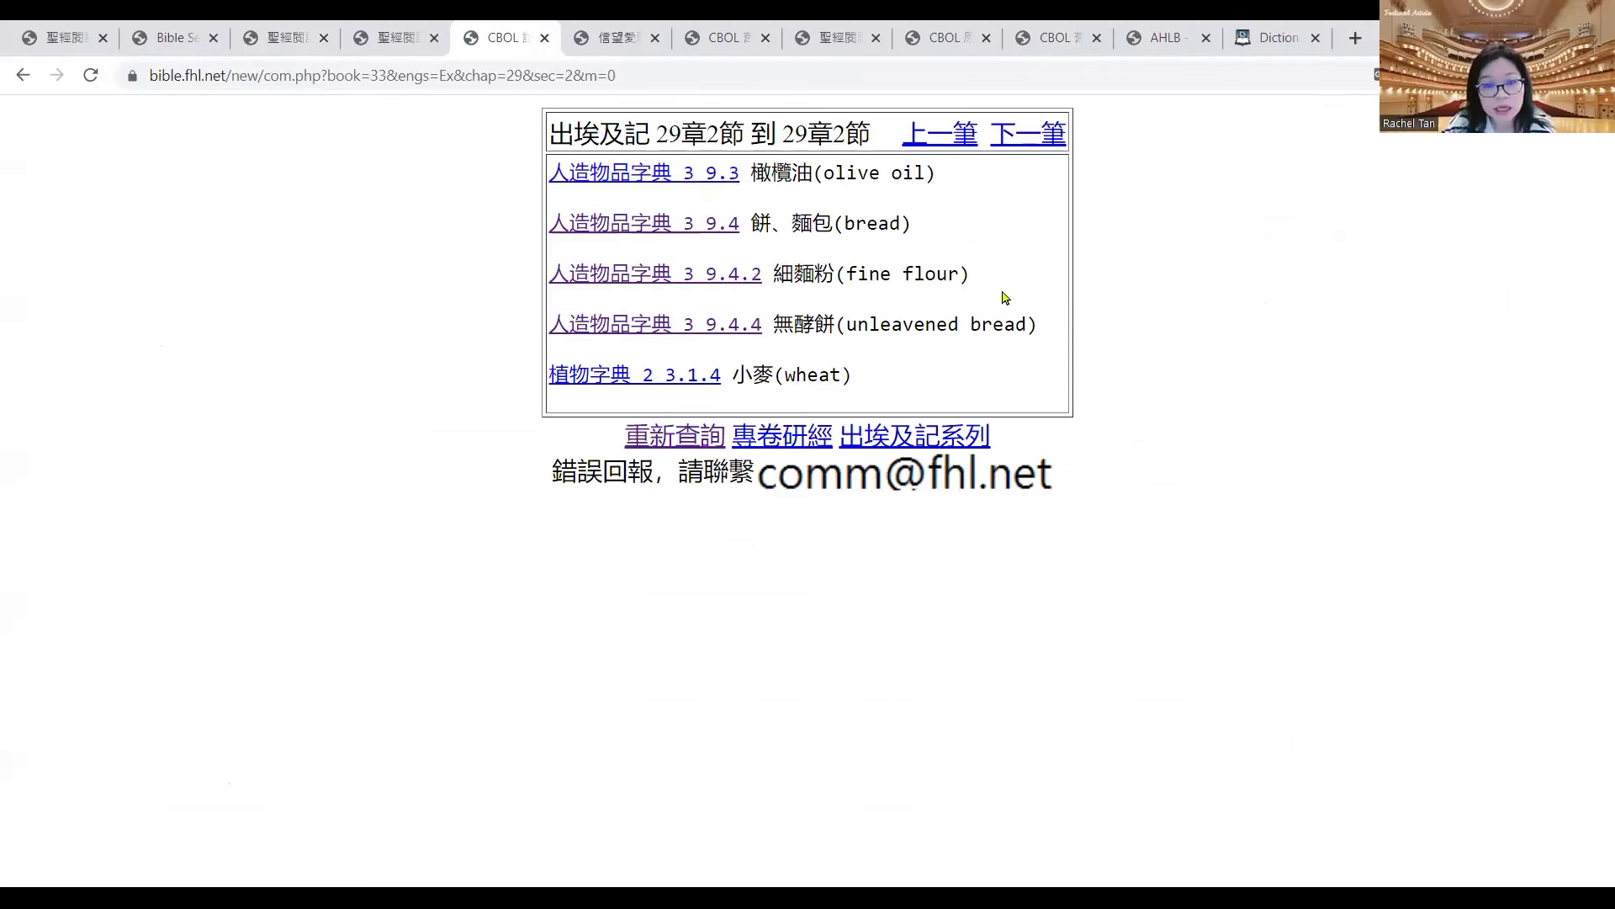
- Open the dictionary topic 9.4 餅、麵包(bread) and examine it from the verse references through the description to the translation notes on 出 29:2
click(631, 226)
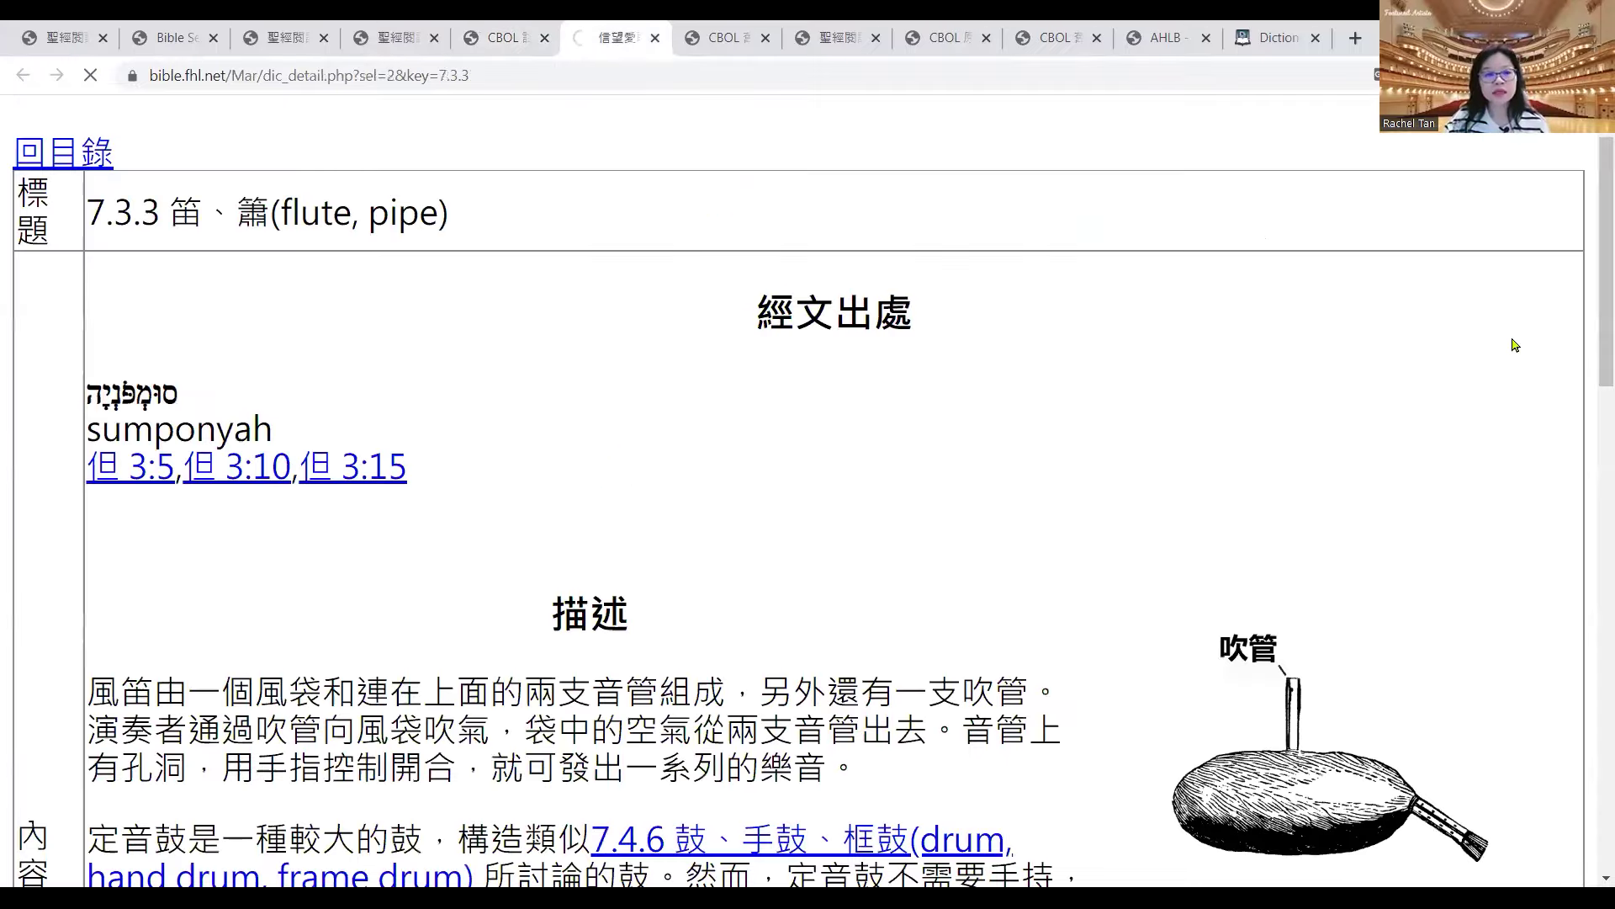
scroll(1593, 239, down, 10)
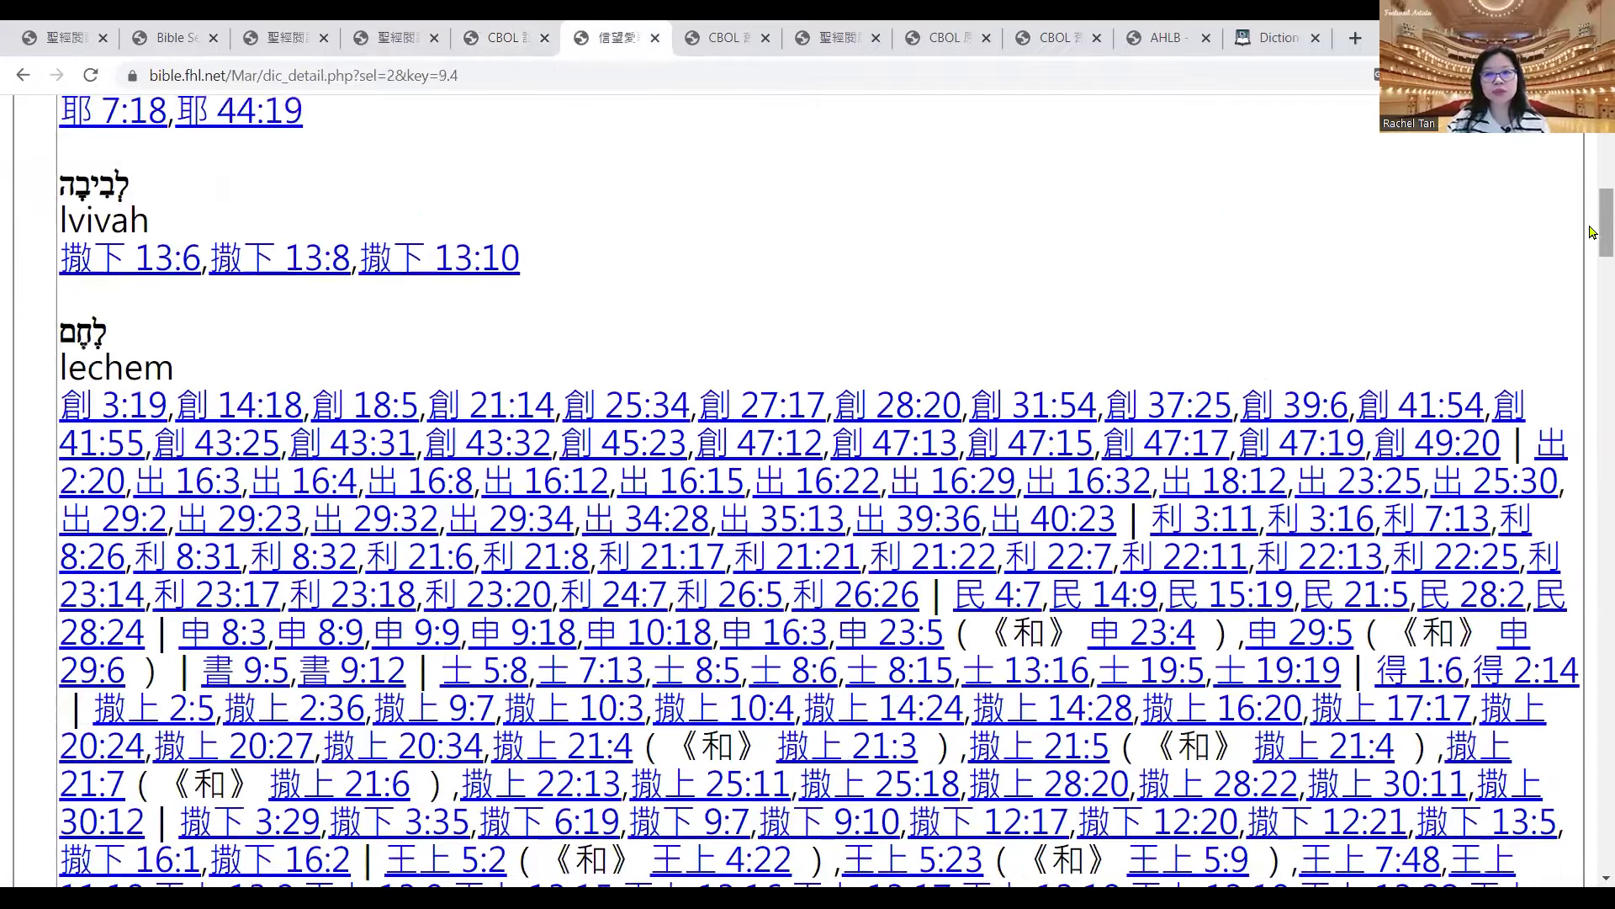
scroll(1593, 231, up, 8)
scroll(1592, 364, down, 12)
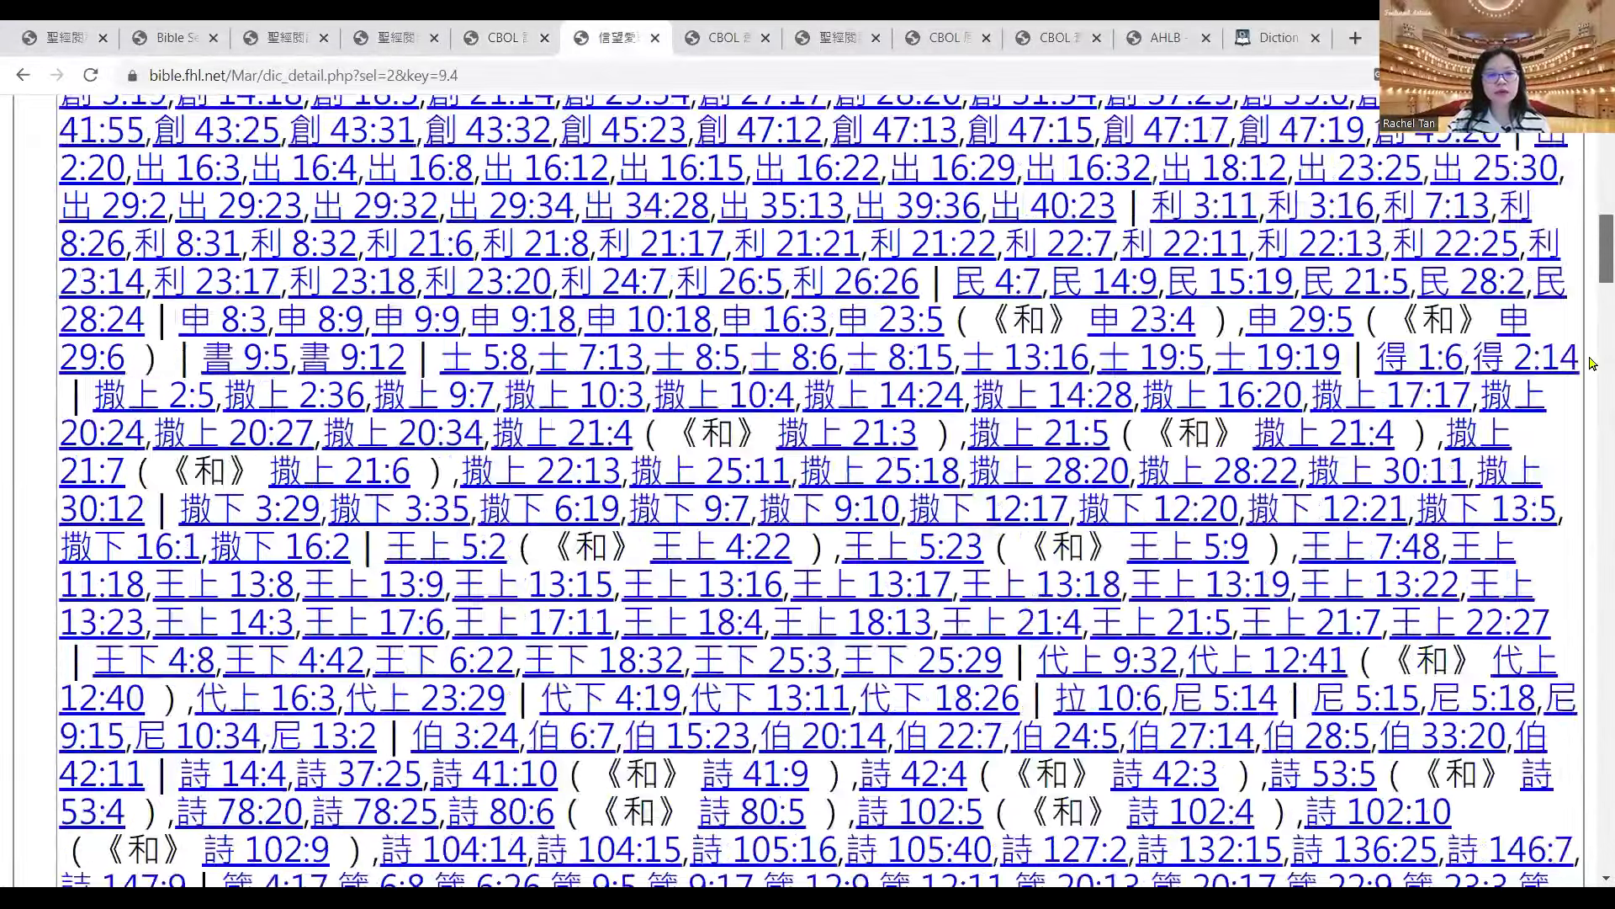
scroll(1592, 364, down, 20)
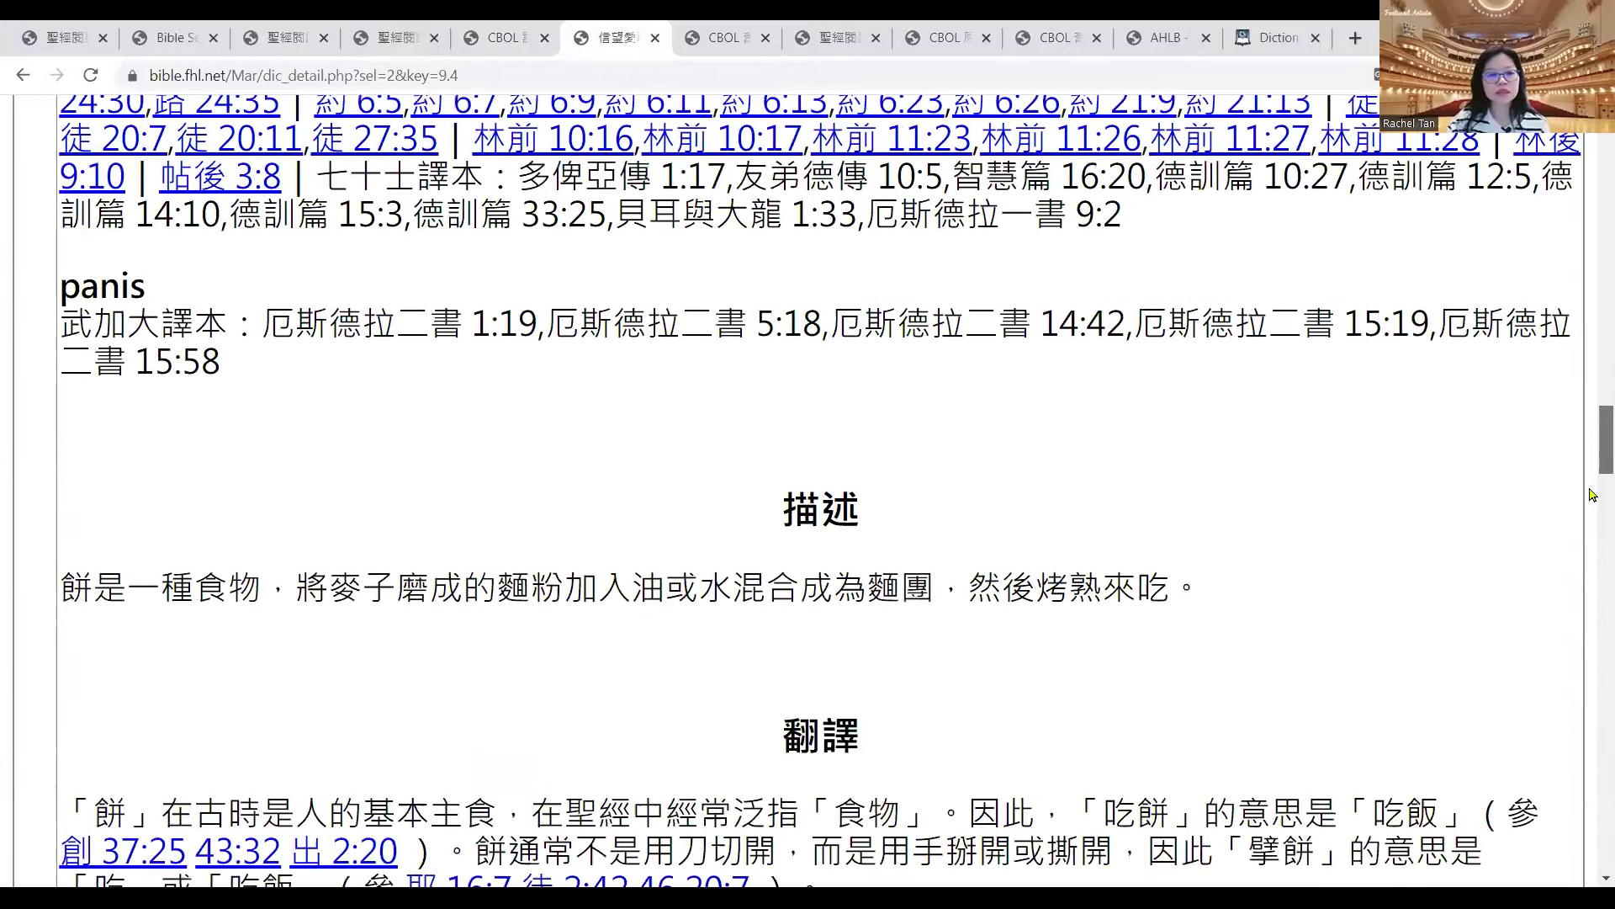
scroll(1592, 494, down, 11)
scroll(652, 551, down, 7)
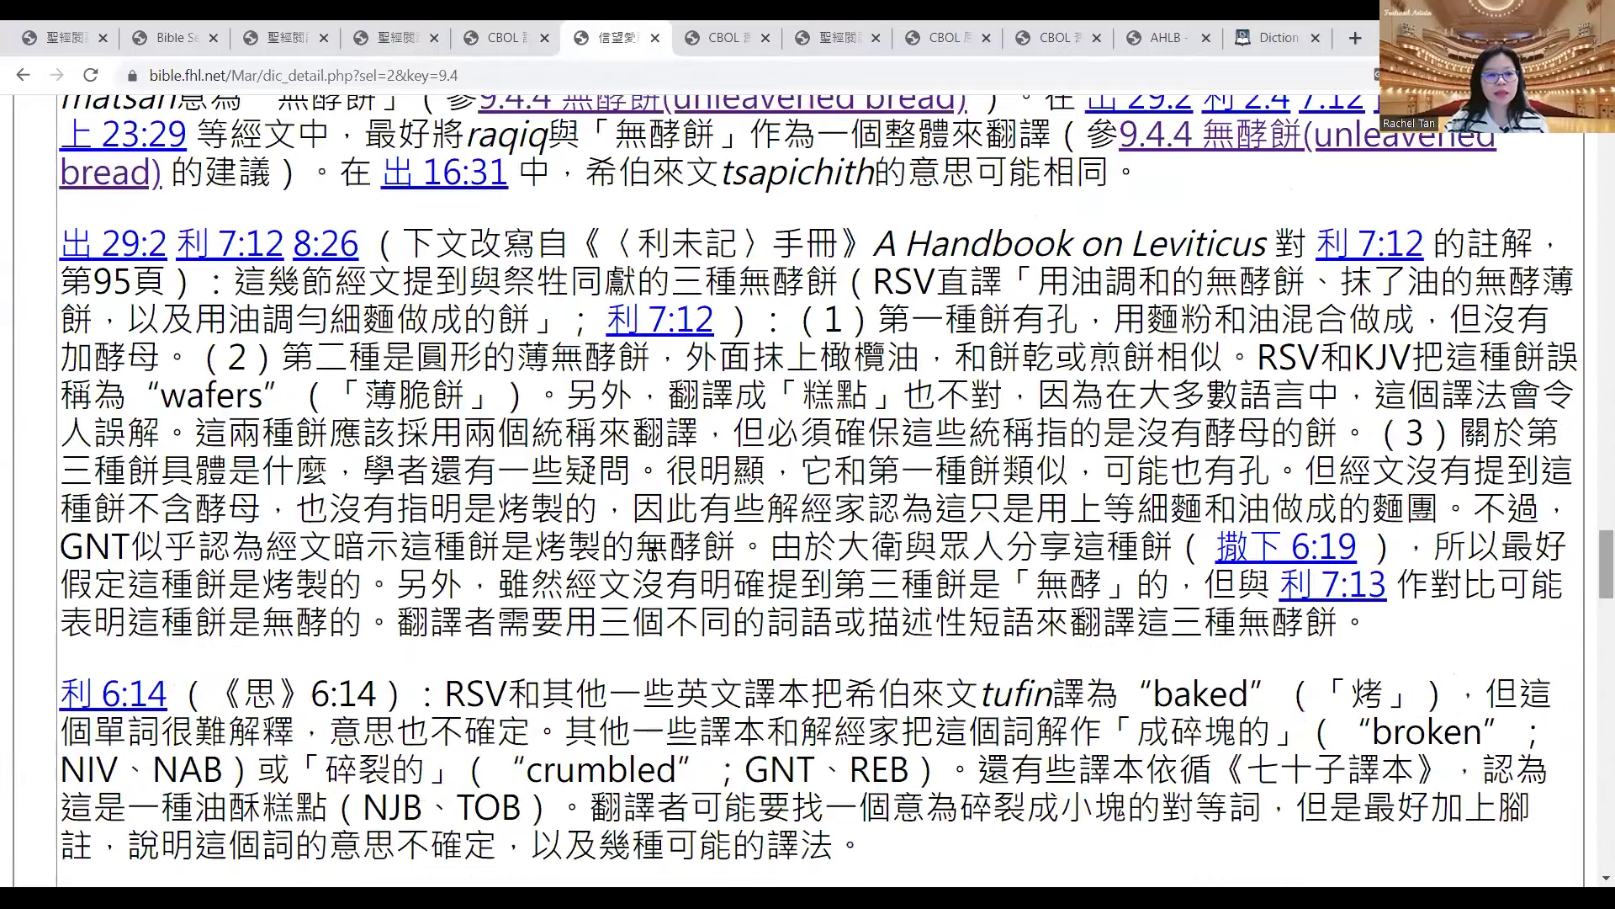
- Switch to the Excel word study and go to the 赛53：4 憂患 entry at the start of the 旧约 sheet
key(alt+Tab)
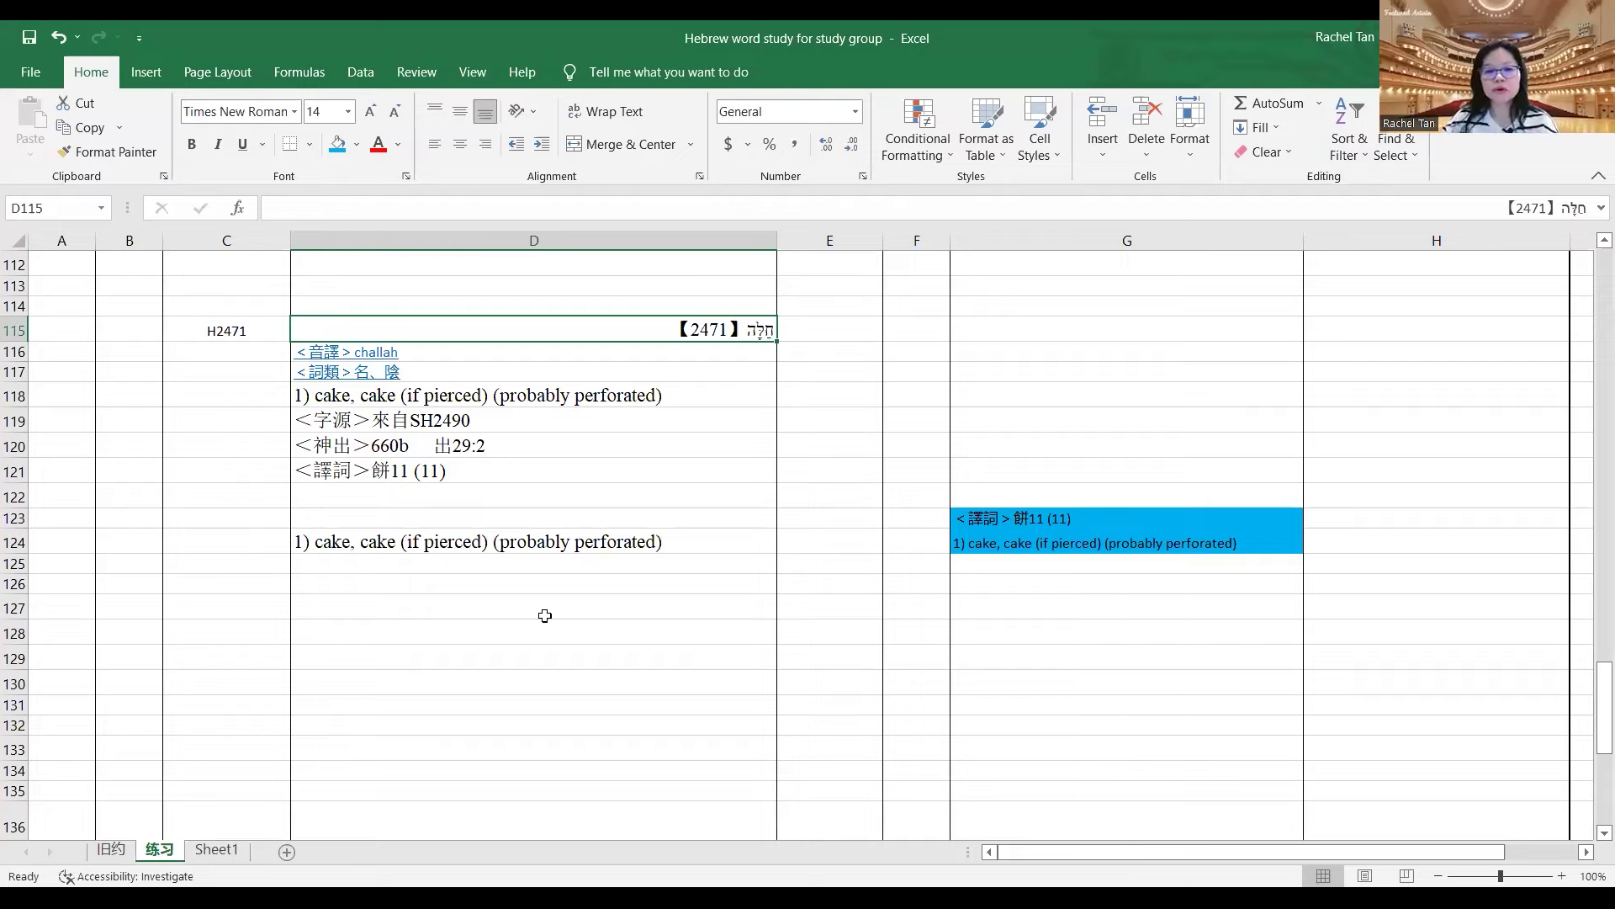
click(100, 854)
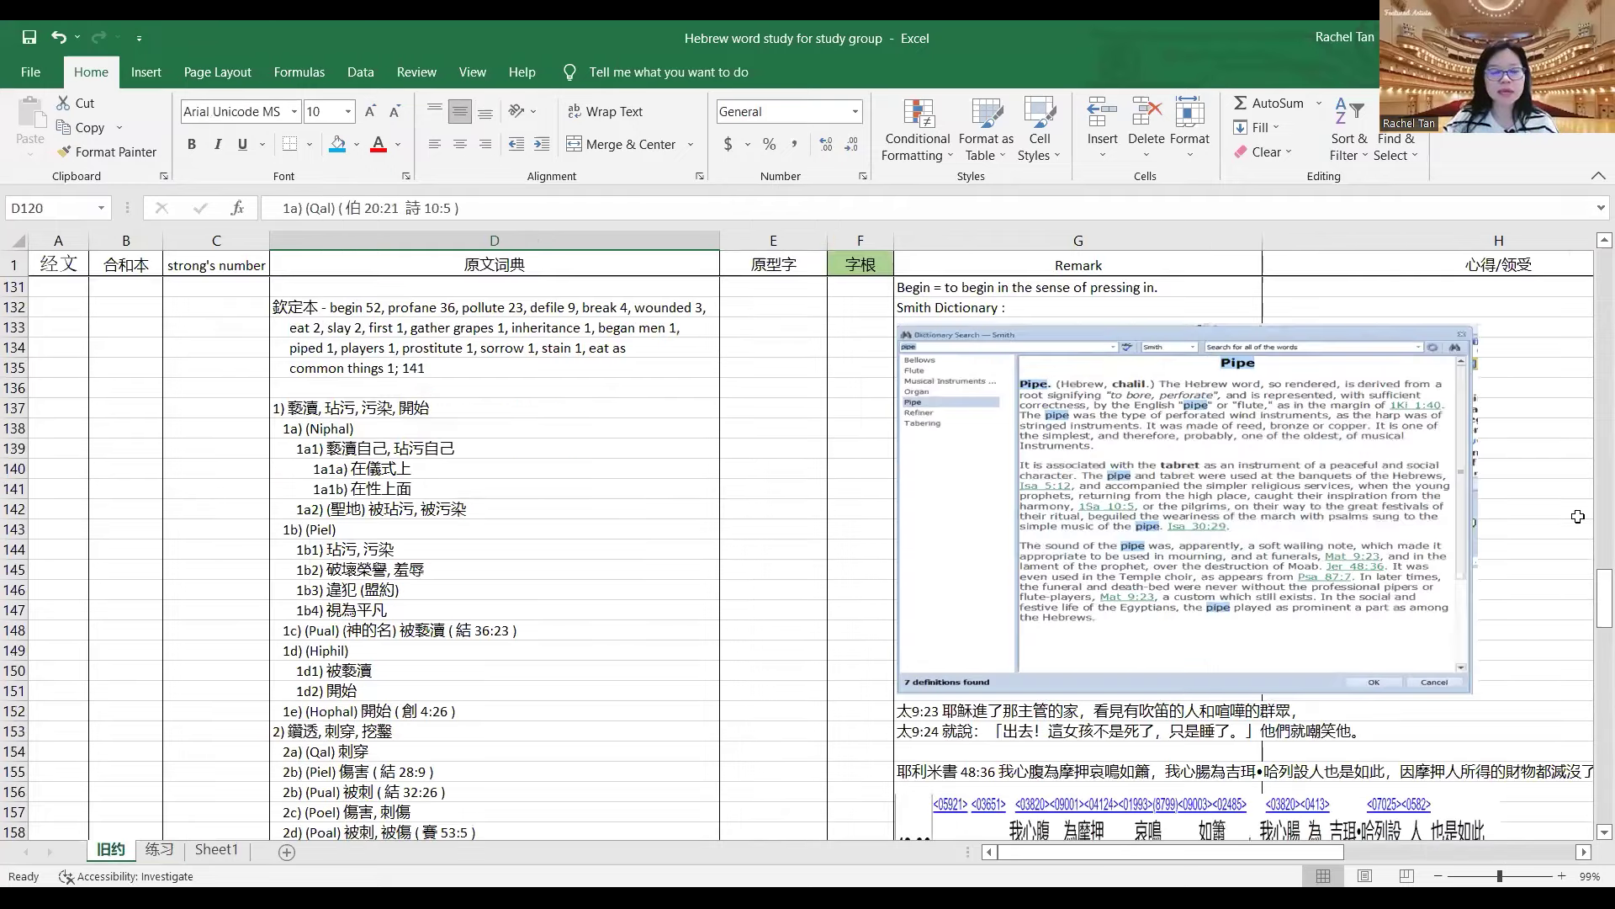
drag(1592, 614, 1593, 564)
drag(1592, 434, 1599, 282)
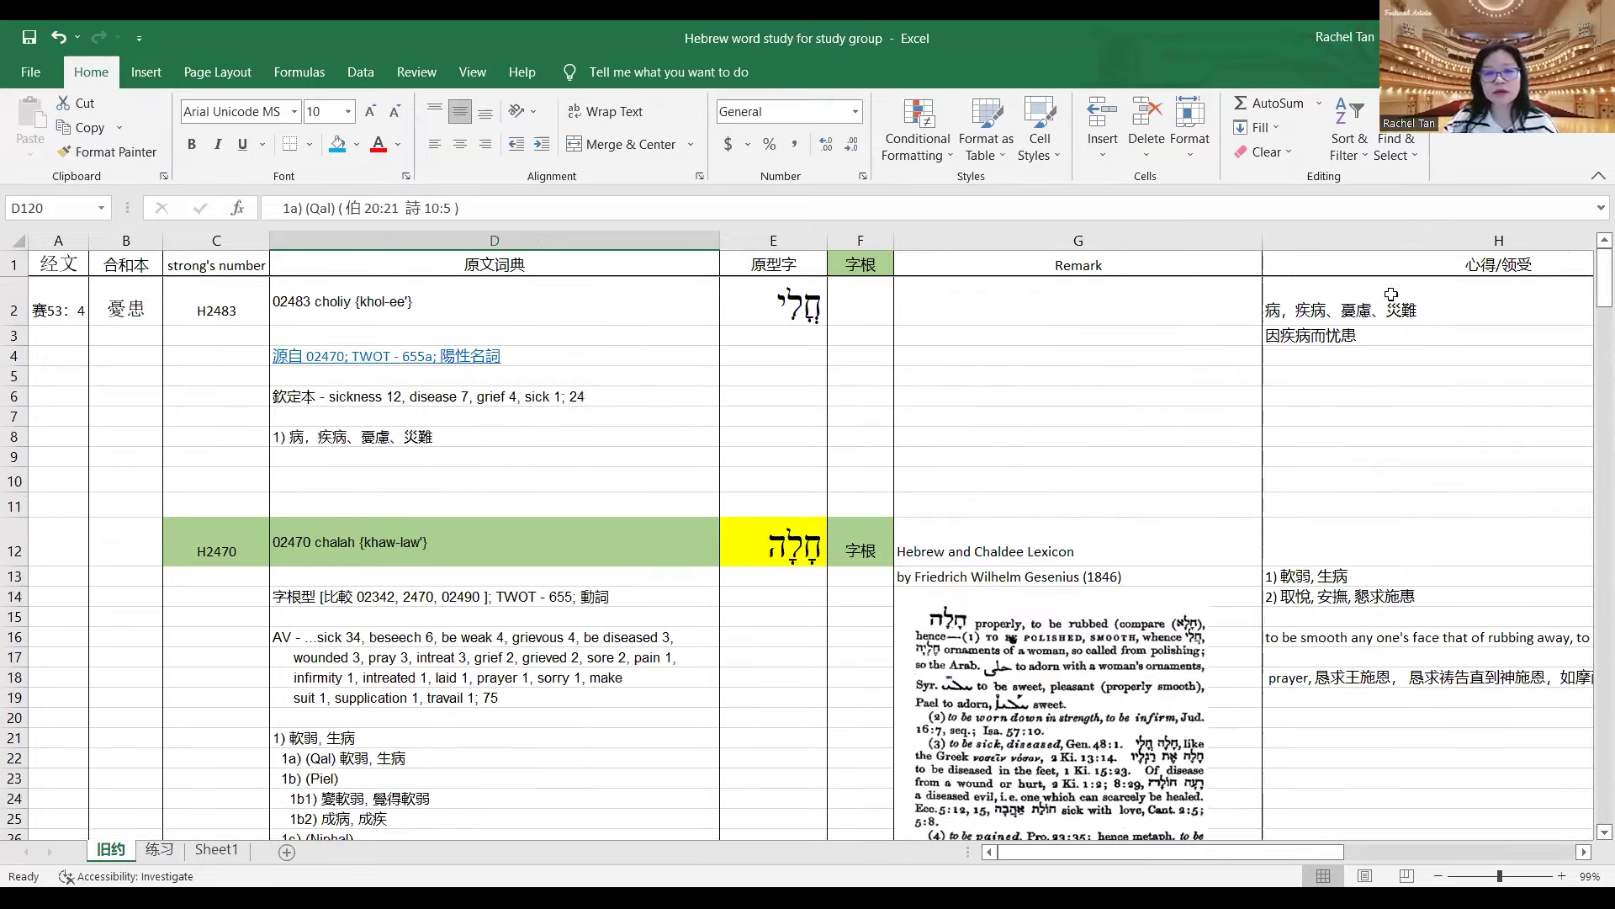
- Select the 心得/領受 cells from H2 down to row 74 and look over the remaining entries through the 耶利米書 48:36 remark
click(1526, 298)
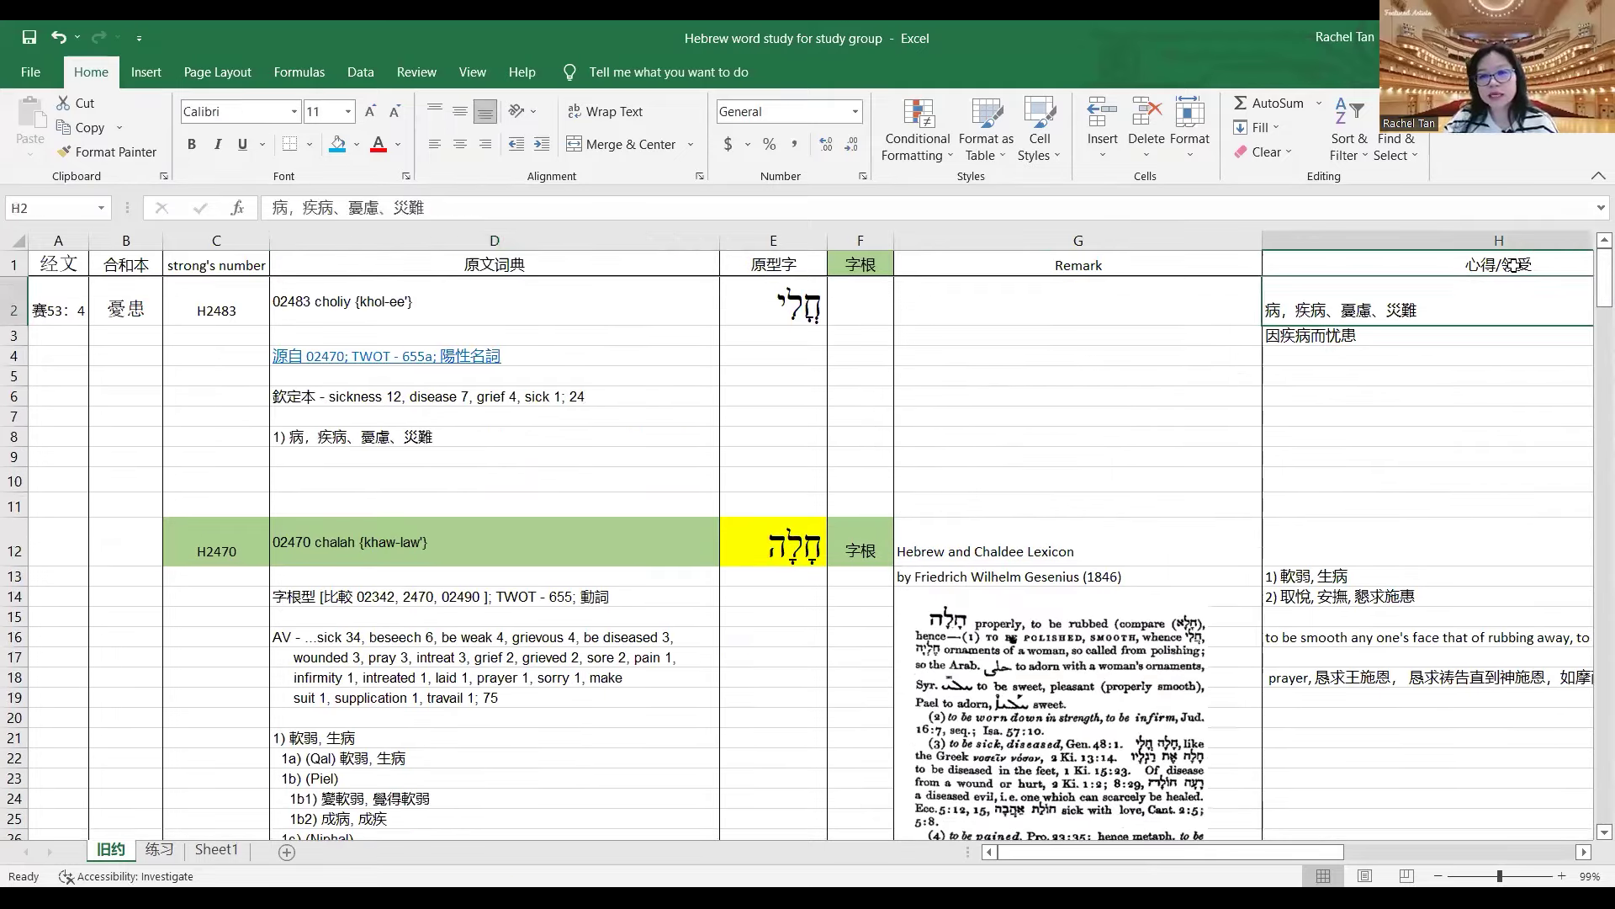
drag(1527, 298, 1515, 801)
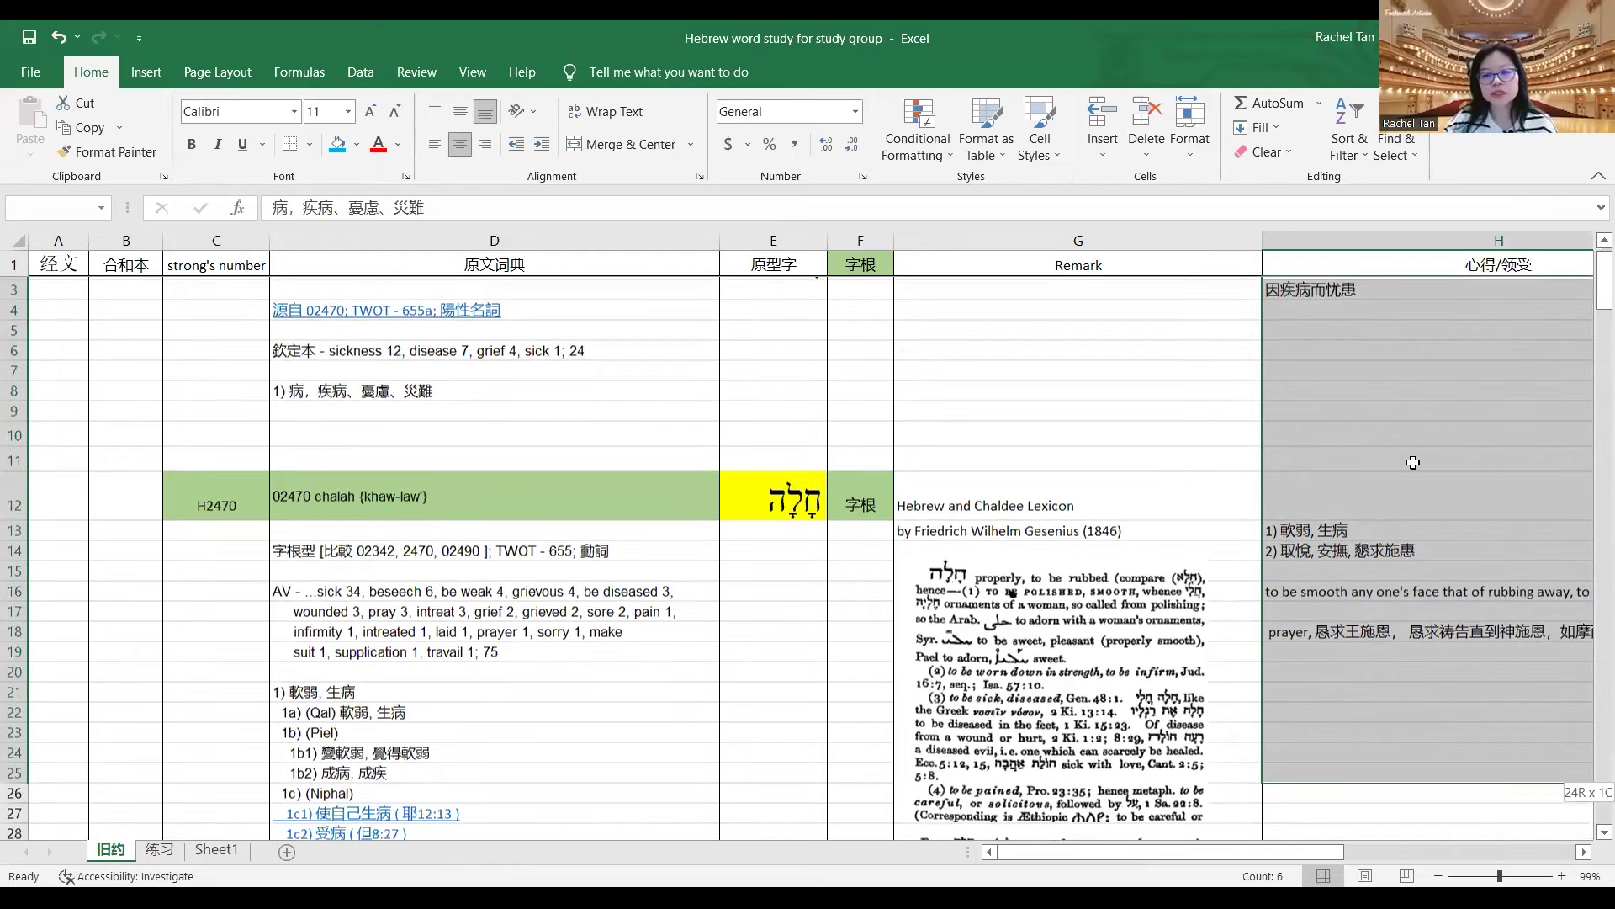
scroll(1414, 462, down, 20)
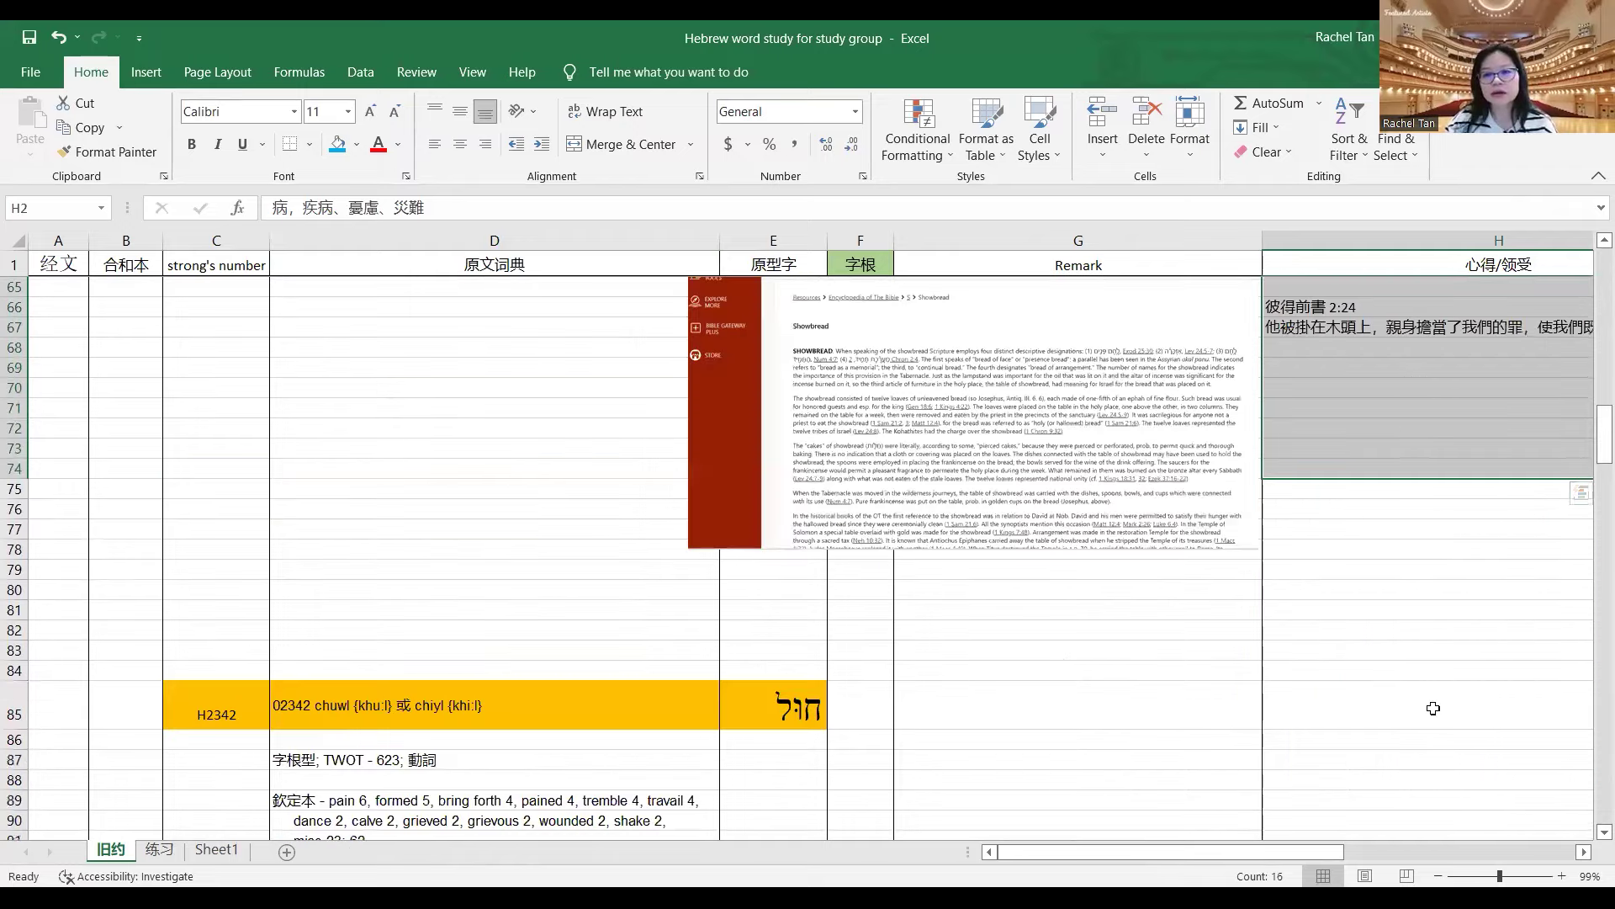
drag(1605, 435, 1593, 634)
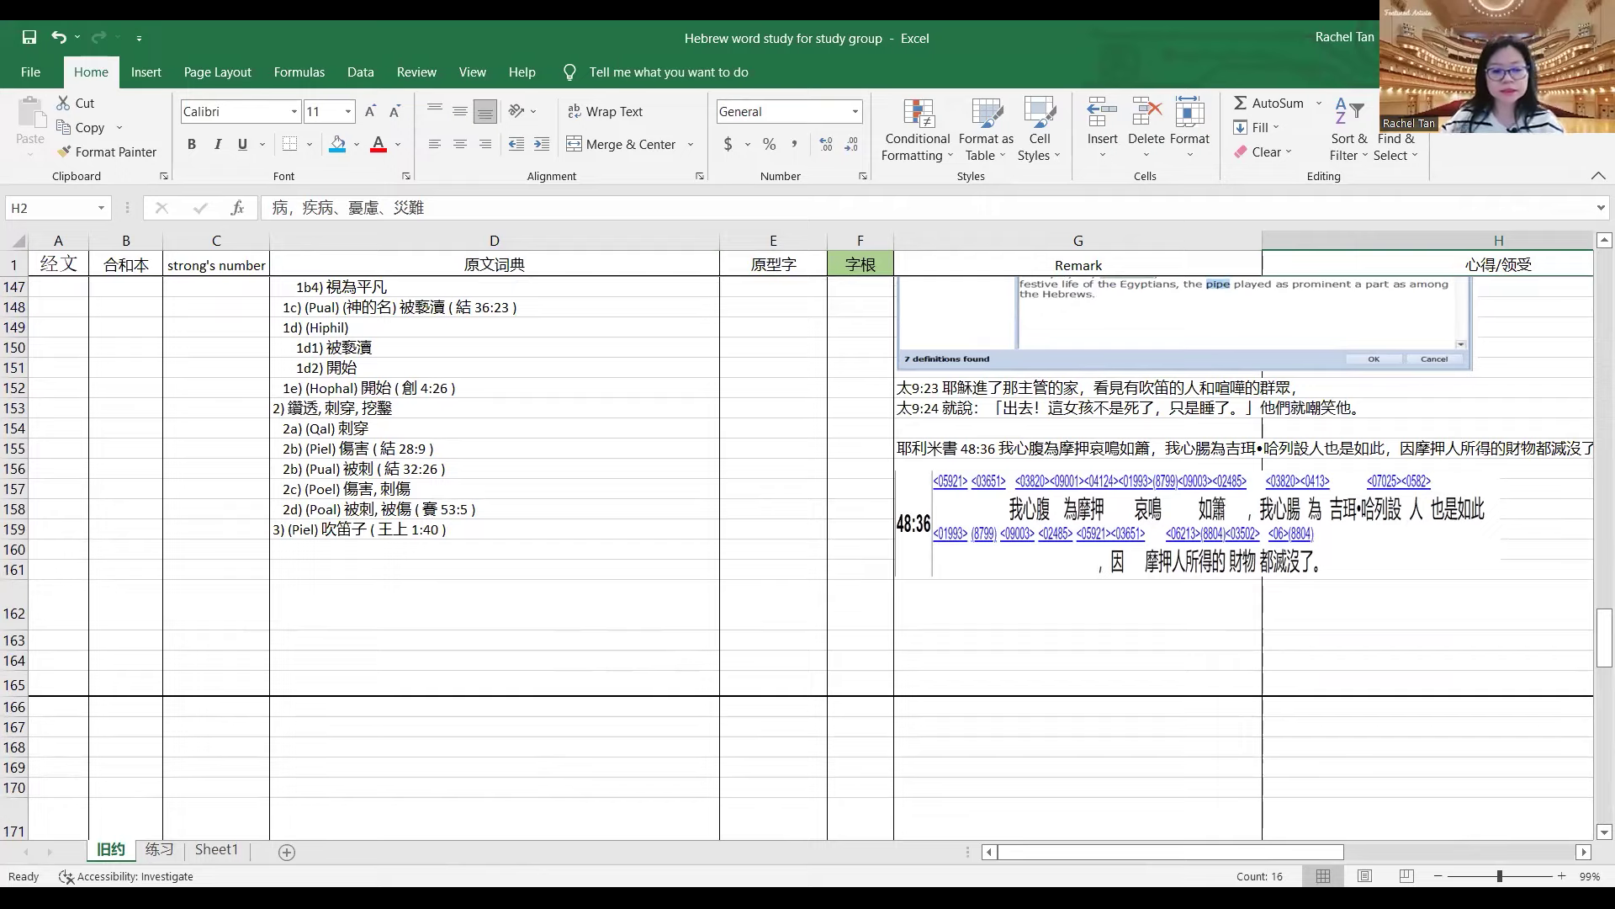
- Switch to the PowerPoint presentation, start the slide show on the free Bible tool software slide and bring up the slide show options
key(alt+Tab)
key(F5)
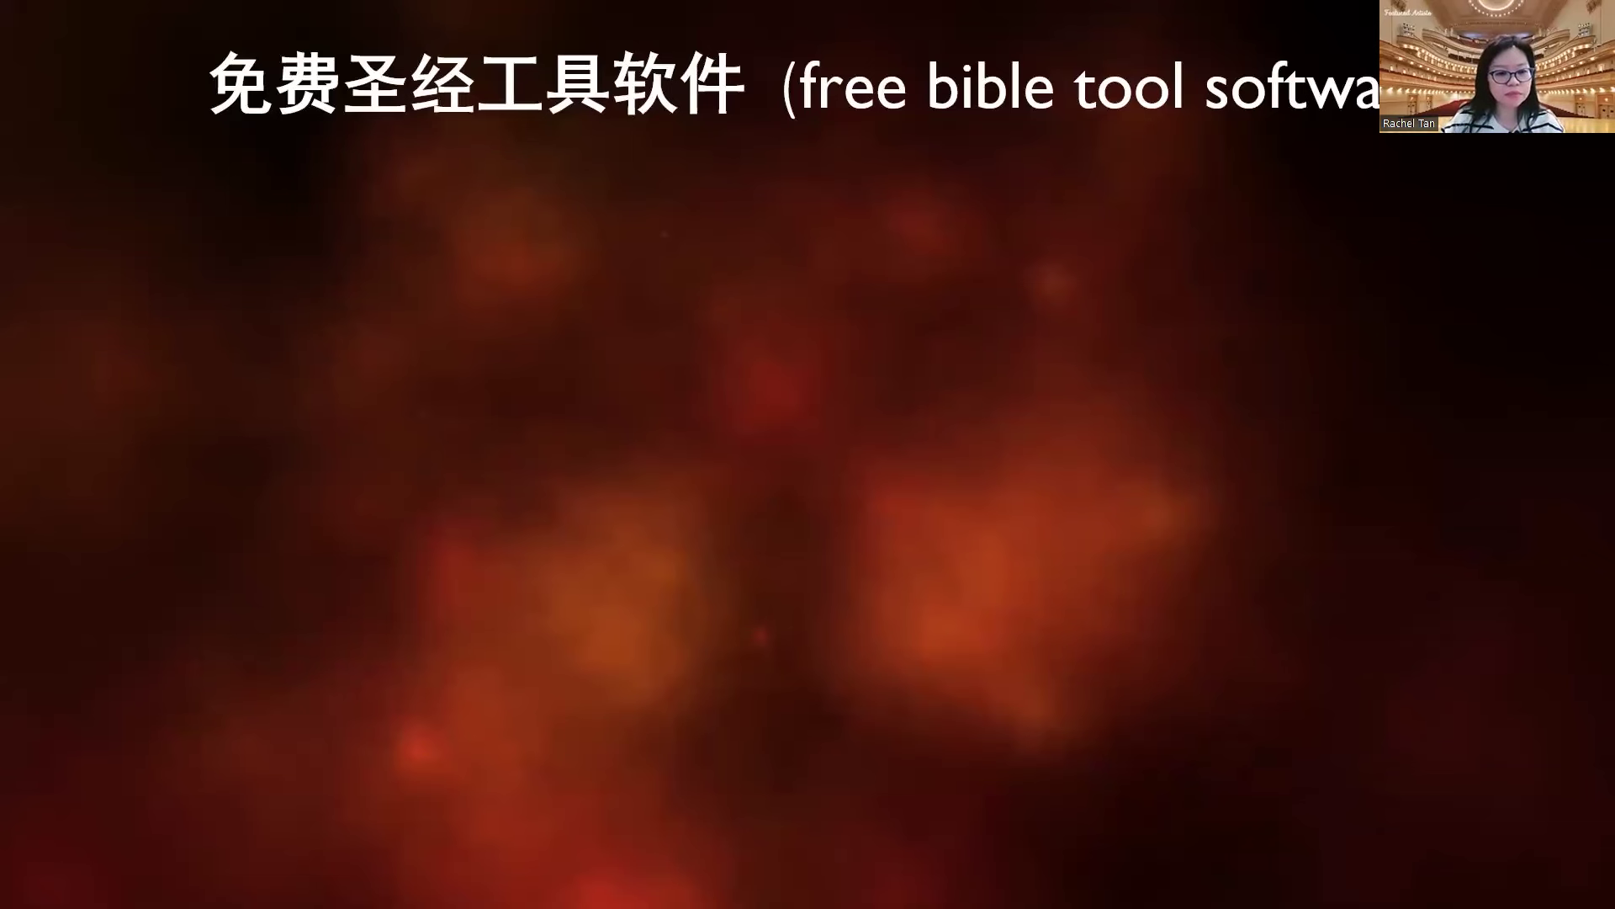
click(217, 888)
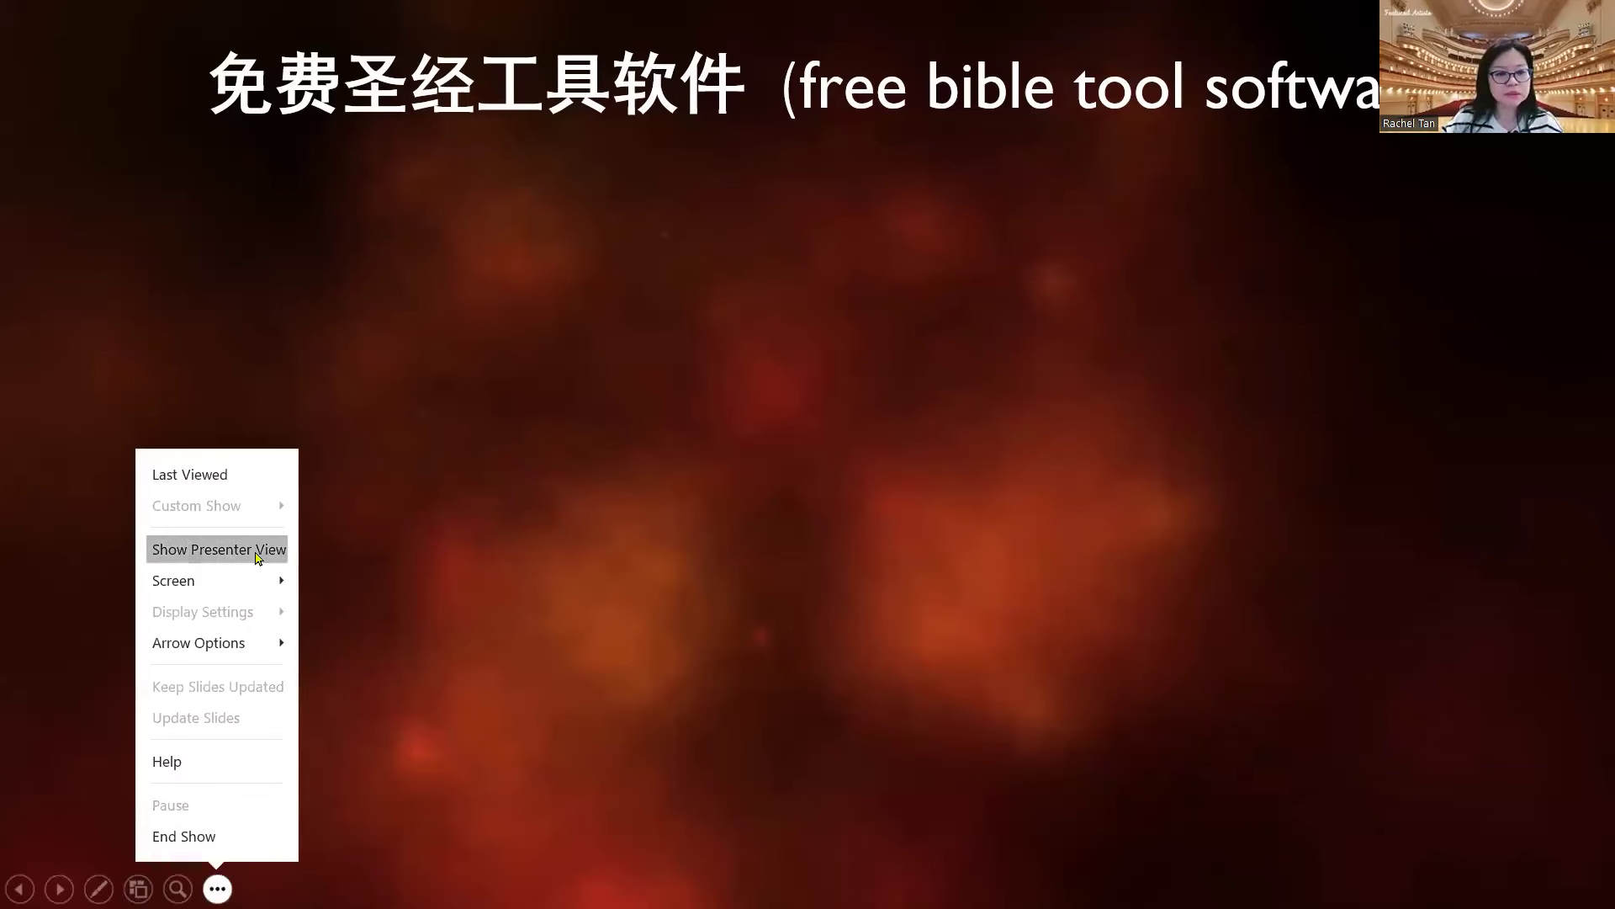